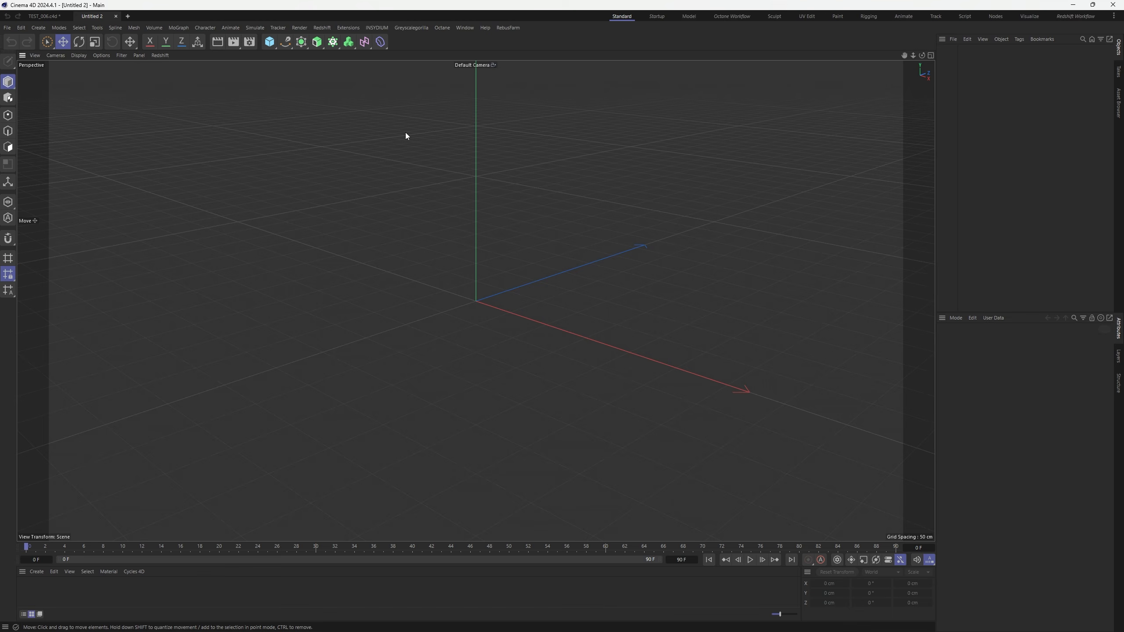
Create an X-Particles system with an emitter from the INSYDIUM menu
click(378, 27)
mouse_move(406, 59)
click(460, 60)
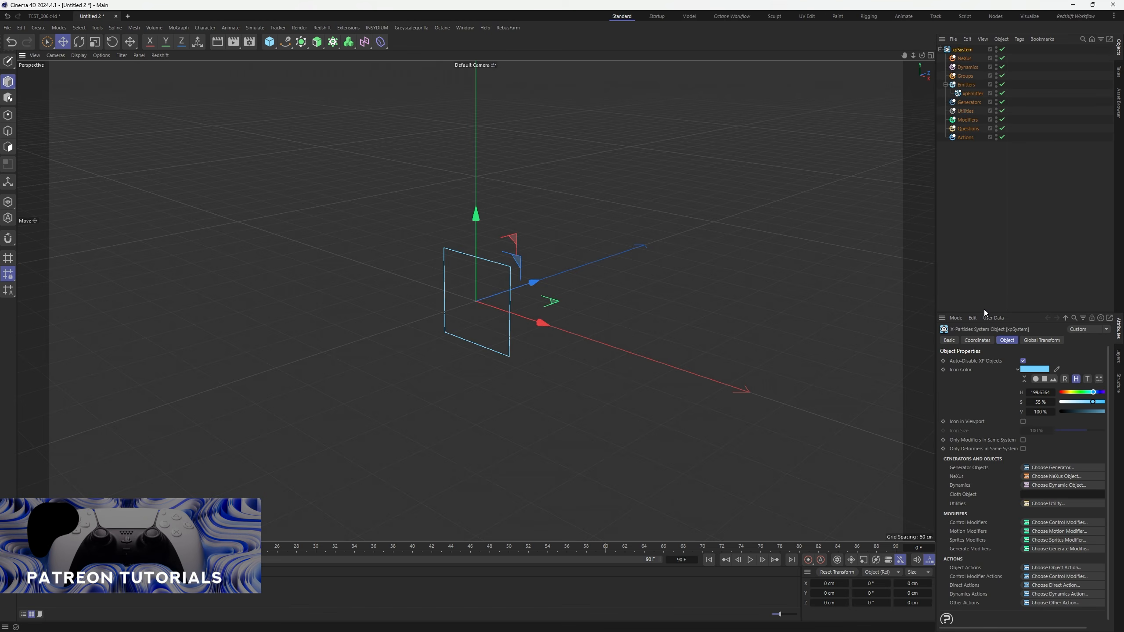
Widen the Objects/Attributes panels and show the xpEmitter's Emission settings
drag(937, 199, 821, 200)
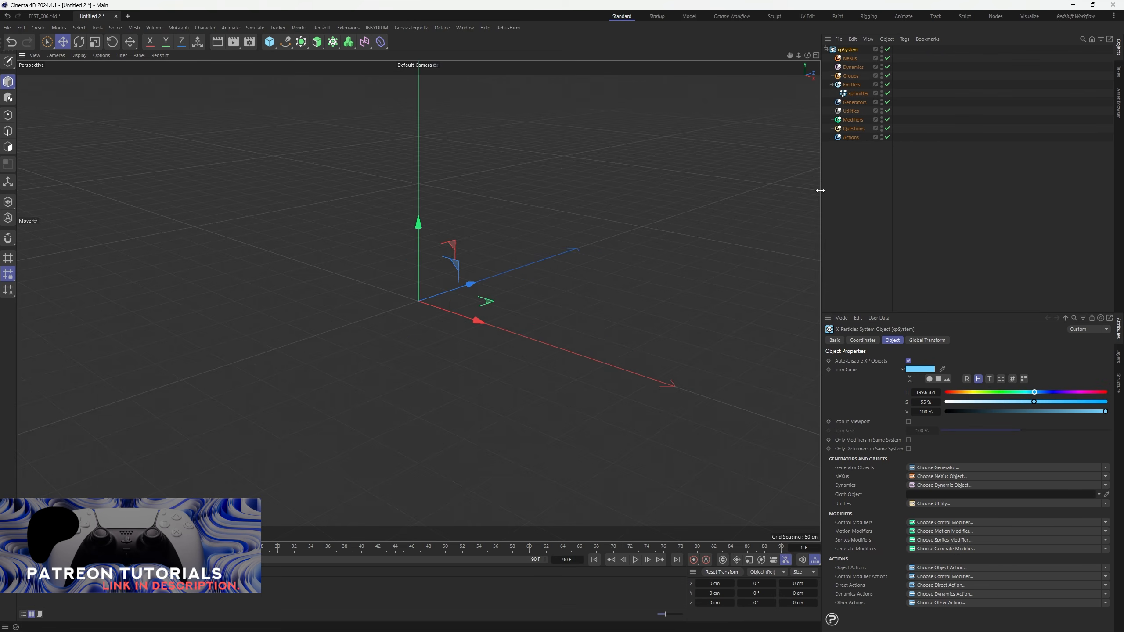
click(855, 199)
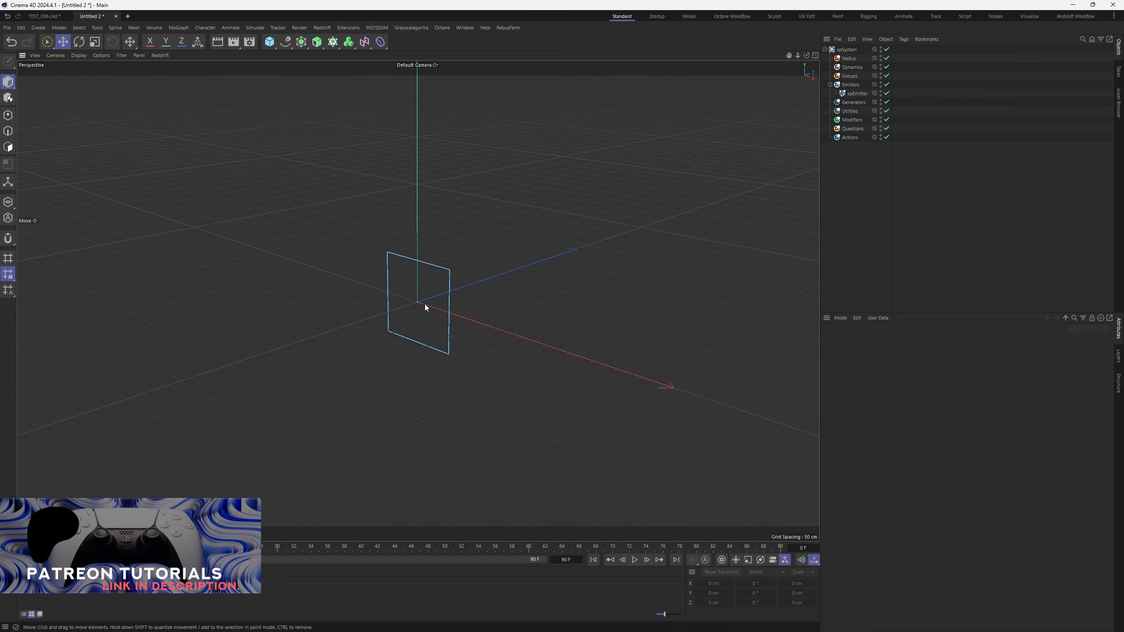
click(857, 93)
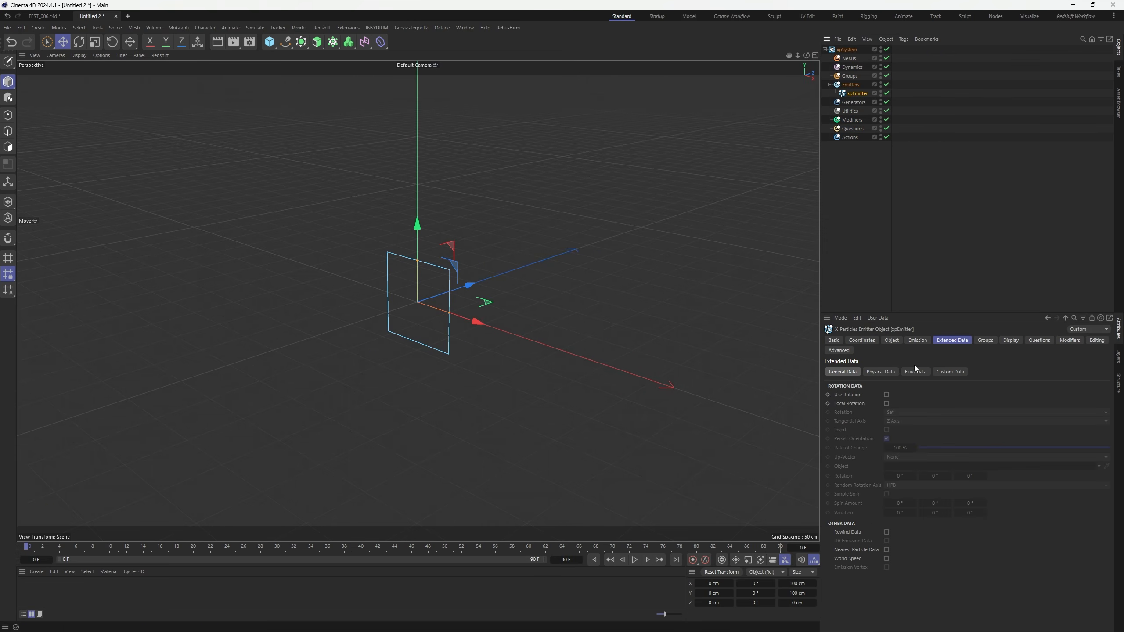
click(917, 340)
click(886, 402)
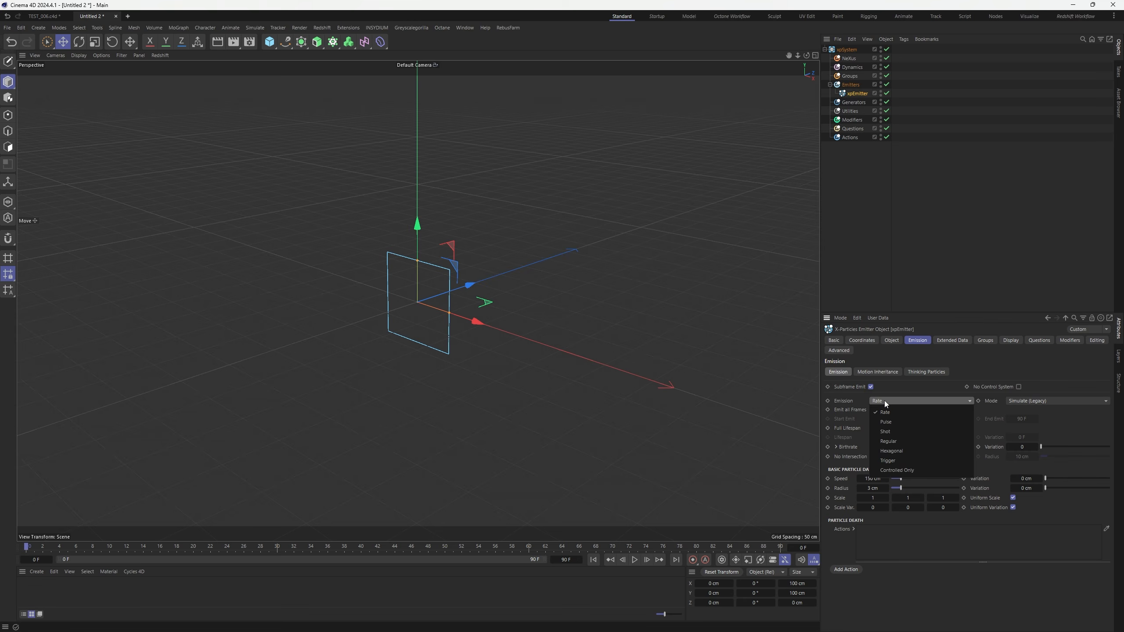
Change the xpEmitter's Emitter Shape to Torus
click(885, 404)
click(892, 340)
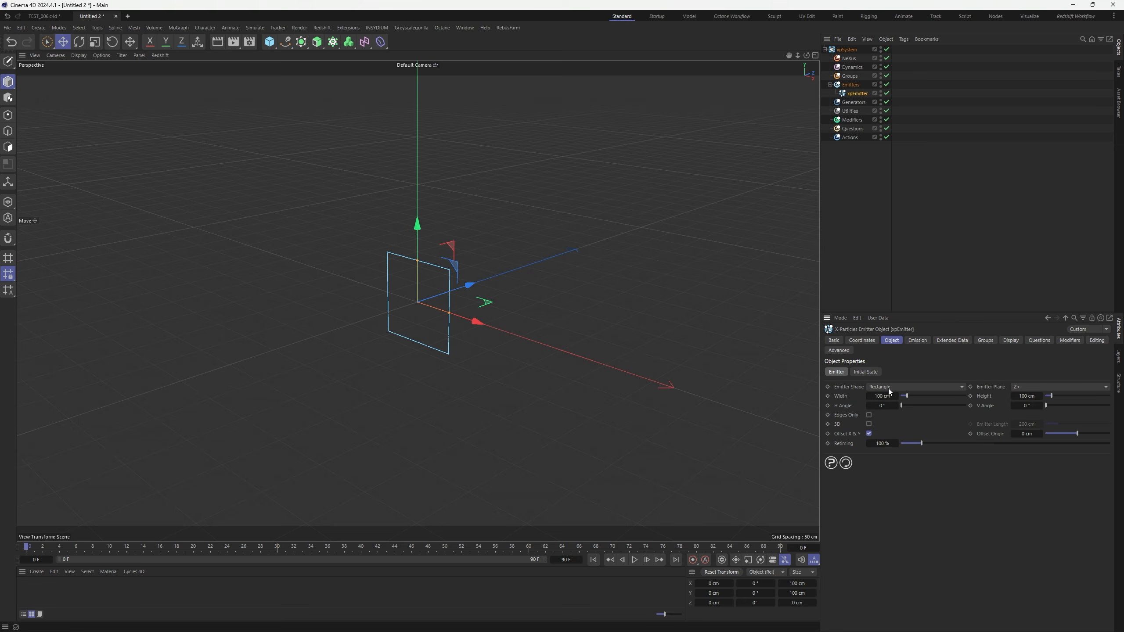
click(890, 387)
click(896, 459)
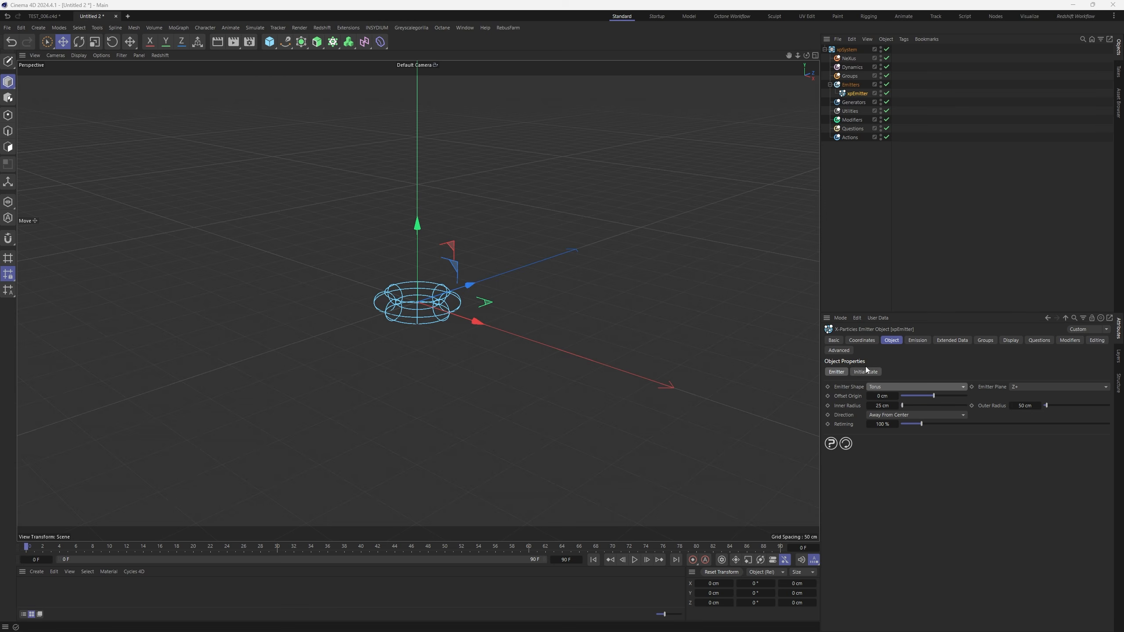
Set emission to Shot with Shot Count 70, speed 240 cm and radius 25 cm
click(918, 341)
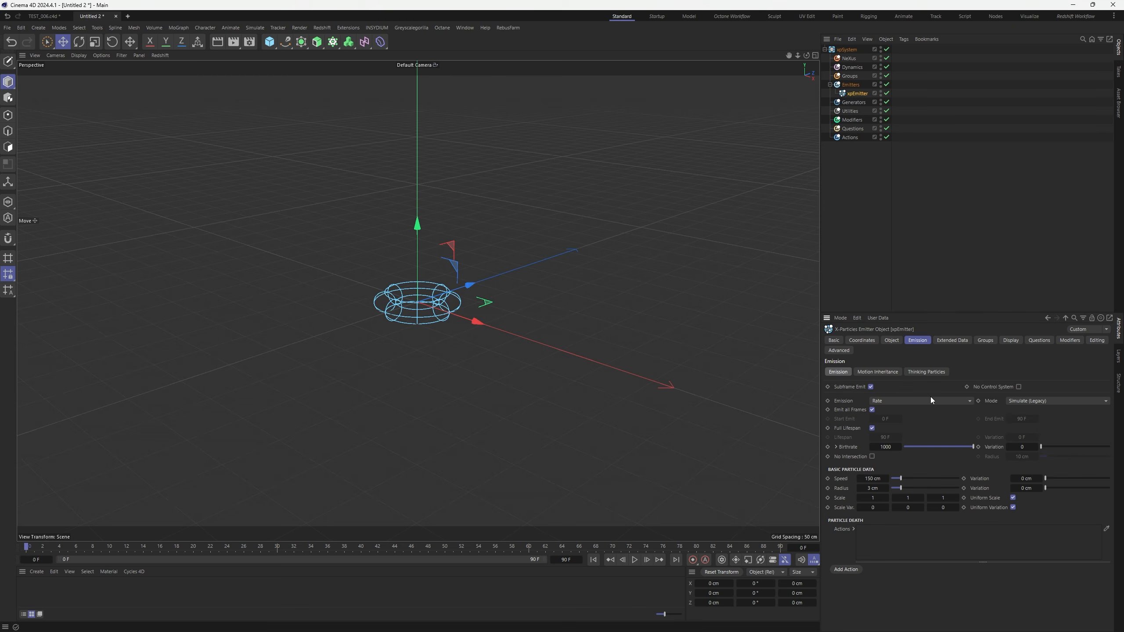
click(895, 402)
click(888, 433)
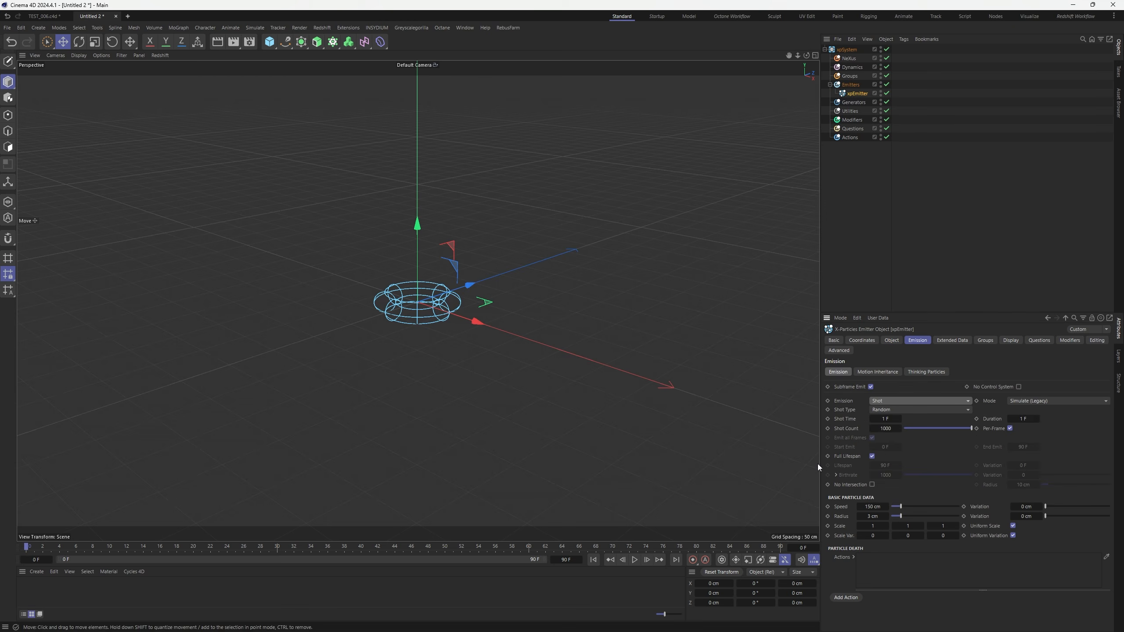
double_click(888, 429)
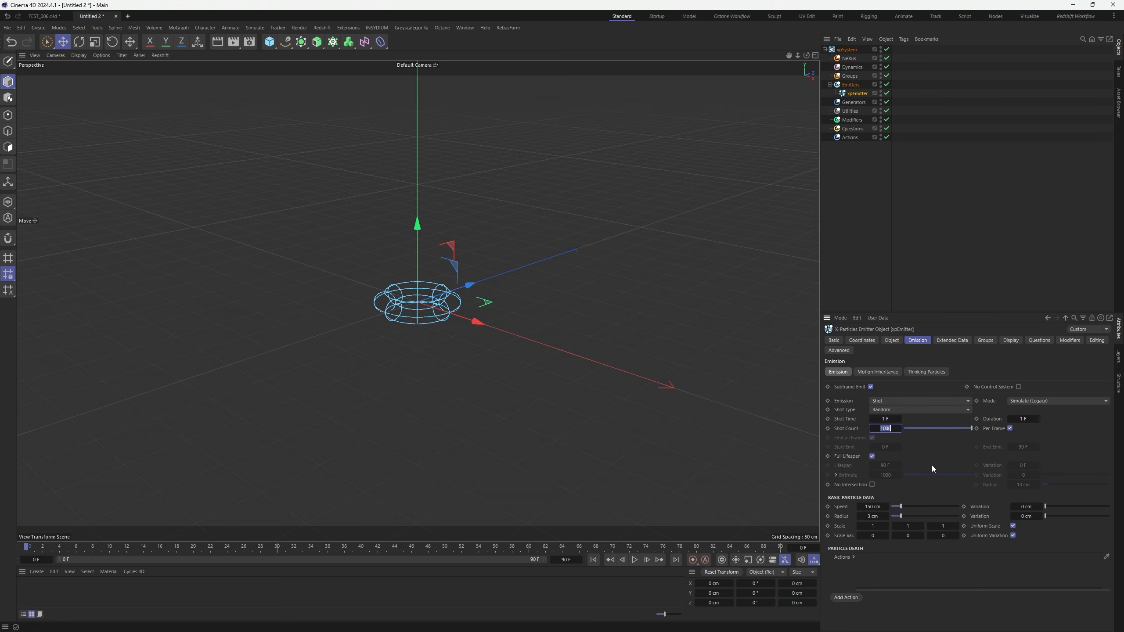
text(70)
key(Return)
drag(901, 507, 1105, 515)
double_click(874, 517)
text(25)
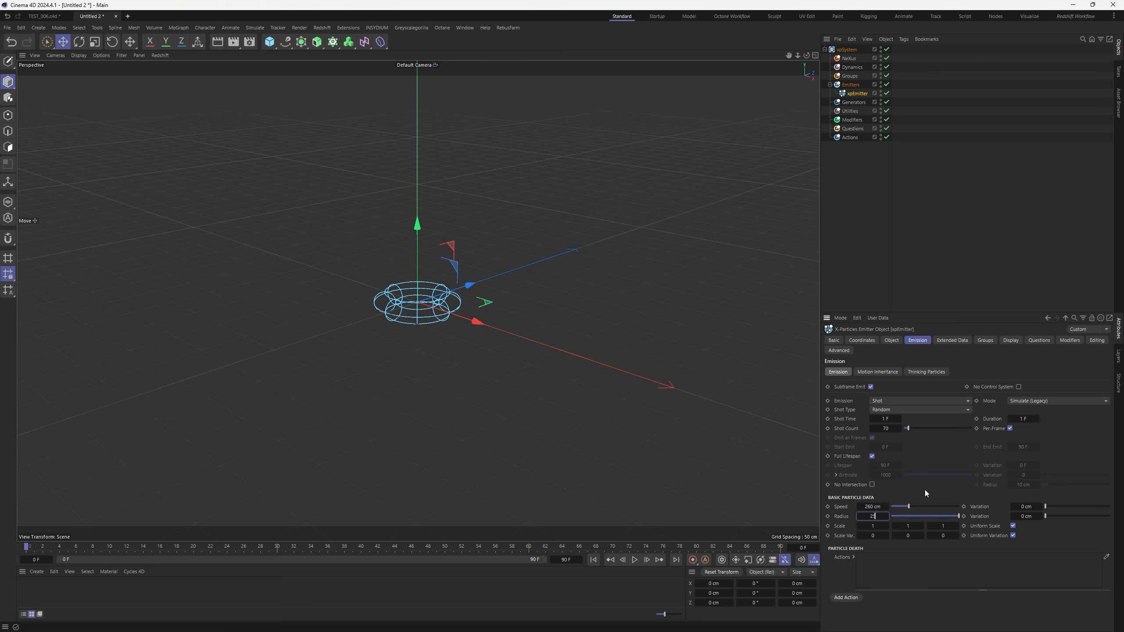
key(Return)
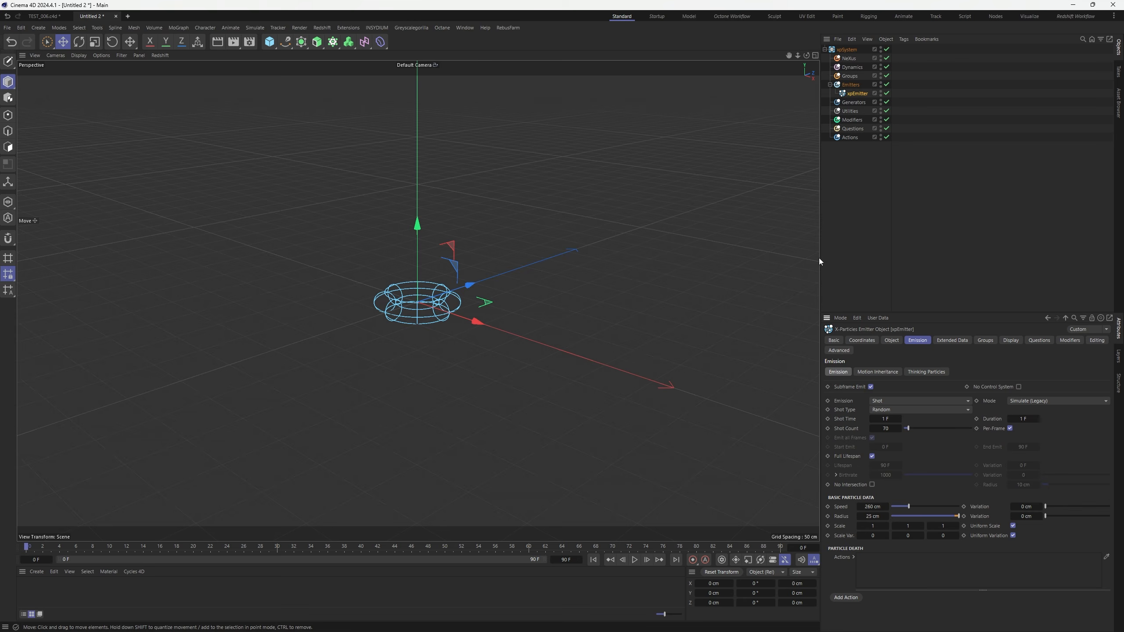
Play, rewind and replay the simulation to preview the torus particle burst
click(635, 561)
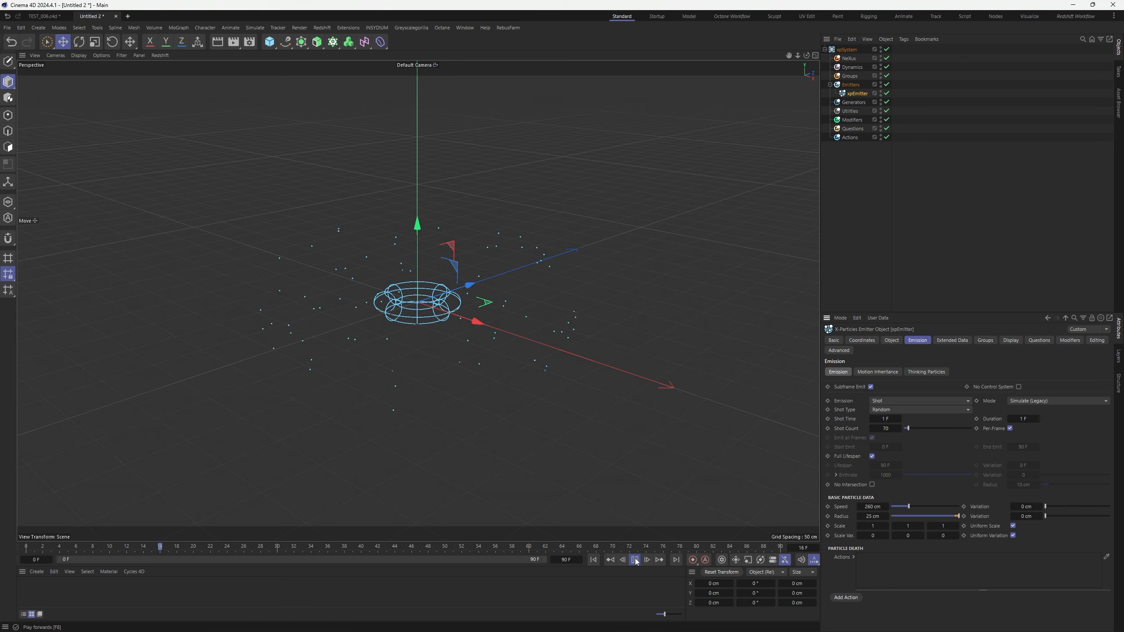
click(634, 561)
click(594, 560)
click(635, 562)
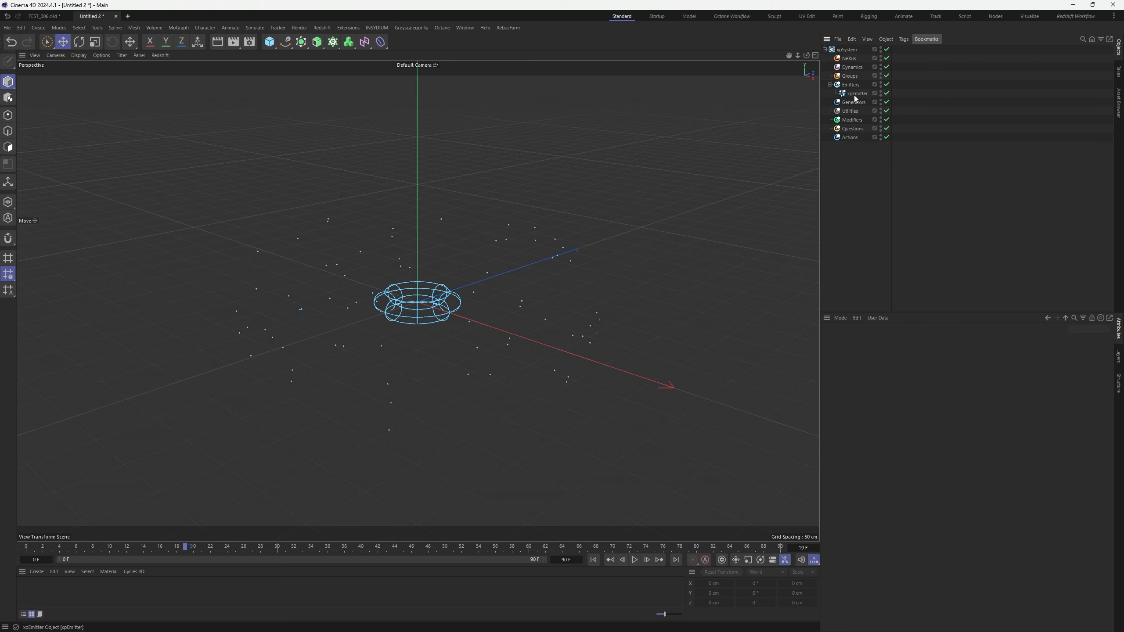
Add an xpExplosiaFX Source tag to xpEmitter via Extensions > INSYDIUM Tags
right_click(855, 94)
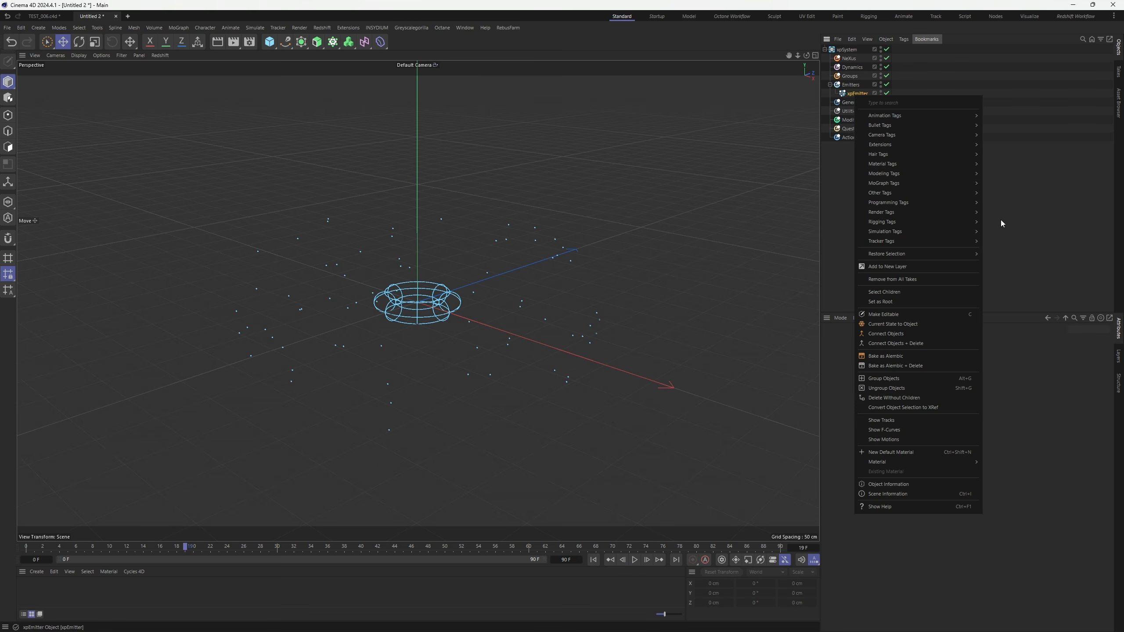
mouse_move(886, 144)
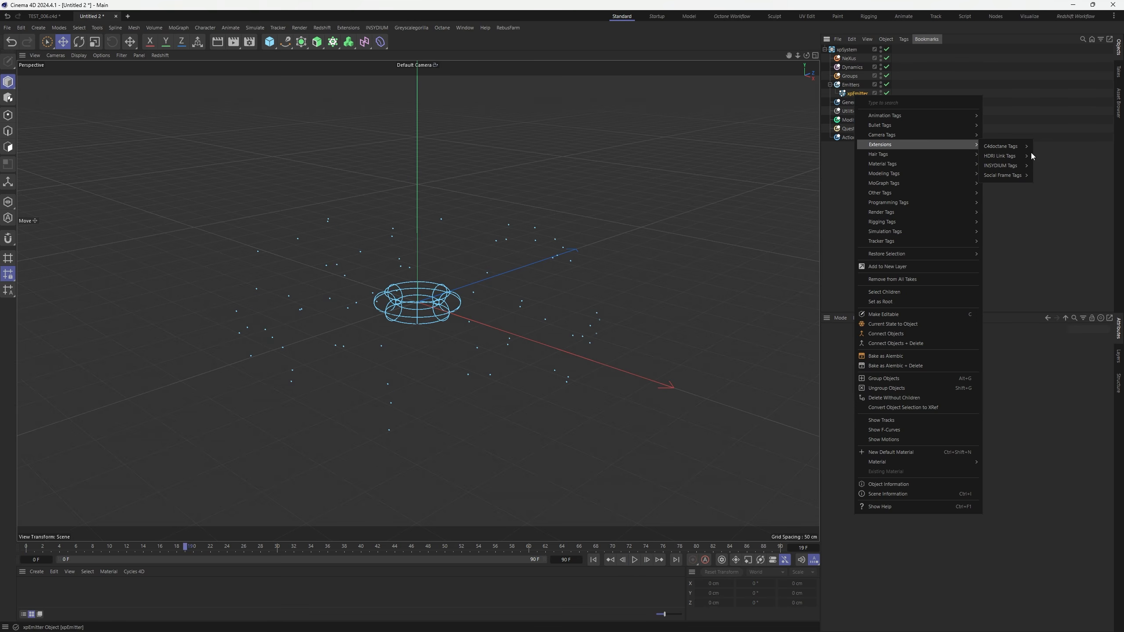
mouse_move(1018, 165)
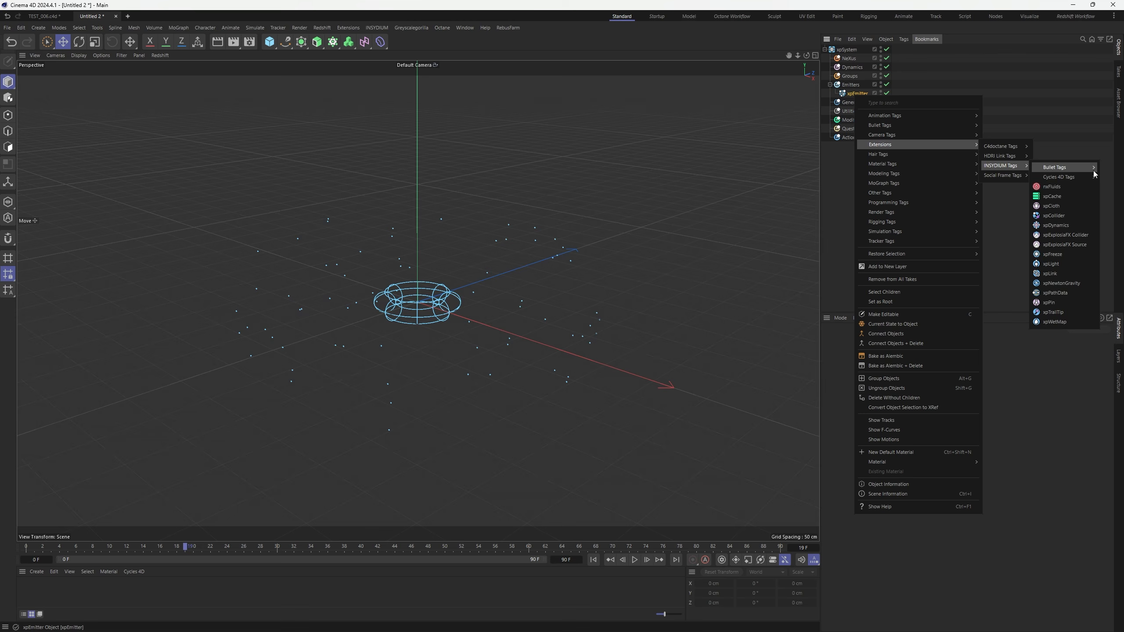
click(1065, 245)
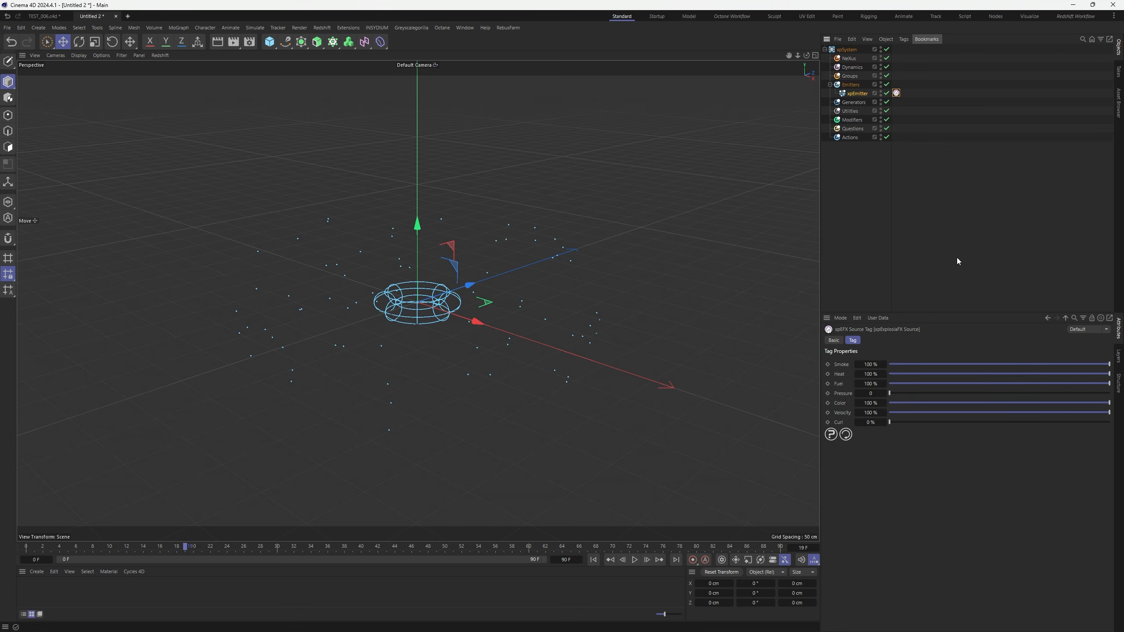
Add an xpExplosiaFX solver under the Dynamics folder
click(851, 67)
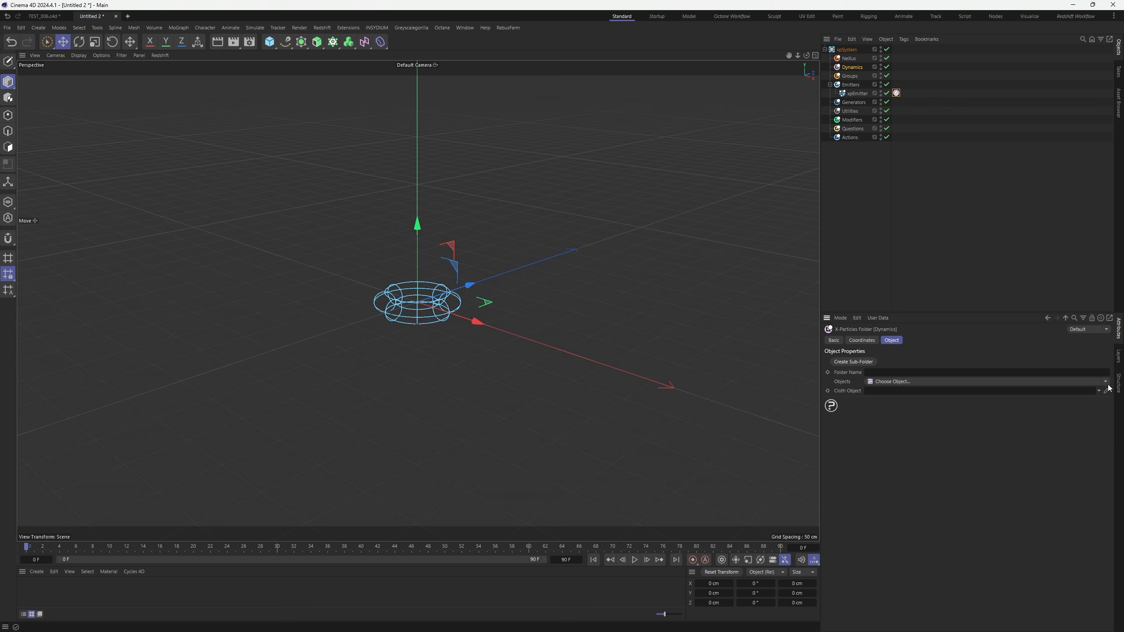
click(1105, 381)
click(890, 422)
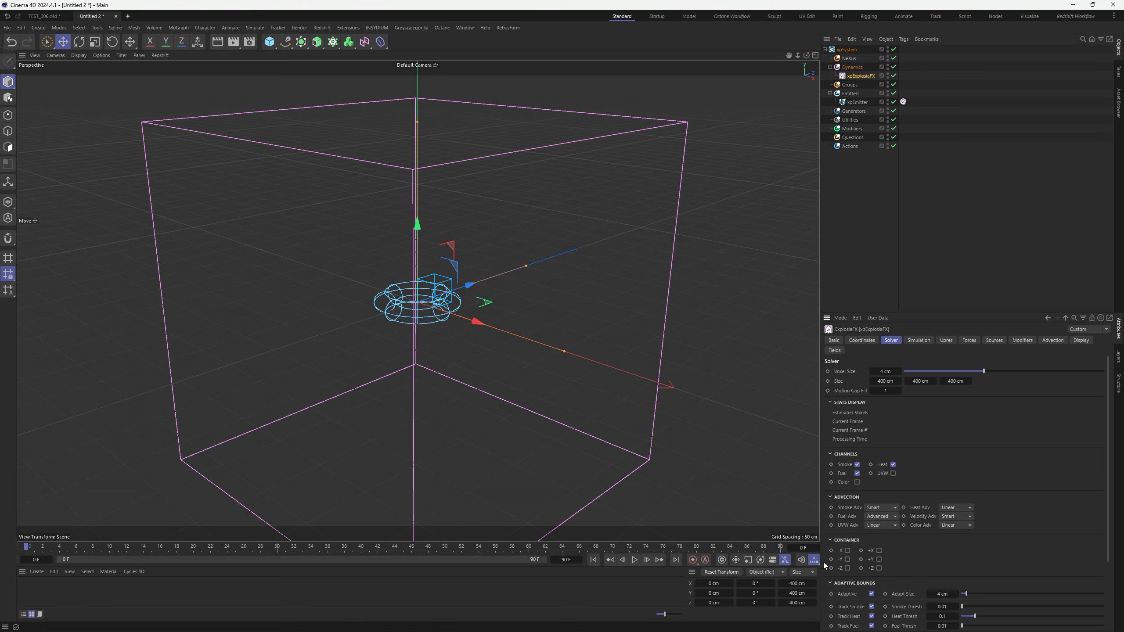
Set the emitter's Physical Data Fuel to 33 and play back the simulation
click(857, 102)
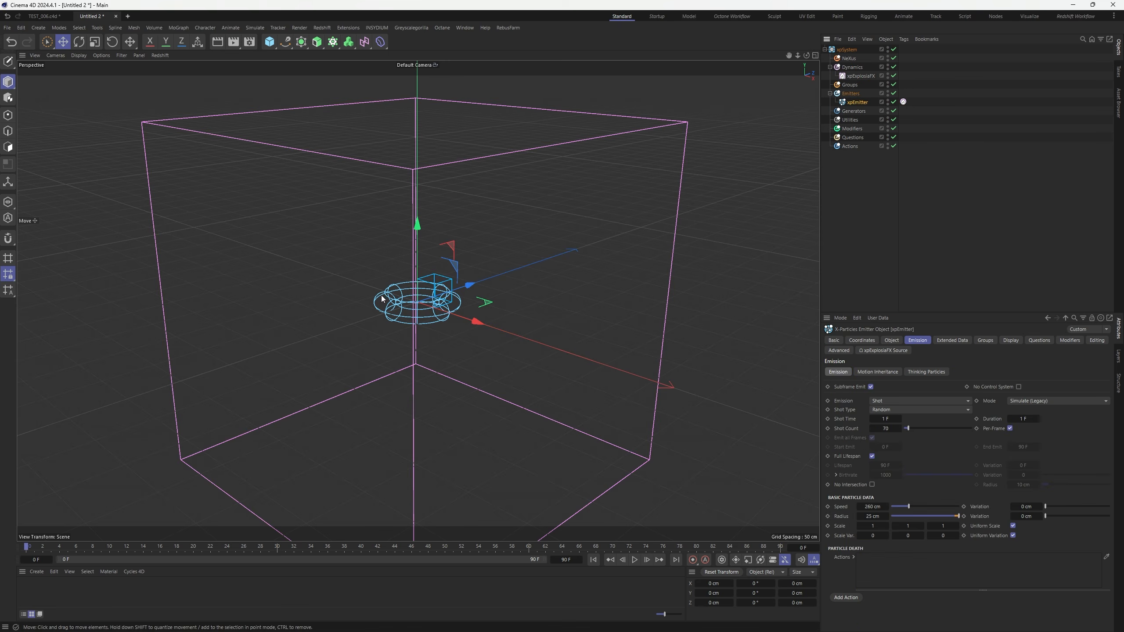
click(952, 340)
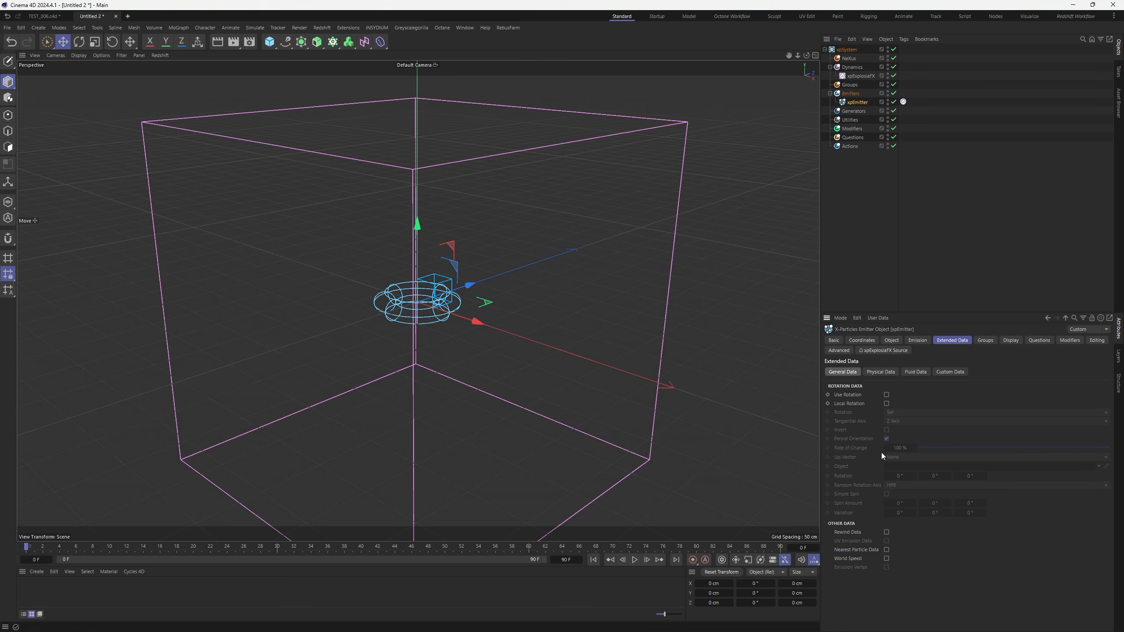
click(881, 371)
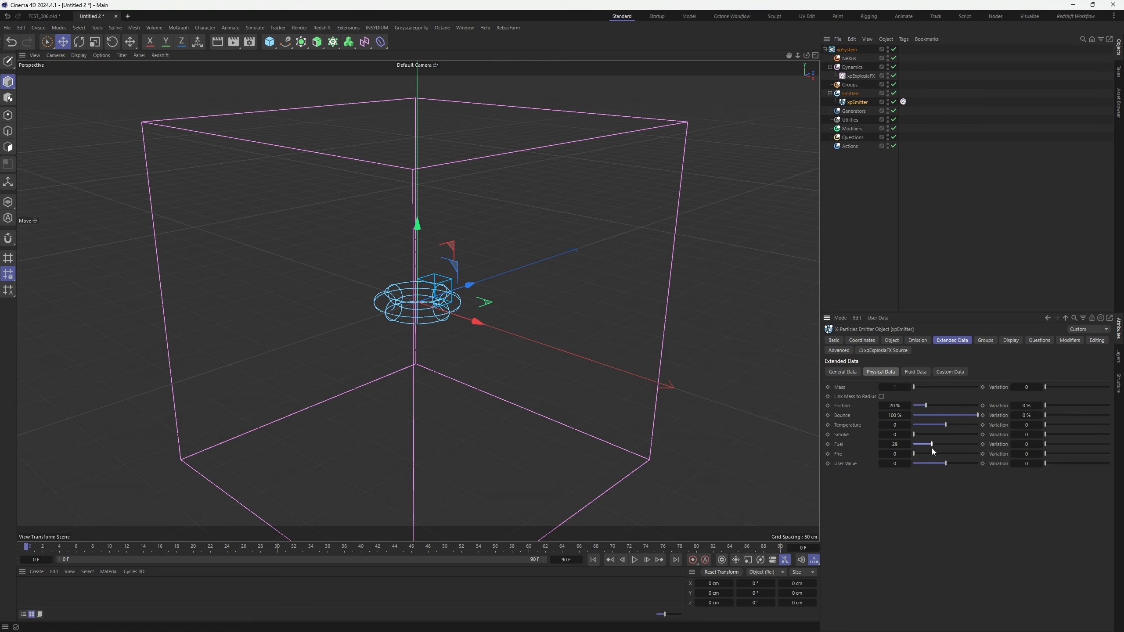
drag(933, 450, 935, 450)
click(634, 560)
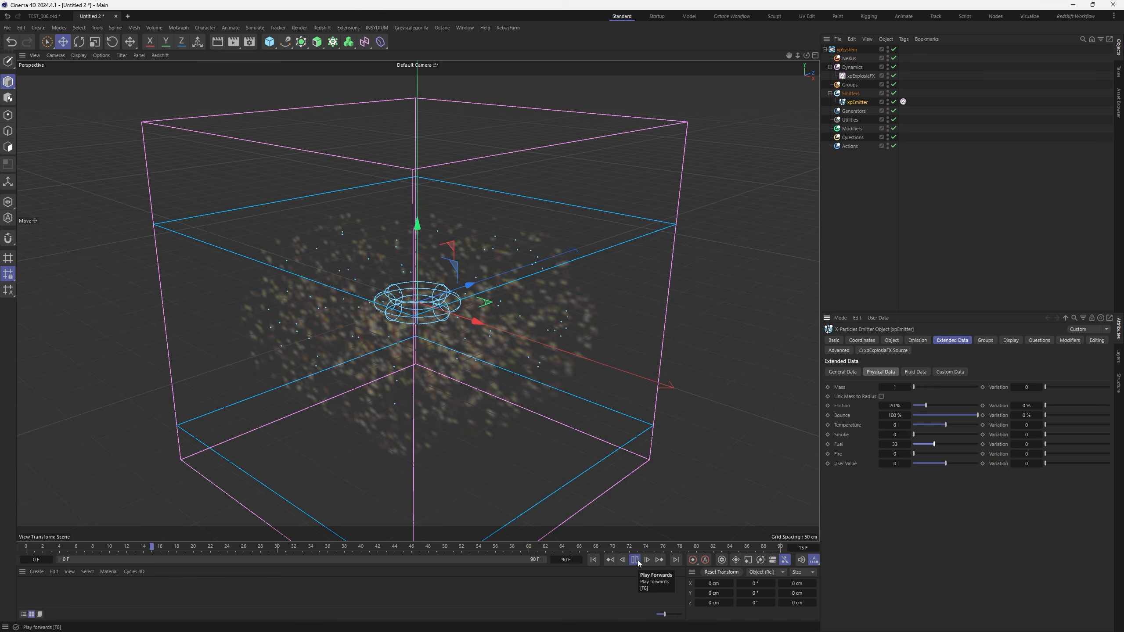
click(635, 560)
click(860, 76)
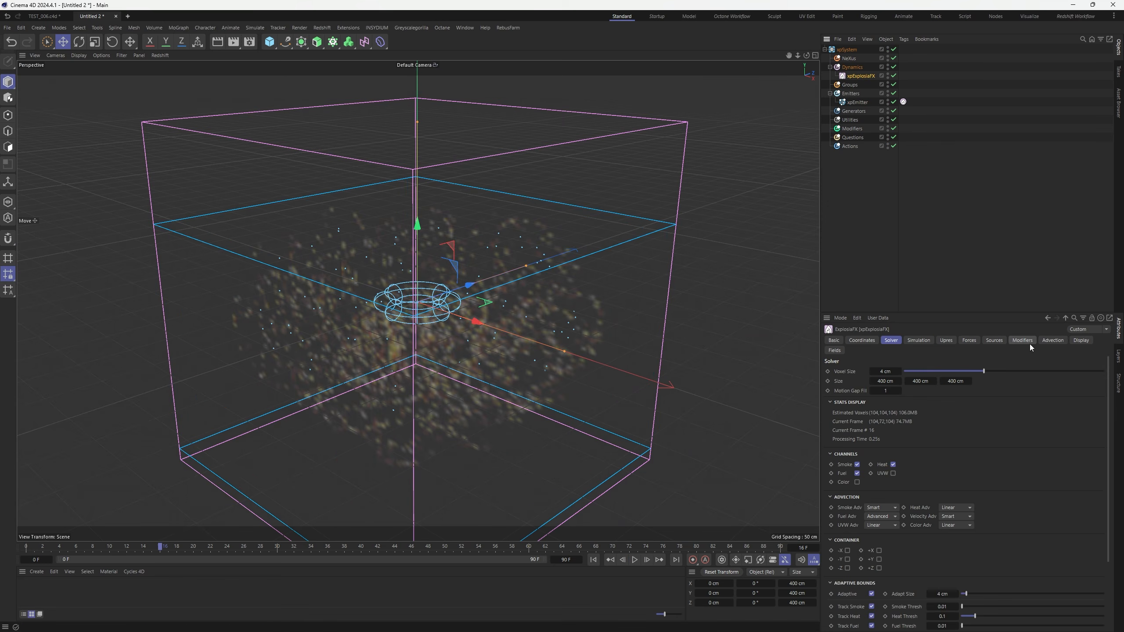
Set the xpExplosiaFX display to Grid mode, about 23% transparency and 76.5% Voxel LOD
click(1081, 340)
click(879, 372)
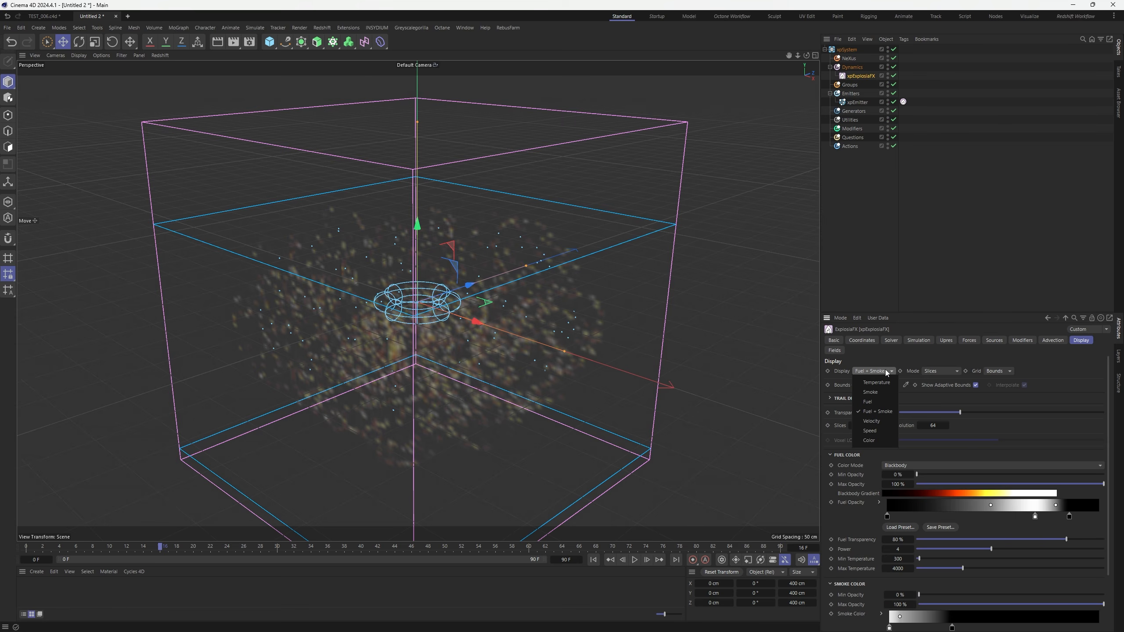
click(878, 372)
click(951, 371)
click(941, 401)
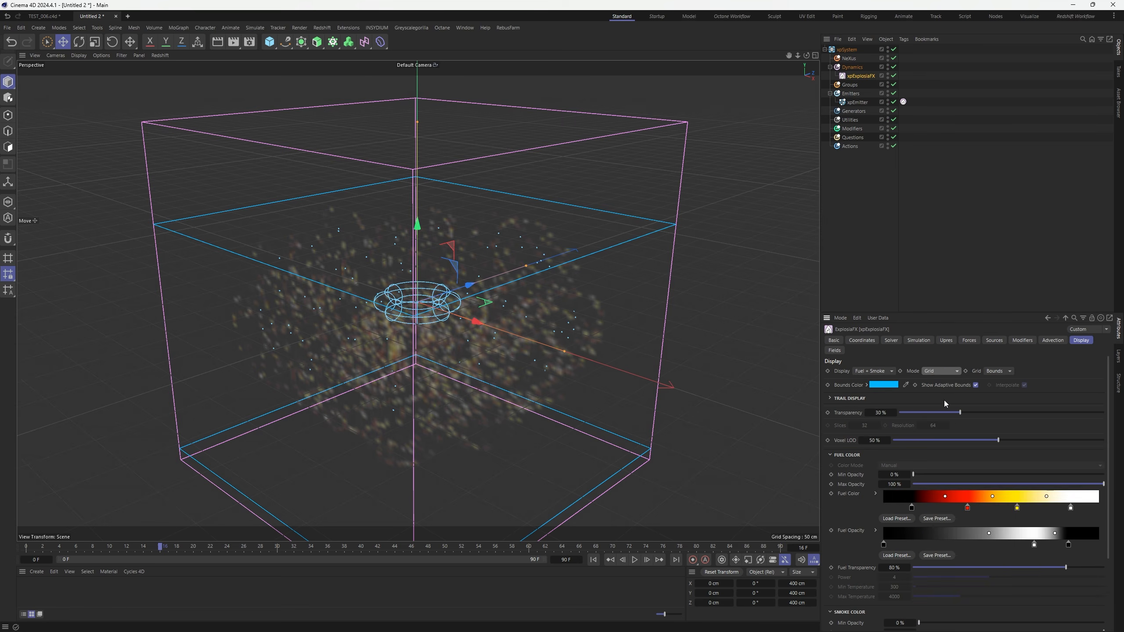
click(950, 413)
mouse_move(950, 413)
mouse_down()
mouse_move(926, 413)
mouse_move(947, 412)
mouse_up()
click(1055, 440)
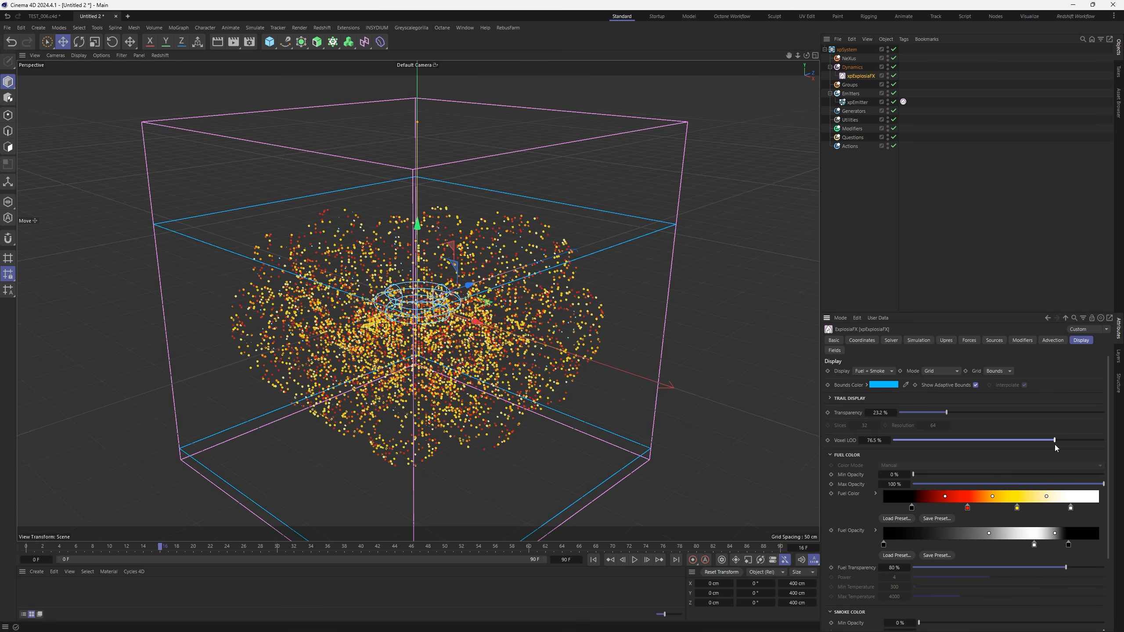
click(595, 562)
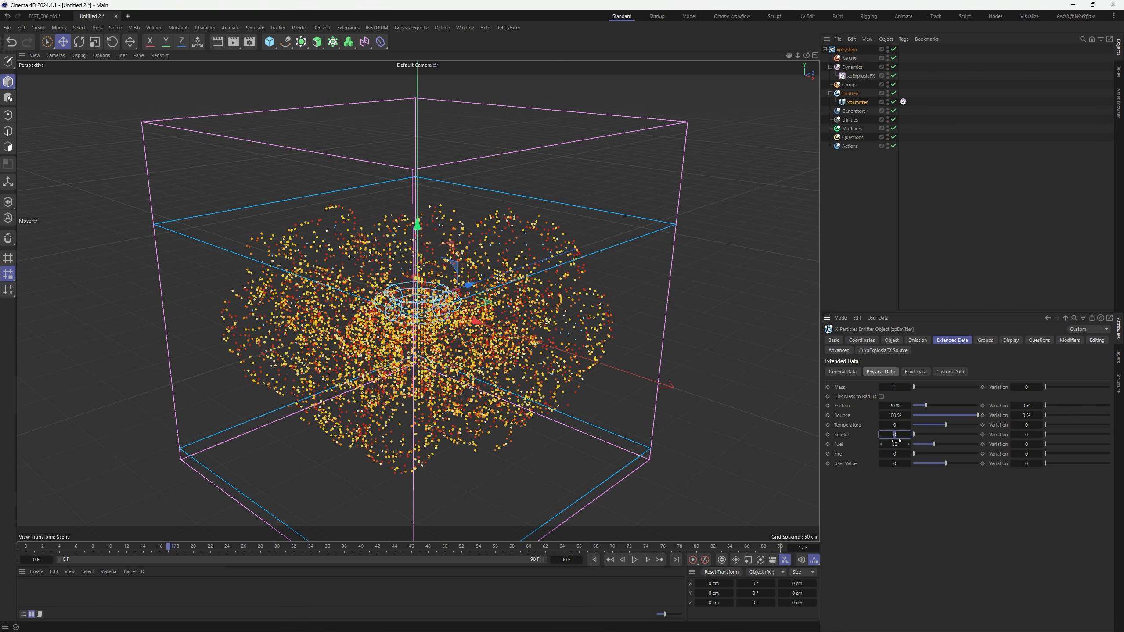
Set the emitter's Smoke, Fire and Fuel physical data values to 40
text(40)
key(Tab)
key(Tab)
key(Tab)
text(40)
key(Return)
click(894, 444)
text(40)
key(Return)
Set the ExplosiaFX Source tag's Velocity to 200% and replay the burst from the start
click(904, 102)
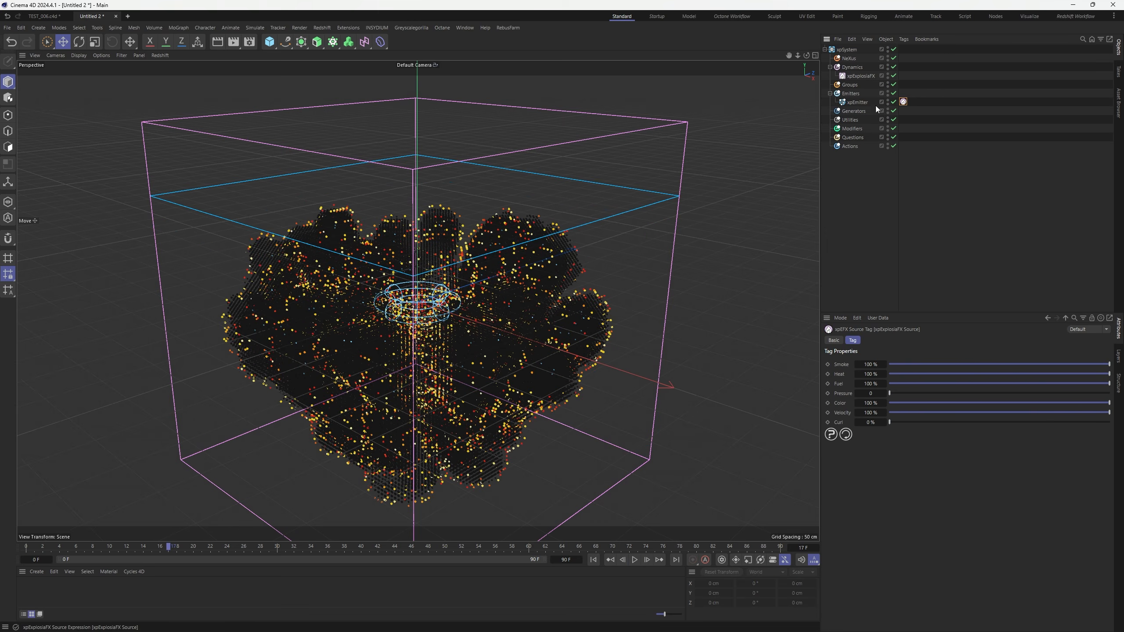
click(875, 414)
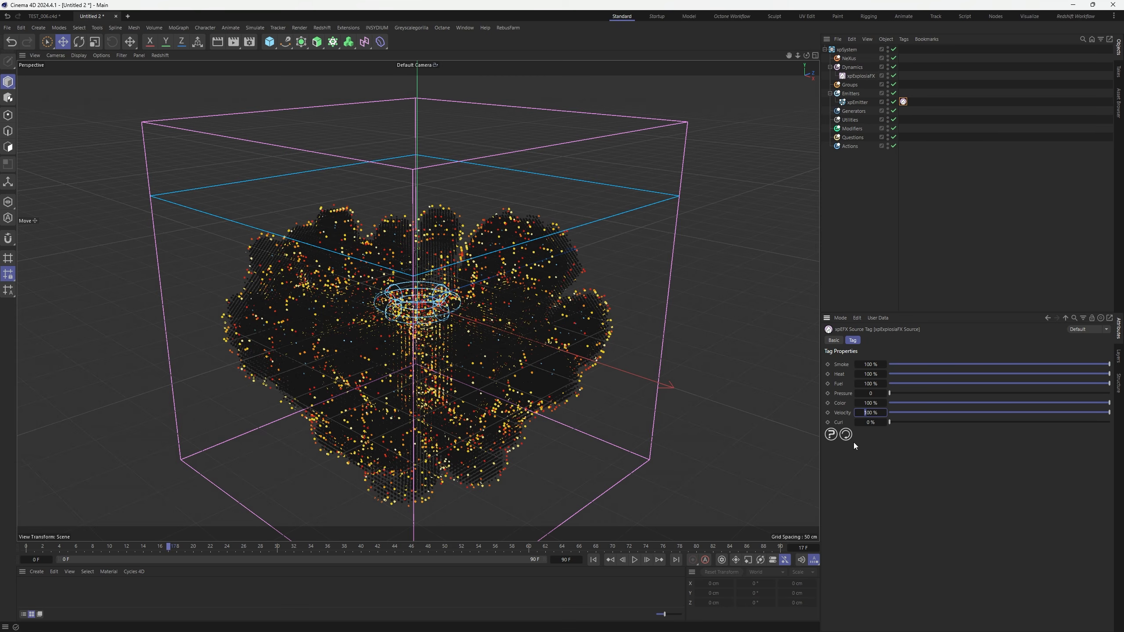
text(200)
key(Return)
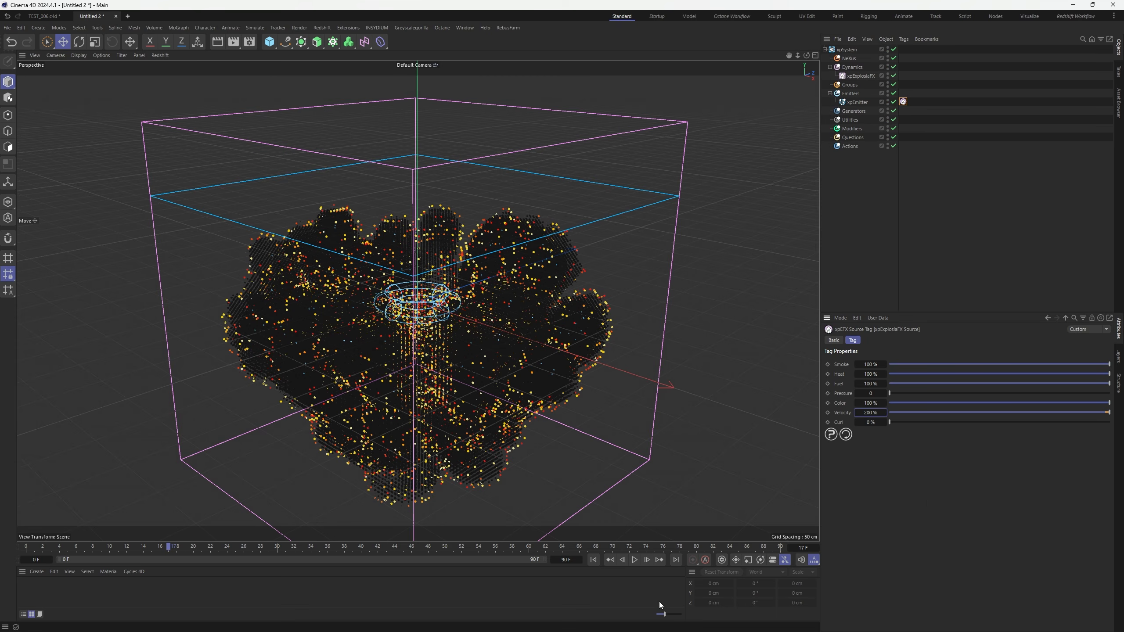
click(594, 560)
click(635, 561)
mouse_move(436, 325)
alt+mouse_down()
mouse_move(456, 375)
mouse_move(472, 263)
mouse_move(436, 306)
alt+mouse_up()
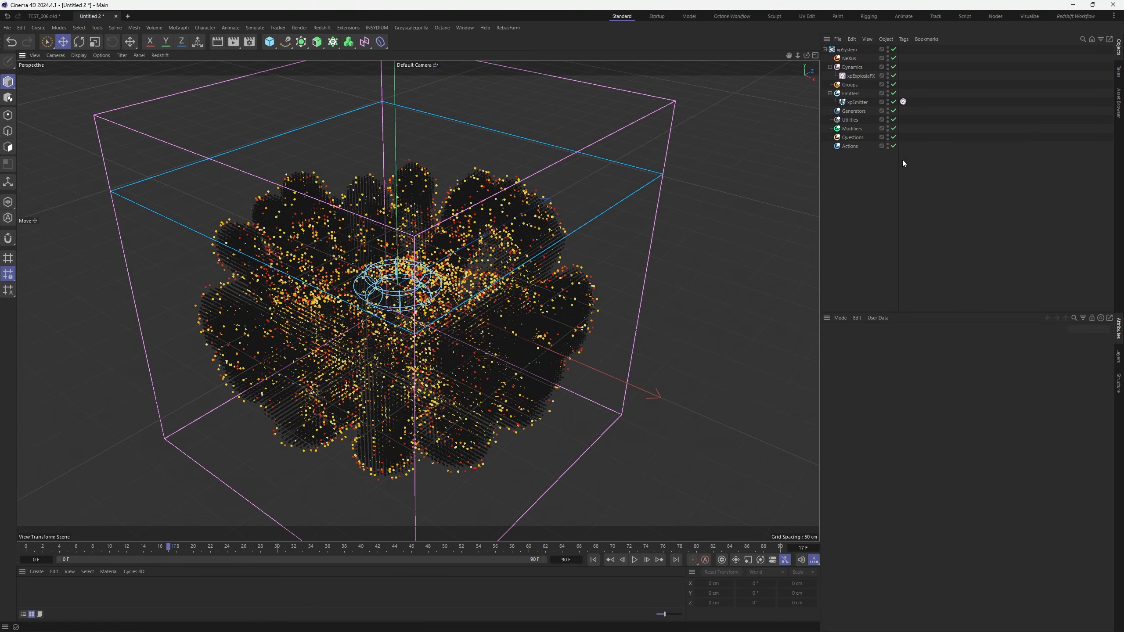
Set the xpExplosiaFX Gravity to 0 cm and replay the simulation
click(860, 76)
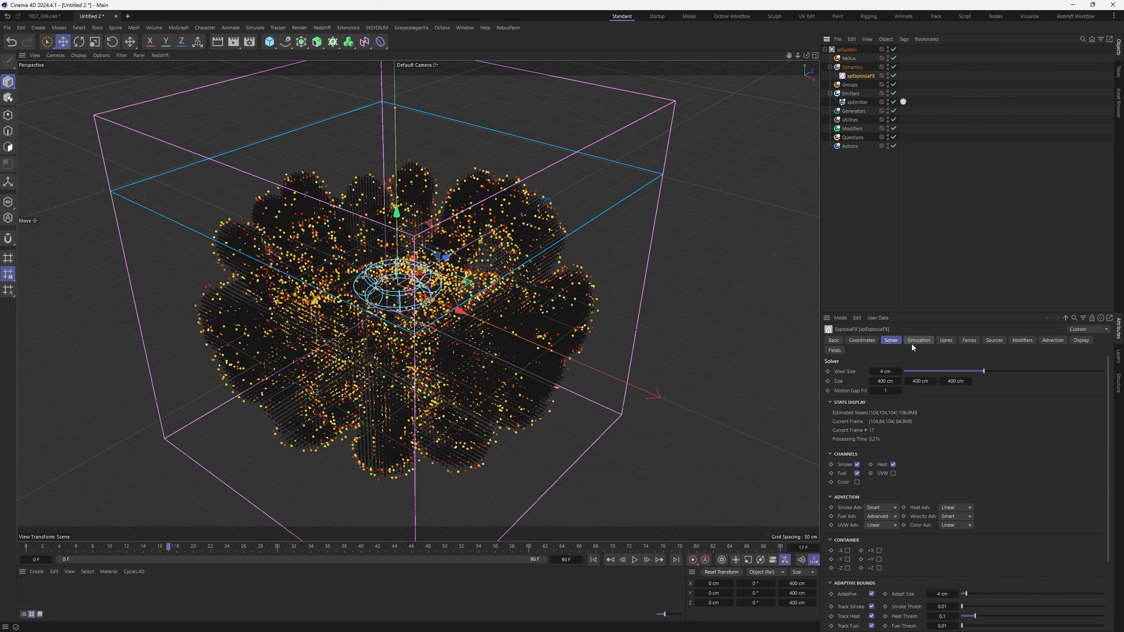
click(912, 344)
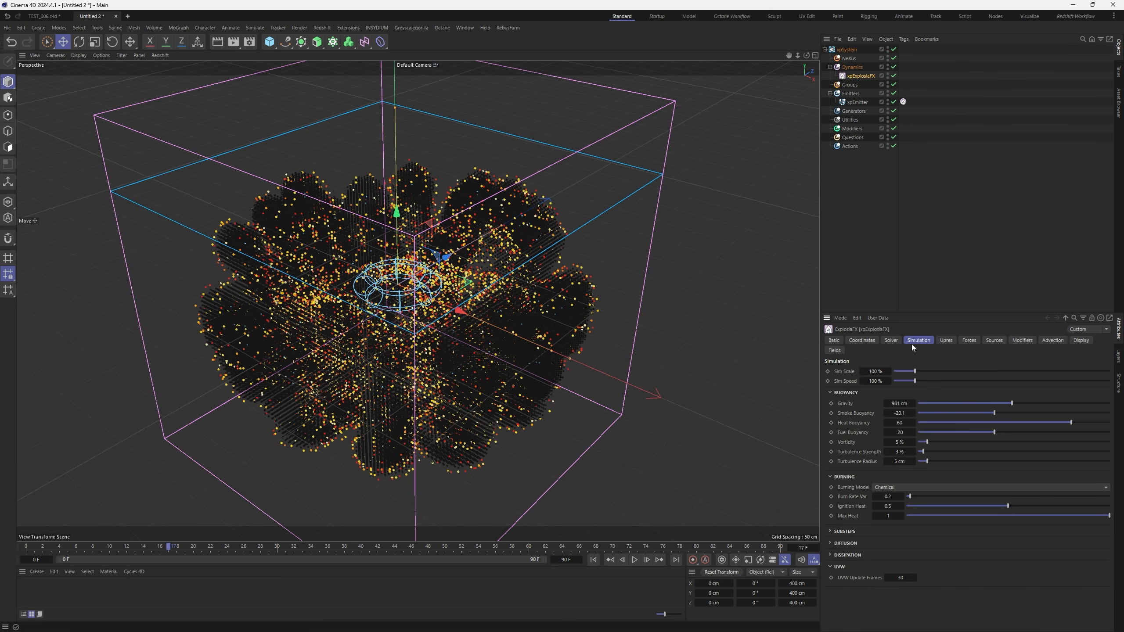
double_click(896, 404)
text(0)
key(Return)
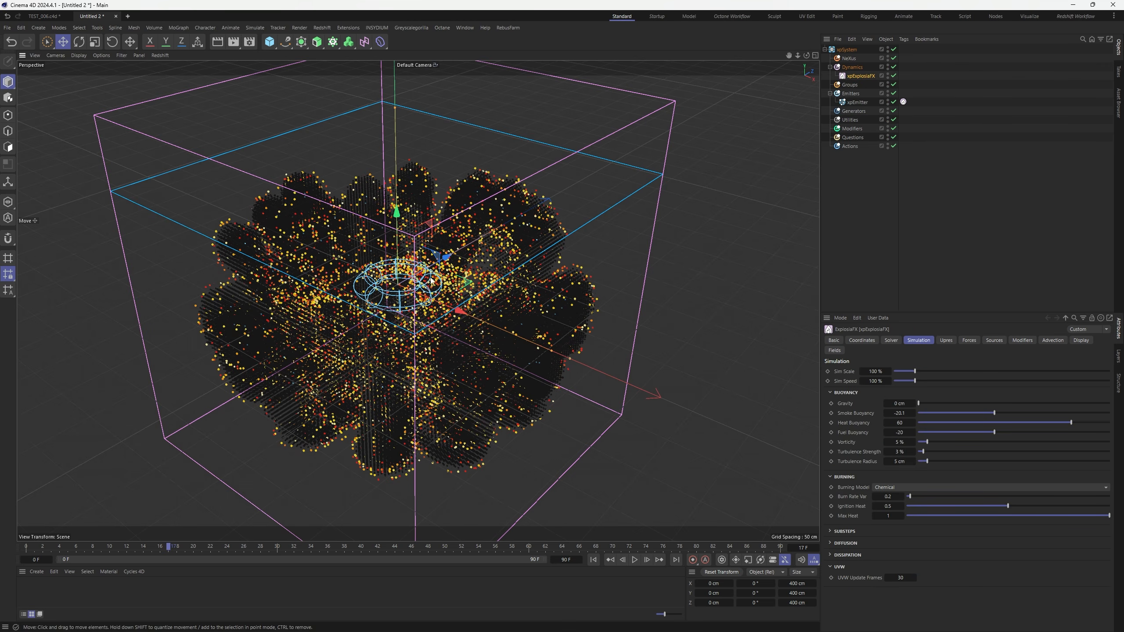
mouse_move(432, 280)
alt+mouse_down()
mouse_move(405, 236)
mouse_move(421, 273)
alt+mouse_up()
click(594, 561)
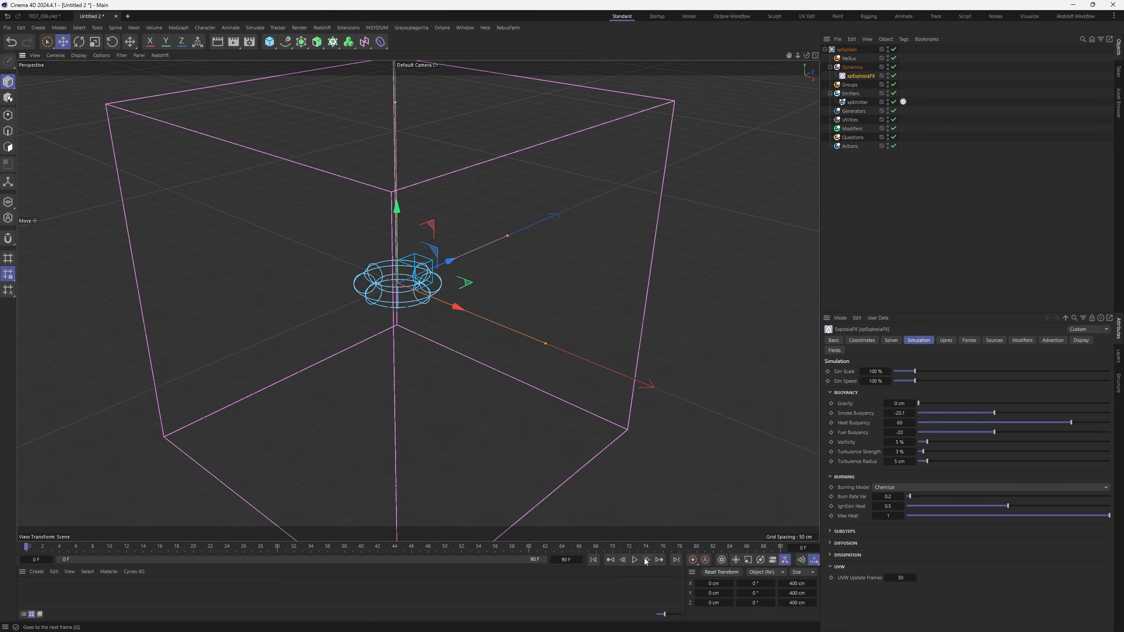
click(634, 561)
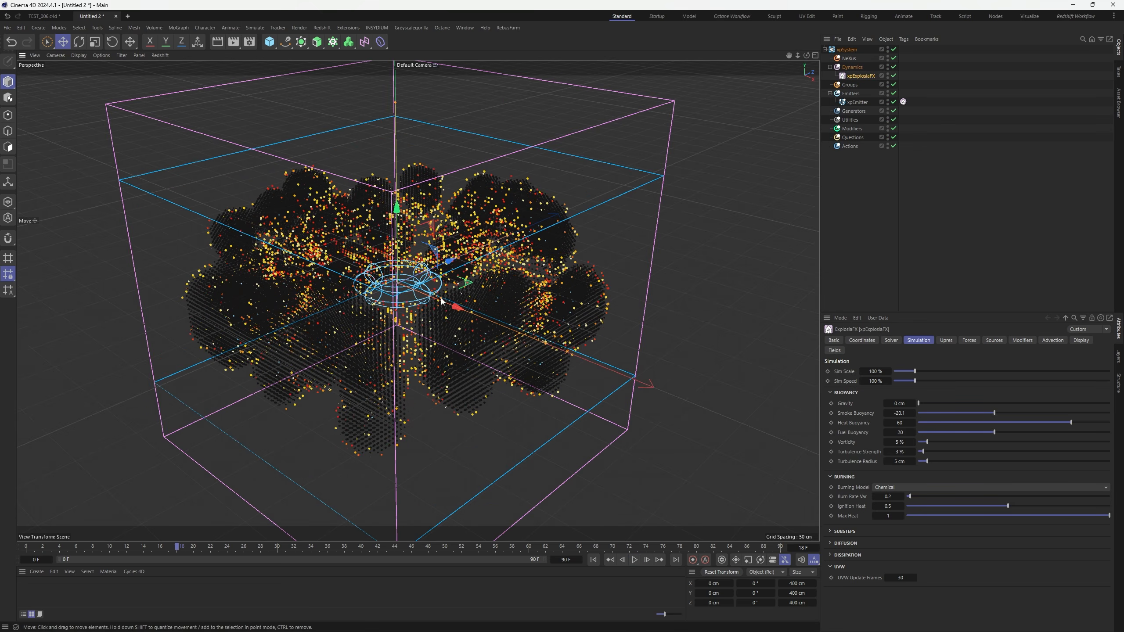
alt+drag(441, 302, 679, 391)
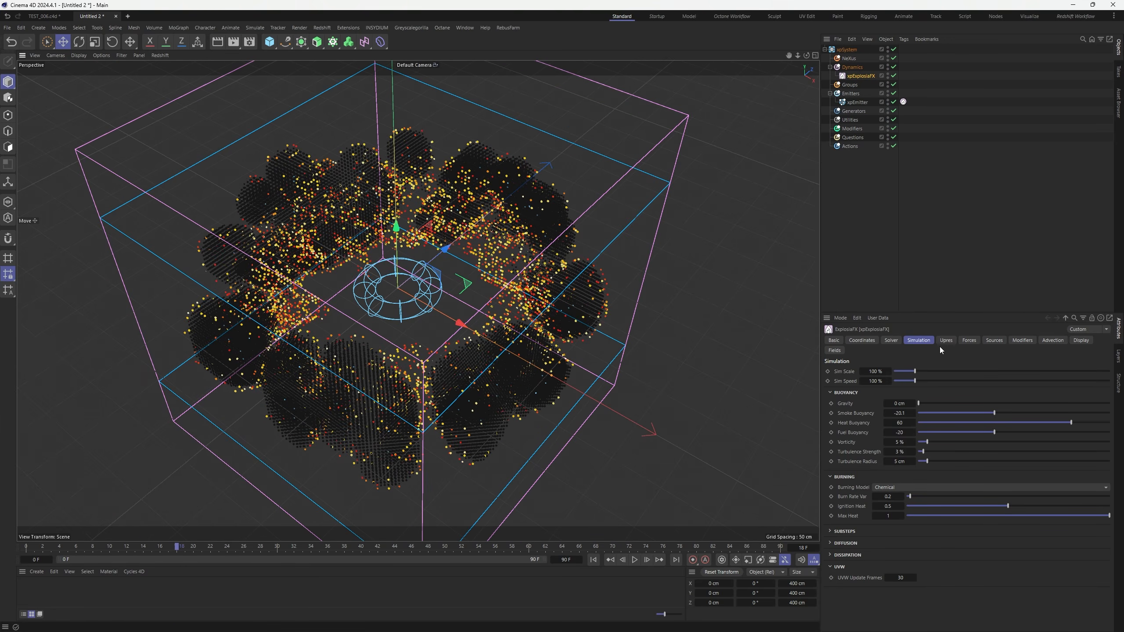
Raise the Substeps Accuracy to 100% and replay the simulation
click(844, 544)
click(844, 532)
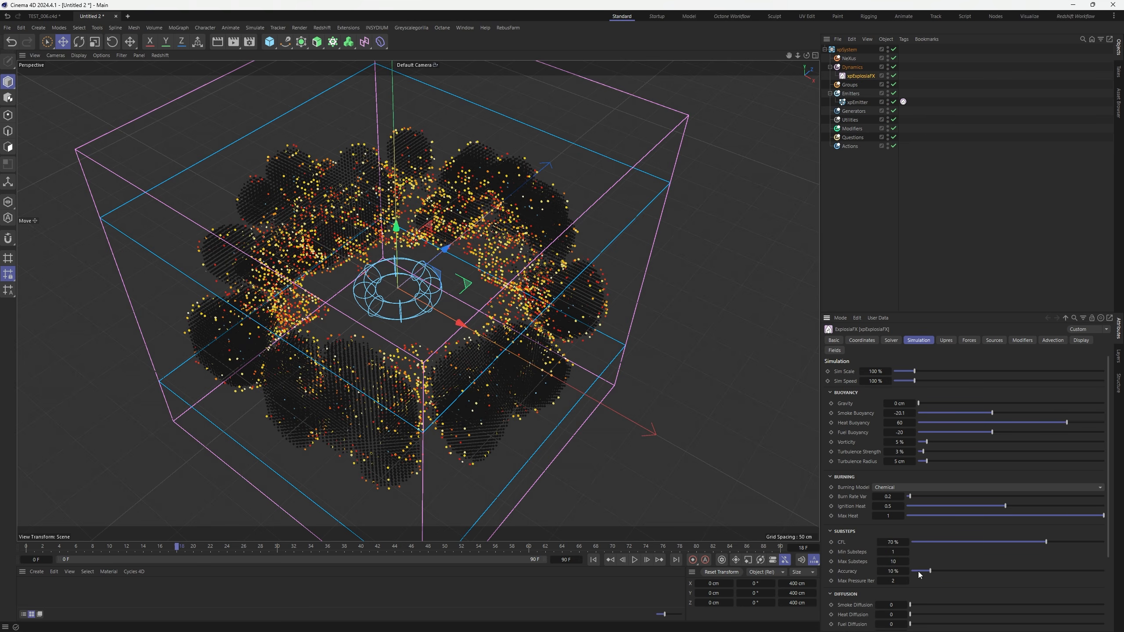
drag(932, 572, 1104, 571)
click(594, 560)
click(635, 560)
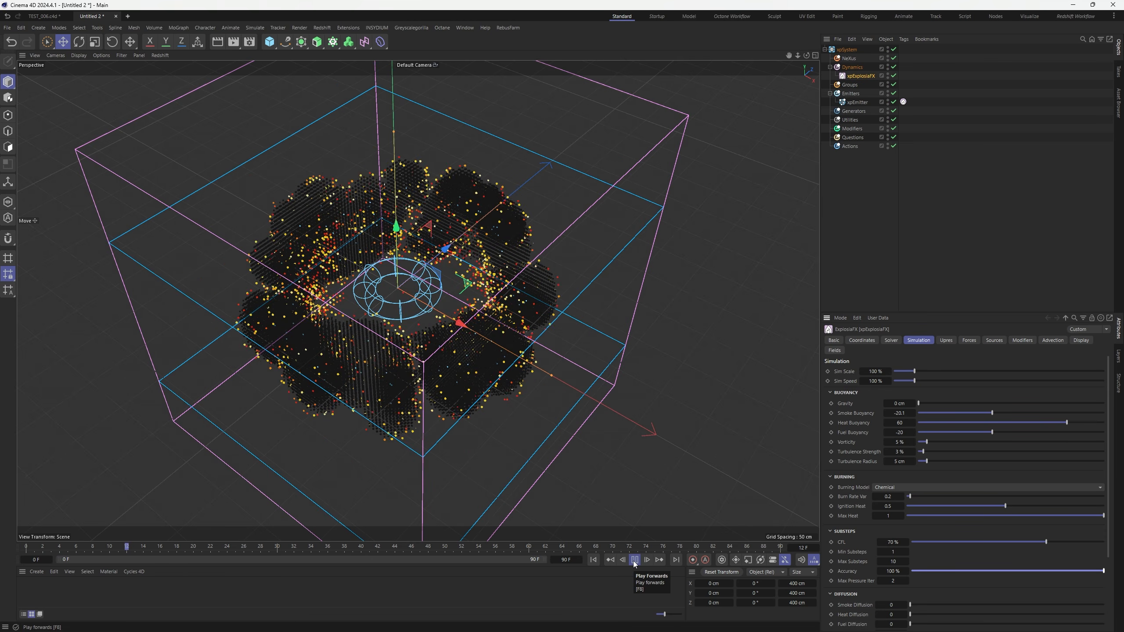
click(635, 560)
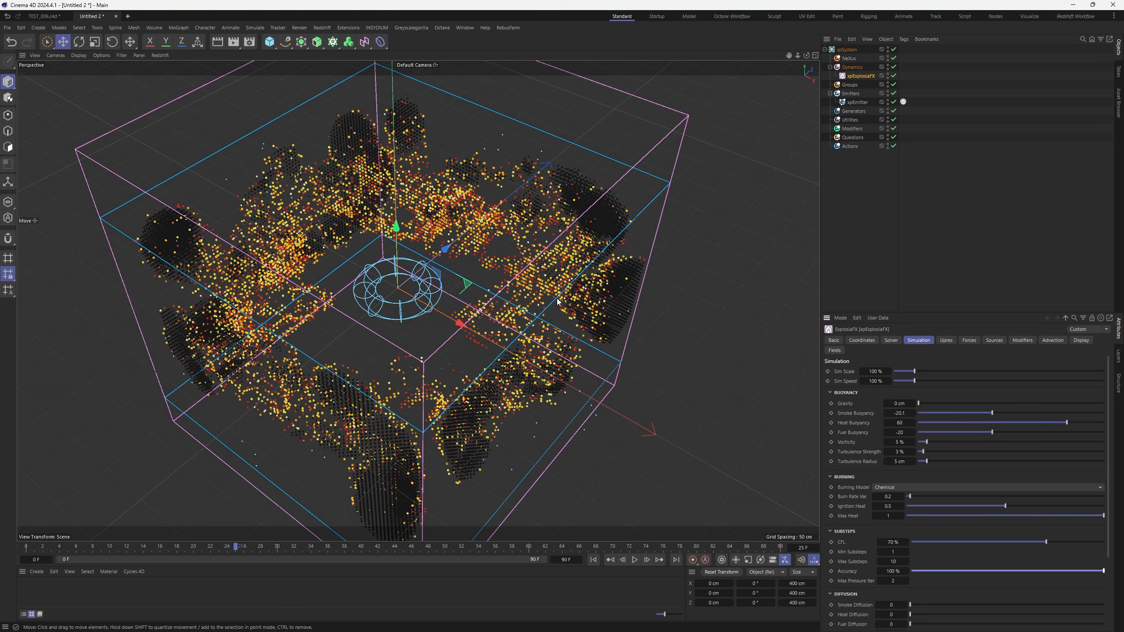
Set the Solver tab's Adapt Size to 10 cm and replay the simulation
click(892, 341)
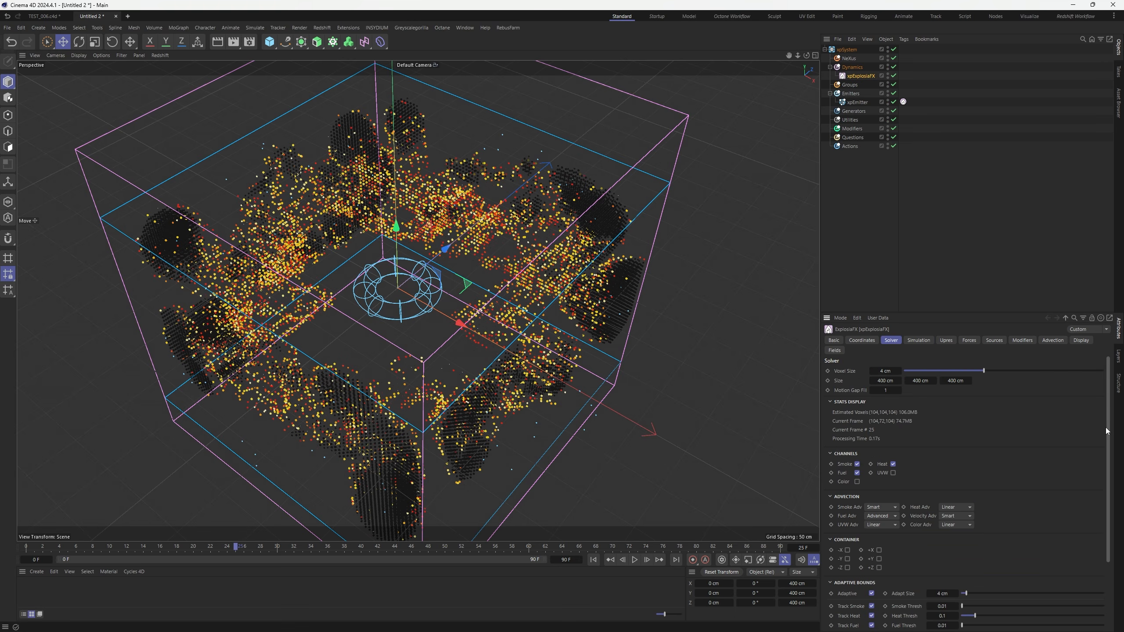
scroll(1036, 487, down, 2)
click(943, 565)
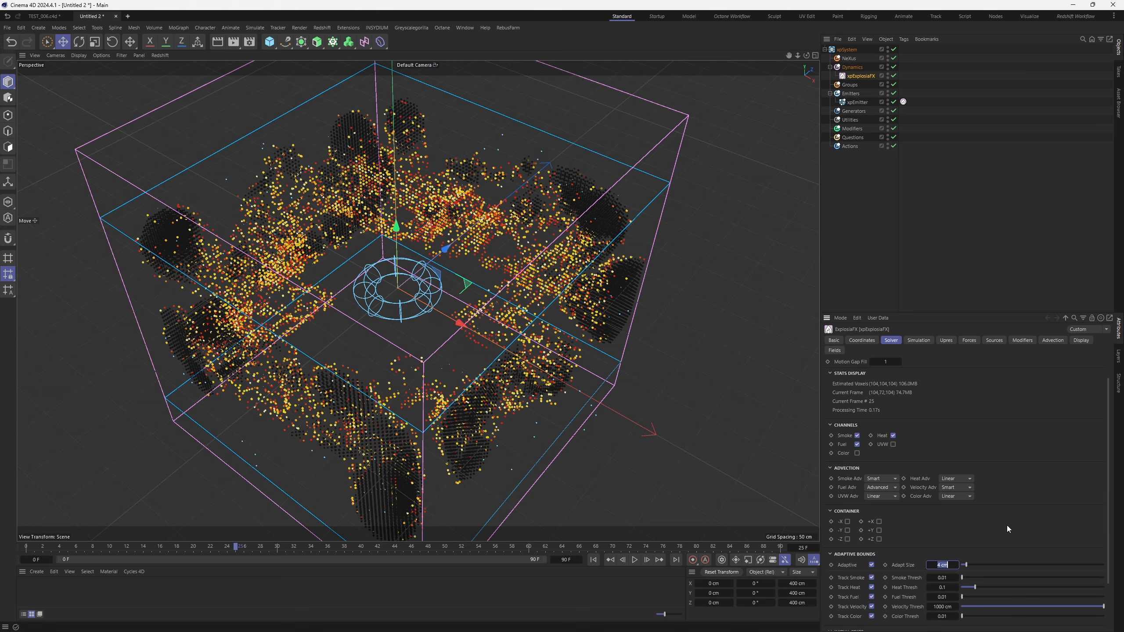
text(10)
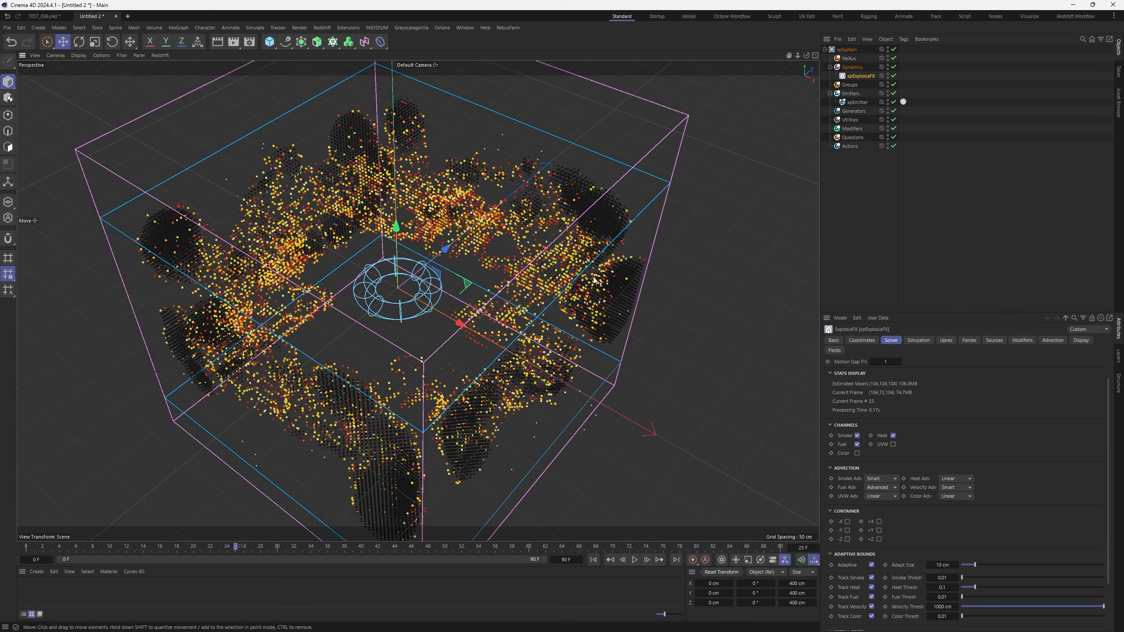
alt+drag(607, 285, 577, 357)
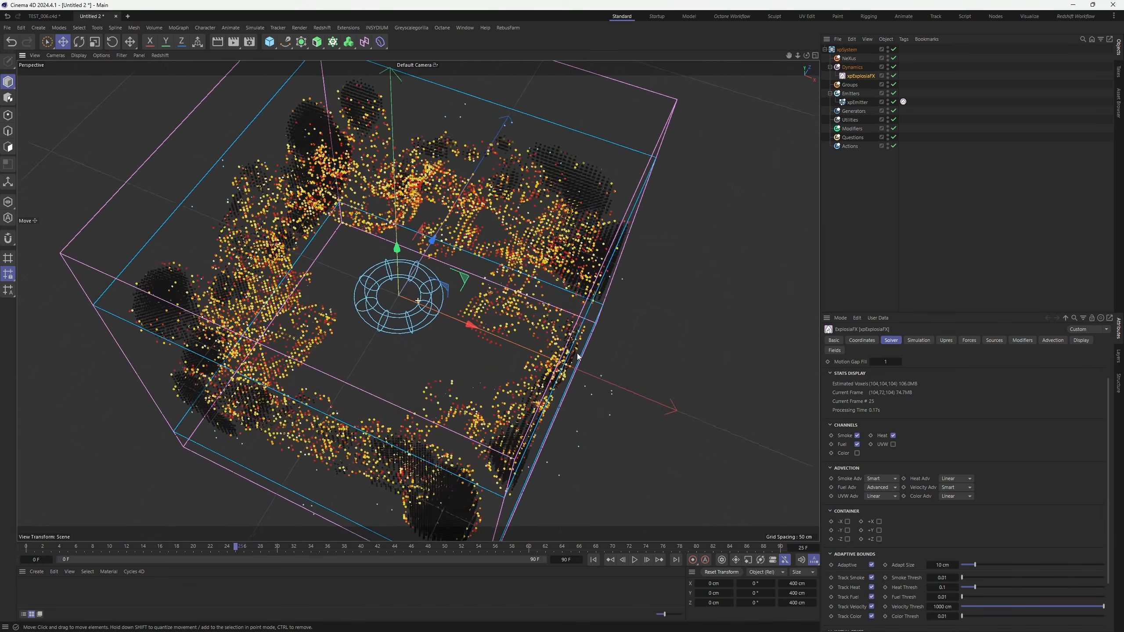
click(594, 560)
click(634, 560)
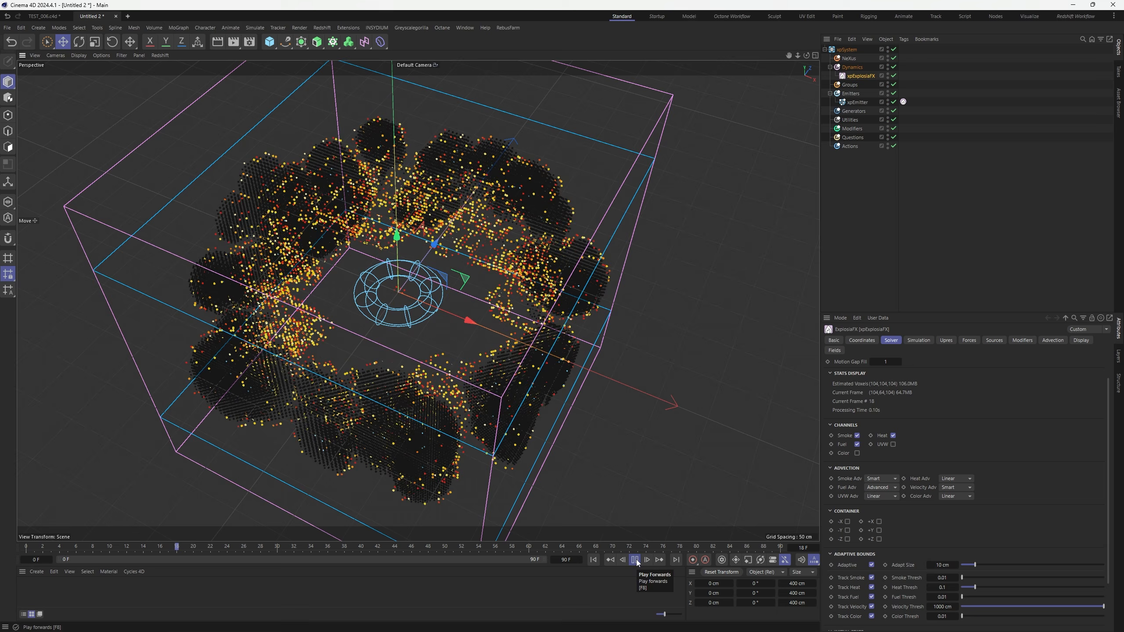
click(635, 560)
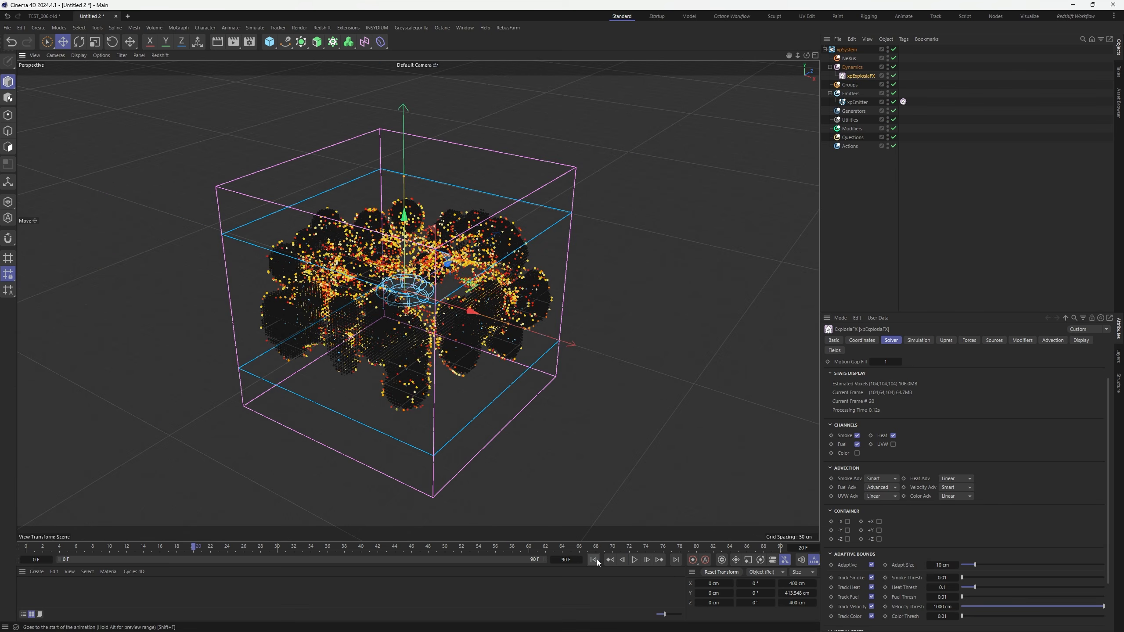
click(593, 560)
Enlarge the container to roughly 909 × 375 × 1068 cm and play the simulation
drag(406, 171, 405, 138)
drag(509, 324, 668, 371)
drag(469, 252, 563, 223)
drag(404, 141, 406, 191)
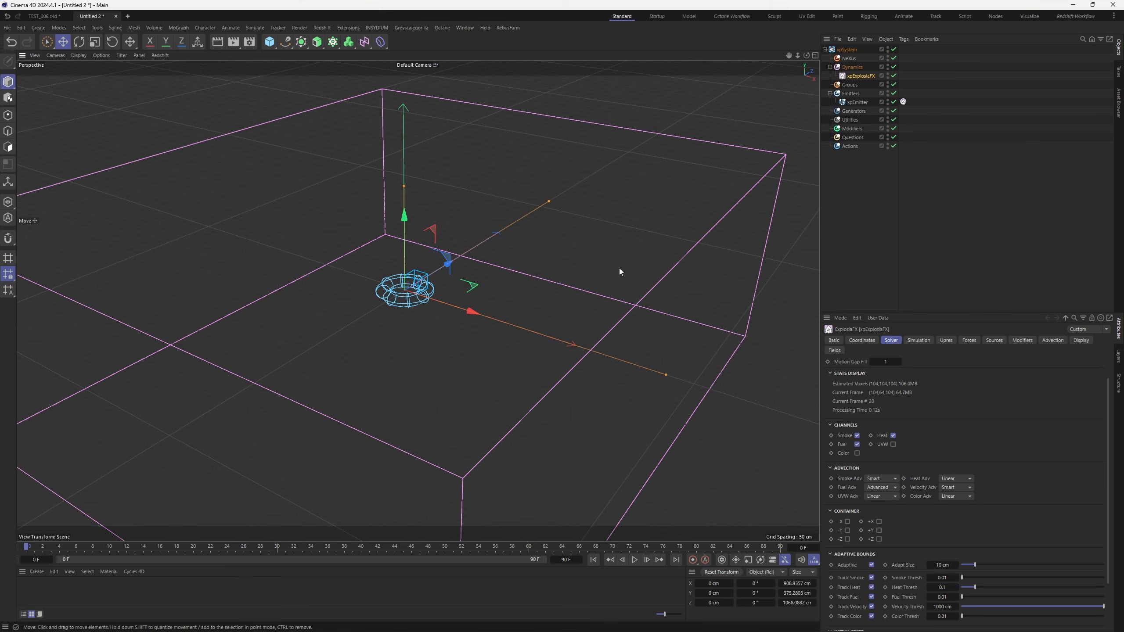
click(933, 264)
click(635, 561)
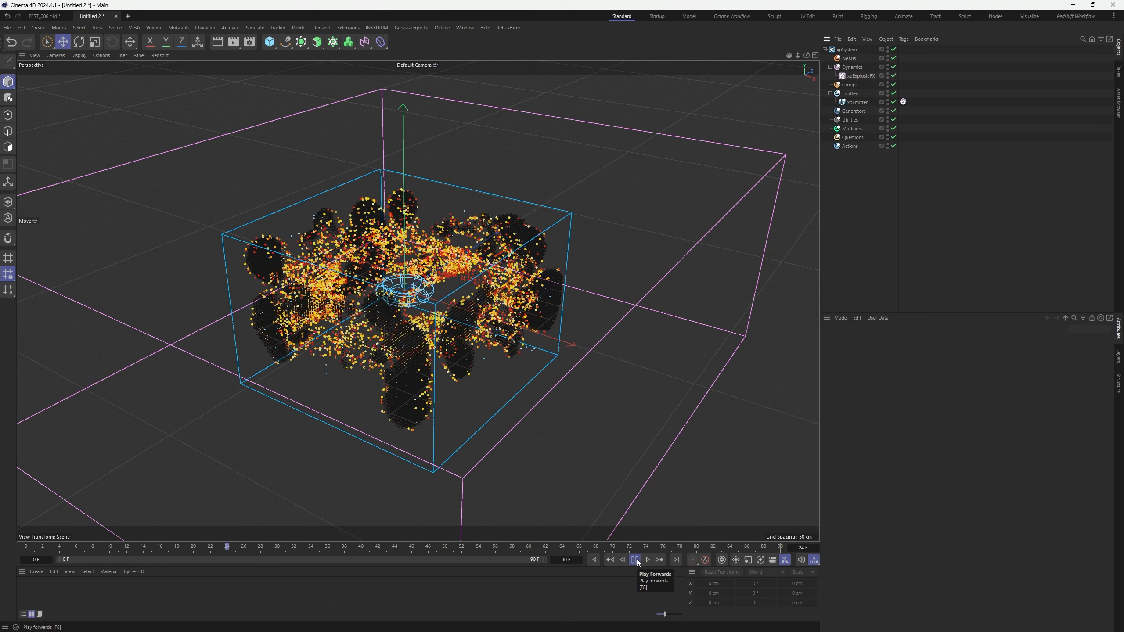
click(635, 560)
Raise Adapt Size to 15 cm and replay the simulation to inspect the ring
click(861, 75)
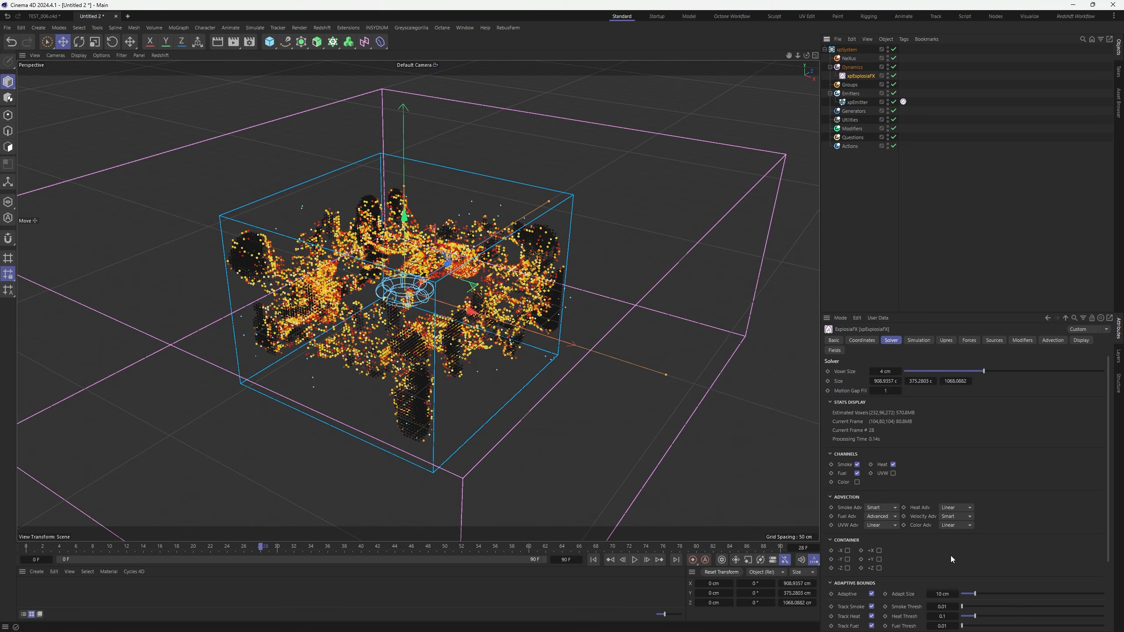
double_click(948, 594)
text(15)
key(Return)
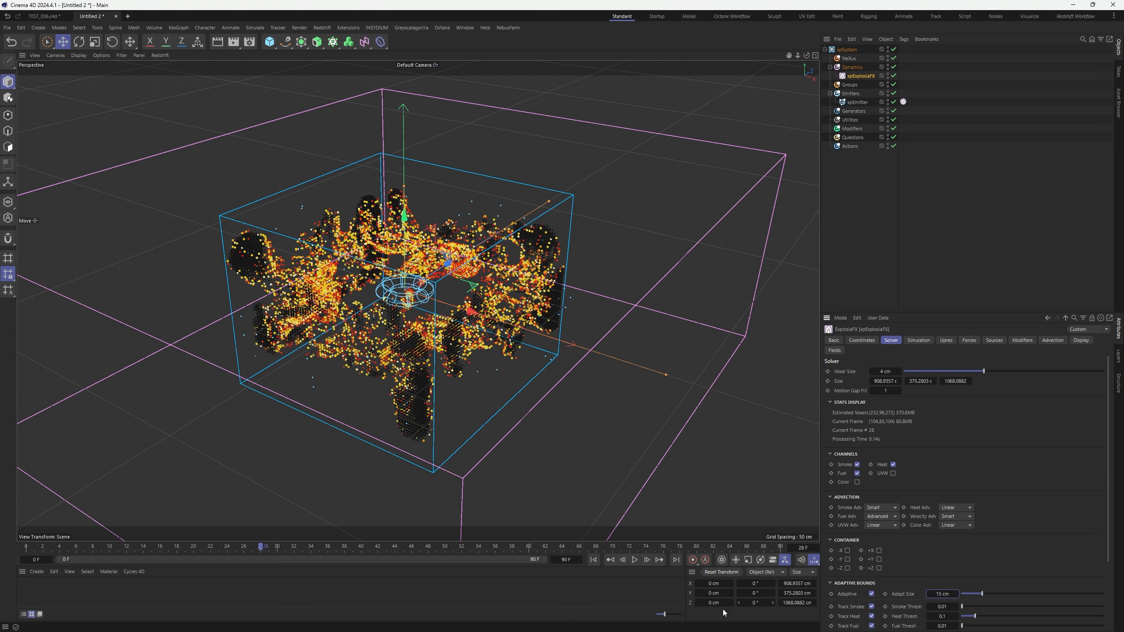
click(593, 561)
click(635, 561)
click(635, 561)
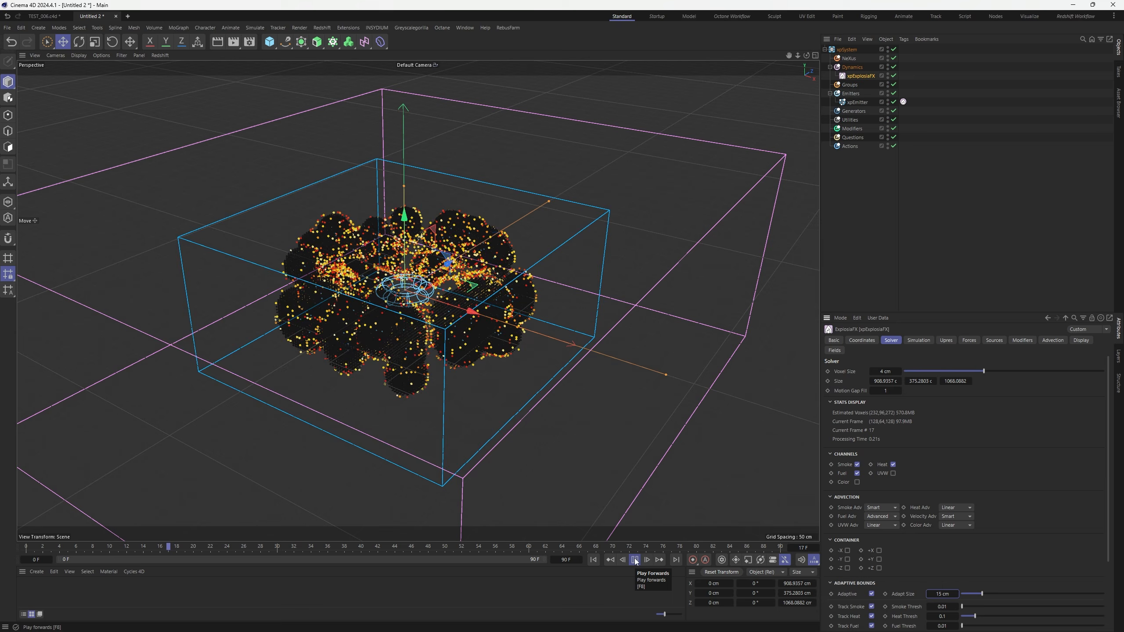
click(635, 561)
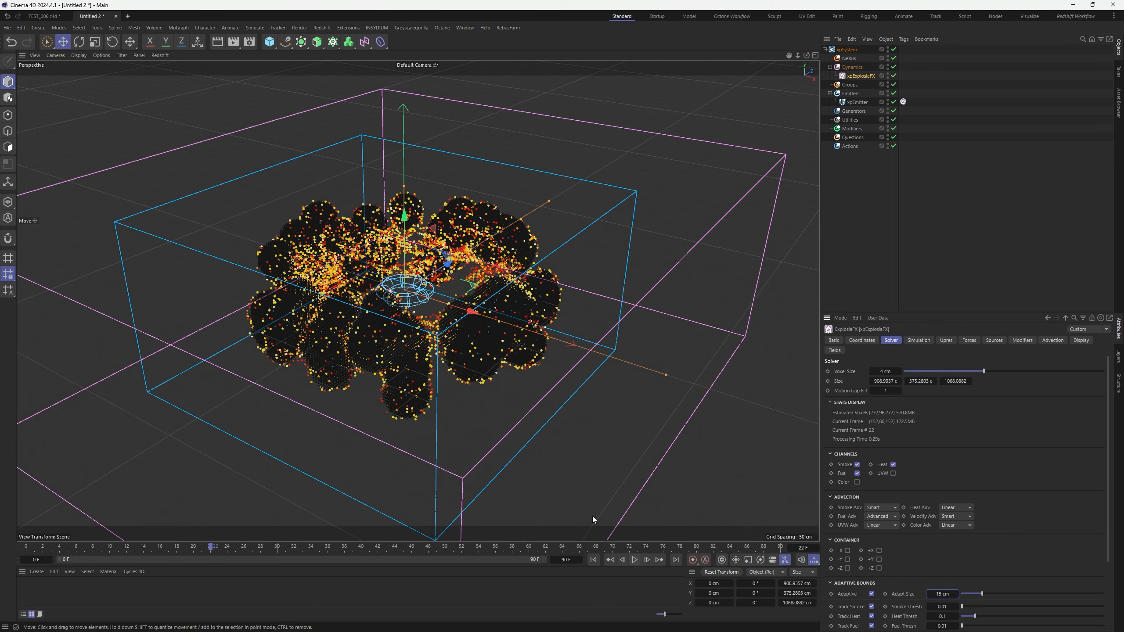
alt+drag(512, 293, 487, 320)
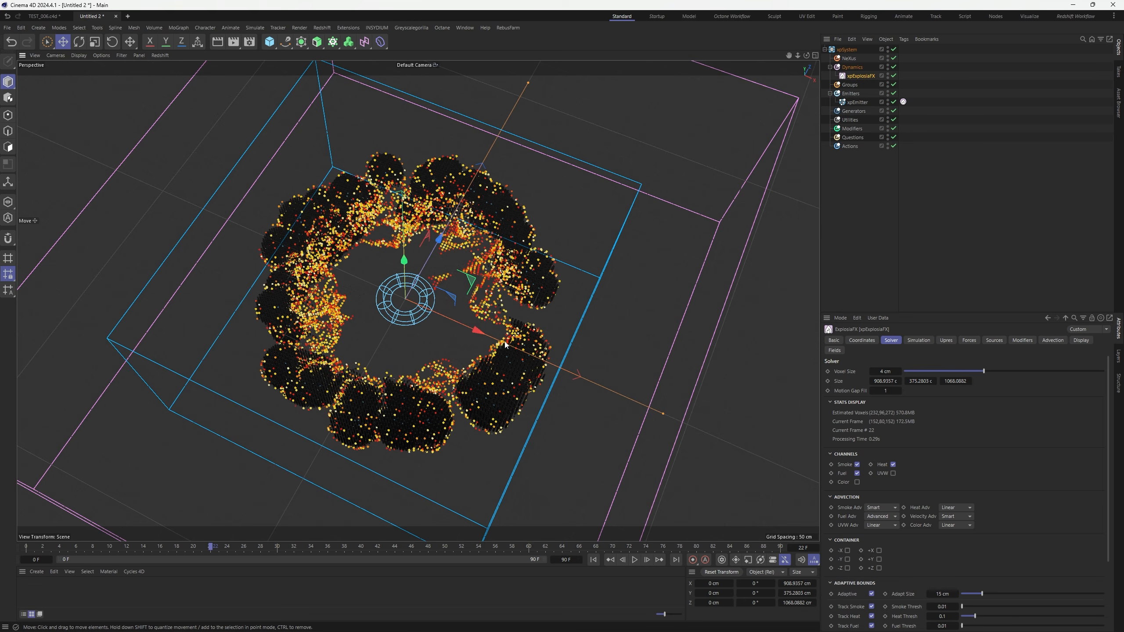
click(636, 560)
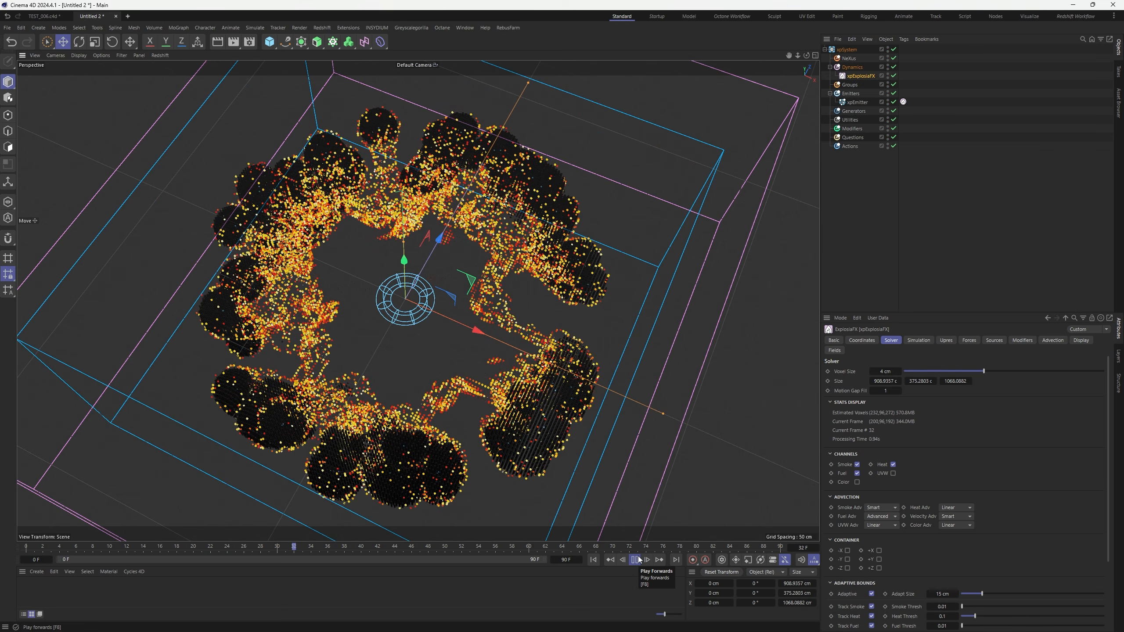
click(635, 560)
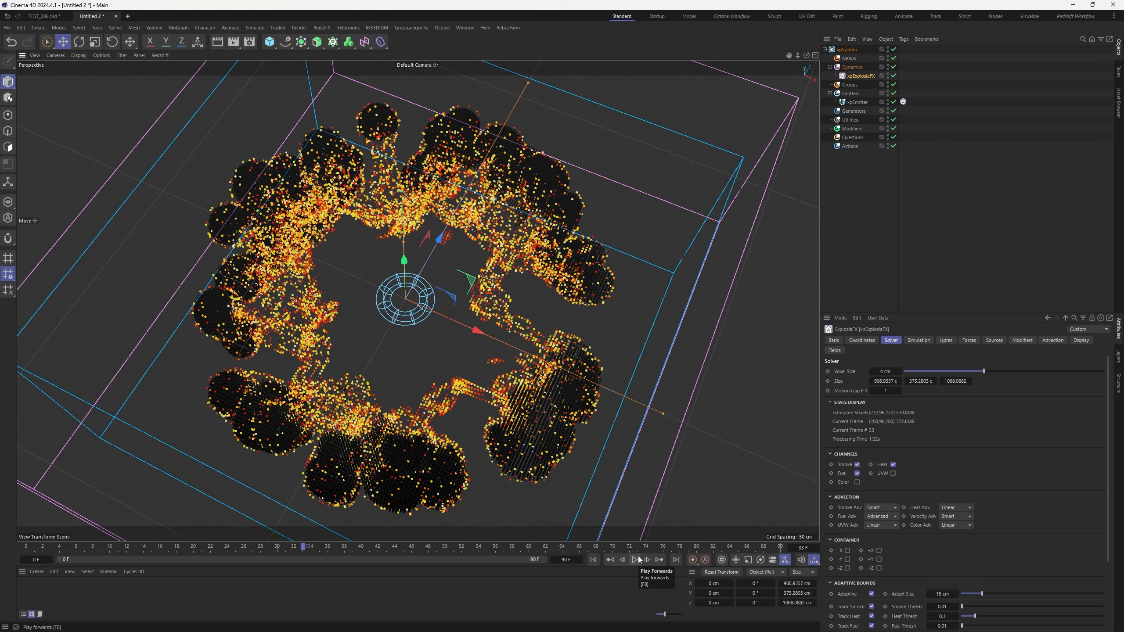
Set the Voxel Size to 3 cm and preview the explosion
click(594, 560)
click(920, 340)
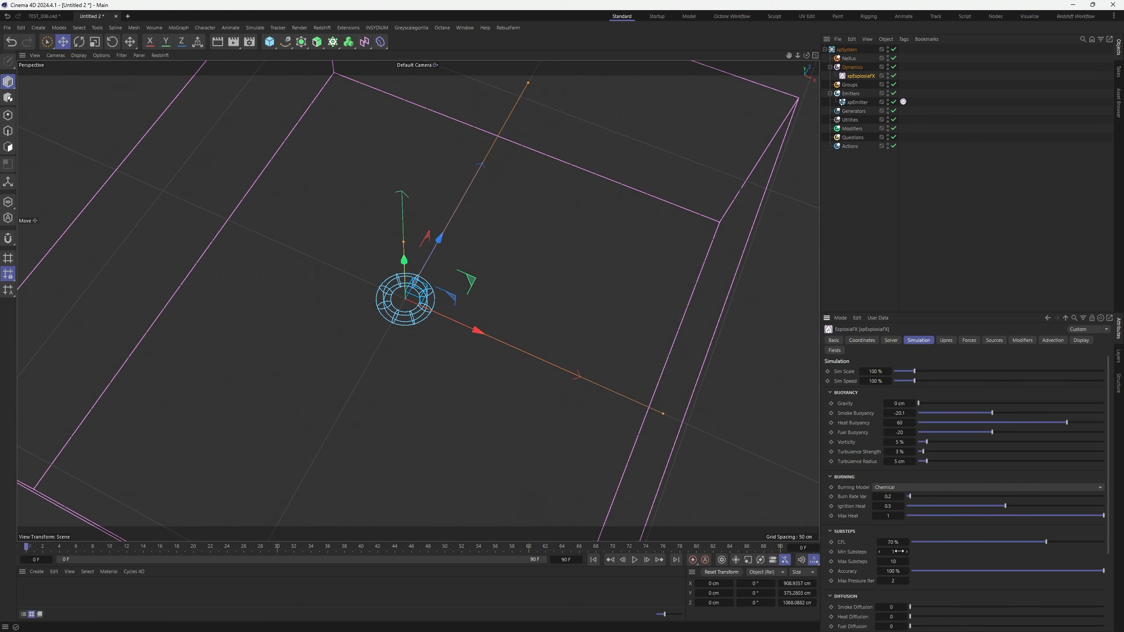
click(892, 340)
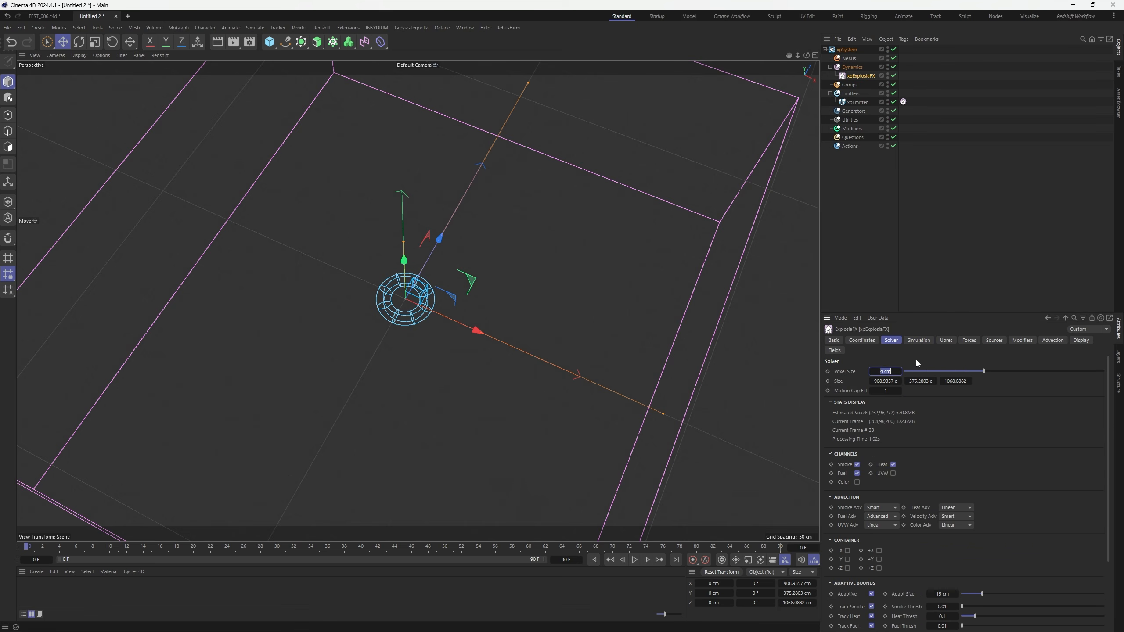
text(3)
key(Return)
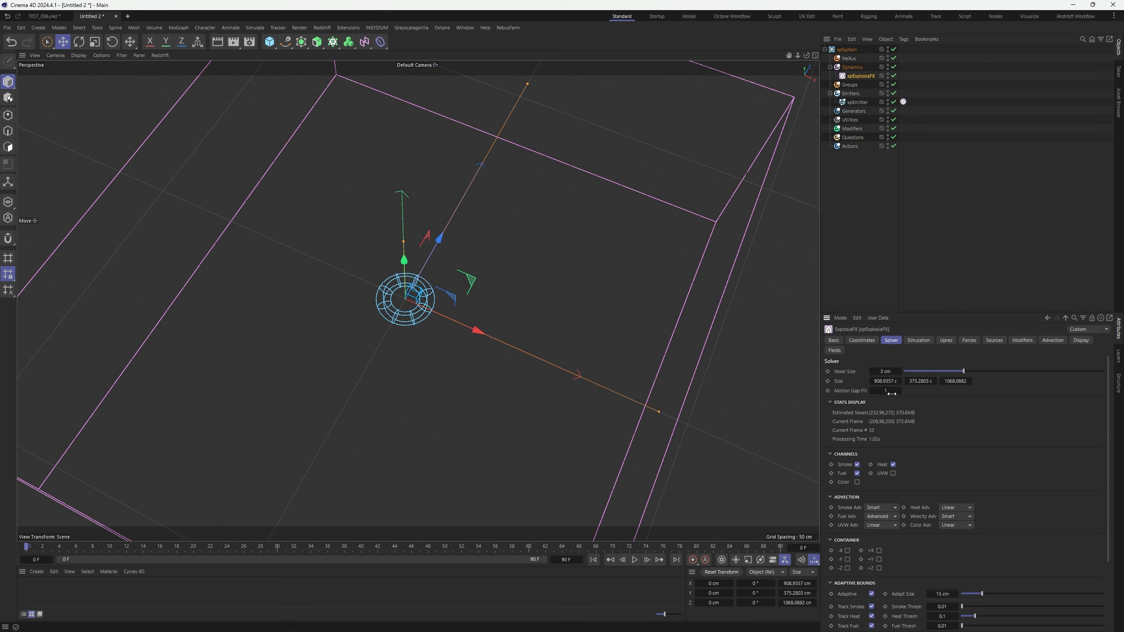
click(635, 560)
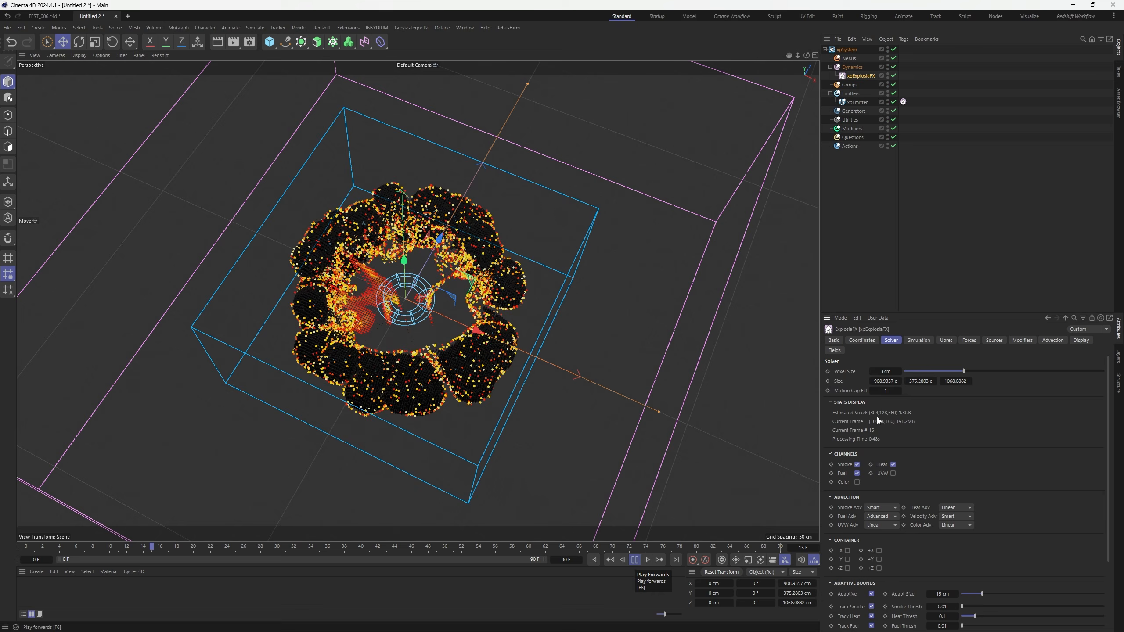
click(636, 560)
Change the Voxel Size to 5 cm and replay from the first frame
double_click(885, 372)
text(5)
key(Return)
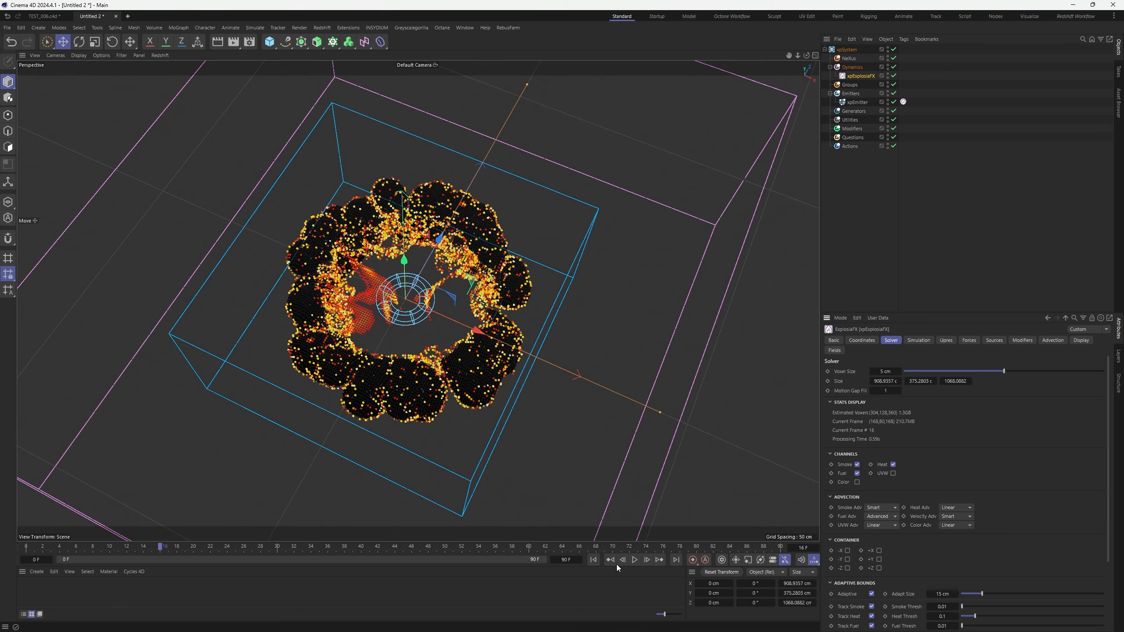
click(595, 562)
click(638, 561)
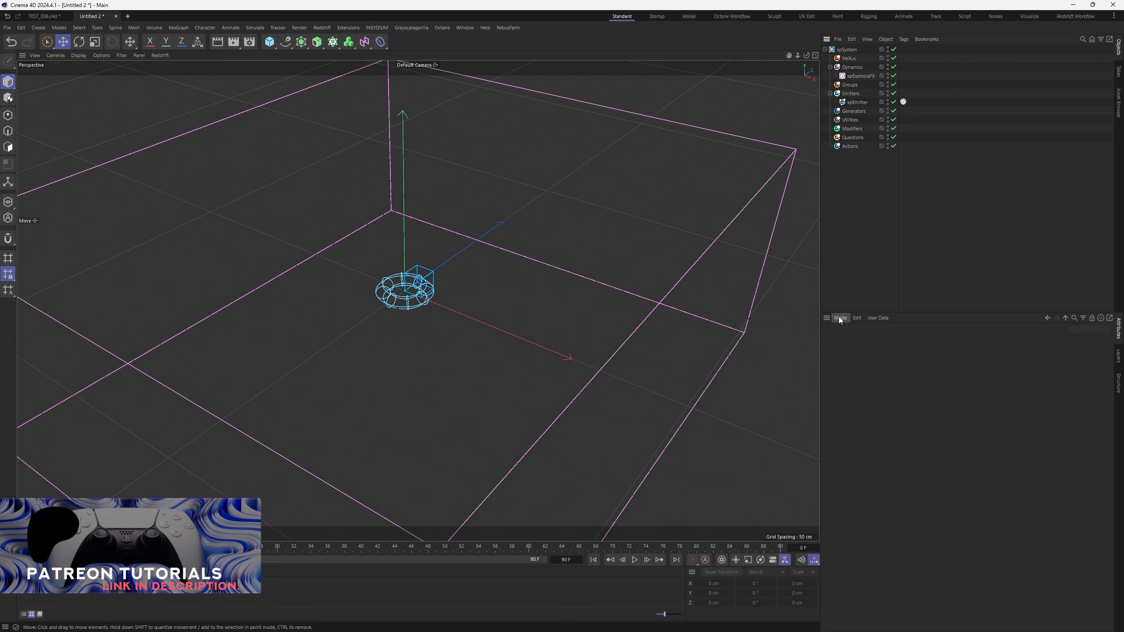
Name both the emitter and the ExplosiaFX object PYRO
double_click(854, 102)
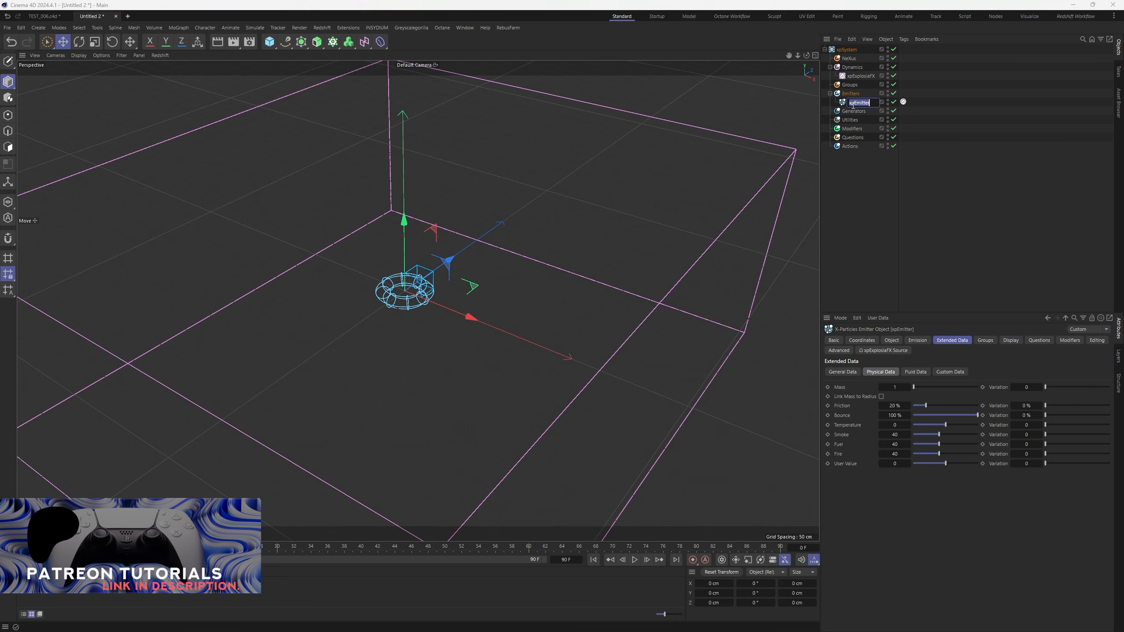
text(PYRO)
key(Return)
click(861, 75)
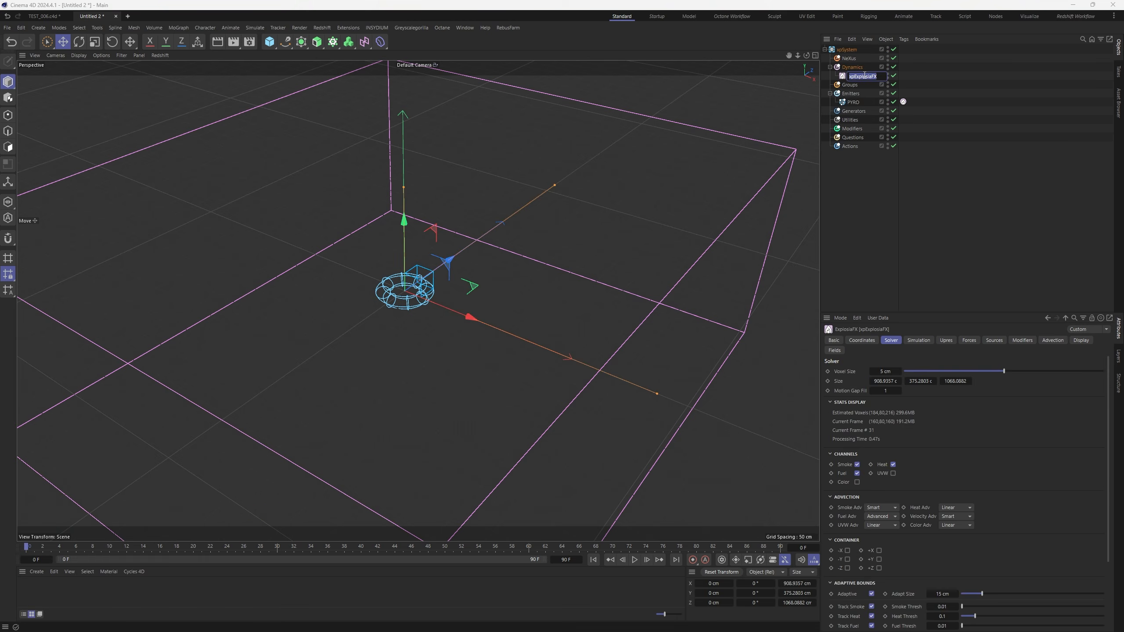
double_click(861, 76)
text(PYRO)
key(Return)
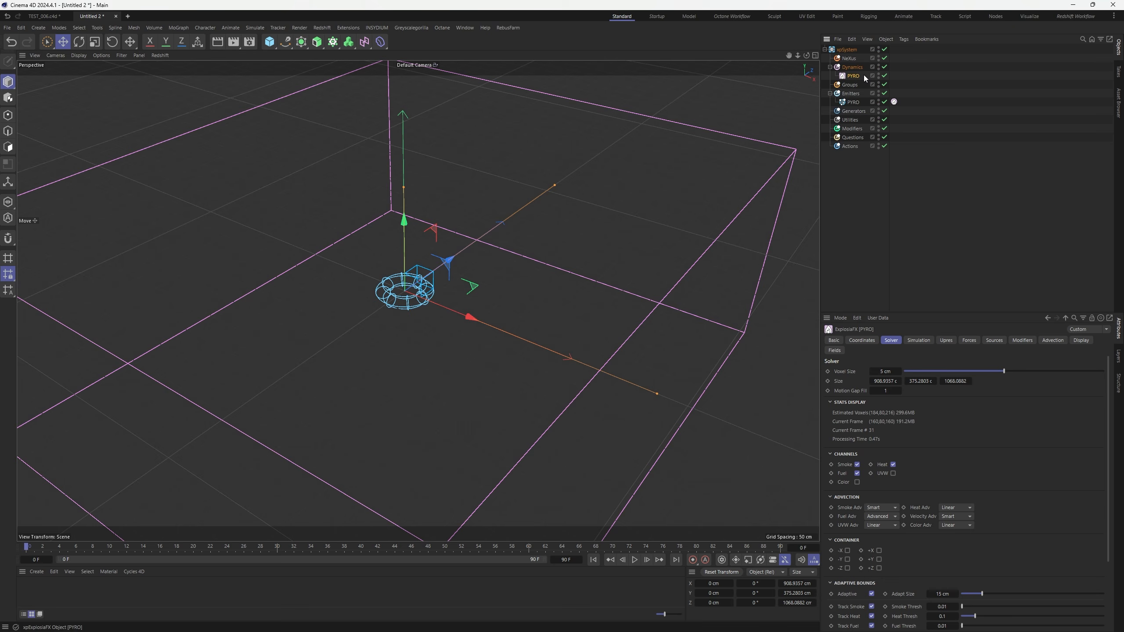
Append _EMITTER to rename the emitter PYRO_EMITTER
double_click(855, 103)
click(866, 104)
text(_)
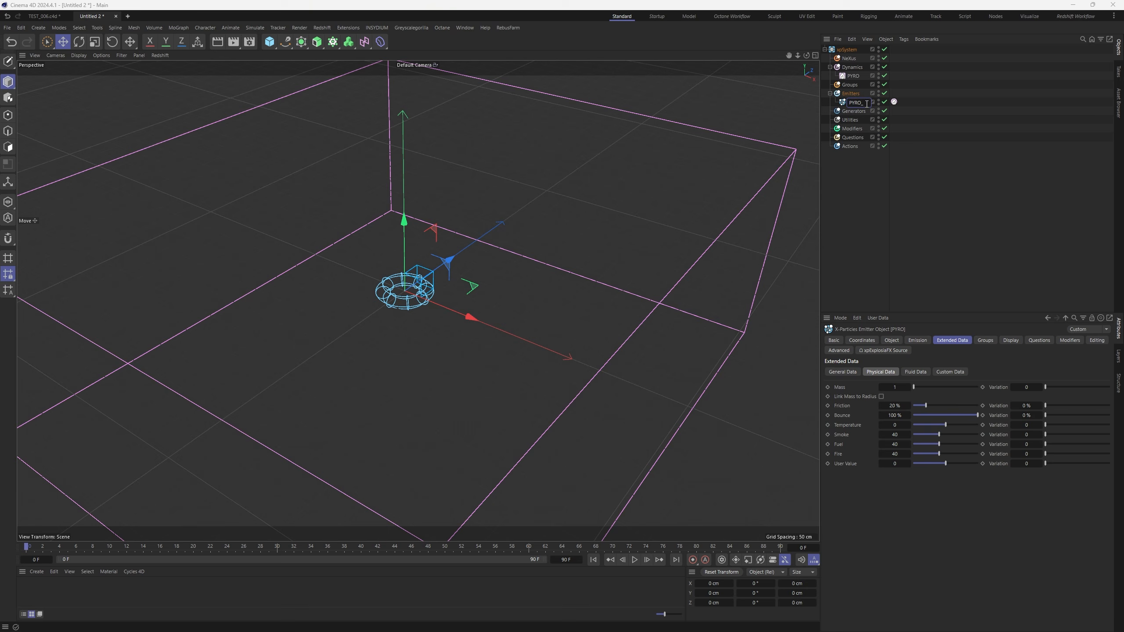
text(EMITTER)
key(Return)
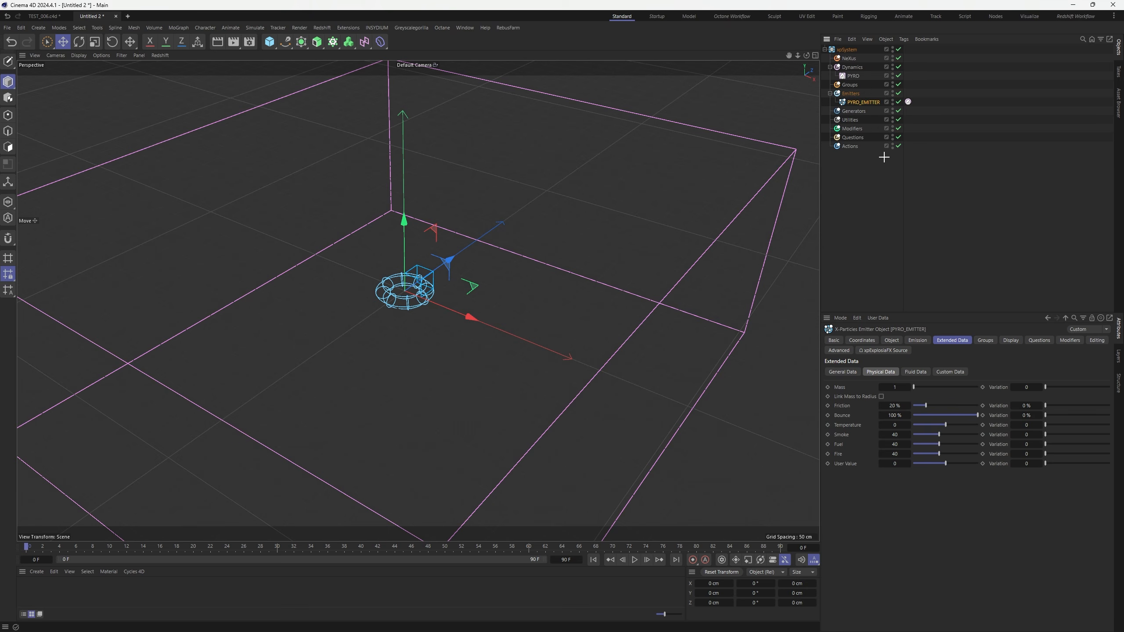
click(850, 93)
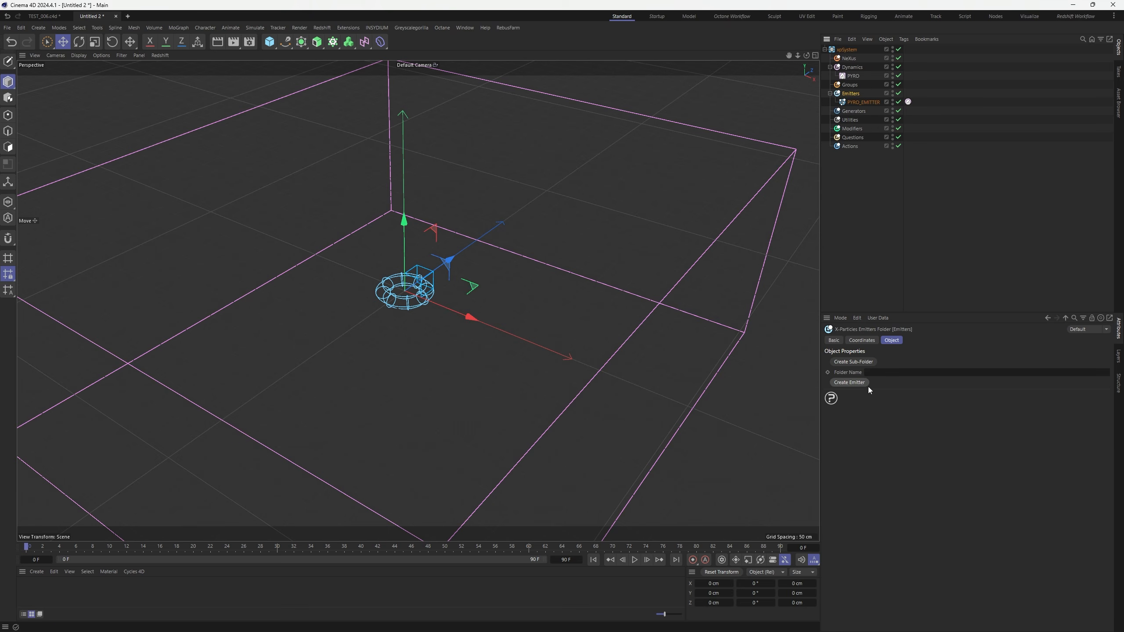
Create a new emitter named PARTICLES in the Emitters folder with a Torus emitter shape
click(867, 384)
double_click(855, 103)
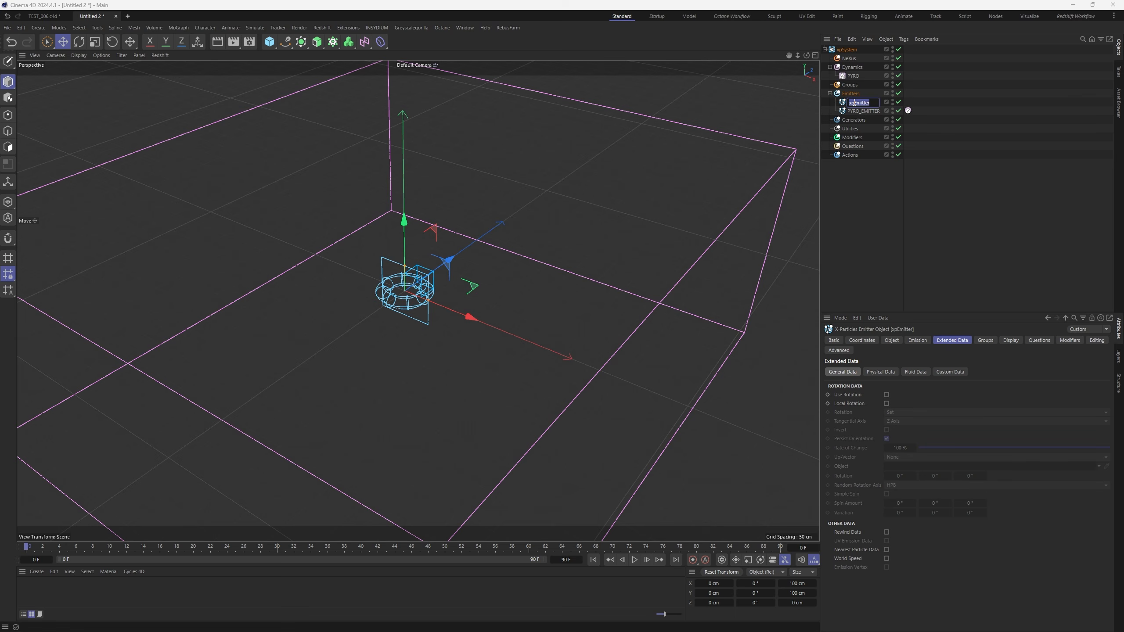
text(PARTICLES)
key(Return)
click(892, 340)
click(915, 386)
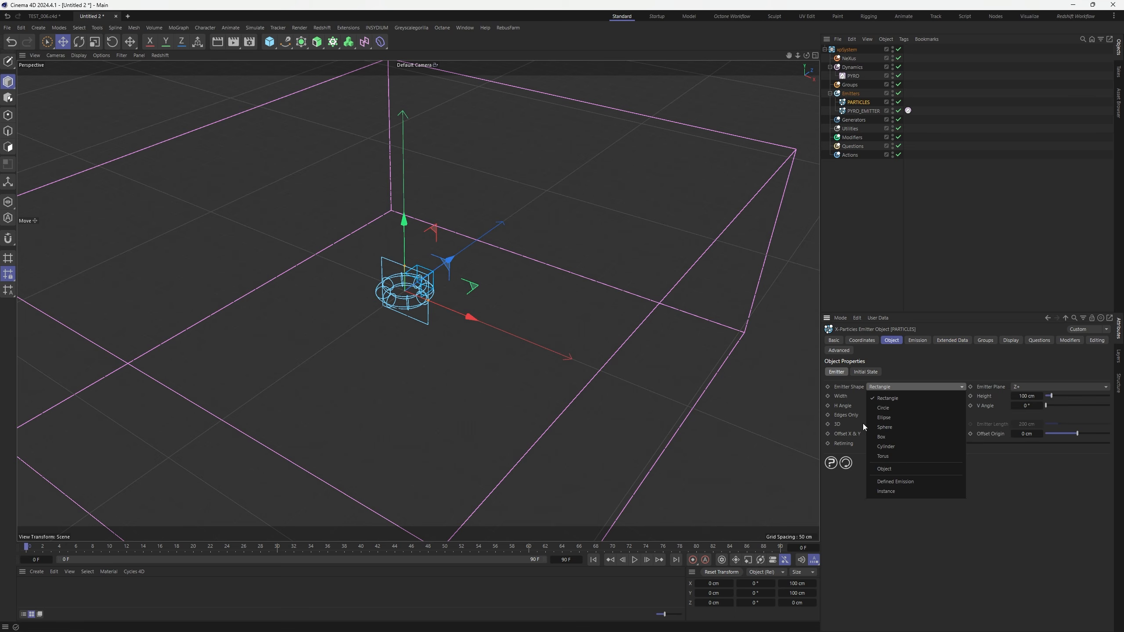
click(898, 456)
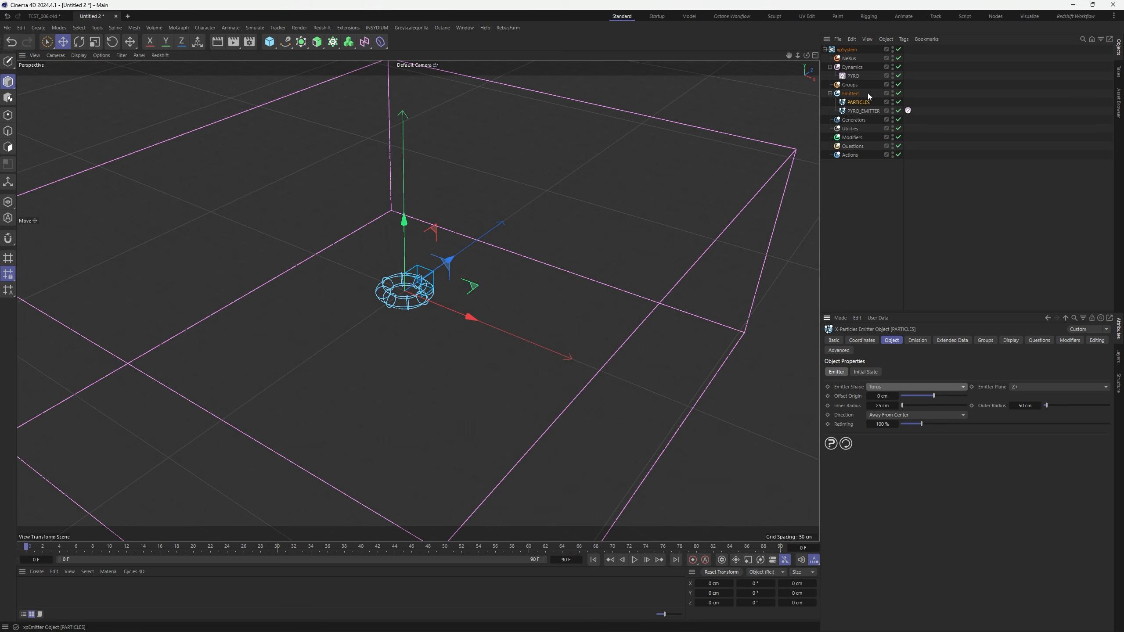
Compare with PYRO_EMITTER's radii, then give PARTICLES a 50 cm inner and 75 cm outer radius
click(863, 110)
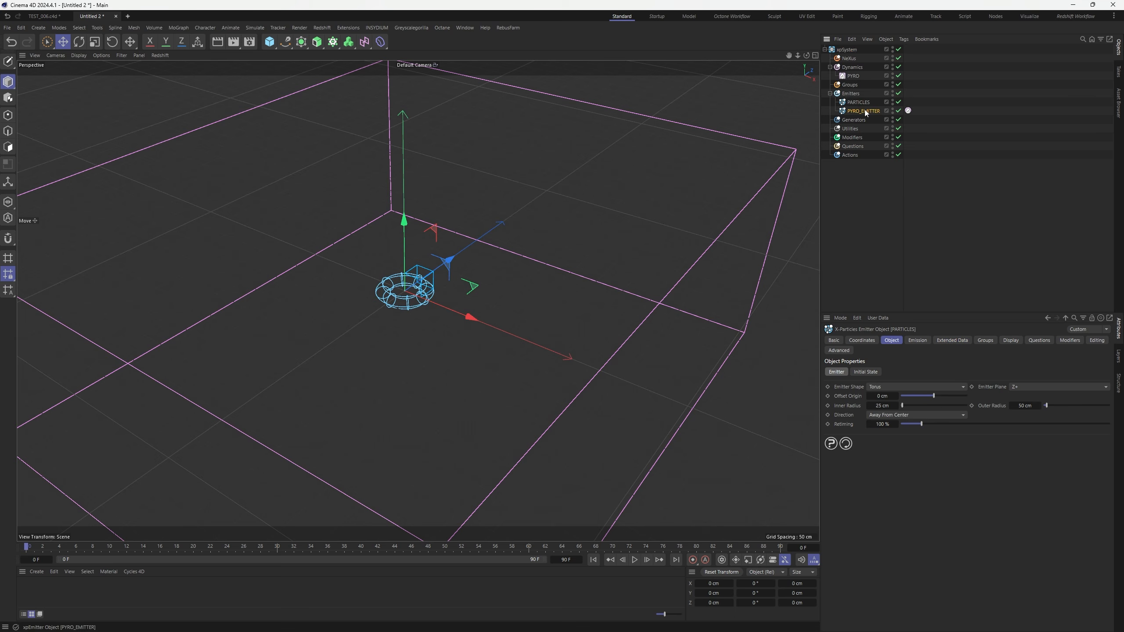
click(882, 406)
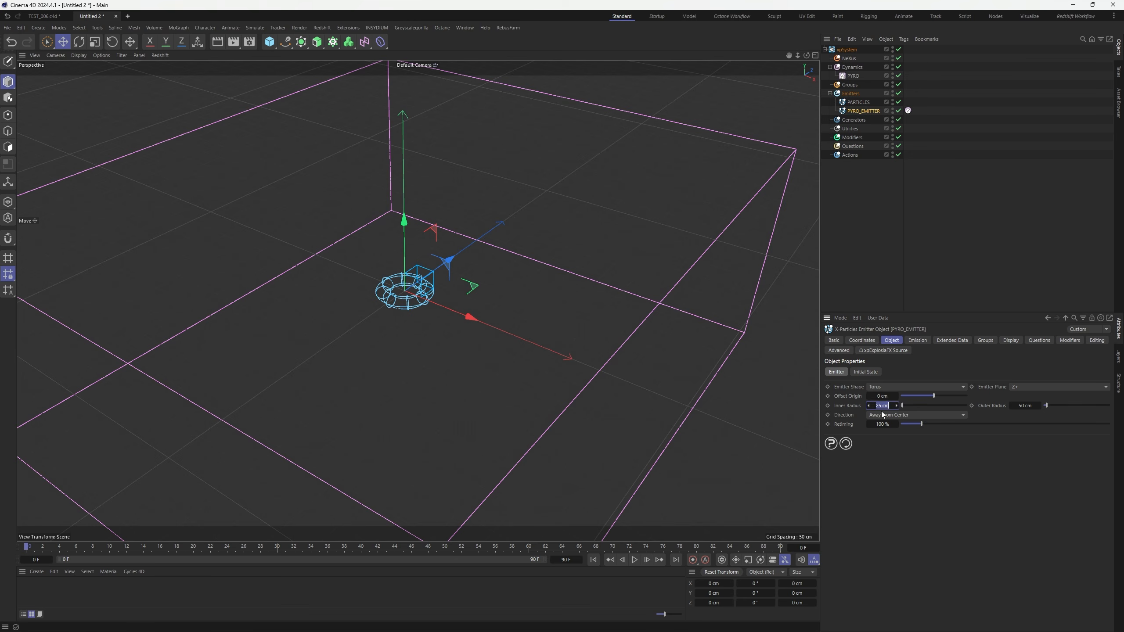
click(1030, 405)
click(861, 103)
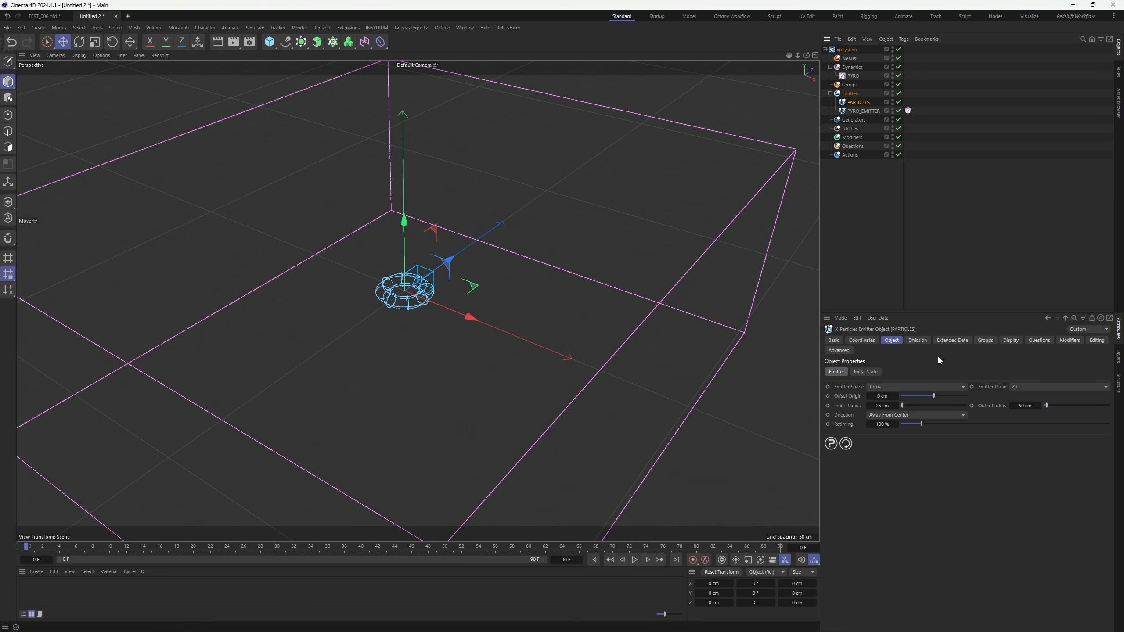
click(878, 406)
text(50)
click(1024, 408)
text(75)
key(Return)
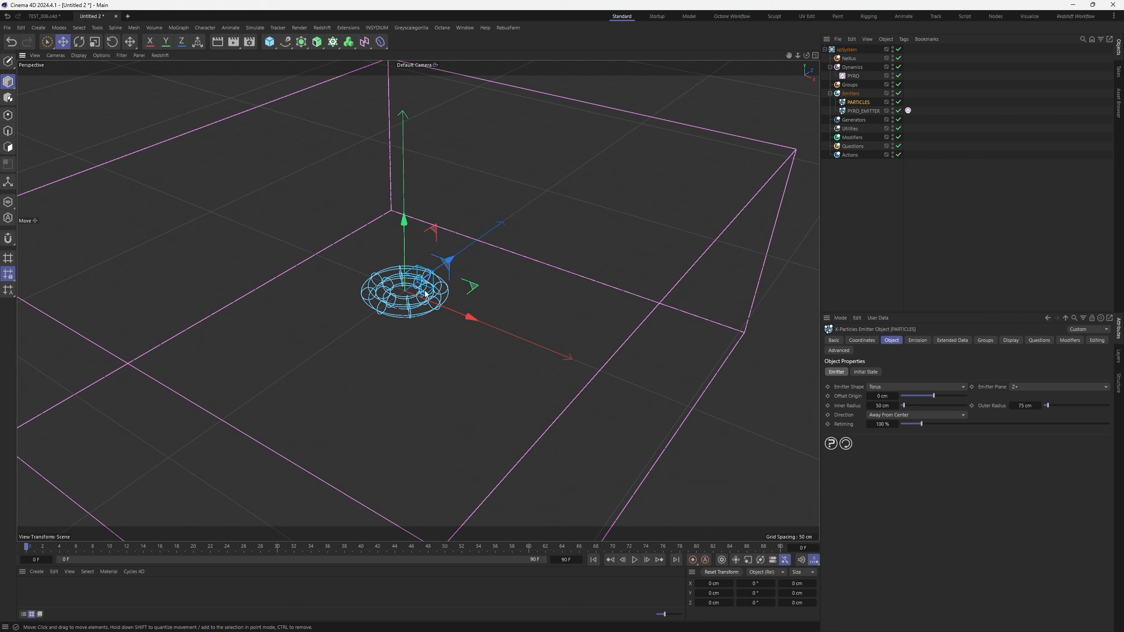
Inspect the torus ring in the viewport and hide the PYRO domain box
alt+right_drag(425, 292, 496, 264)
alt+drag(452, 244, 433, 276)
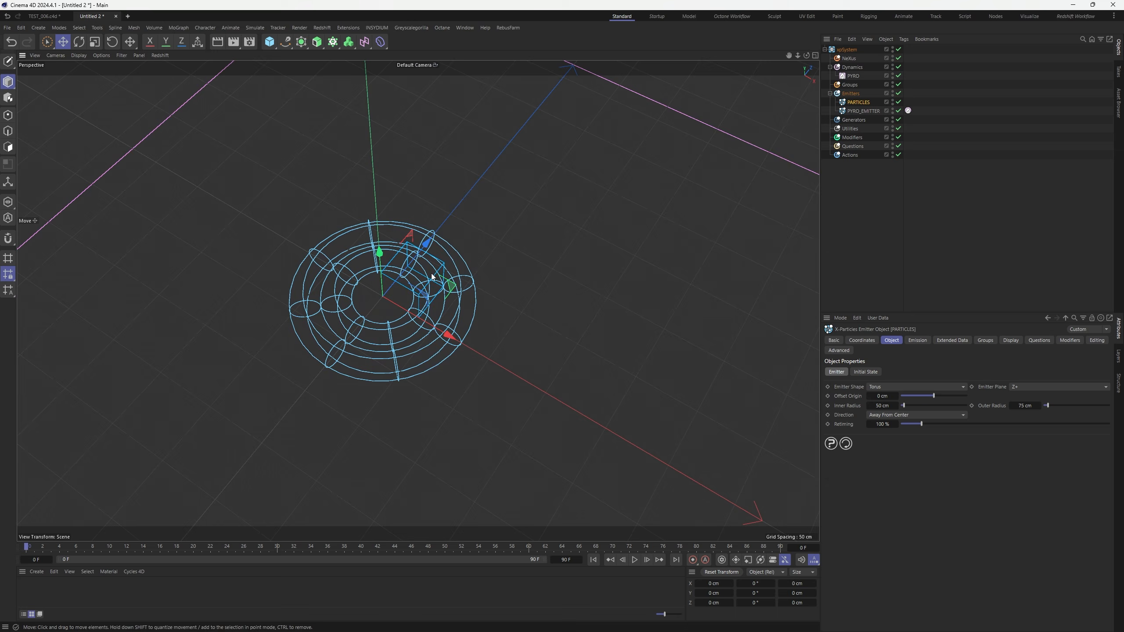
alt+right_drag(443, 311, 407, 331)
alt+drag(407, 331, 416, 295)
alt+right_drag(418, 329, 446, 329)
click(893, 74)
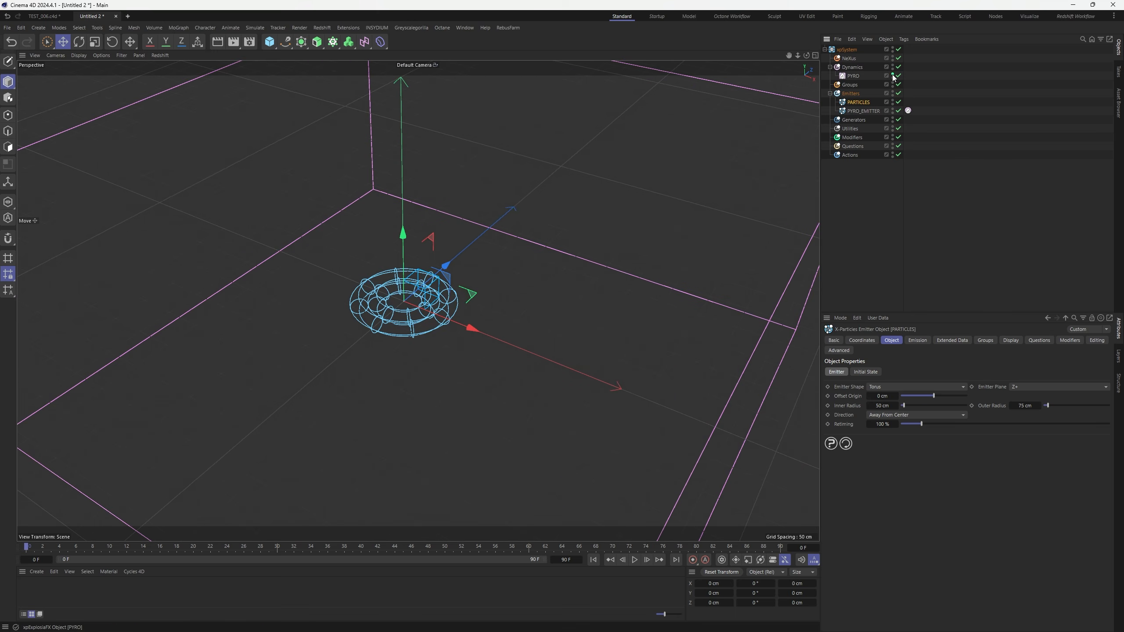
click(893, 74)
click(853, 75)
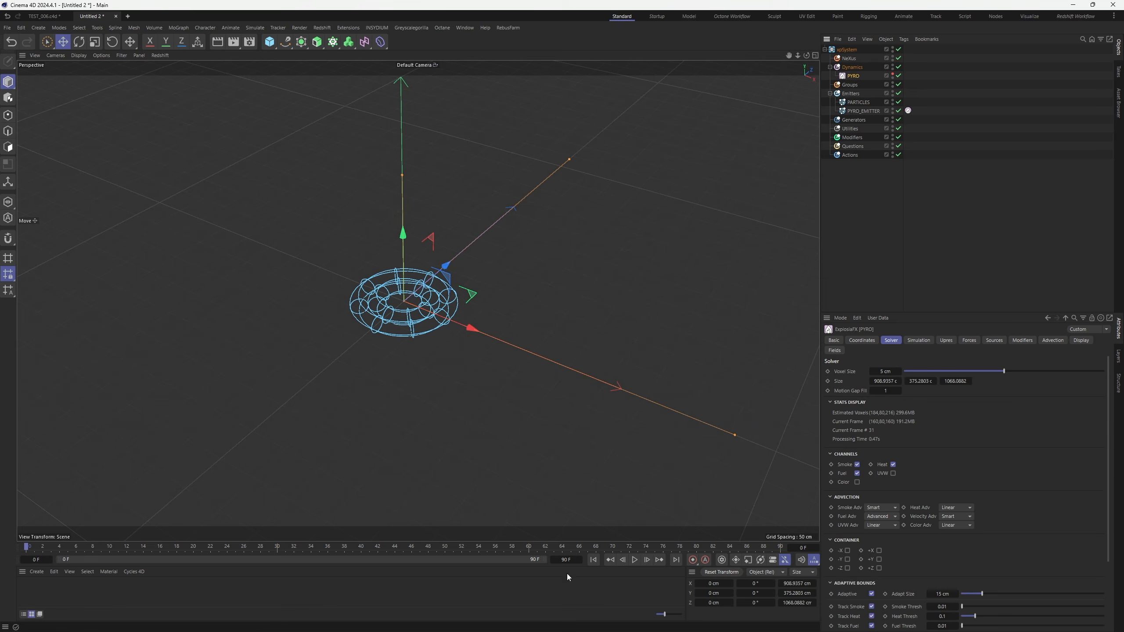
Set PARTICLES emission to Shot with a 100000 shot count and 0 cm speed
click(858, 103)
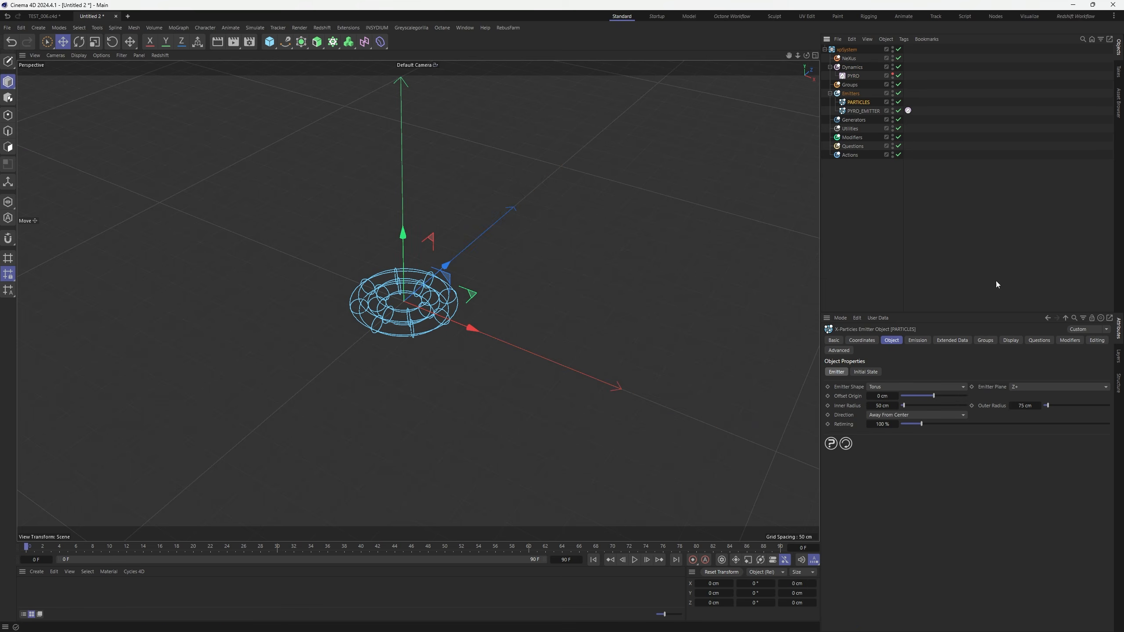
click(917, 340)
click(907, 401)
click(899, 415)
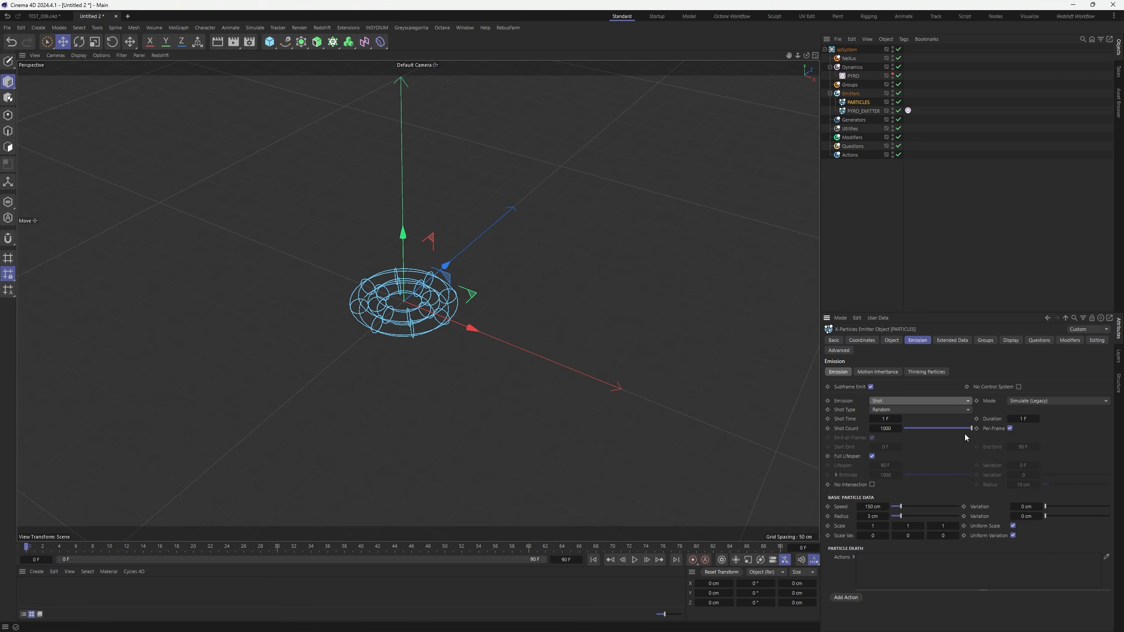
click(885, 428)
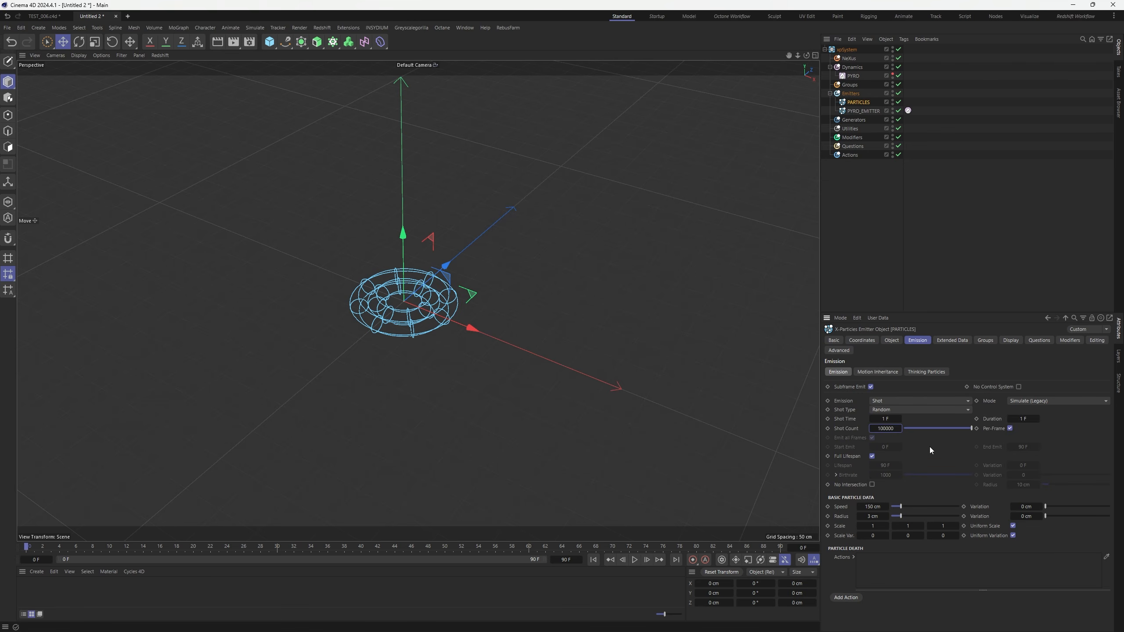
drag(901, 507, 567, 556)
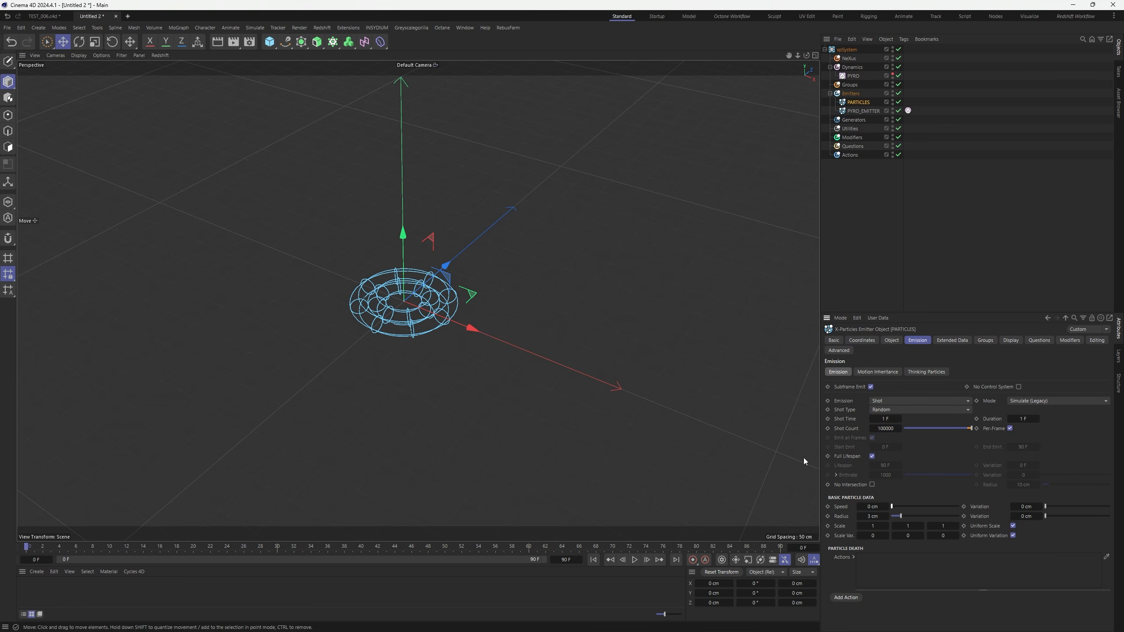
Enable Advect Particles on PYRO's Advection tab
click(852, 77)
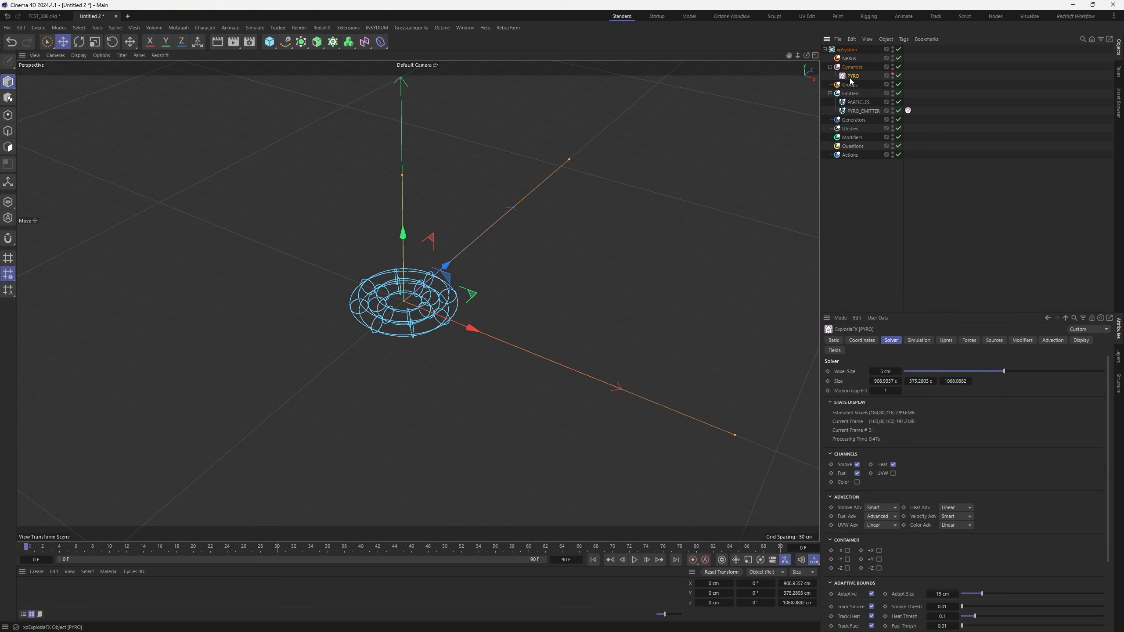
click(1053, 340)
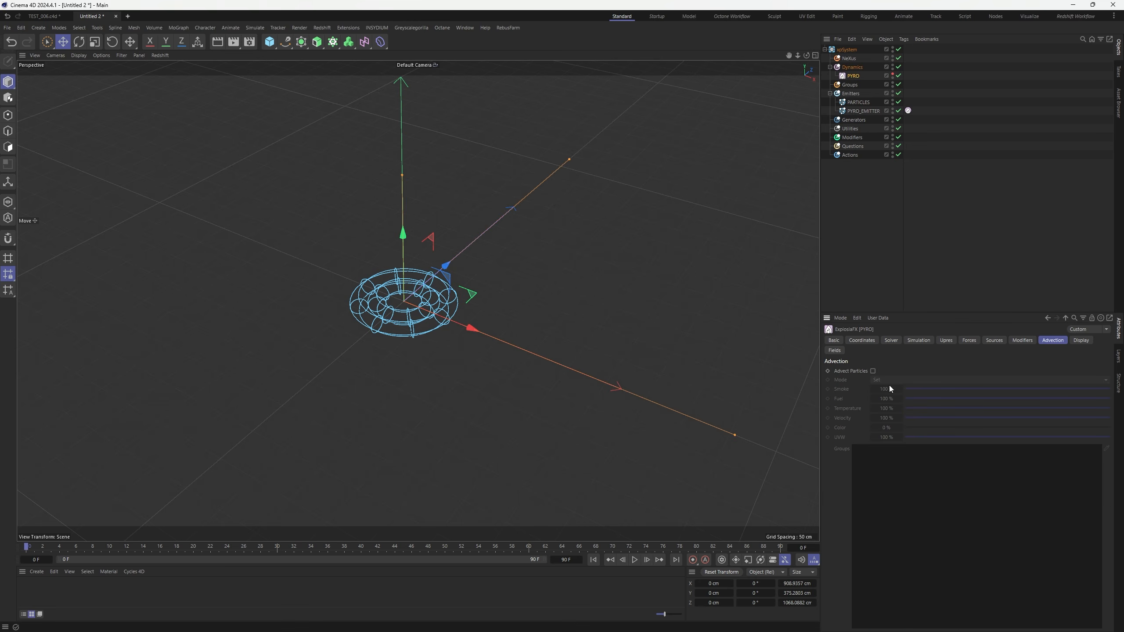
click(873, 371)
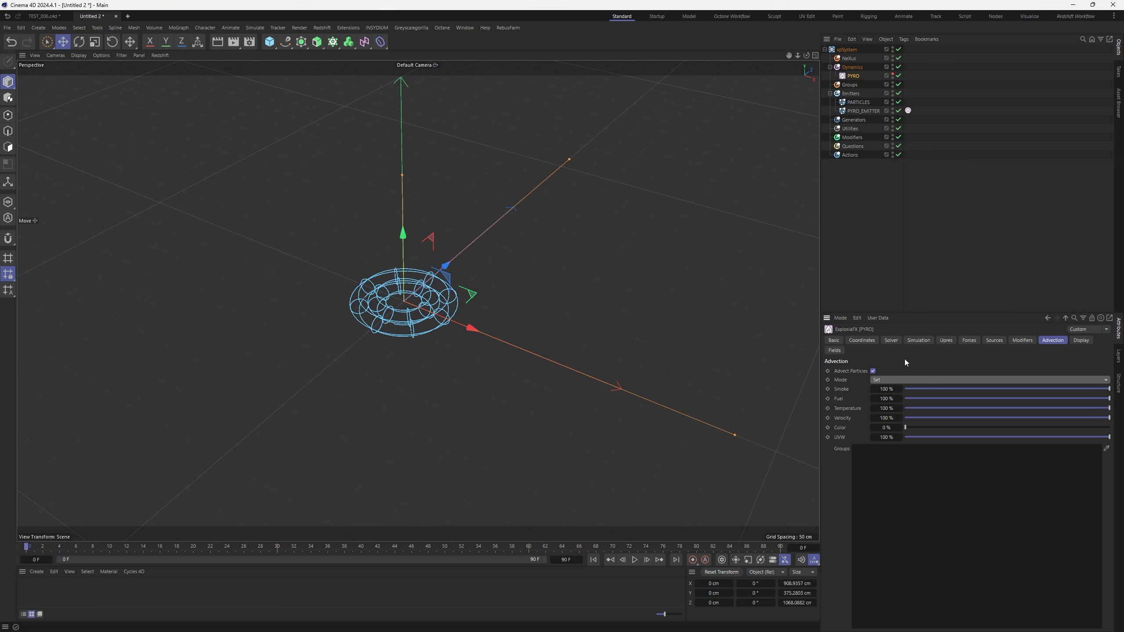
Add PYRO to the PARTICLES emitter's Modifiers list and enable it
click(867, 110)
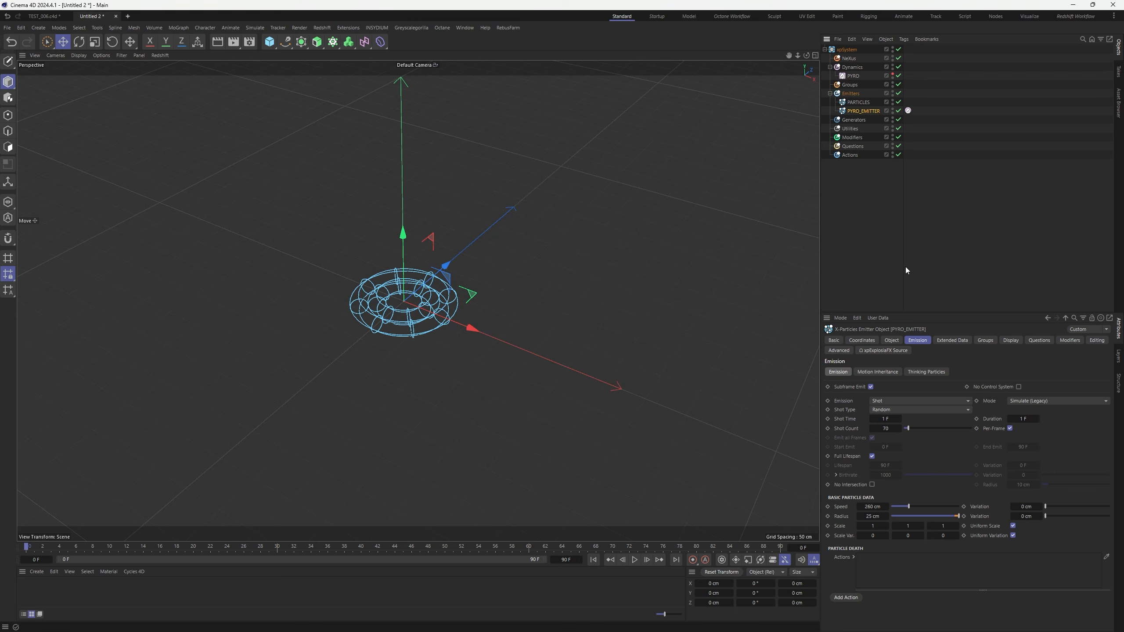
click(1071, 340)
drag(854, 75, 871, 92)
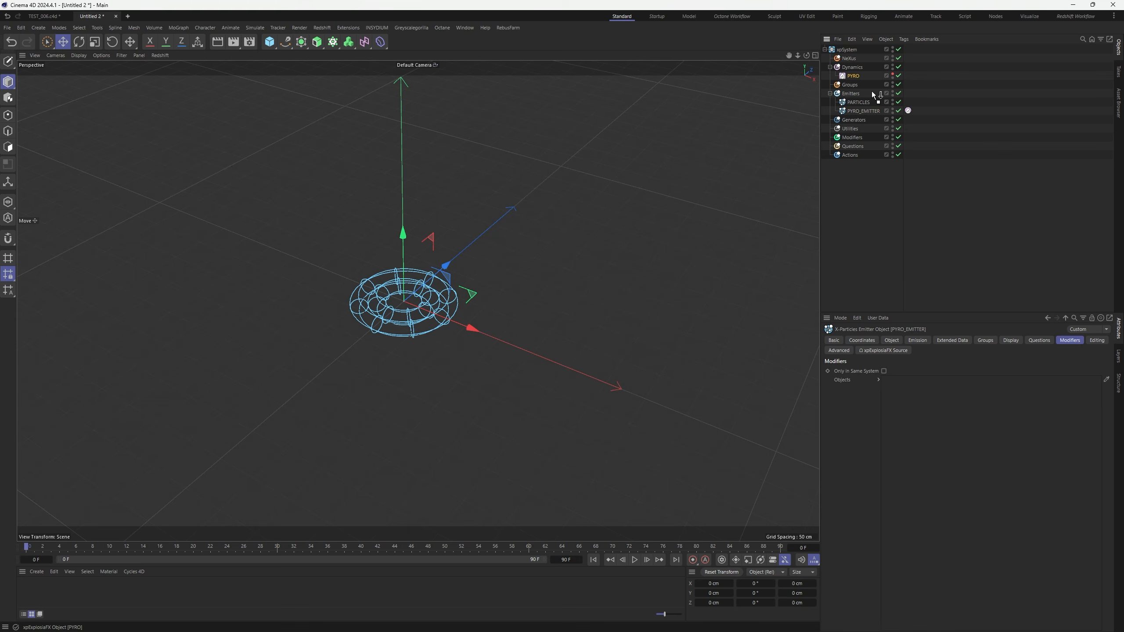
drag(949, 435, 950, 437)
click(860, 103)
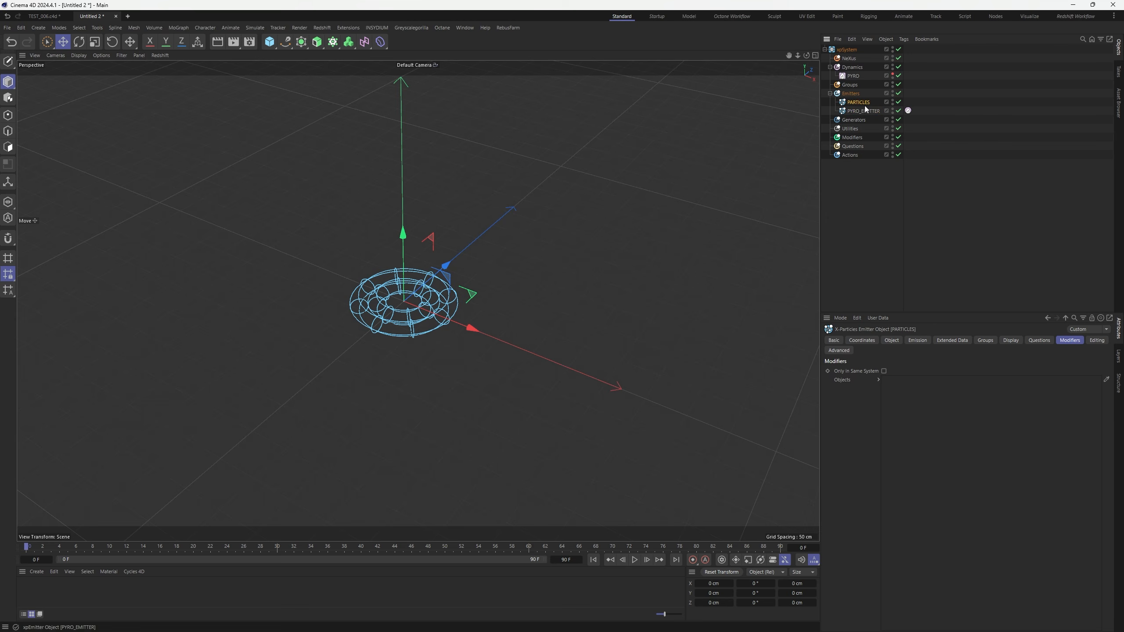
drag(853, 76, 946, 386)
click(960, 382)
click(981, 247)
Play the simulation to frame 28 and inspect the particle cloud from above
click(635, 561)
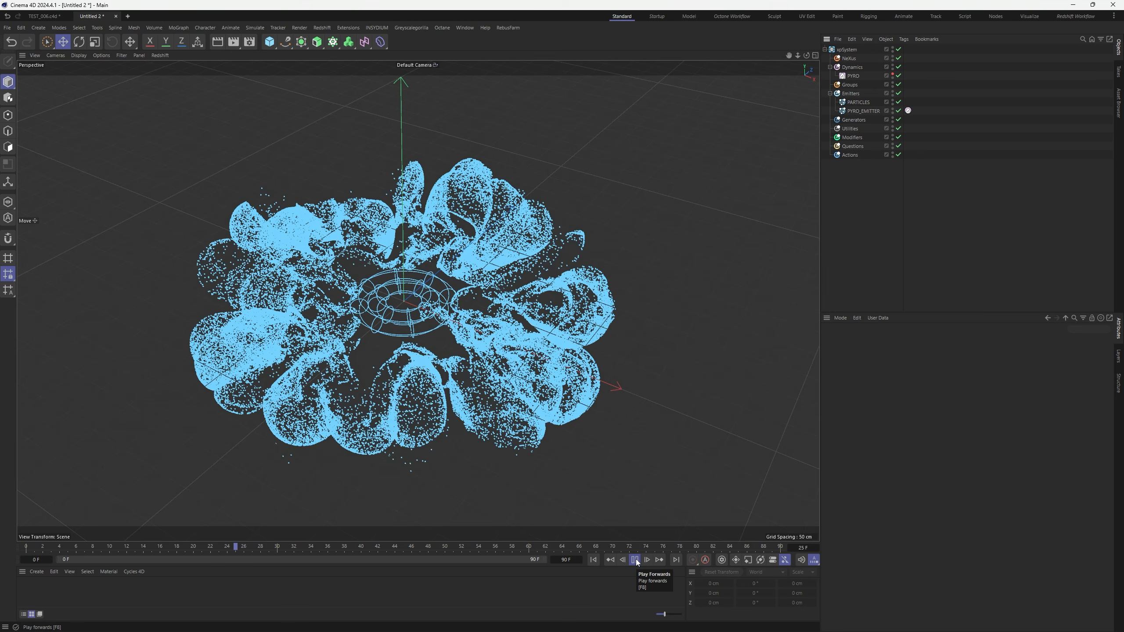
click(635, 560)
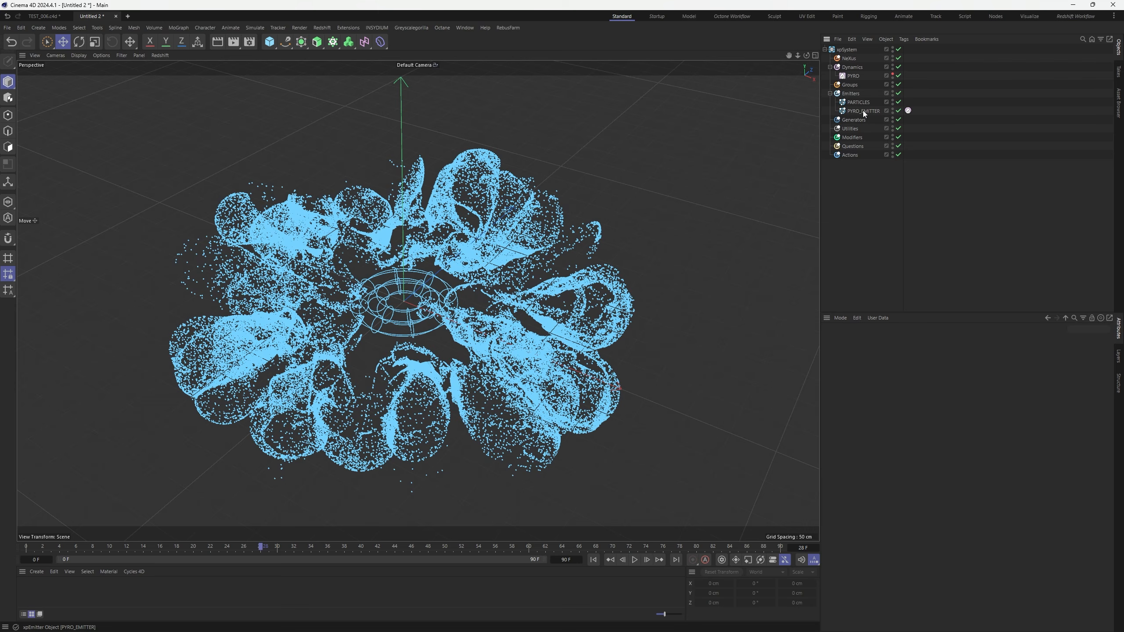
click(853, 75)
alt+drag(451, 299, 508, 386)
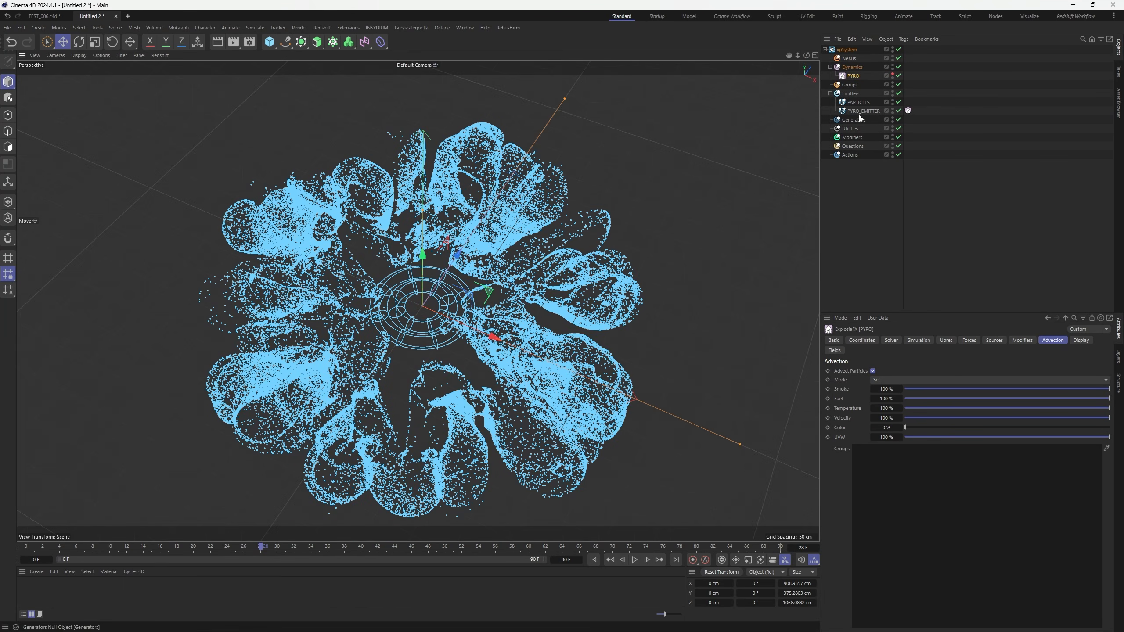
click(856, 113)
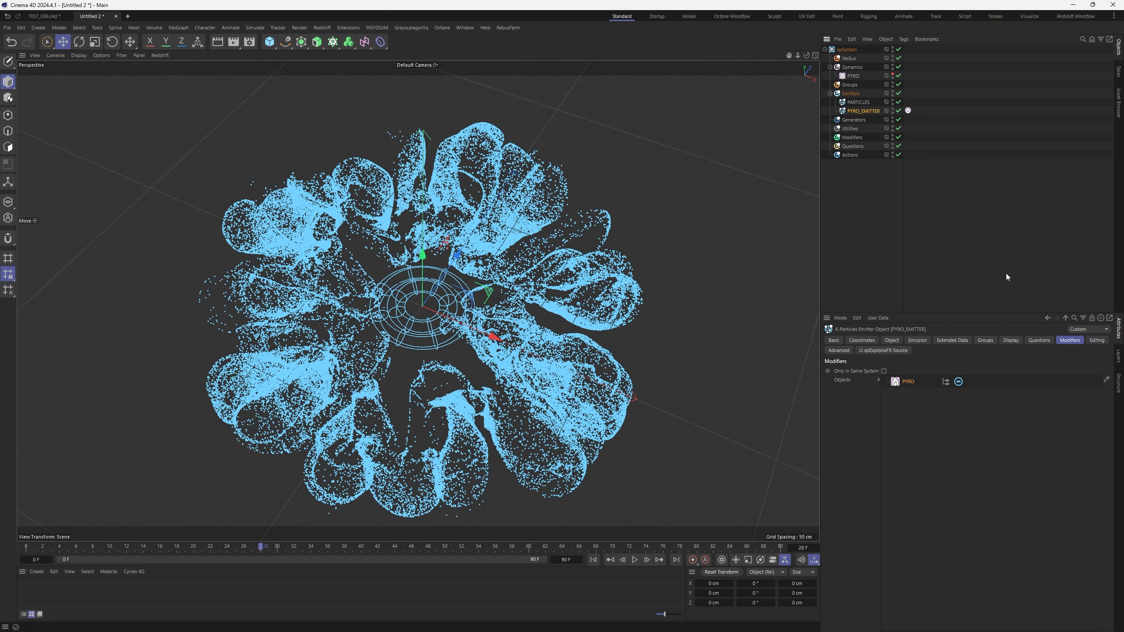
Set the PARTICLES emitter's Editor Display to Dots
click(859, 103)
click(1013, 340)
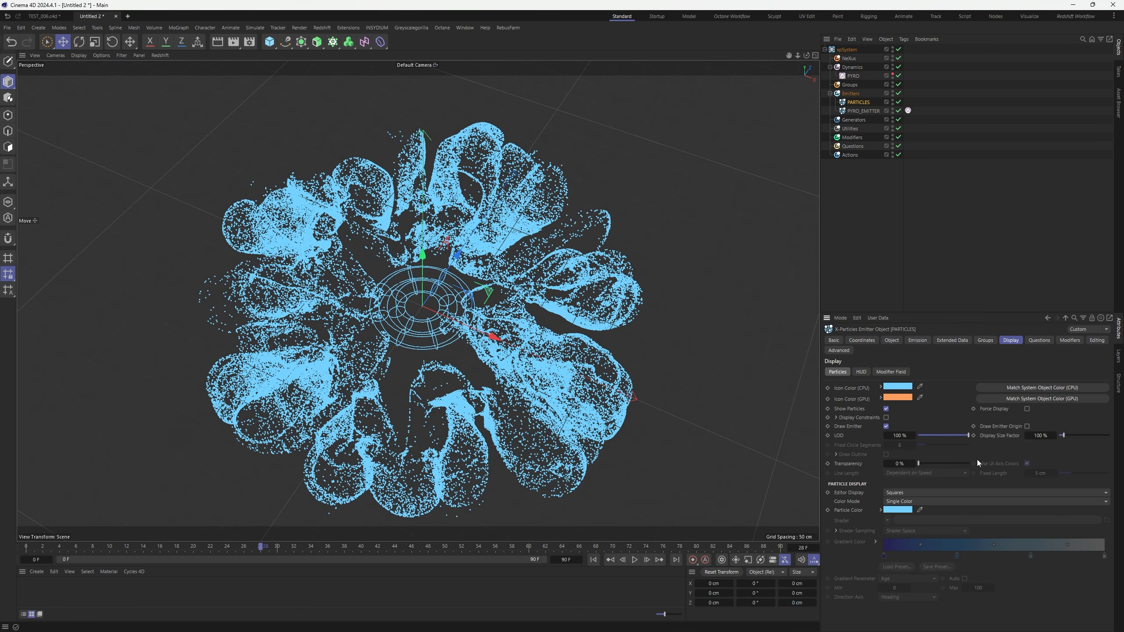
click(902, 493)
click(909, 329)
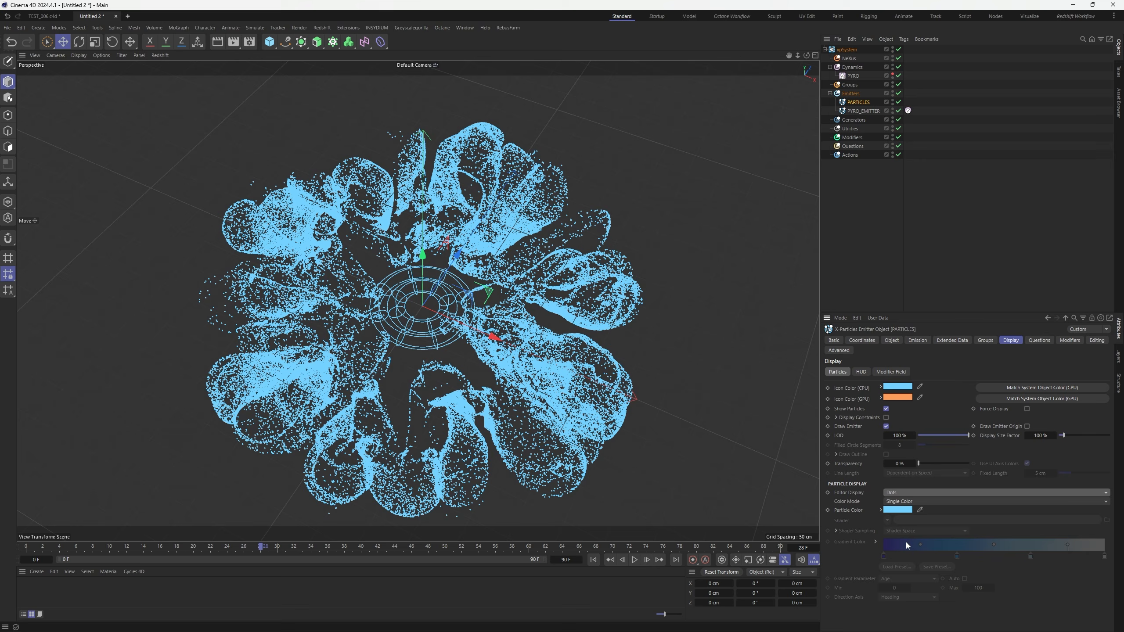
From frame 0, set PARTICLES Color Mode to Gradient (Parameter) and replay the blue burst
click(594, 560)
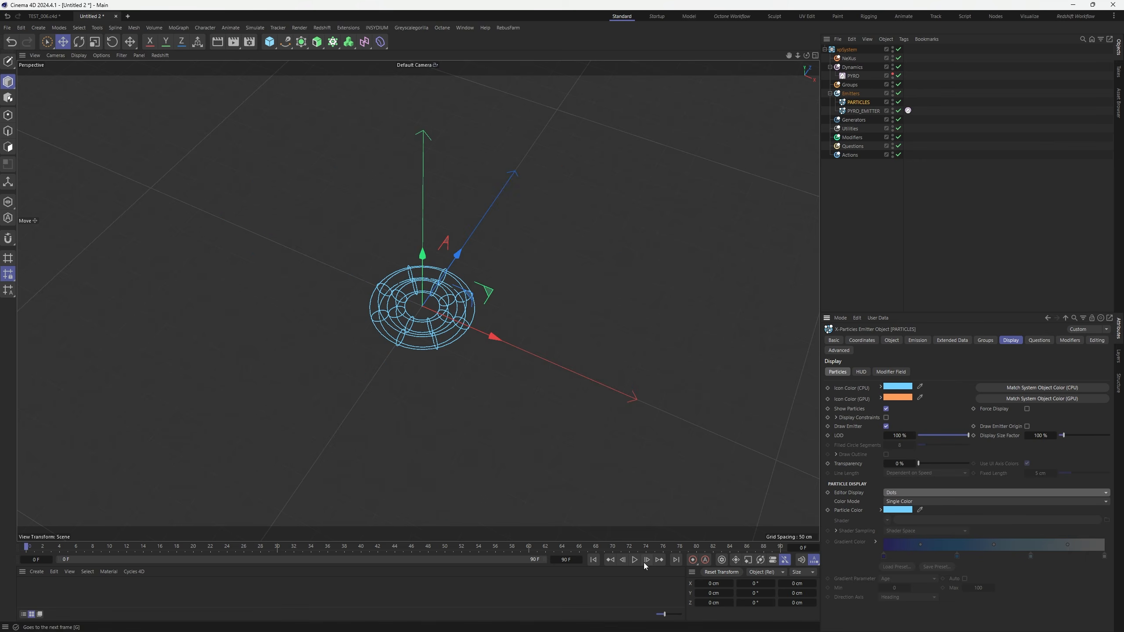
click(901, 503)
click(902, 552)
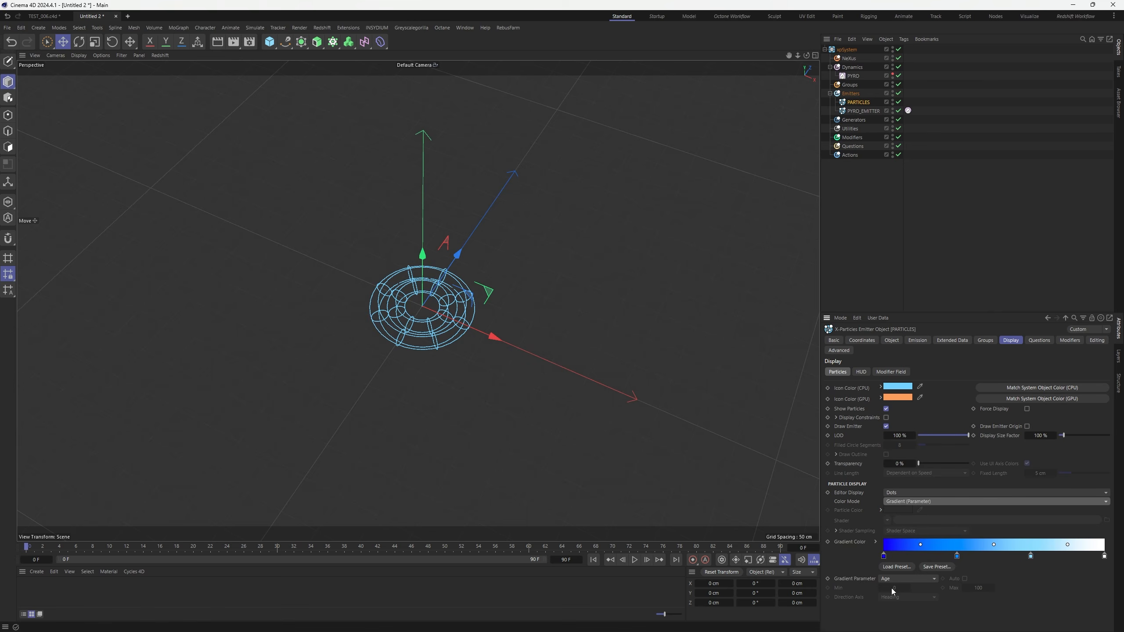
click(634, 560)
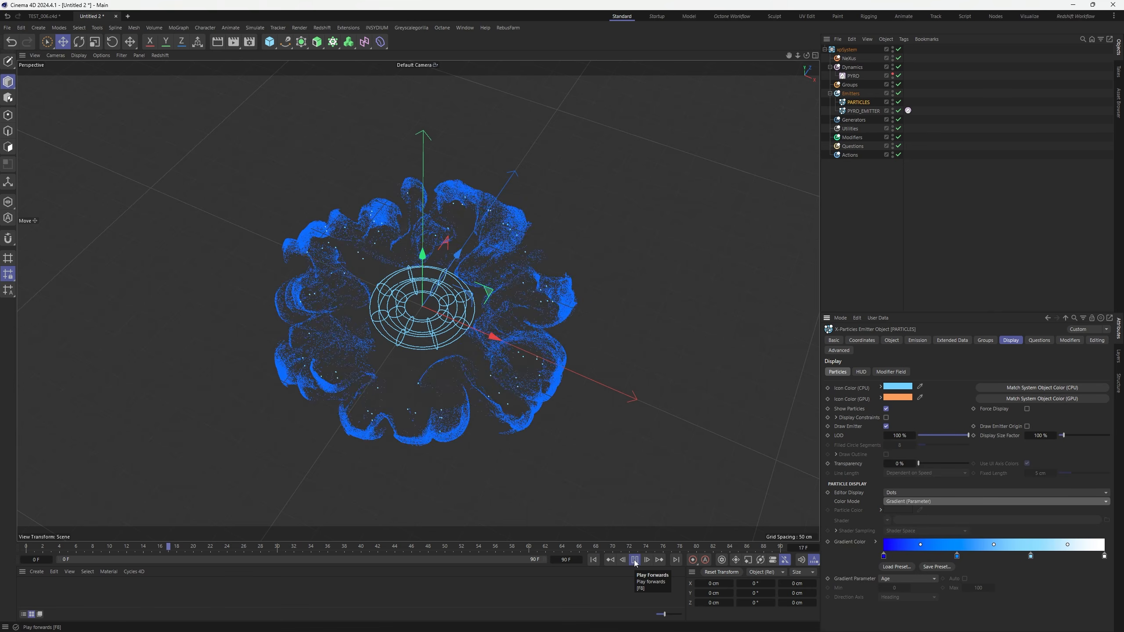
click(635, 560)
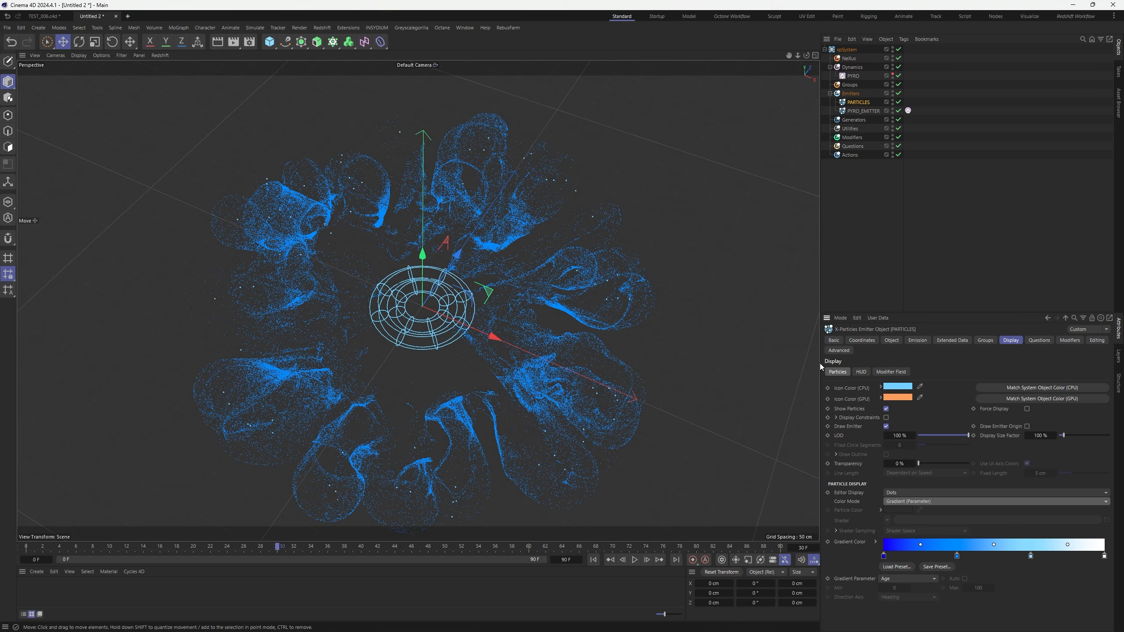
Switch PARTICLES emission to Rate with a Birthrate of 300000
click(918, 340)
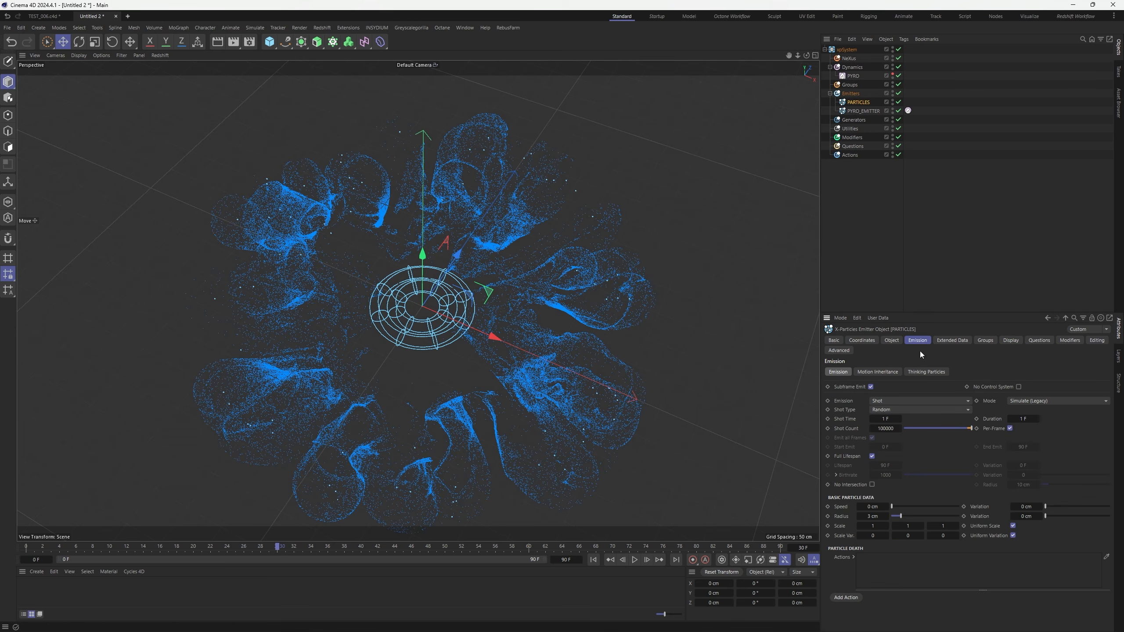
click(896, 401)
click(894, 415)
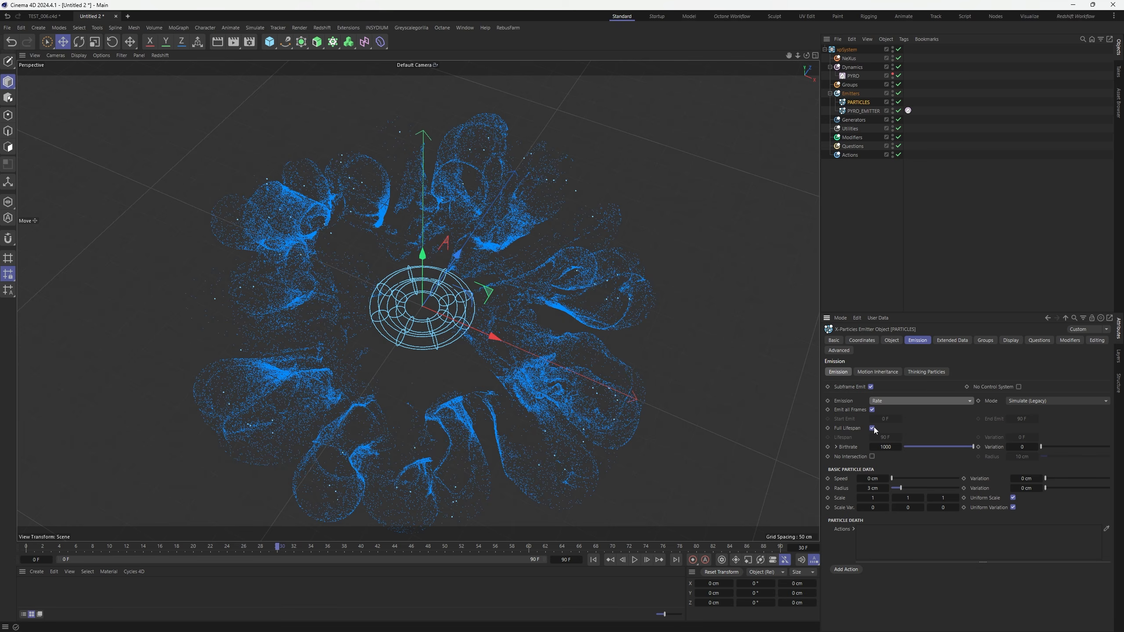
click(892, 447)
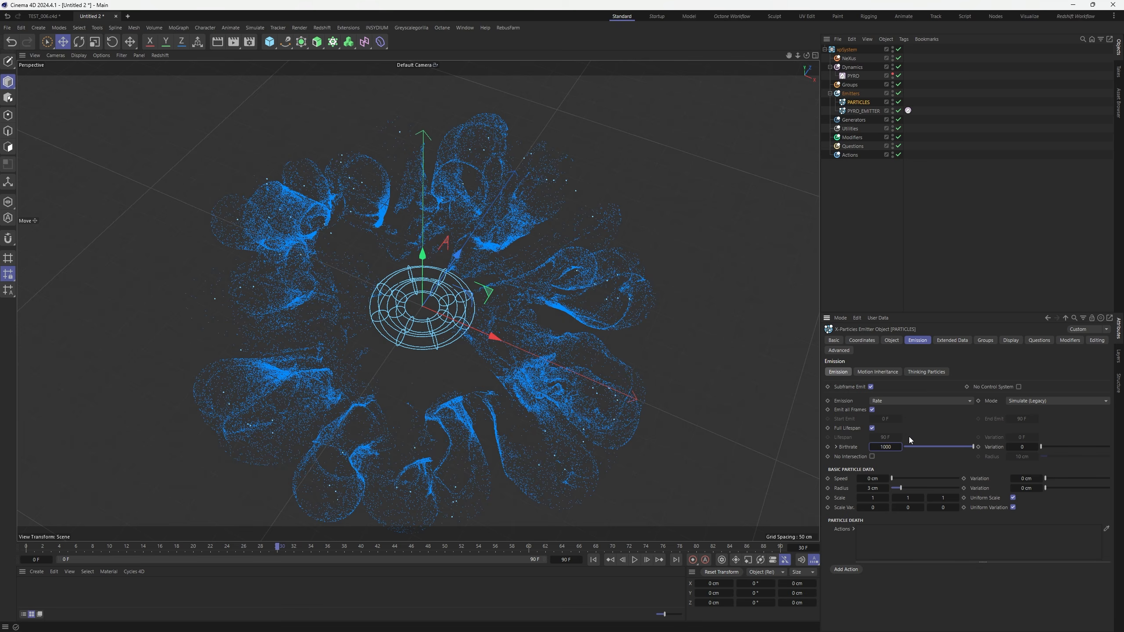
drag(892, 446, 877, 450)
text(5)
text(000)
text(00)
Play the denser burst, then set PARTICLES emission back to Shot
click(635, 562)
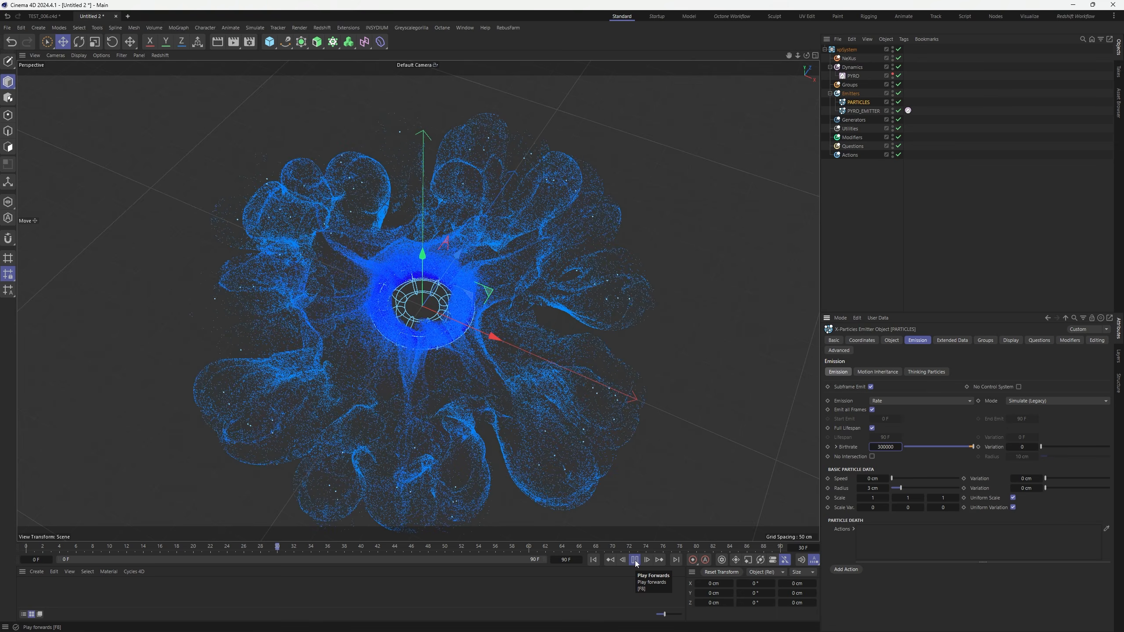
click(635, 561)
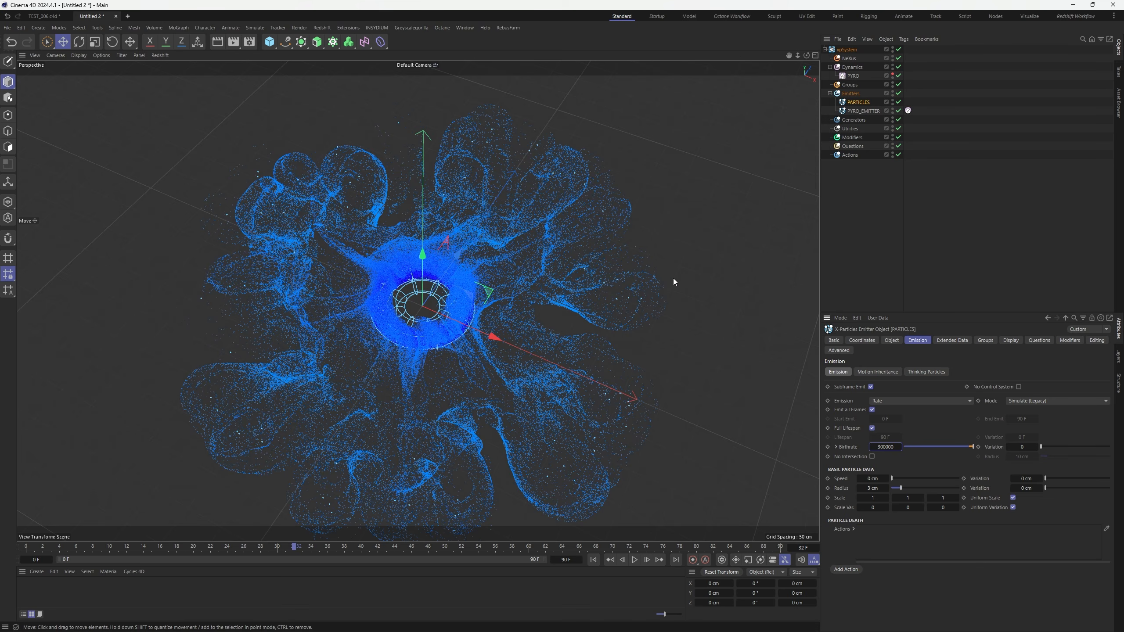
click(887, 401)
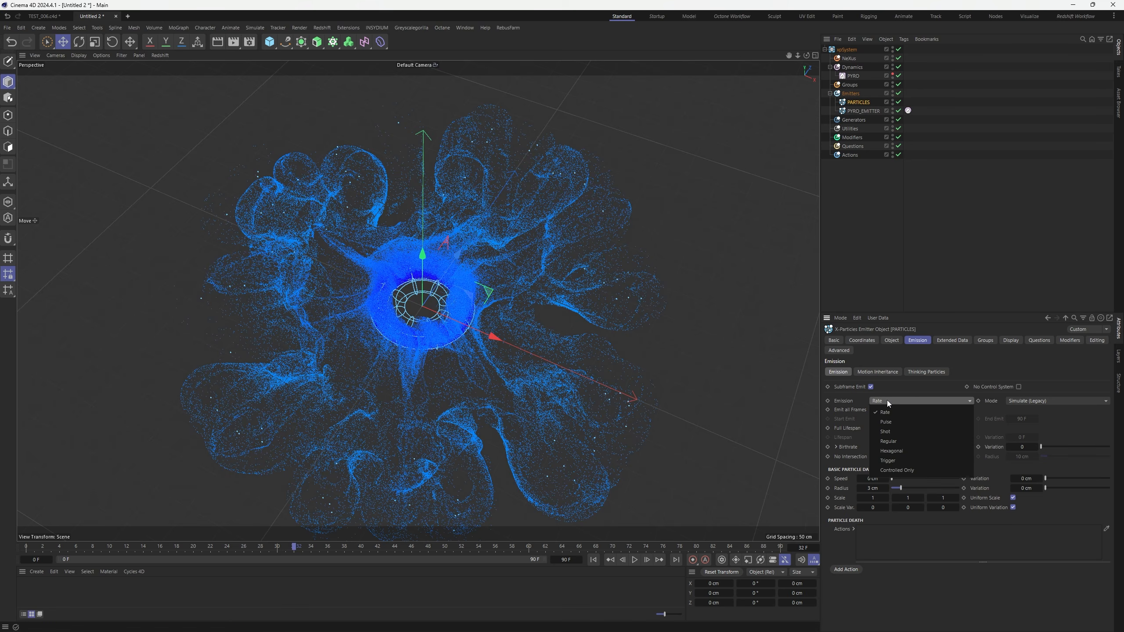
click(889, 433)
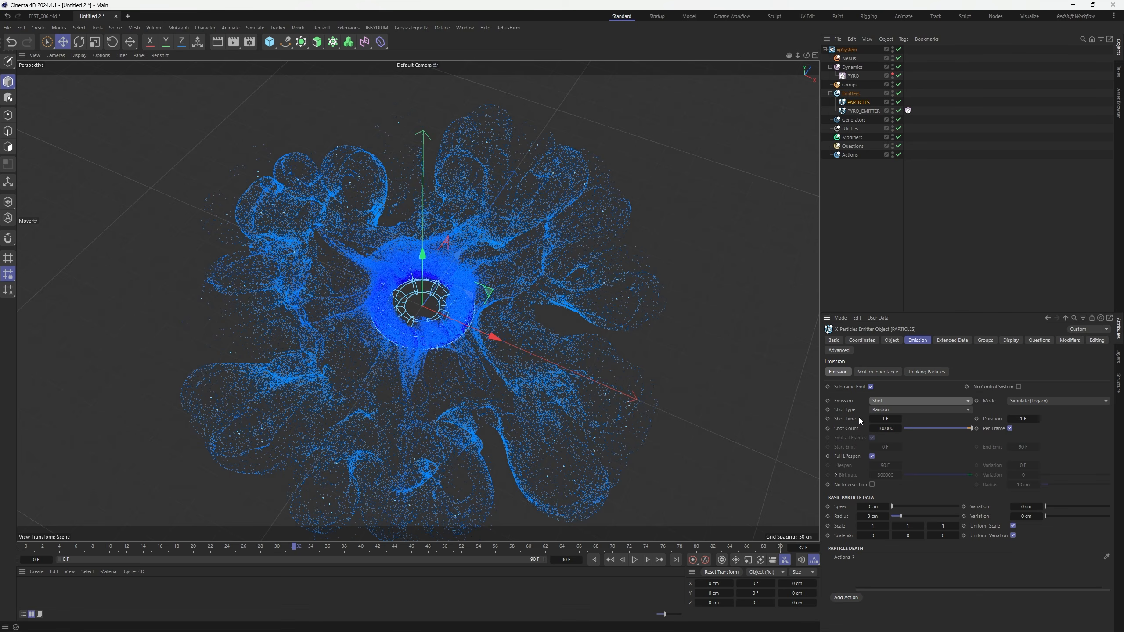
Set PYRO_EMITTER to Rate emission with a Birthrate of 70
click(862, 111)
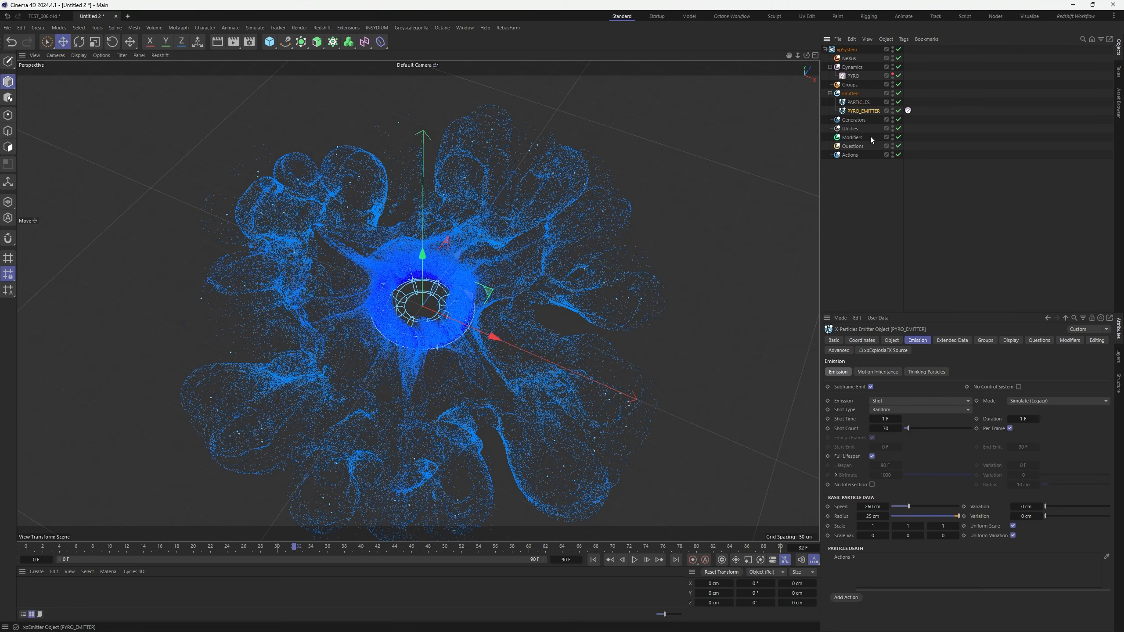
click(884, 401)
click(895, 413)
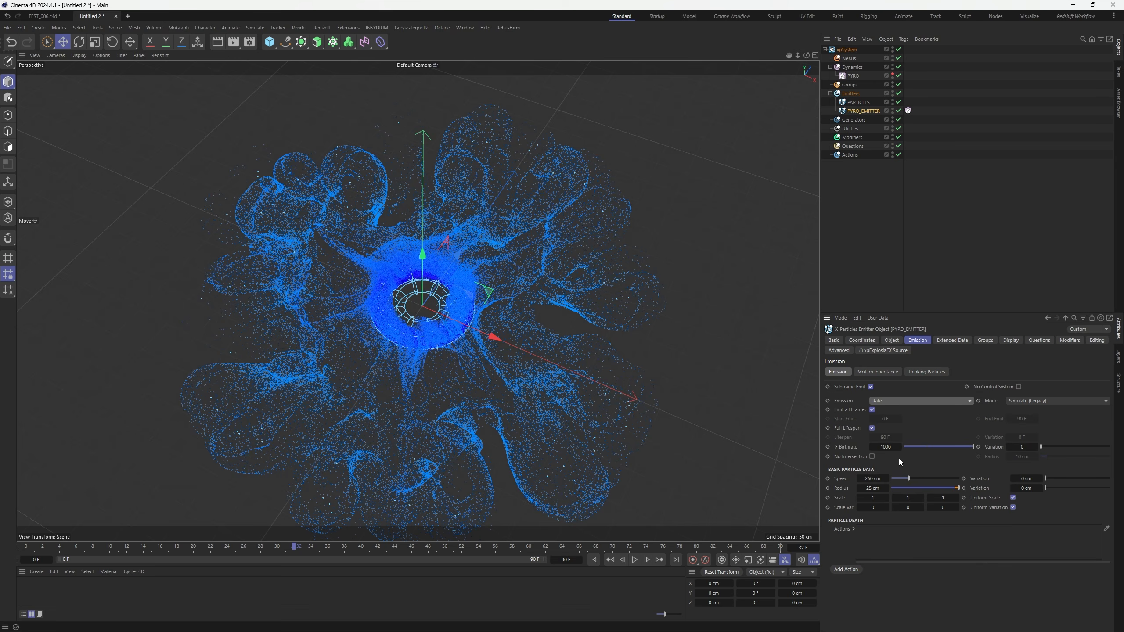
click(888, 446)
text(70)
key(Return)
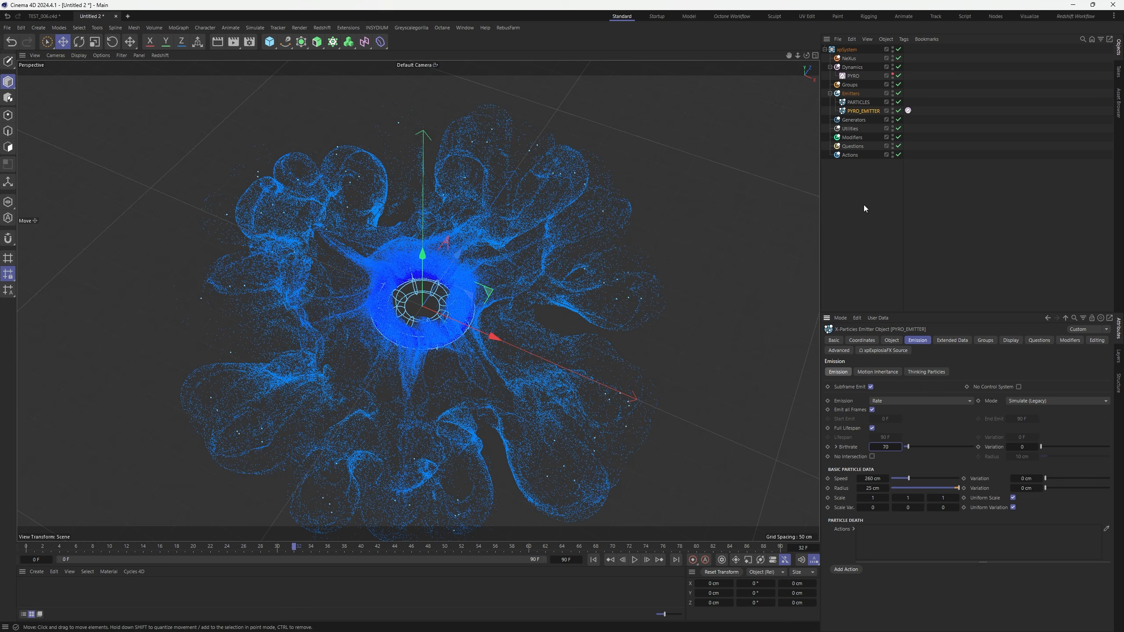
Test PYRO_EMITTER on Shot with PARTICLES disabled, playing the pyro-only simulation to frame 28
click(886, 402)
click(887, 432)
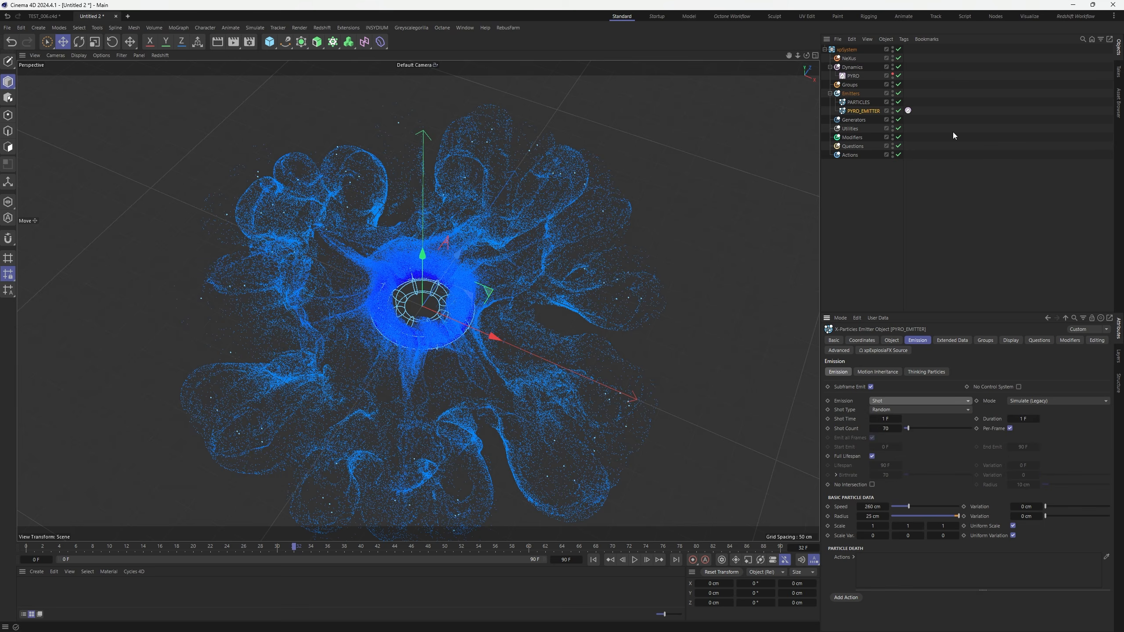
click(898, 101)
click(594, 560)
click(636, 561)
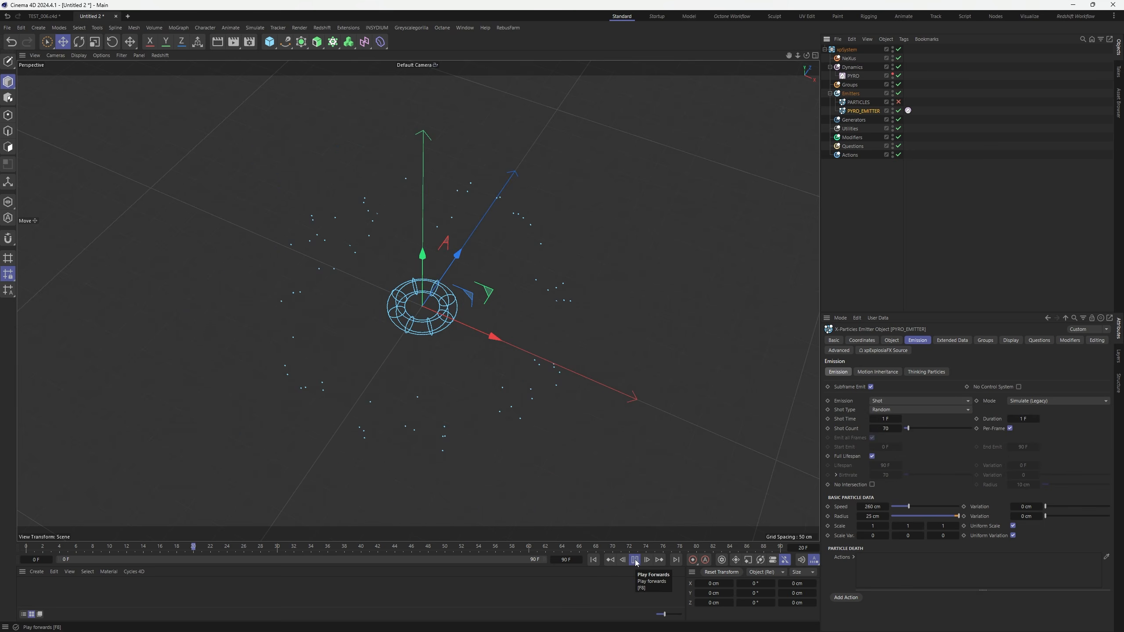
click(635, 561)
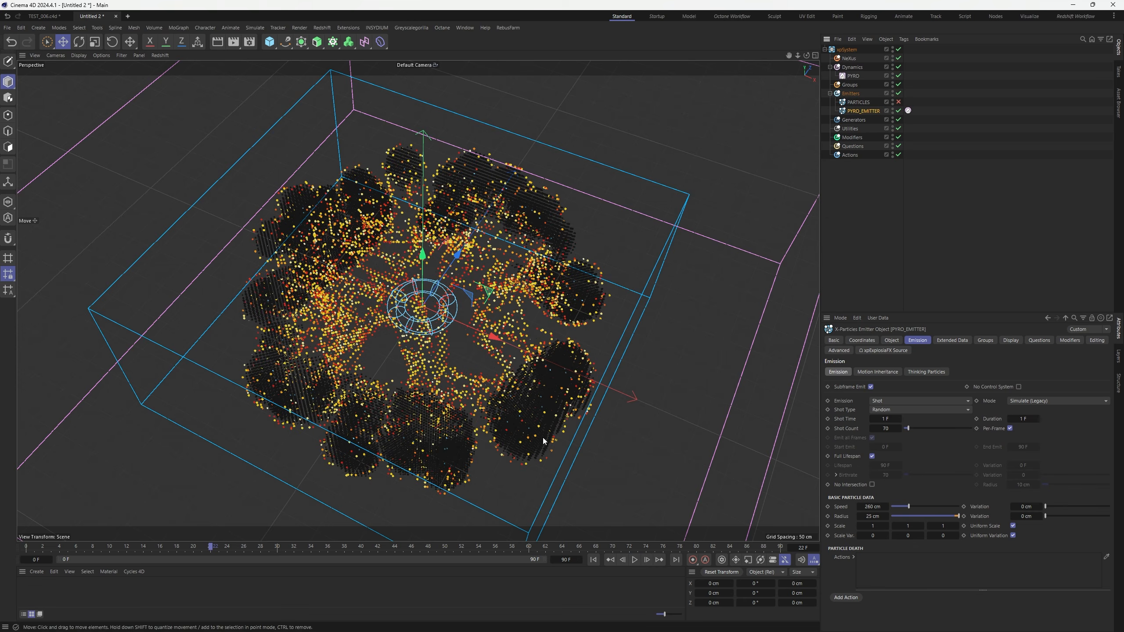
click(635, 561)
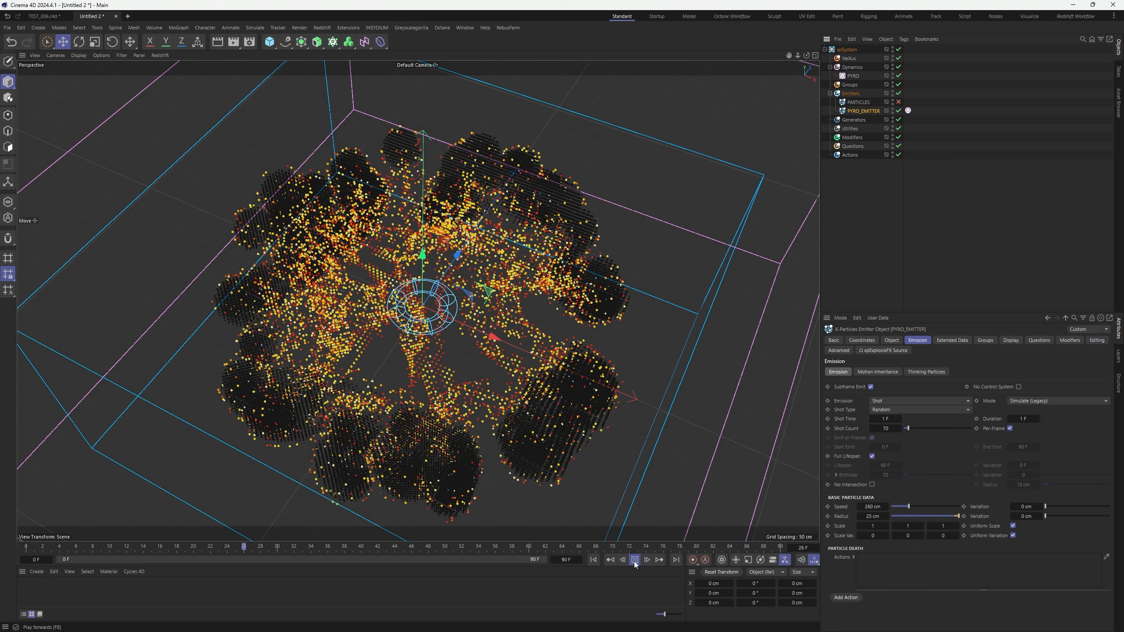
click(635, 560)
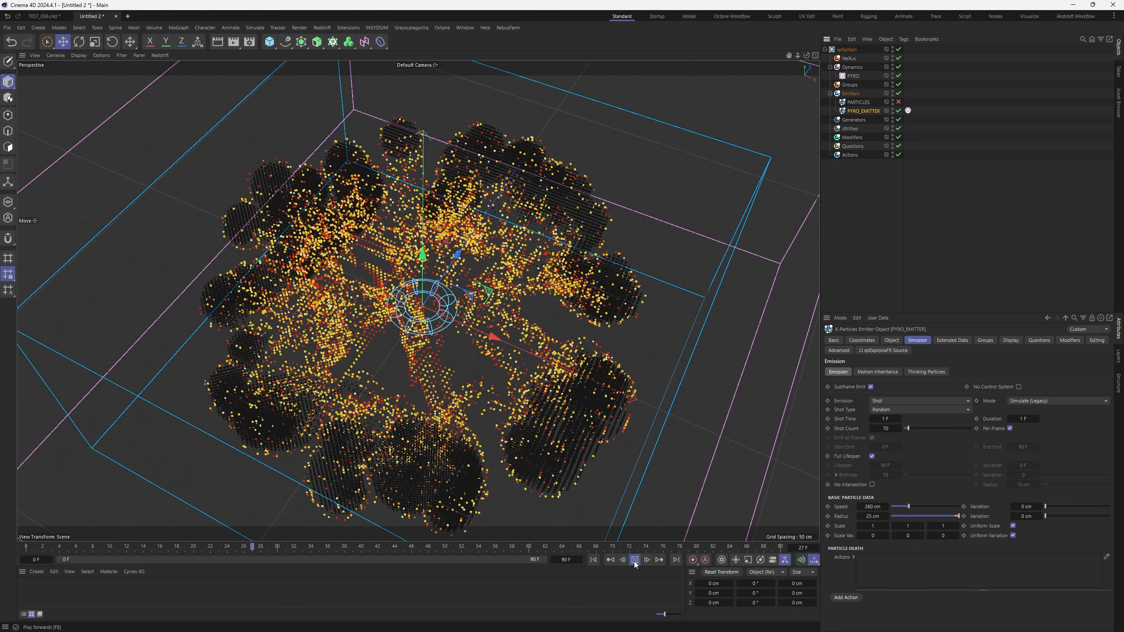
Hide the pyro volume, revert PYRO_EMITTER to Rate, re-enable PARTICLES, and replay from frame 0
click(893, 74)
click(894, 400)
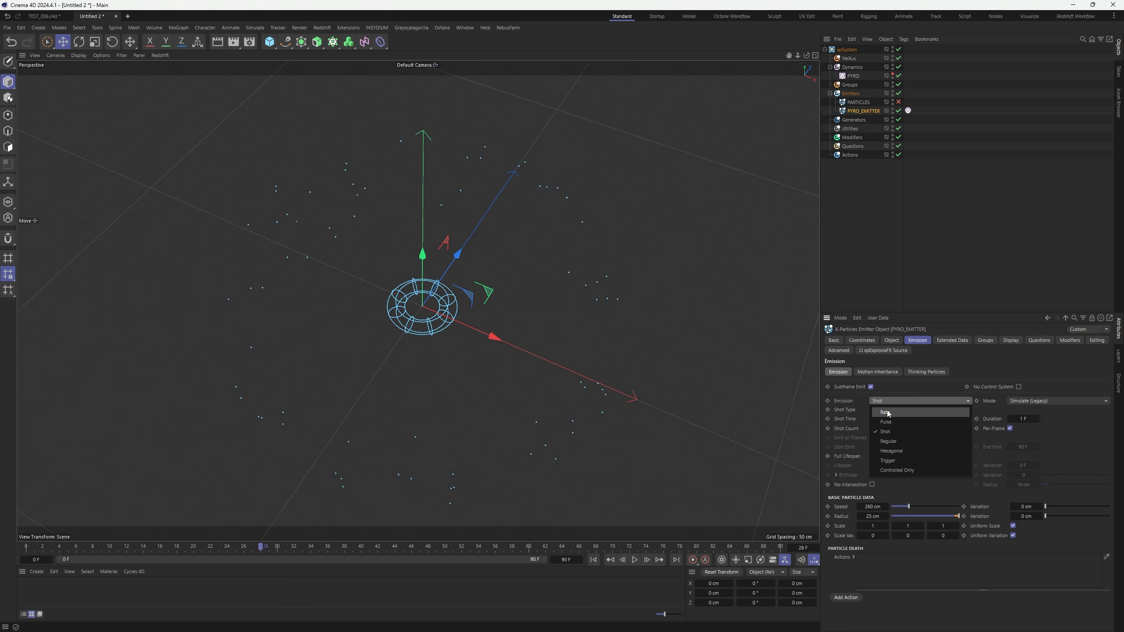
click(881, 410)
key(shift+f)
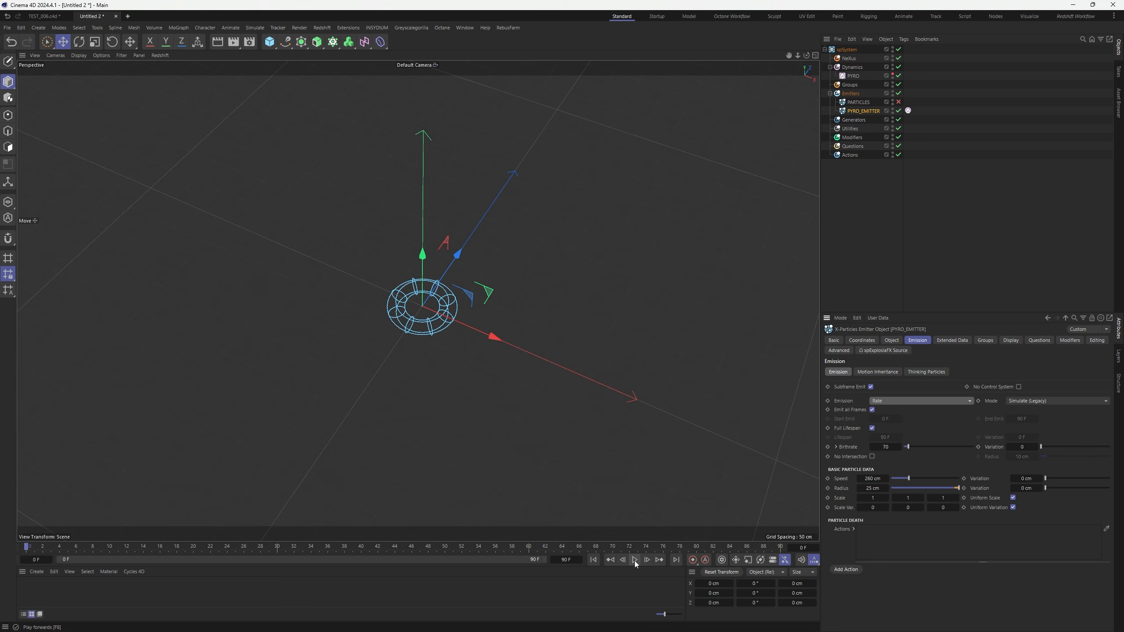
click(898, 102)
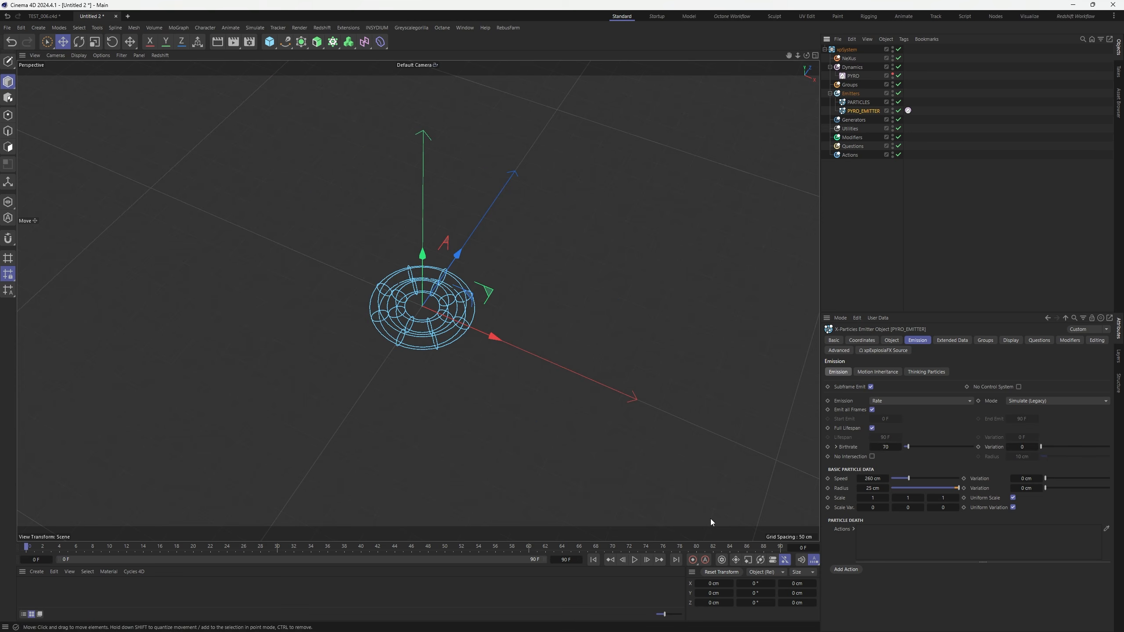
click(636, 561)
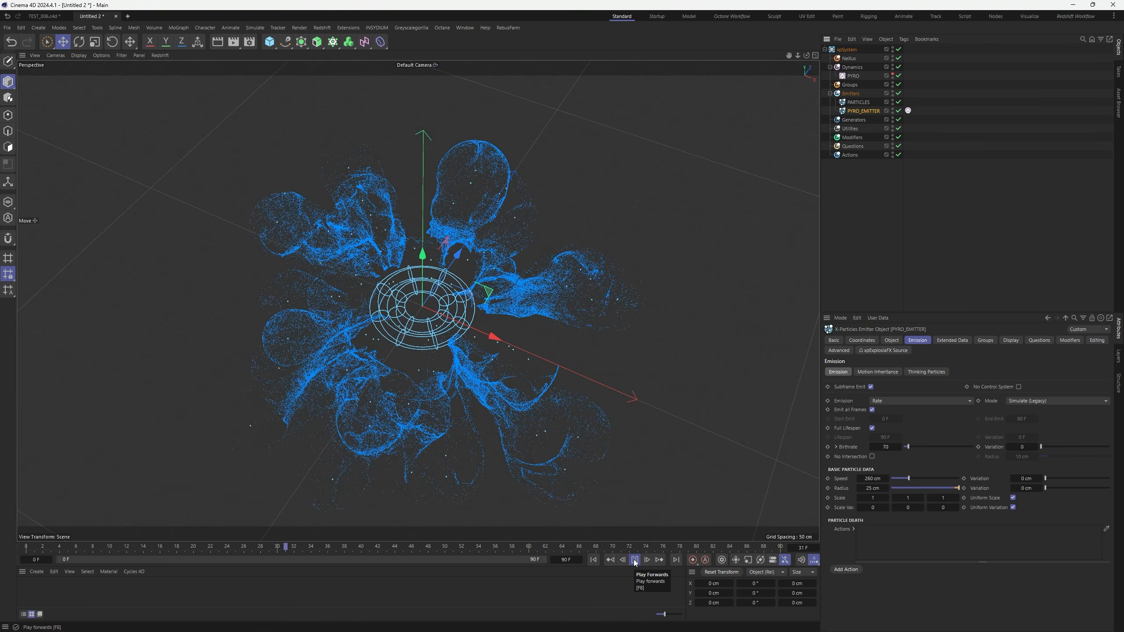
Replay the PARTICLES burst from the start, orbiting around it and pausing at frame 41
click(636, 561)
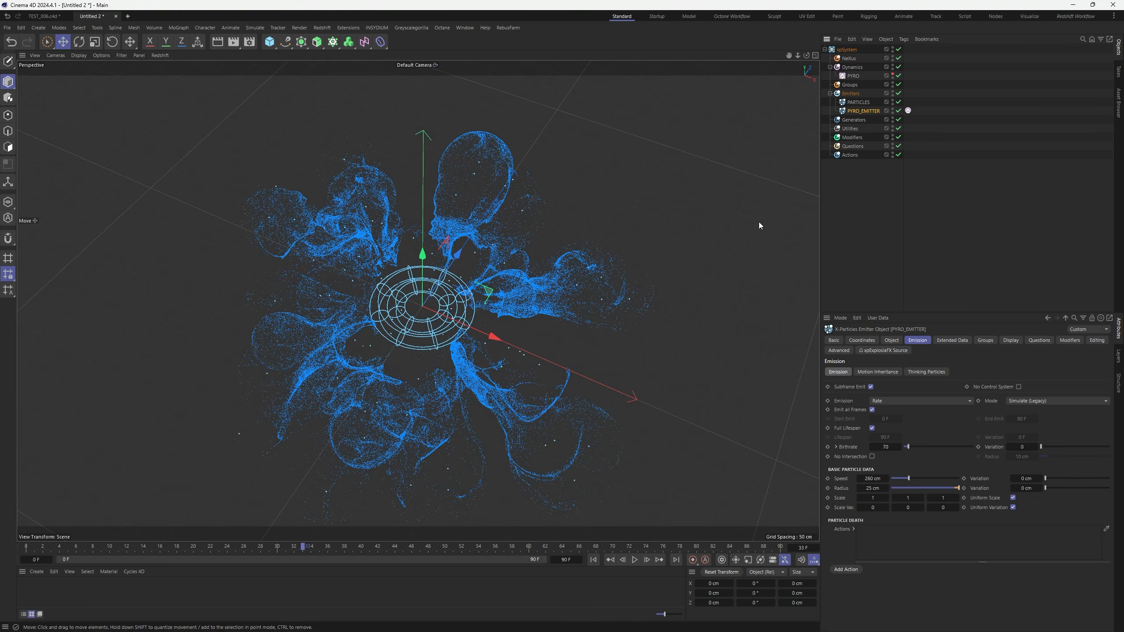
click(856, 103)
click(594, 560)
click(634, 561)
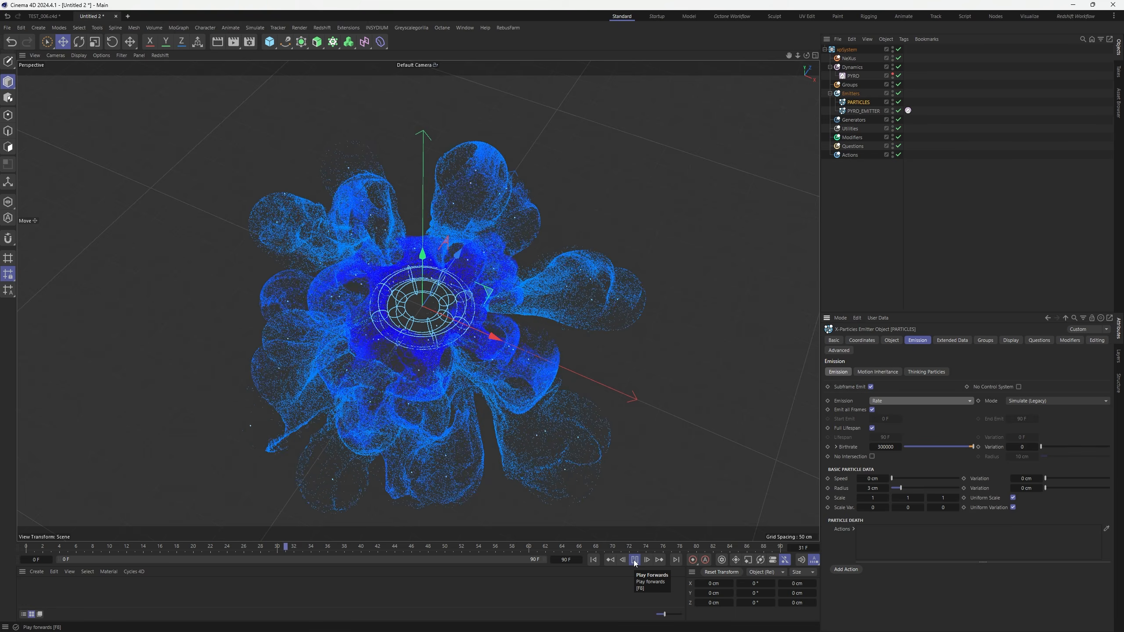
click(635, 561)
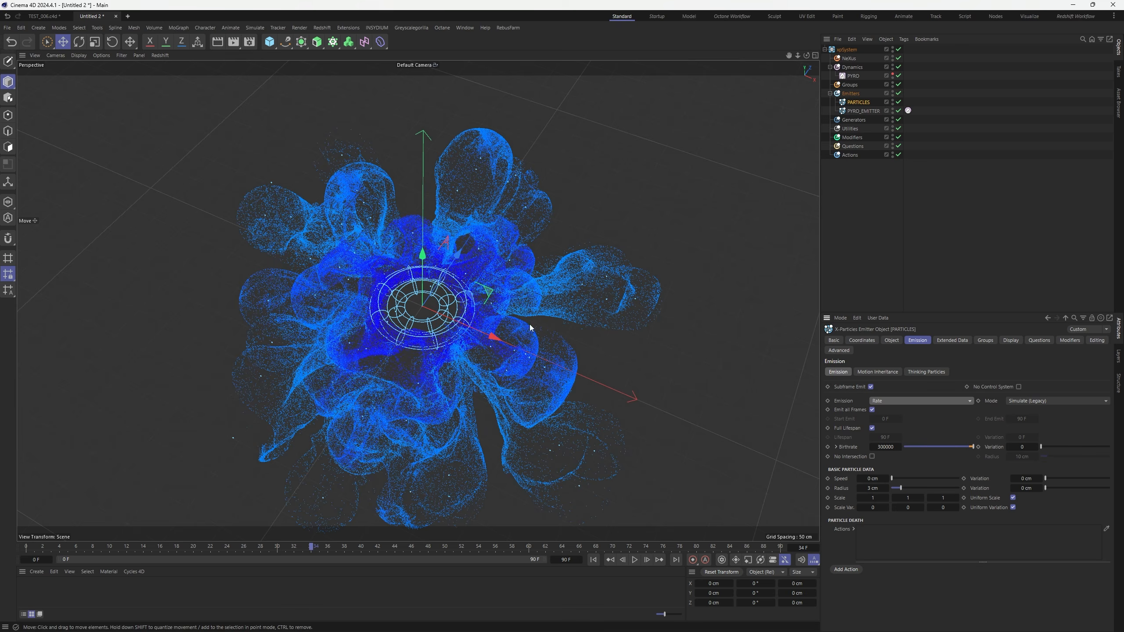
alt+drag(532, 371, 478, 358)
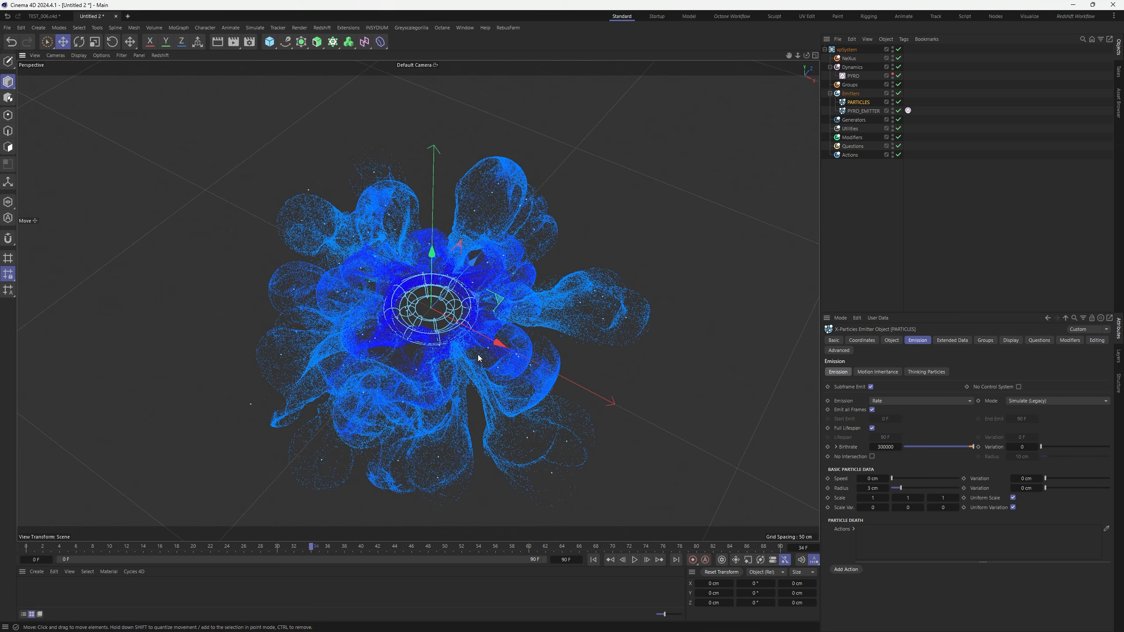
click(638, 564)
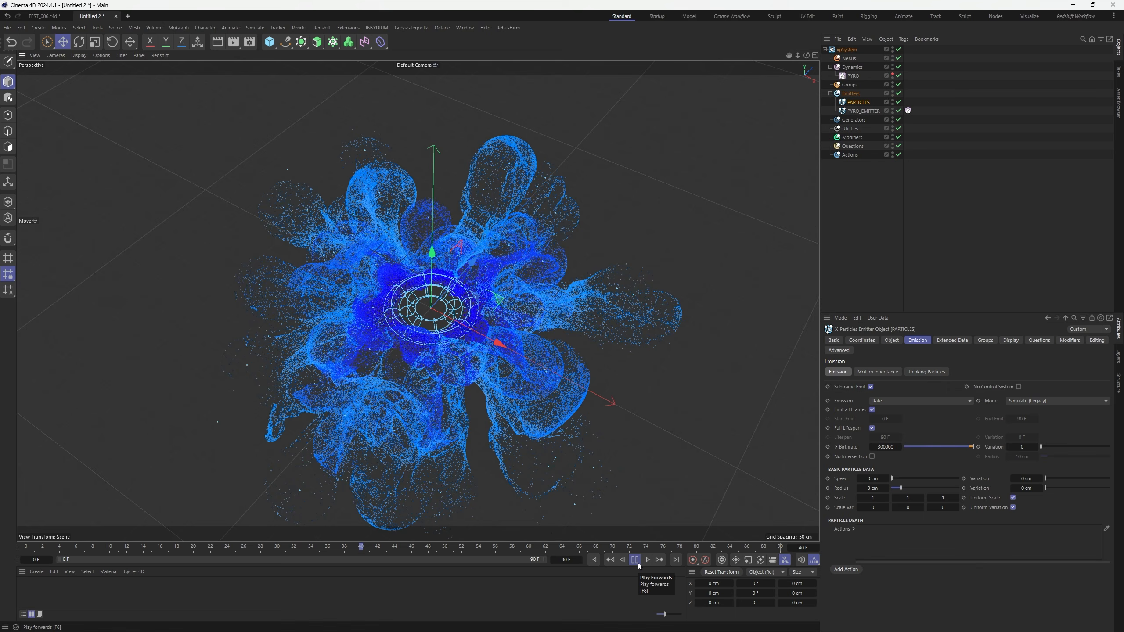
click(636, 562)
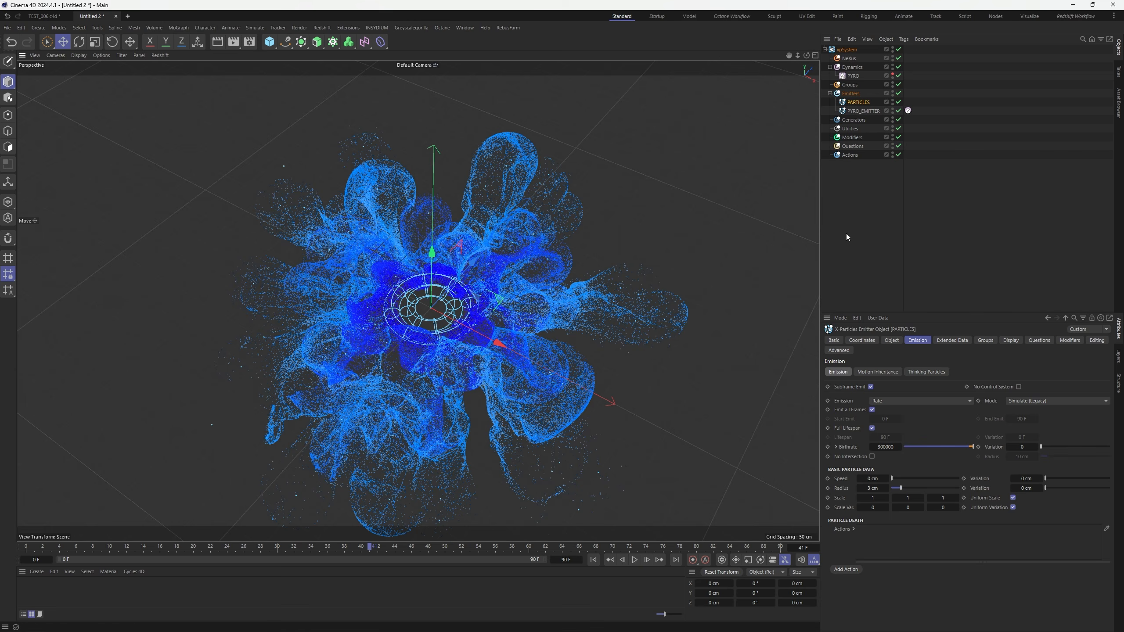
Switch PYRO_EMITTER's emission mode to Shot
click(857, 111)
click(889, 401)
click(883, 432)
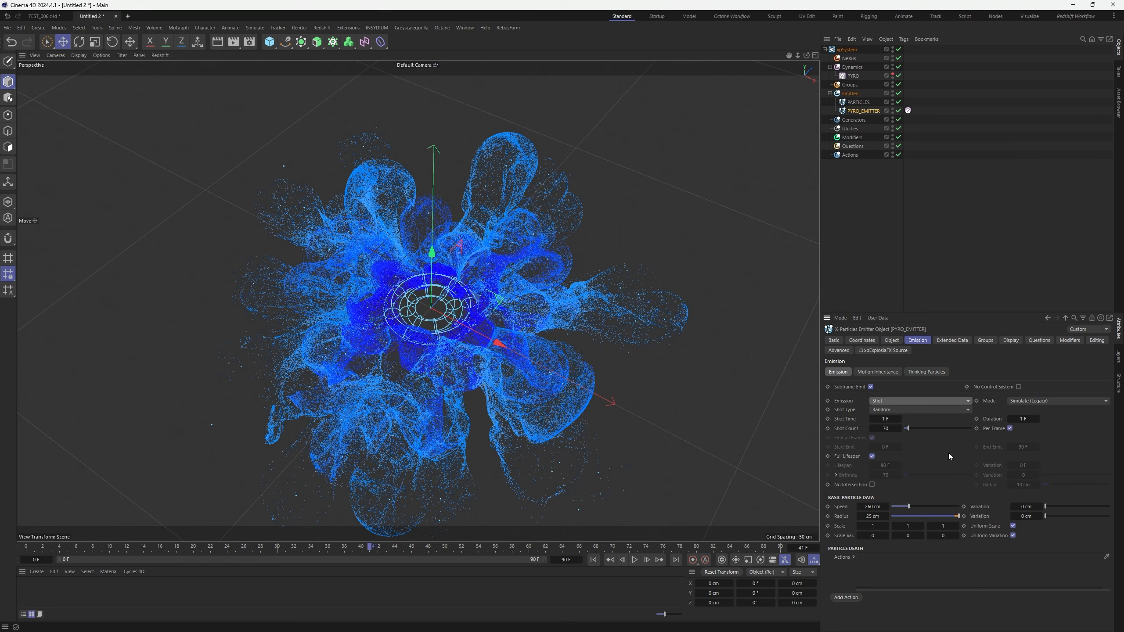
Reselect PARTICLES and replay the burst to frame 31
click(859, 102)
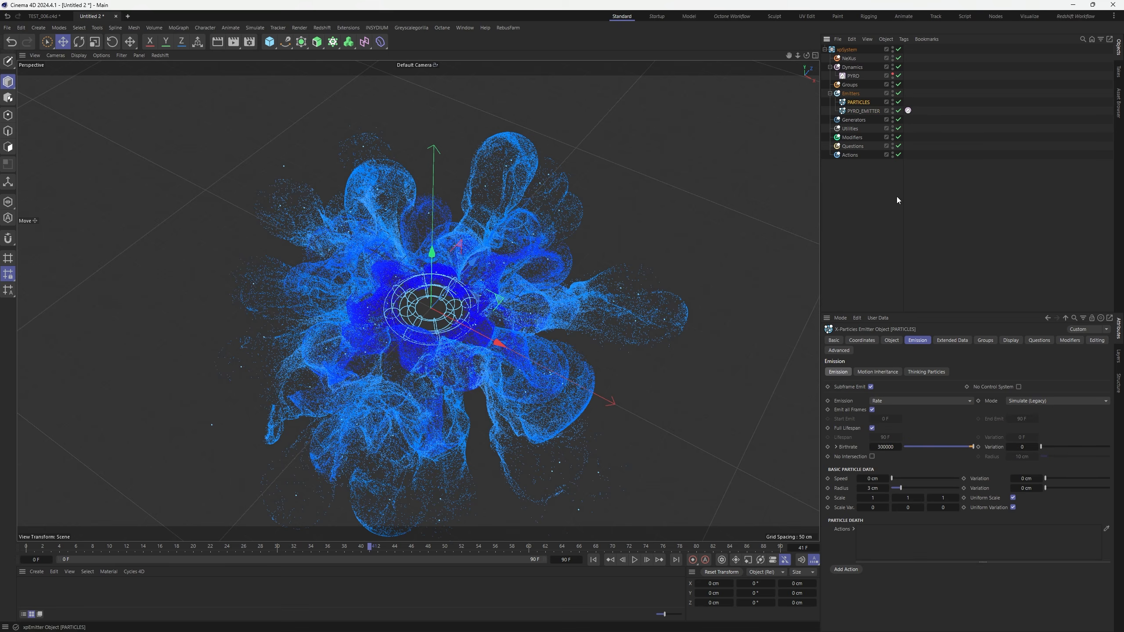
click(594, 560)
click(635, 560)
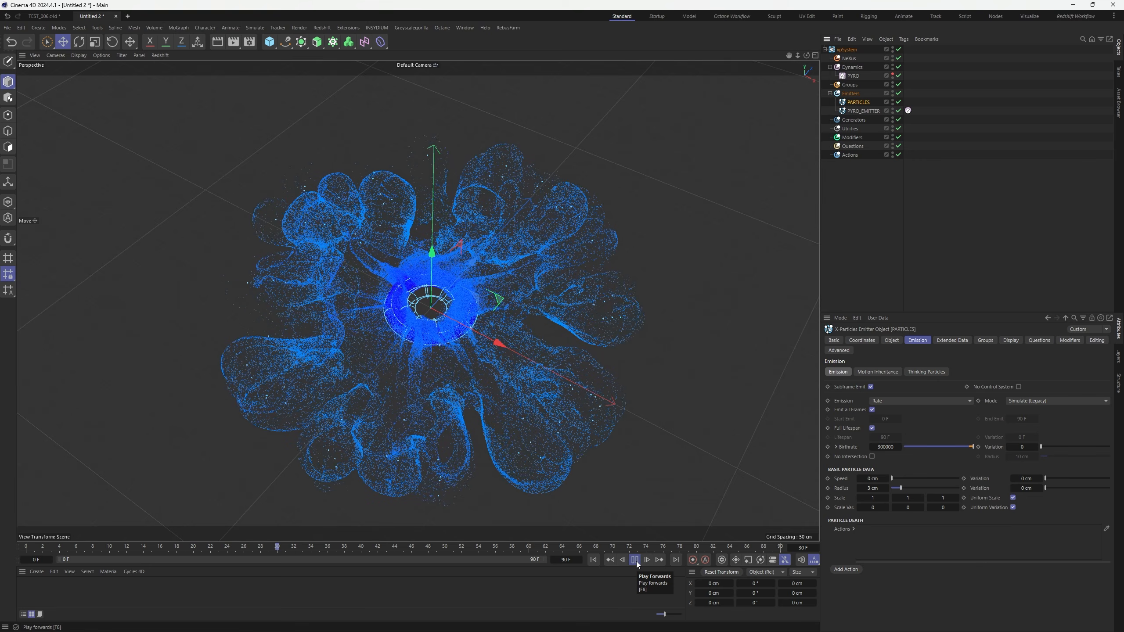
click(636, 561)
drag(807, 56, 931, 356)
Raise PARTICLES Birthrate to 800000 and replay the denser burst from the start
click(881, 448)
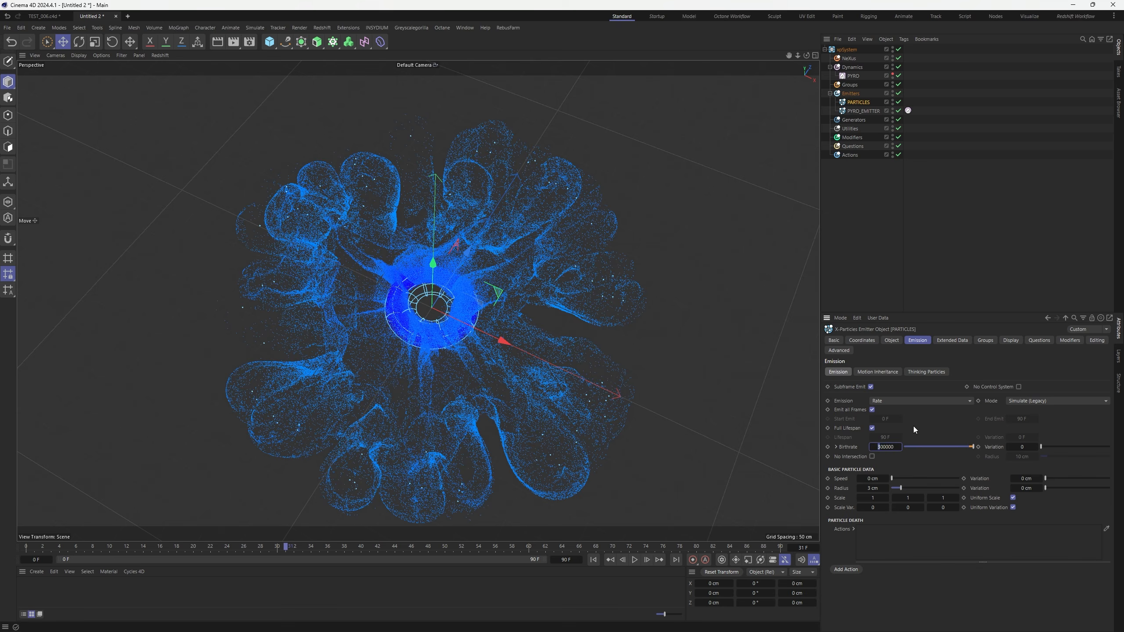
text(8)
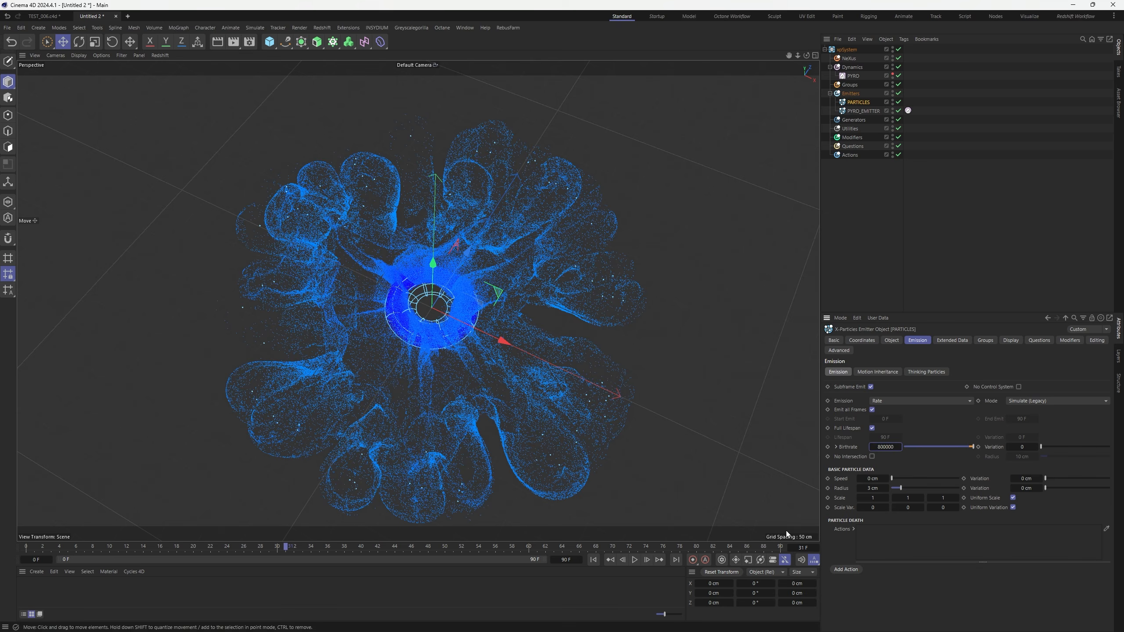
click(594, 560)
click(635, 560)
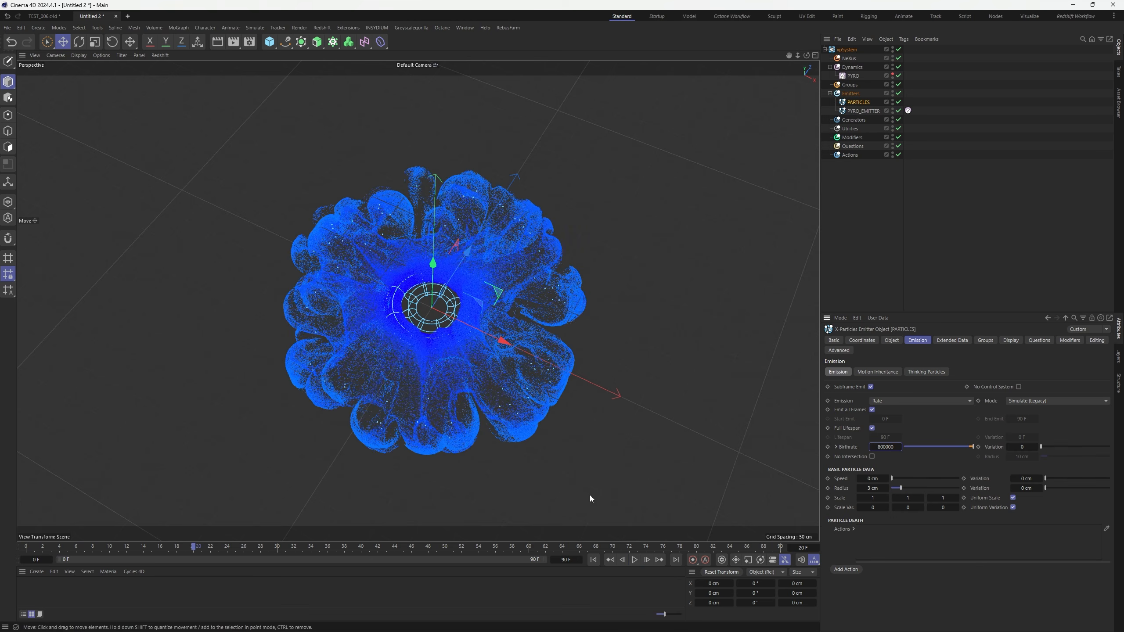
click(635, 561)
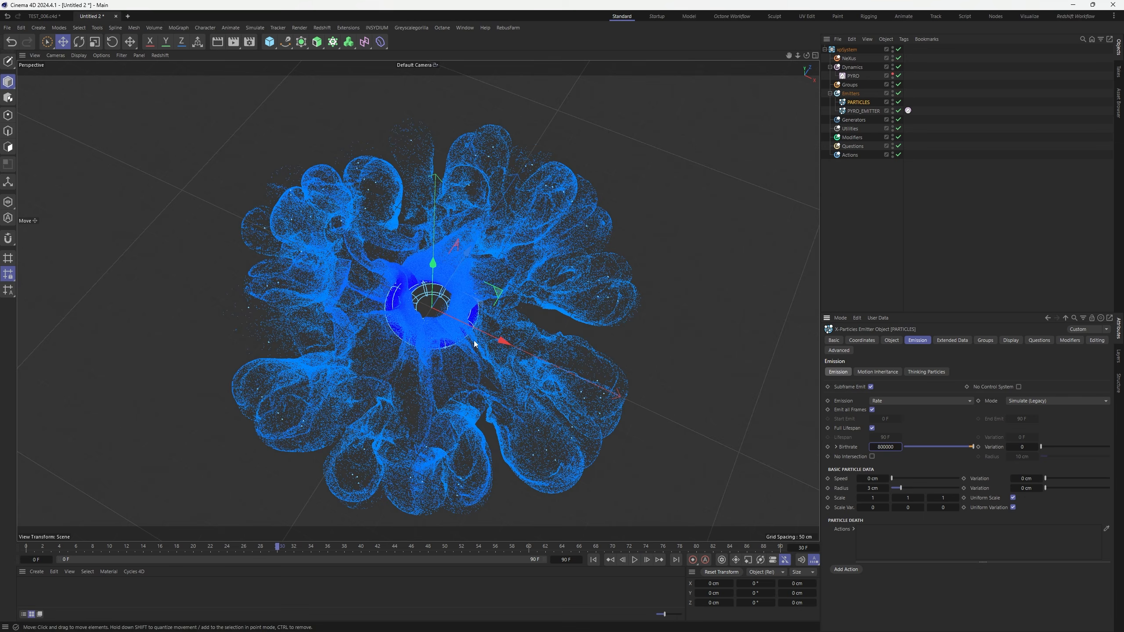
click(636, 561)
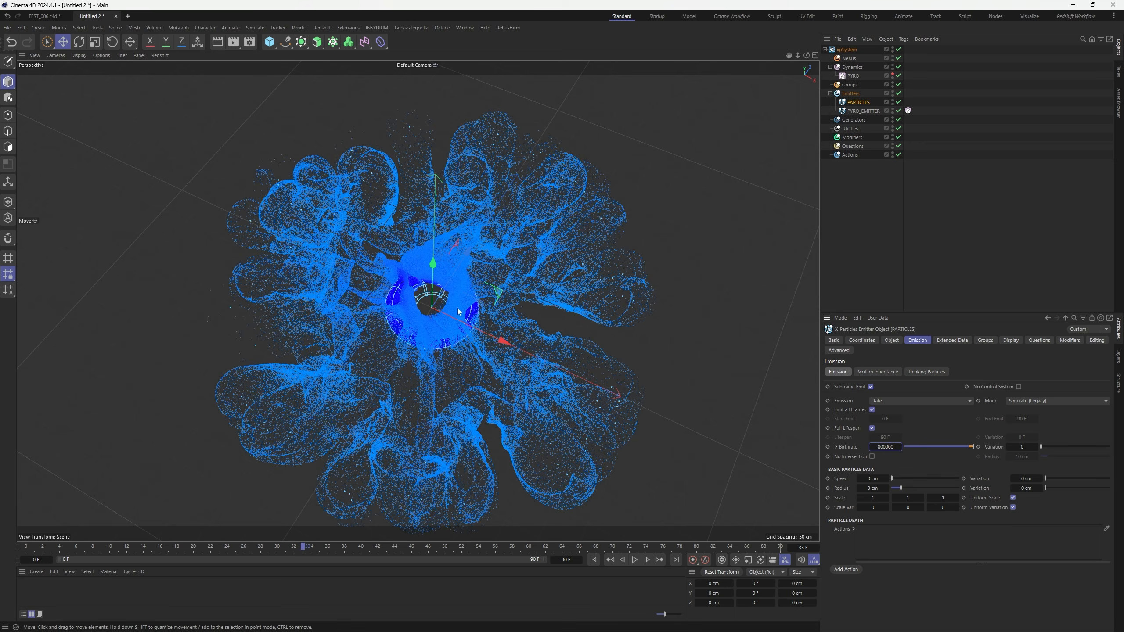
alt+drag(461, 305, 515, 252)
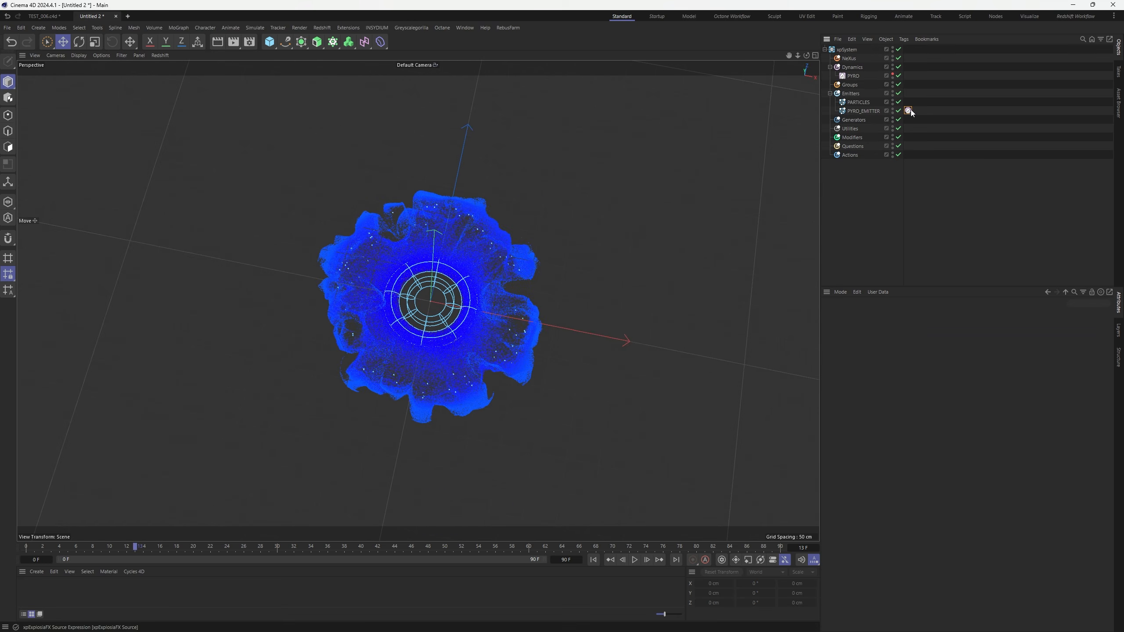
Nudge up the ExplosiaFX Source tag's Pressure on PYRO_EMITTER and replay to frame 29
click(908, 111)
drag(890, 368, 914, 371)
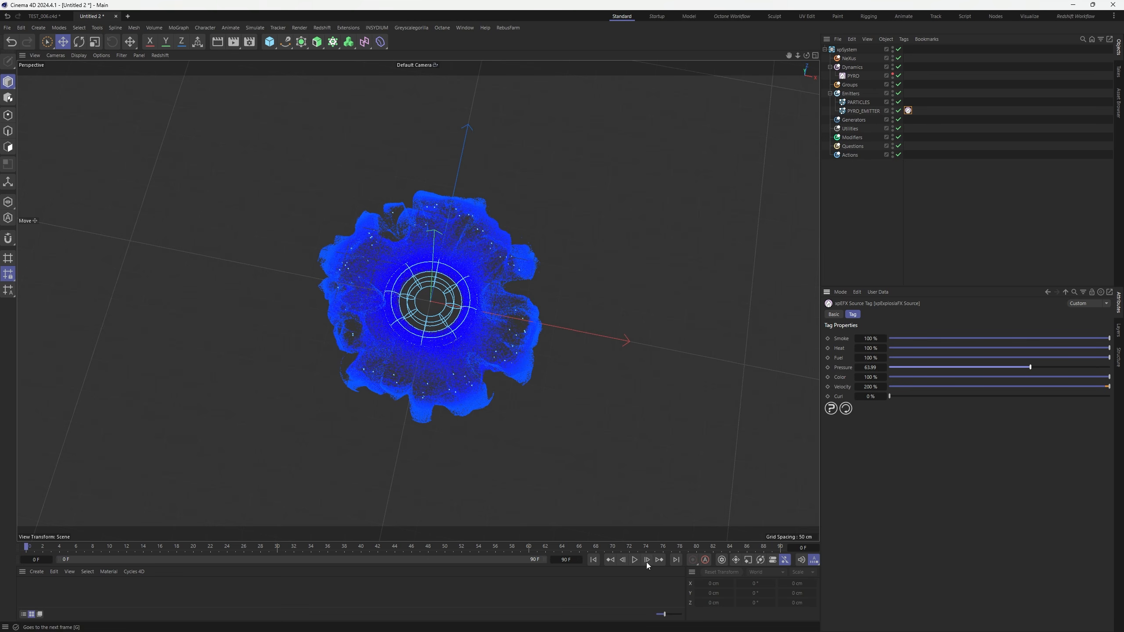
click(594, 560)
click(635, 560)
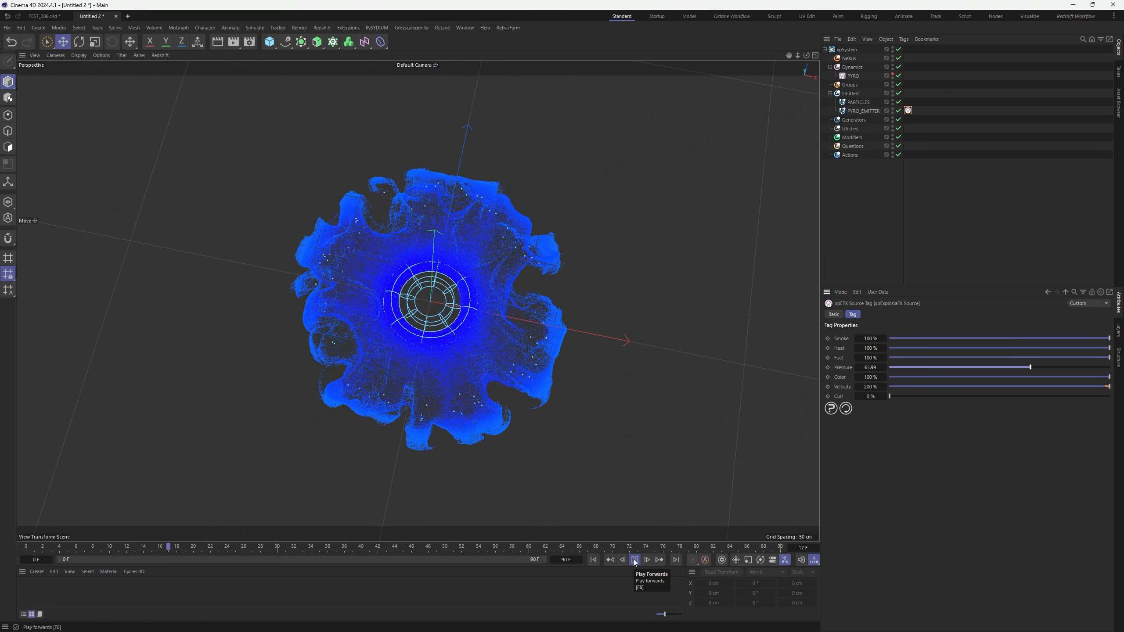
key(F8)
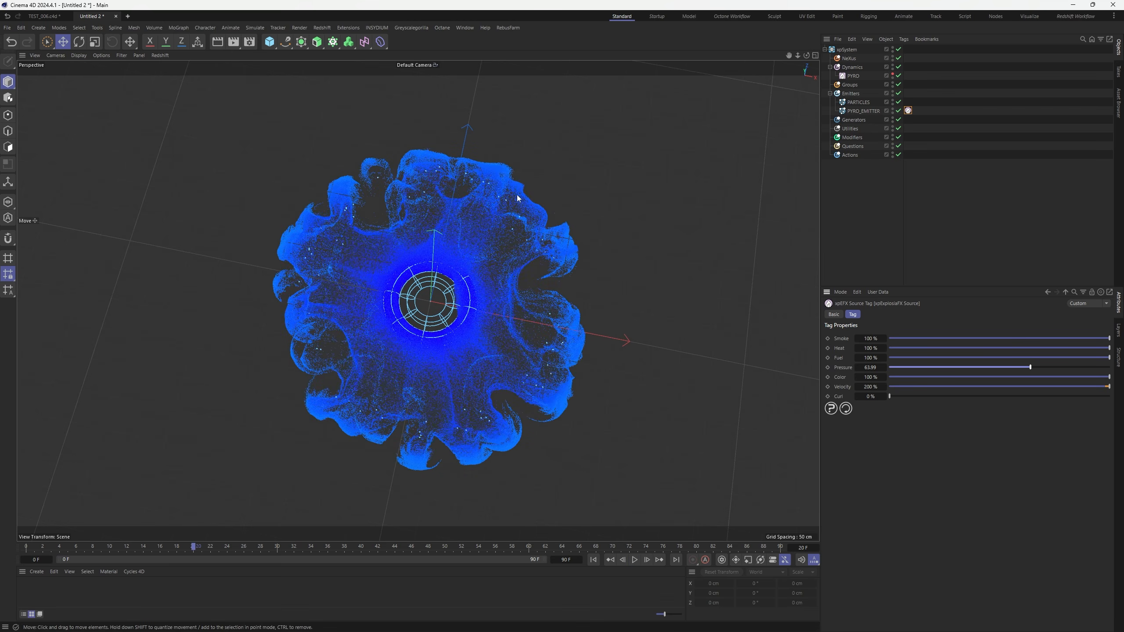
click(635, 561)
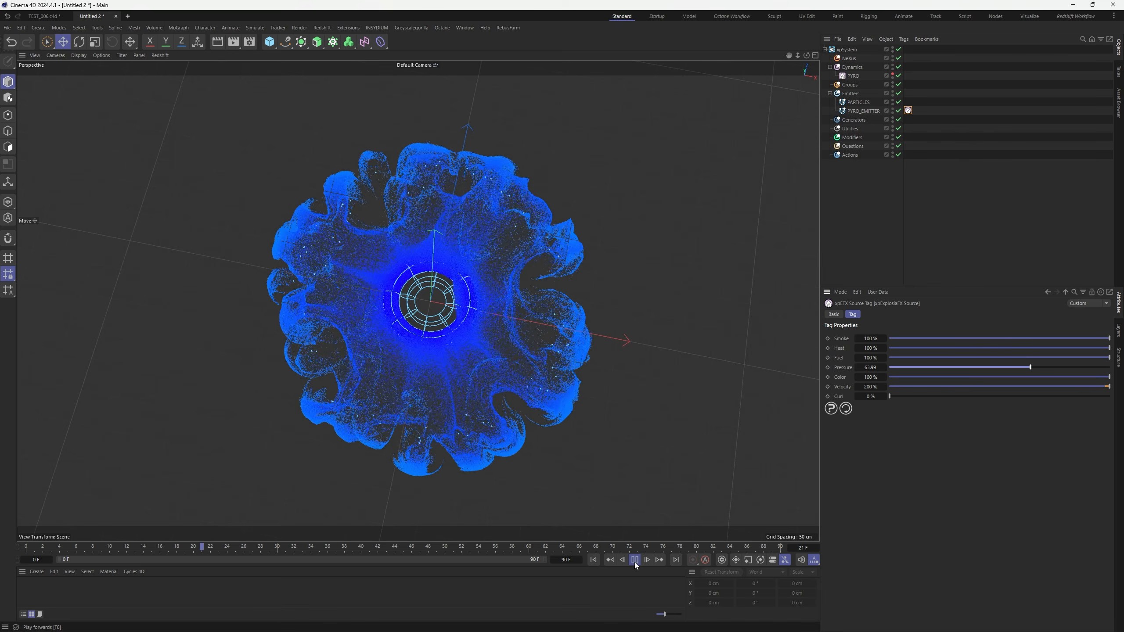
click(634, 561)
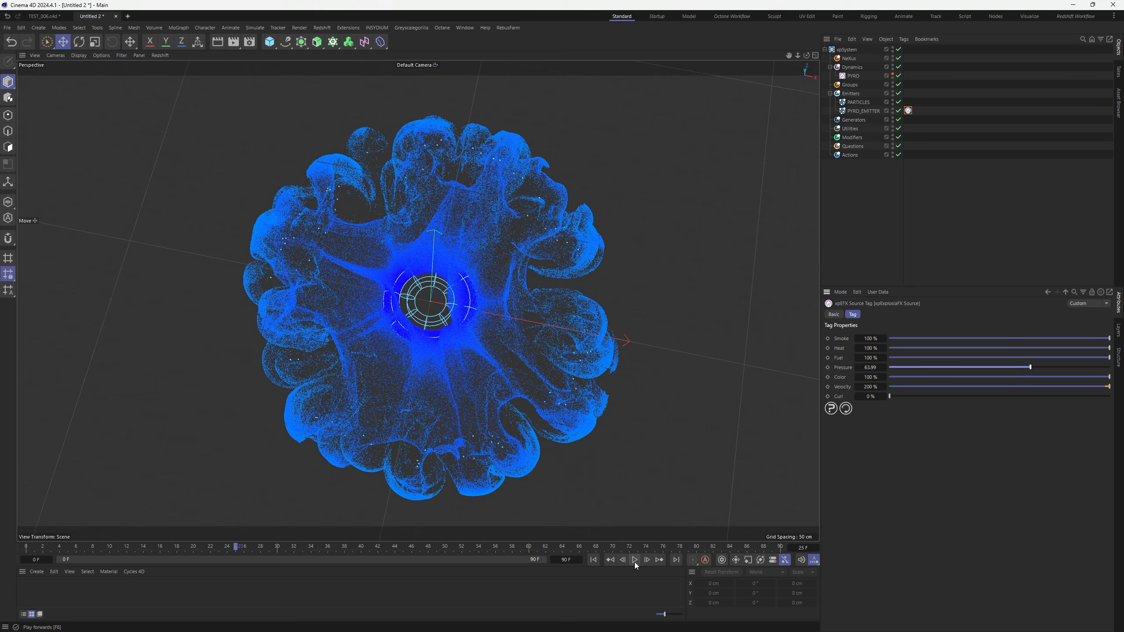
alt+drag(469, 312, 489, 348)
click(634, 560)
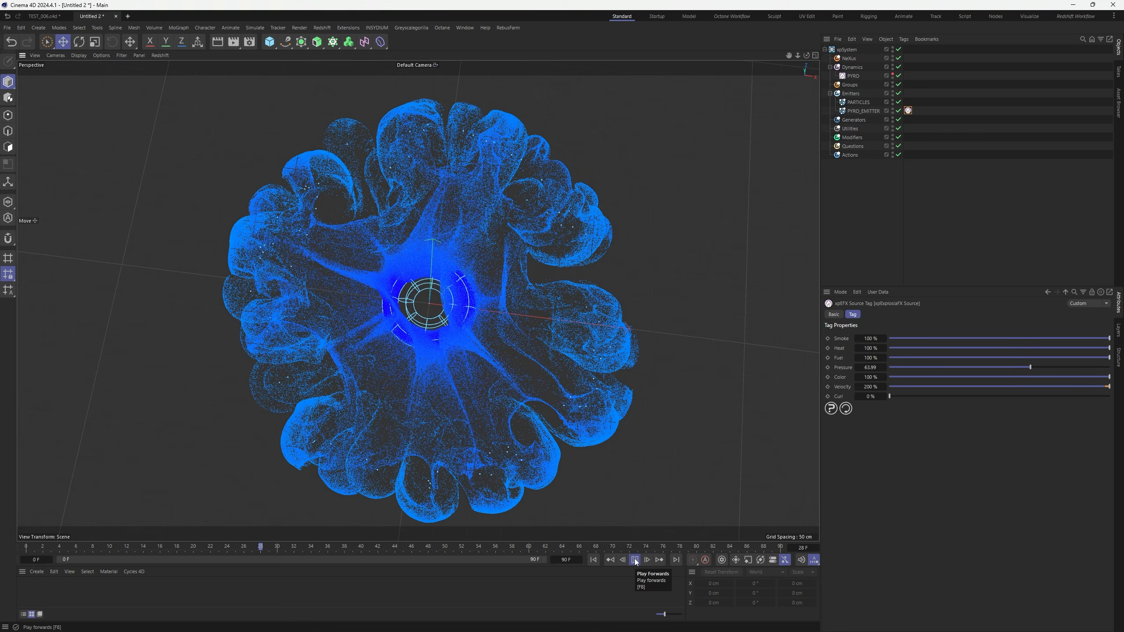
click(634, 560)
Set the source Pressure to 120 and replay the burst to frame 31
click(870, 368)
text(12)
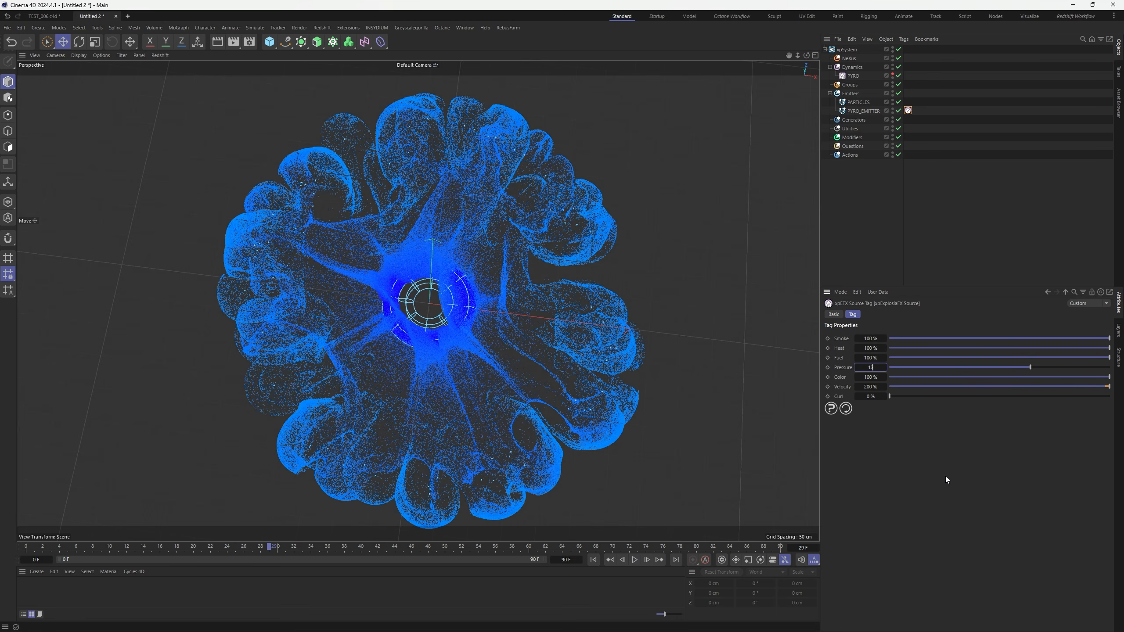
text(0)
key(Return)
click(594, 561)
click(635, 561)
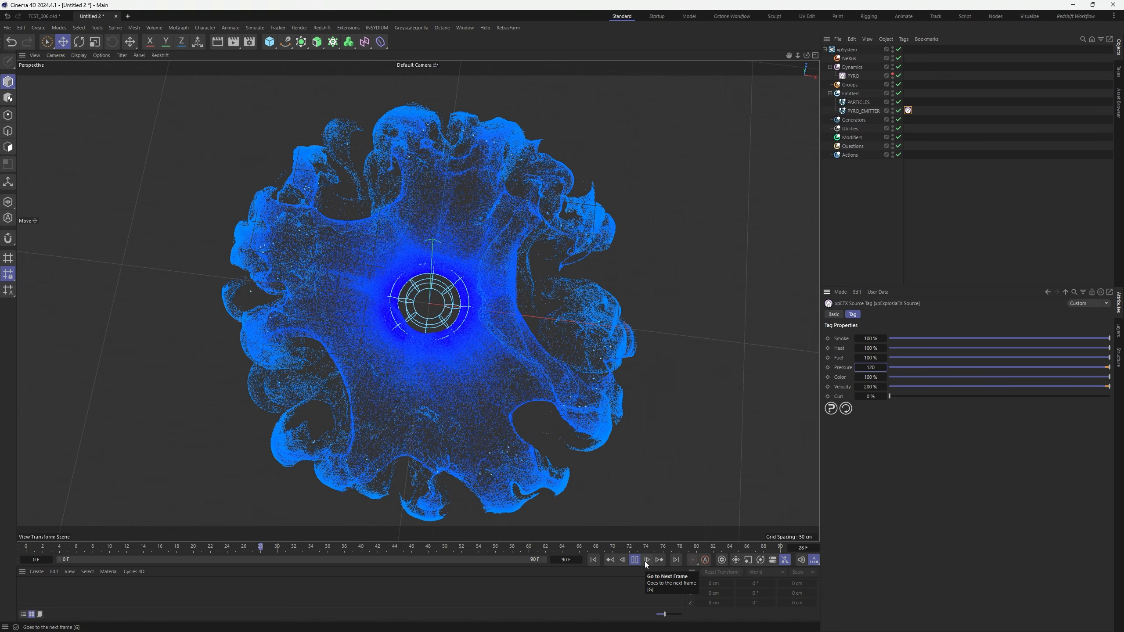
click(636, 561)
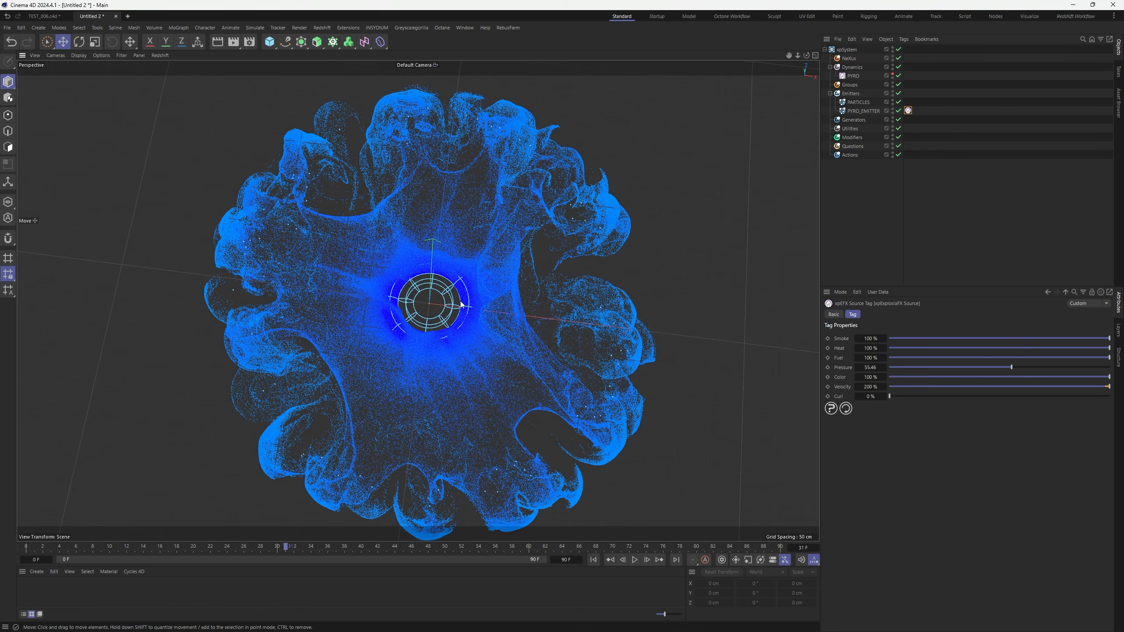
Try a Pressure around 55, settle on 100, and replay the burst
alt+right_drag(460, 301, 455, 324)
alt+drag(455, 324, 464, 328)
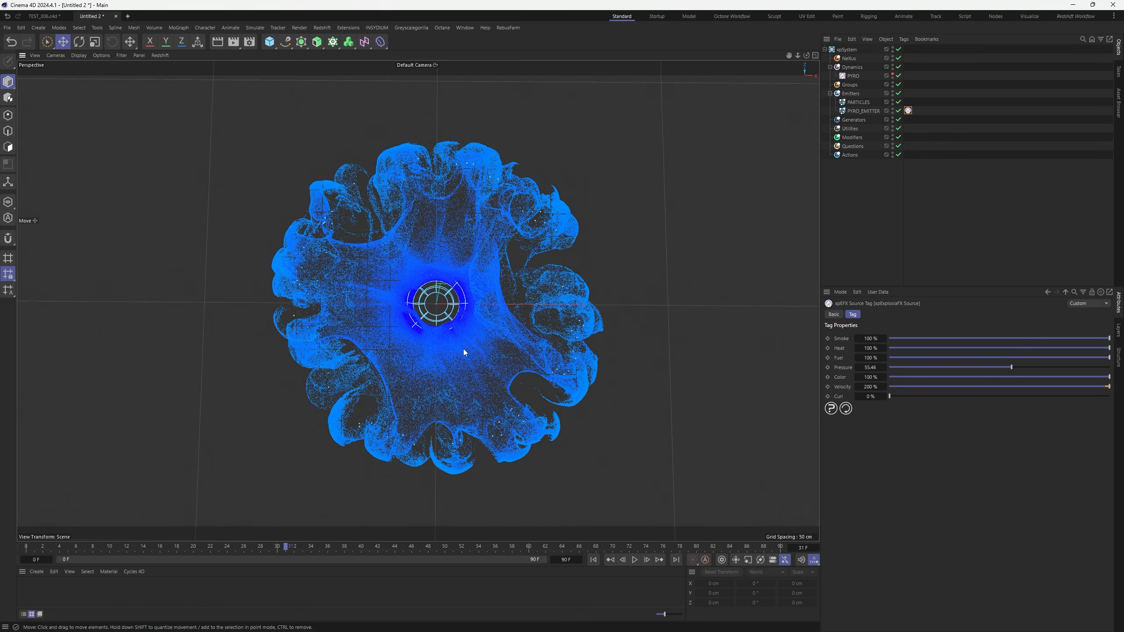
drag(1012, 367, 1110, 367)
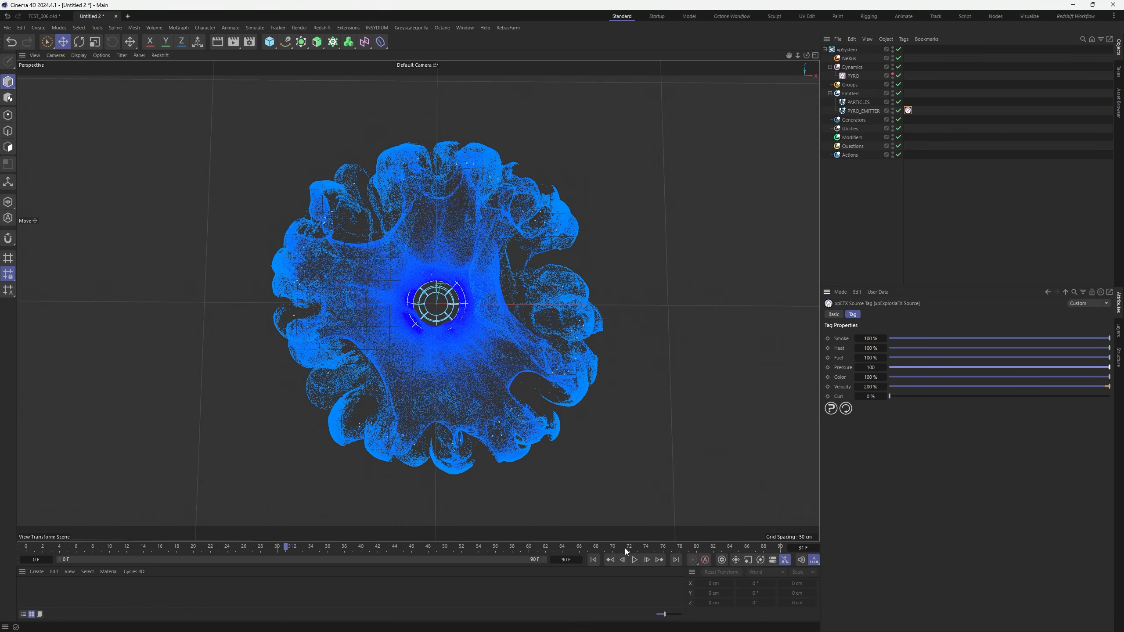
click(634, 561)
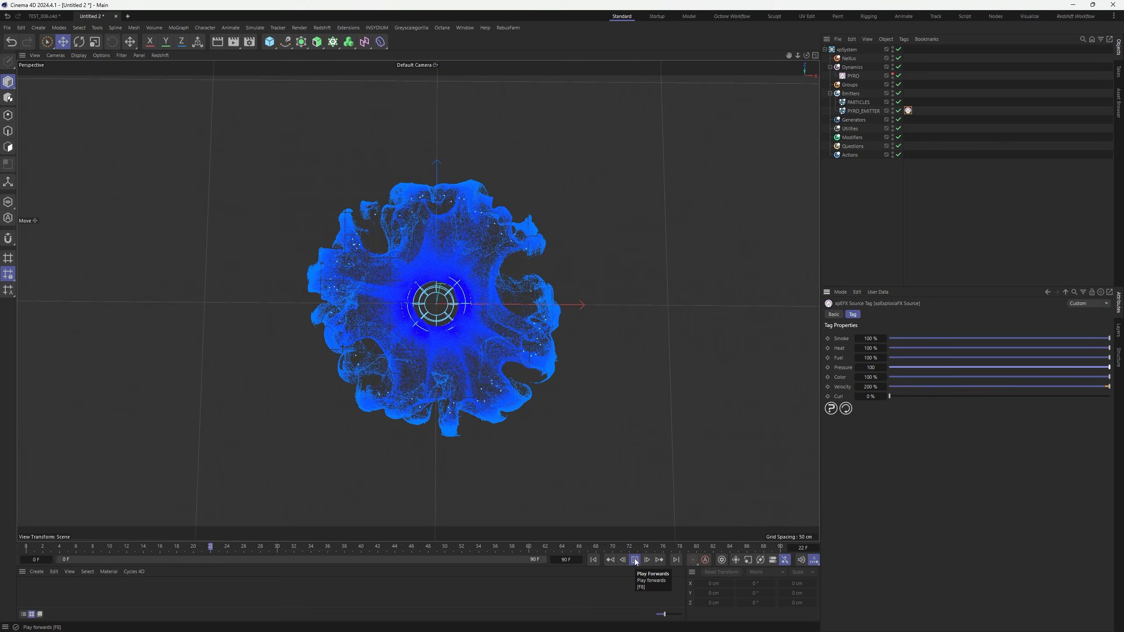
click(634, 560)
click(953, 211)
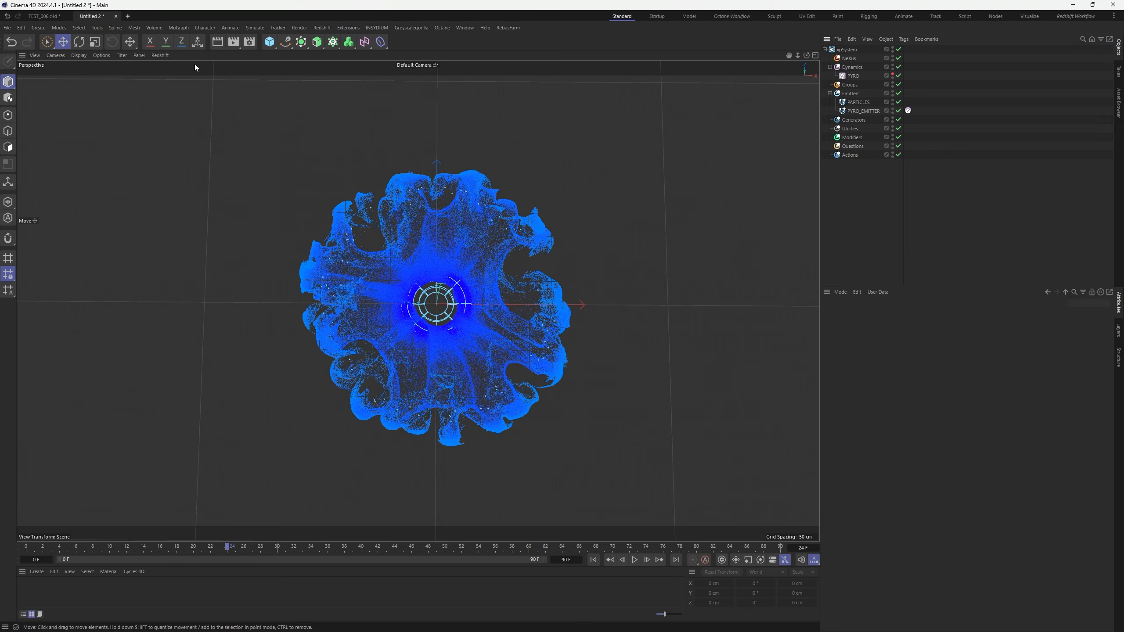
Hide the viewport grid and horizon, then open the TUTORIAL_001.c4d scene
click(121, 56)
click(142, 115)
alt+drag(477, 294, 418, 230)
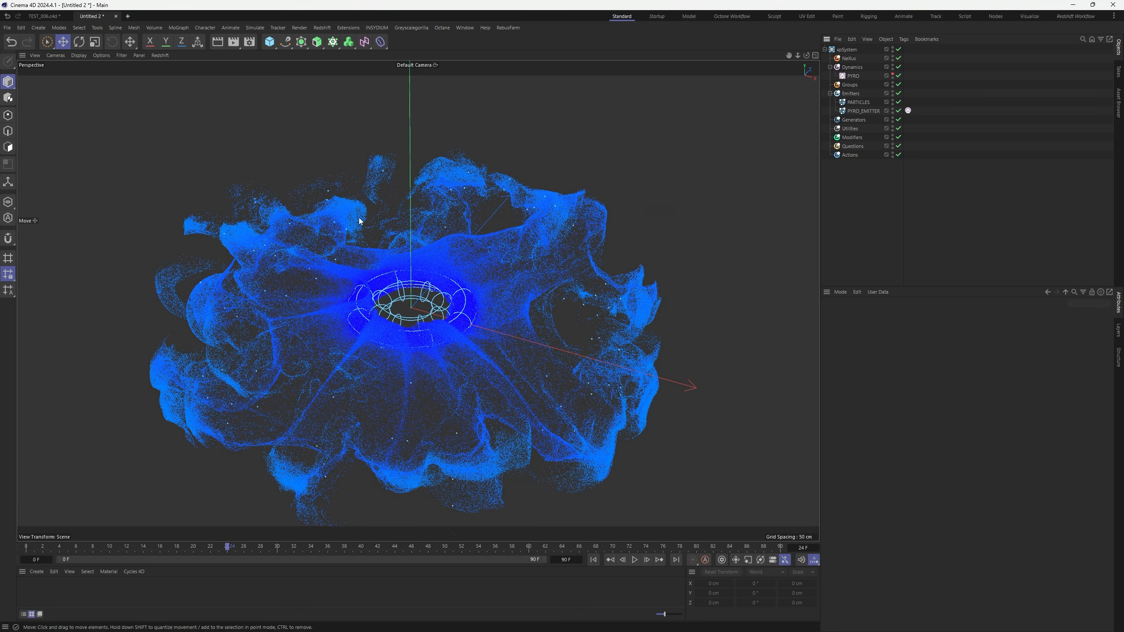
click(7, 28)
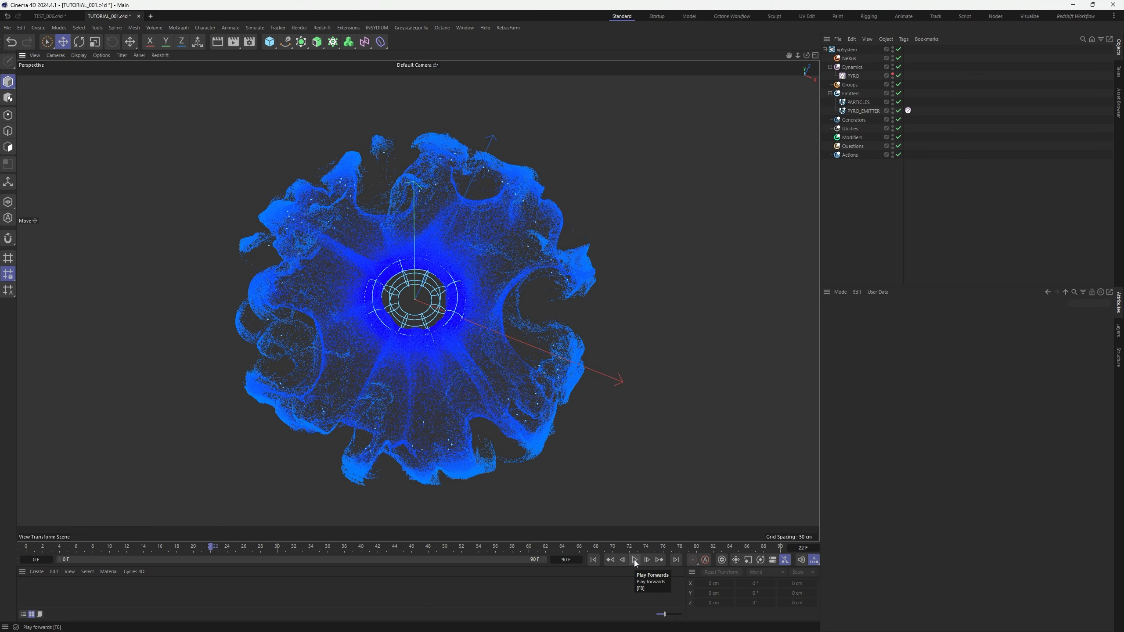
Inspect the PYRO_EMITTER and PYRO settings in the Object Manager, then deselect
drag(993, 208, 838, 48)
click(865, 190)
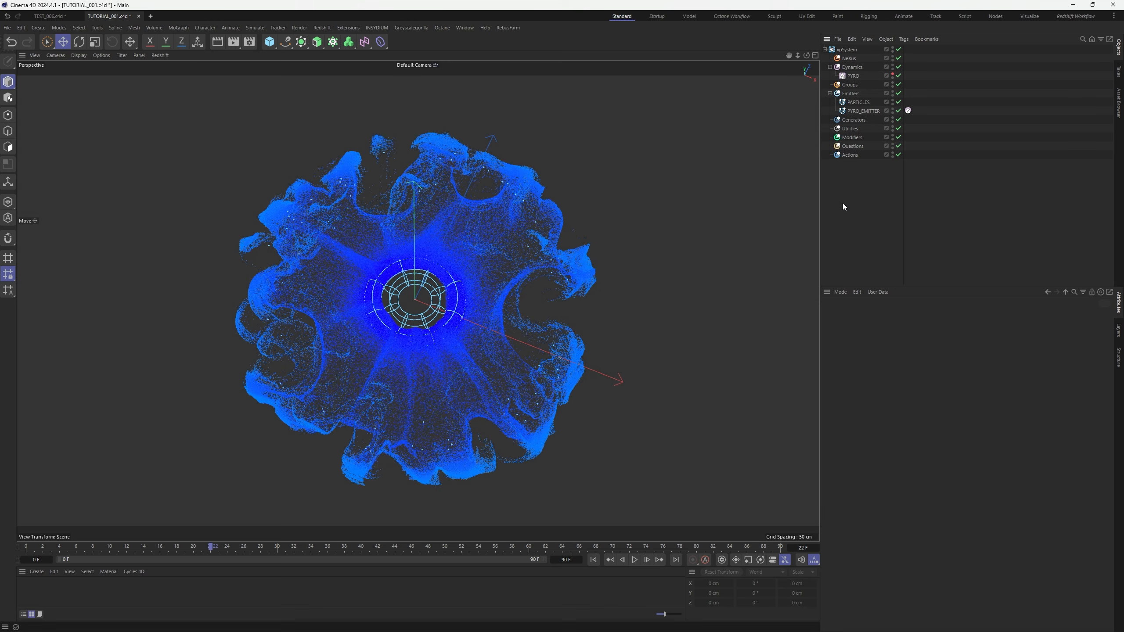
click(863, 111)
click(854, 76)
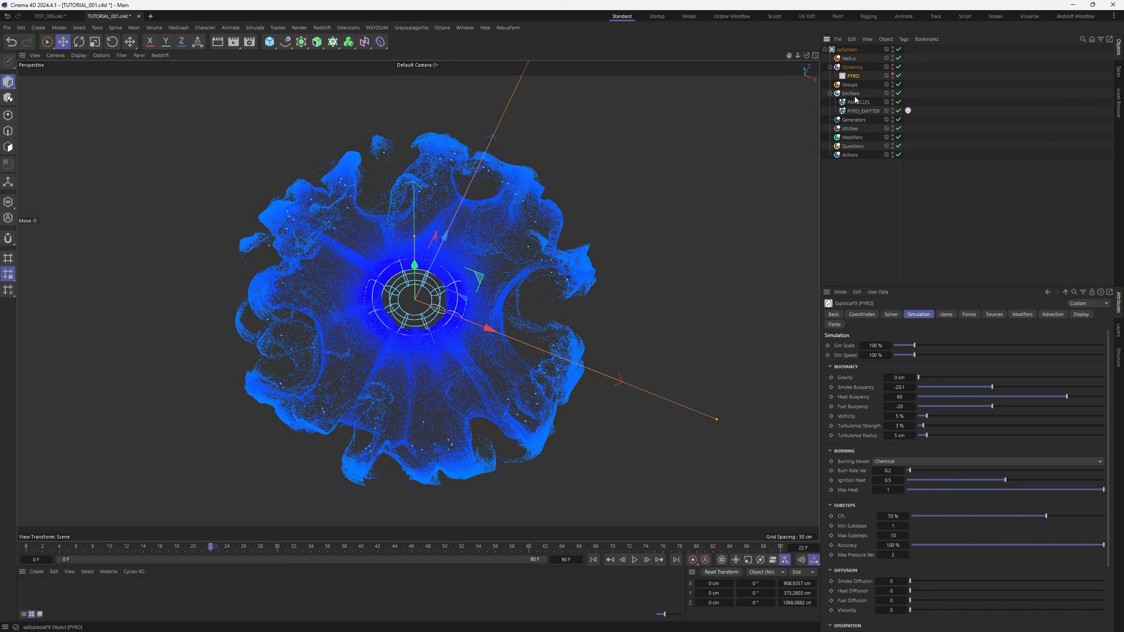
click(860, 181)
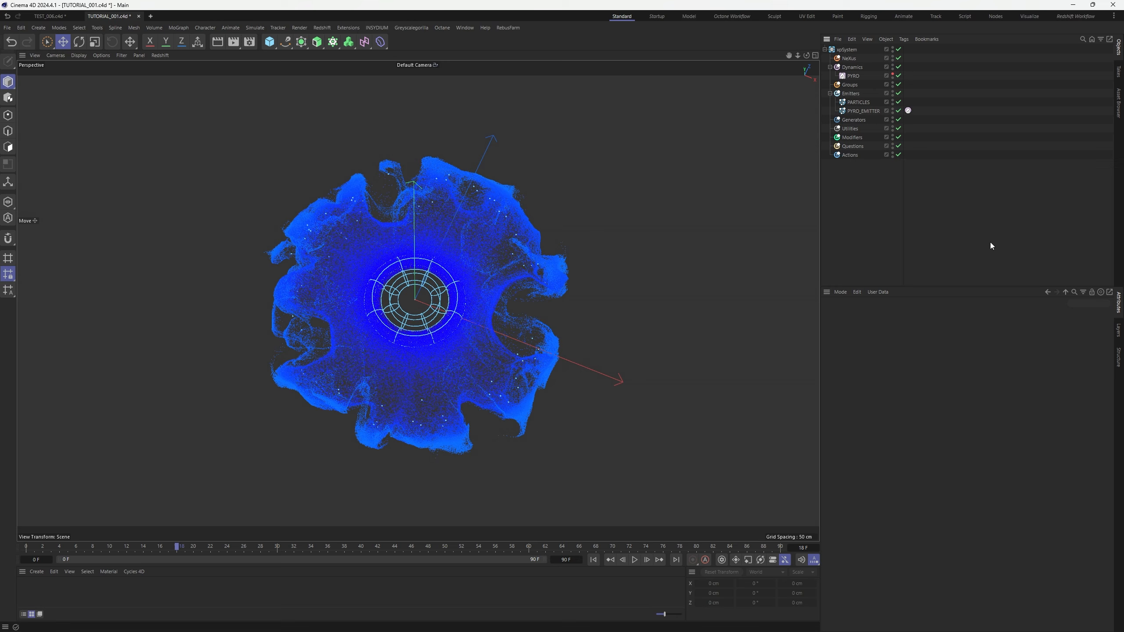
Zoom and orbit around the particle burst, then select the Modifiers folder
scroll(458, 301, up, 8)
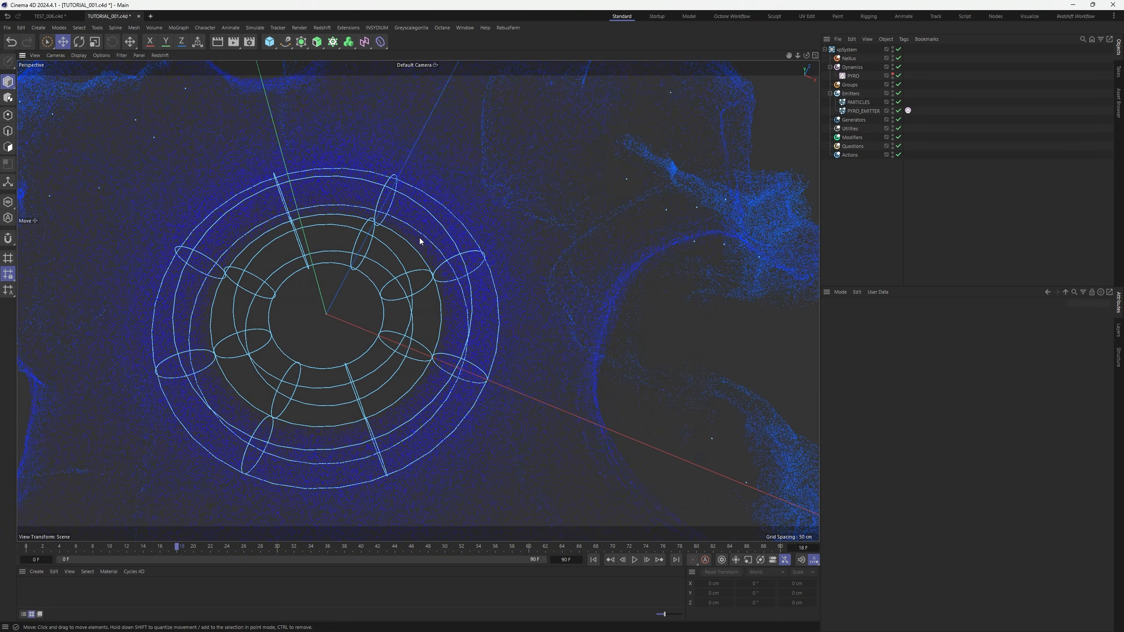
scroll(497, 302, down, 7)
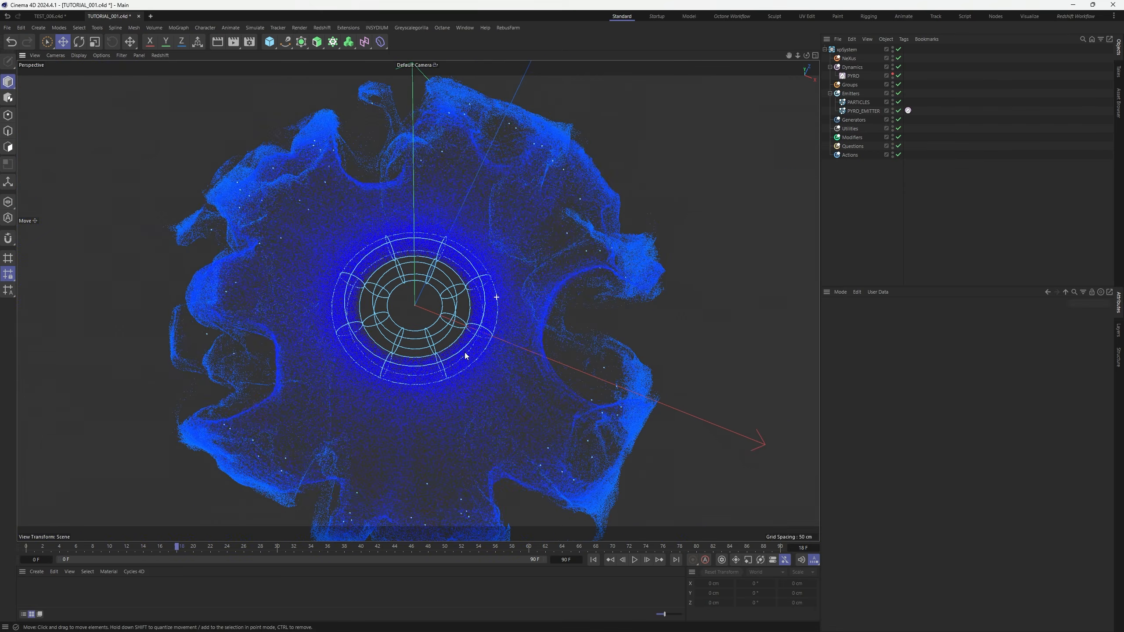
alt+drag(464, 355, 506, 255)
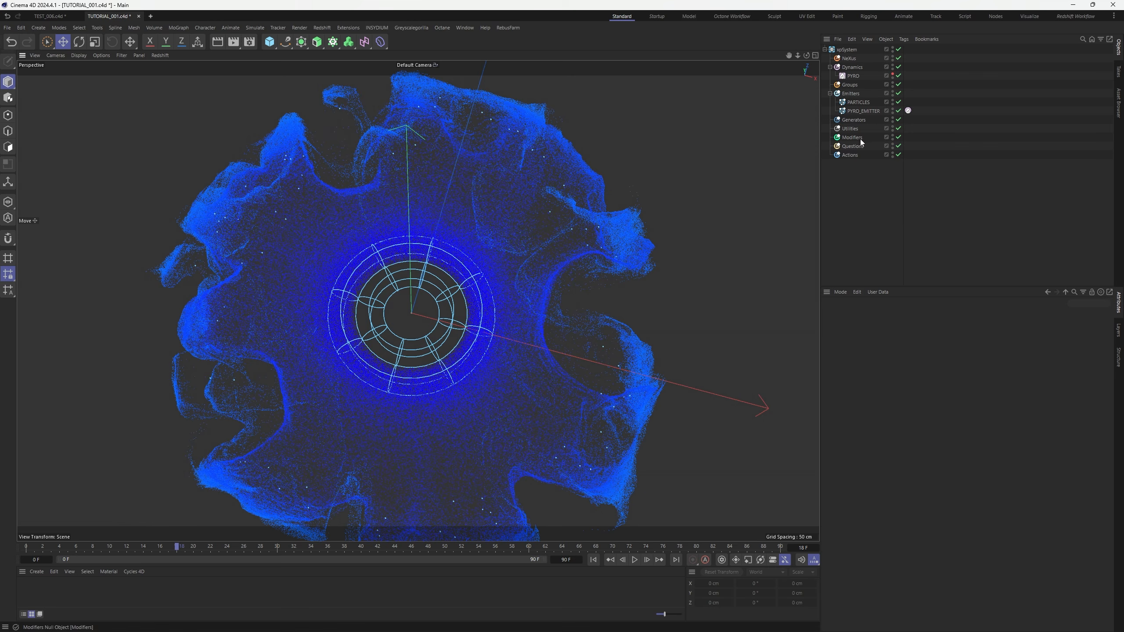
click(852, 138)
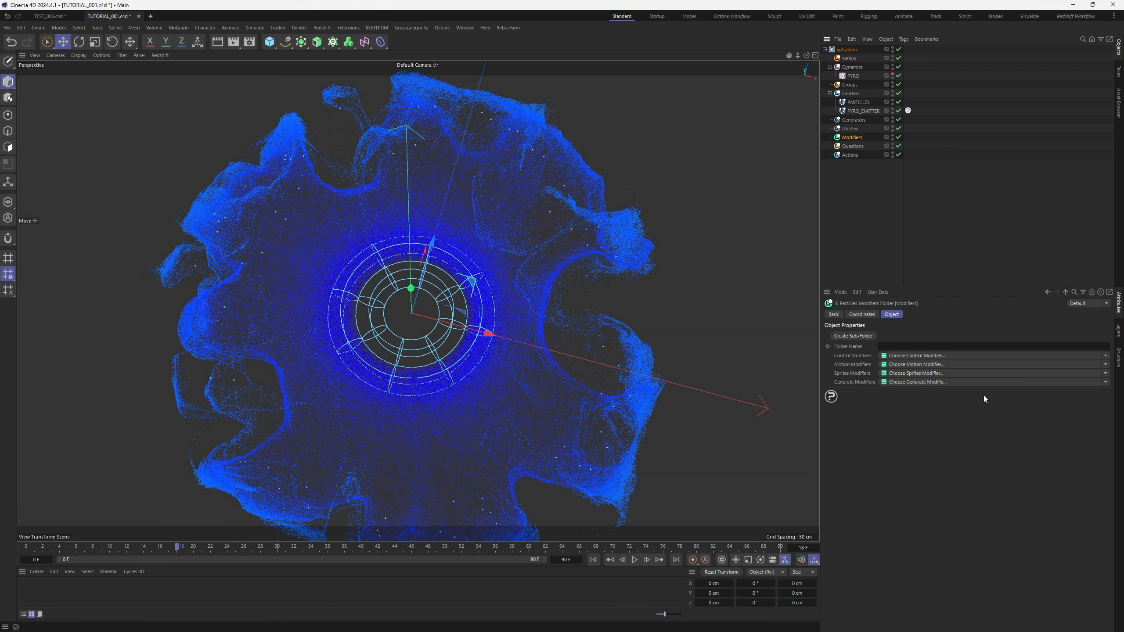
Add an xpScale control modifier with its Operation set to Radius Value
click(1107, 366)
click(1106, 366)
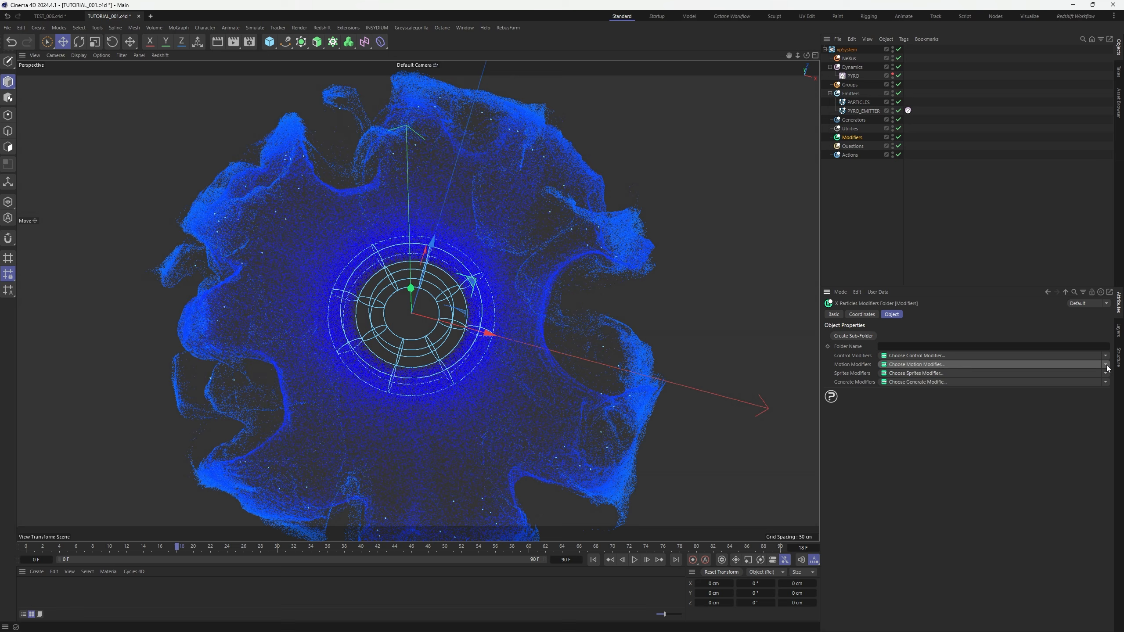
click(1107, 366)
click(1107, 366)
click(1106, 355)
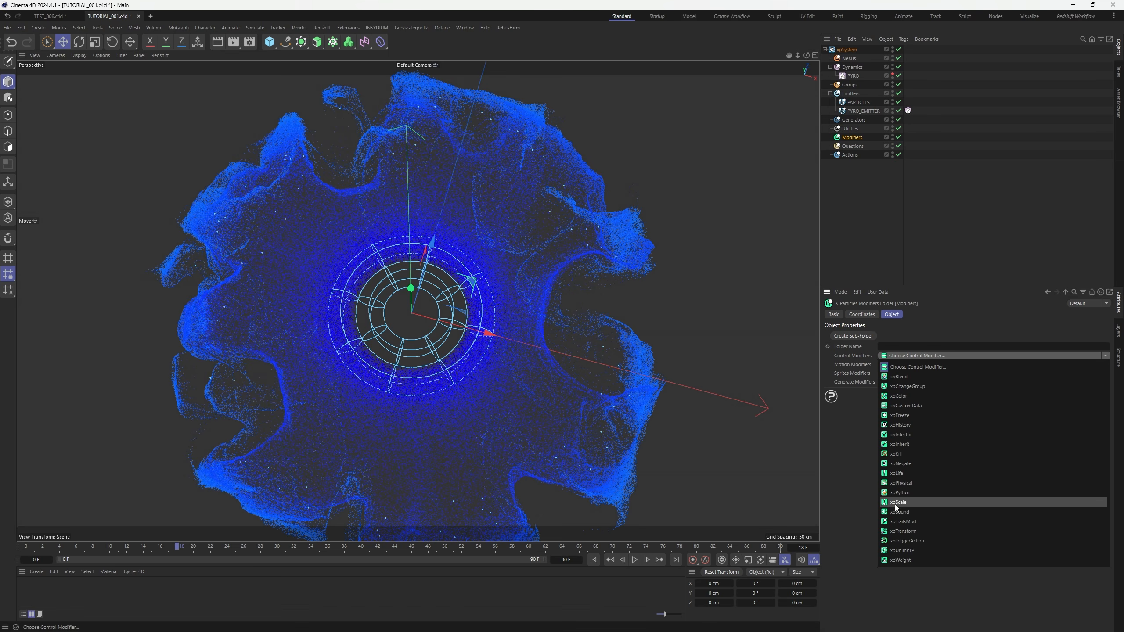
click(974, 502)
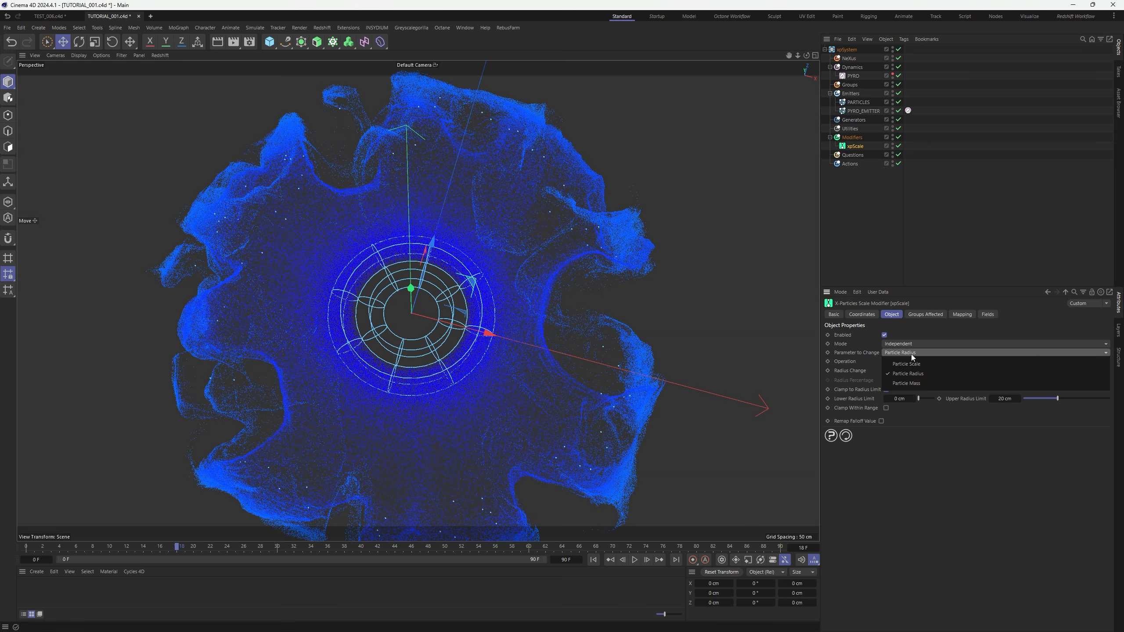
click(917, 361)
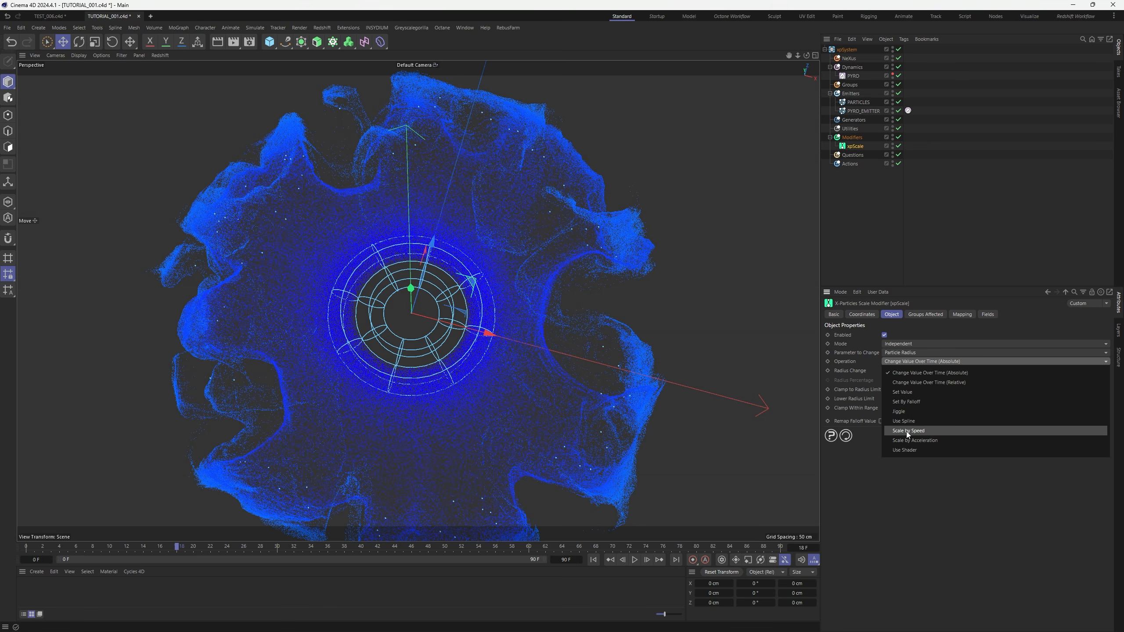
click(903, 392)
Add a Mapping curve for Radius Value by age, shaped to rise steeply early
click(957, 314)
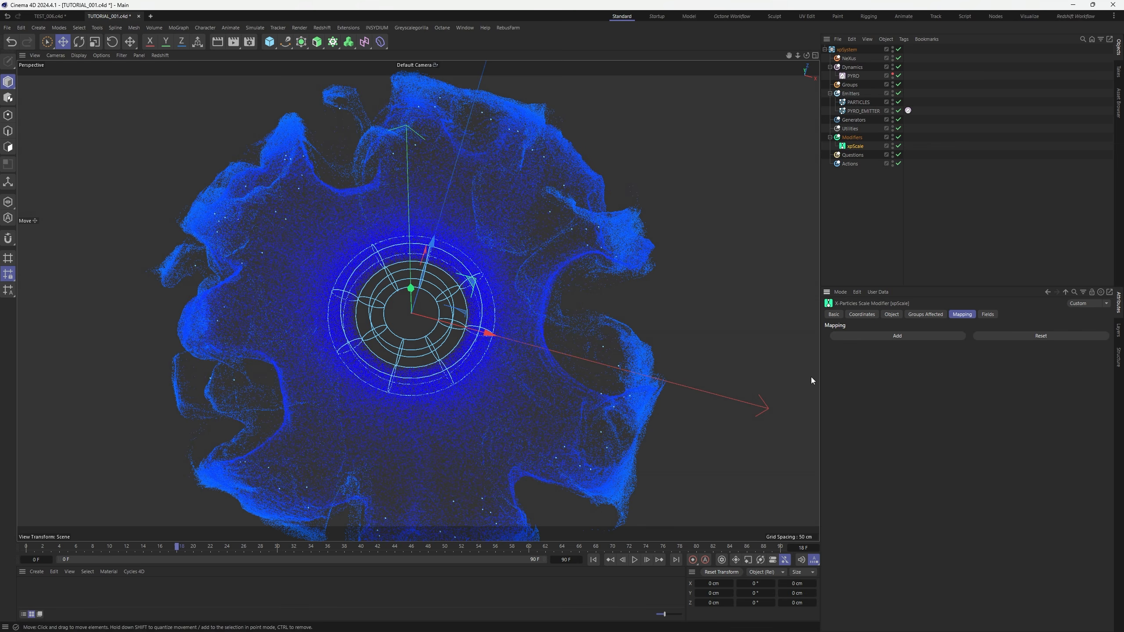
click(908, 335)
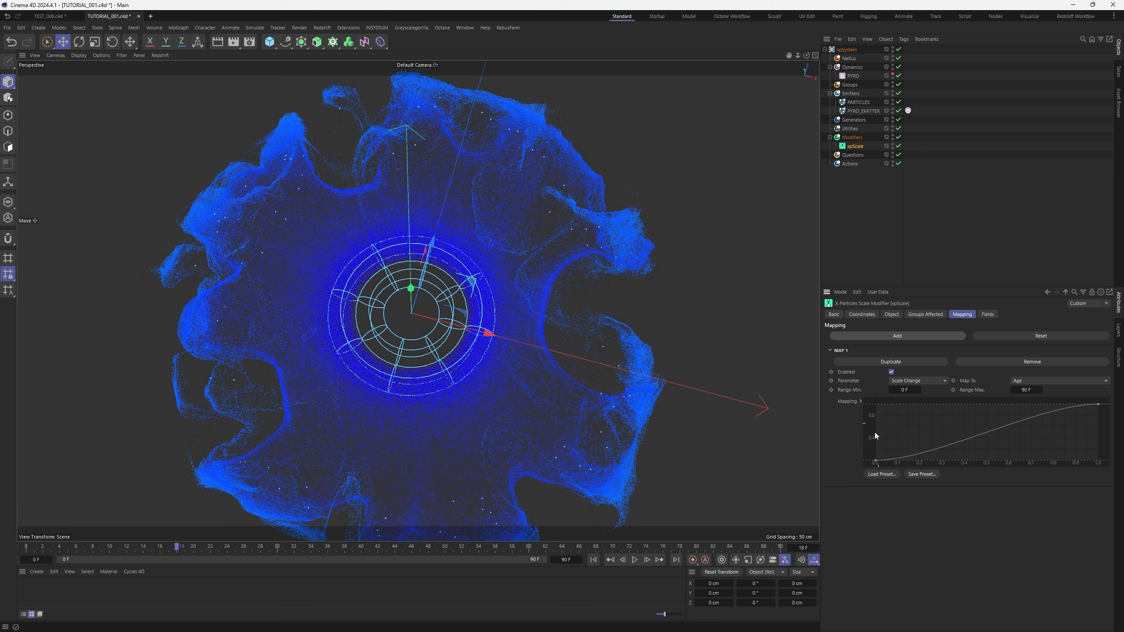
click(926, 381)
click(919, 469)
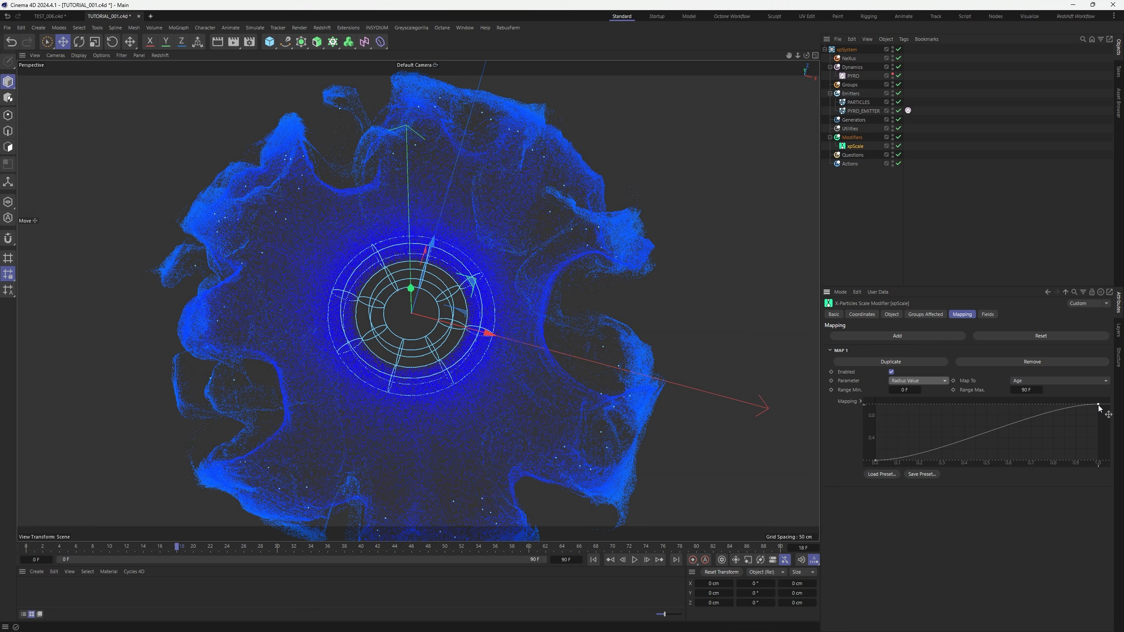
drag(1099, 405, 859, 405)
key(ctrl+z)
click(876, 461)
drag(920, 461, 906, 431)
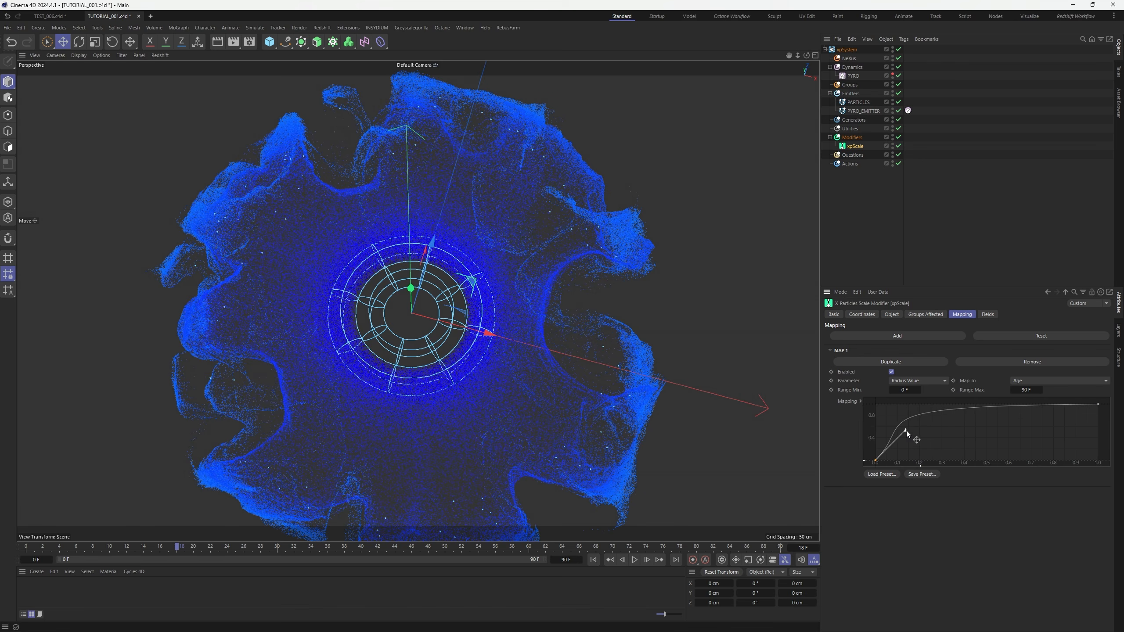
Set the PARTICLES emitter's Editor Display to Circle
click(863, 111)
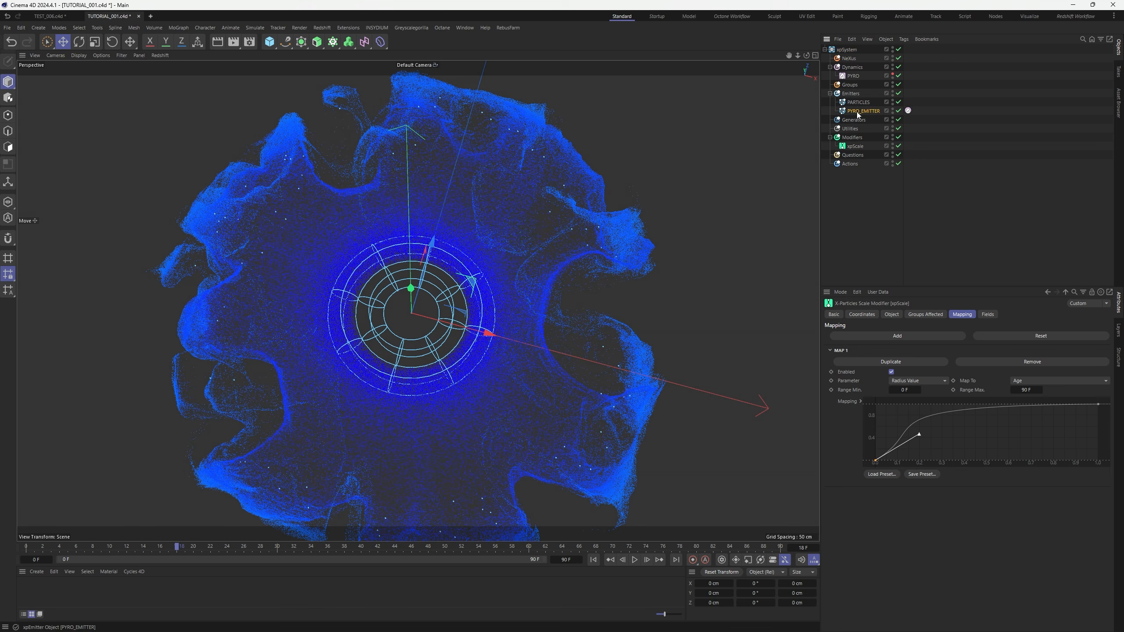
click(1011, 315)
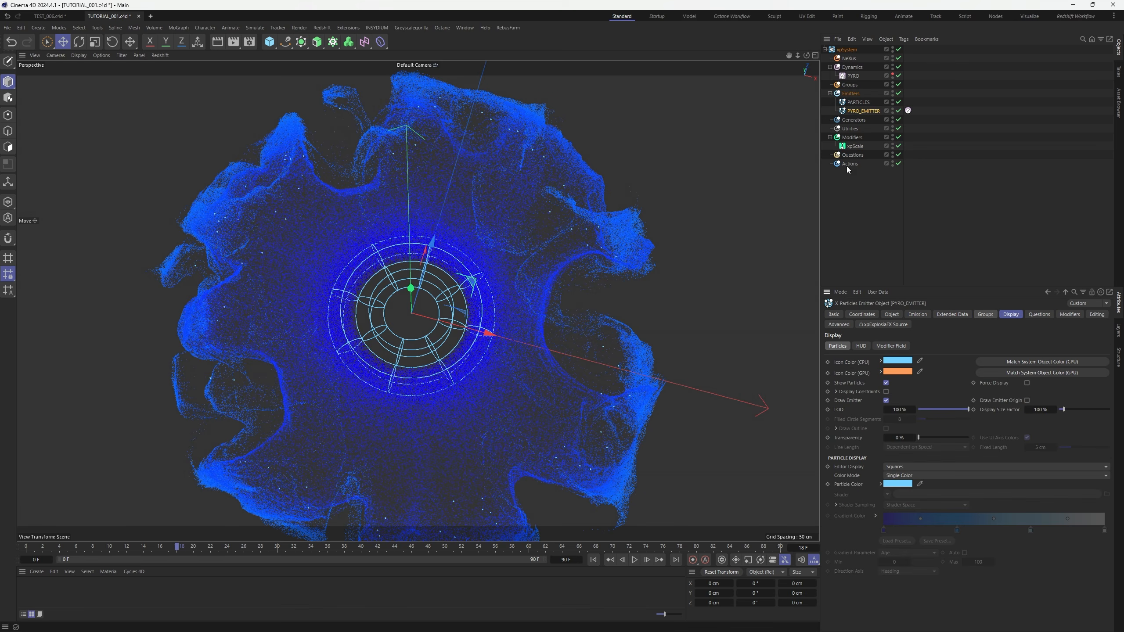
click(859, 102)
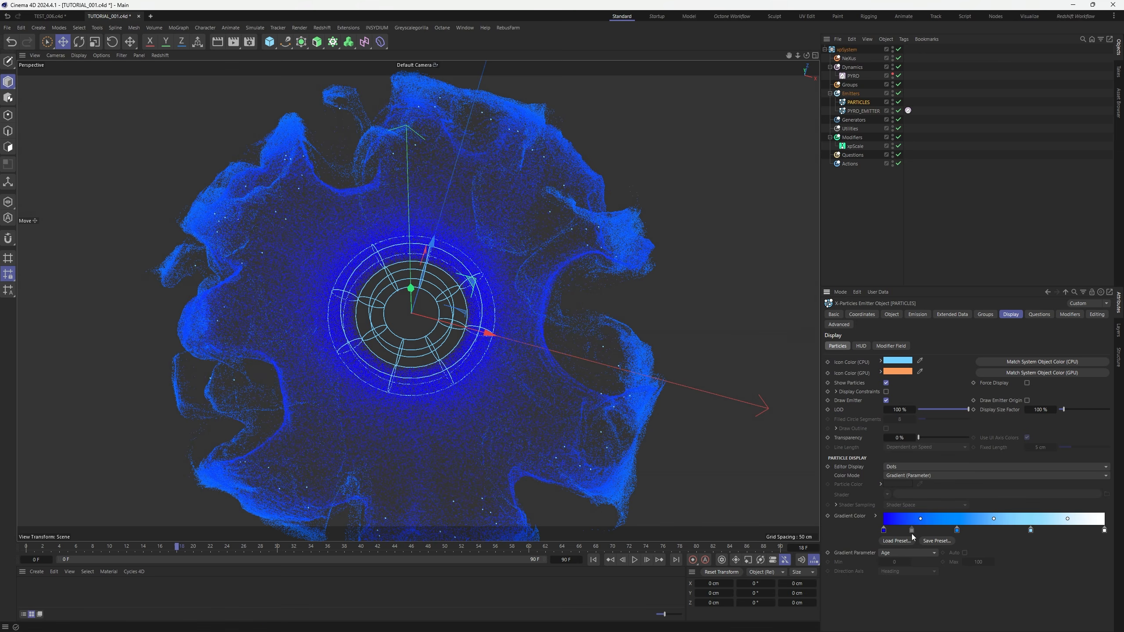
click(890, 467)
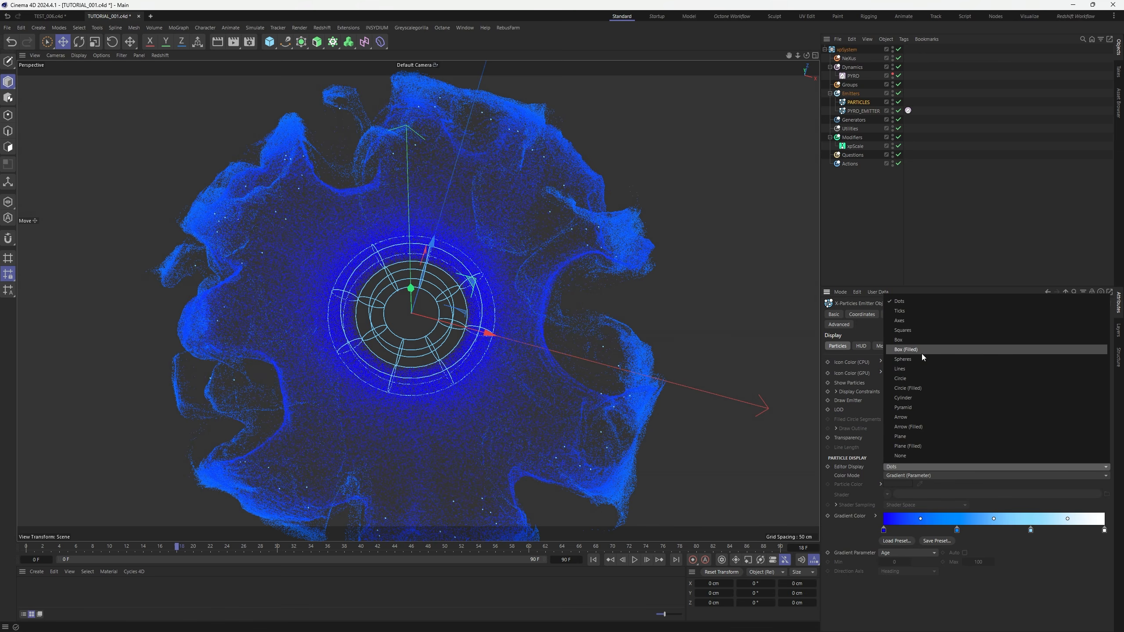
click(927, 378)
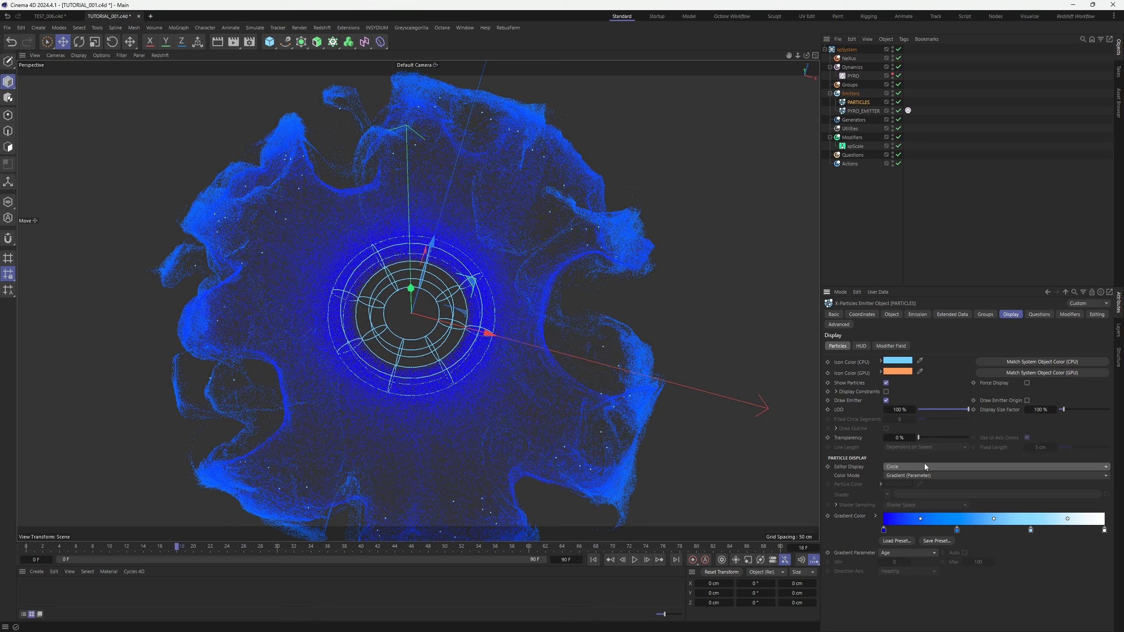
Set PARTICLES' Birthrate to 100000 and replay the simulation from the start
click(918, 312)
click(887, 421)
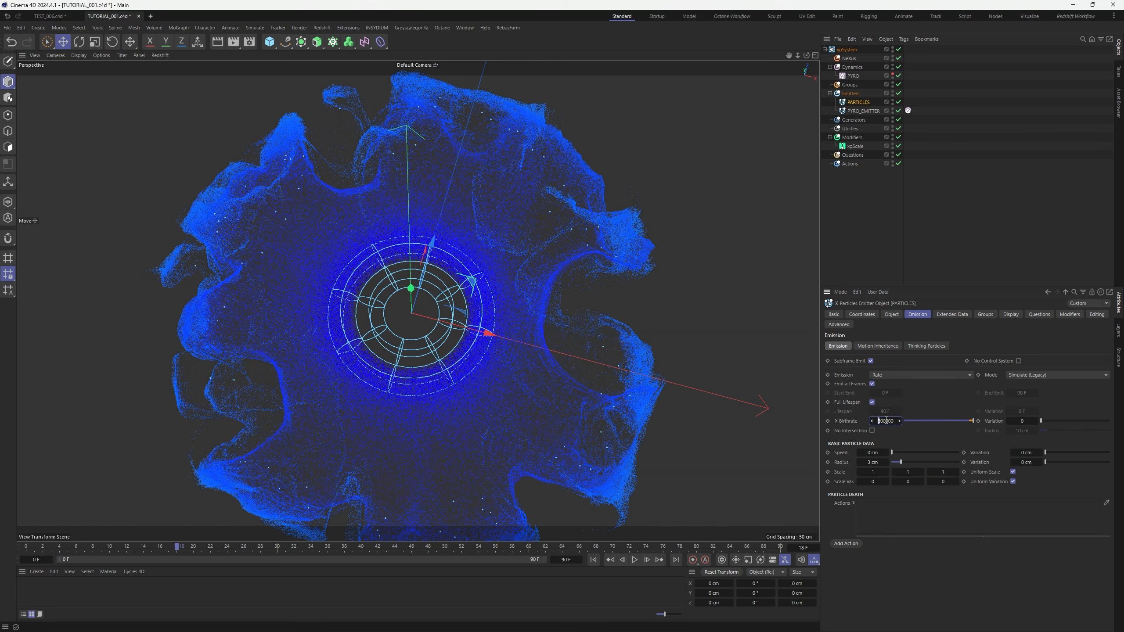
click(594, 560)
click(634, 562)
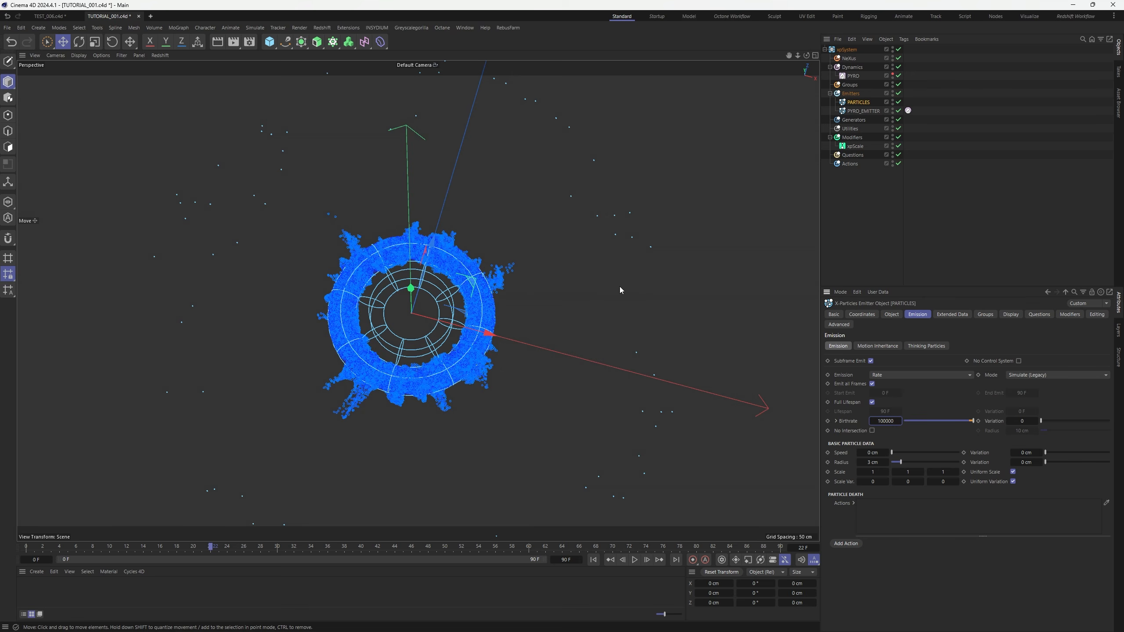
Add xpScale to PYRO_EMITTER's modifier list and replay the simulation to frame 20
click(862, 111)
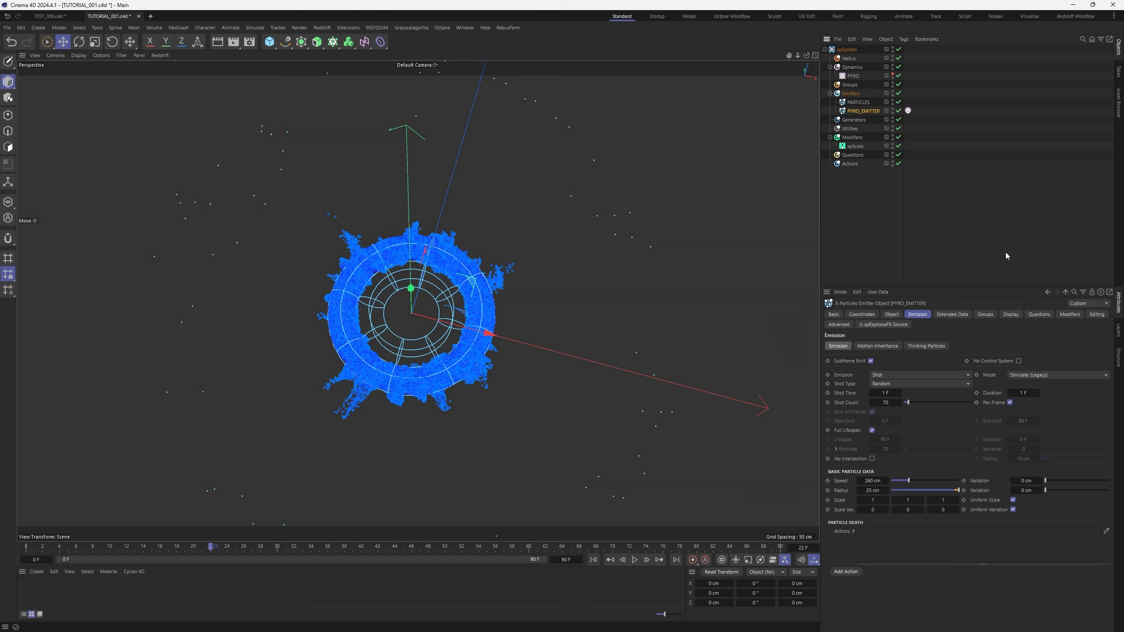
click(1081, 318)
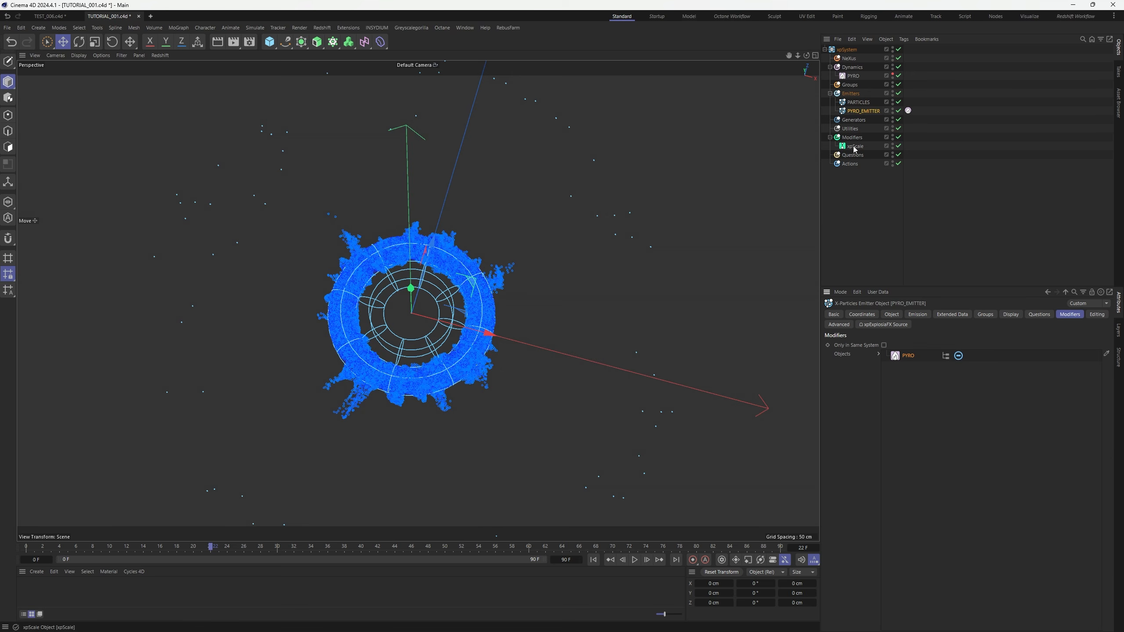
drag(855, 149, 938, 460)
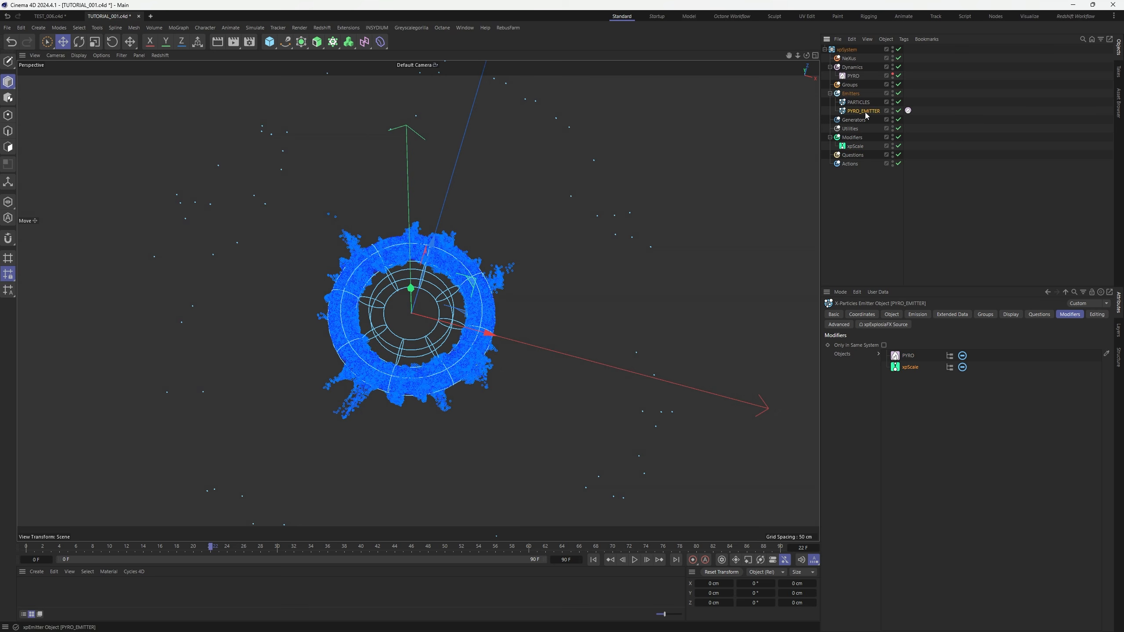
click(890, 200)
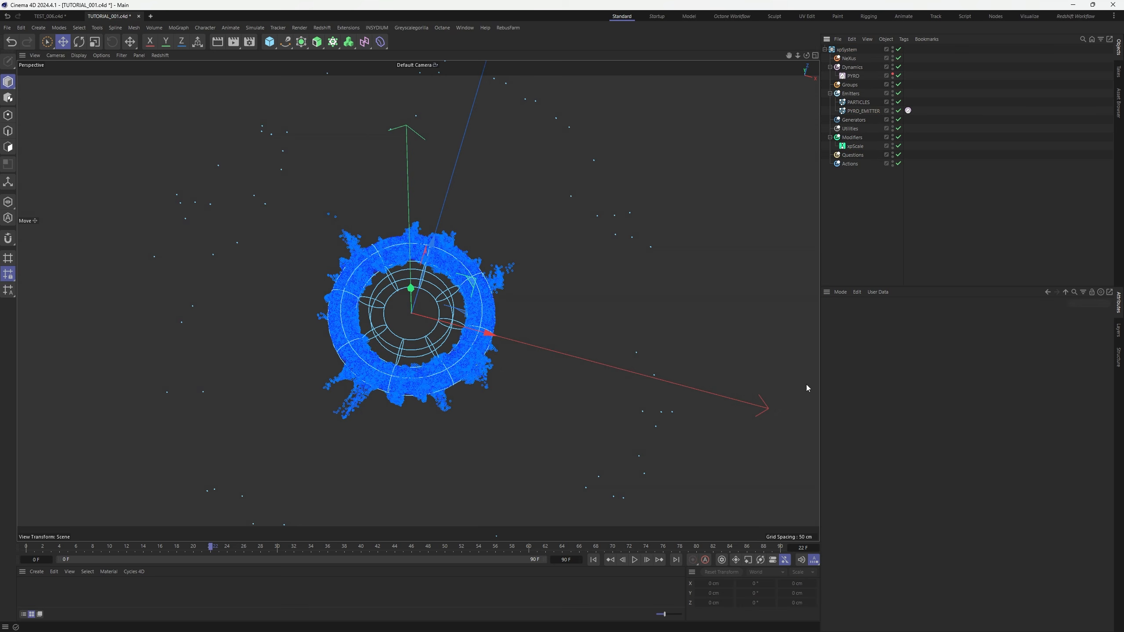
click(594, 560)
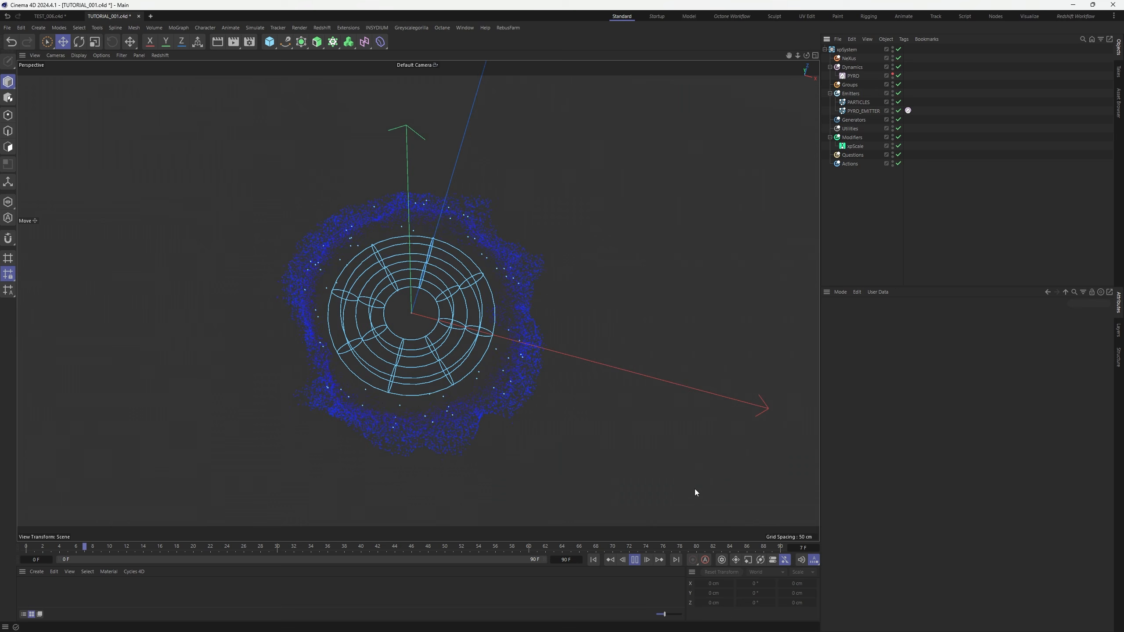
click(635, 560)
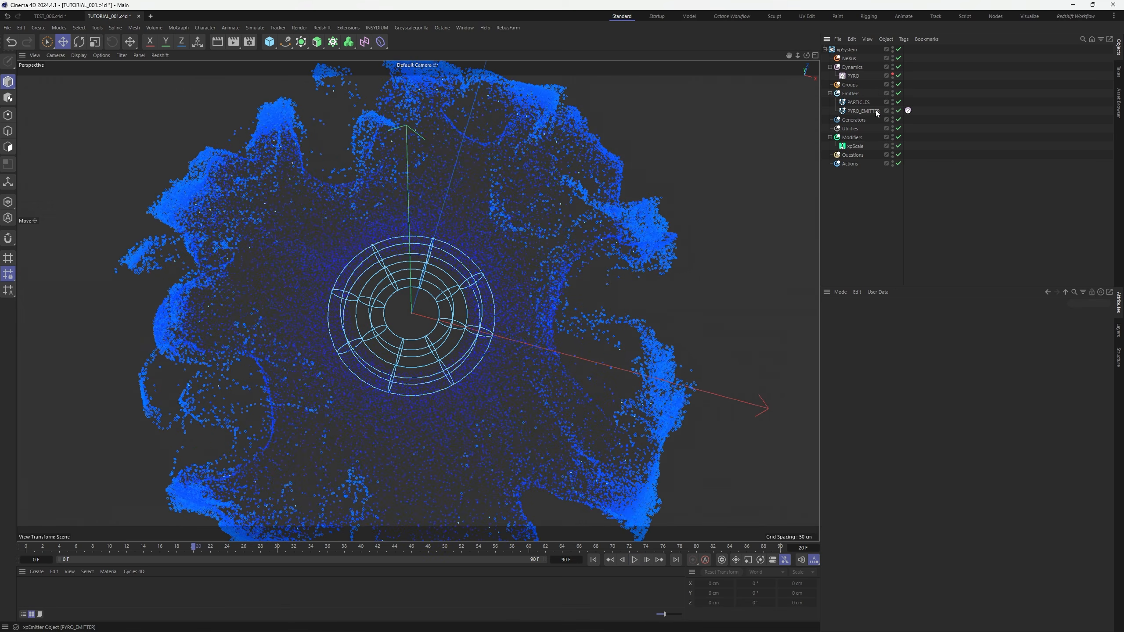
Flatten xpScale's mapping curve so particles reach full size early, then disable xpScale
click(853, 138)
click(855, 146)
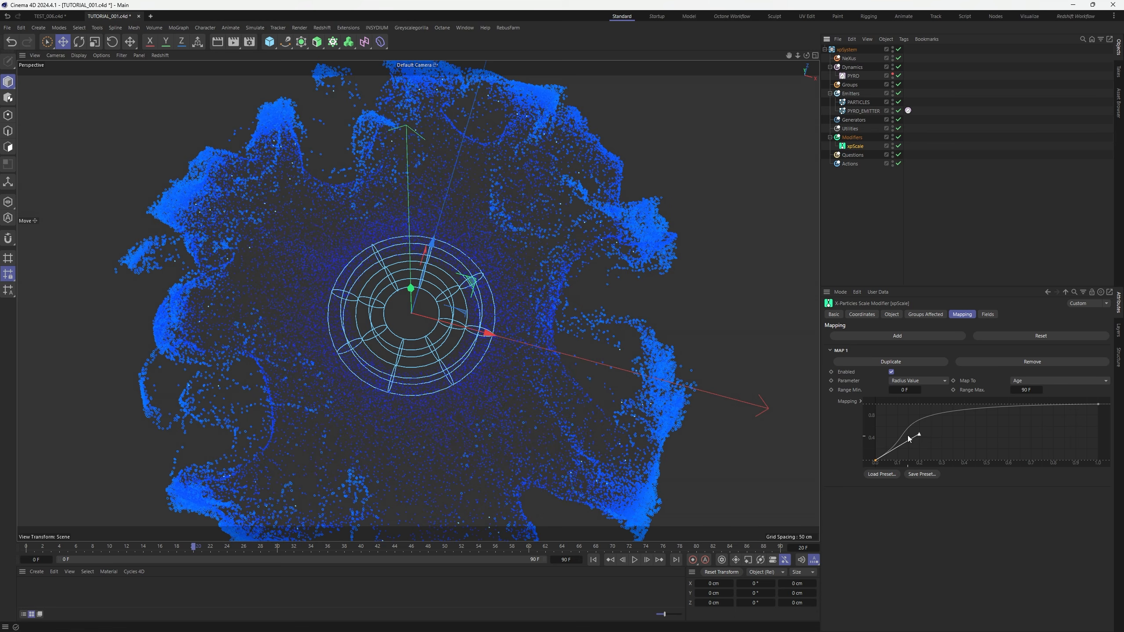
drag(908, 435, 901, 448)
drag(1100, 407, 1043, 400)
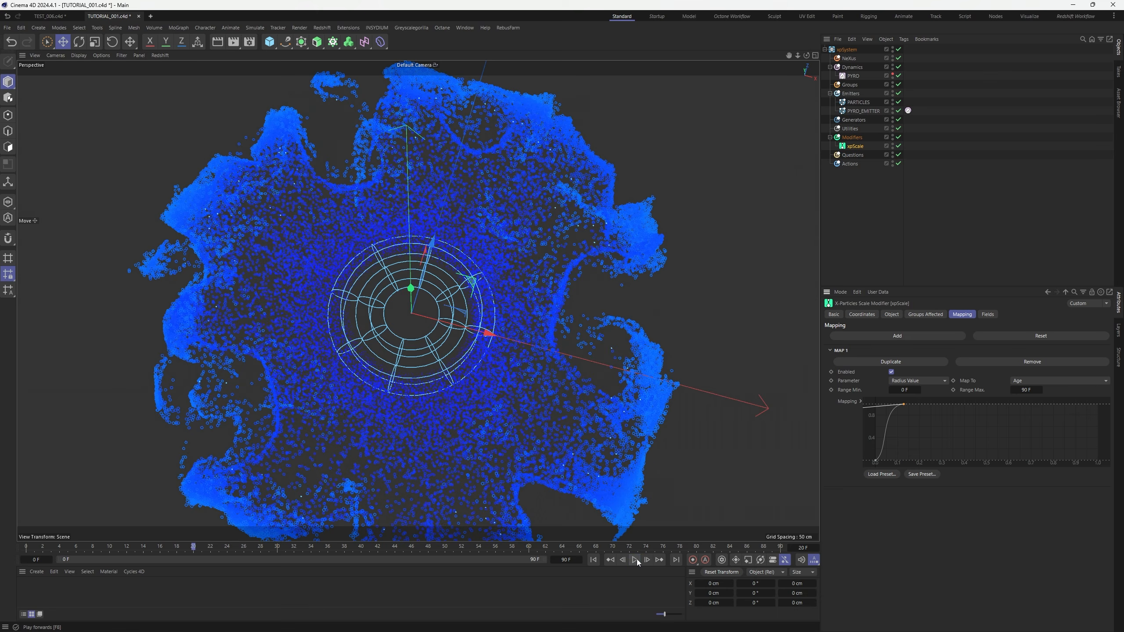
click(634, 560)
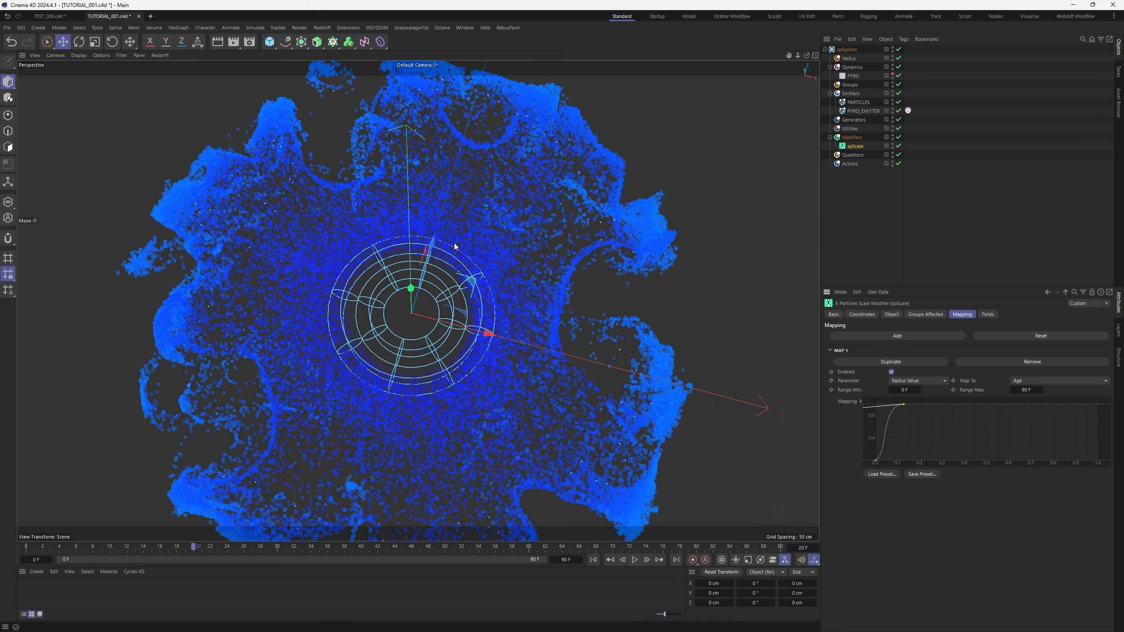
click(900, 204)
click(898, 146)
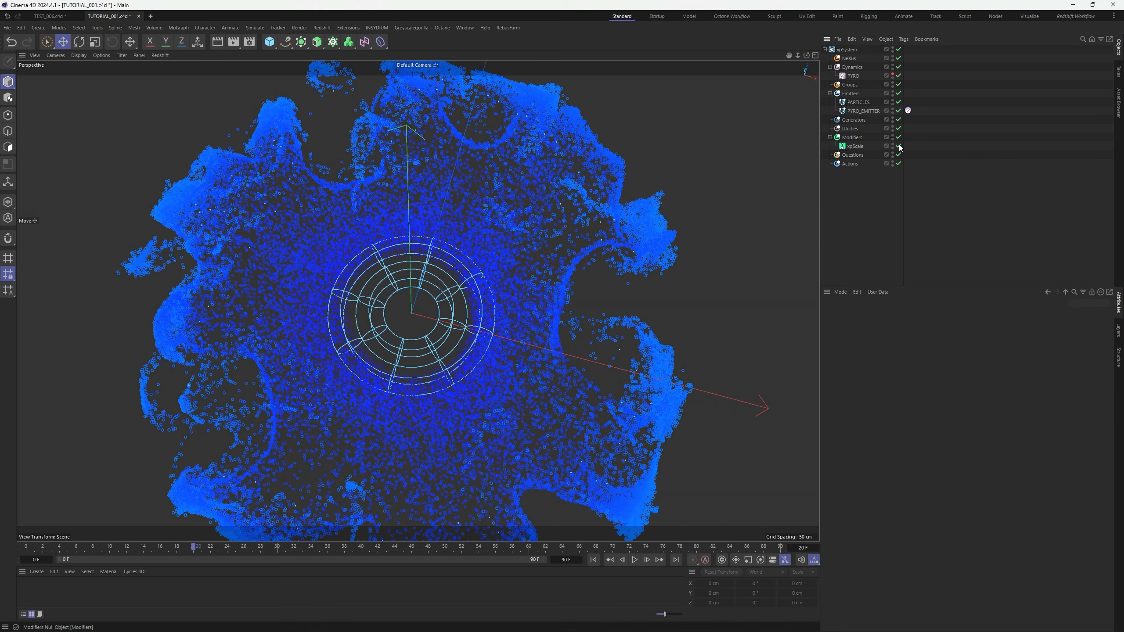
Switch the PARTICLES emitter's Editor Display to Dots and replay the simulation
click(593, 561)
click(635, 560)
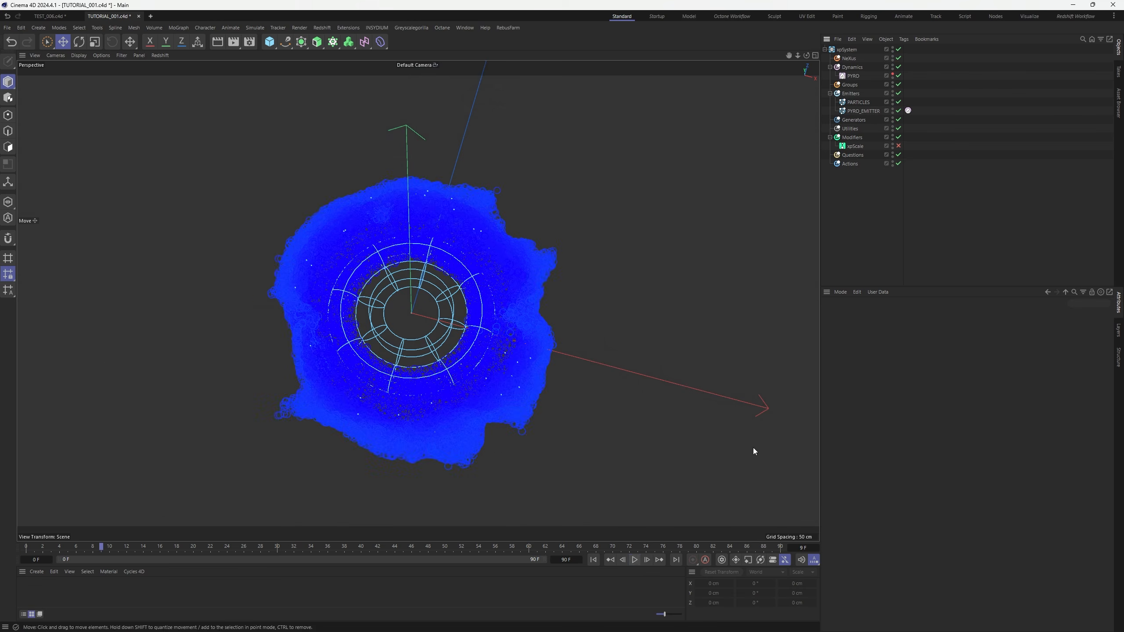
click(859, 103)
click(1011, 314)
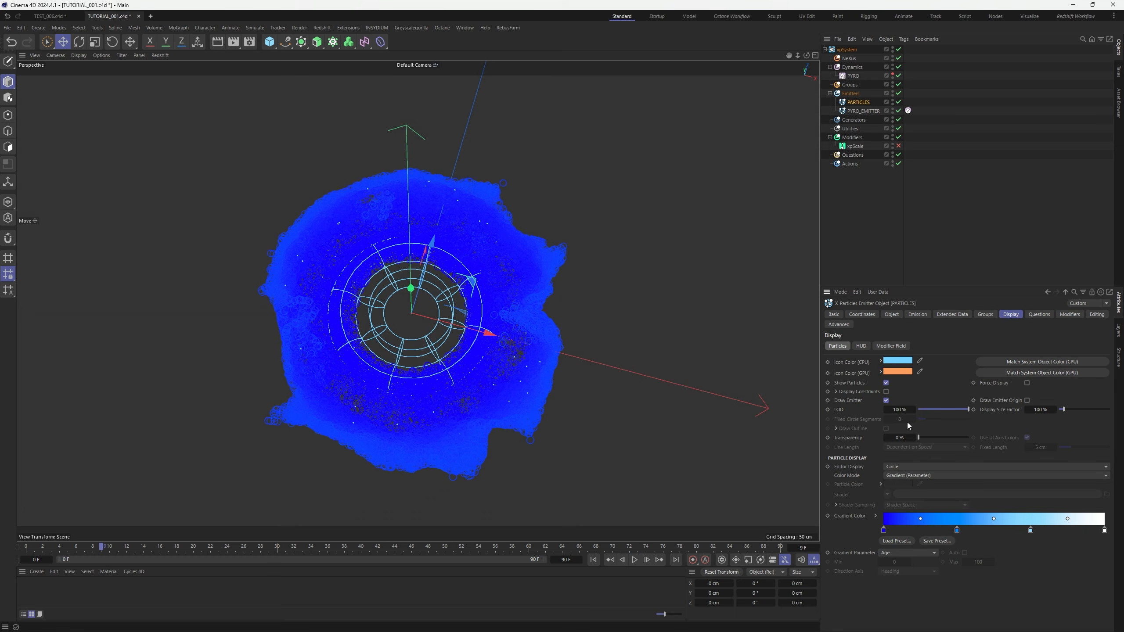
click(892, 468)
click(908, 306)
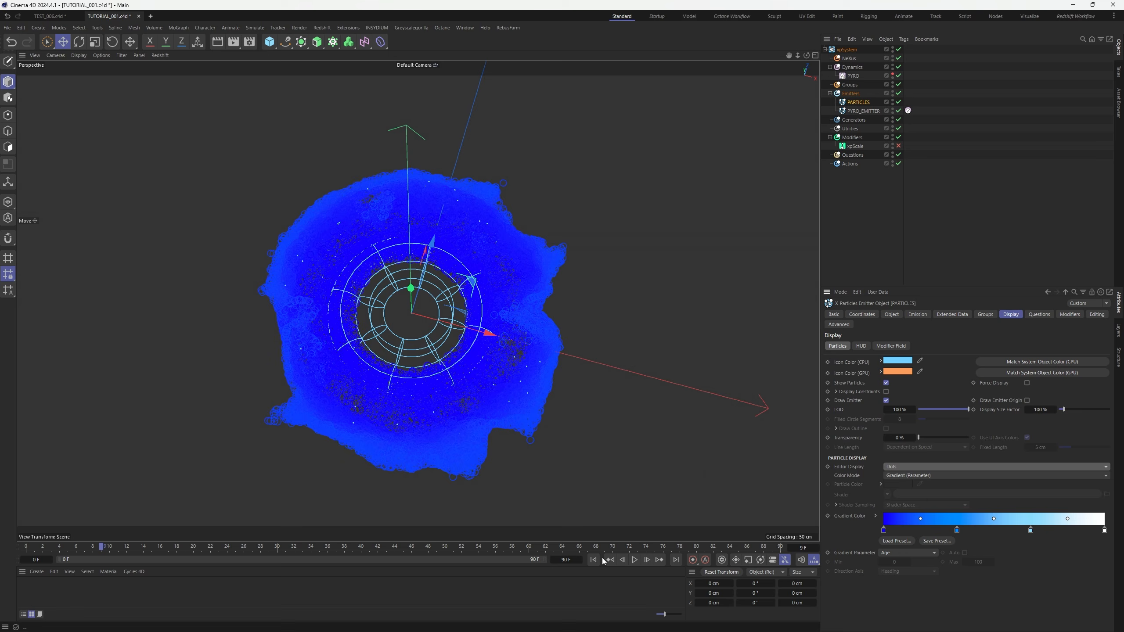
click(593, 561)
click(635, 561)
Duplicate PARTICLES as PARTICLES.1 and disable the original PARTICLES emitter
click(917, 315)
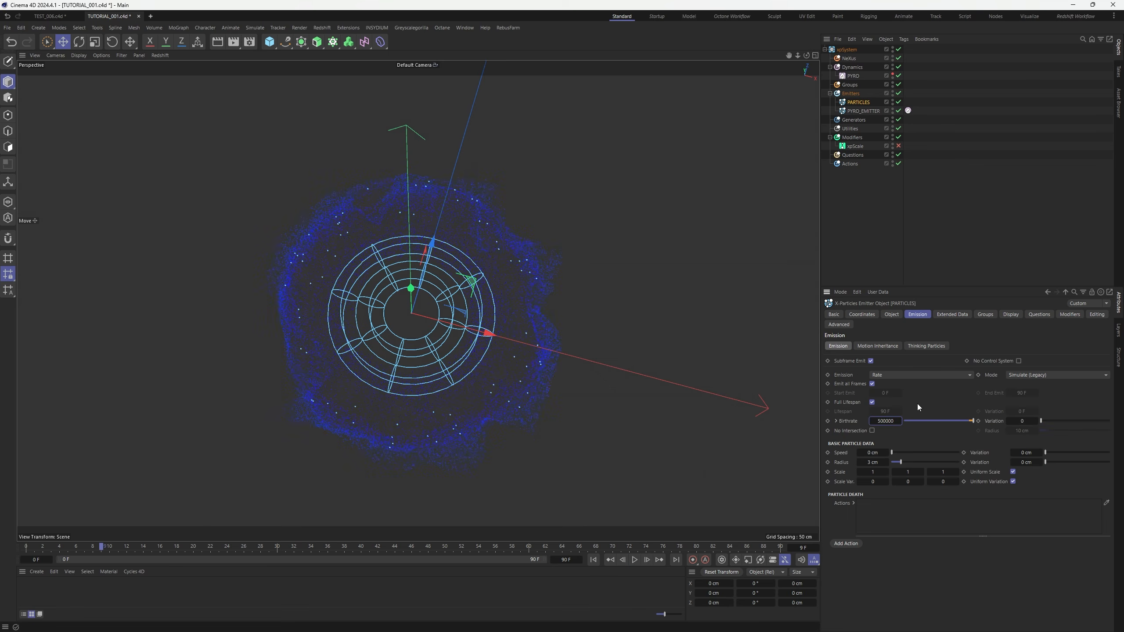
click(892, 315)
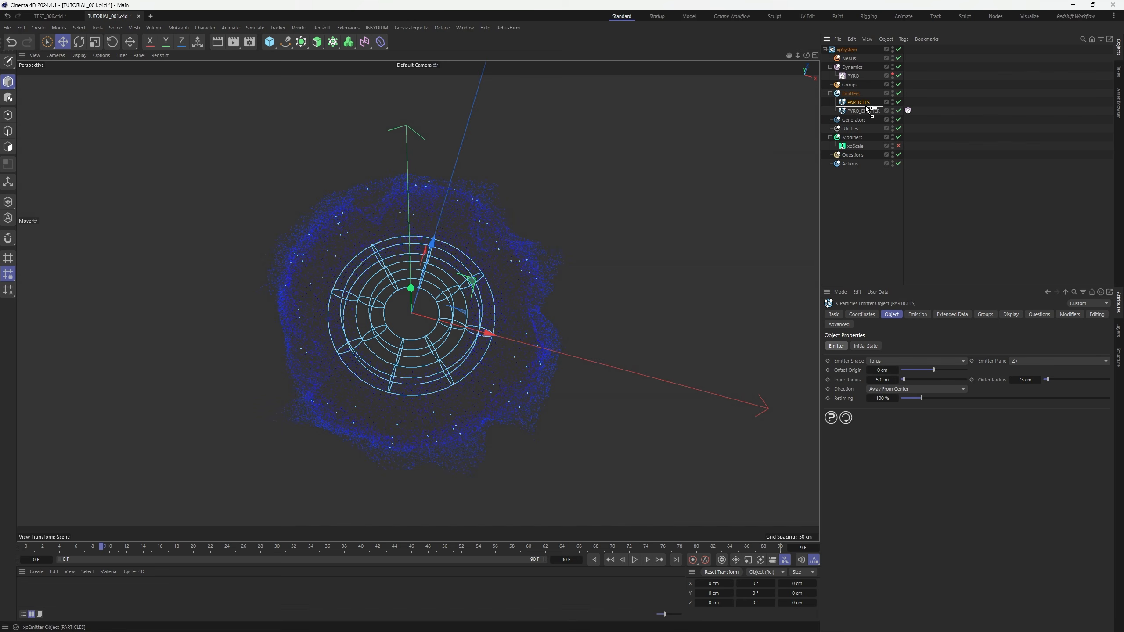
ctrl+drag(866, 106, 866, 106)
click(901, 103)
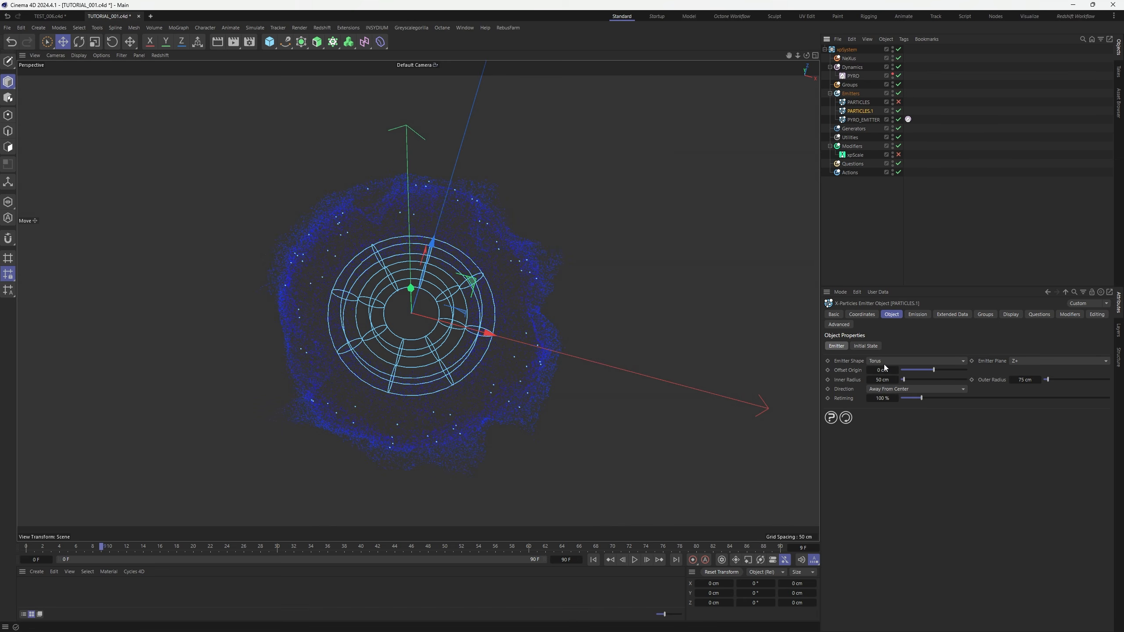
Change PARTICLES.1's emitter shape to Cylinder, keeping Radial emission direction
click(884, 366)
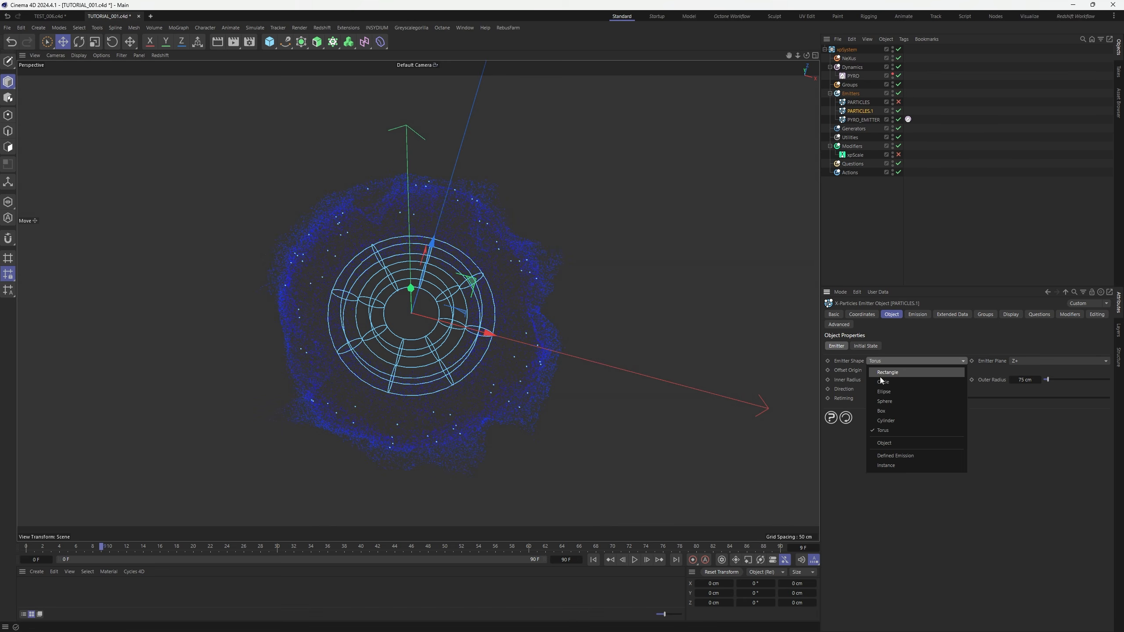
click(878, 430)
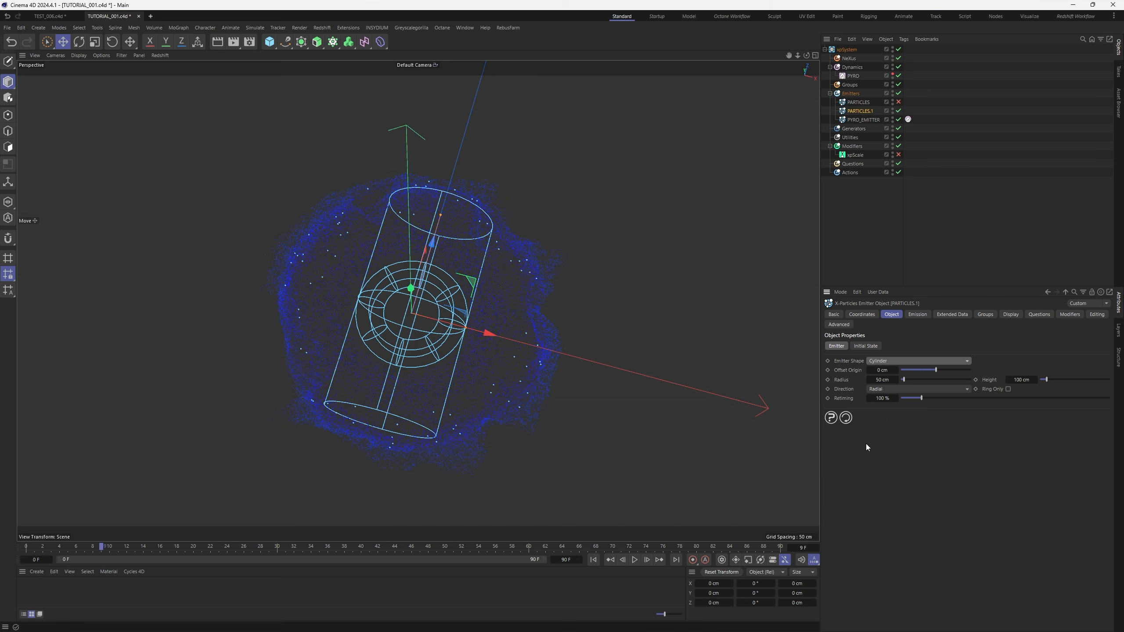
click(881, 390)
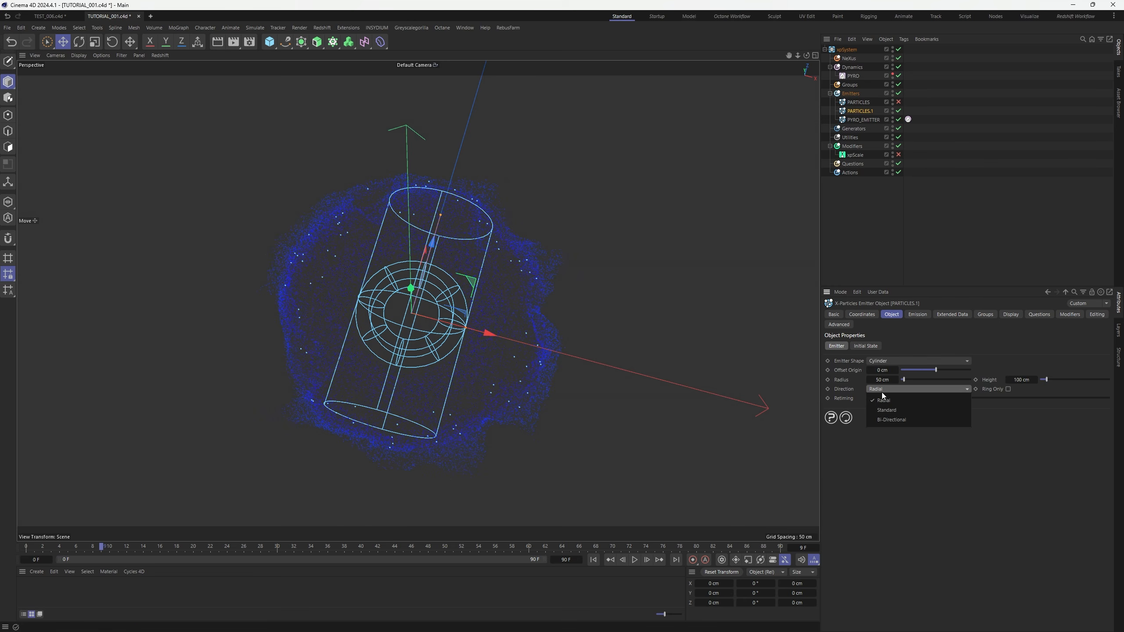
click(881, 393)
Rotate the cylinder emitter 90° and shorten it into a thin disc in Right view
key(r)
drag(415, 291, 384, 380)
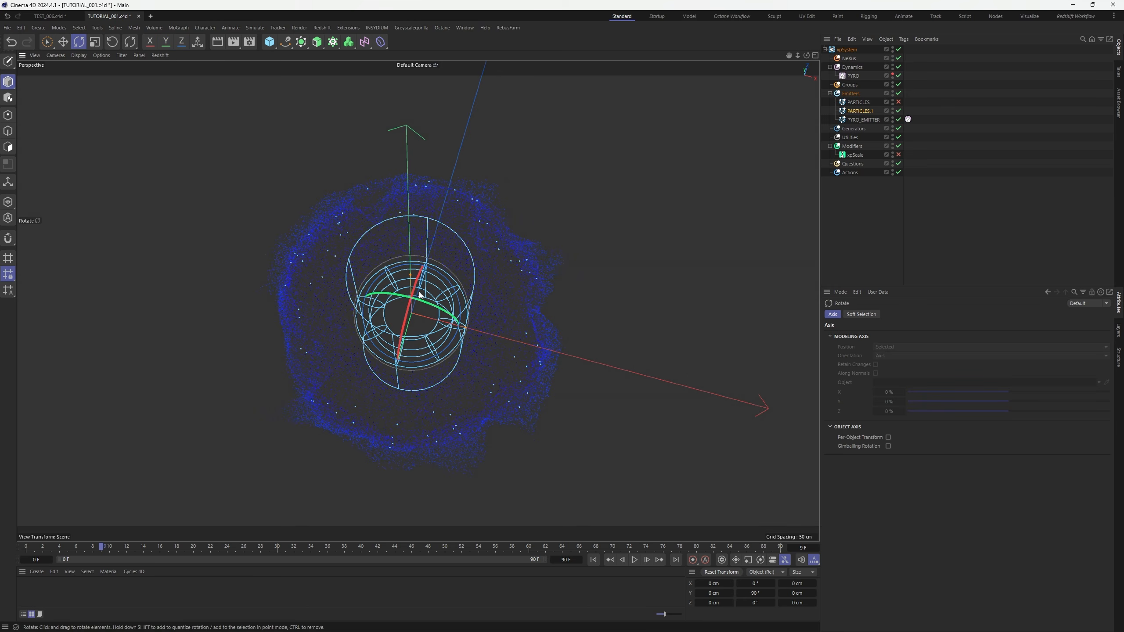
key(F3)
drag(417, 223, 424, 291)
key(F1)
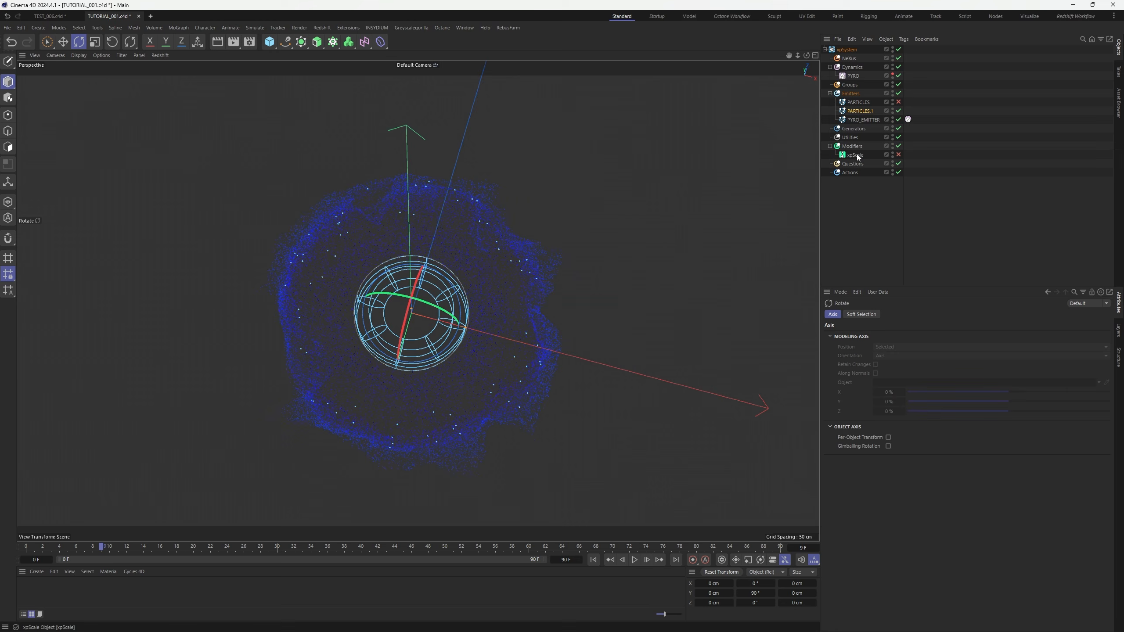
Replay the burst with PYRO_EMITTER disabled, then again with it re-enabled
click(593, 560)
click(899, 119)
click(635, 560)
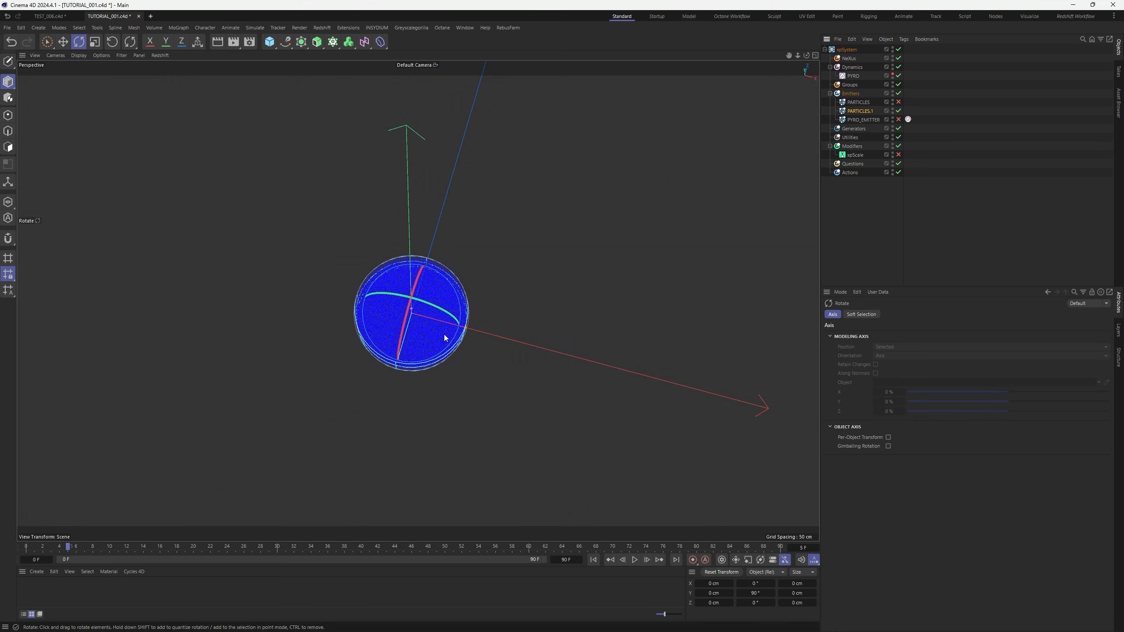
click(594, 560)
click(898, 119)
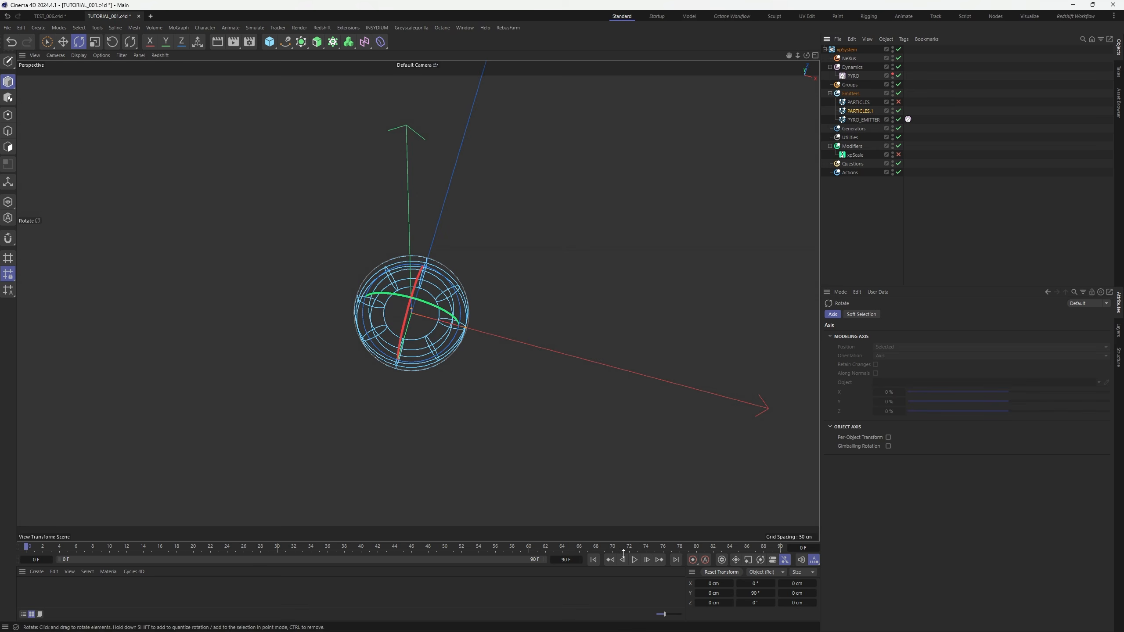
click(634, 560)
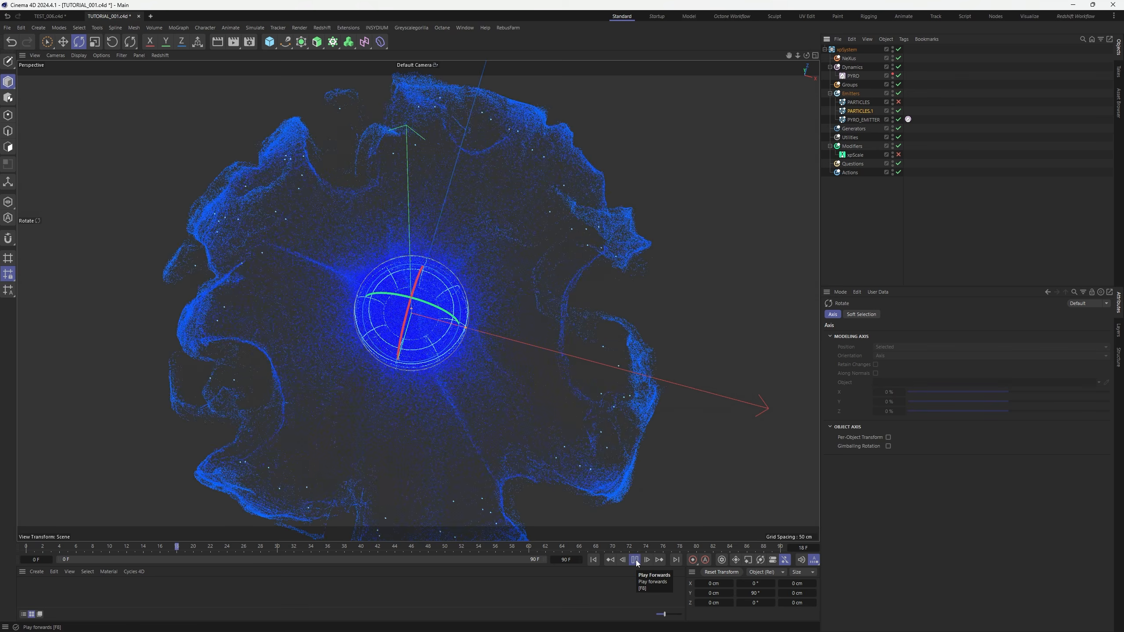
Check PARTICLES.1's 500000 Birthrate and orbit to view the cloud from above
click(635, 560)
click(860, 111)
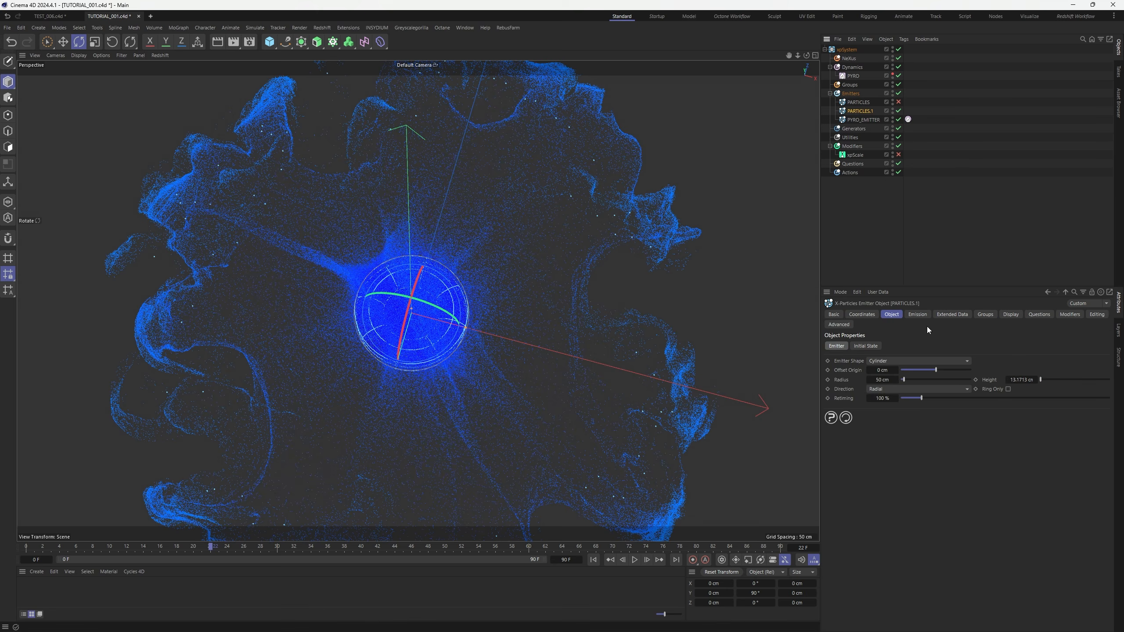
click(918, 314)
double_click(885, 421)
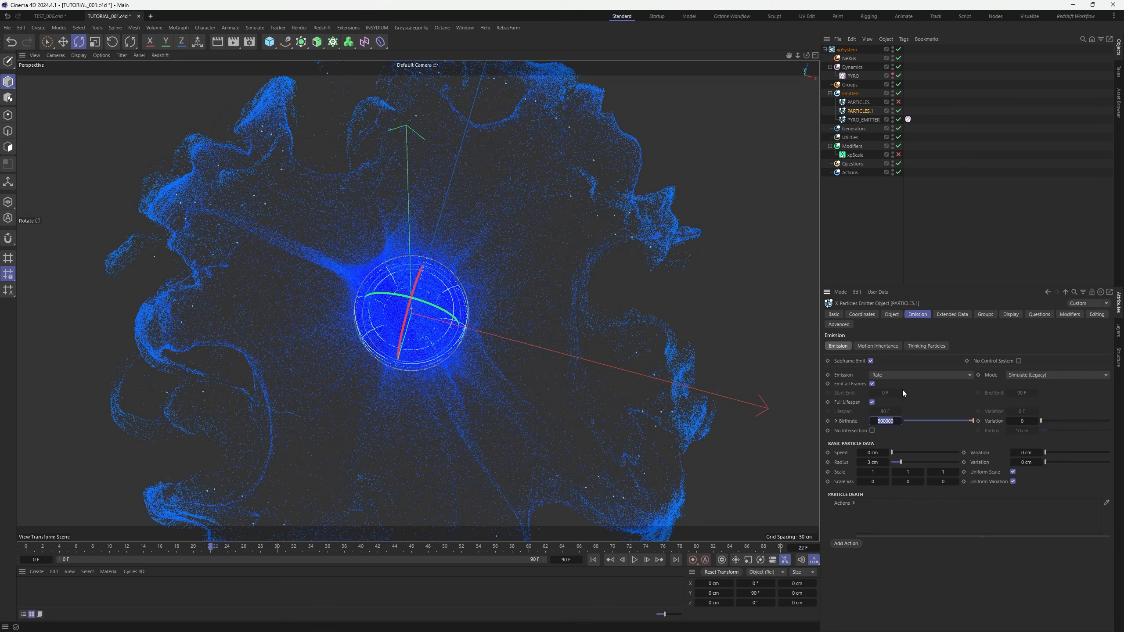
scroll(440, 352, down, 3)
alt+drag(439, 351, 439, 377)
alt+right_drag(445, 312, 496, 261)
alt+drag(452, 321, 448, 291)
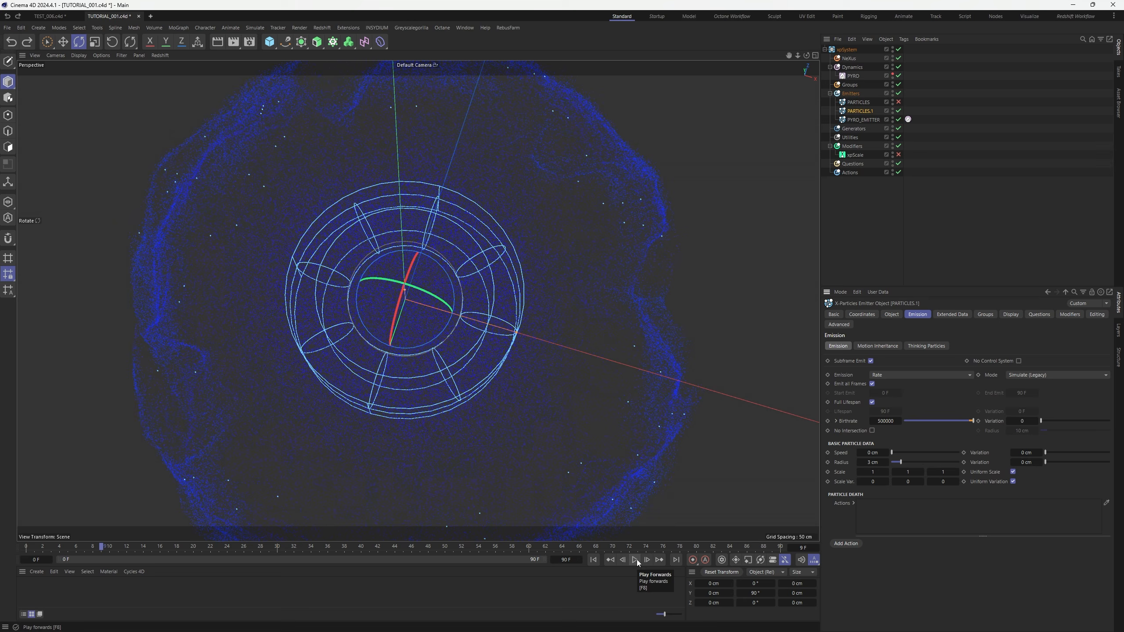
Replay the burst to frame 18, then check 30 FPS in Project settings via Ctrl+D
click(594, 560)
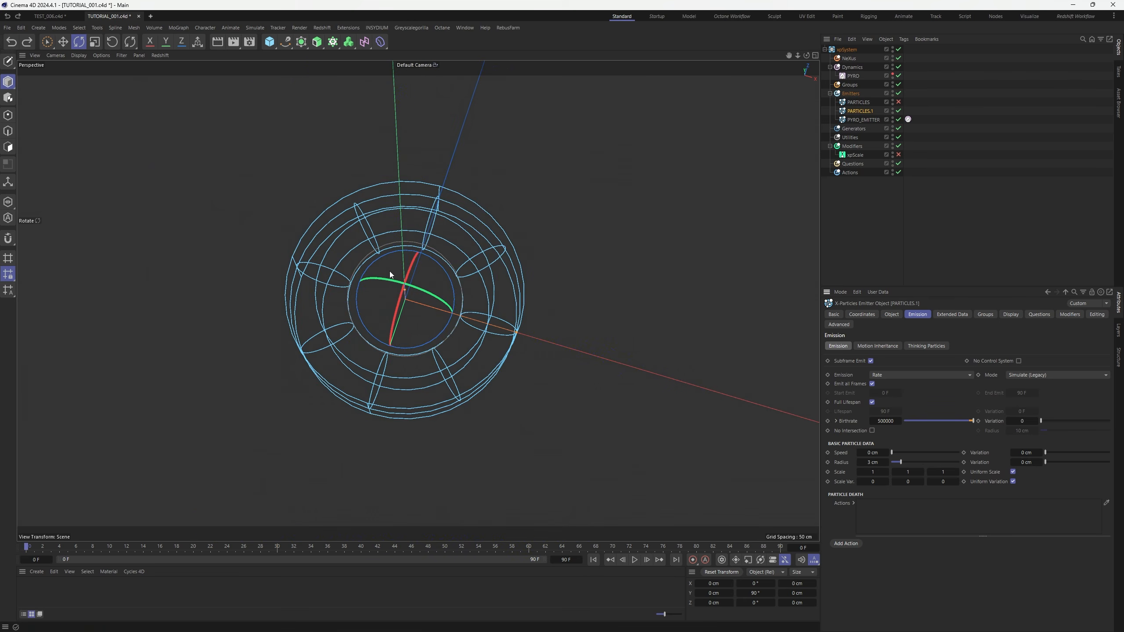
scroll(390, 271, down, 3)
click(635, 560)
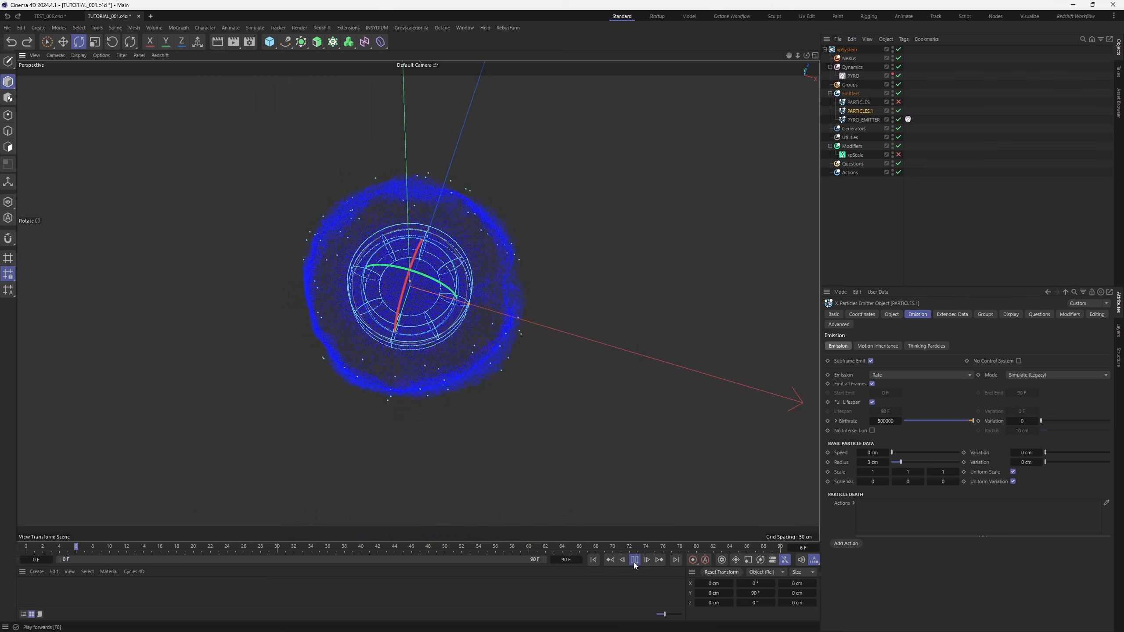
click(635, 566)
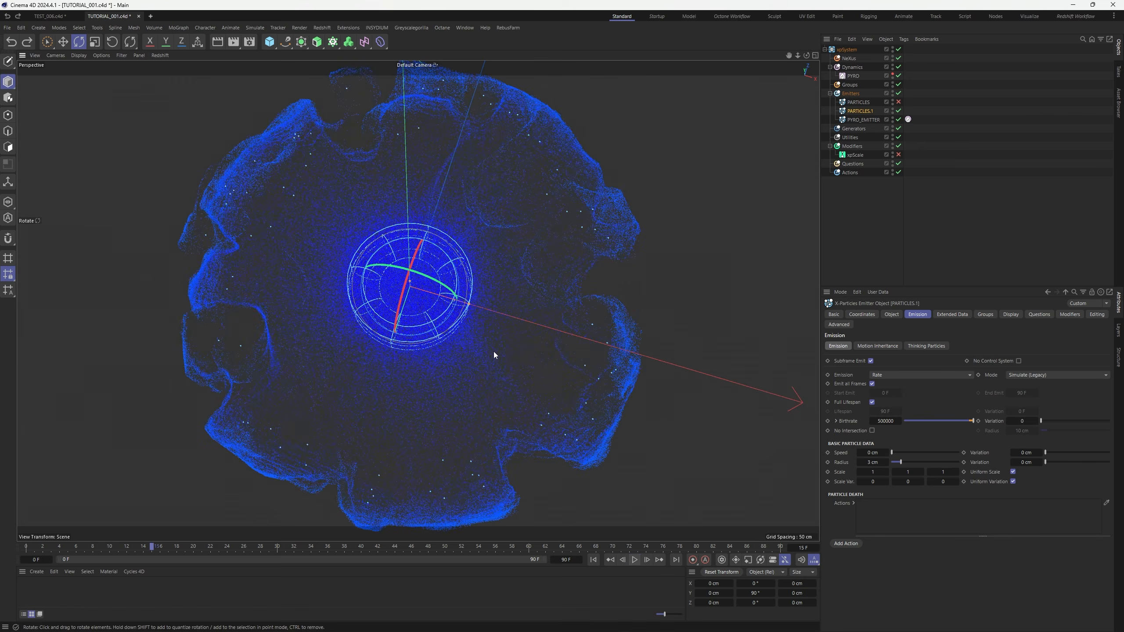
scroll(432, 311, down, 3)
alt+drag(425, 289, 426, 269)
click(635, 562)
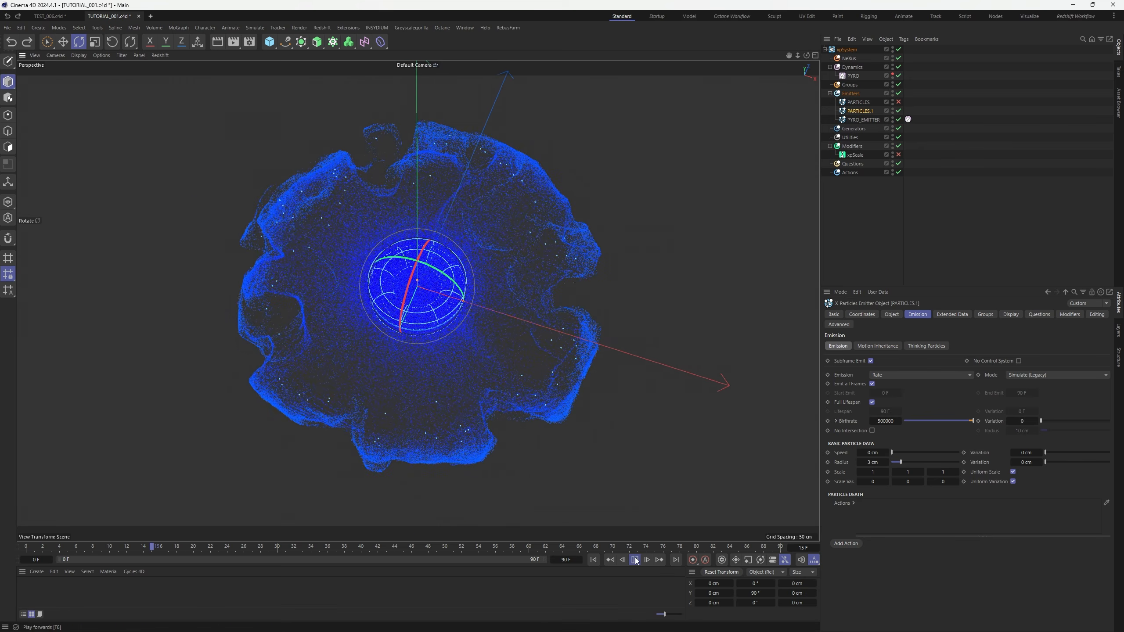
click(635, 562)
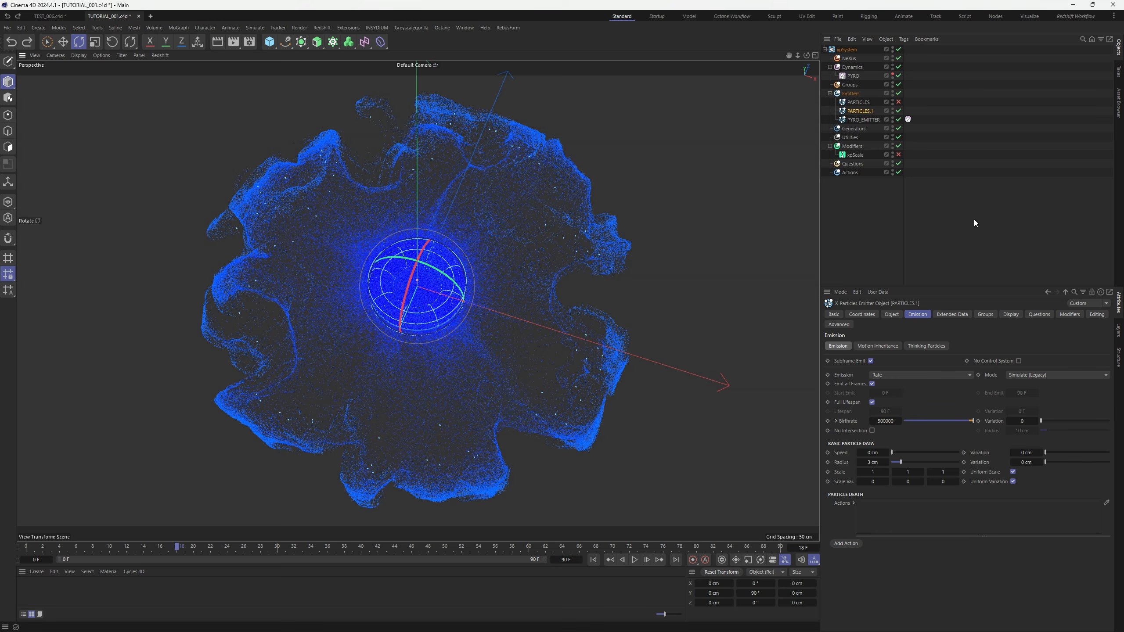
key(ctrl+d)
click(882, 370)
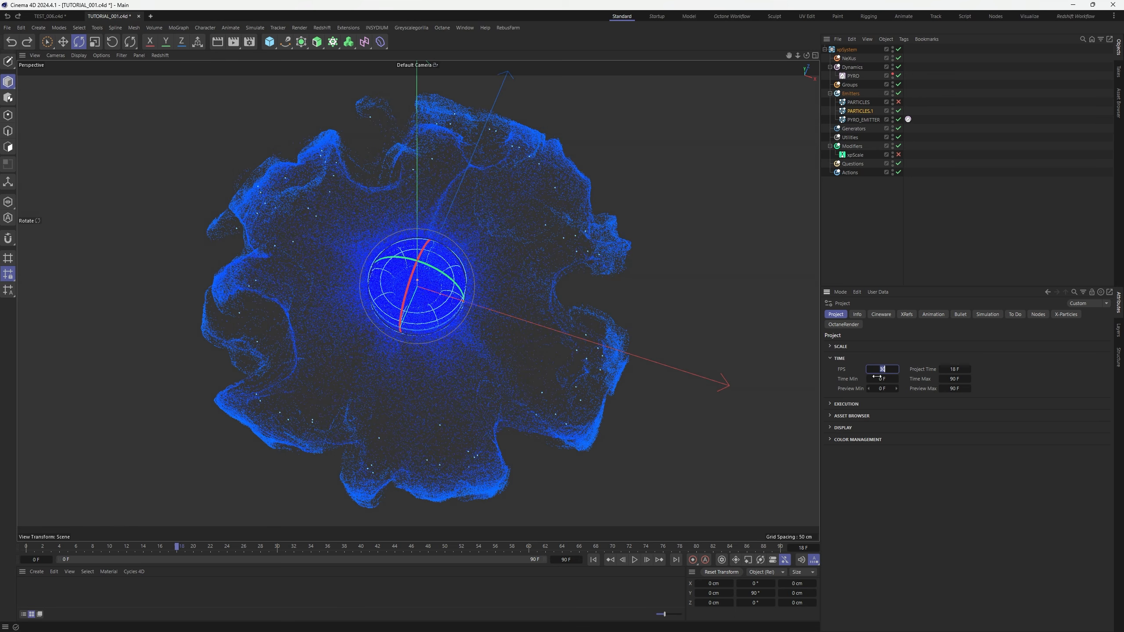
Confirm the 30 FPS frame rate and replay the particle burst from the start
click(844, 370)
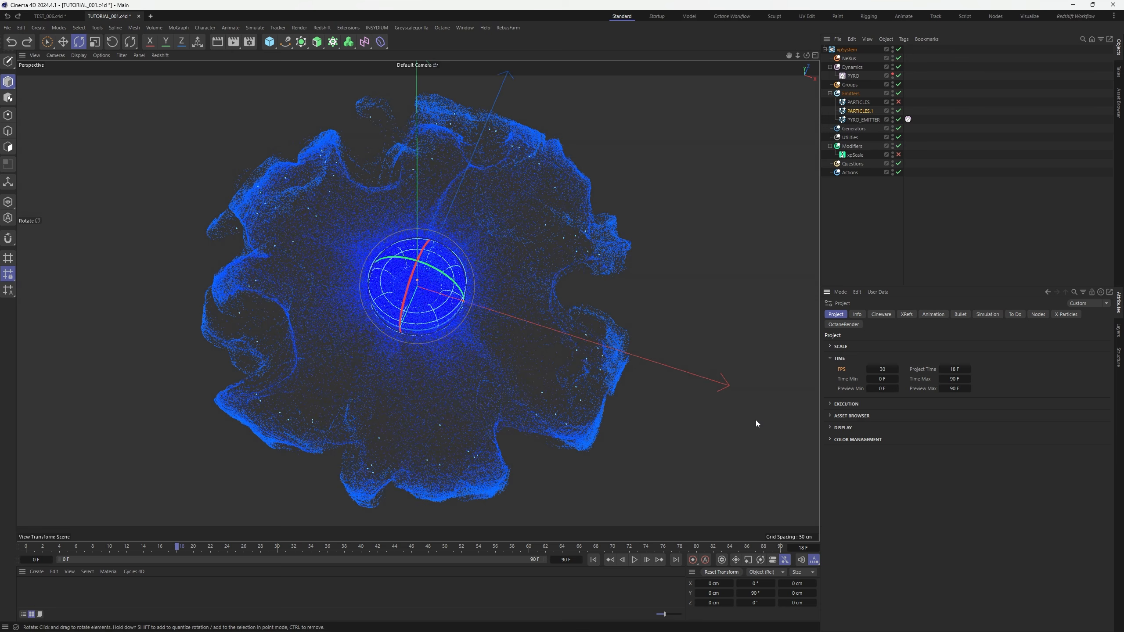
click(1017, 231)
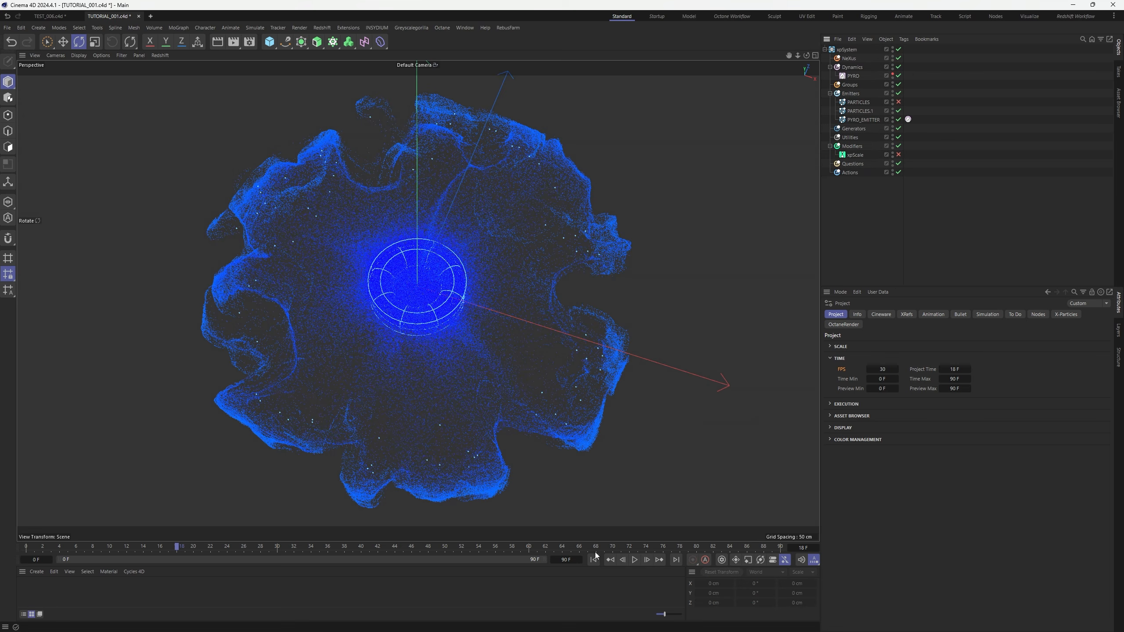
click(595, 560)
click(635, 560)
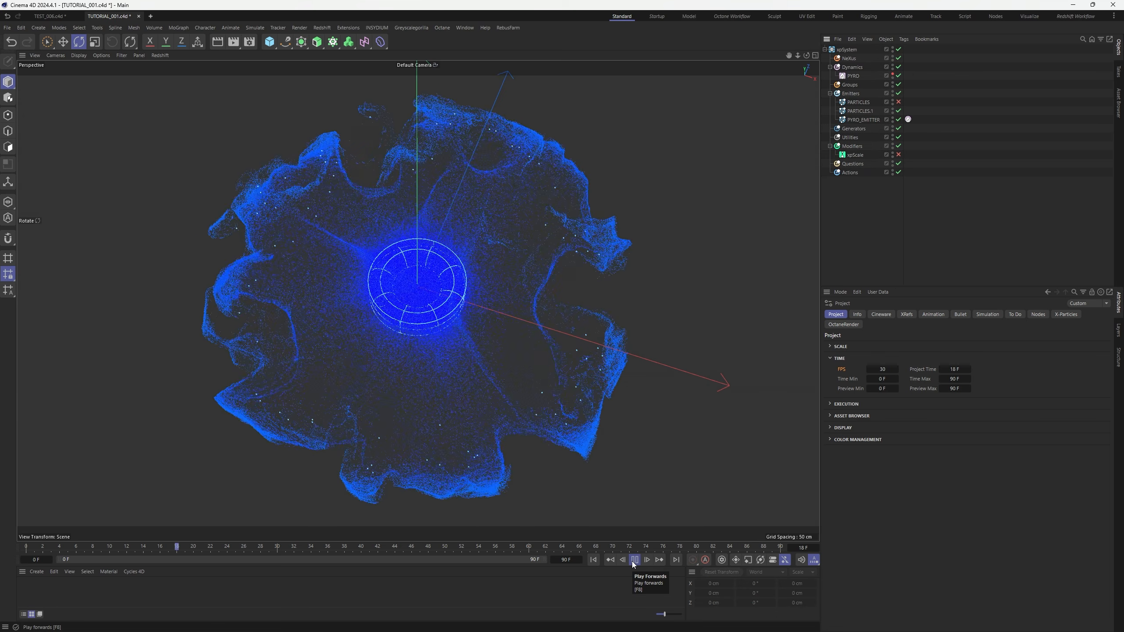
click(634, 560)
Select PARTICLES.1, review its emission and shape settings, and delete it
click(863, 111)
click(903, 375)
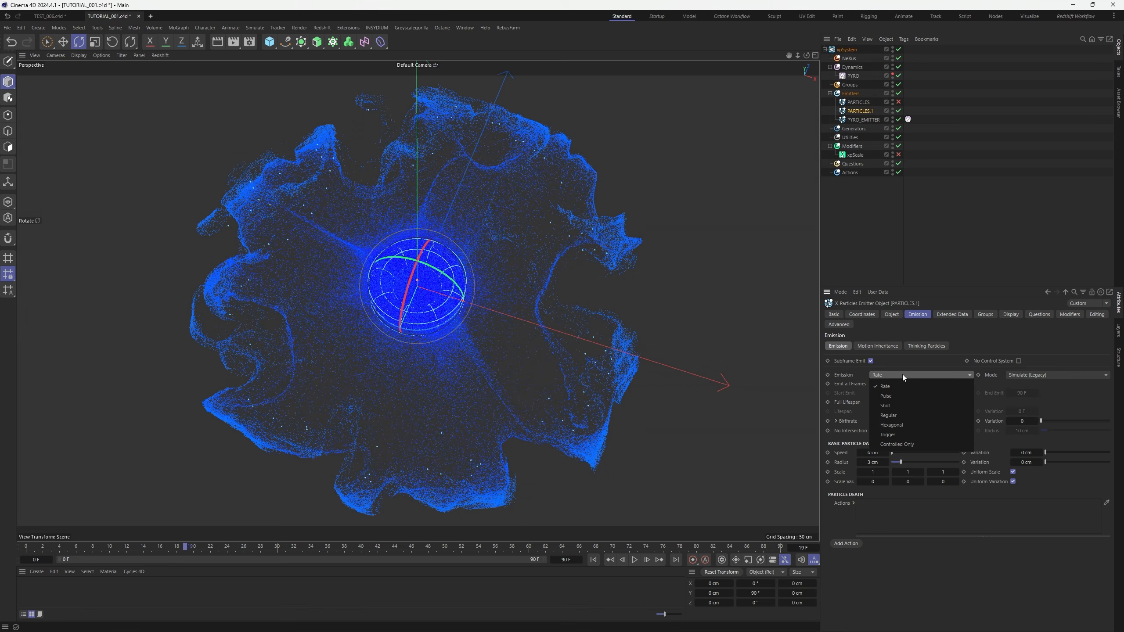
click(896, 313)
click(896, 313)
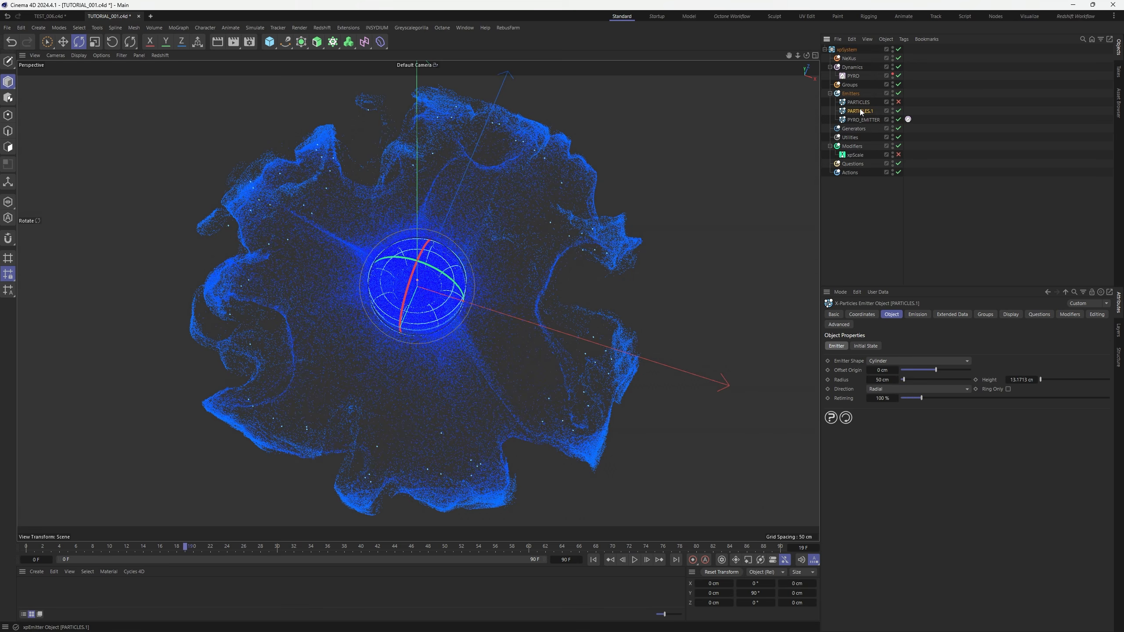
key(Delete)
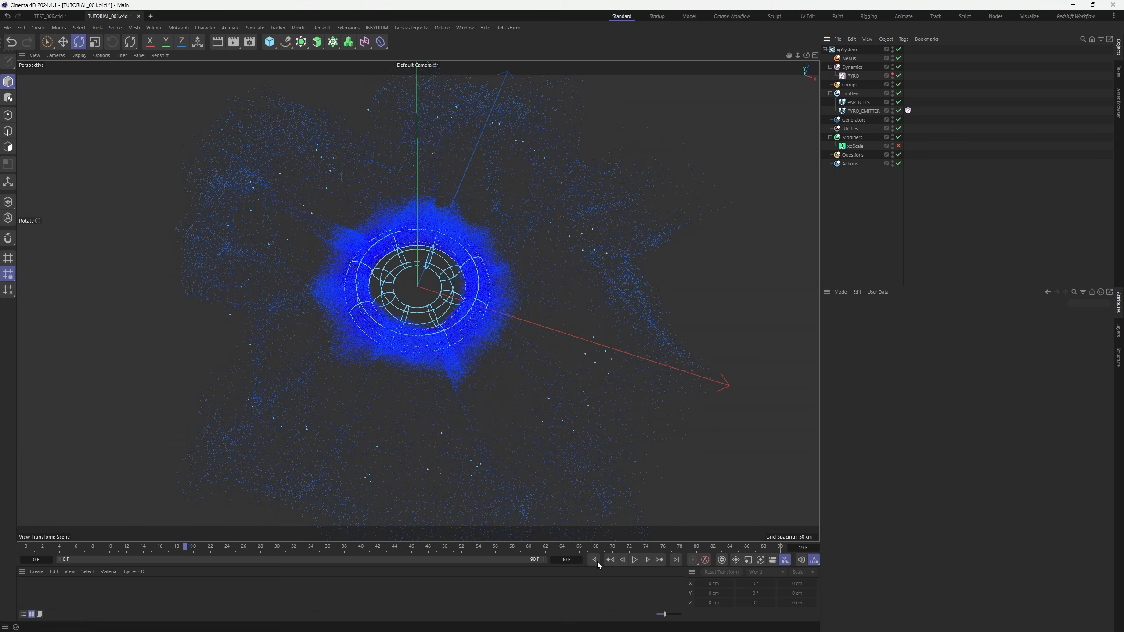
Replay the burst without the PARTICLES.1 emitter
click(594, 561)
click(636, 560)
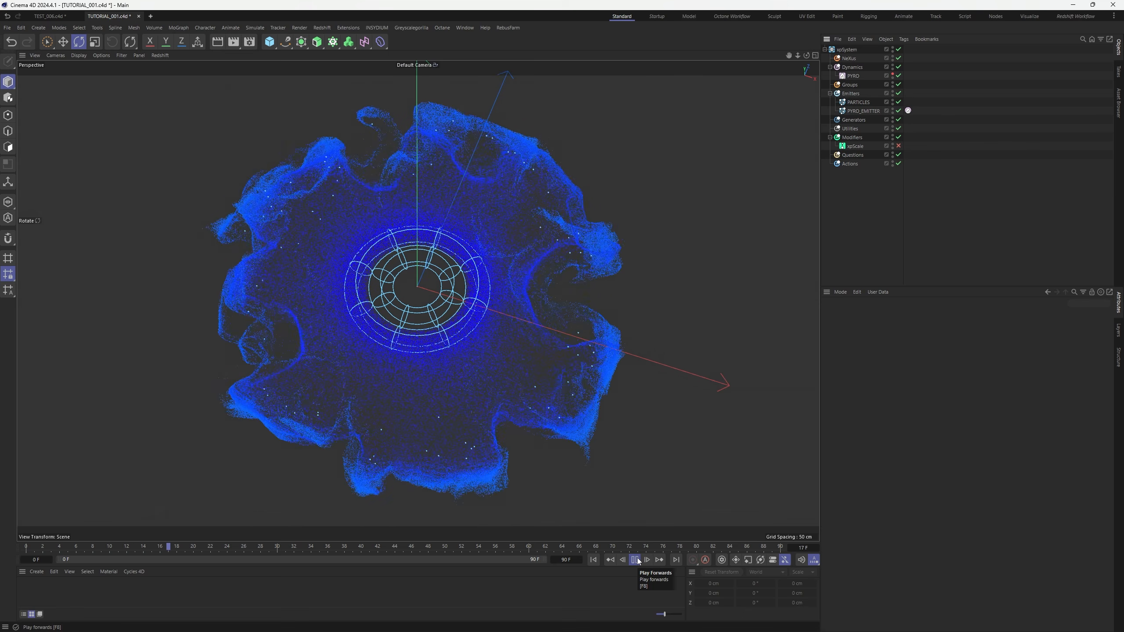
click(638, 561)
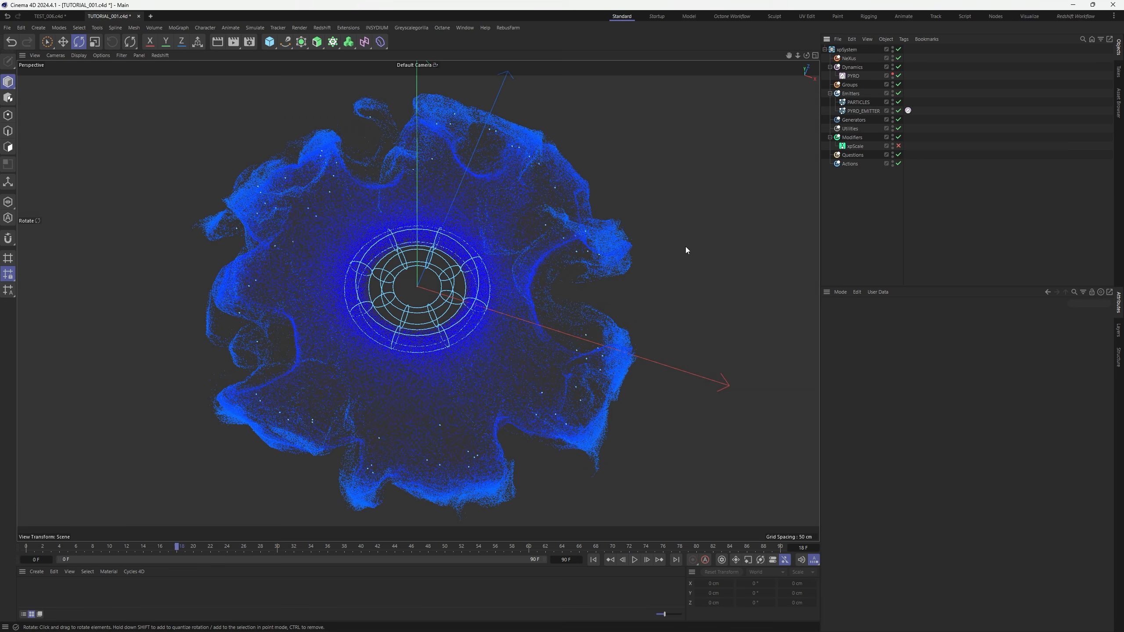
Enable xpScale, replay the scaled particles, then disable it again and select PYRO
click(854, 147)
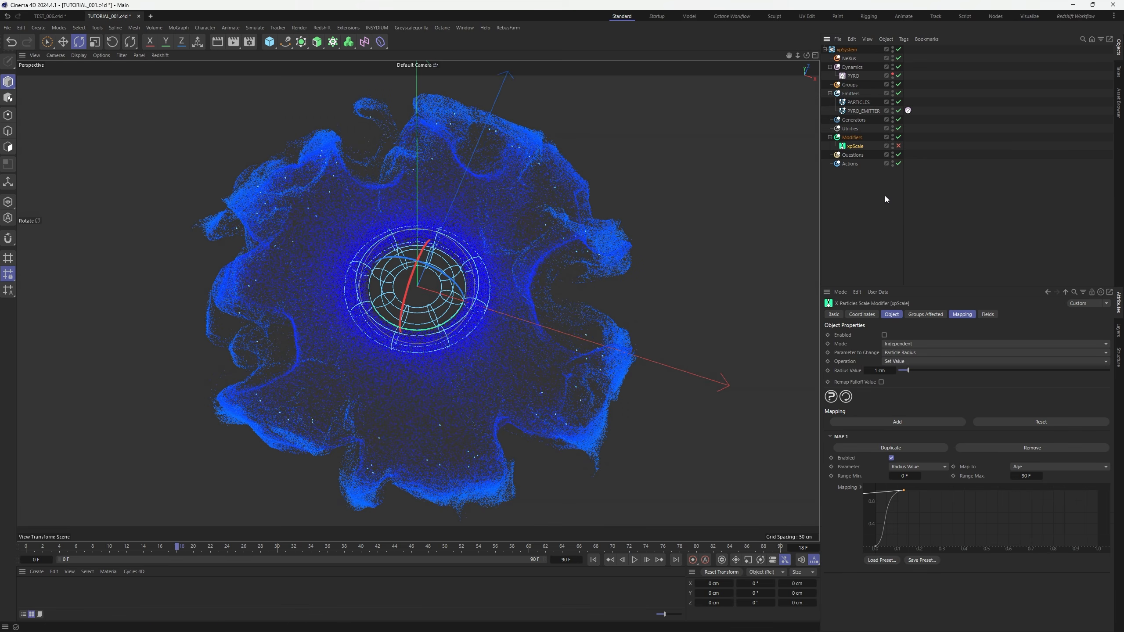
click(899, 146)
click(594, 561)
click(634, 560)
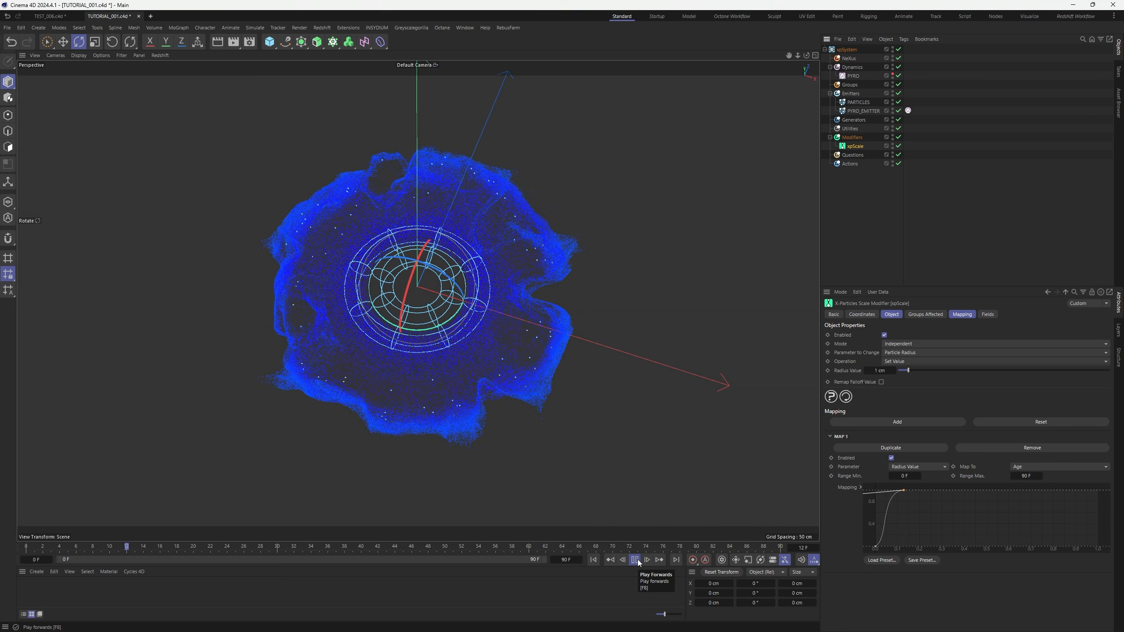
click(636, 560)
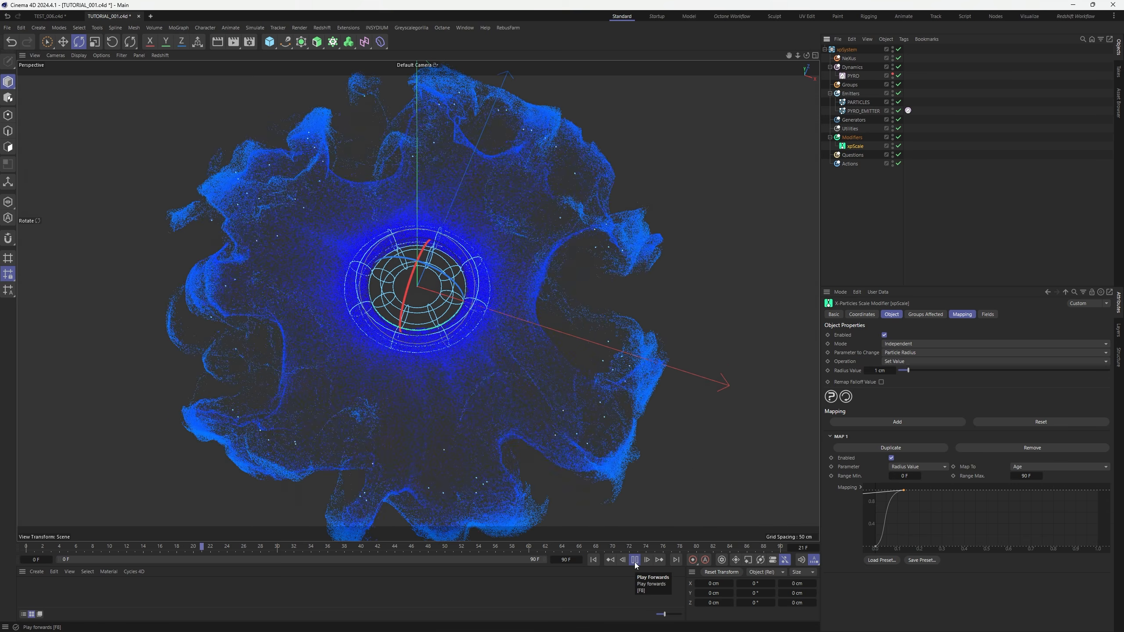
click(937, 211)
click(899, 146)
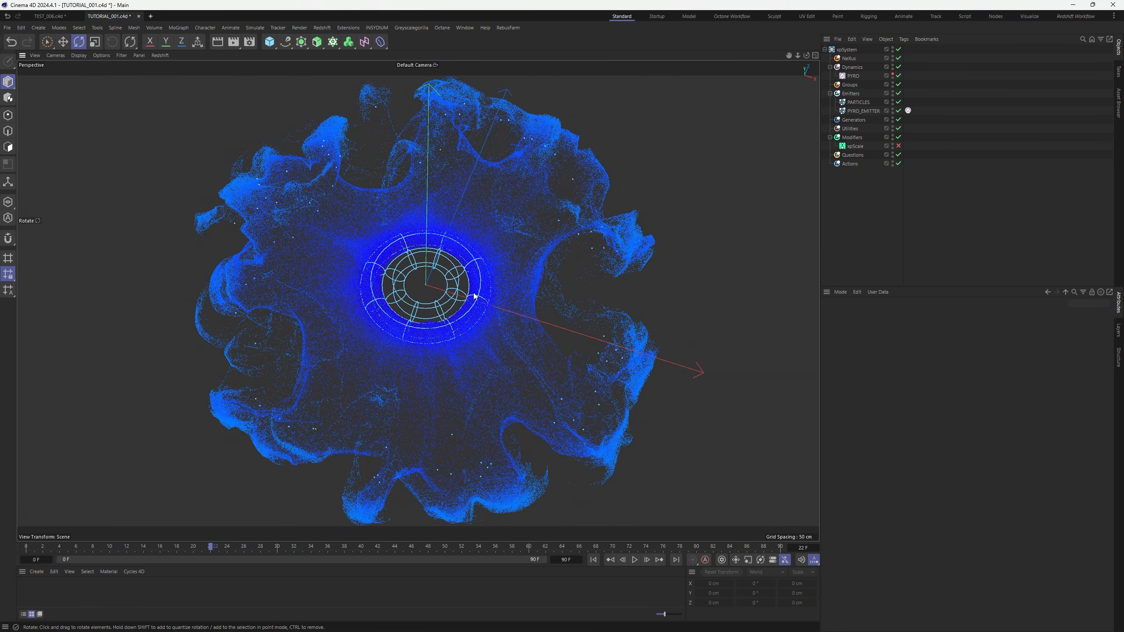
click(854, 76)
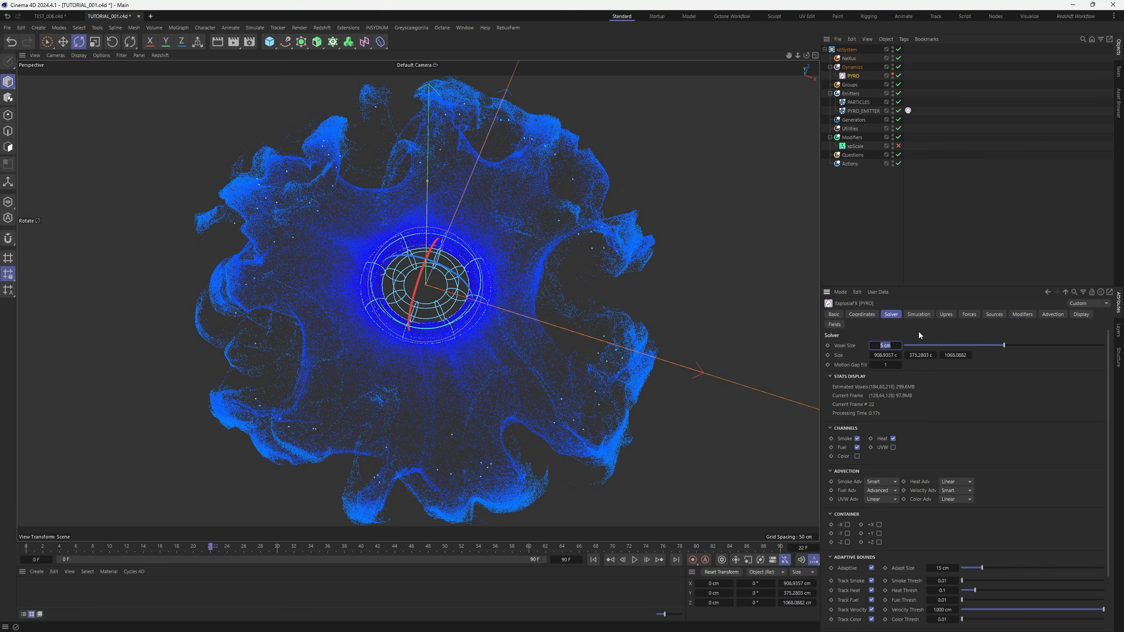
Enter a smaller PYRO Voxel Size of 3 and re-simulate, stopping at frame 22
text(3)
key(Return)
click(595, 561)
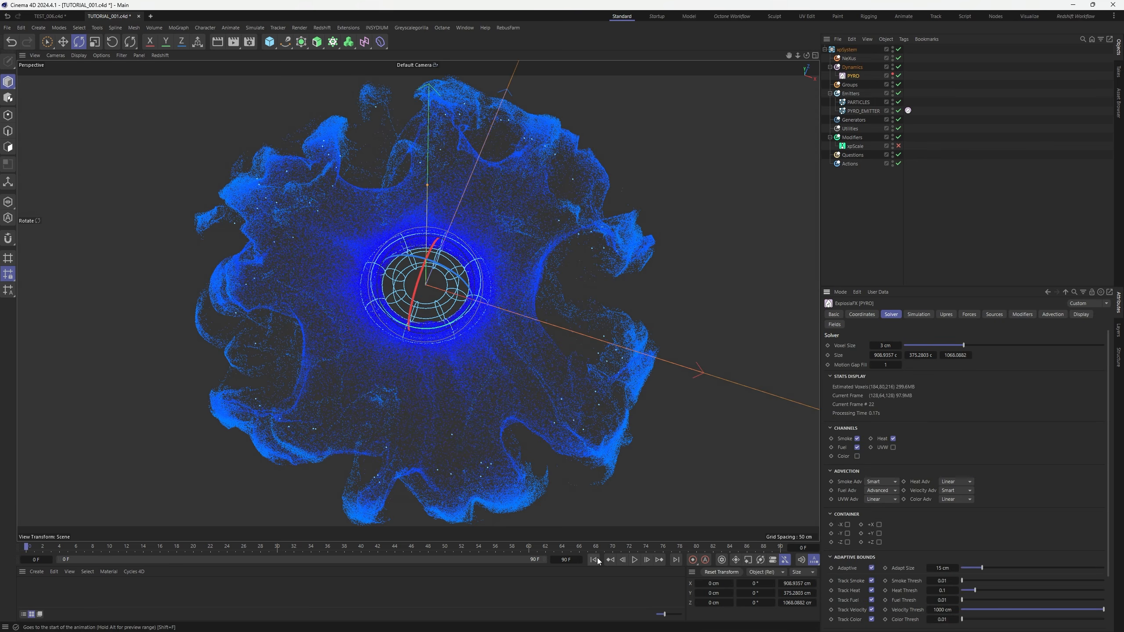
click(636, 561)
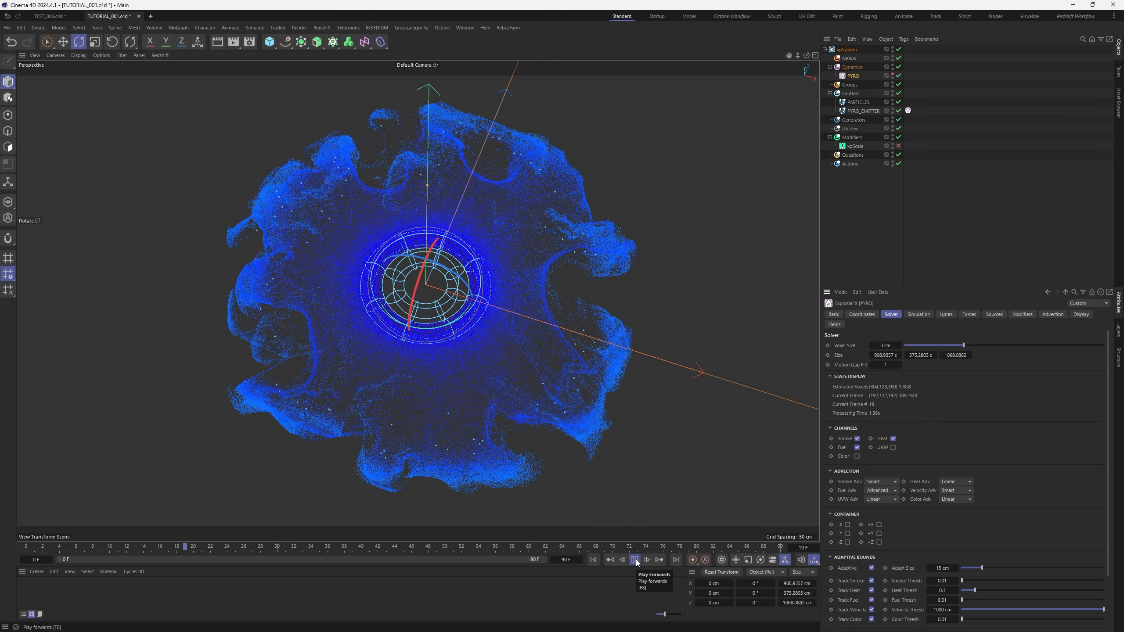
click(635, 560)
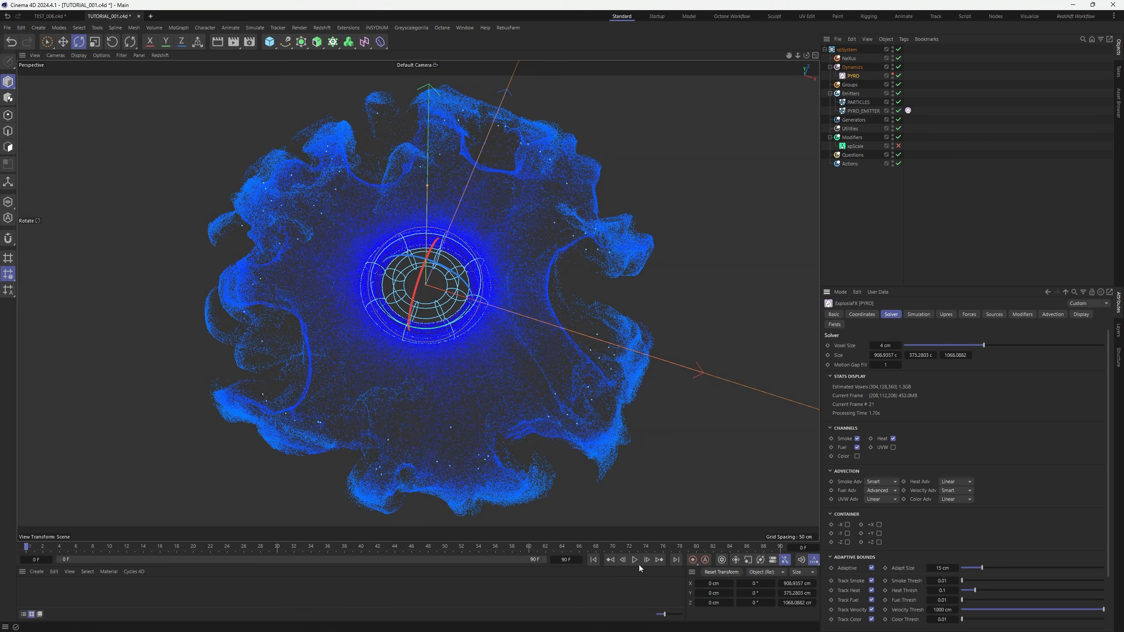
click(594, 560)
click(635, 561)
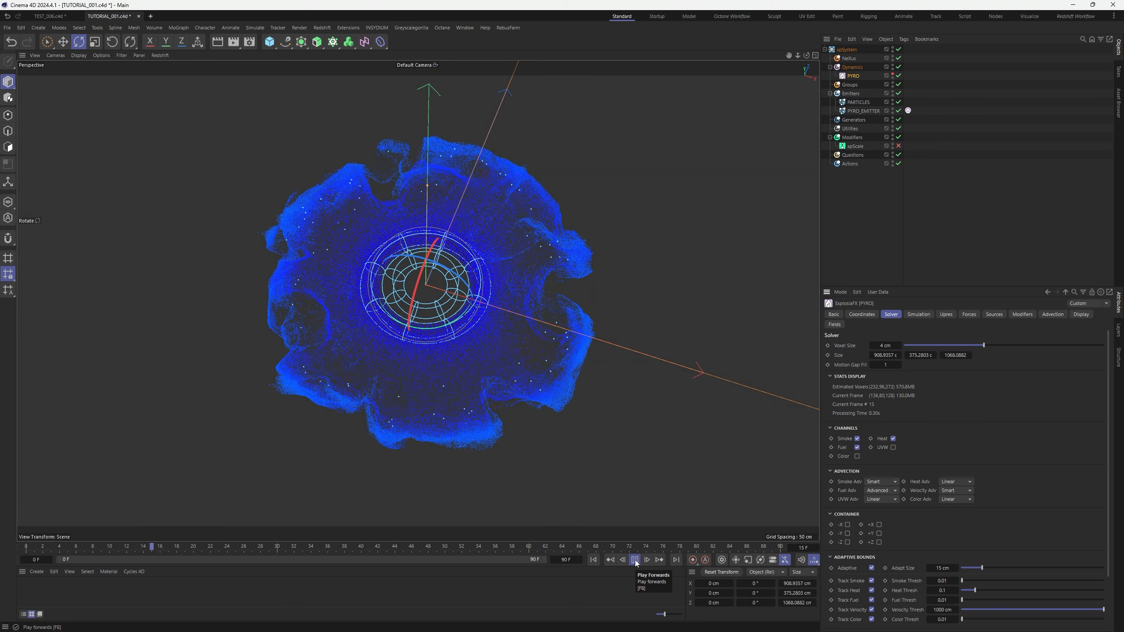
click(635, 560)
Set X-Particles Subframe Steps to 2 in Project Settings and replay the burst to frame 24
click(952, 262)
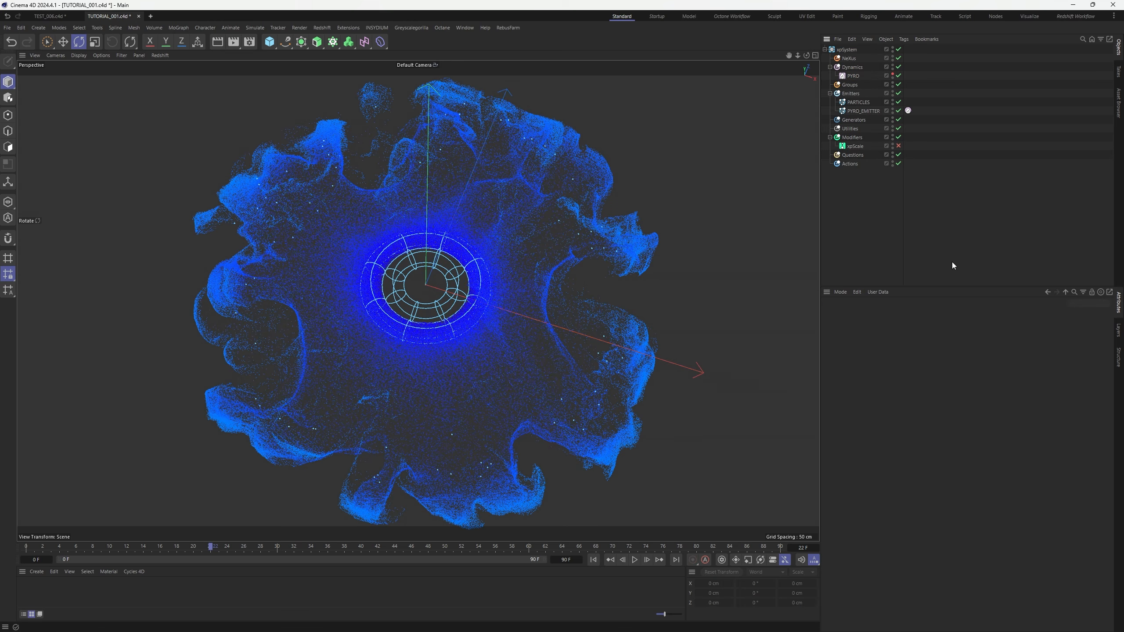
key(ctrl+d)
click(1059, 314)
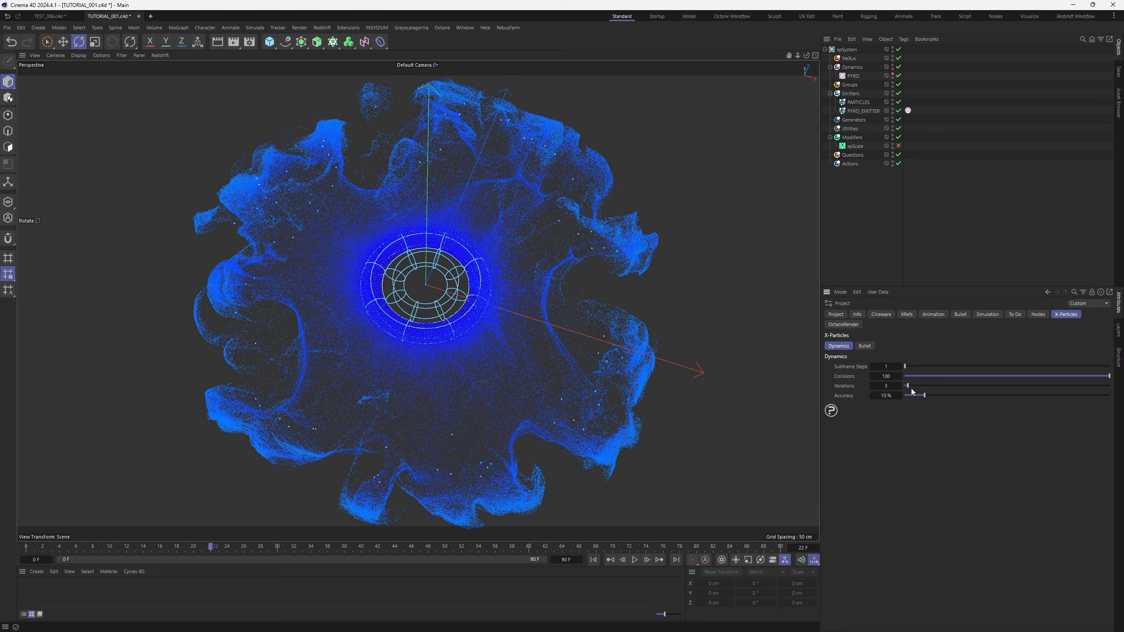
key(Return)
click(594, 560)
click(639, 560)
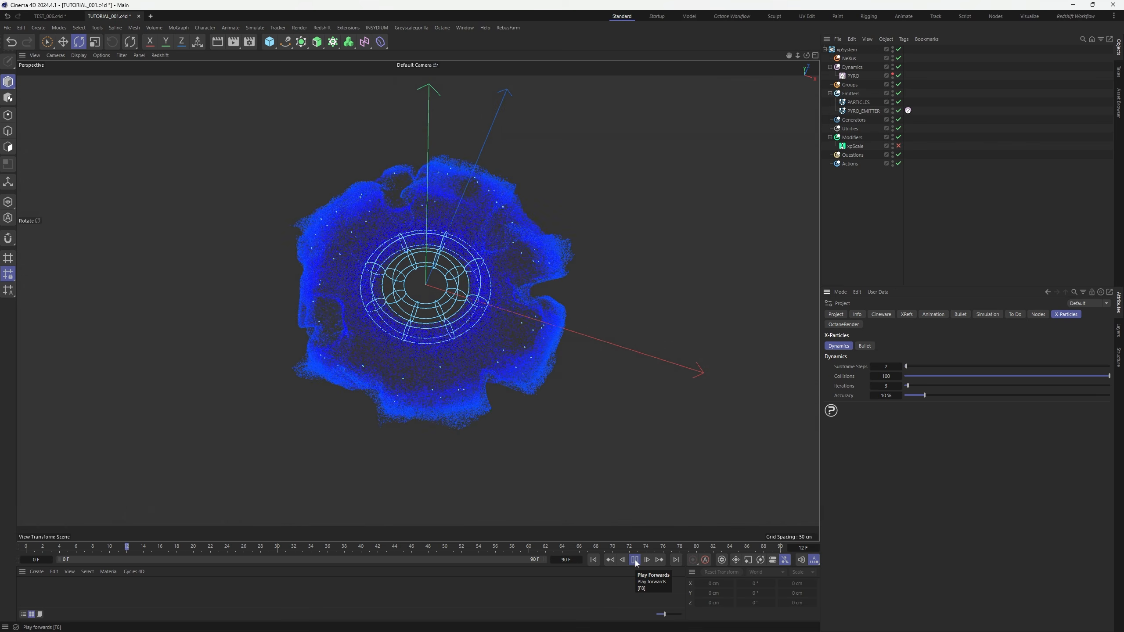
click(635, 561)
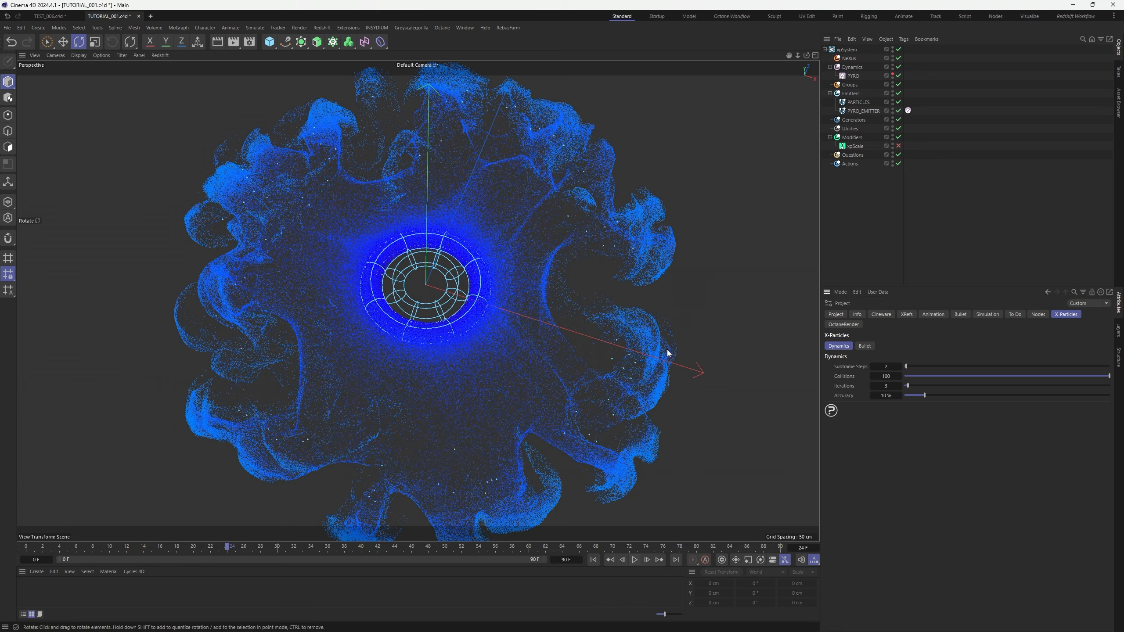
alt+drag(483, 288, 459, 301)
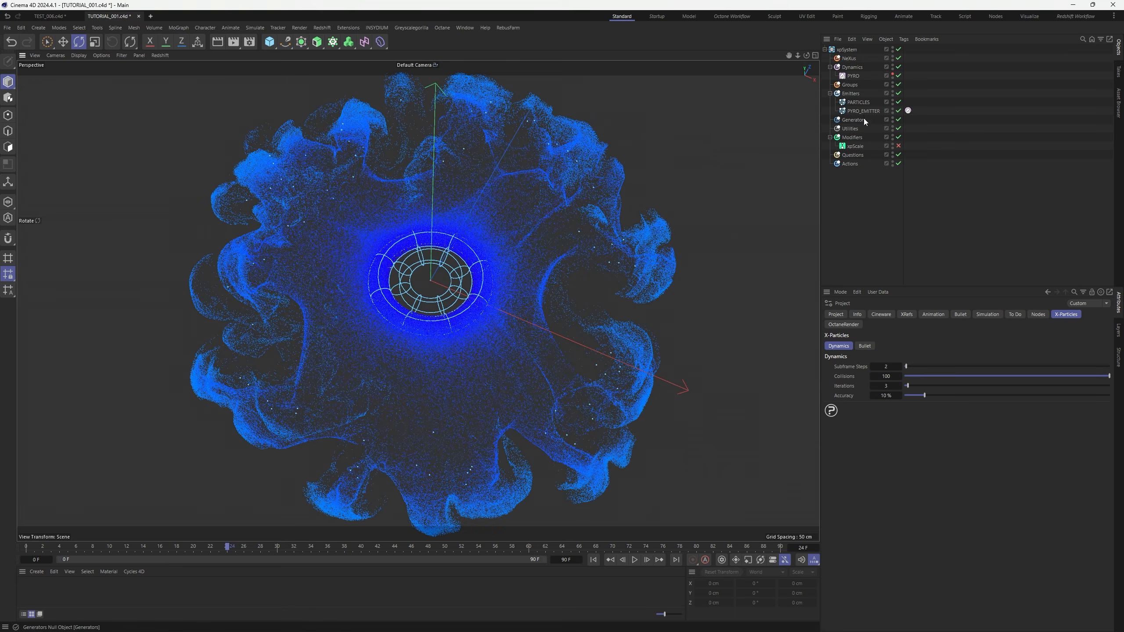
Raise the PARTICLES emitter Birthrate to 1000000, save the scene, and replay the denser burst
click(859, 102)
click(917, 315)
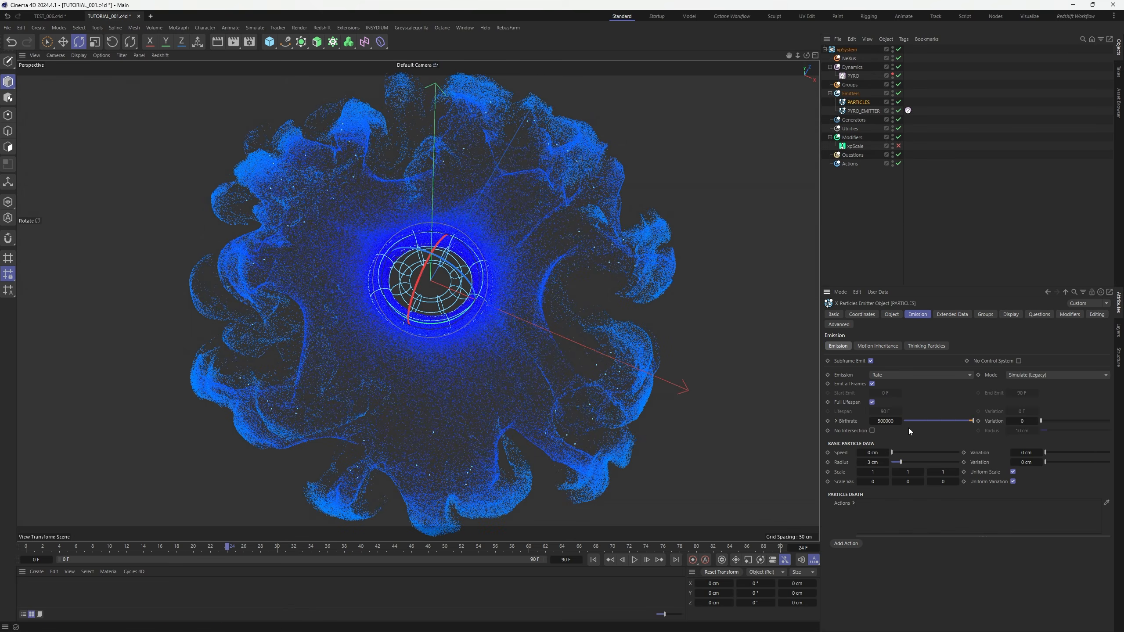
double_click(888, 421)
click(594, 560)
key(ctrl+s)
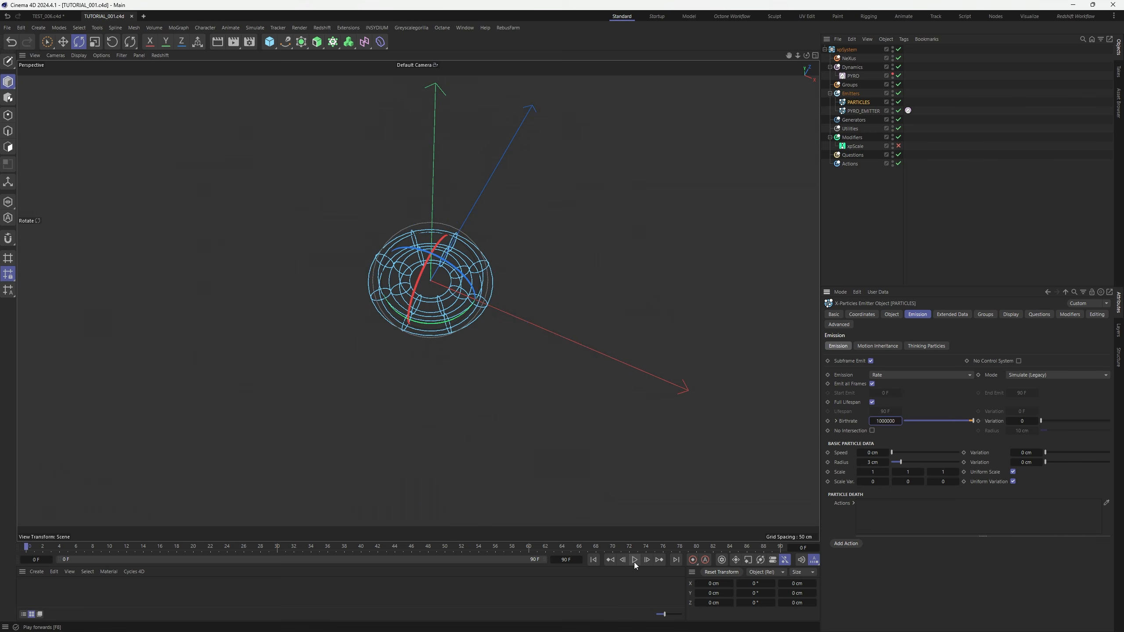
click(634, 560)
click(933, 221)
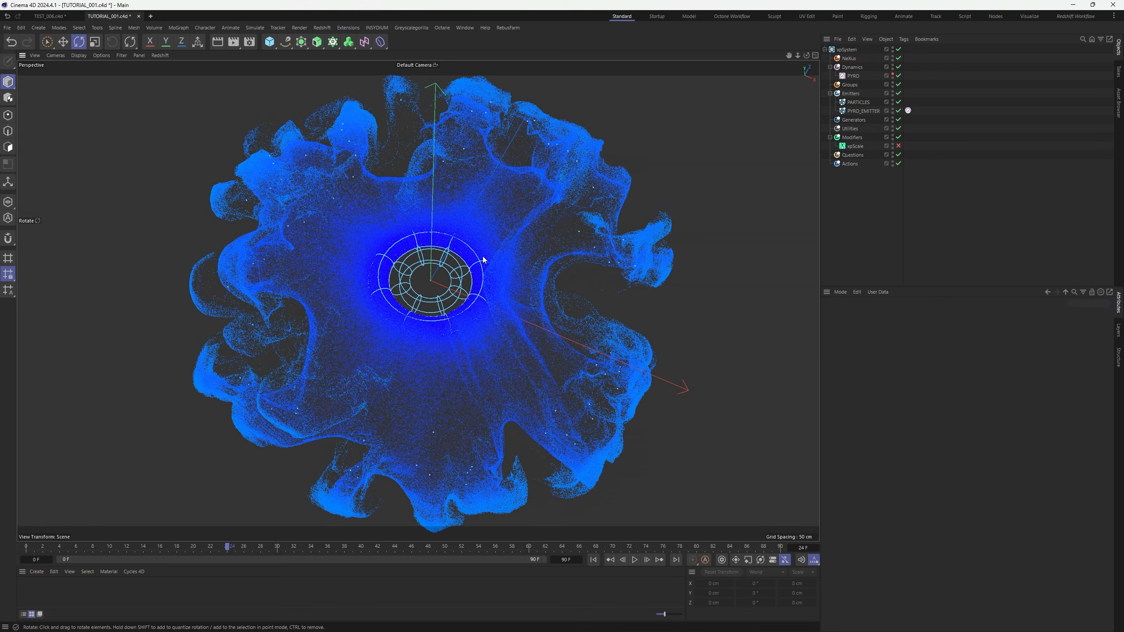
alt+drag(484, 260, 485, 306)
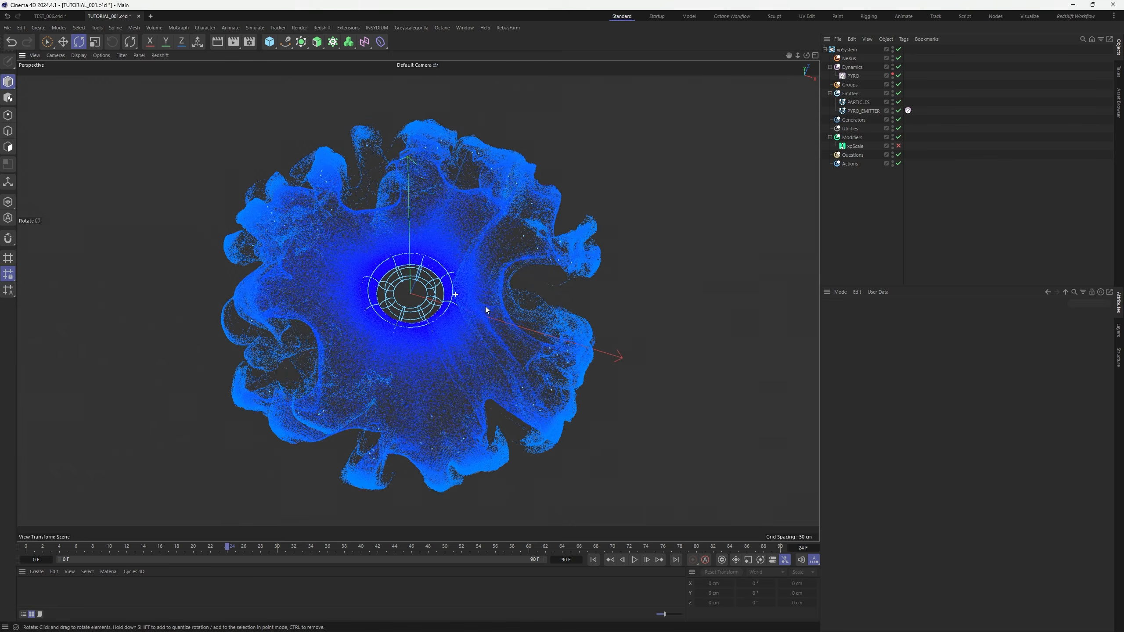
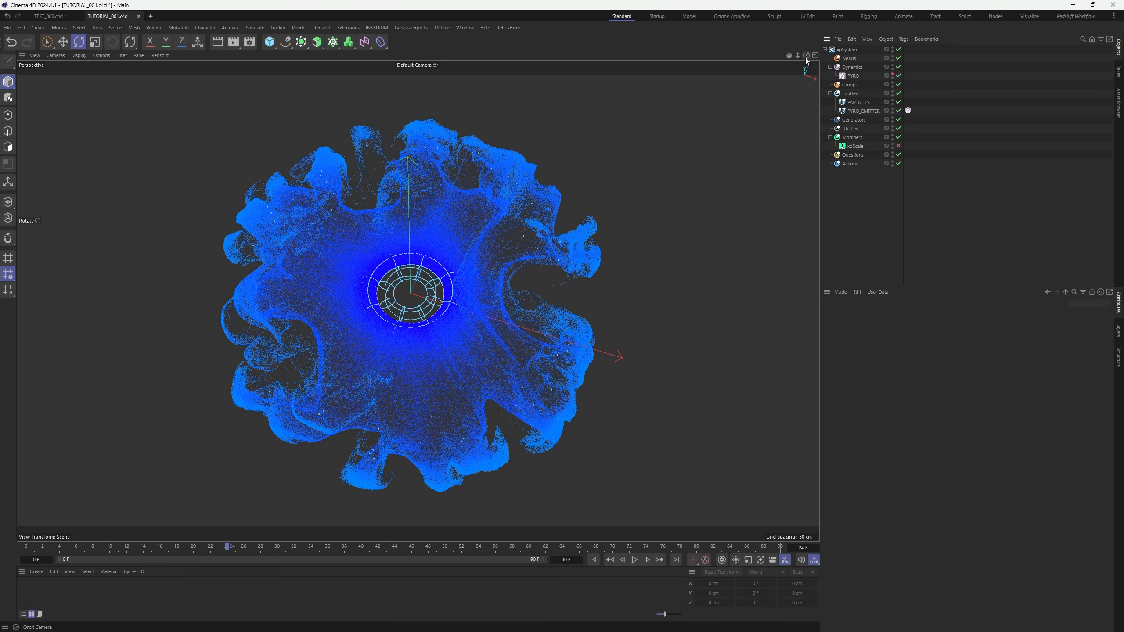
Orbit around the shockwave and review the PYRO_EMITTER and PARTICLES emitter settings
mouse_move(806, 56)
mouse_down()
mouse_move(807, 13)
mouse_move(809, 56)
mouse_move(788, 73)
mouse_move(819, 70)
mouse_move(813, 43)
mouse_move(806, 54)
mouse_up()
click(864, 111)
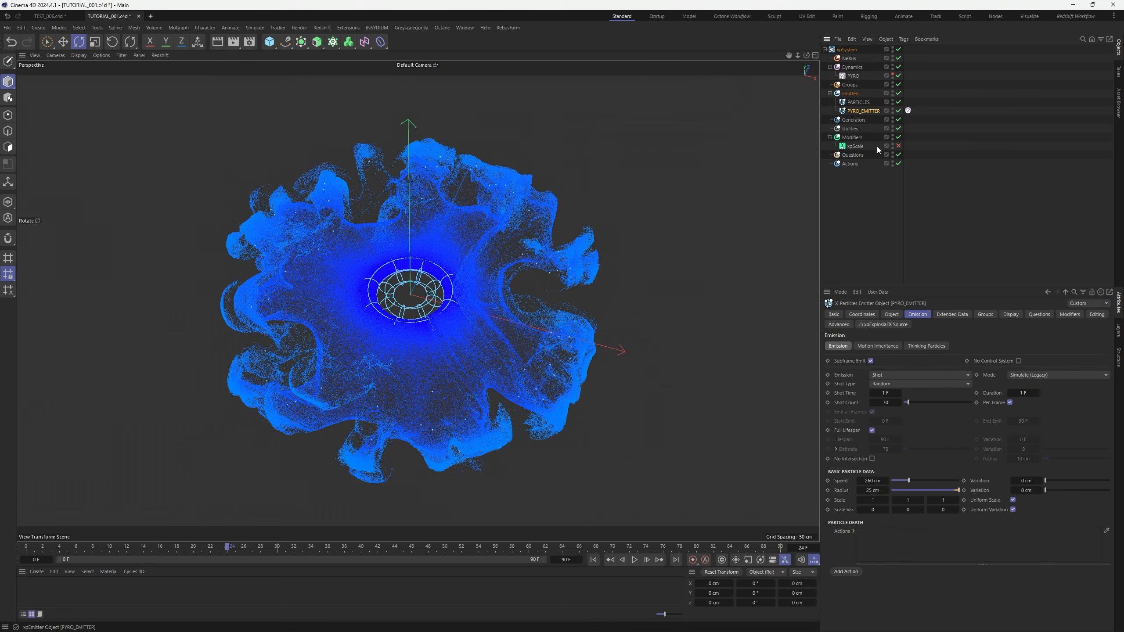
click(858, 103)
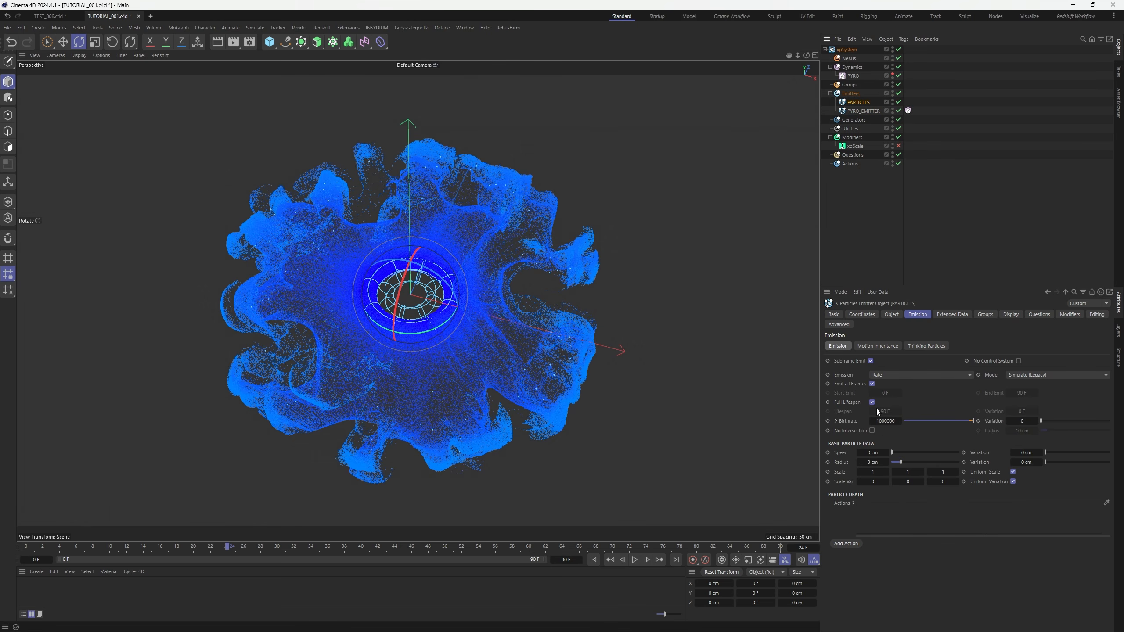
click(770, 194)
mouse_move(807, 56)
mouse_down()
mouse_move(801, 68)
mouse_move(807, 57)
mouse_up()
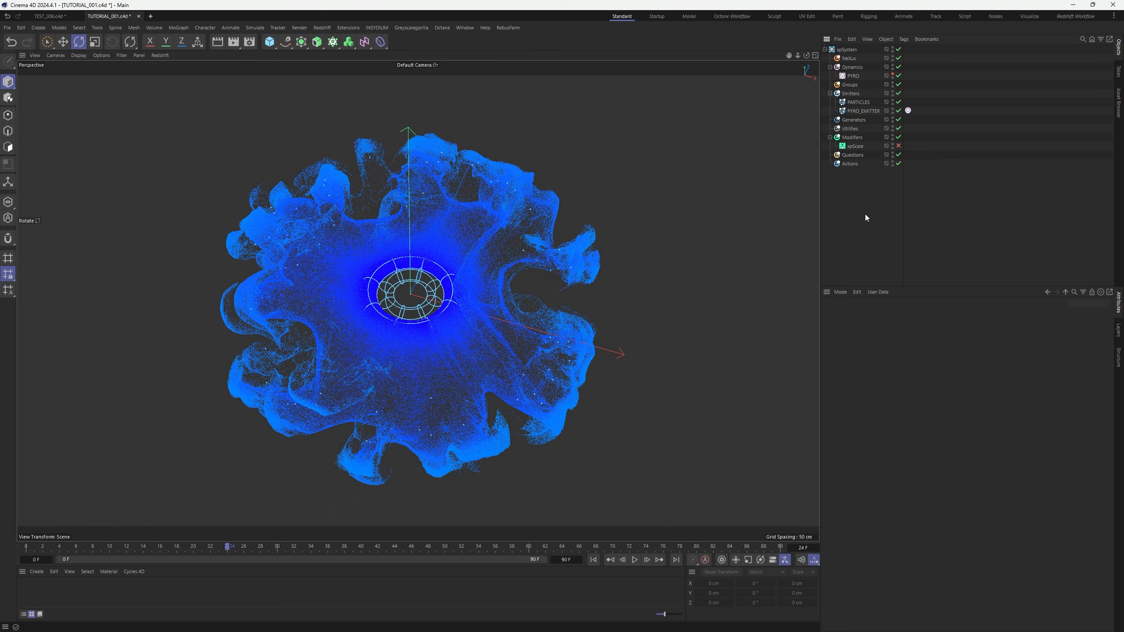
Rename the xpSystem particle system to SHOCKWAVE
double_click(854, 49)
text(S)
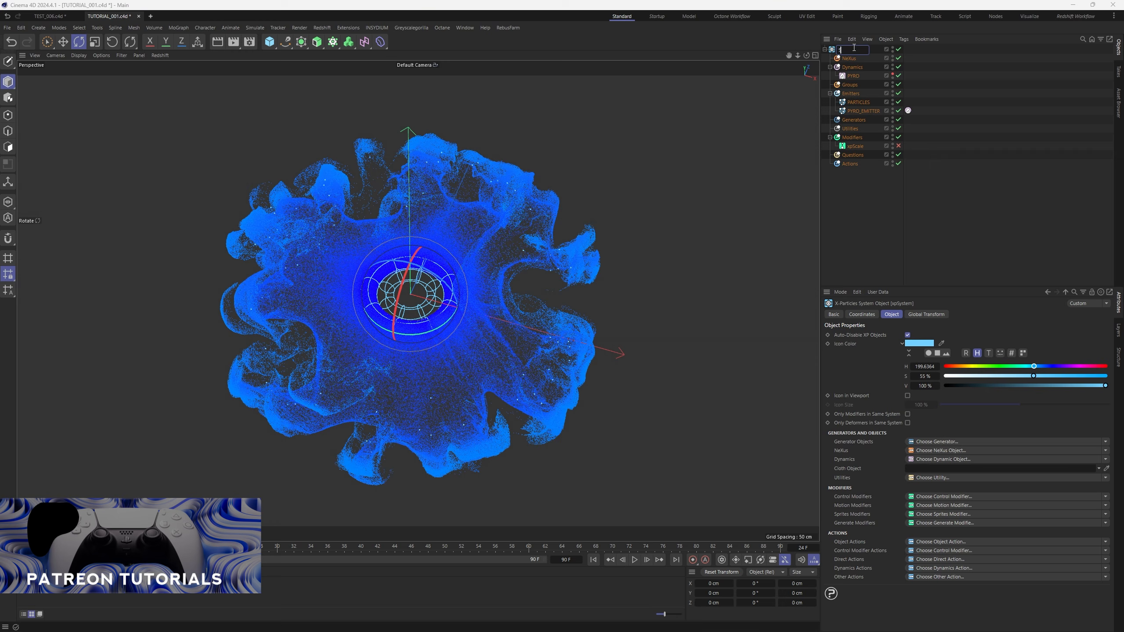
text(HOCKWAVE)
key(Return)
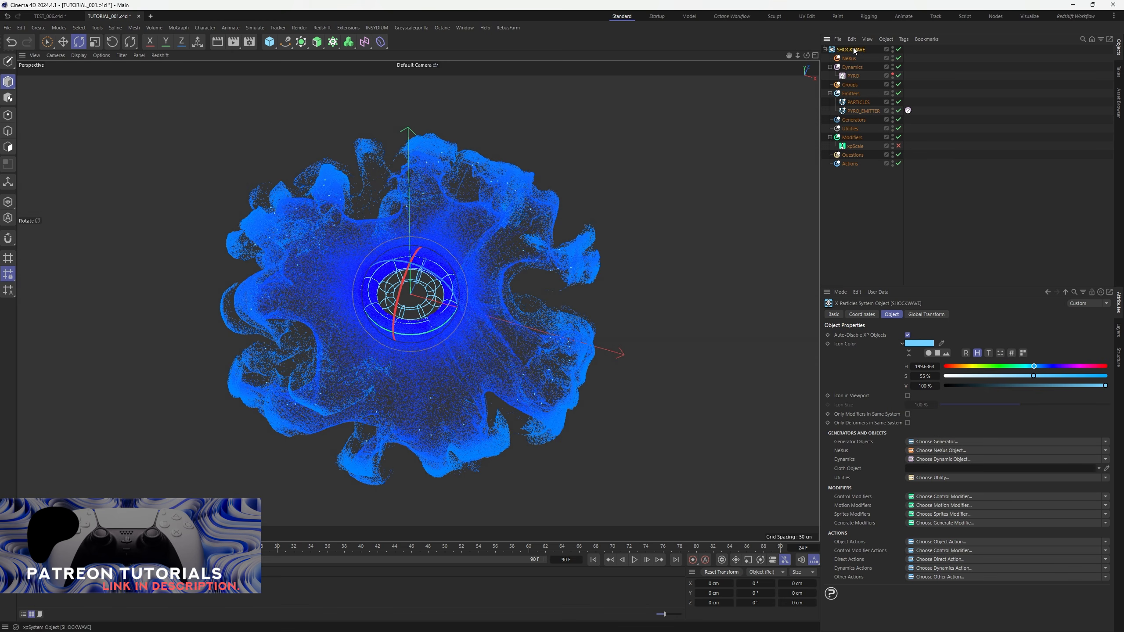
click(874, 208)
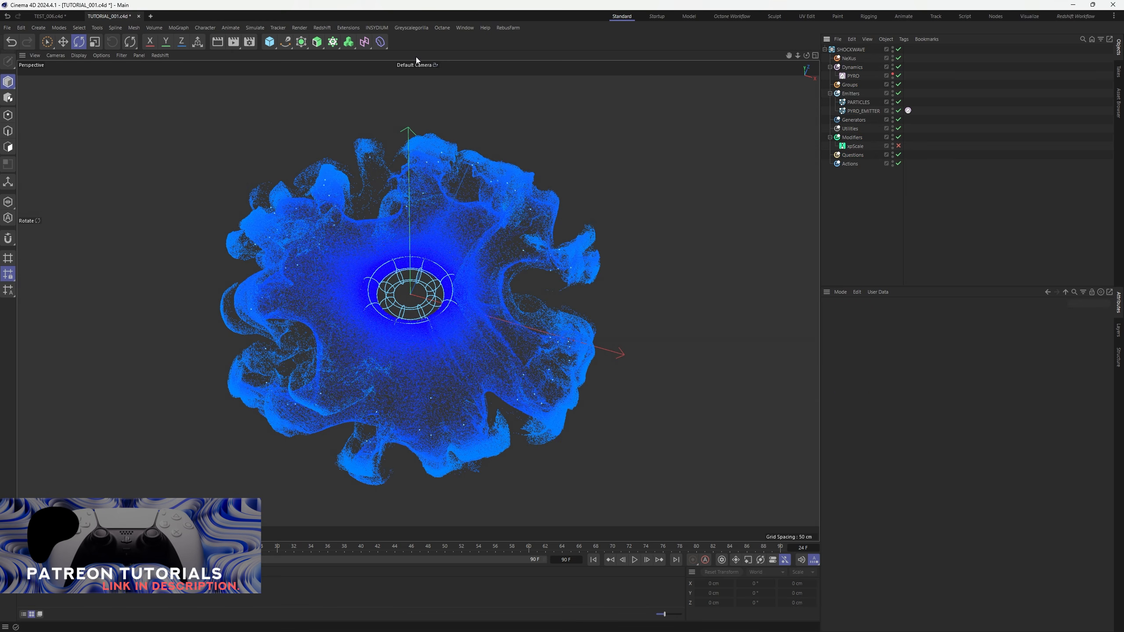
Dock the Octane Live Viewer left of the viewport and start a live render
click(443, 27)
click(448, 58)
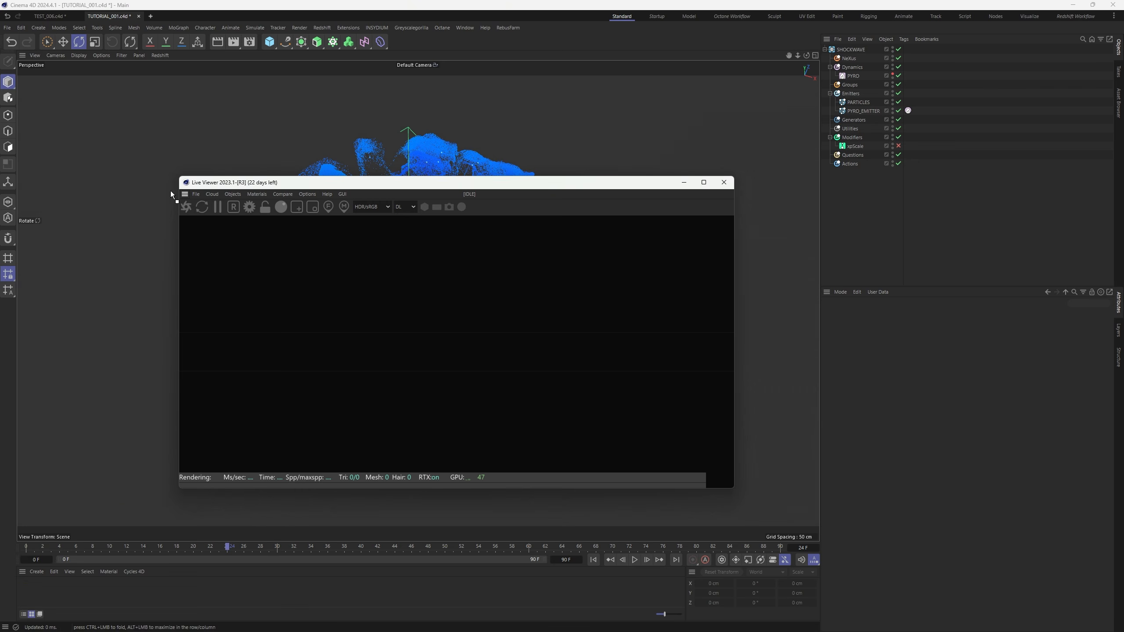
drag(185, 195, 64, 170)
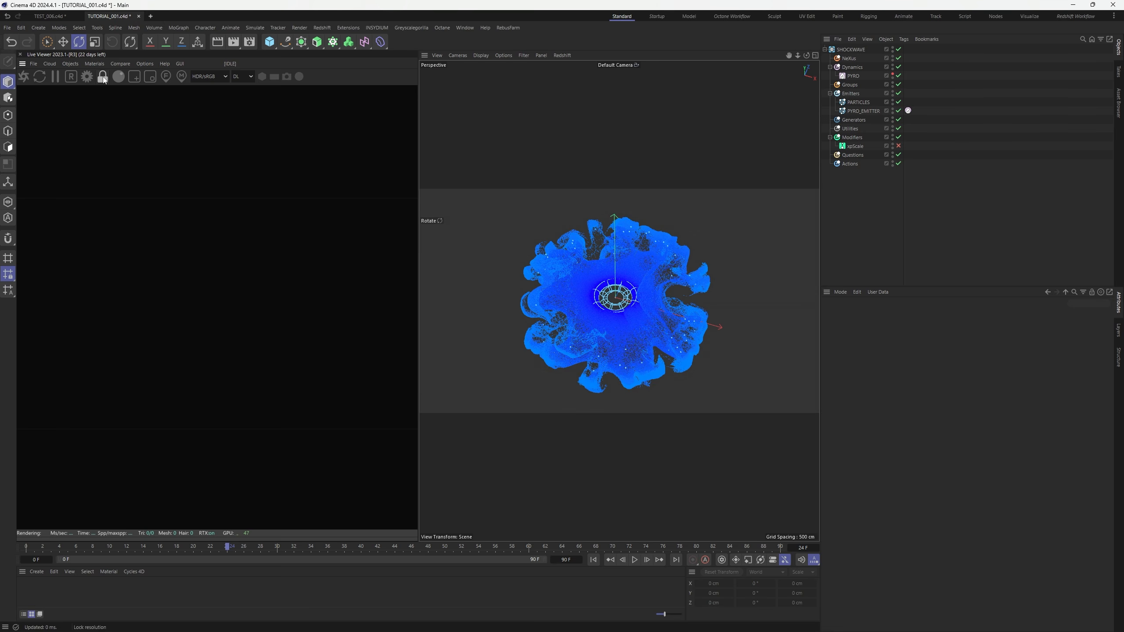
click(242, 76)
click(239, 104)
click(23, 76)
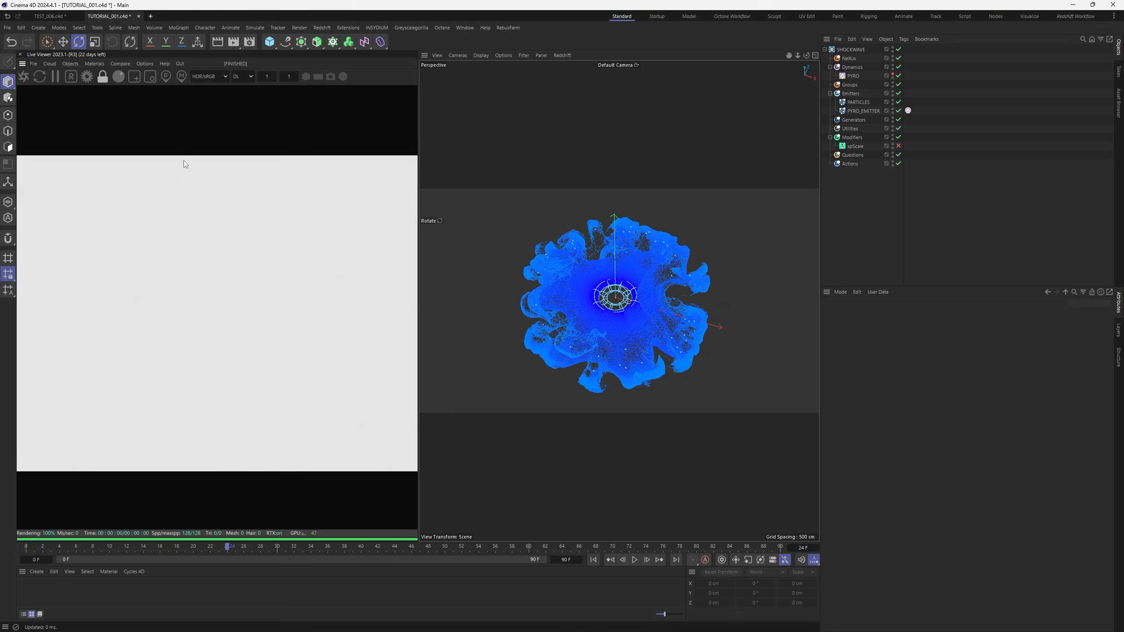
Add an Octane Object tag to PARTICLES with Particle Rendering set to Geometry
right_click(861, 104)
mouse_move(974, 155)
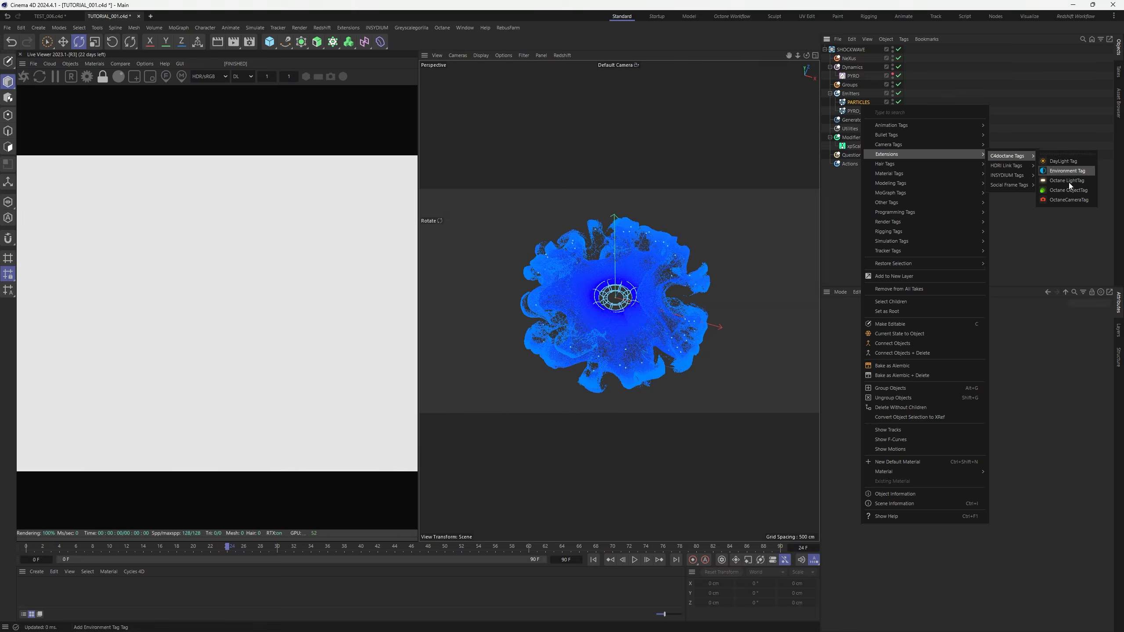
click(1067, 184)
click(1068, 315)
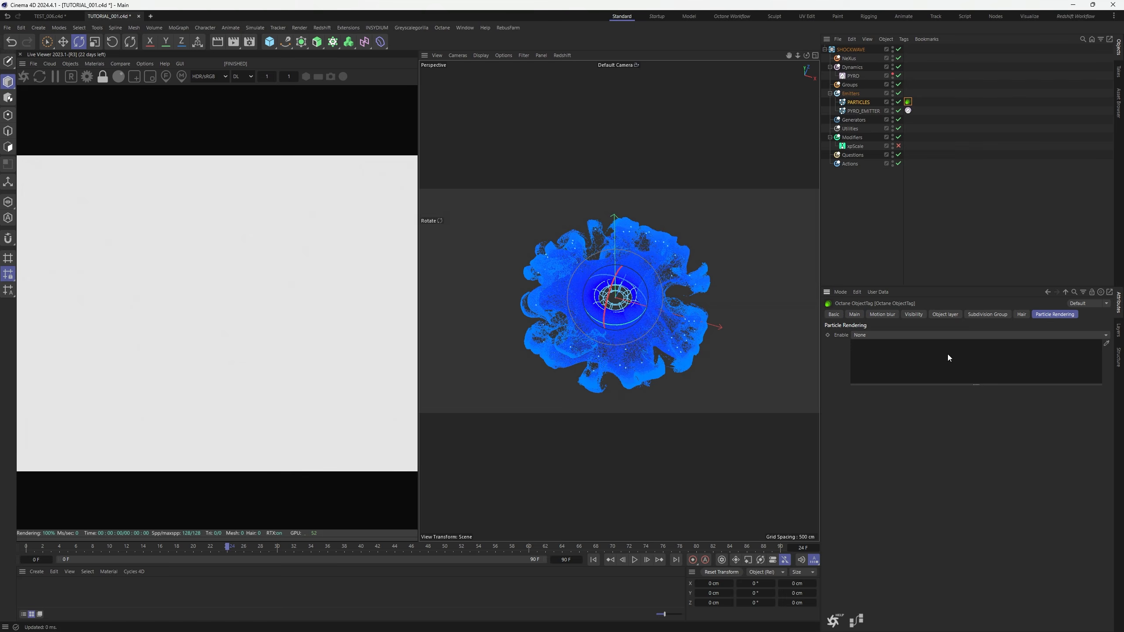
drag(968, 384, 968, 478)
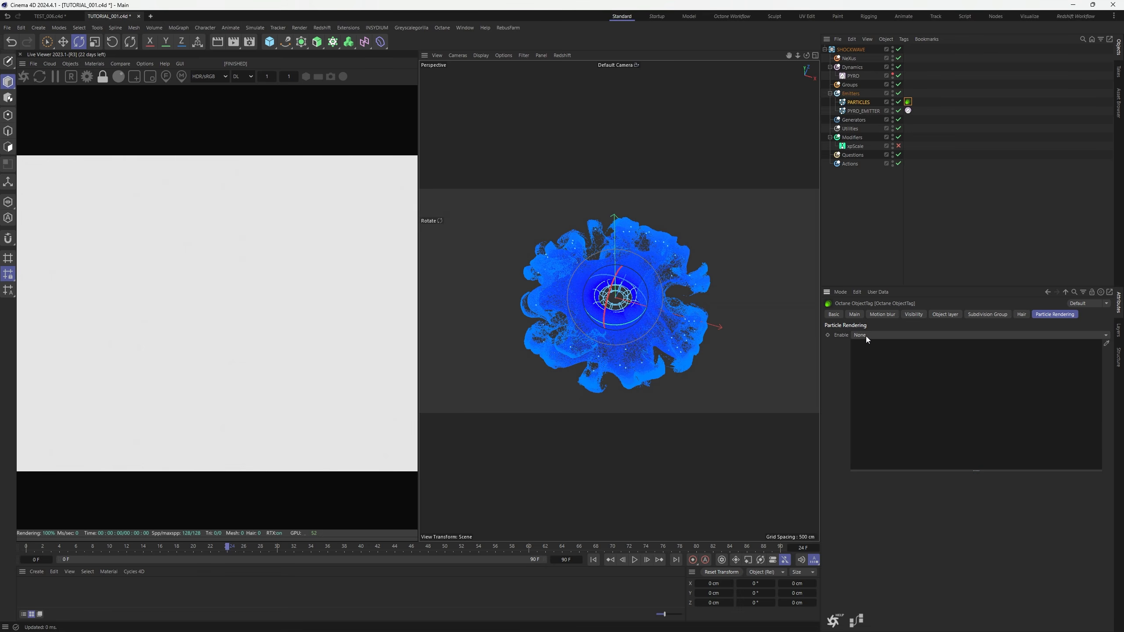
click(866, 335)
click(875, 357)
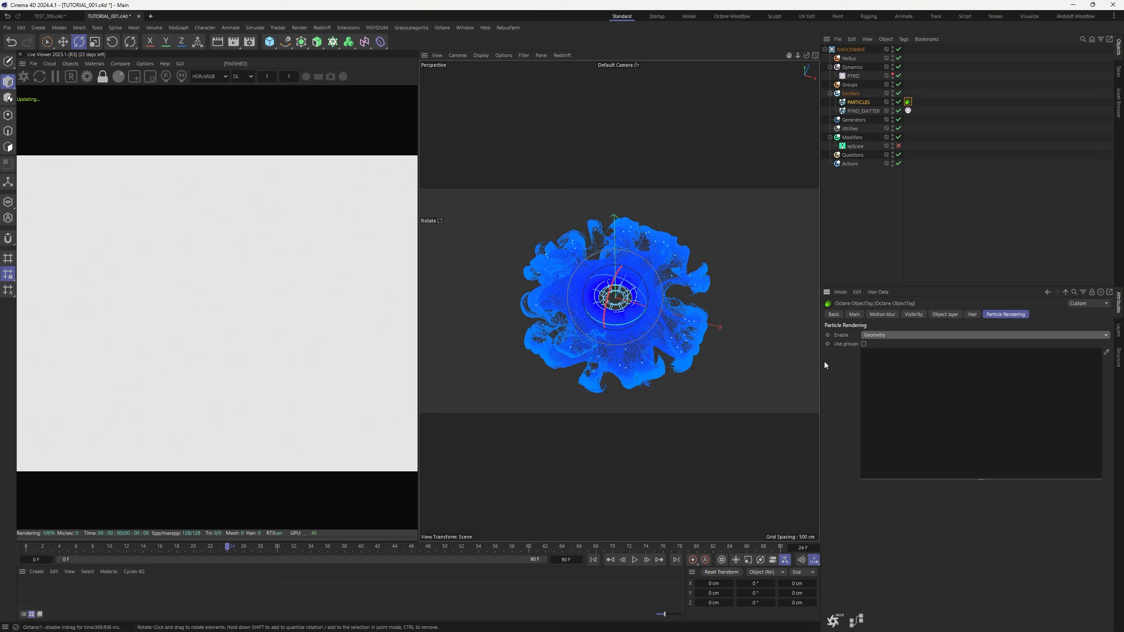
Switch the Live Viewer render kernel from direct lighting to path tracing
click(984, 221)
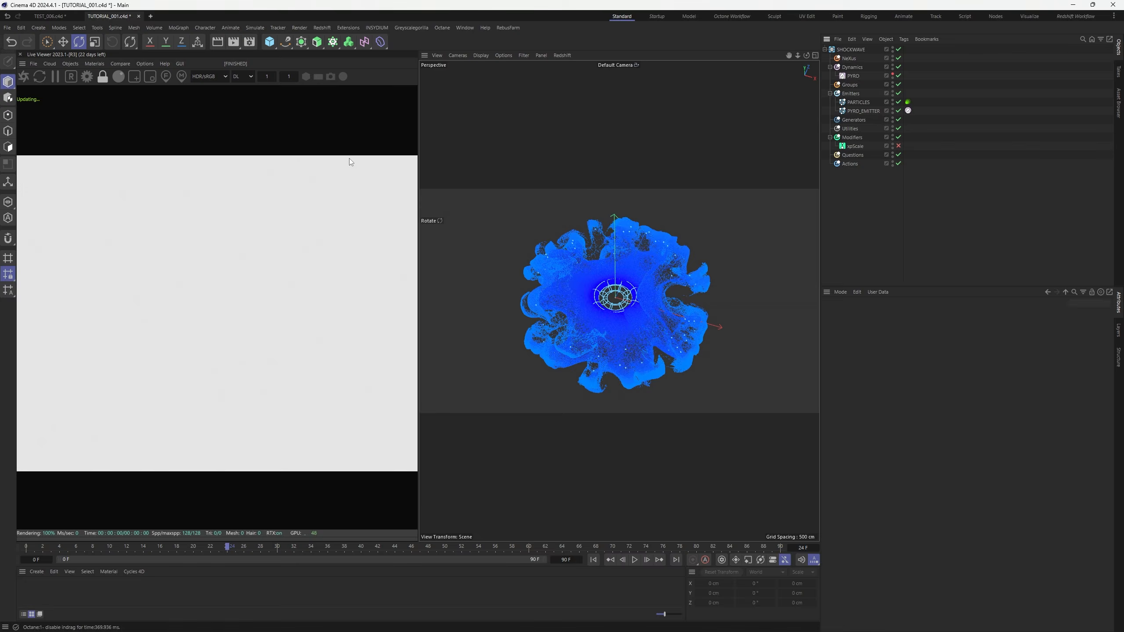
click(244, 77)
click(246, 102)
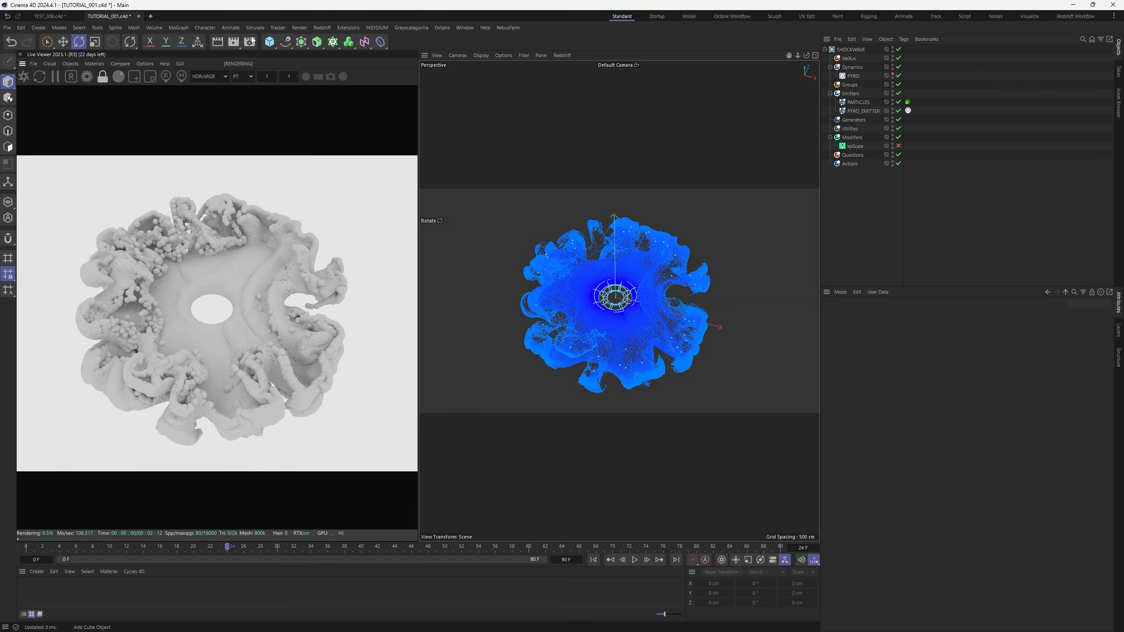
Add a Cube sized 1 cm on X, Y and Z
click(270, 41)
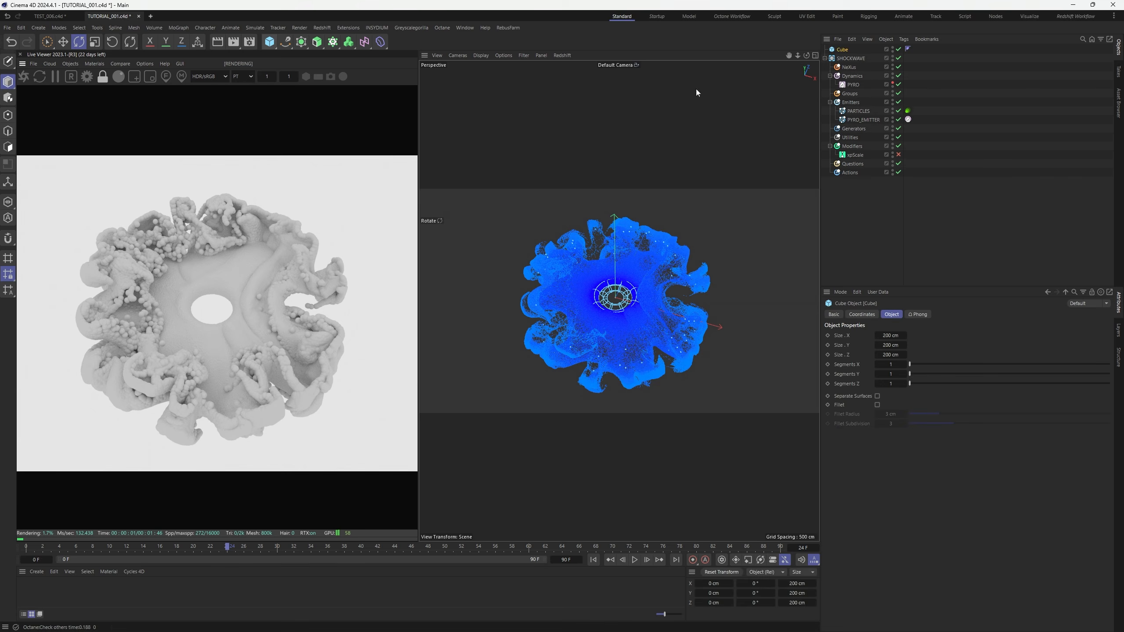
double_click(892, 338)
text(1)
key(Tab)
text(1)
key(Tab)
text(1)
key(Return)
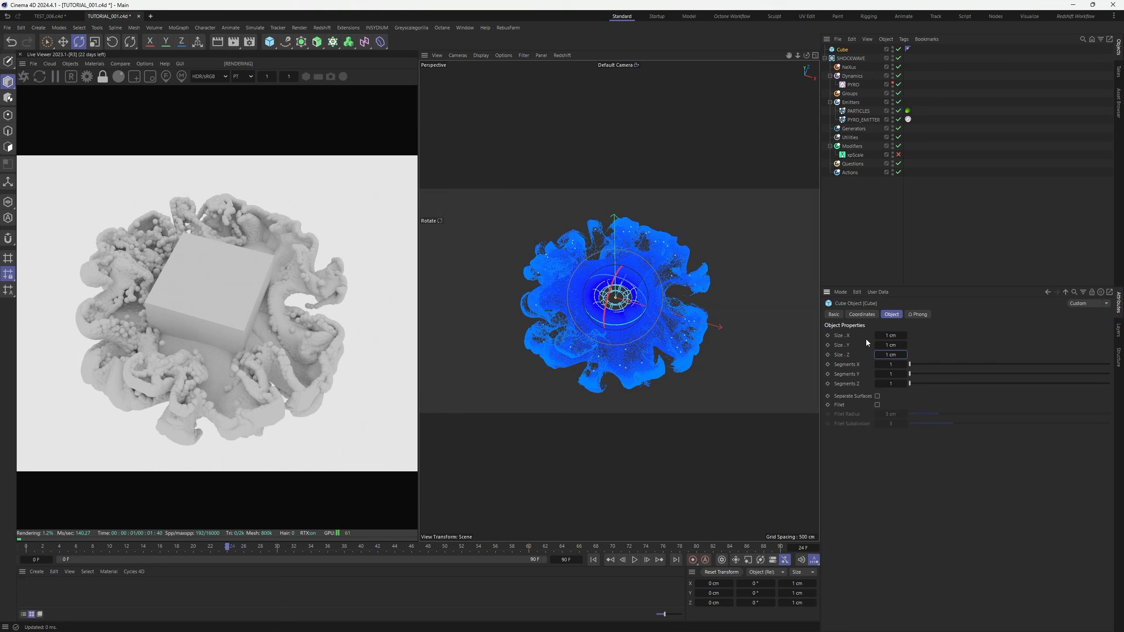
Move the cube aside, group it under a Null, and duplicate it into Cube.1–Cube.9
key(e)
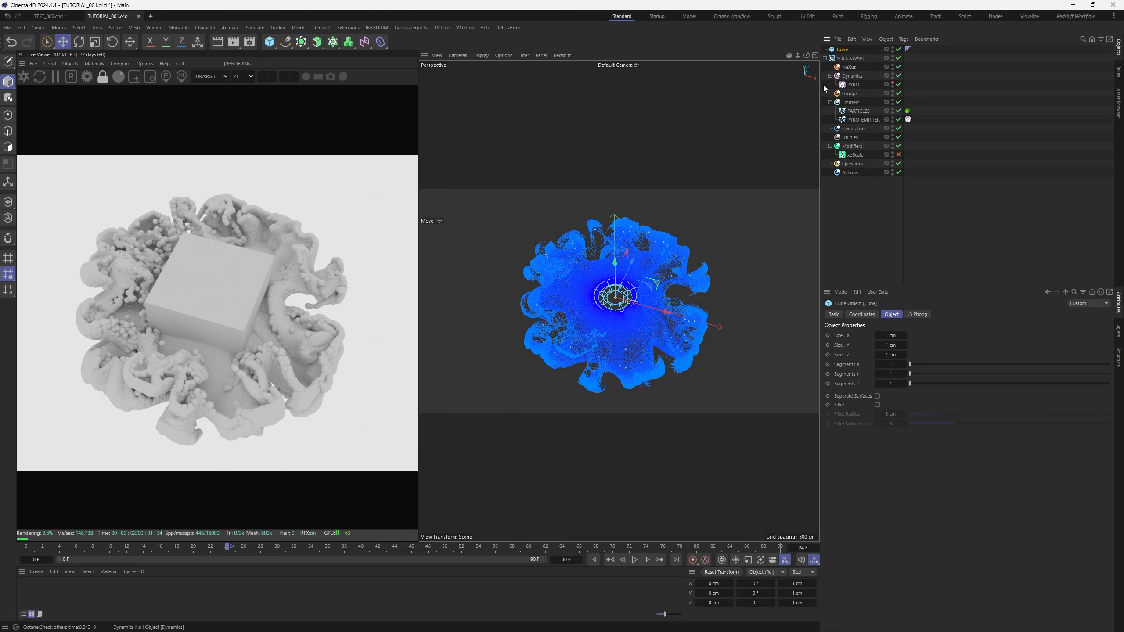
drag(667, 312, 422, 247)
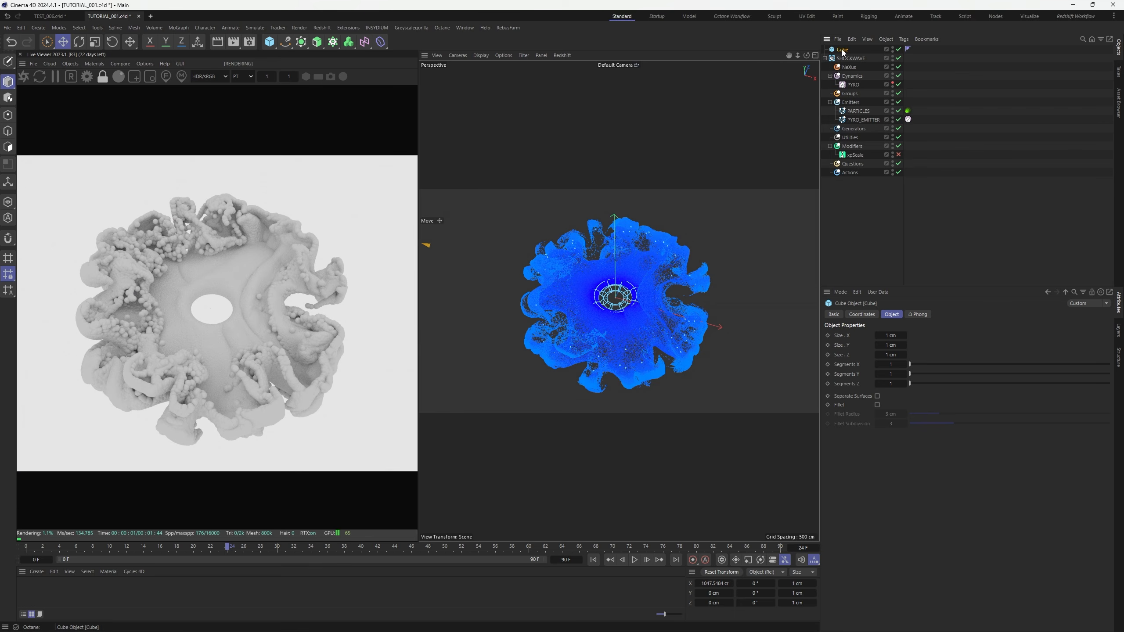
key(alt+g)
drag(846, 59, 853, 55)
ctrl+drag(851, 59, 855, 55)
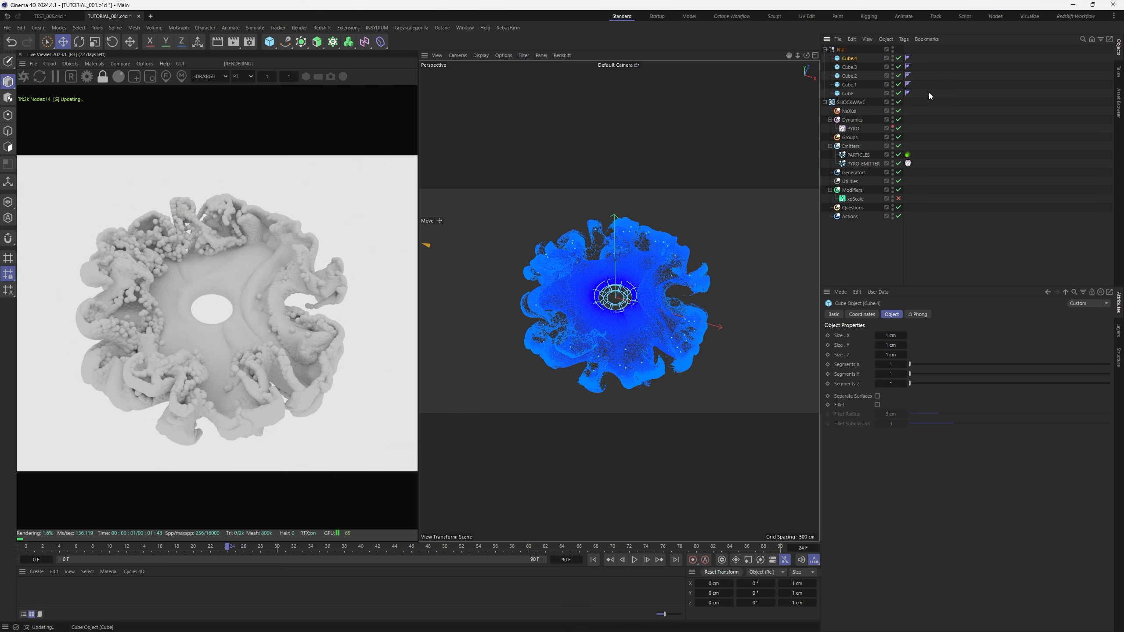
drag(920, 94, 853, 56)
Rename the copied cube BIG and give it a 5 cm size
click(937, 95)
double_click(853, 58)
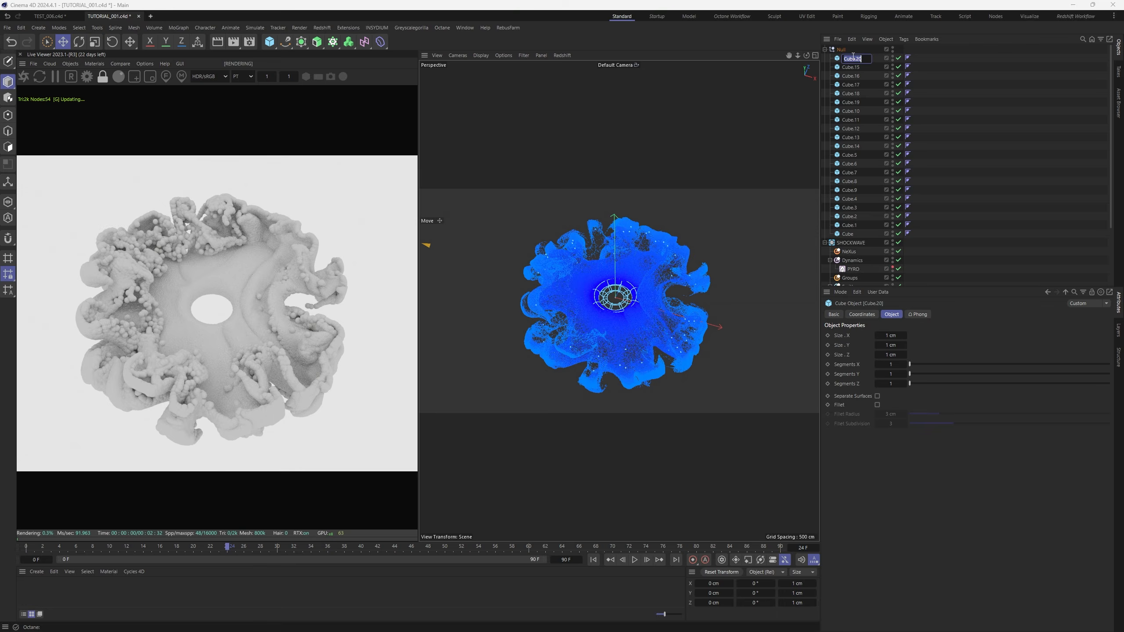
text(BIG)
key(Return)
double_click(891, 335)
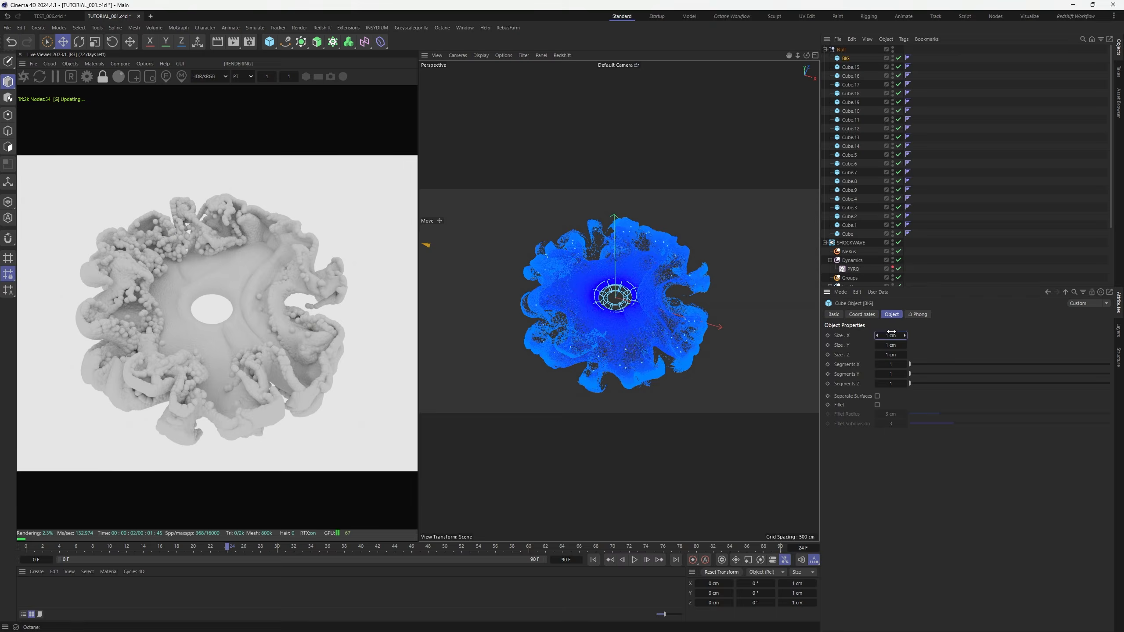
text(5)
key(Tab)
text(5)
key(Tab)
text(5)
key(Return)
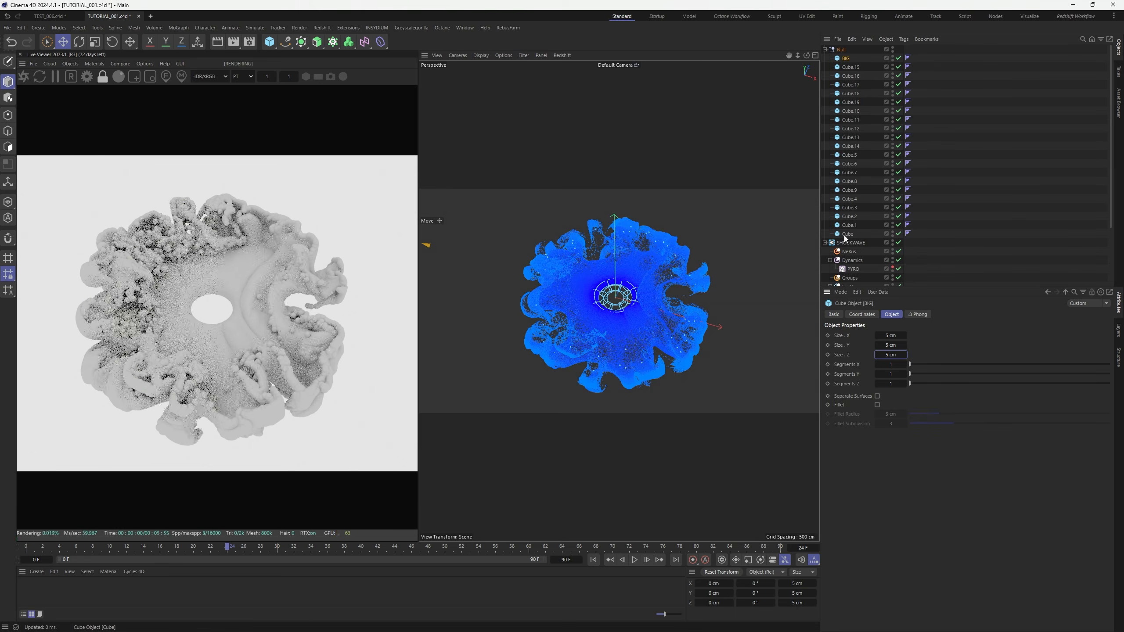
Review the Null's cubes, the PARTICLES geometry rendering settings, and BIG's size values
shift+click(847, 234)
scroll(942, 238, down, 2)
click(908, 242)
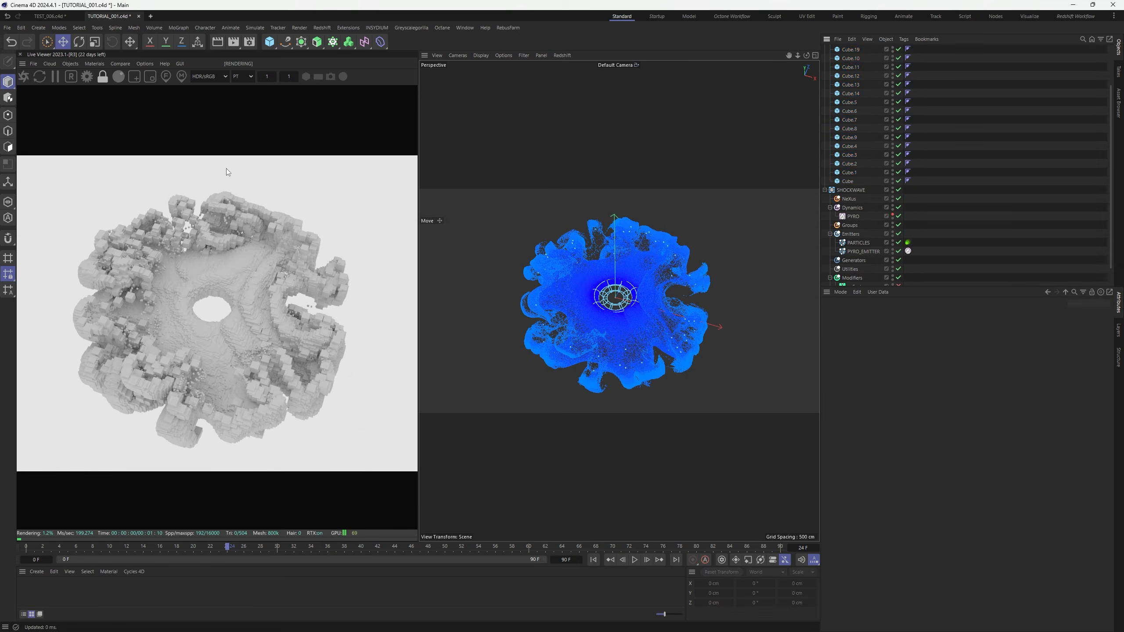
scroll(226, 189, up, 5)
scroll(226, 190, down, 4)
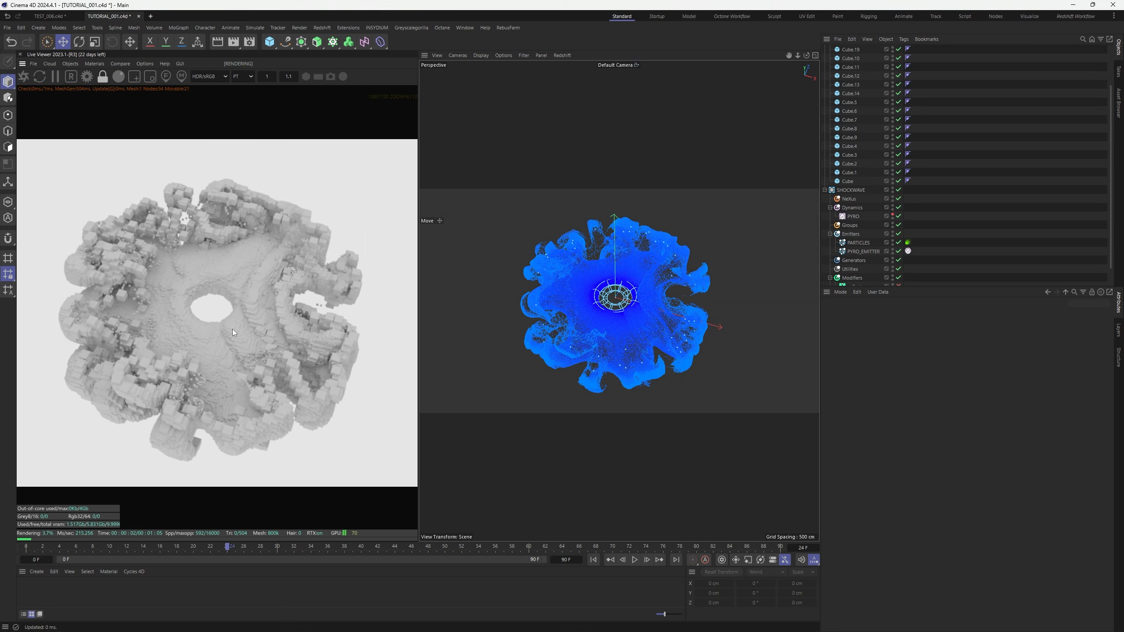
scroll(959, 80, up, 3)
click(846, 58)
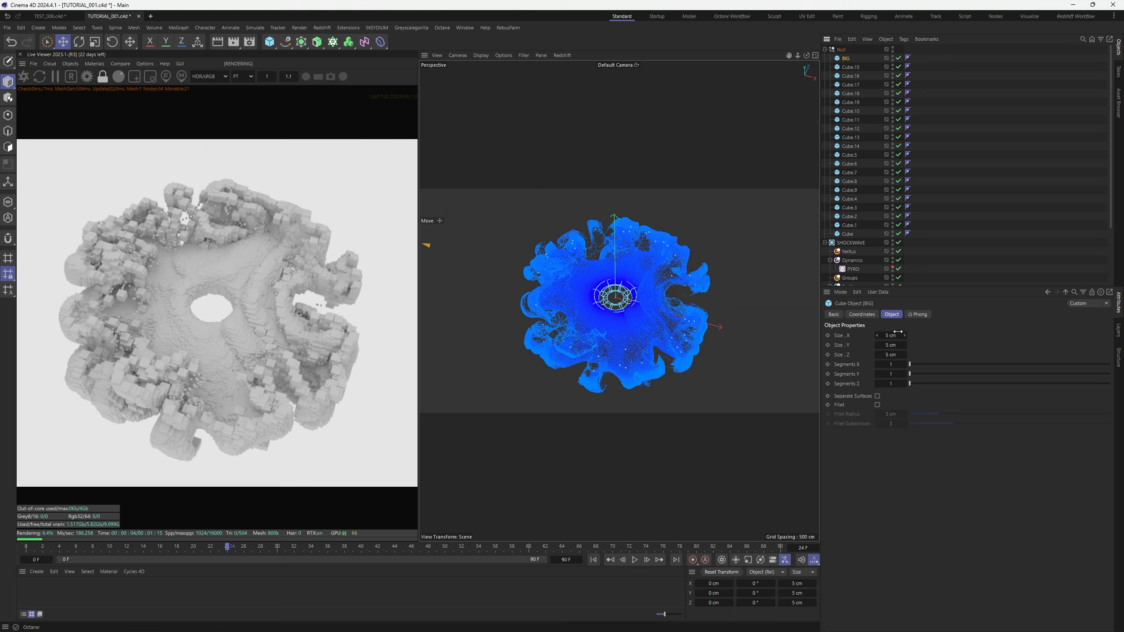
click(898, 333)
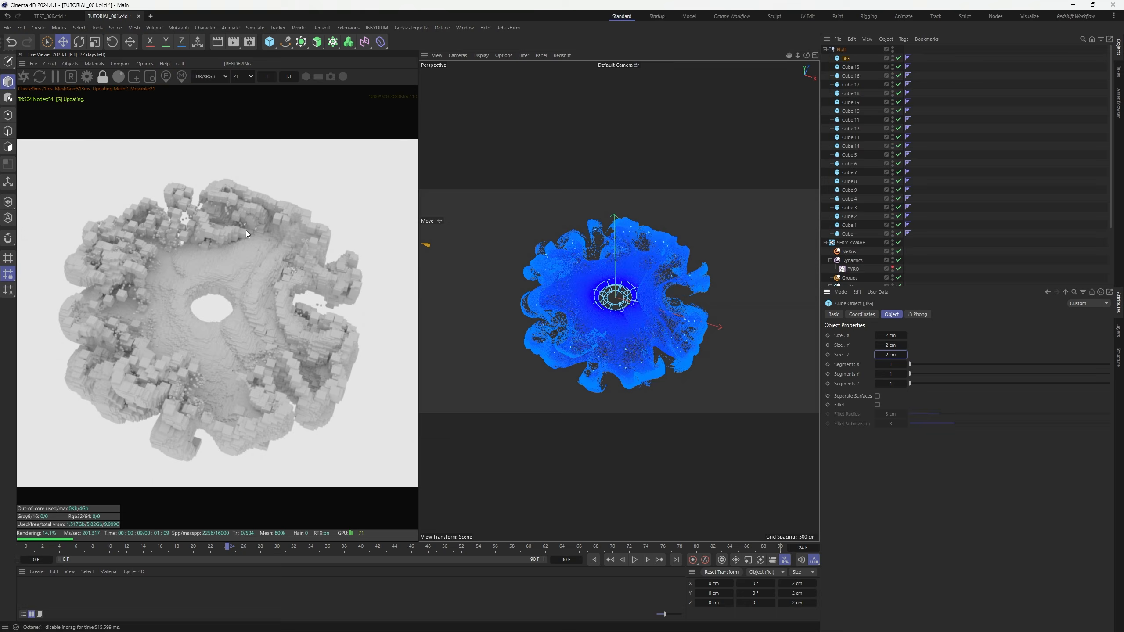
click(890, 332)
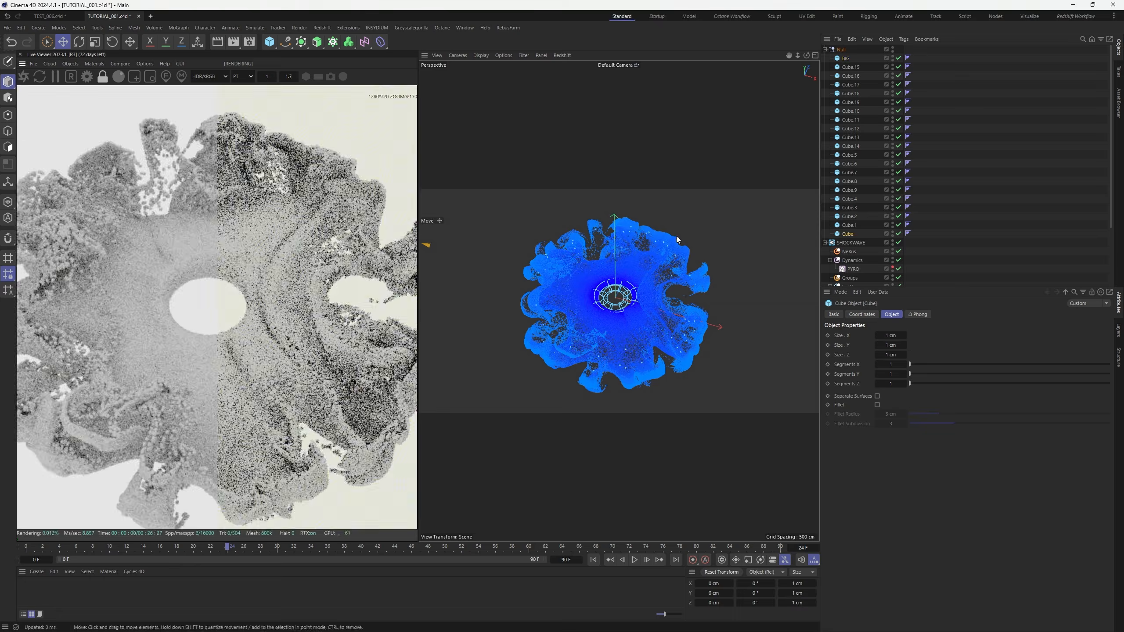
click(1011, 174)
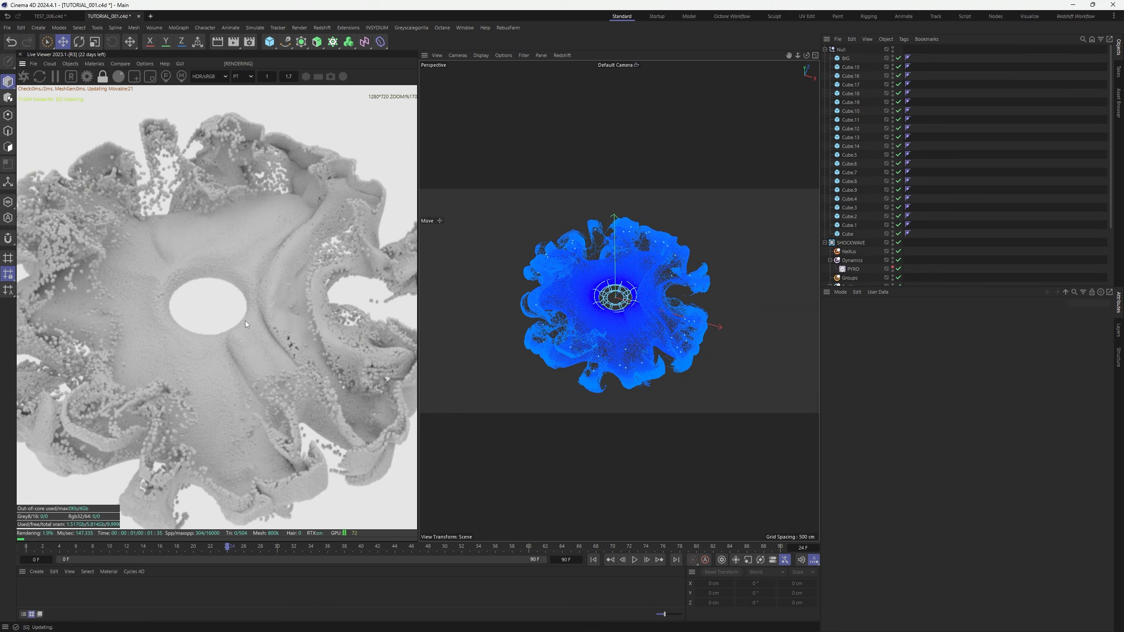
Set all 20 small cubes to 0.3 cm on X, Y and Z
scroll(172, 257, down, 2)
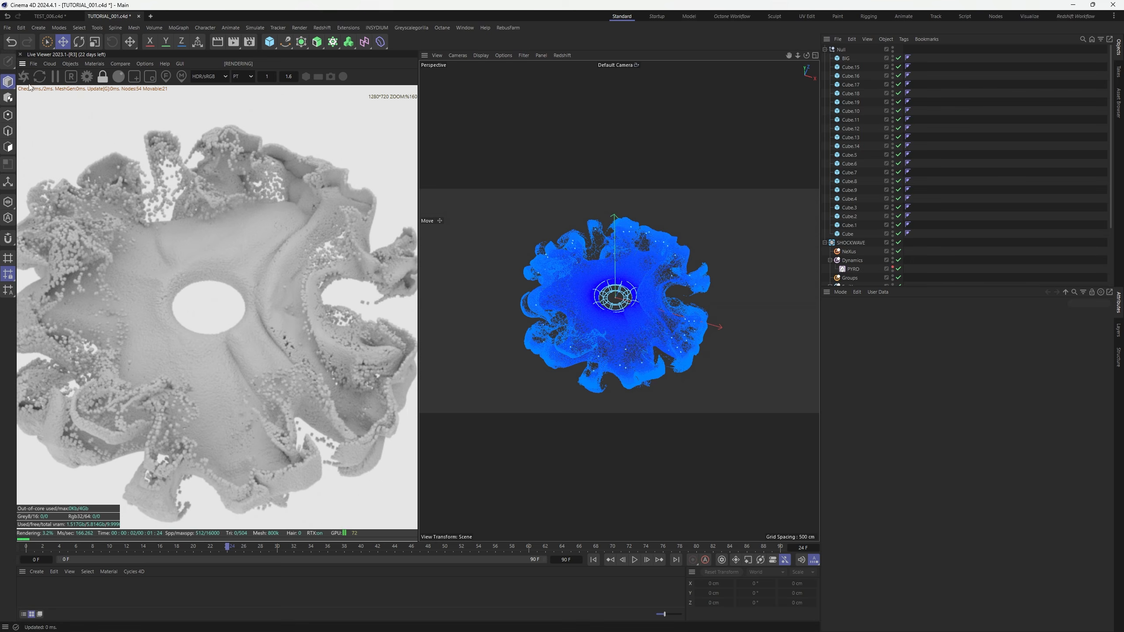
click(846, 234)
scroll(192, 316, up, 2)
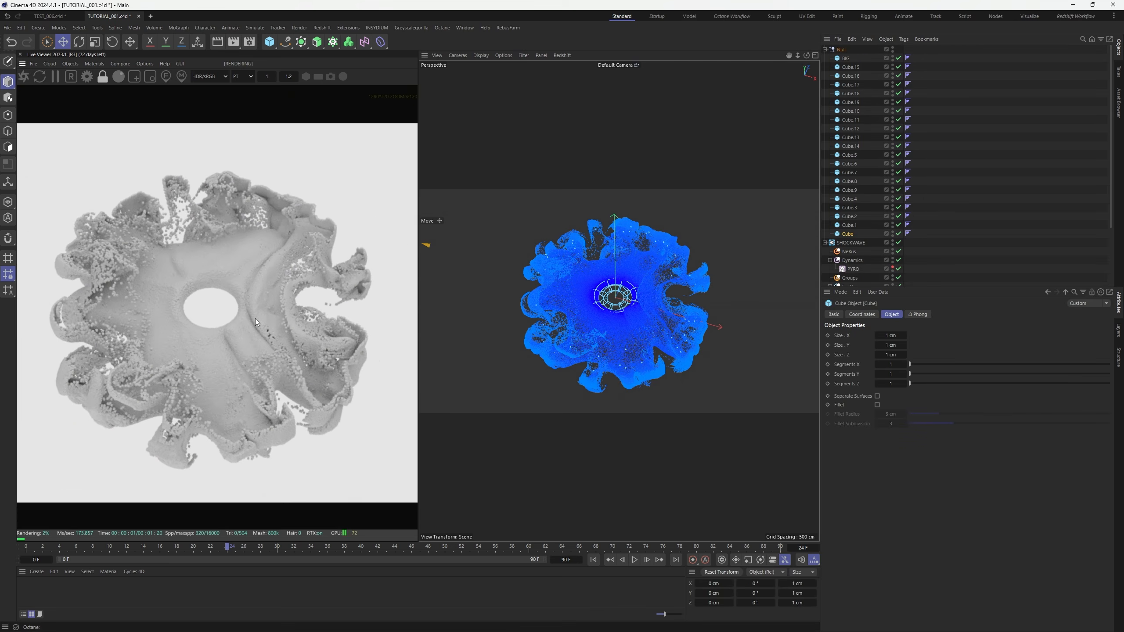
shift+click(851, 67)
click(892, 336)
text(0.3)
key(Tab)
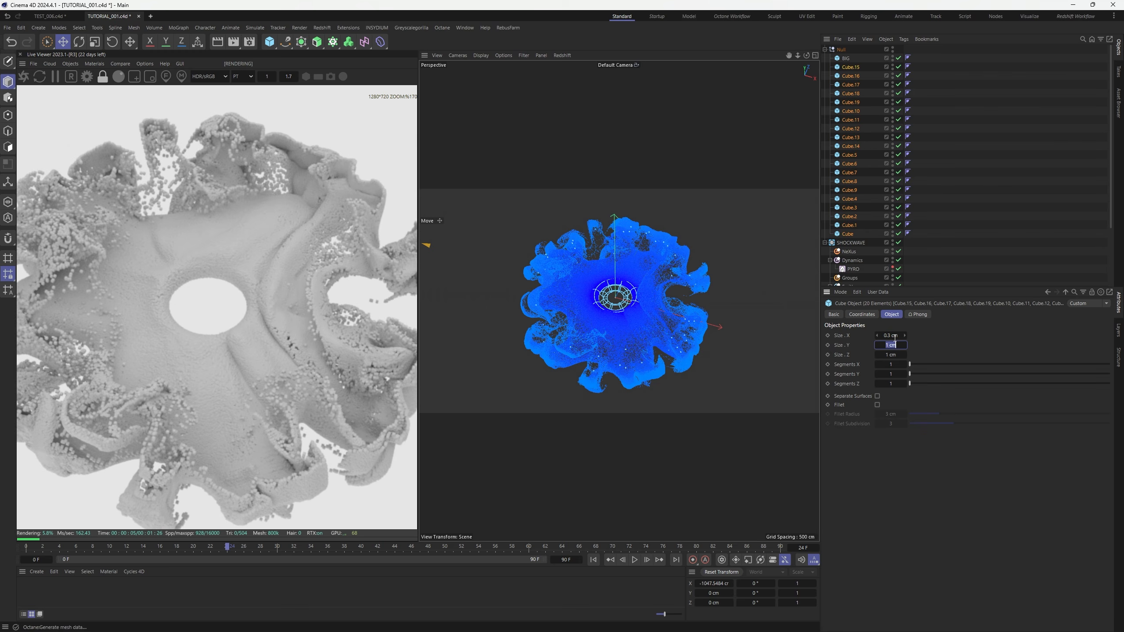
text(0.3)
key(Tab)
text(0.3)
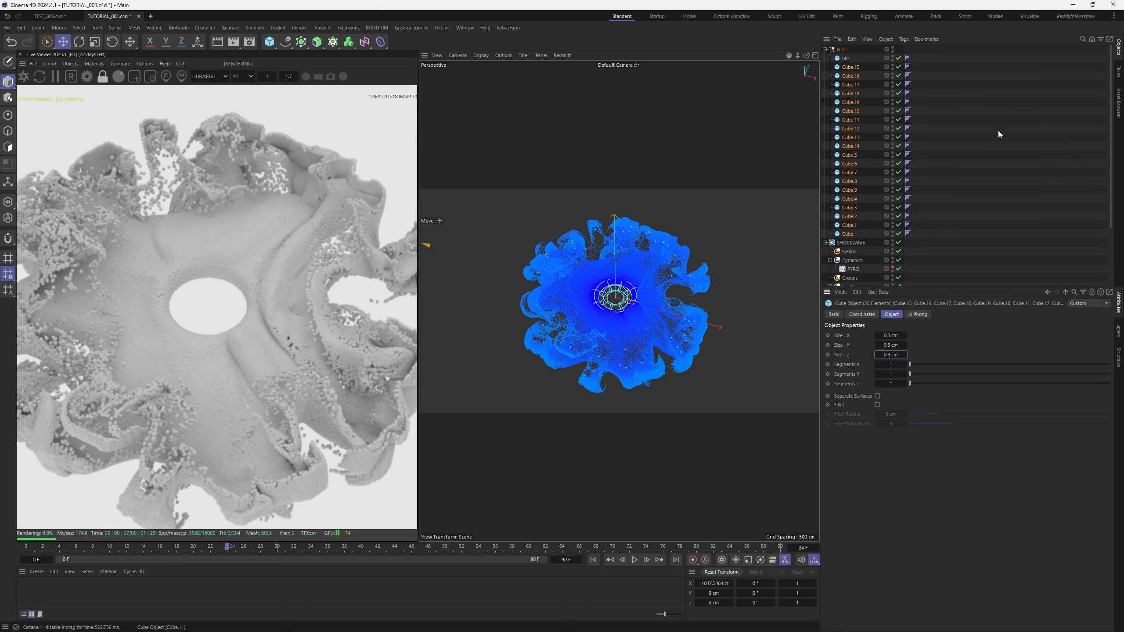
click(987, 140)
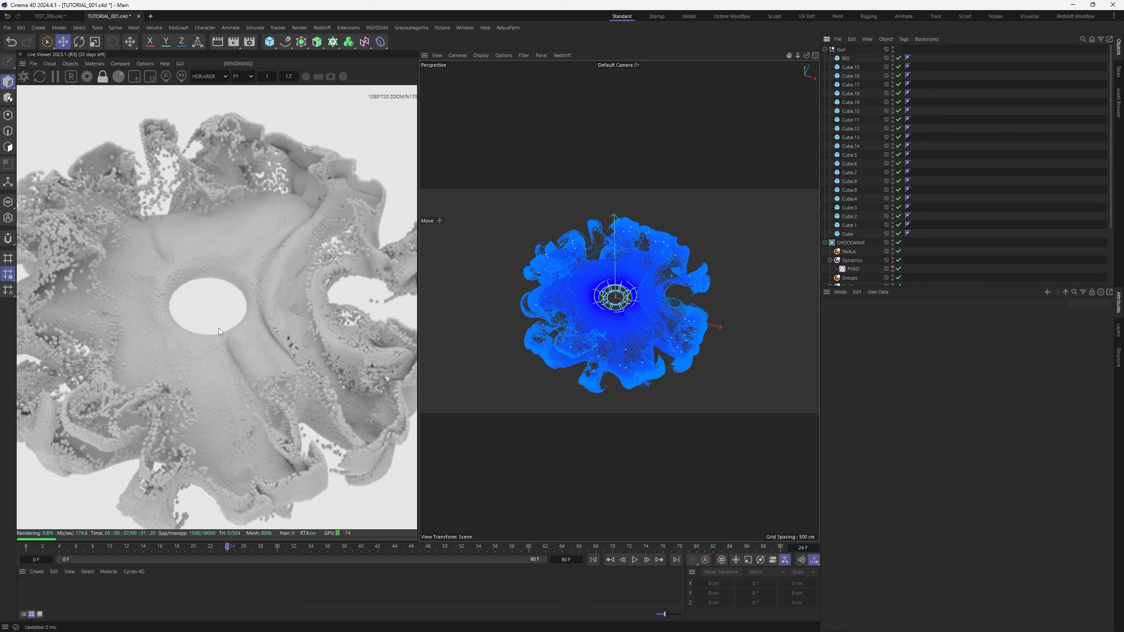
Set the BIG cube's size to 0.7 cm on every axis
click(847, 58)
click(891, 335)
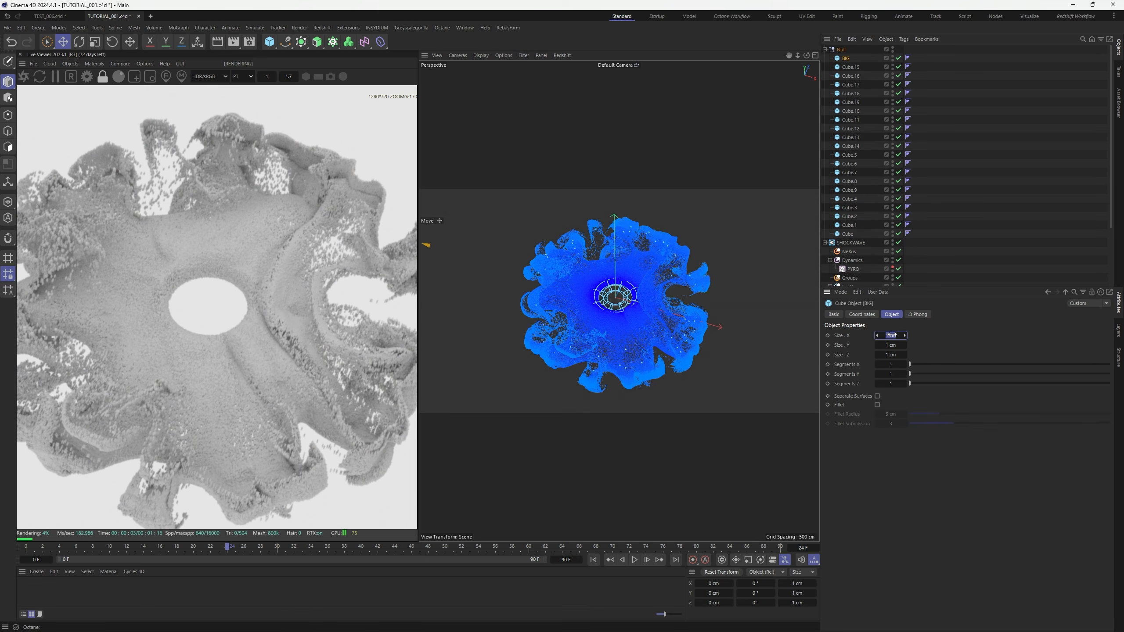
text(0.7)
key(Tab)
text(0.7)
key(Tab)
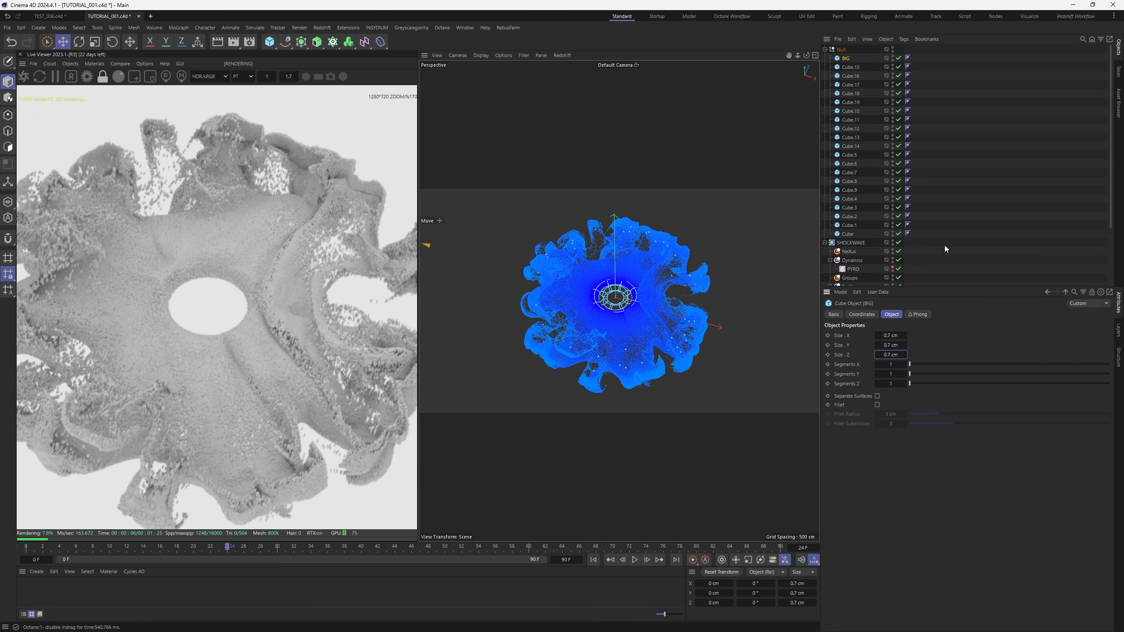
click(991, 202)
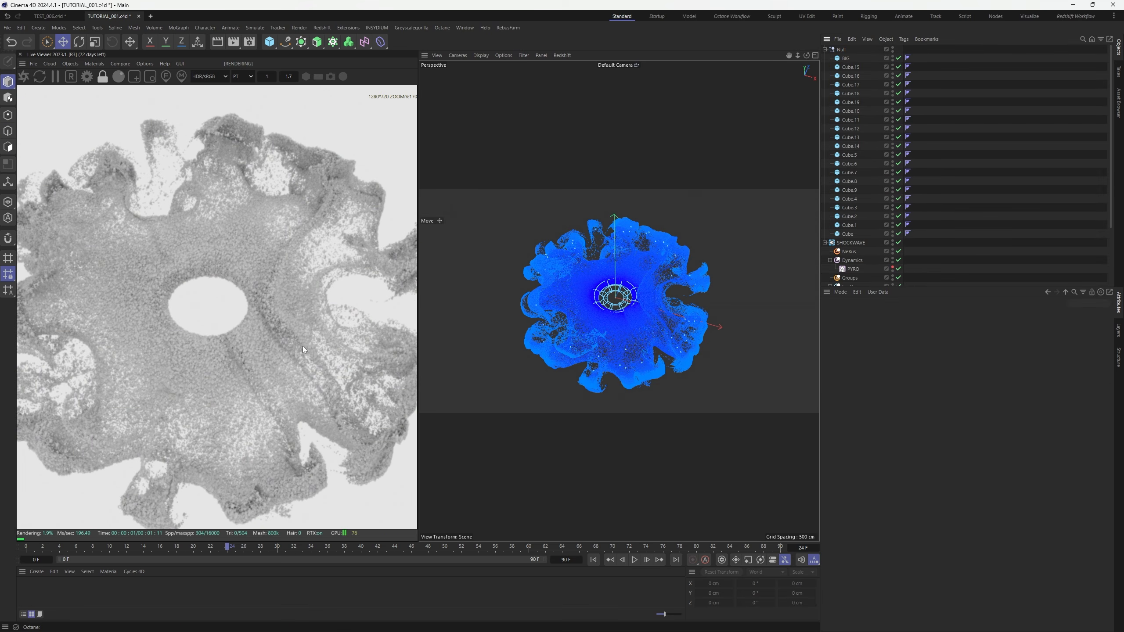
scroll(229, 353, up, 3)
Pause the Octane preview and select PARTICLES to show its 1000000-birthrate emission settings
click(56, 77)
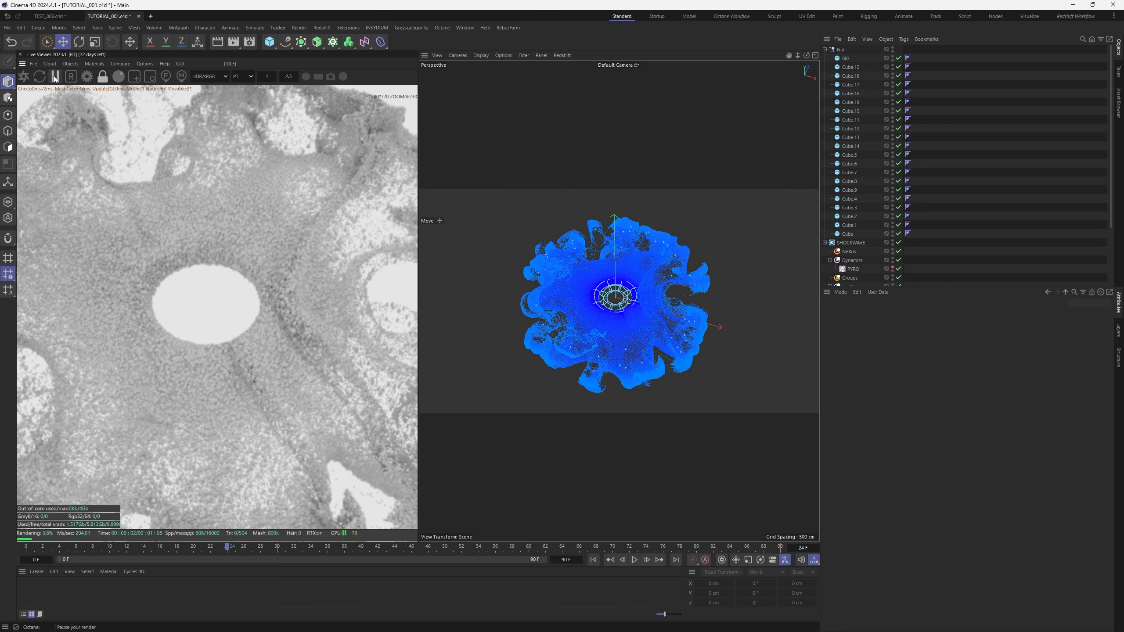
scroll(955, 197, down, 4)
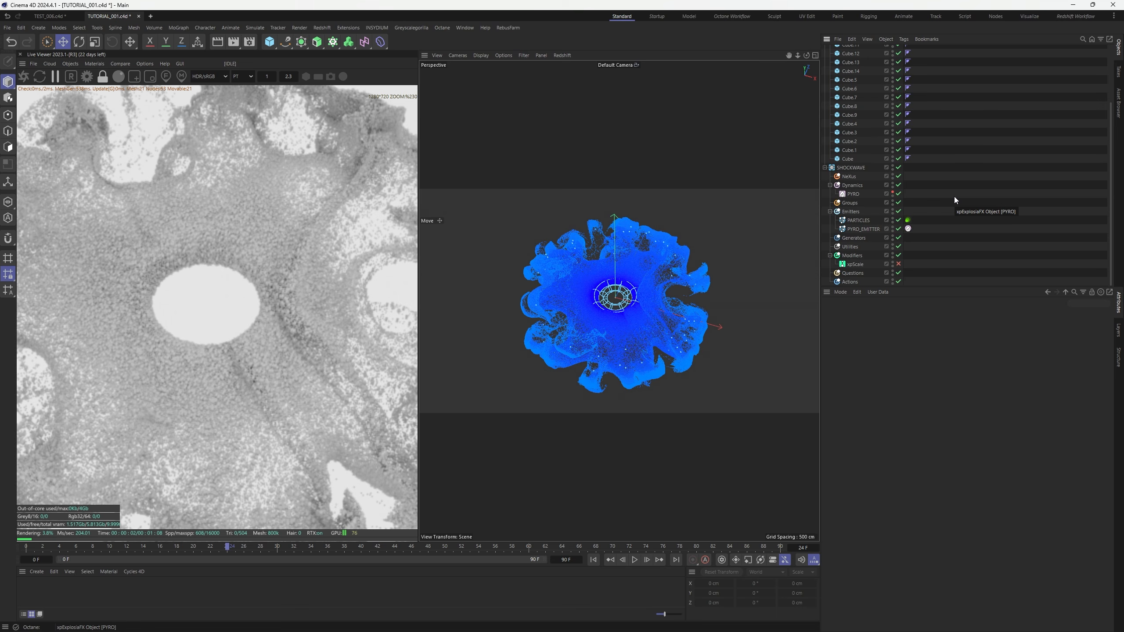
click(858, 220)
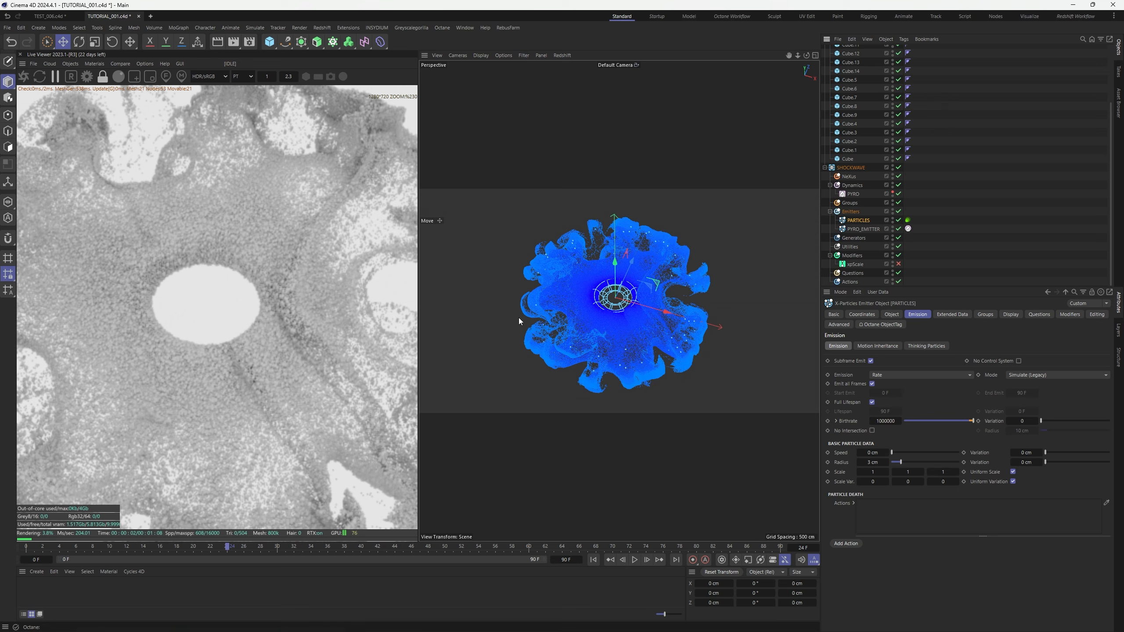
Enable Use Rotation with Random rotation in the emitter's Extended Data
click(956, 315)
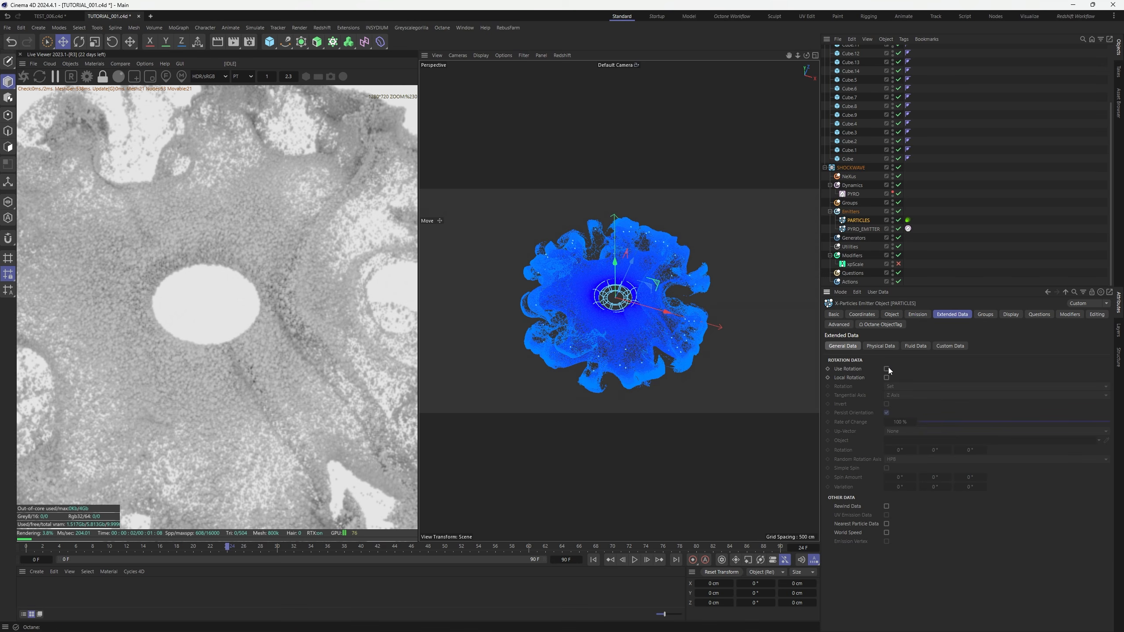
click(887, 369)
click(905, 387)
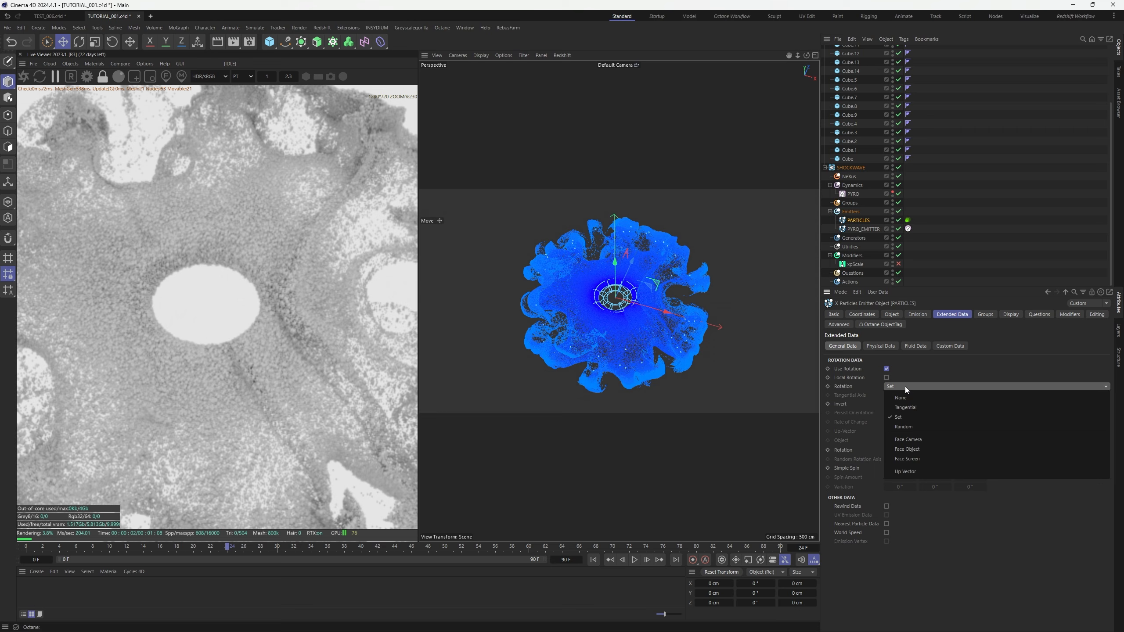
click(911, 427)
Enable Simple Spin at 0.3° on each axis and replay the simulation from frame 0
click(886, 468)
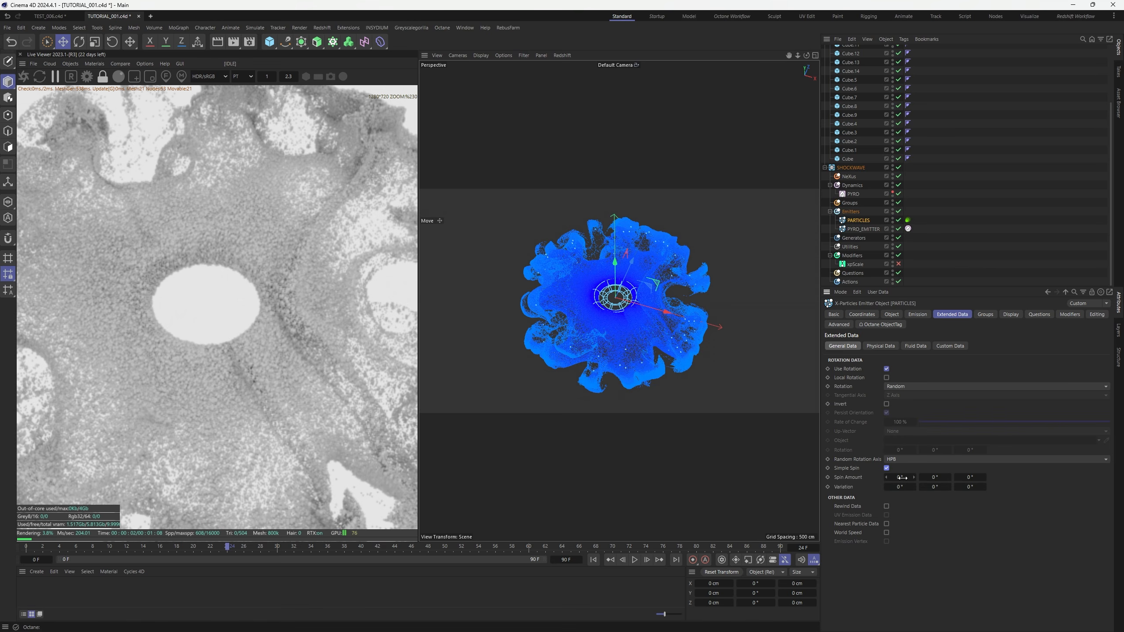
click(902, 477)
text(.3)
key(Tab)
text(.3)
key(Tab)
text(.3)
key(Return)
click(997, 240)
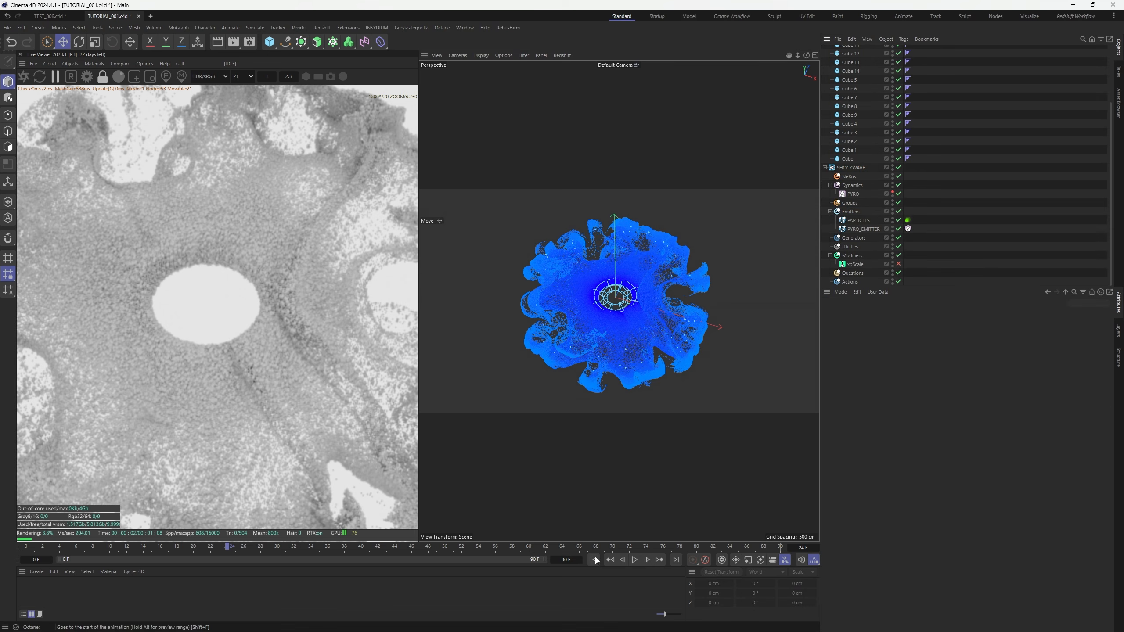
click(634, 560)
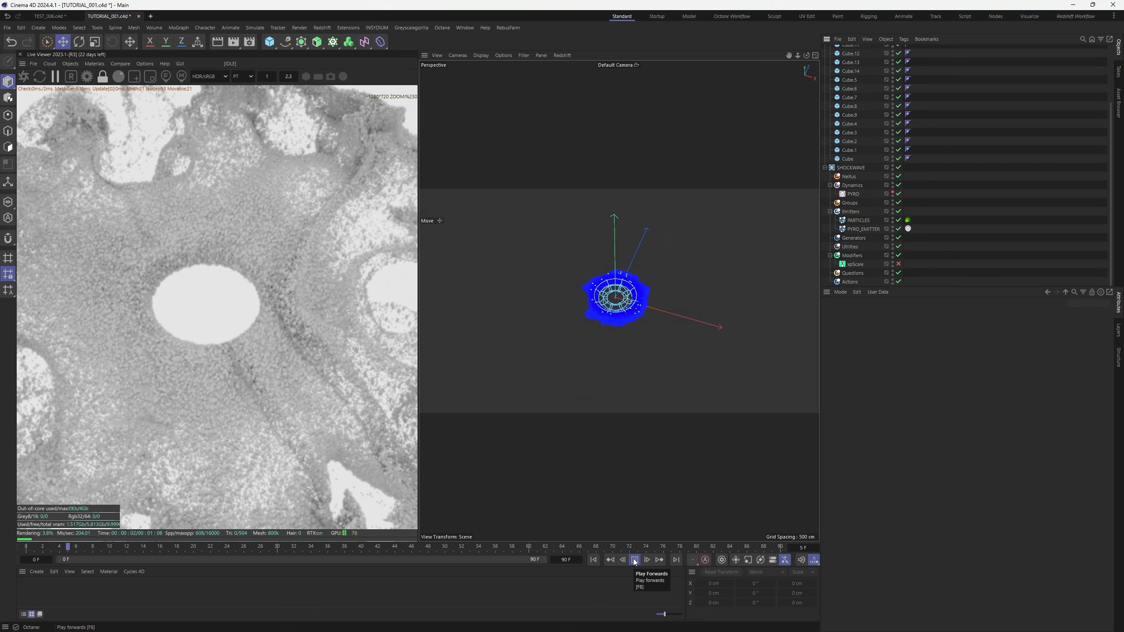
Restart the Octane live render with the updated scene and zoom to the whole shockwave
click(27, 82)
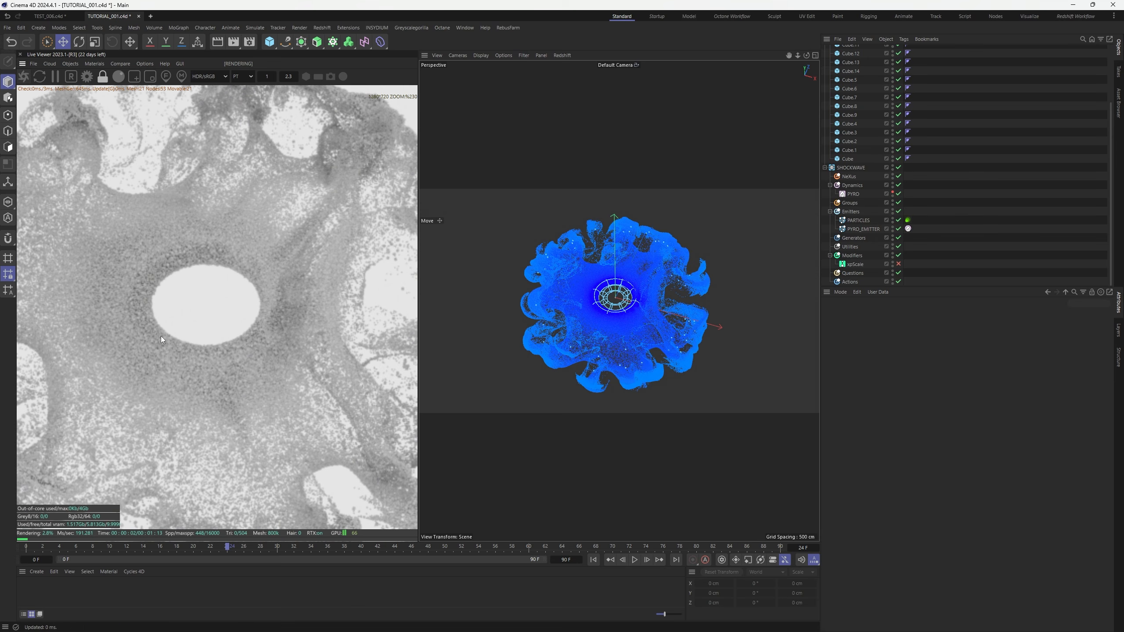
scroll(238, 327, down, 2)
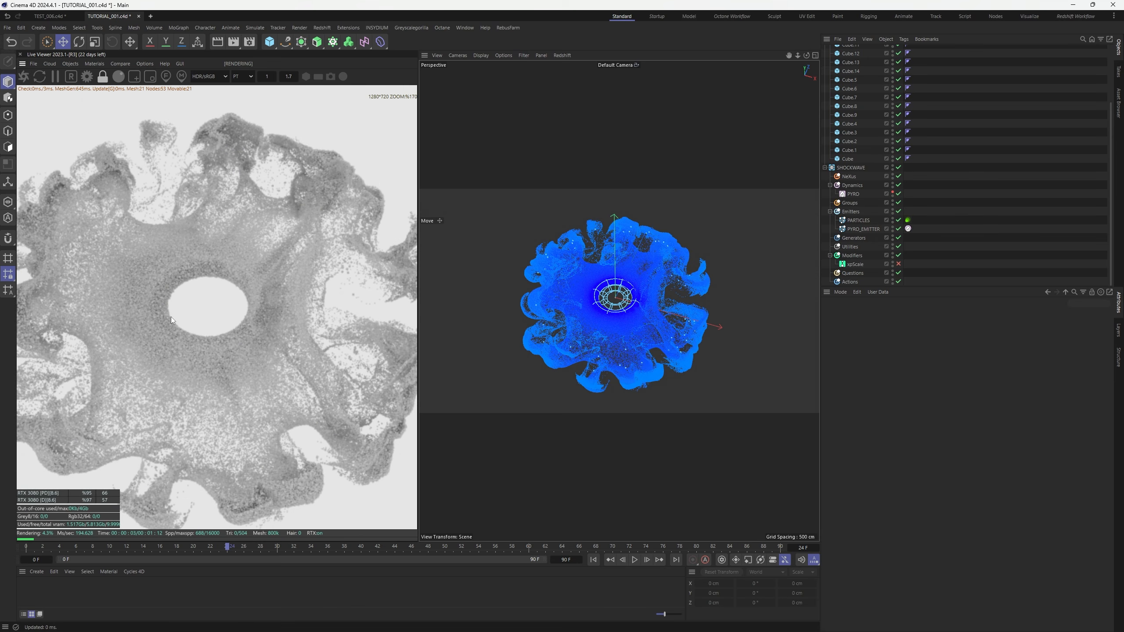
scroll(217, 322, down, 7)
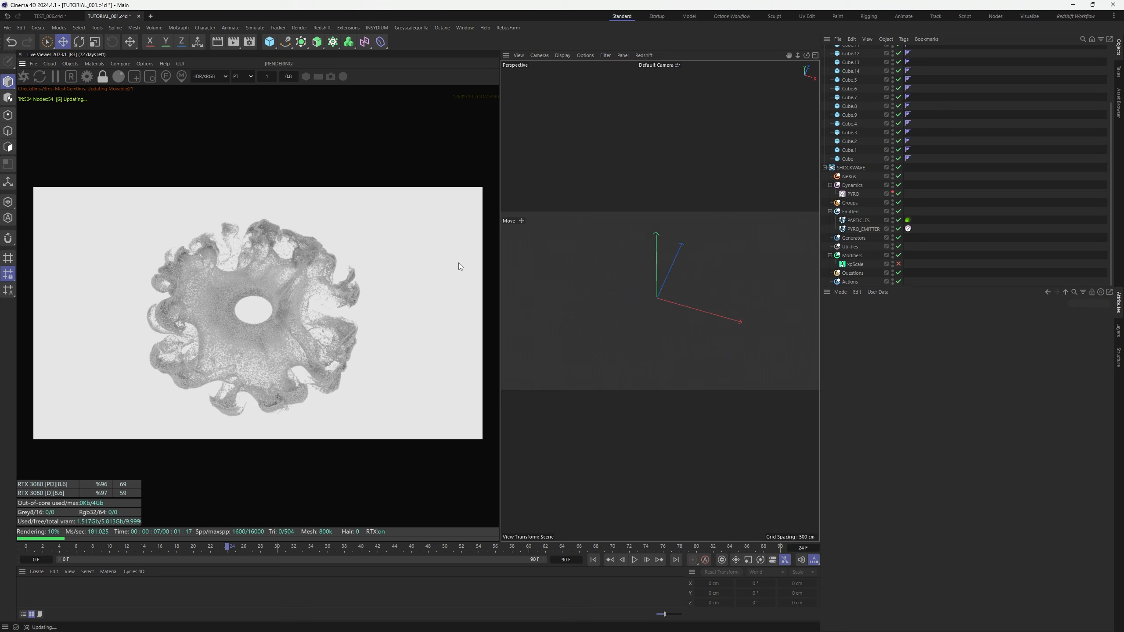
scroll(279, 311, up, 1)
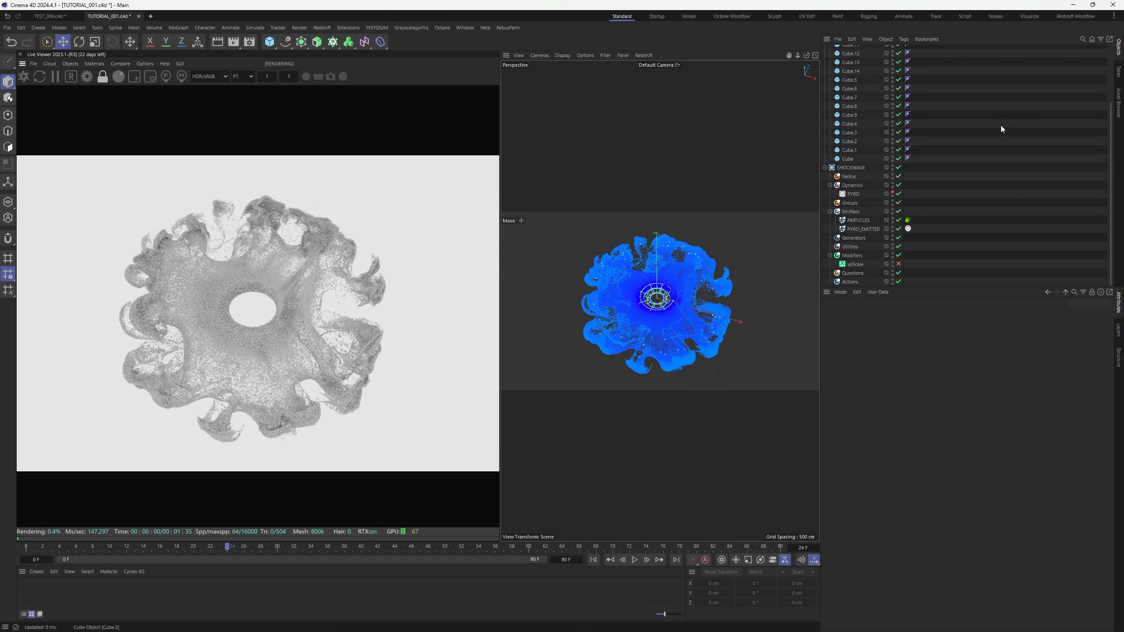
scroll(953, 143, up, 3)
Collapse SHOCKWAVE, check BIG's Y size, and bring up the Live Viewer Objects menu
click(825, 243)
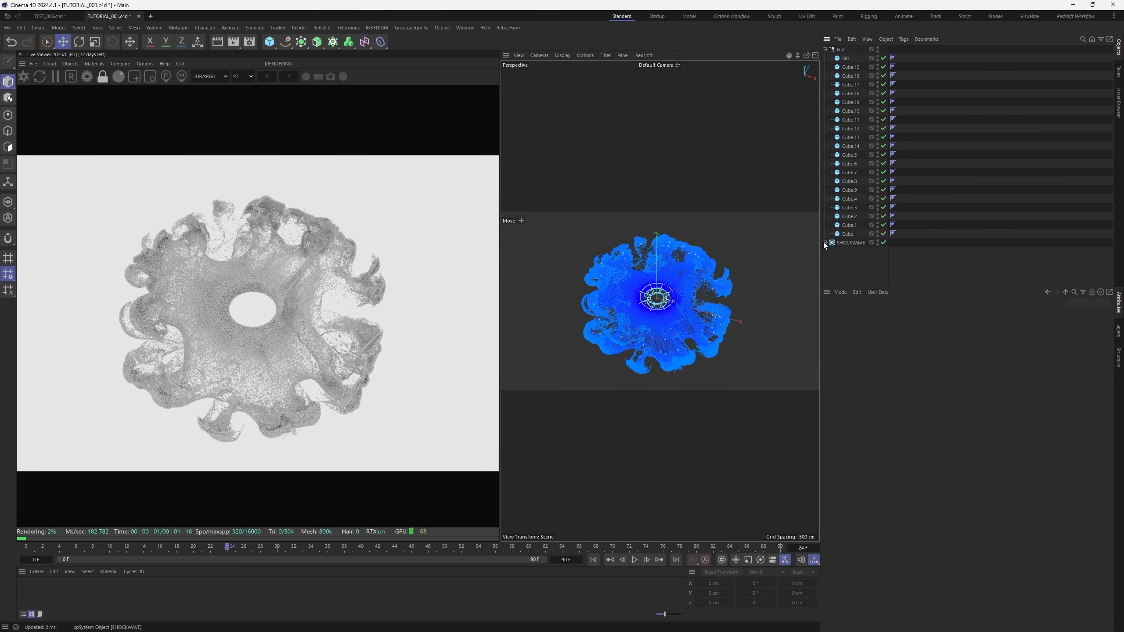
click(847, 59)
double_click(891, 346)
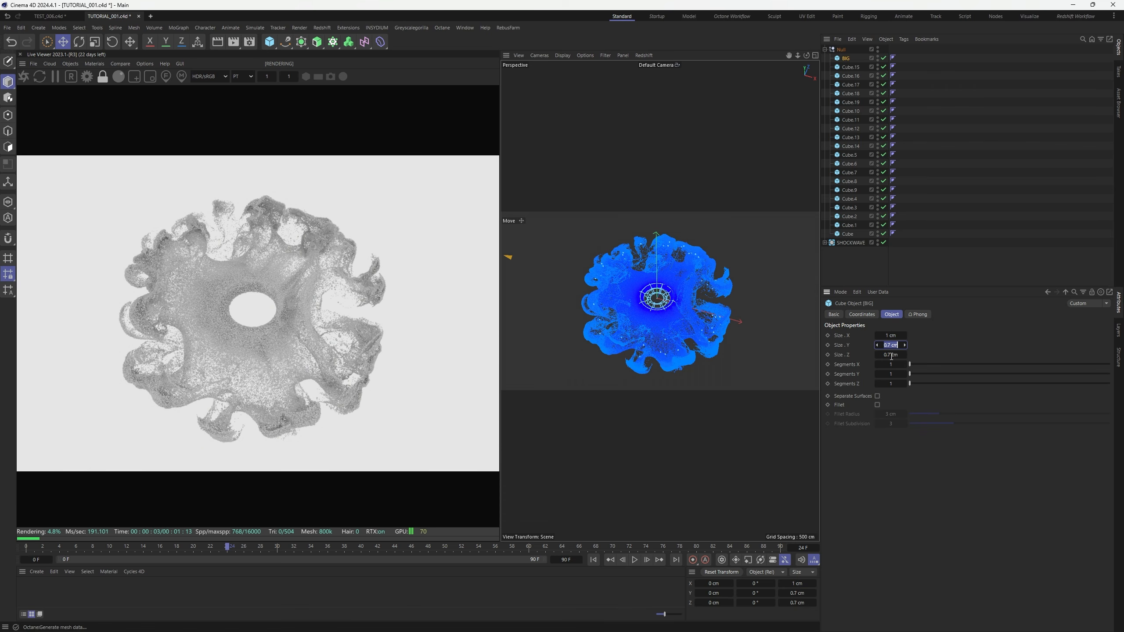
click(1000, 182)
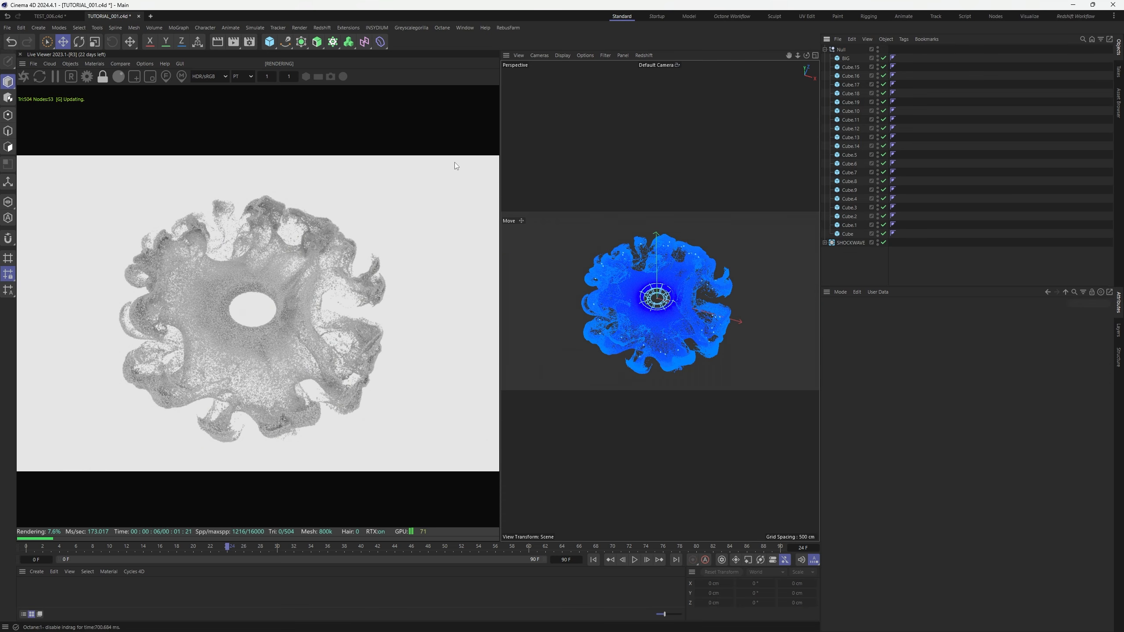
click(89, 76)
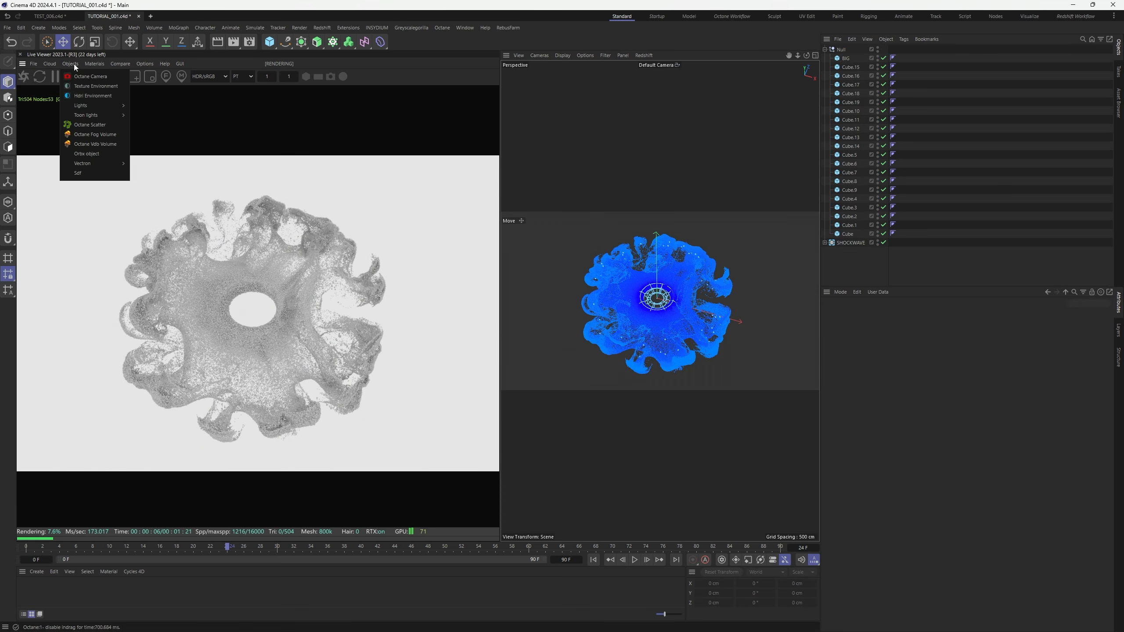
Add a black Octane Texture Environment hidden in the editor viewport
click(90, 91)
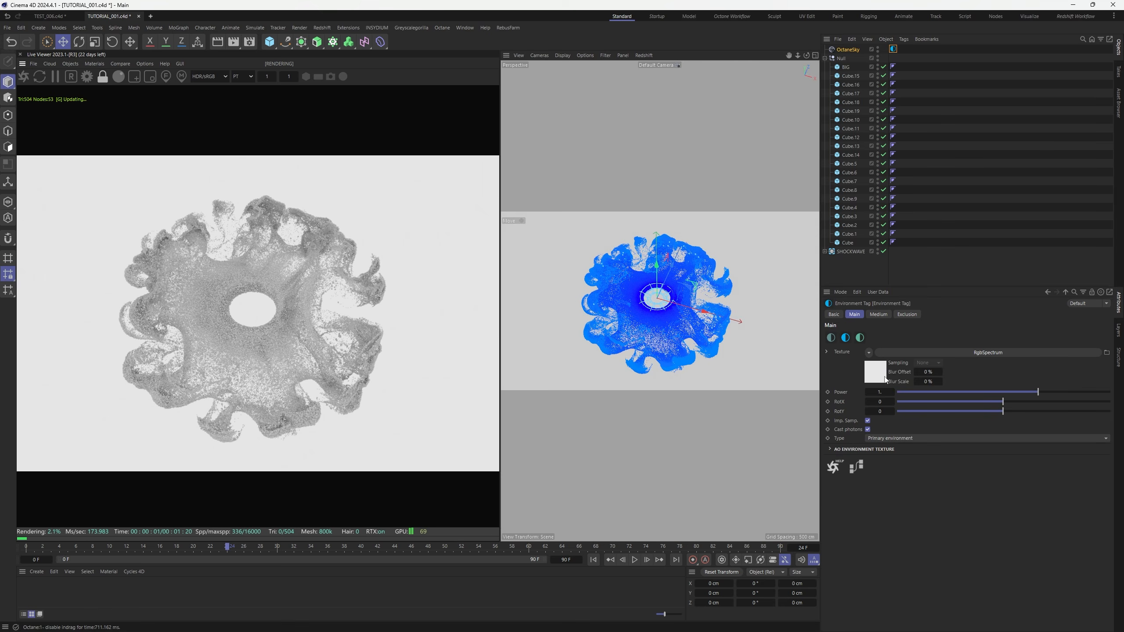
click(885, 379)
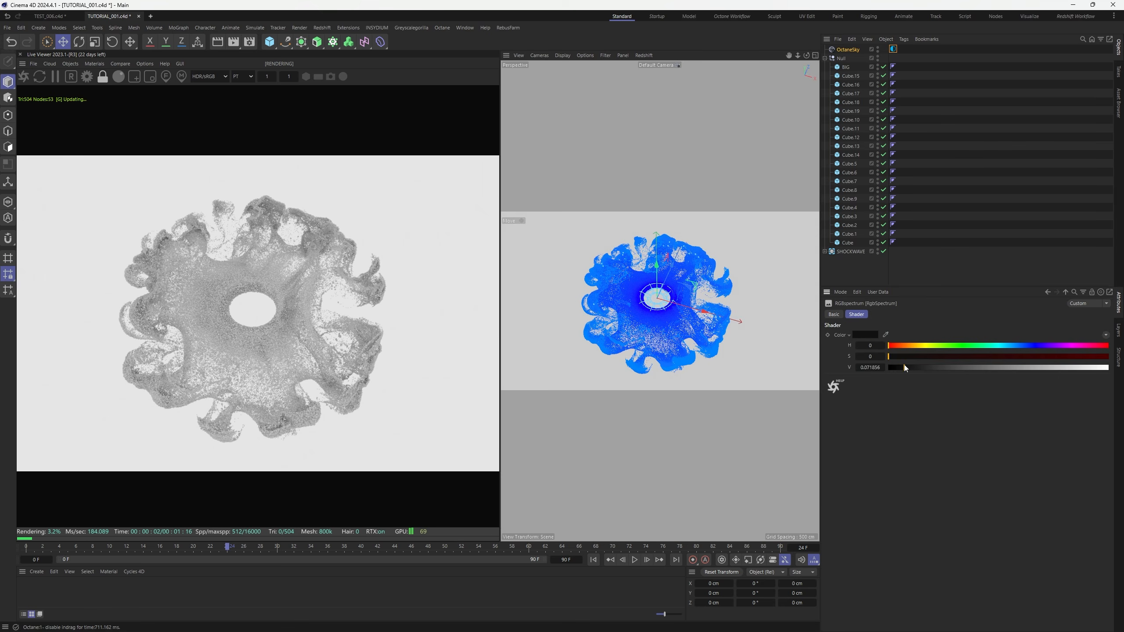
click(878, 48)
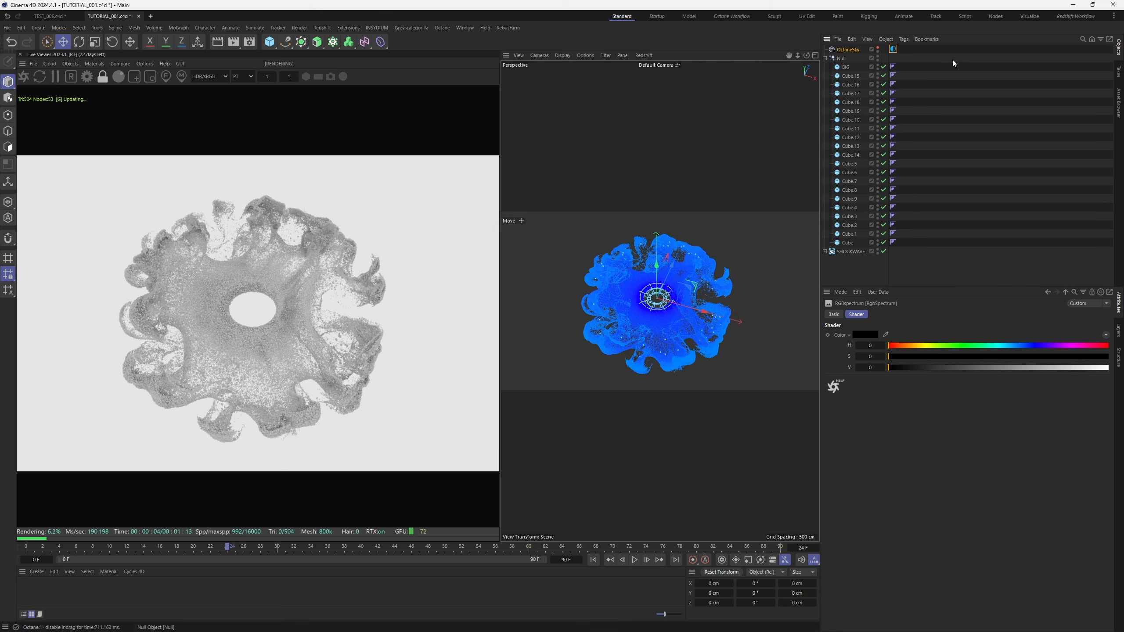
Add an Octane Camera with the Tele 135 mm focal length preset
click(71, 64)
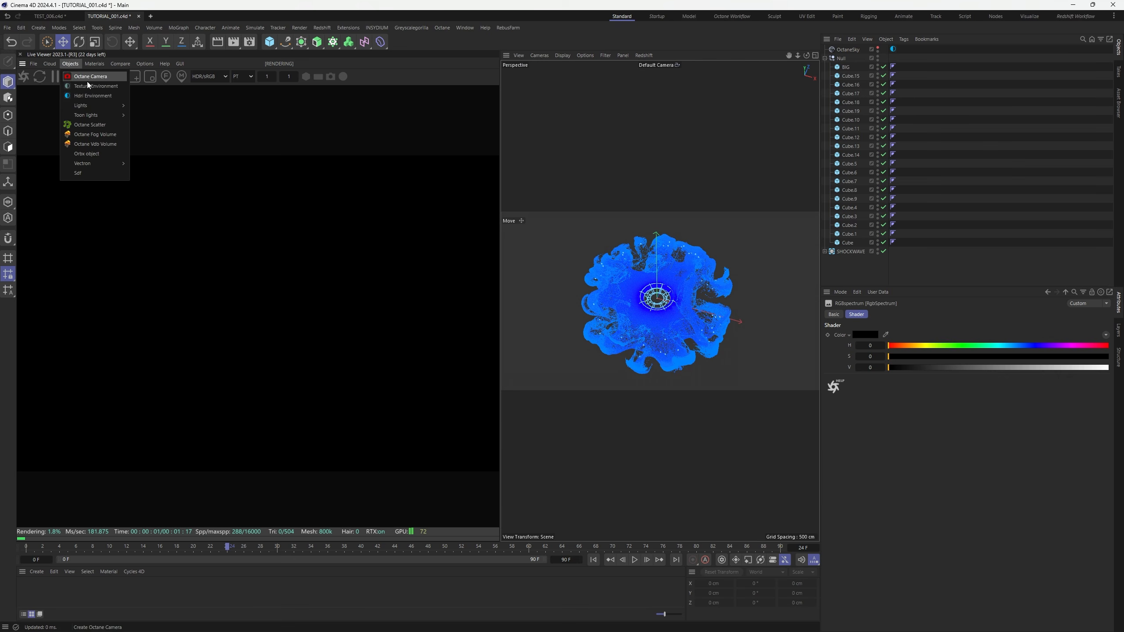
click(90, 76)
click(959, 357)
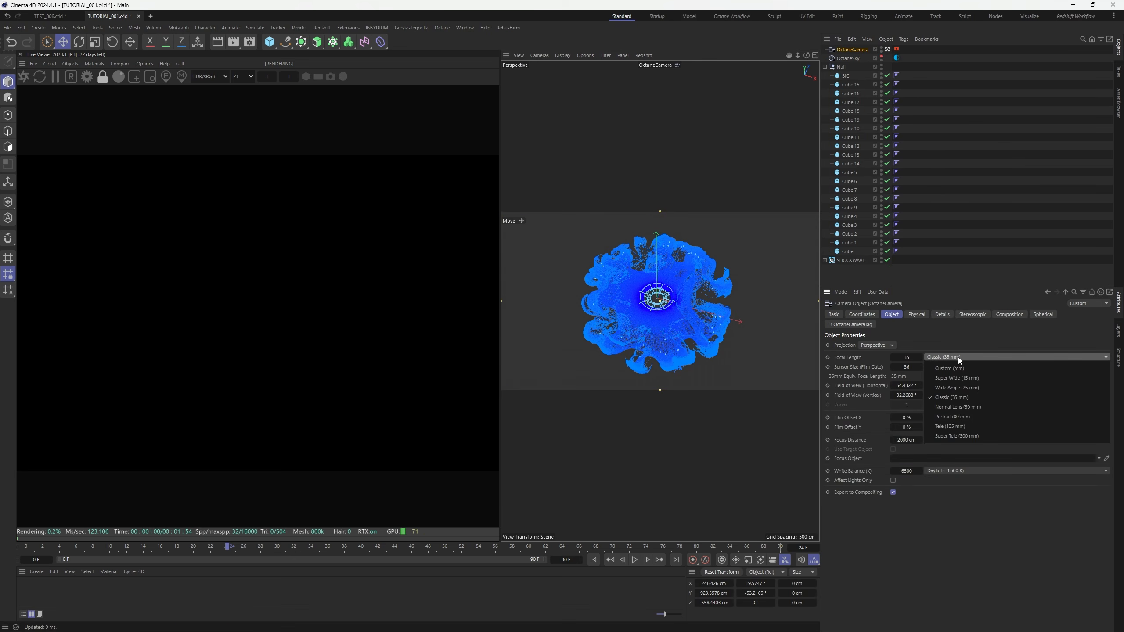
click(952, 426)
click(861, 314)
Set camera P.X, P.Z and R.H to 0, R.P to -90°, and dolly out
click(865, 357)
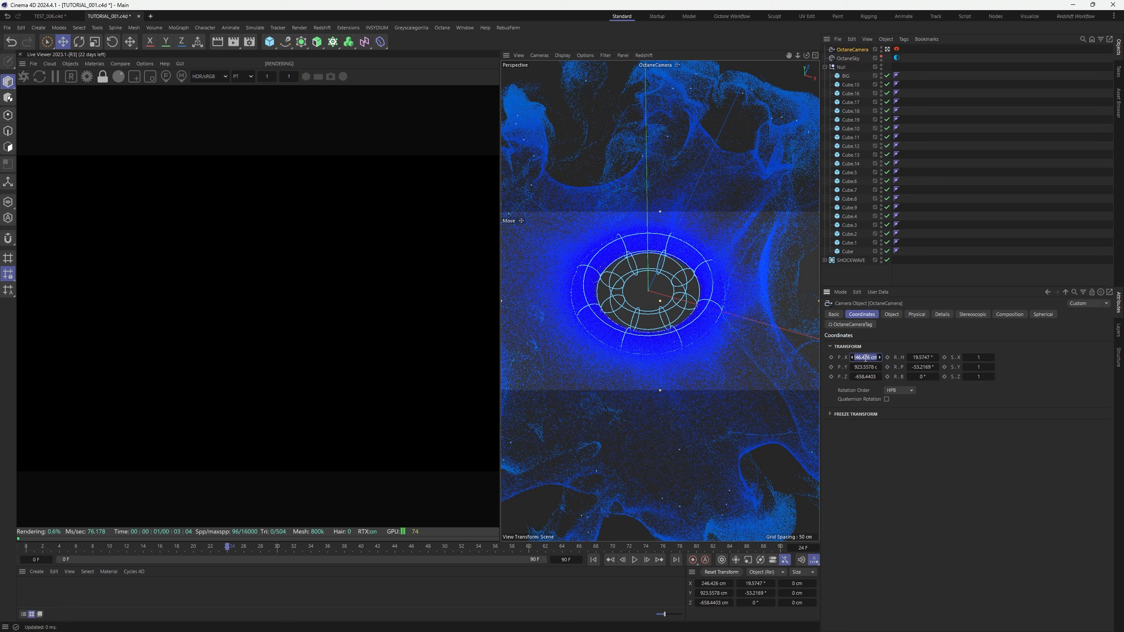
text(0)
key(Tab)
key(Tab)
text(0)
key(Tab)
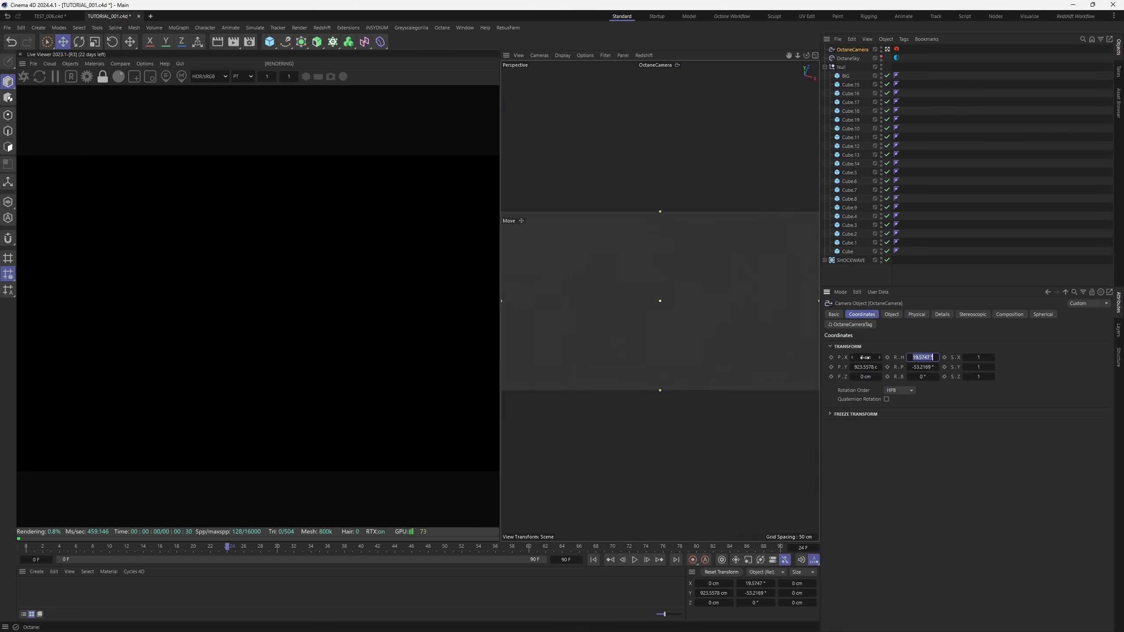
text(0)
key(Tab)
text(0)
key(Return)
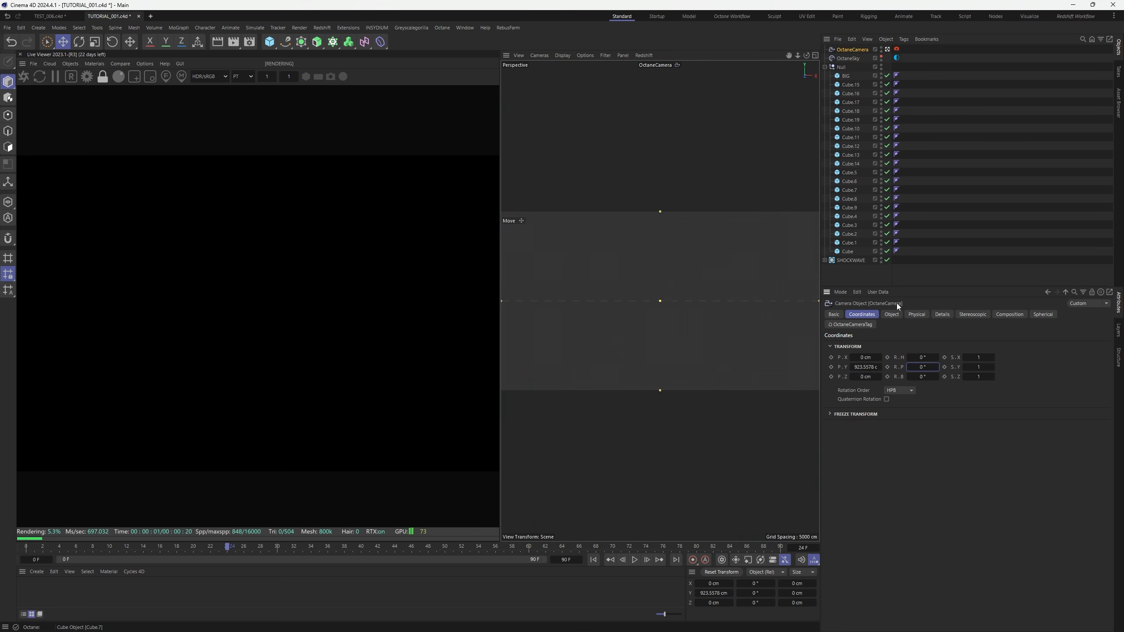
text(-90)
key(Return)
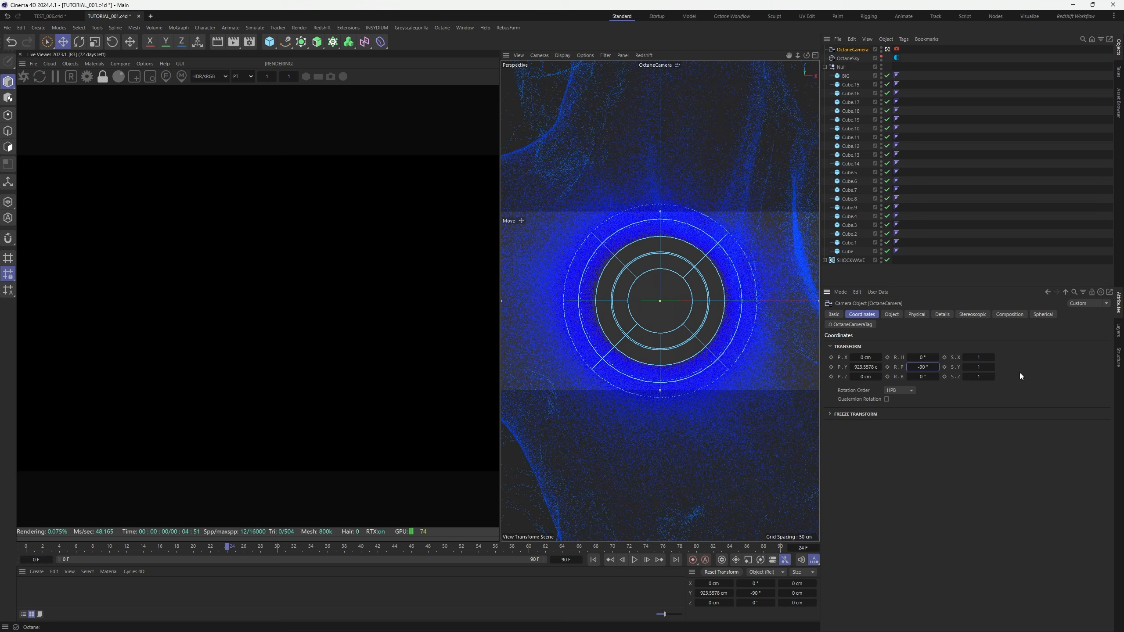
drag(798, 55, 677, 55)
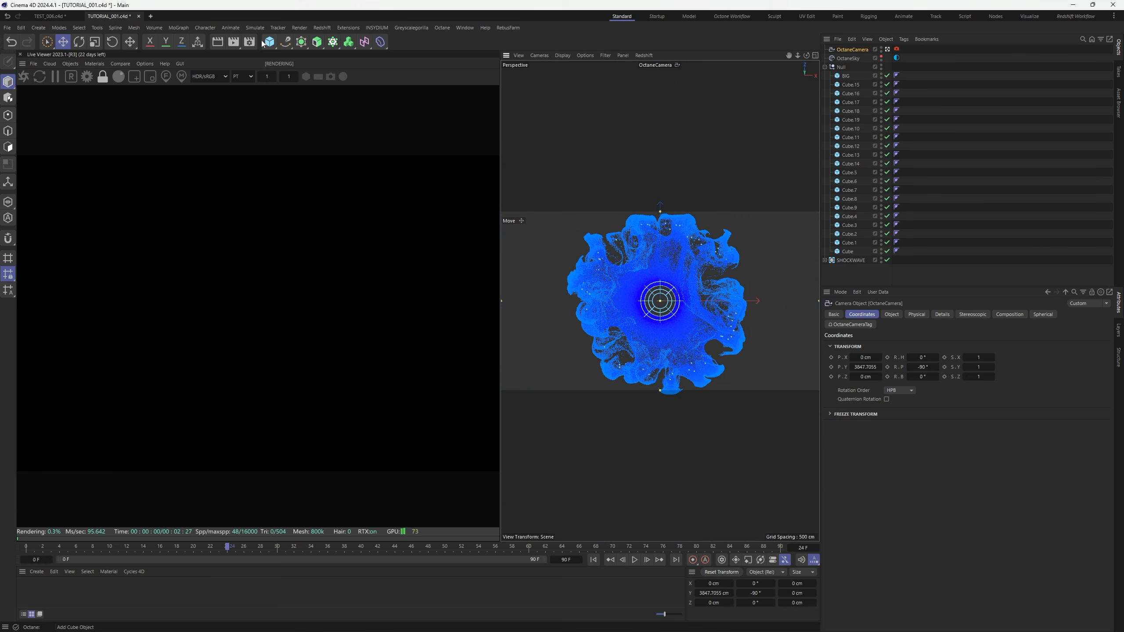
click(249, 42)
Set the Octane render output to 1920 × 1080 and save the scene
click(320, 108)
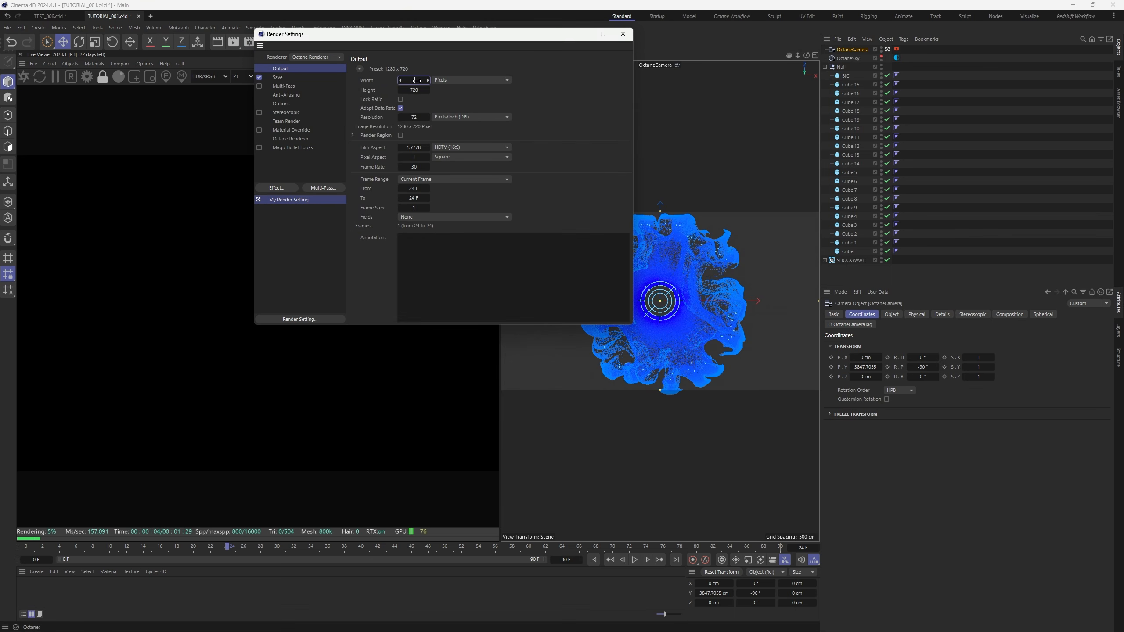
click(416, 80)
text(1920)
key(Tab)
text(1080)
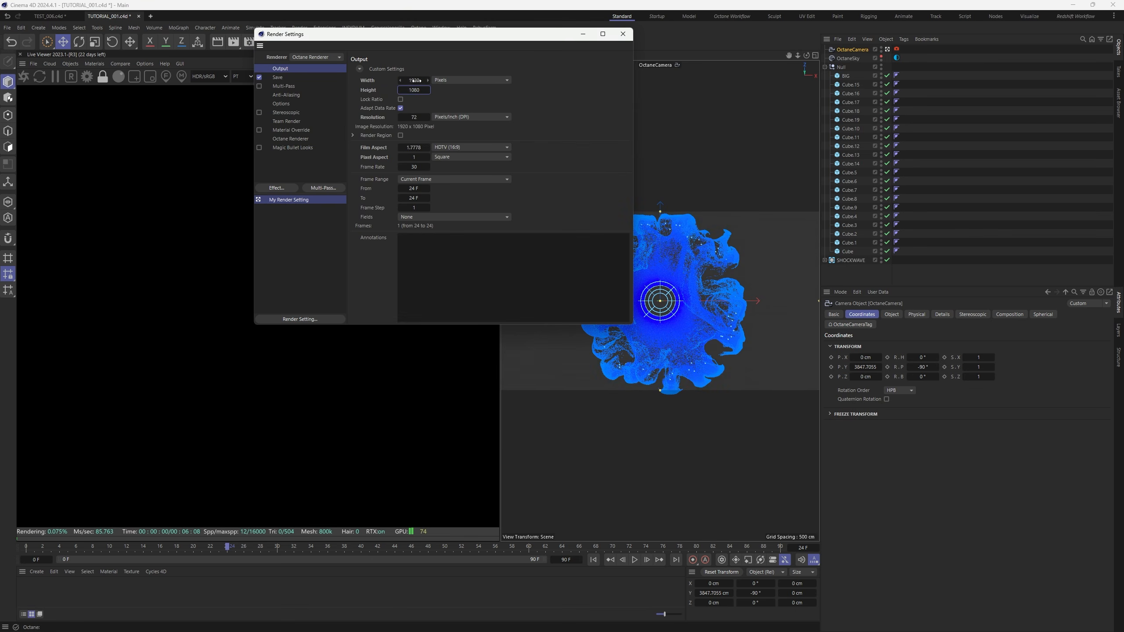
click(623, 34)
click(961, 102)
key(ctrl+s)
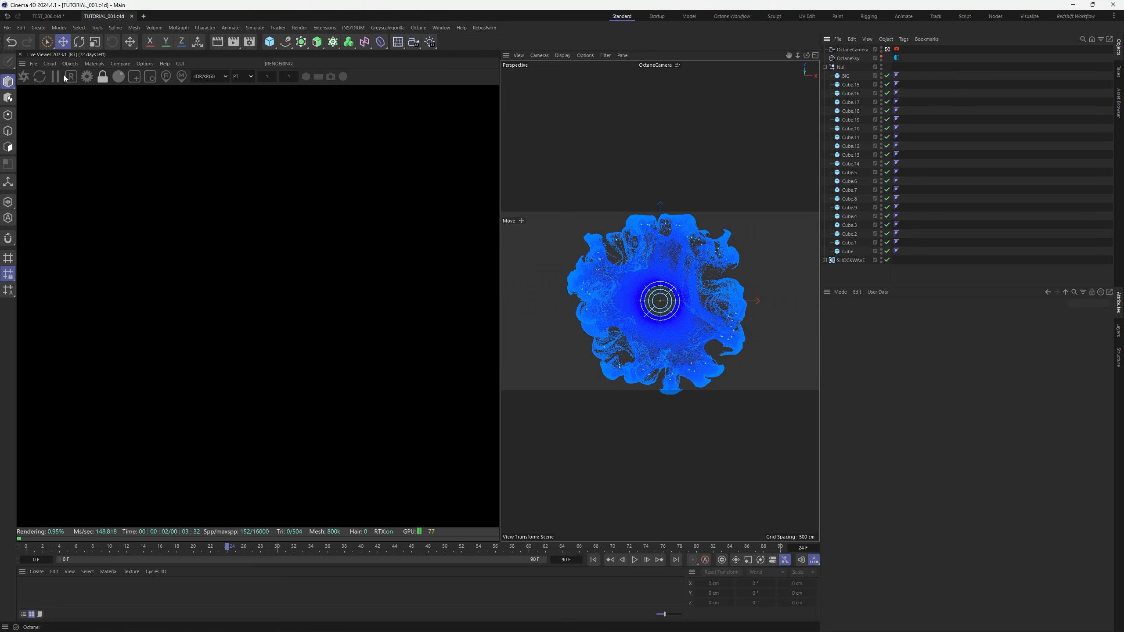
Return the viewport to perspective, hide the grid, and orbit out to view the shockwave
key(F2)
click(540, 55)
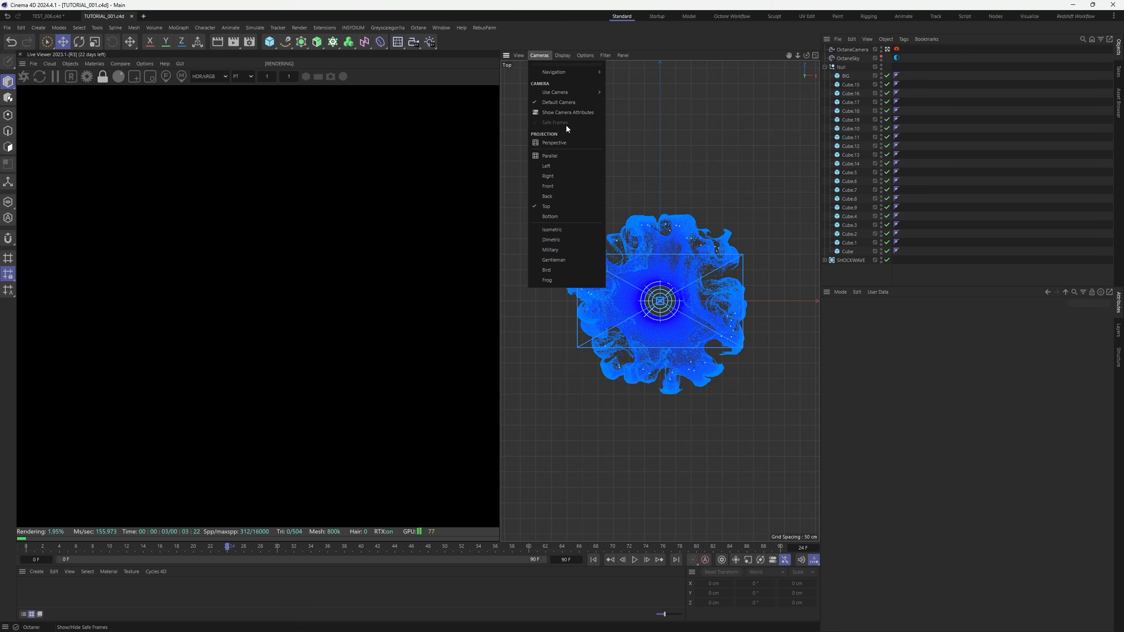
click(560, 142)
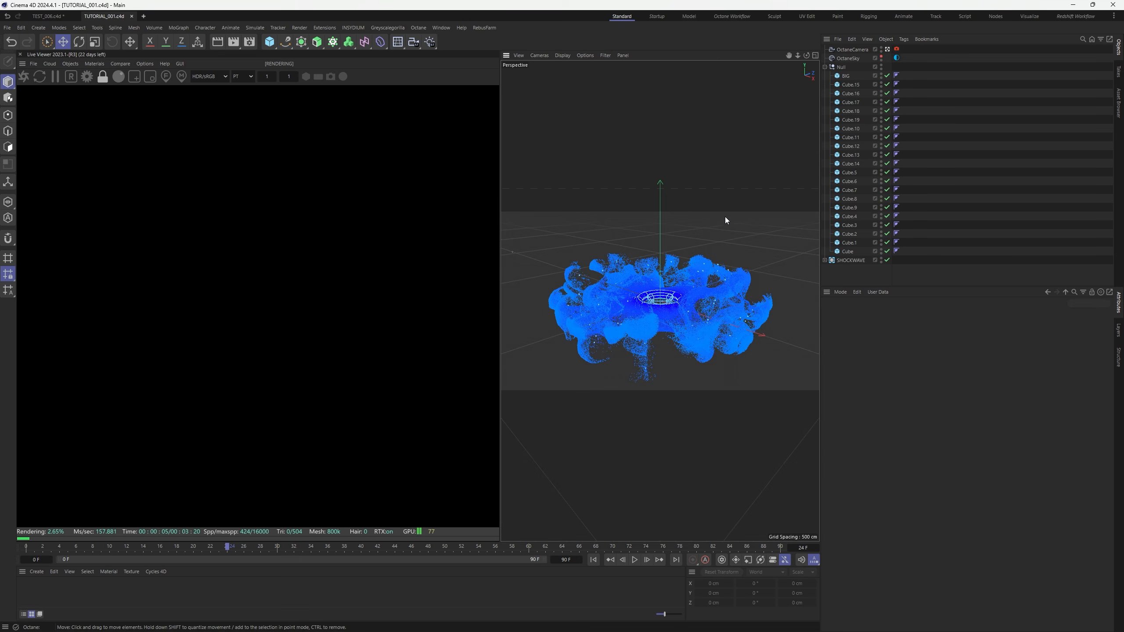
click(586, 54)
mouse_move(606, 57)
click(624, 115)
alt+drag(677, 301, 694, 335)
scroll(655, 302, down, 5)
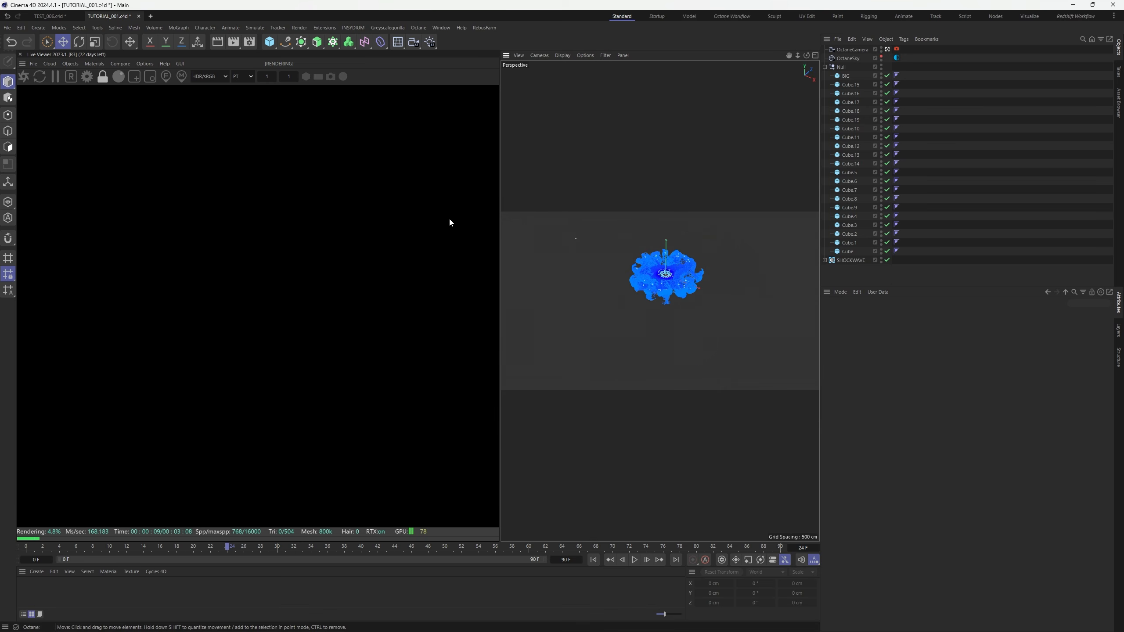
Add an Octane area light with a Target tag aimed at SHOCKWAVE and move it sideways on X
click(70, 63)
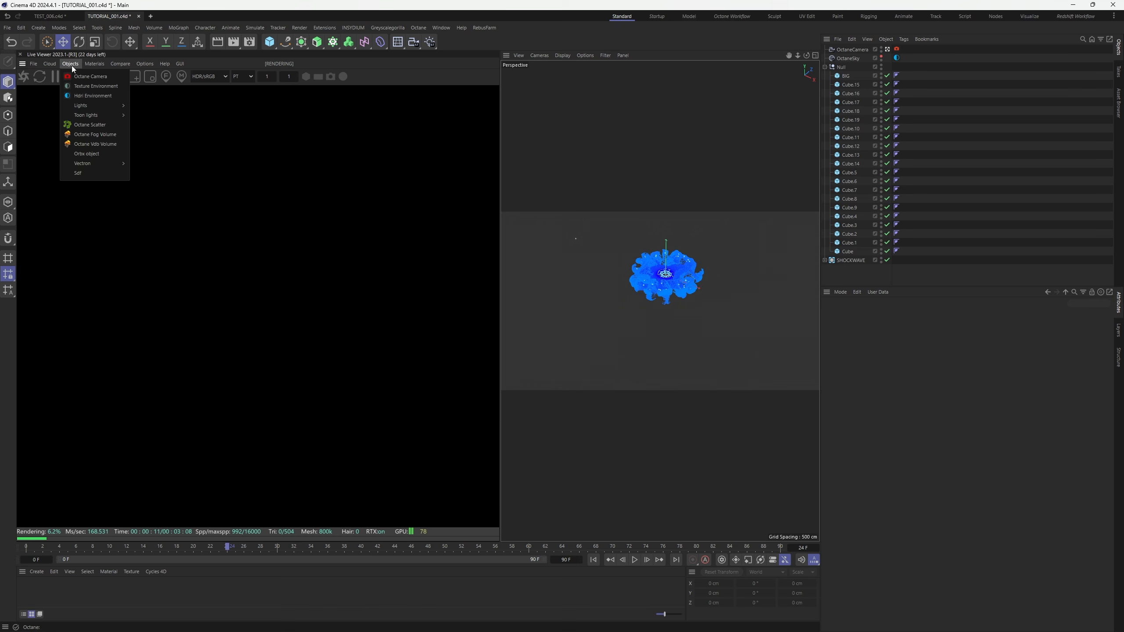
mouse_move(92, 108)
click(157, 126)
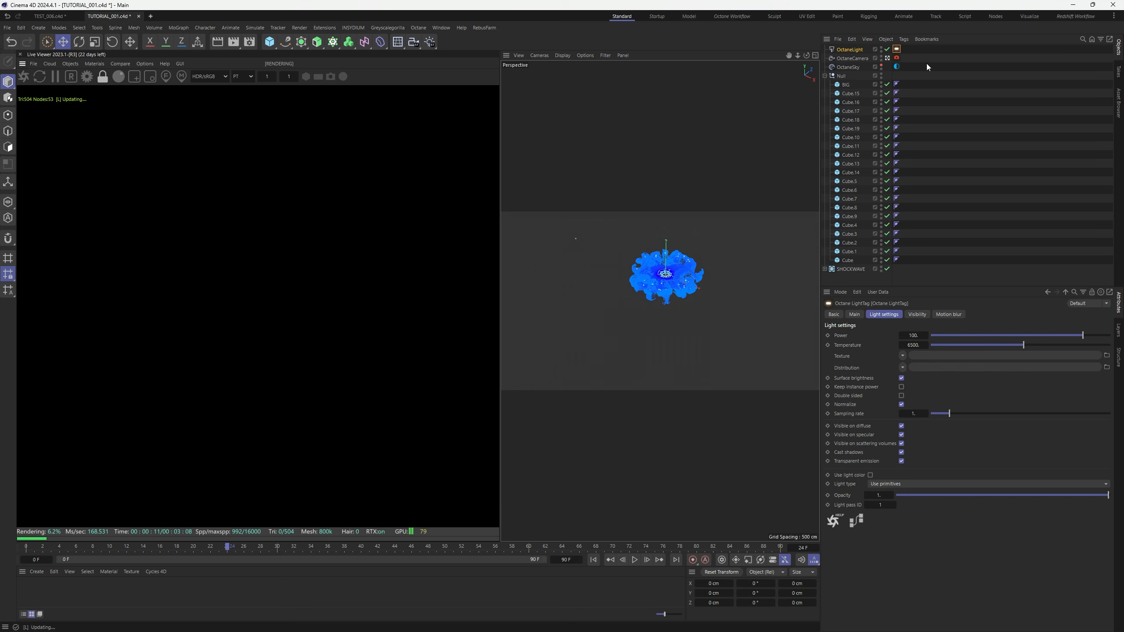
right_click(848, 49)
mouse_move(910, 71)
click(994, 102)
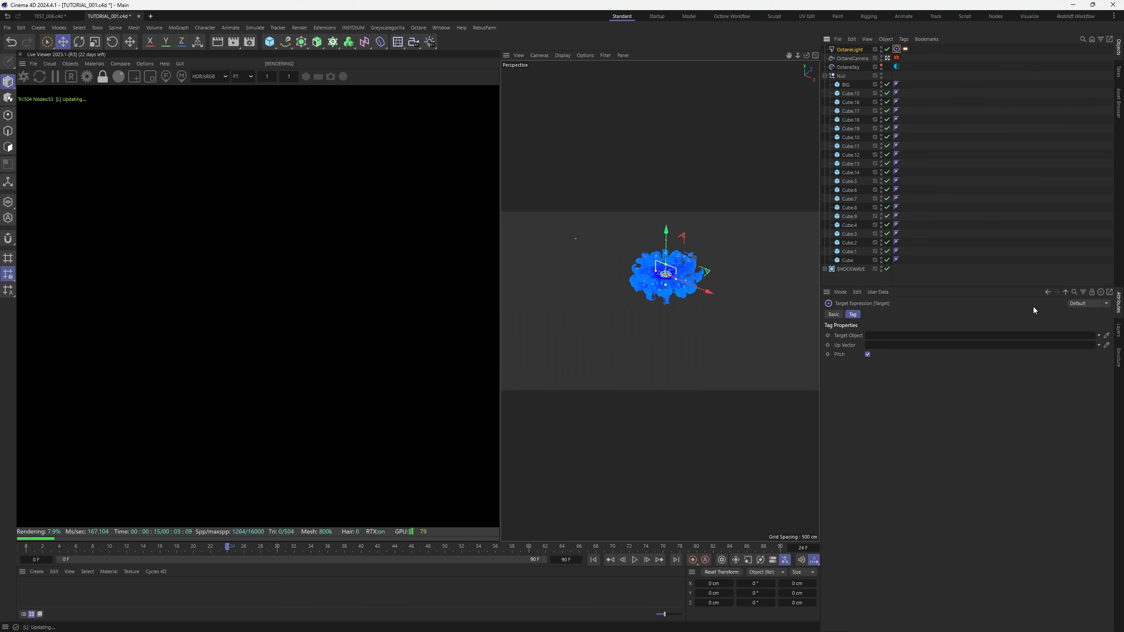
click(1107, 336)
click(851, 268)
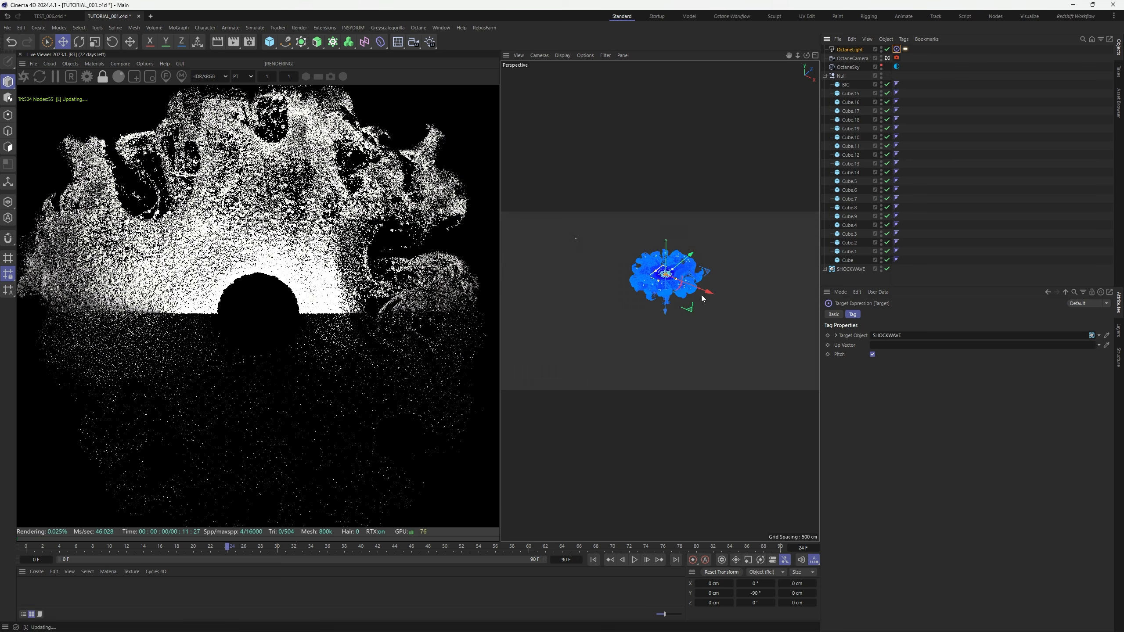
drag(700, 292, 760, 275)
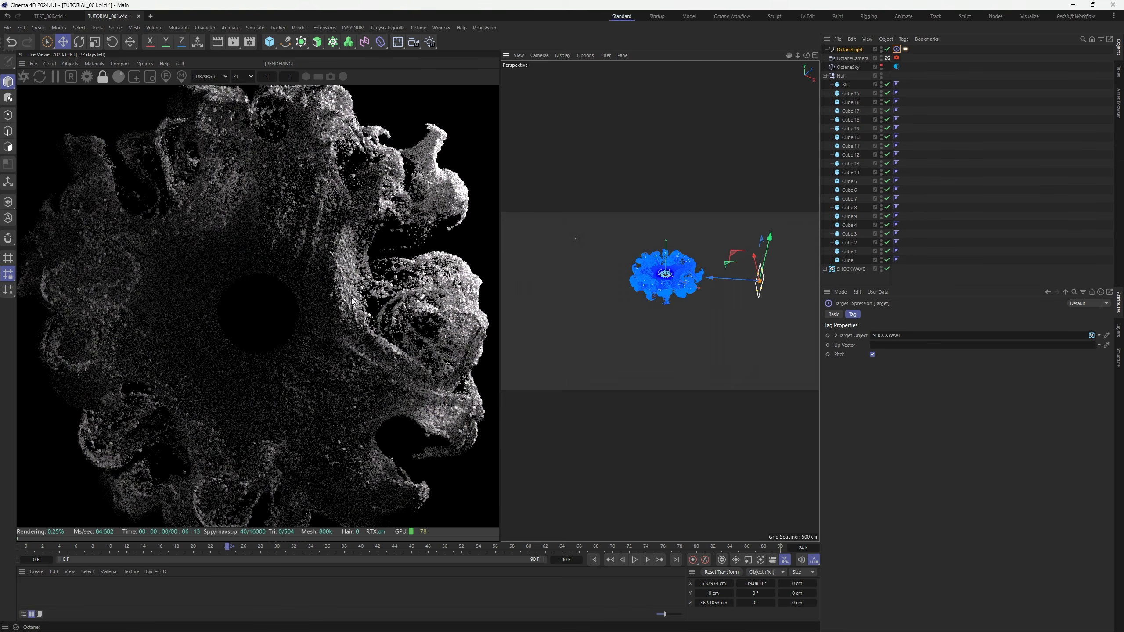
Set the BIG cube's Size X, Y and Z to 0.5 cm
click(846, 84)
click(892, 314)
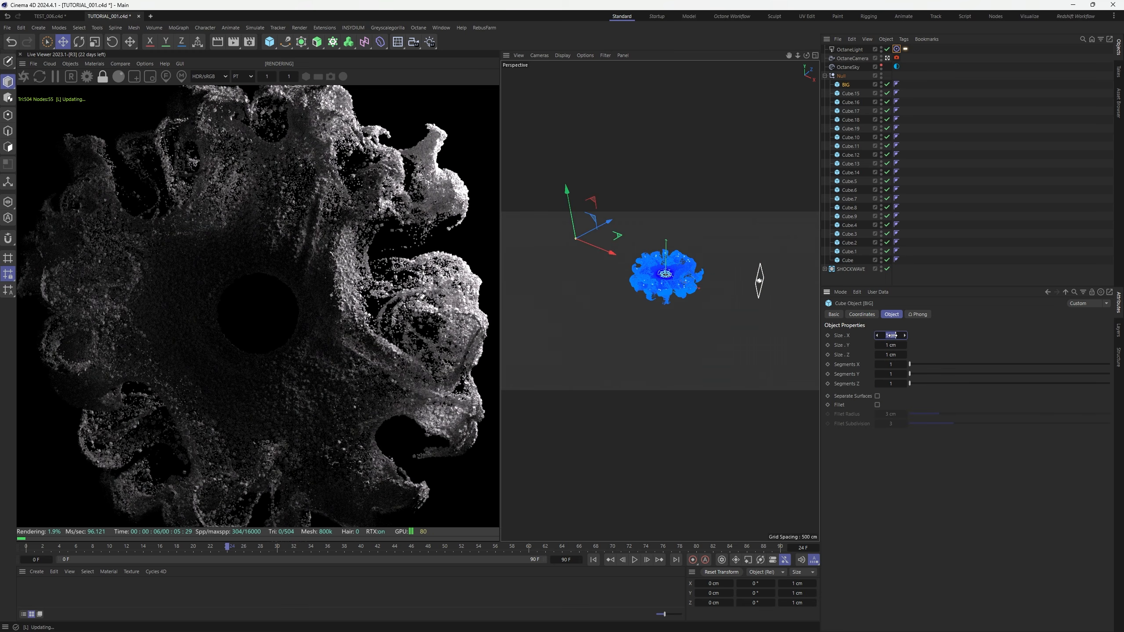
text(.5)
key(Tab)
text(.5)
key(Tab)
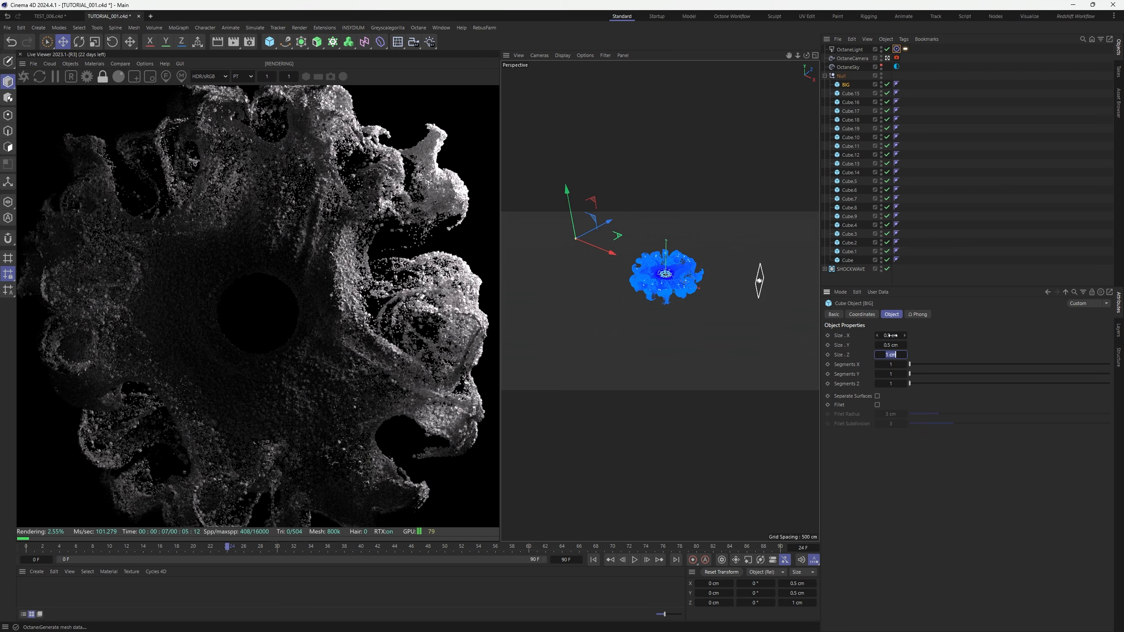
text(.5)
key(Return)
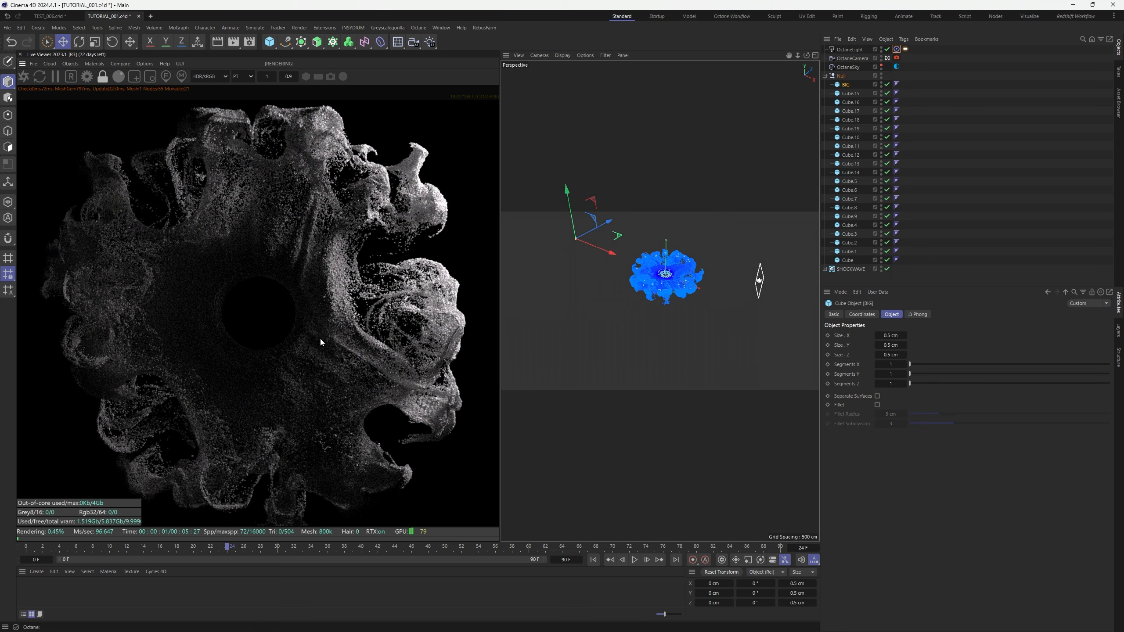
scroll(320, 342, down, 3)
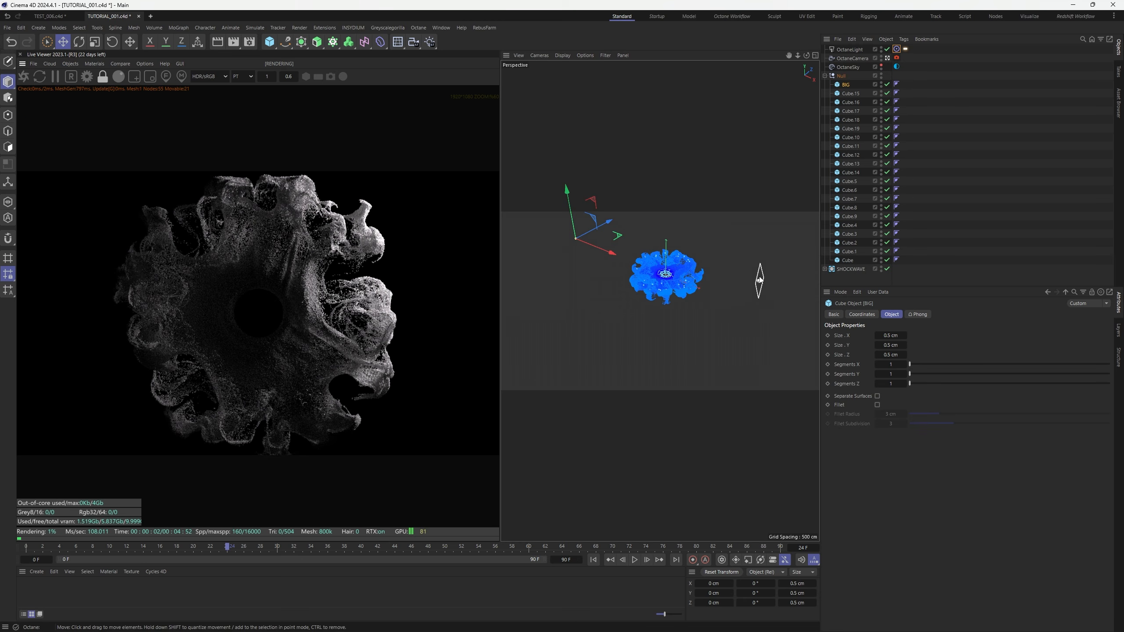
Raise OctaneLight's temperature to about 9854 K for a cool tone and reposition it
click(759, 282)
click(905, 49)
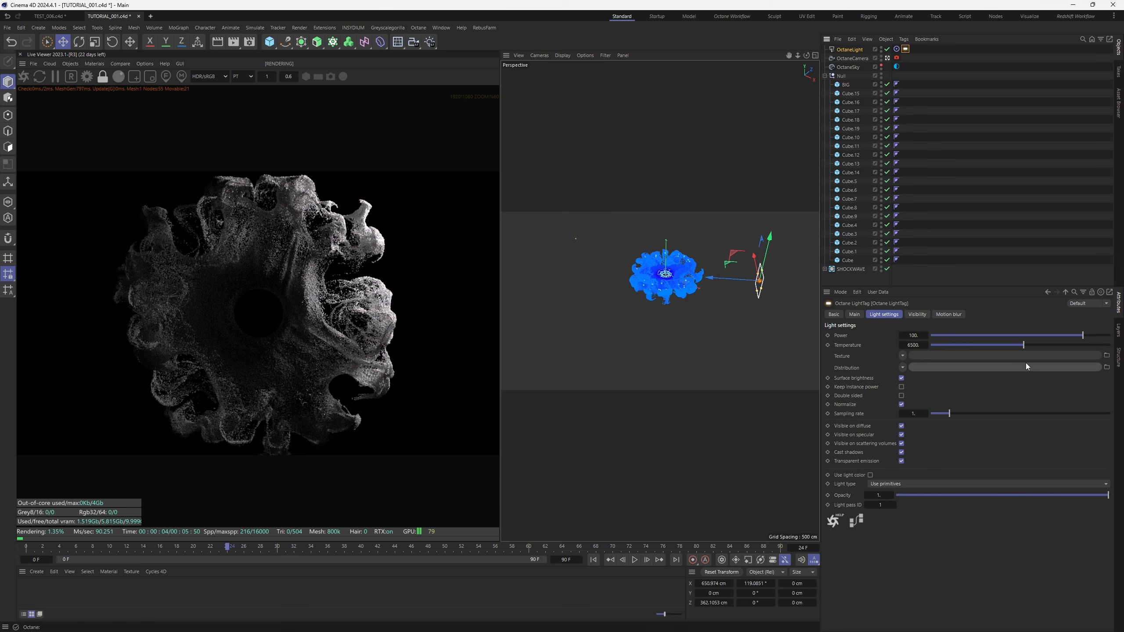
drag(1025, 346, 1075, 348)
alt+drag(708, 221, 729, 214)
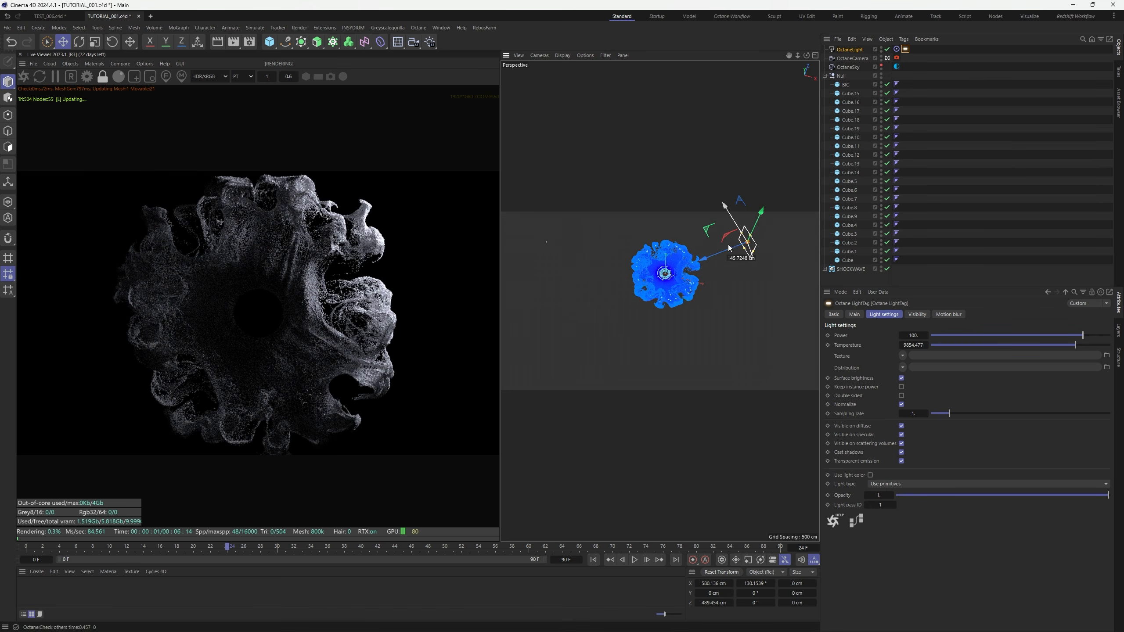
drag(726, 255, 727, 252)
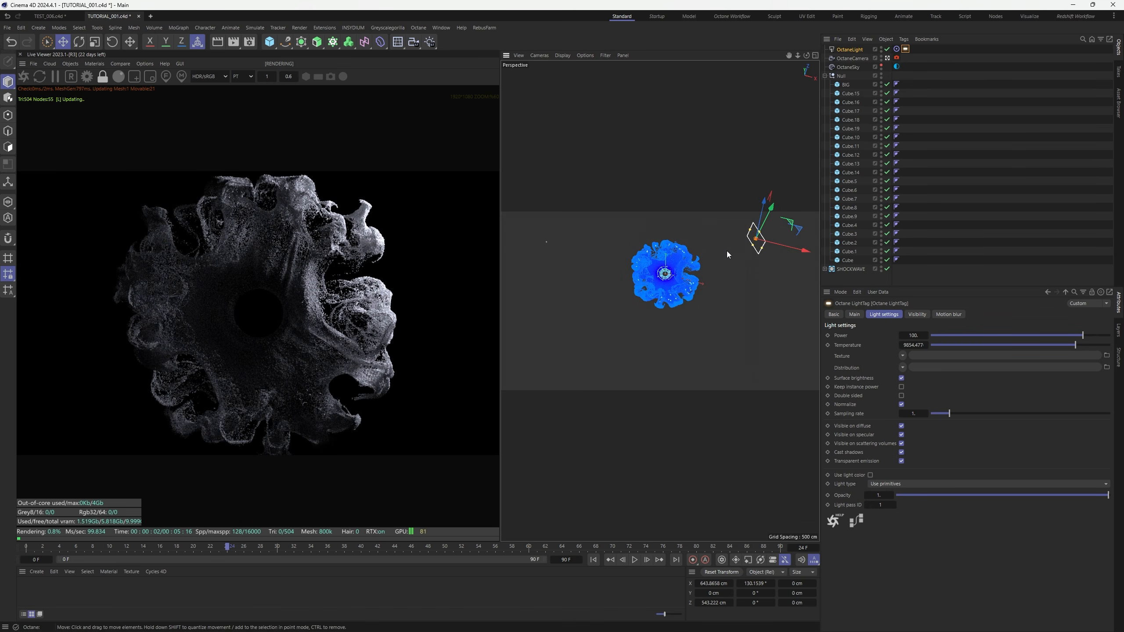
Copy the light to the shockwave's lower-left and warm the copy to about 2273 K
drag(711, 256, 579, 312)
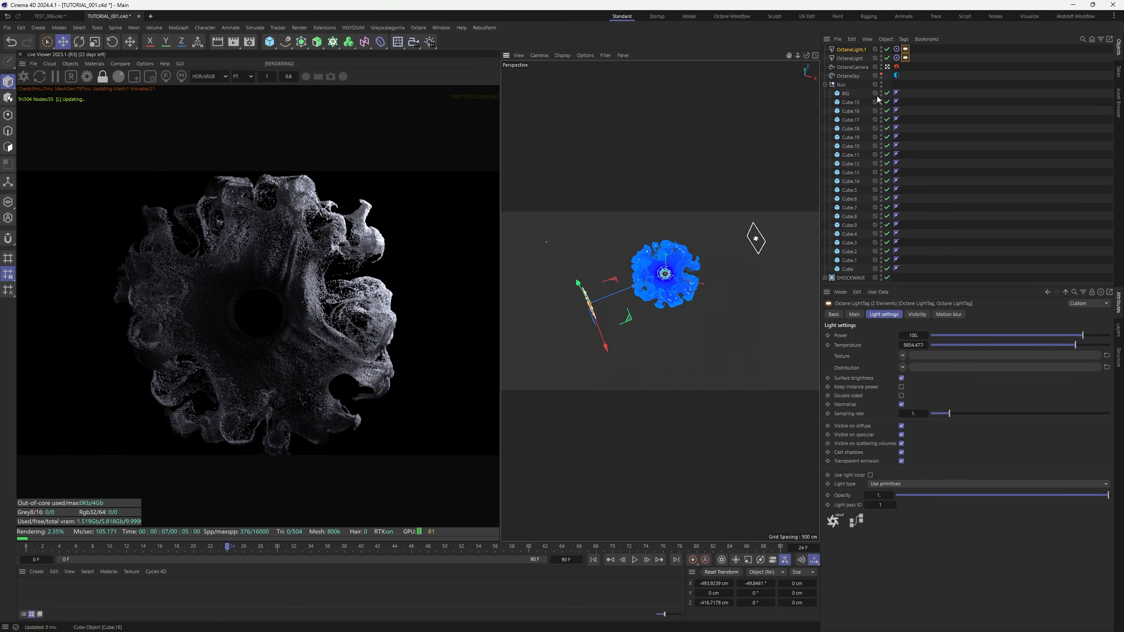
drag(1075, 345, 959, 349)
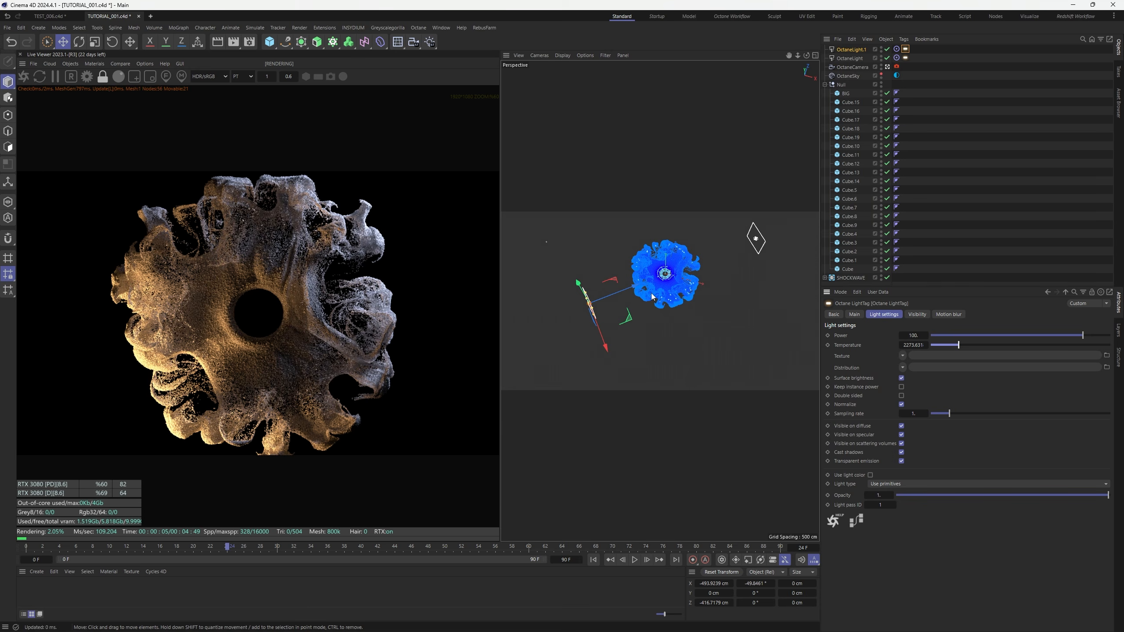
alt+drag(650, 285, 523, 272)
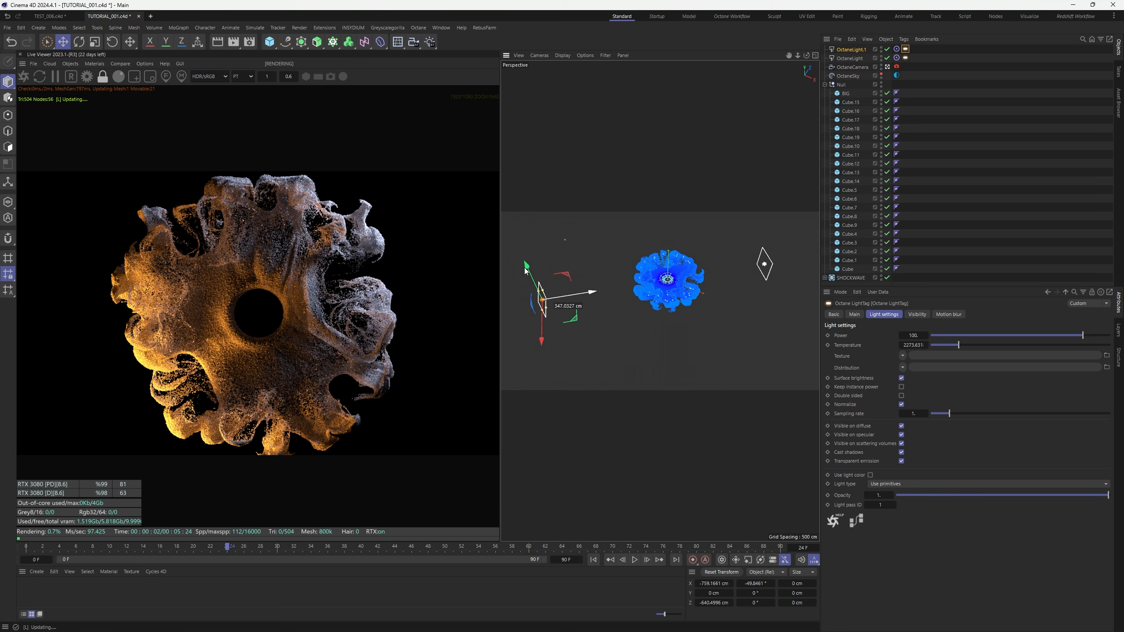
mouse_move(526, 274)
mouse_down()
mouse_move(517, 270)
mouse_move(536, 279)
mouse_move(531, 291)
mouse_up()
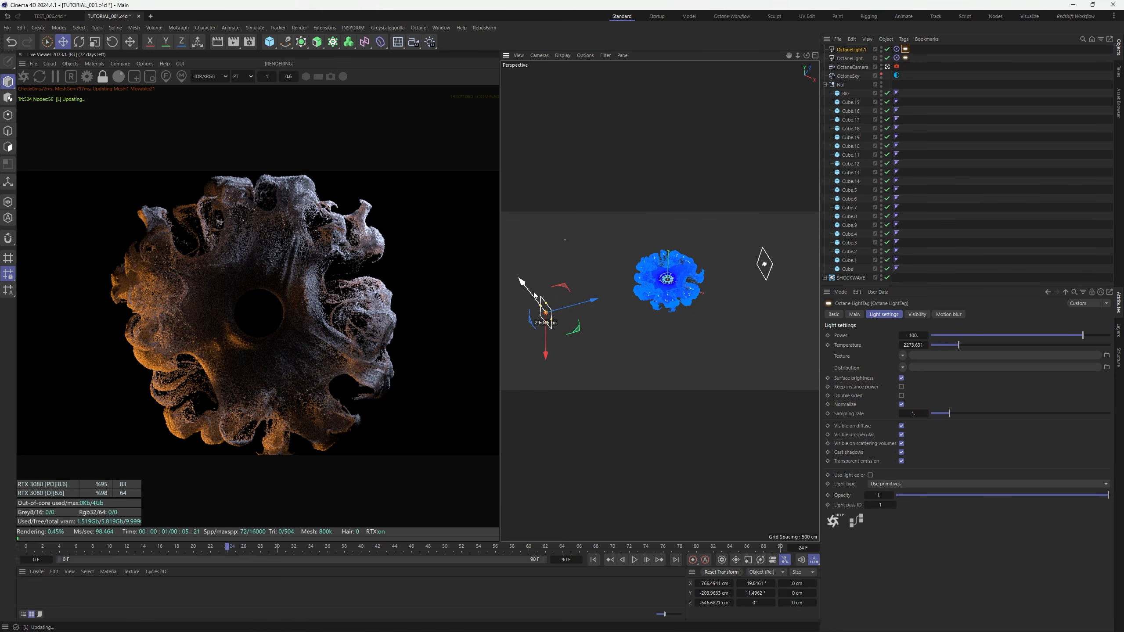
In Octane Settings Kernels, set max samples 512, diffuse/specular/scatter depth 8, and GI clamp 10
click(550, 388)
click(87, 76)
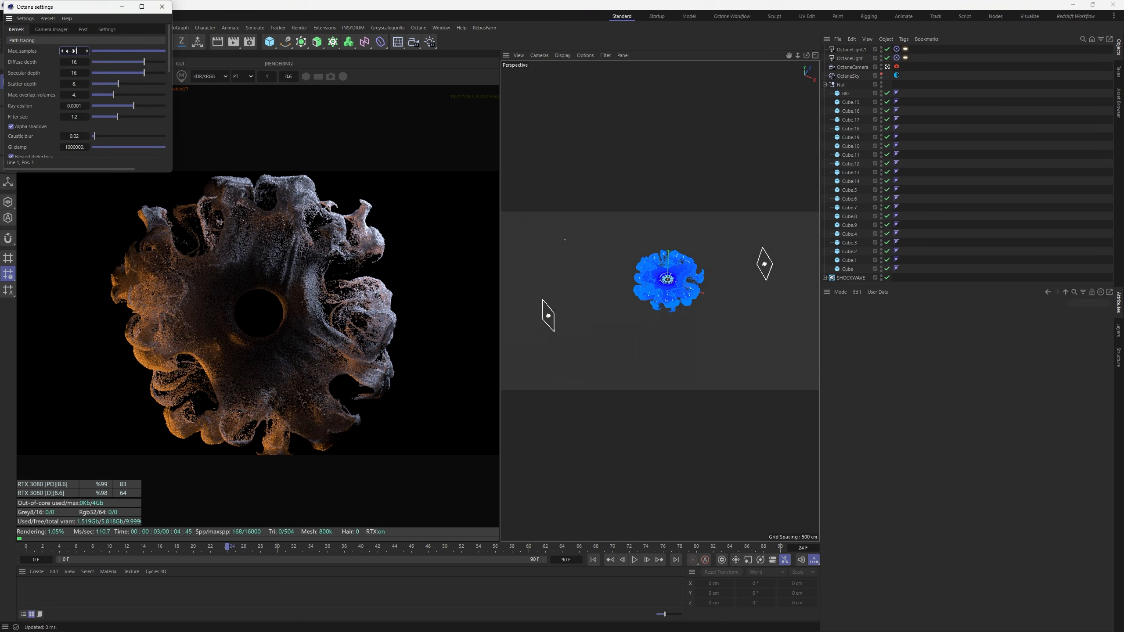
text(512)
key(Tab)
text(8)
key(Tab)
text(8)
key(Tab)
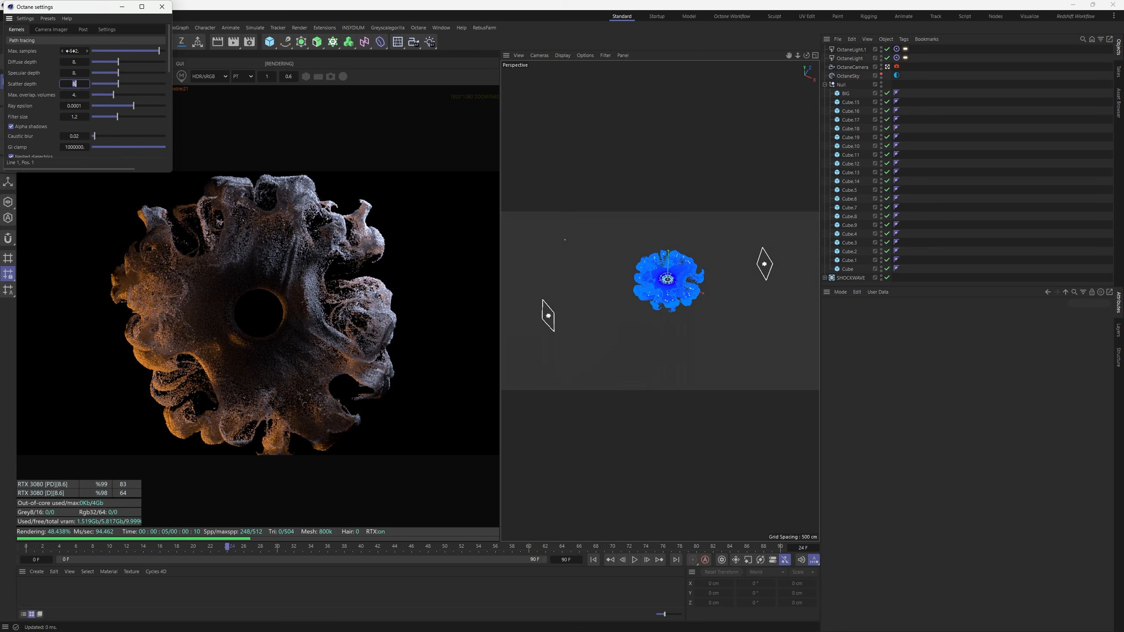
text(8)
key(Tab)
key(Tab)
key(Tab)
key(Tab)
key(Tab)
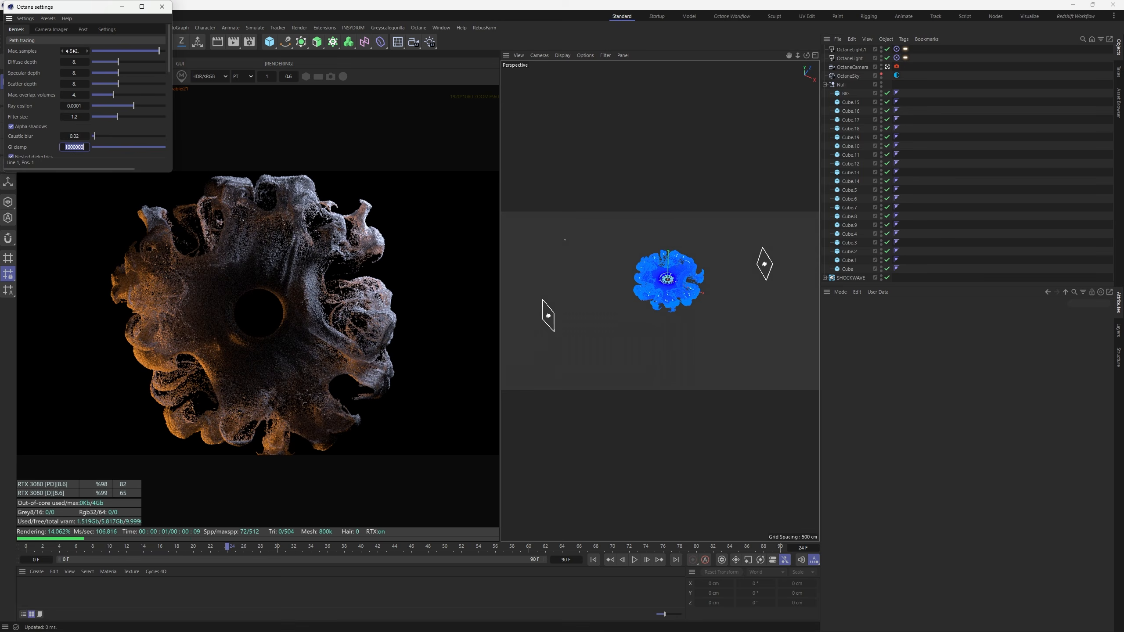
text(10)
key(Return)
click(162, 6)
scroll(285, 316, up, 5)
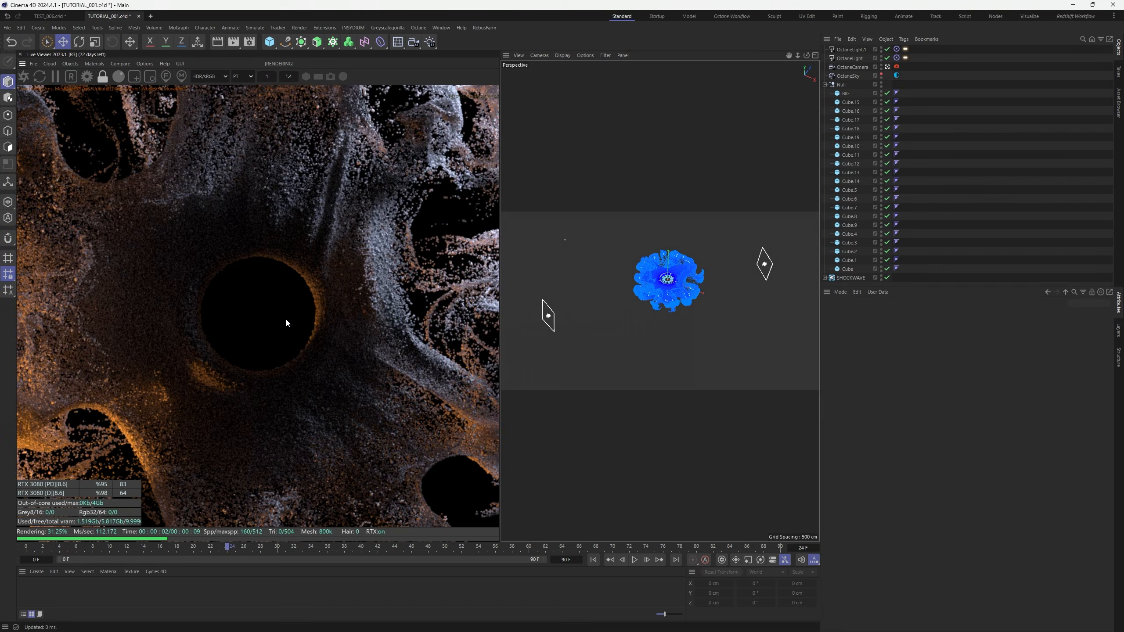
scroll(285, 318, down, 5)
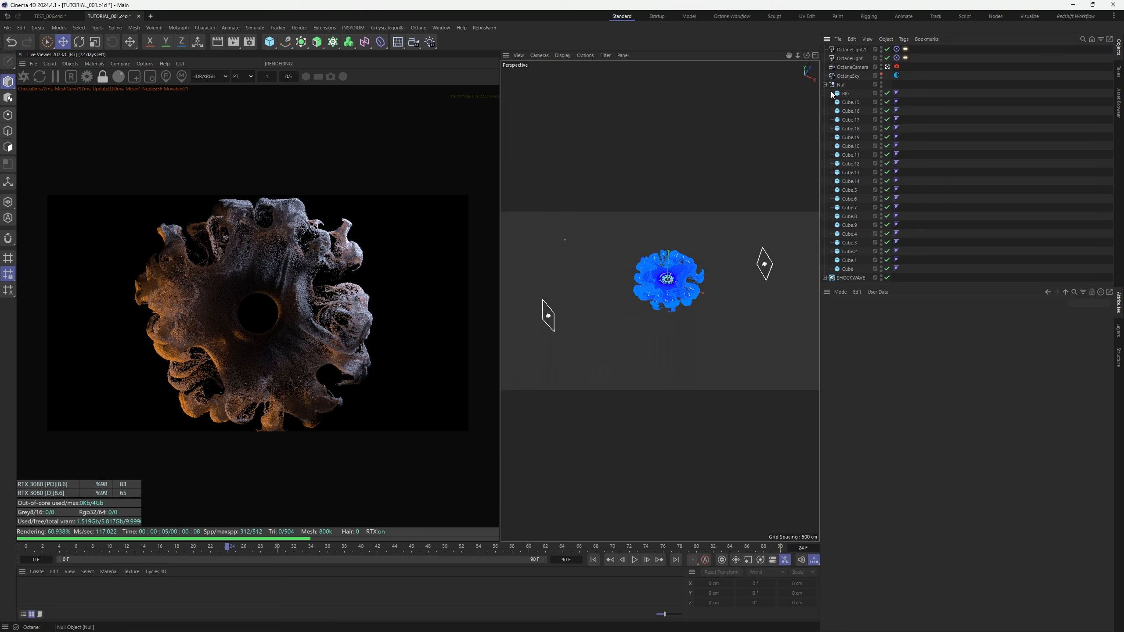
Create a new Octane Universal material, OctUniversal1
click(98, 66)
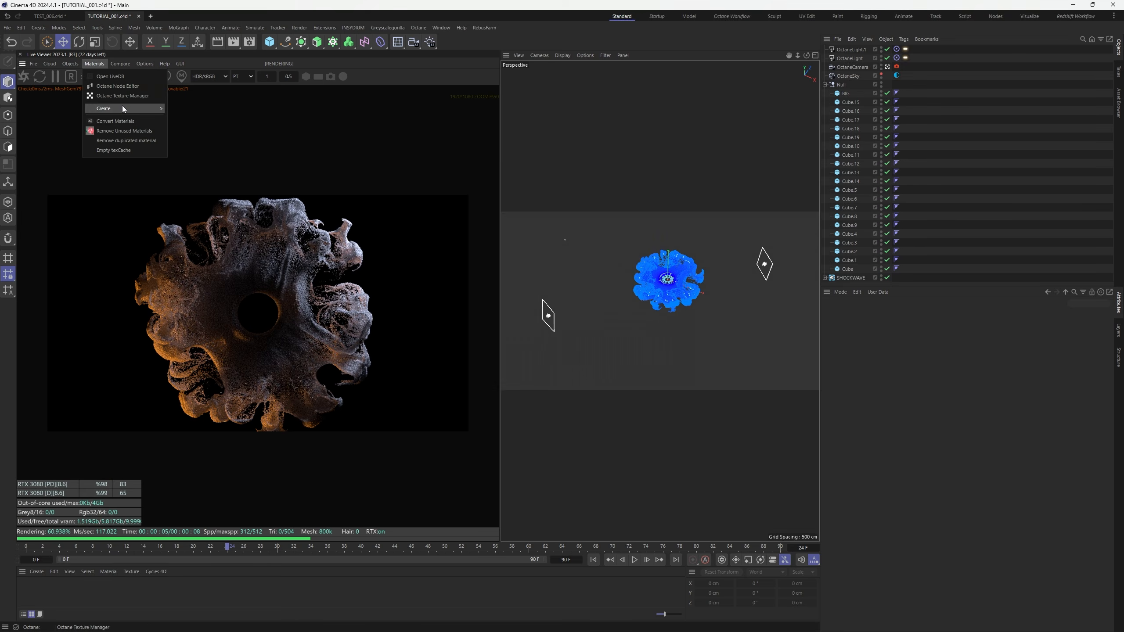
mouse_move(123, 108)
click(215, 154)
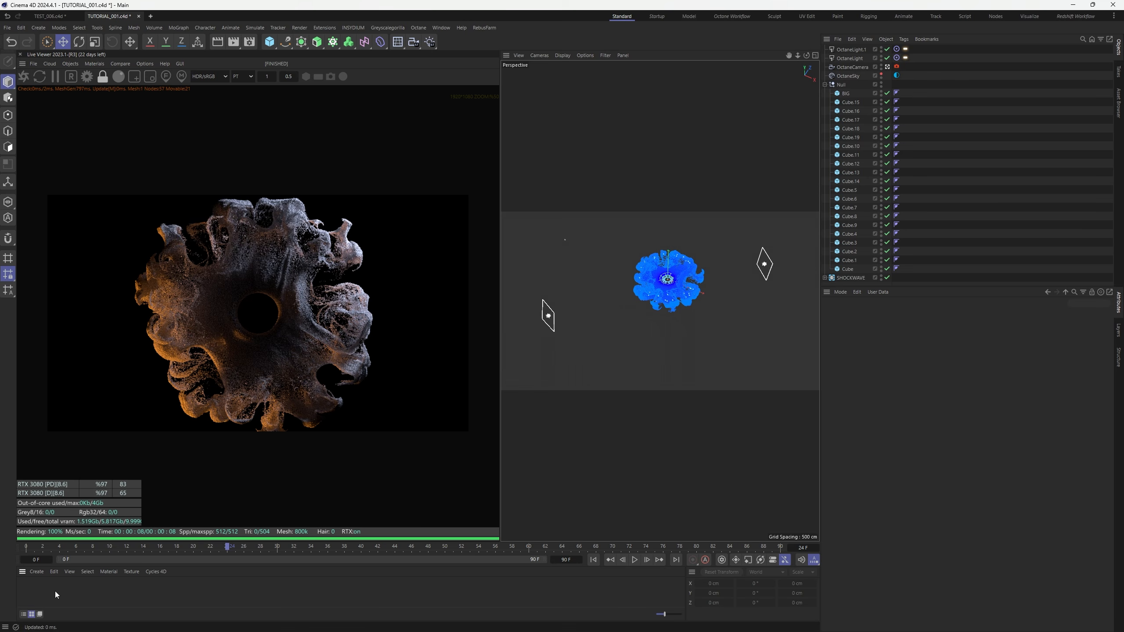
click(25, 587)
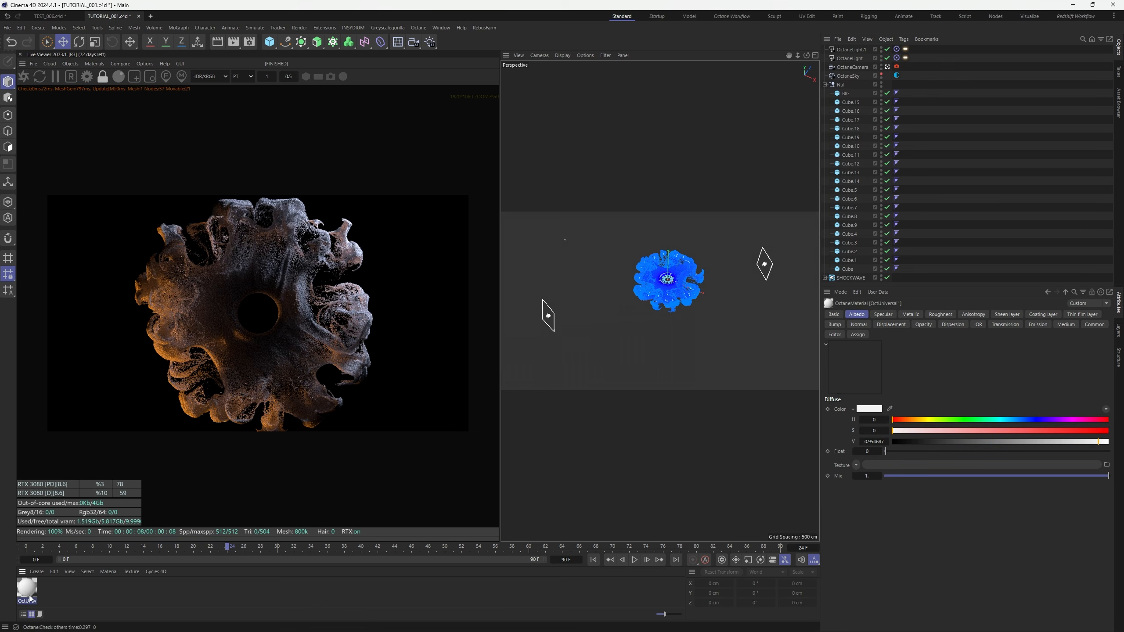
Apply OctUniversal1 to Cube.15 through Cube, all twenty small cubes
click(848, 104)
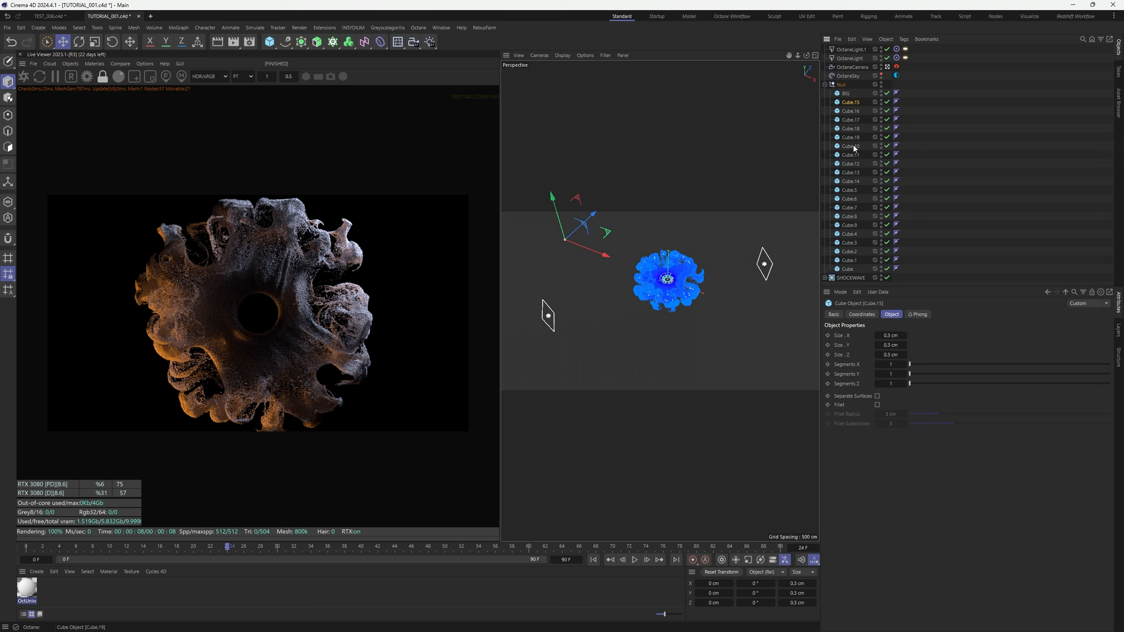
shift+click(848, 269)
right_click(27, 587)
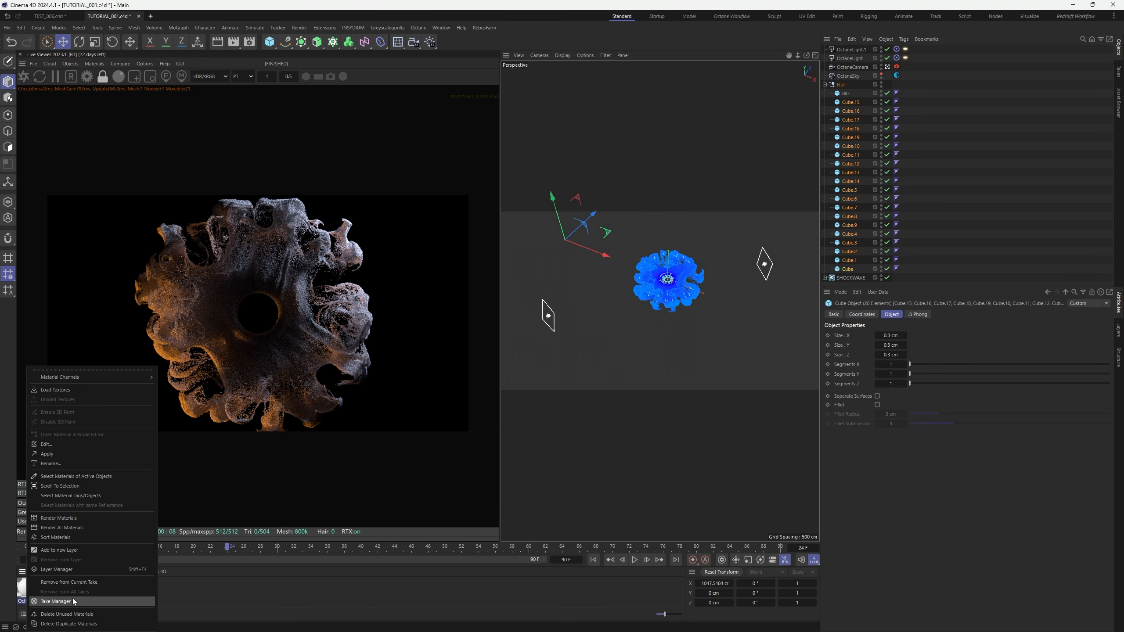
click(62, 455)
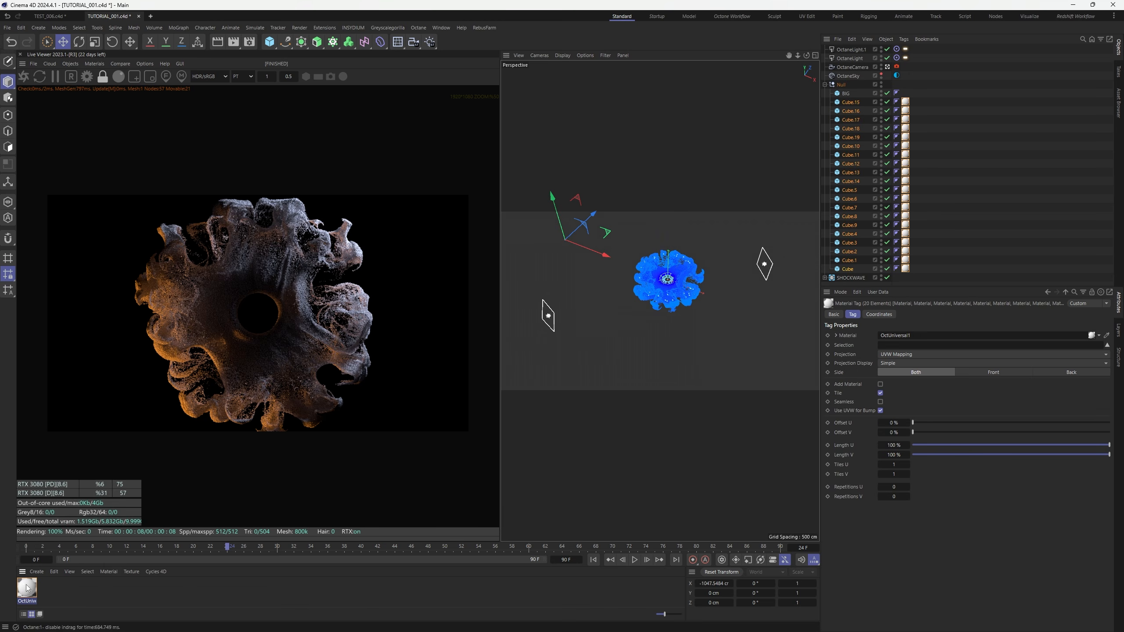
click(26, 587)
click(95, 64)
Assign OctUniversal1 to BIG and wire a darkened RgbSpectrum colour node into its Albedo
click(118, 86)
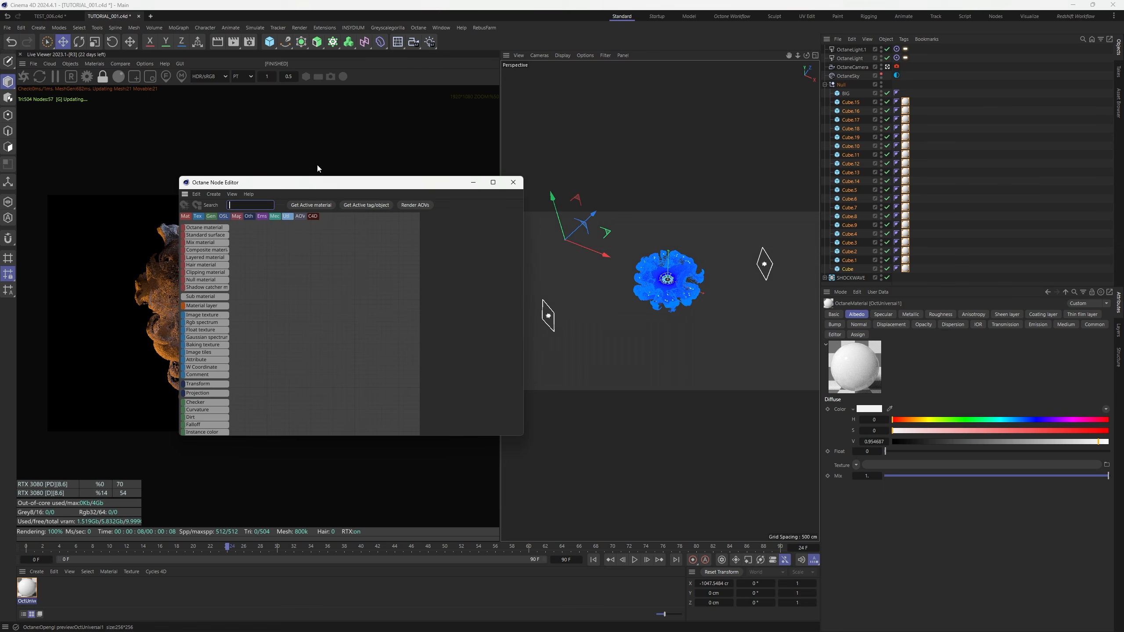
drag(854, 92, 853, 92)
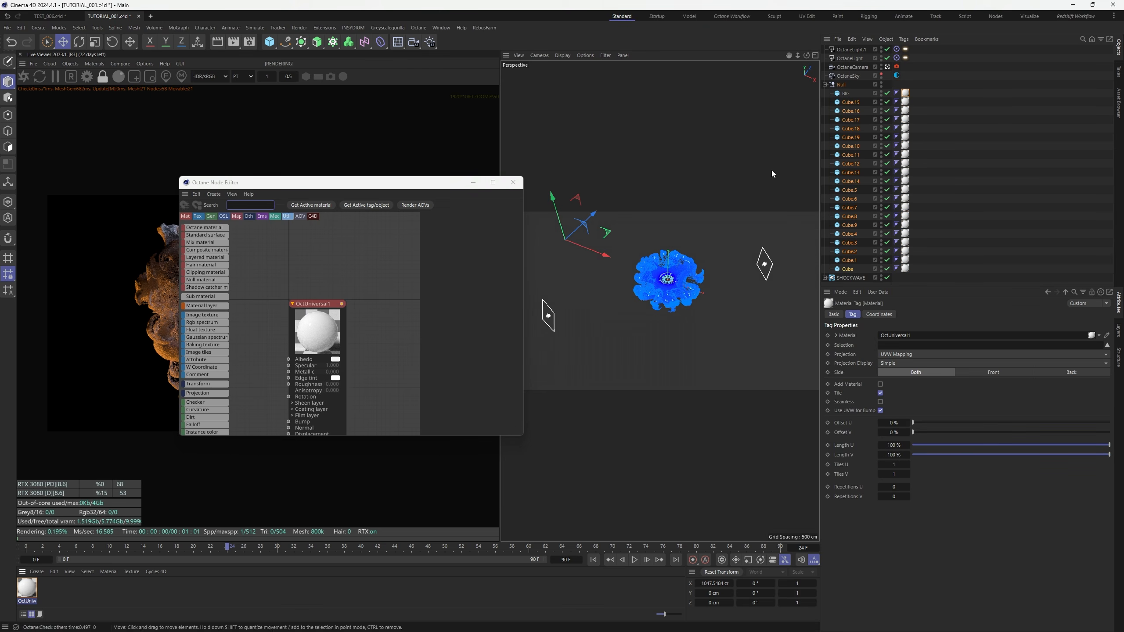
drag(349, 185, 549, 151)
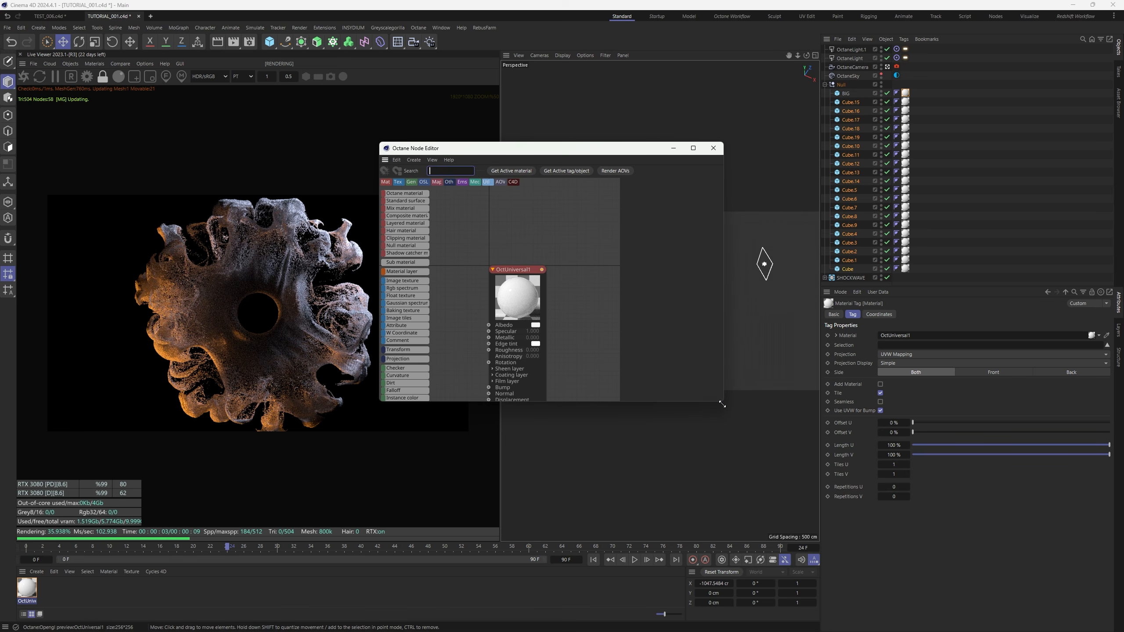
drag(724, 401, 843, 525)
drag(529, 307, 558, 278)
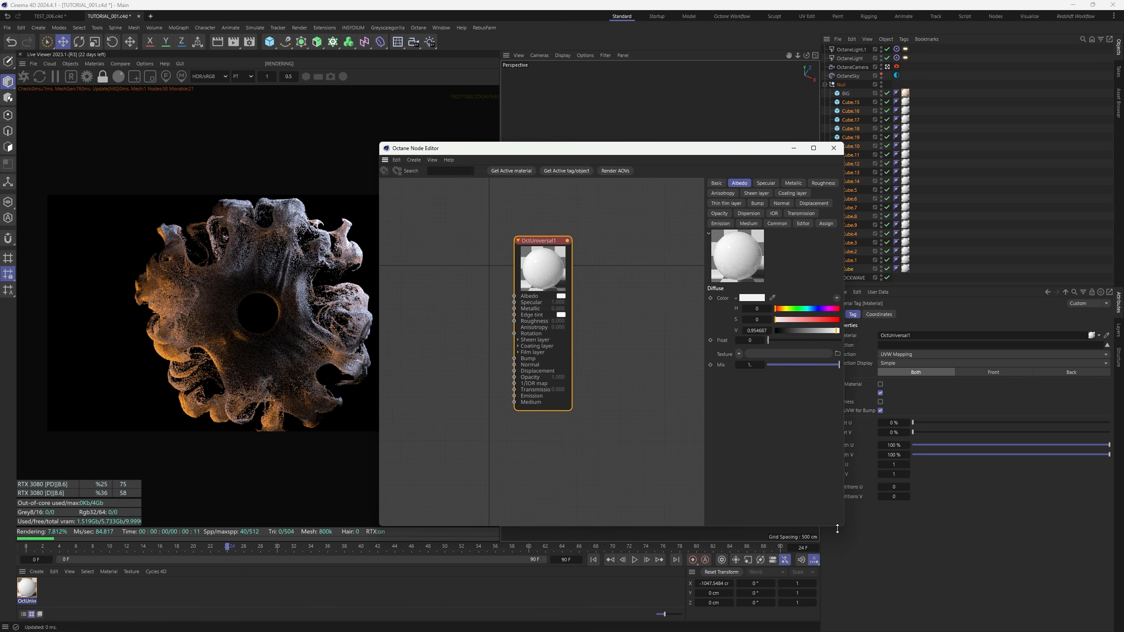
drag(841, 526, 956, 598)
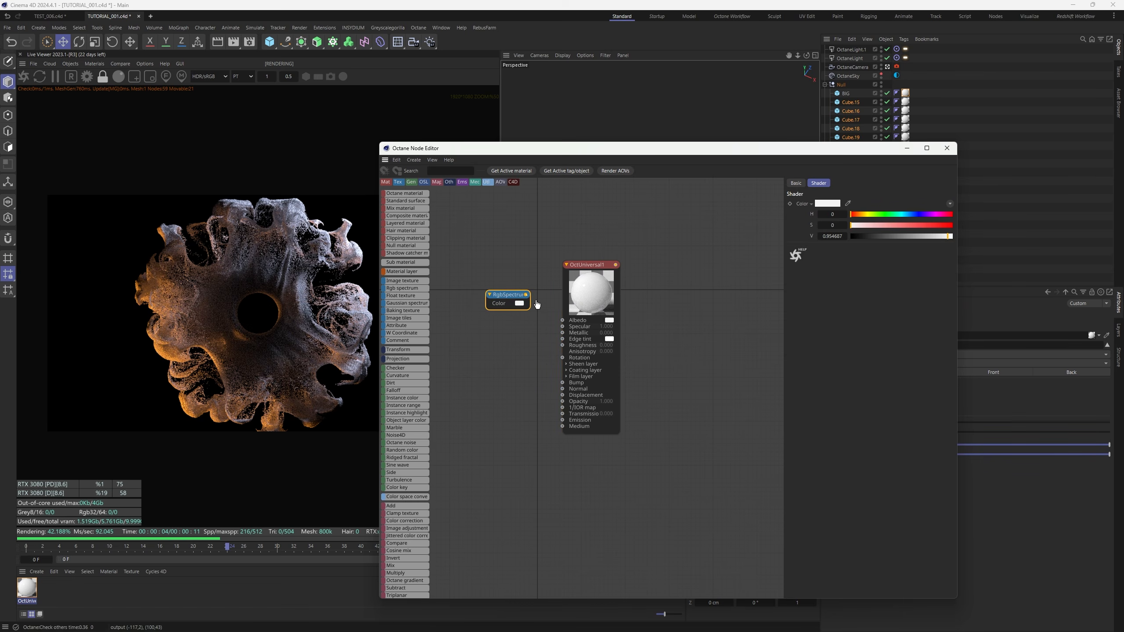
drag(562, 322, 563, 321)
click(872, 236)
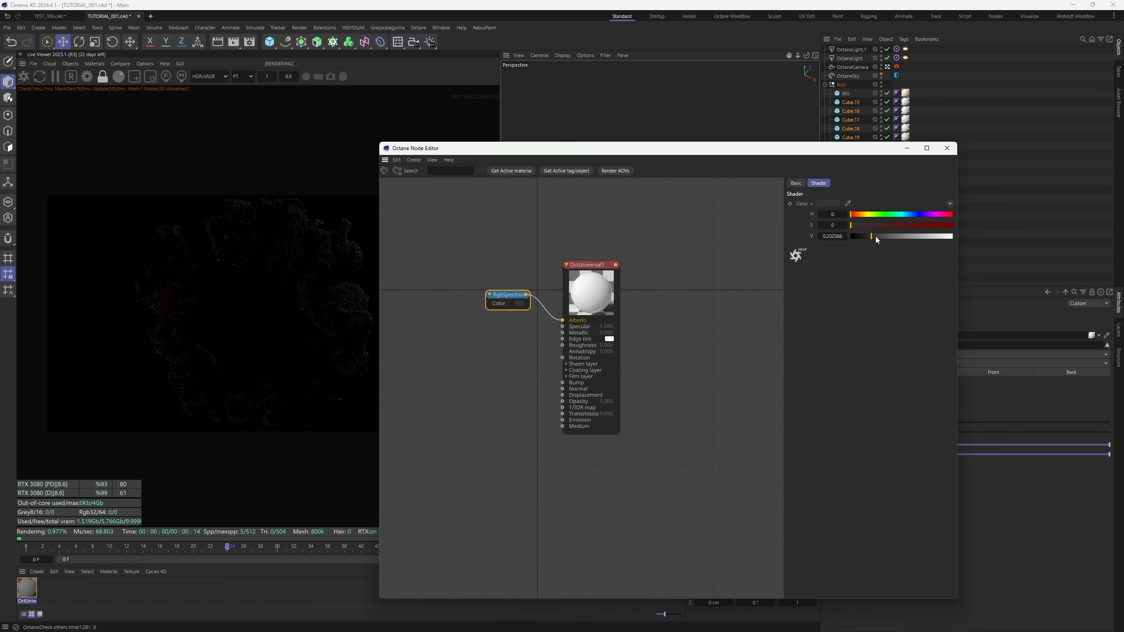
drag(903, 214, 884, 236)
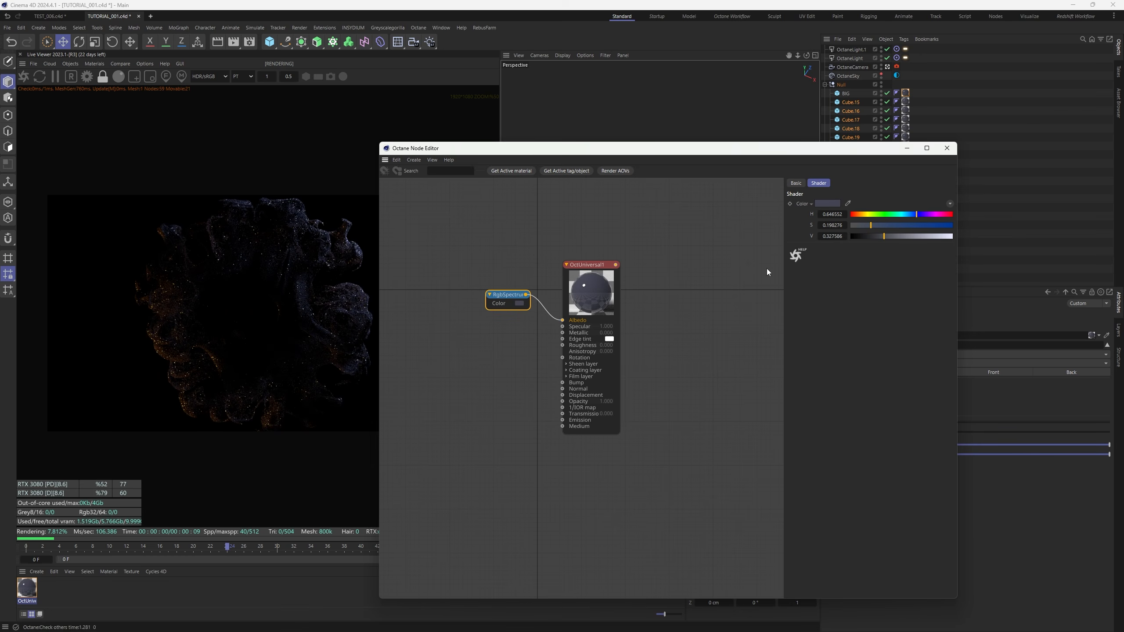
Raise metallic to about 0.69, set roughness near 0.5, and boost the blue's saturation and brightness
drag(624, 149, 687, 139)
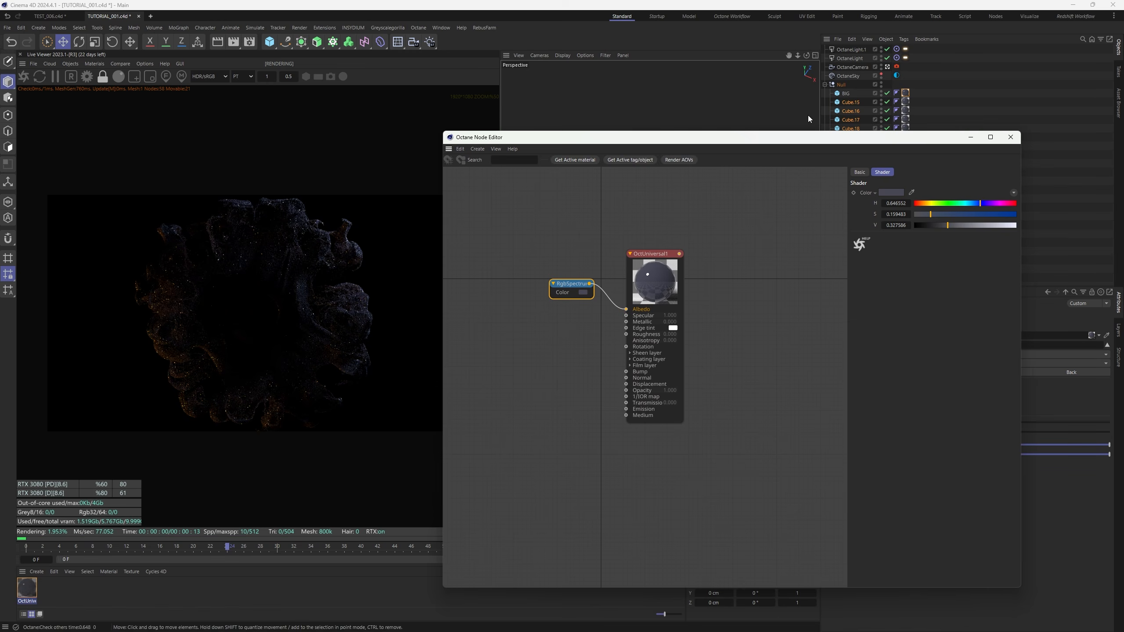
drag(814, 141, 818, 112)
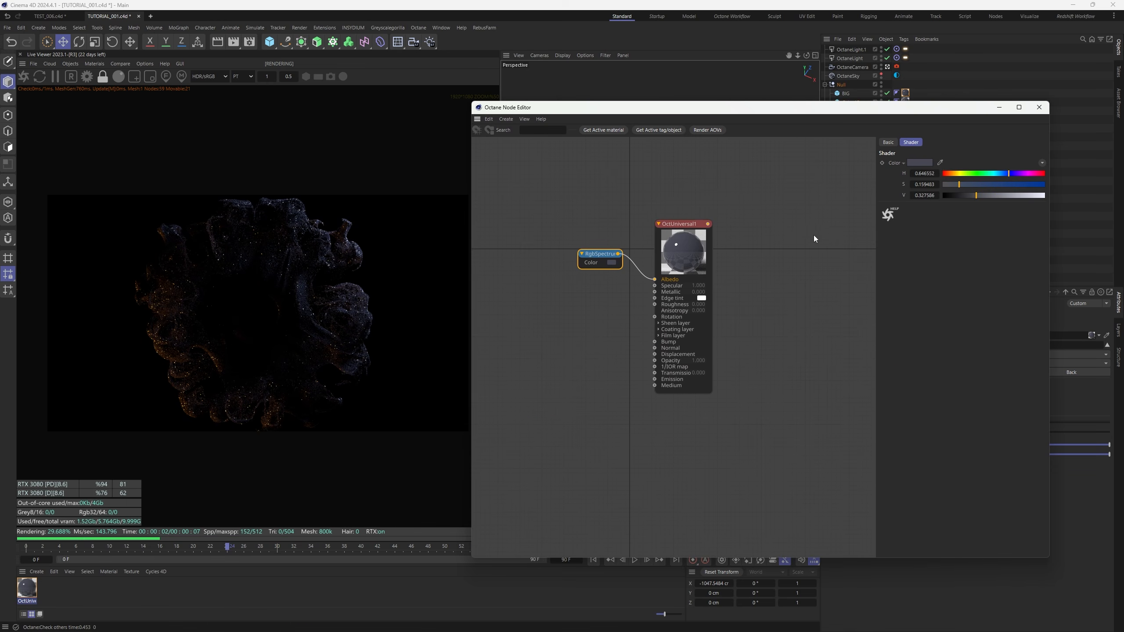
click(656, 247)
click(965, 142)
drag(970, 249, 988, 252)
click(1009, 142)
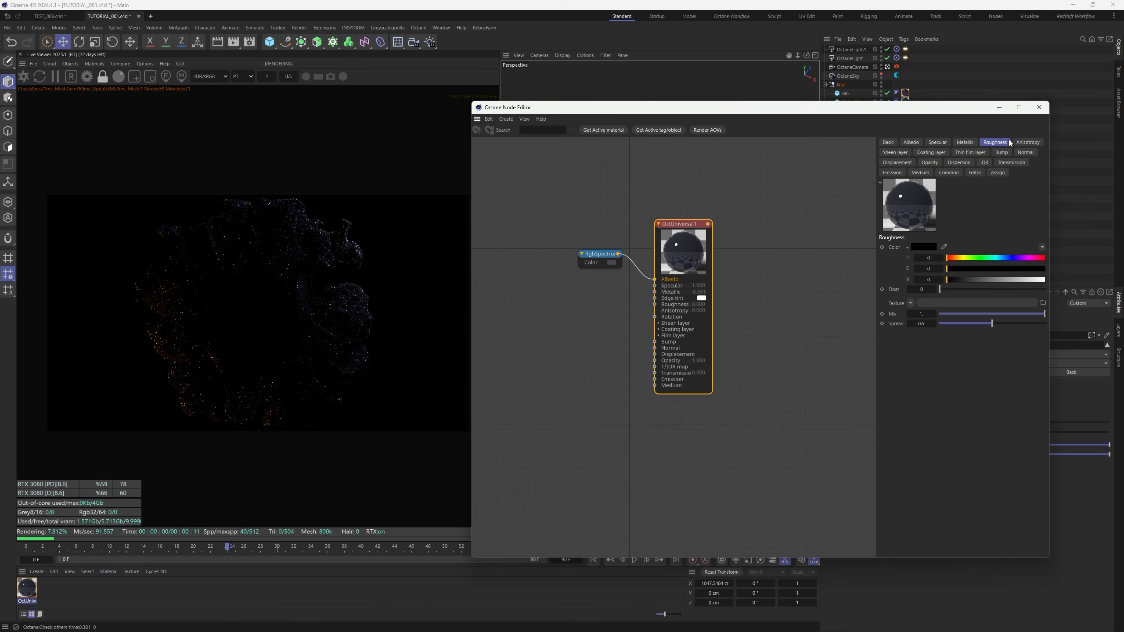
mouse_move(969, 291)
mouse_down()
mouse_move(999, 288)
mouse_move(989, 289)
mouse_up()
click(939, 142)
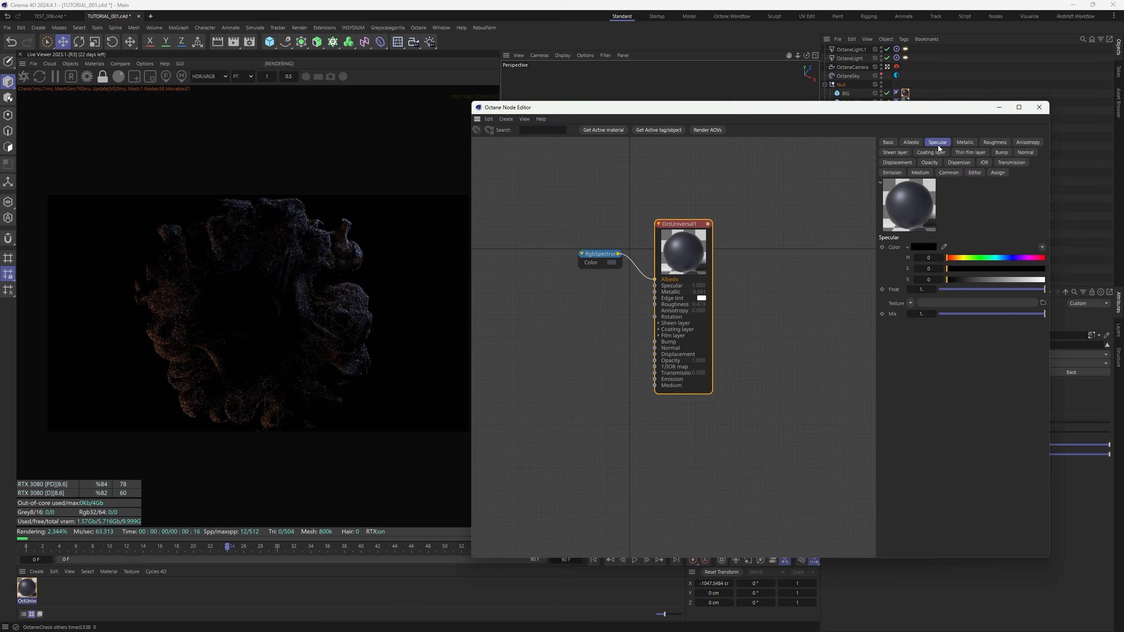
click(620, 265)
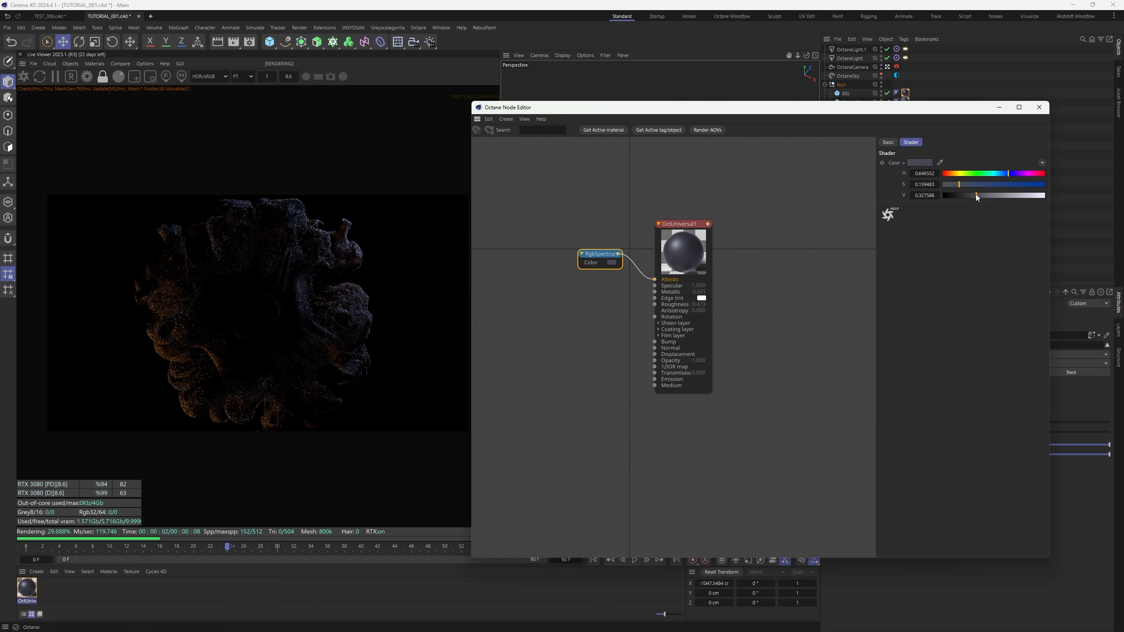
drag(964, 184, 985, 196)
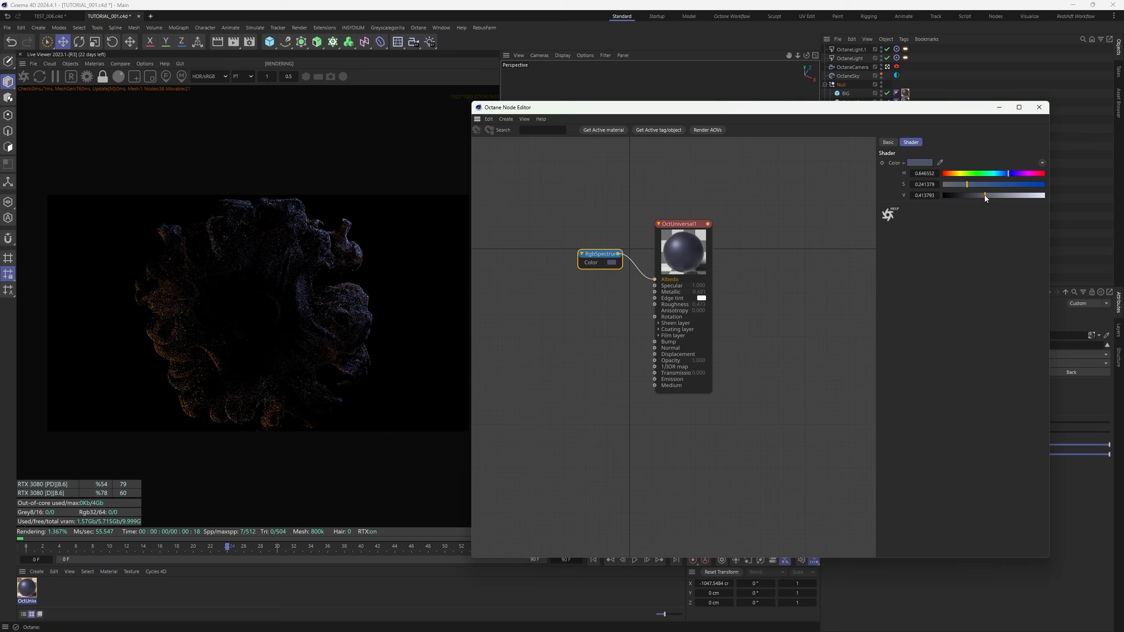
click(1039, 107)
Reopen OctUniversal1 in the node editor, drop roughness to about 0.13, and darken the colour to value 0.23
click(33, 600)
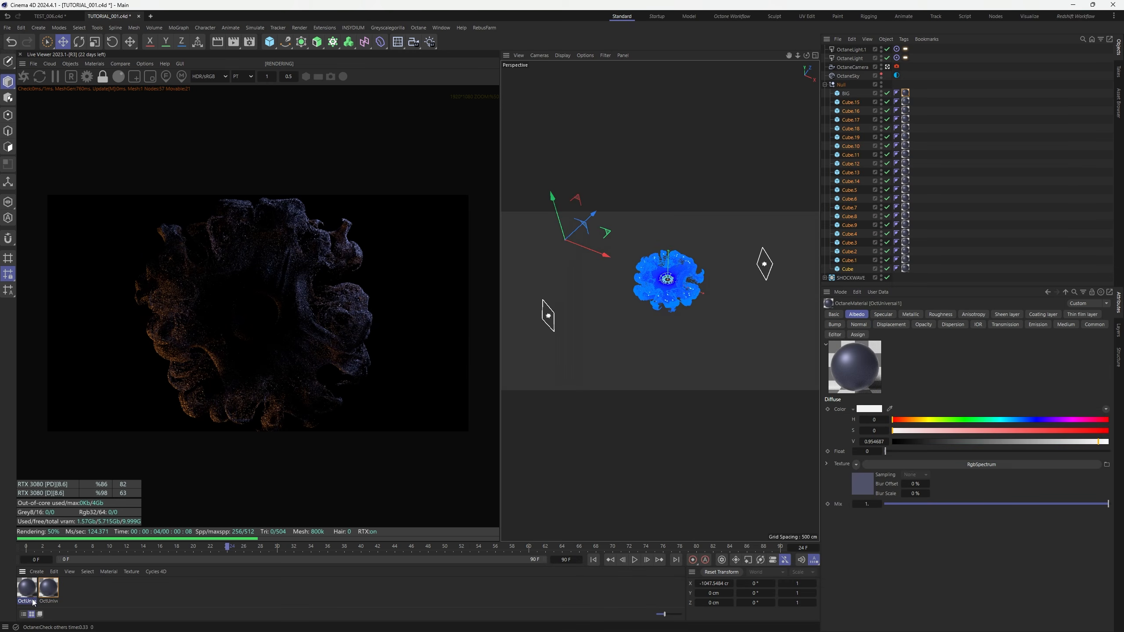
drag(906, 97, 906, 94)
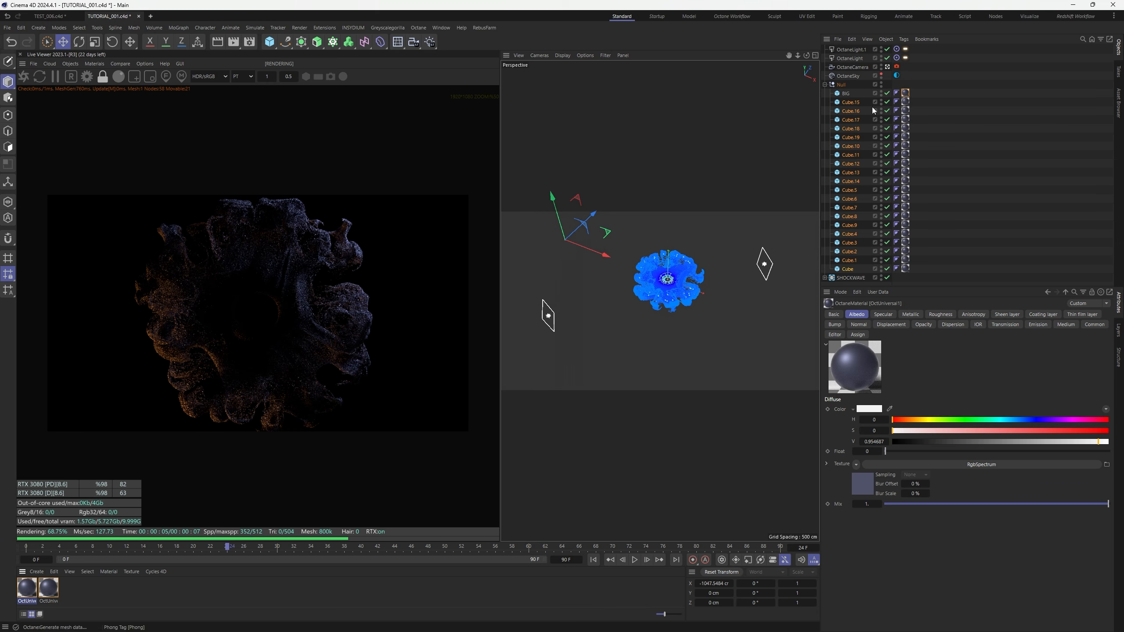
click(95, 63)
click(111, 83)
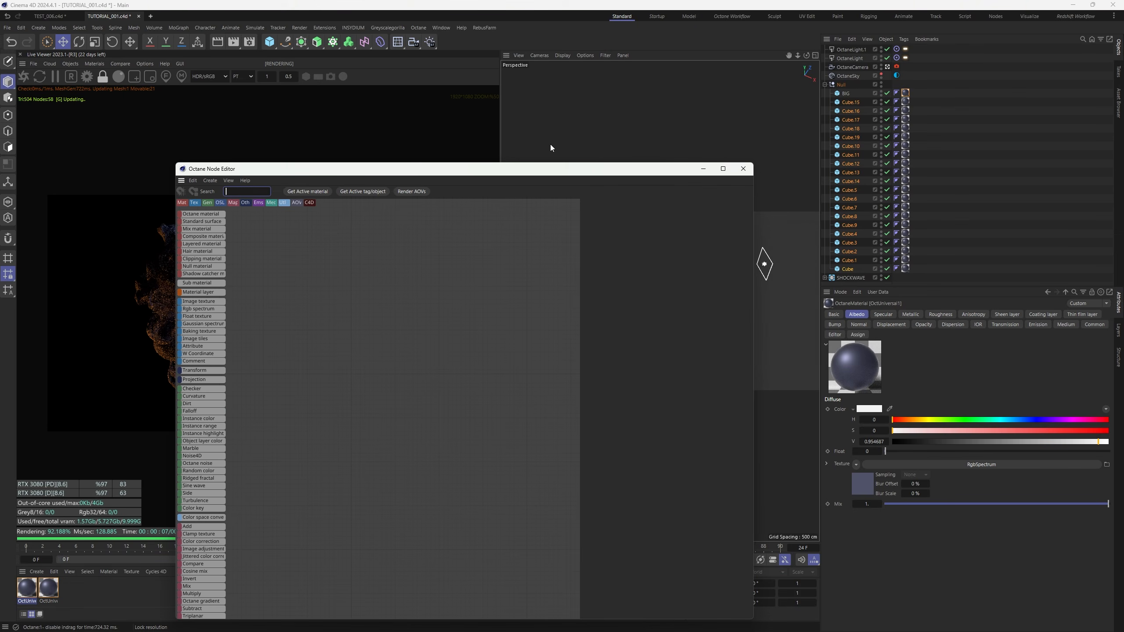
drag(437, 173, 812, 80)
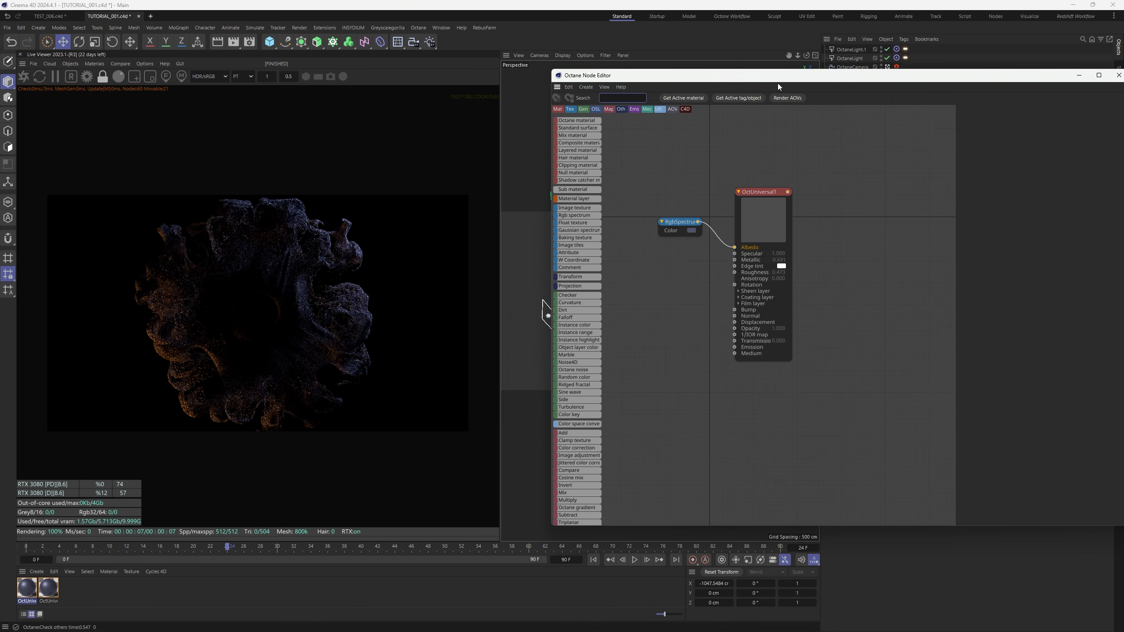
click(959, 106)
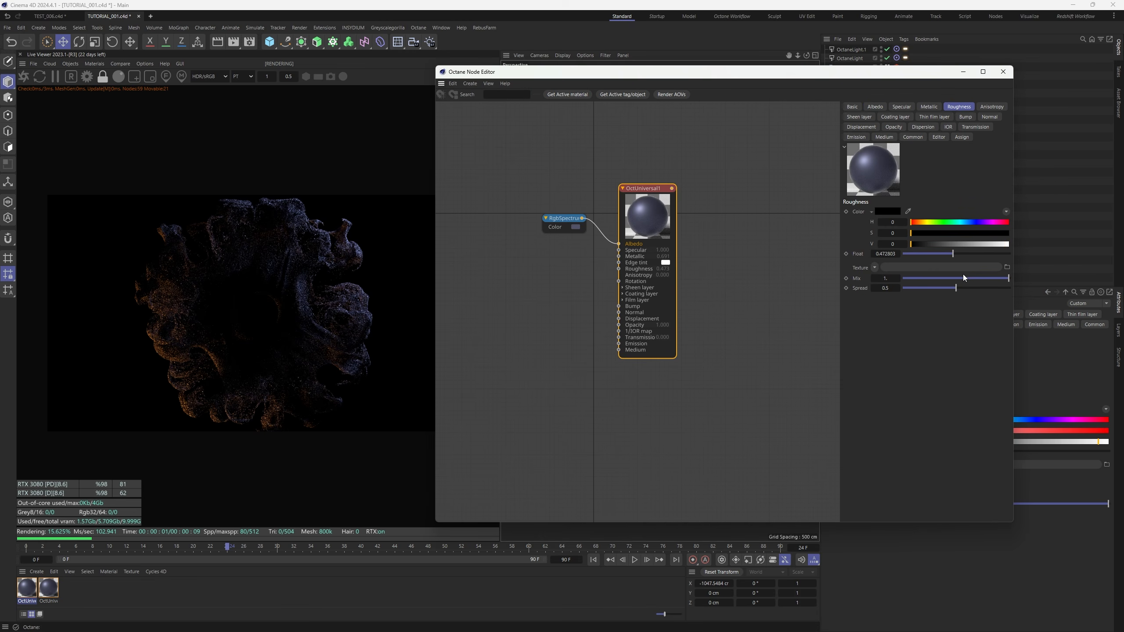
drag(953, 254, 916, 254)
click(564, 219)
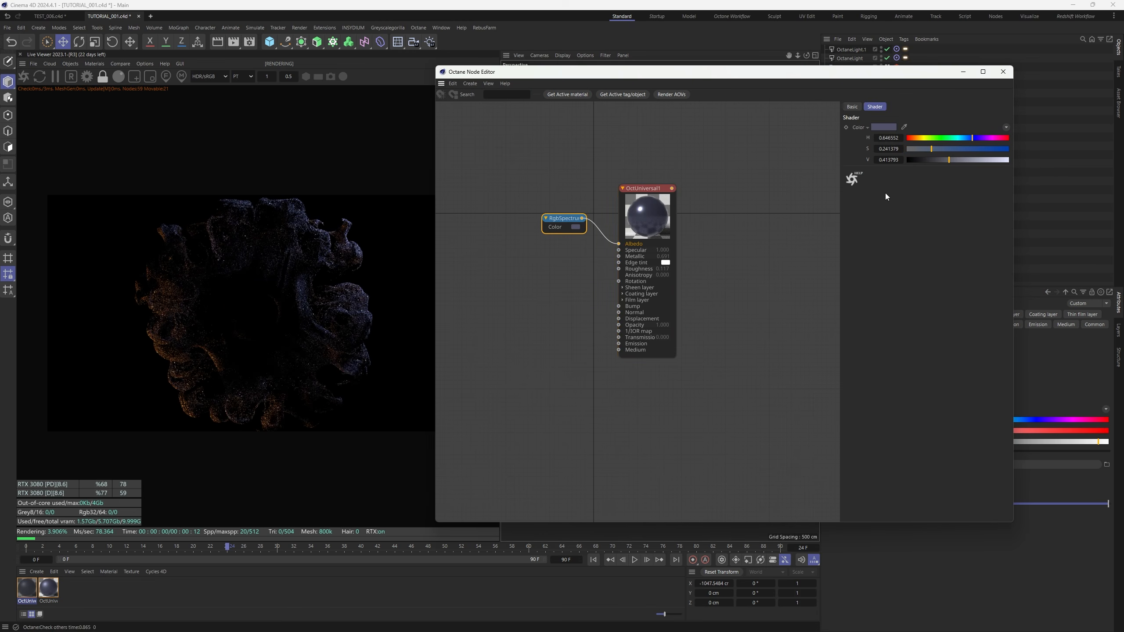
drag(937, 162, 933, 160)
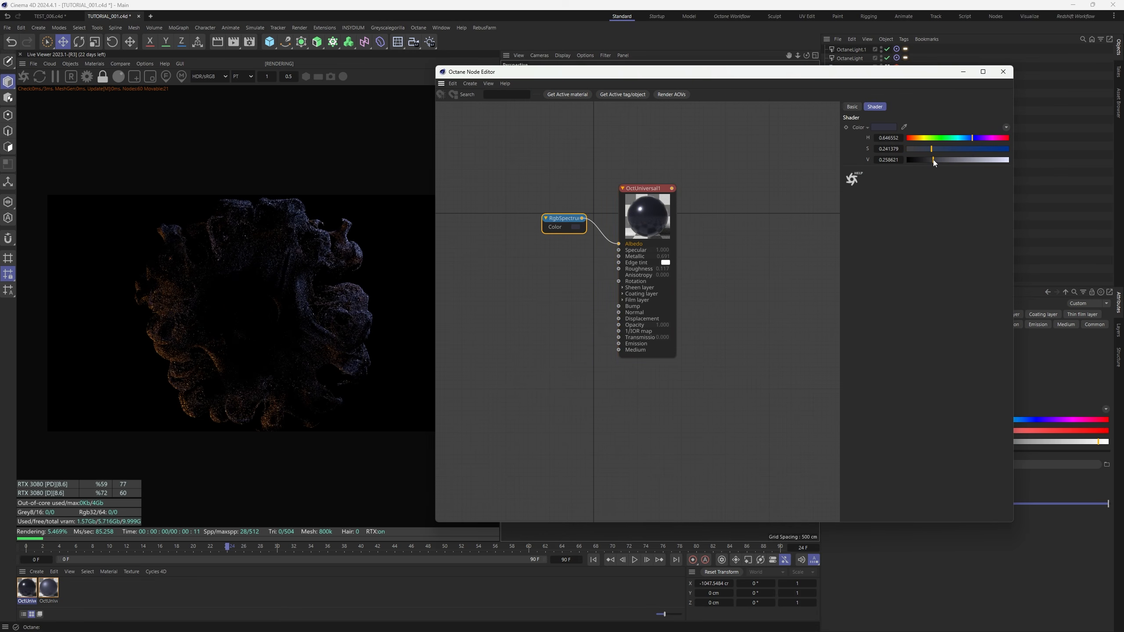
Set roughness about 0.09, metallic about 0.83, lower colour saturation, and Dielectric IOR 3
click(648, 190)
drag(915, 253, 913, 254)
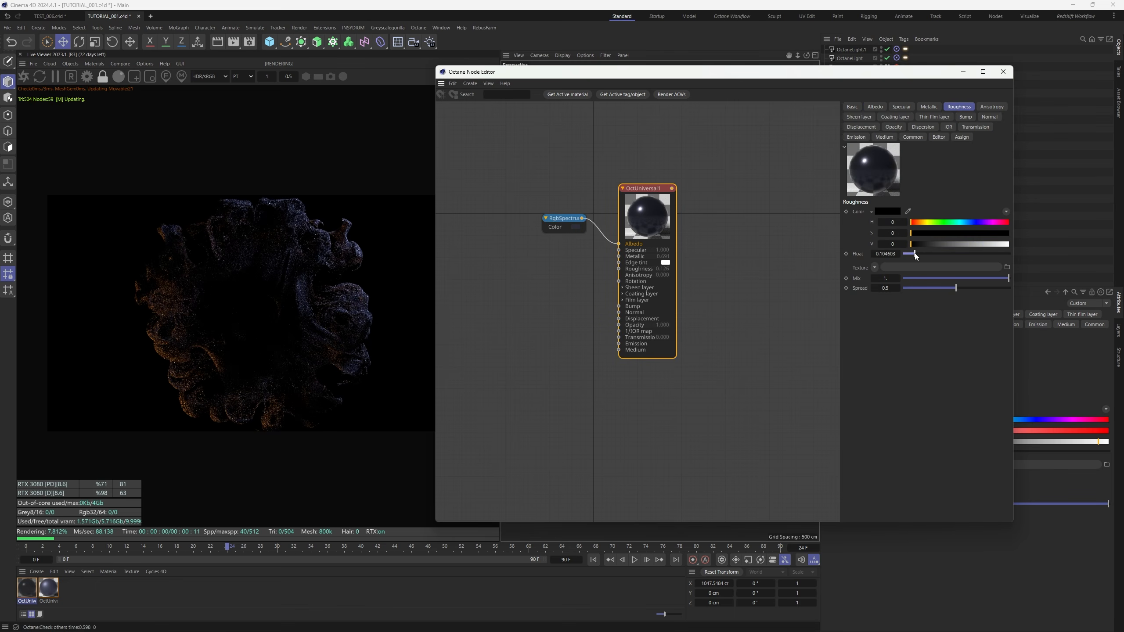
click(929, 106)
click(964, 213)
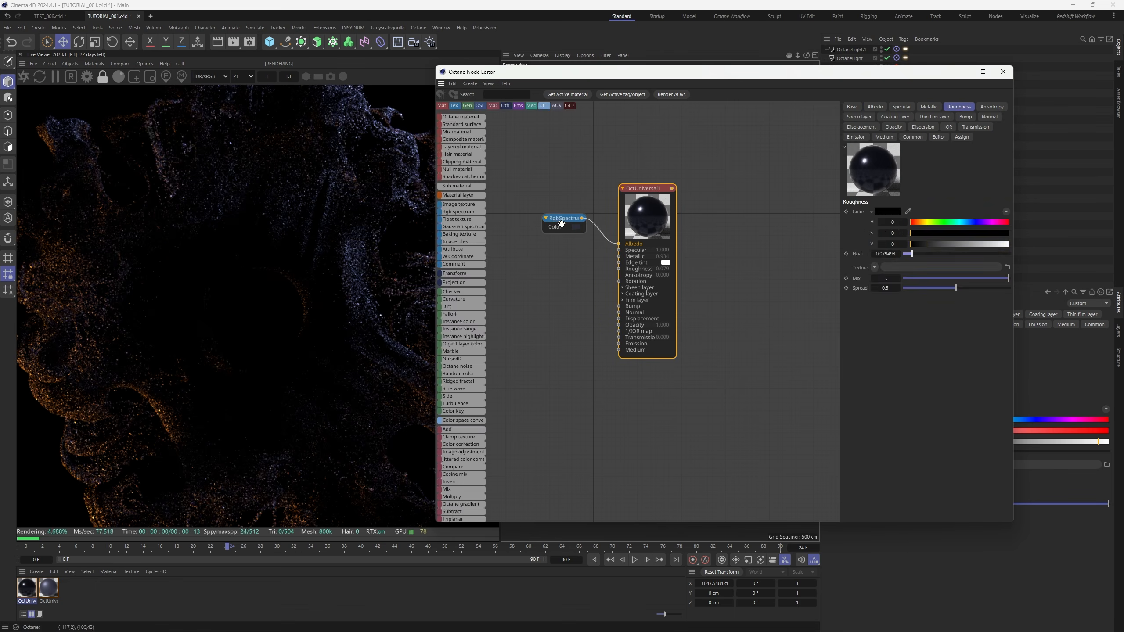
click(562, 223)
drag(935, 150, 917, 148)
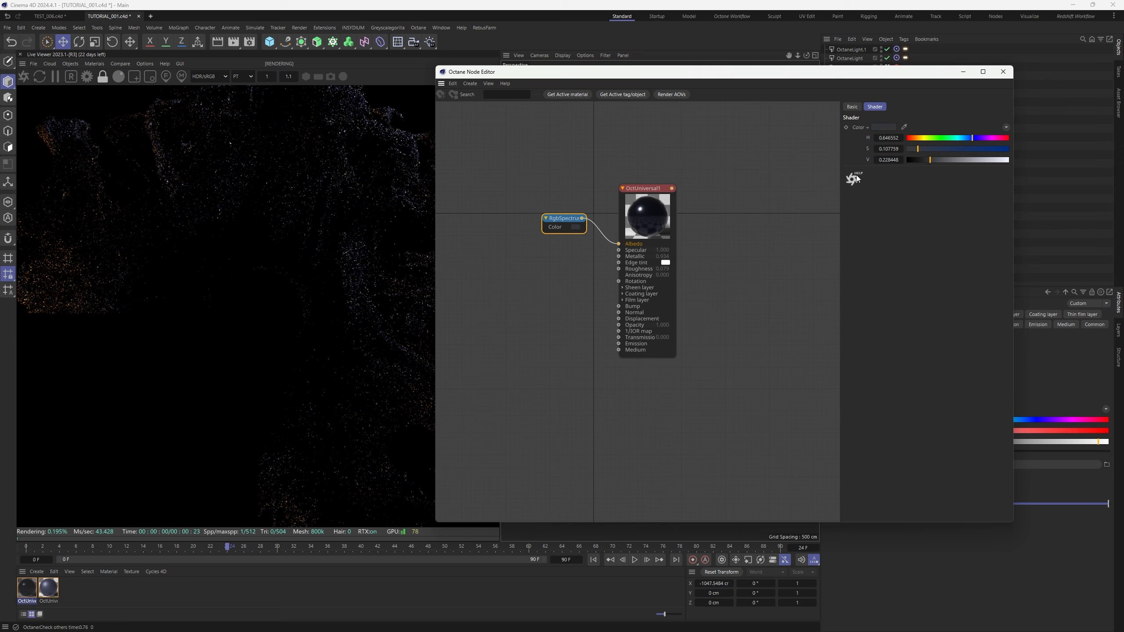
click(660, 213)
click(949, 127)
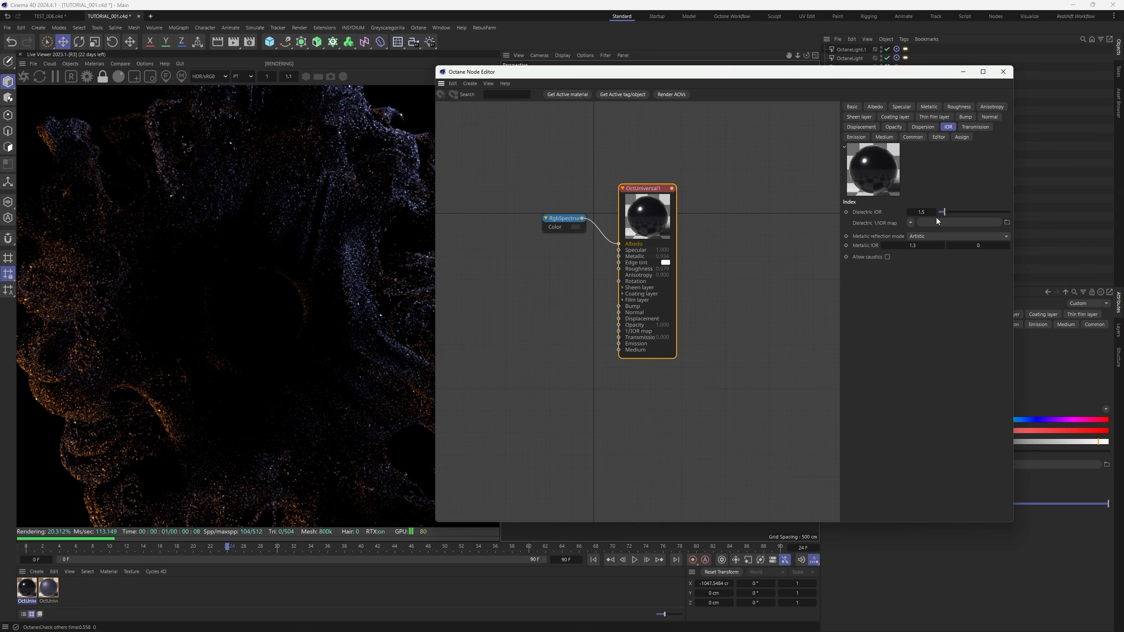
text(3)
key(Return)
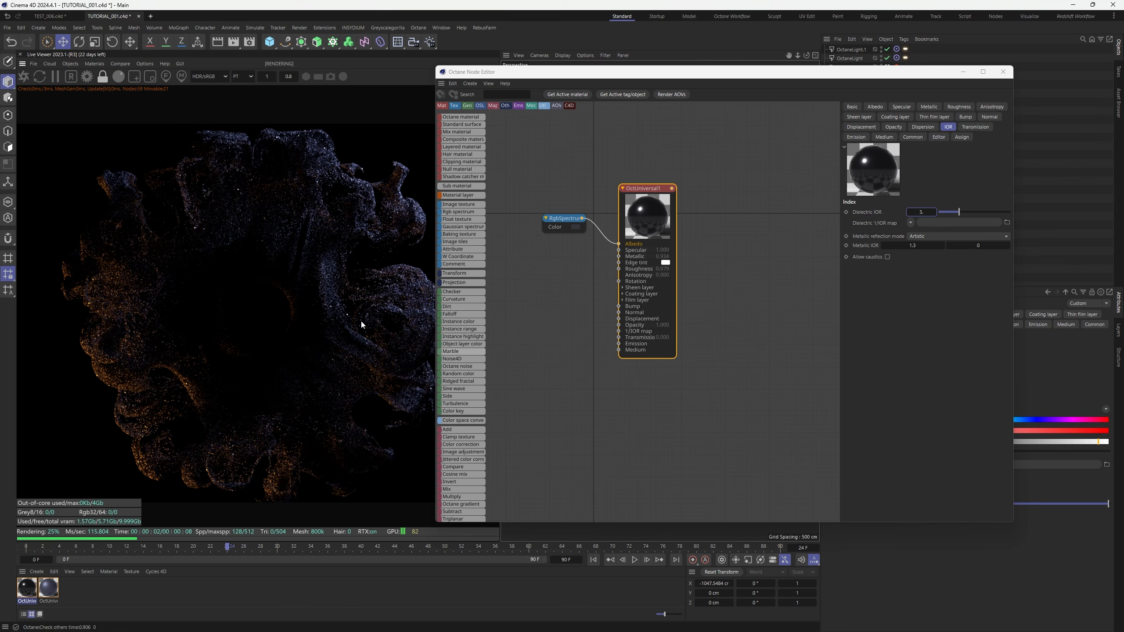
With the node editor closed, set BIG's Size X, Y and Z to 0.8 cm
click(1003, 73)
scroll(369, 355, up, 5)
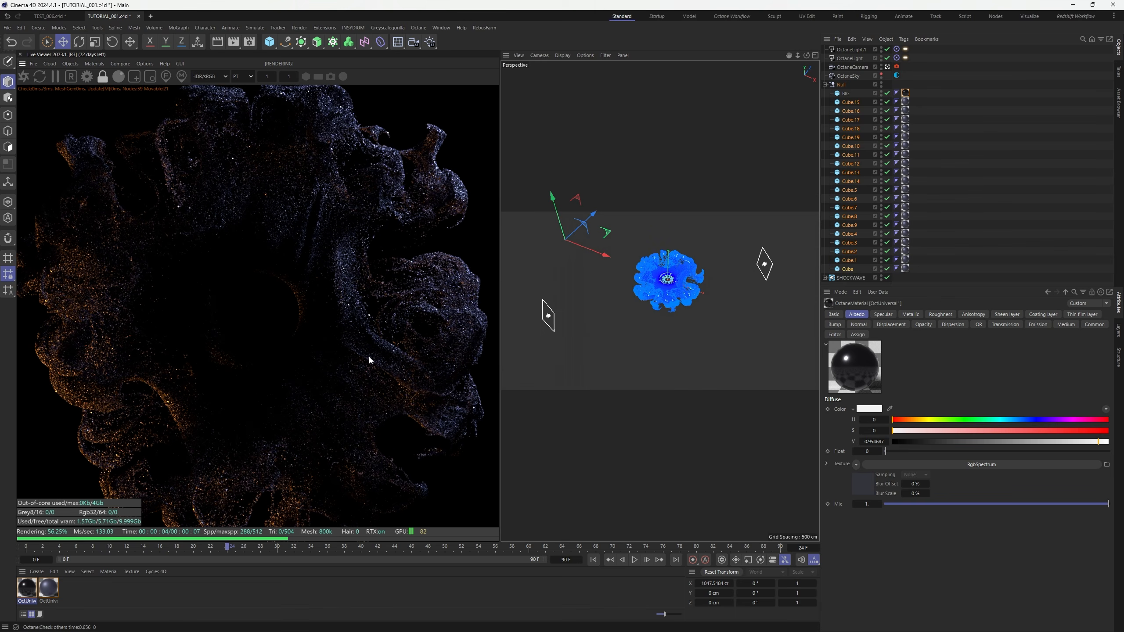
scroll(378, 337, up, 3)
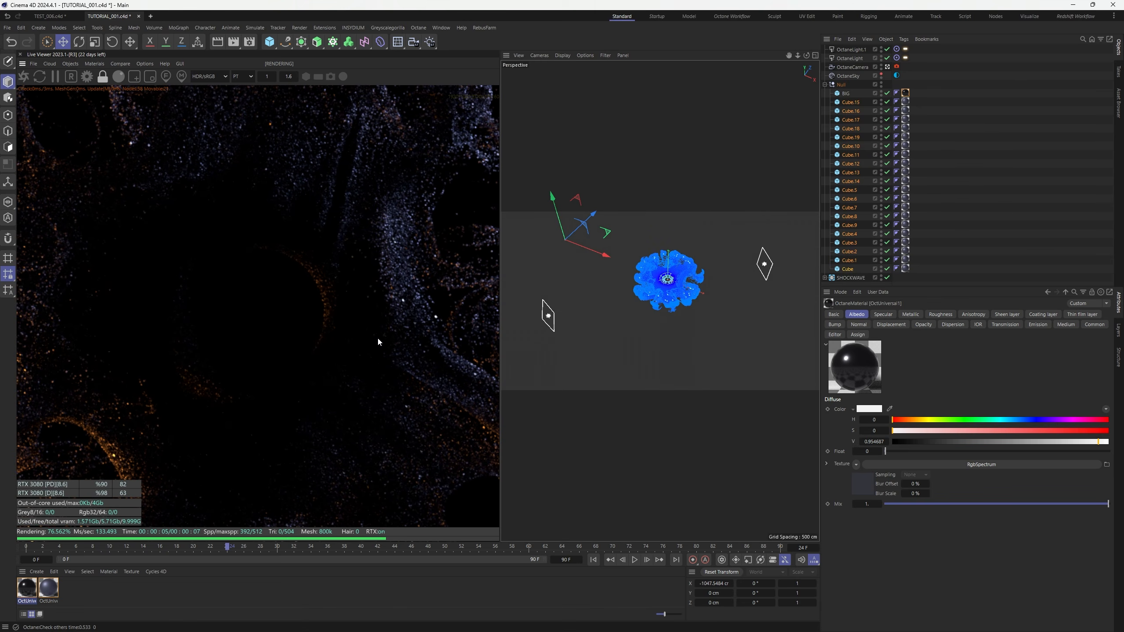
scroll(377, 309, down, 3)
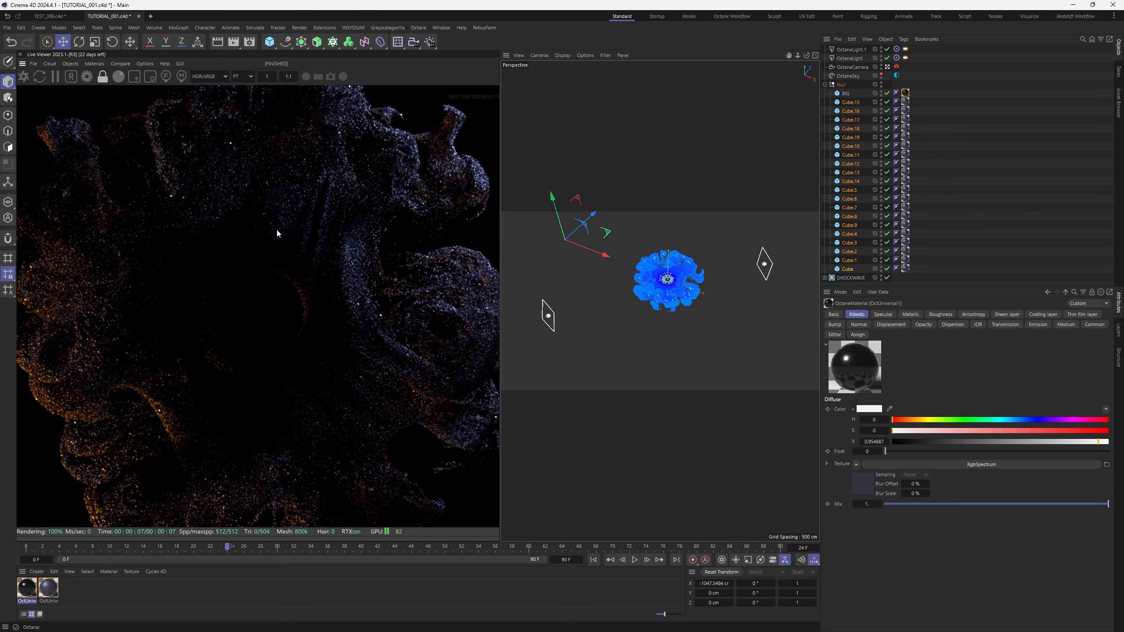
scroll(466, 294, down, 3)
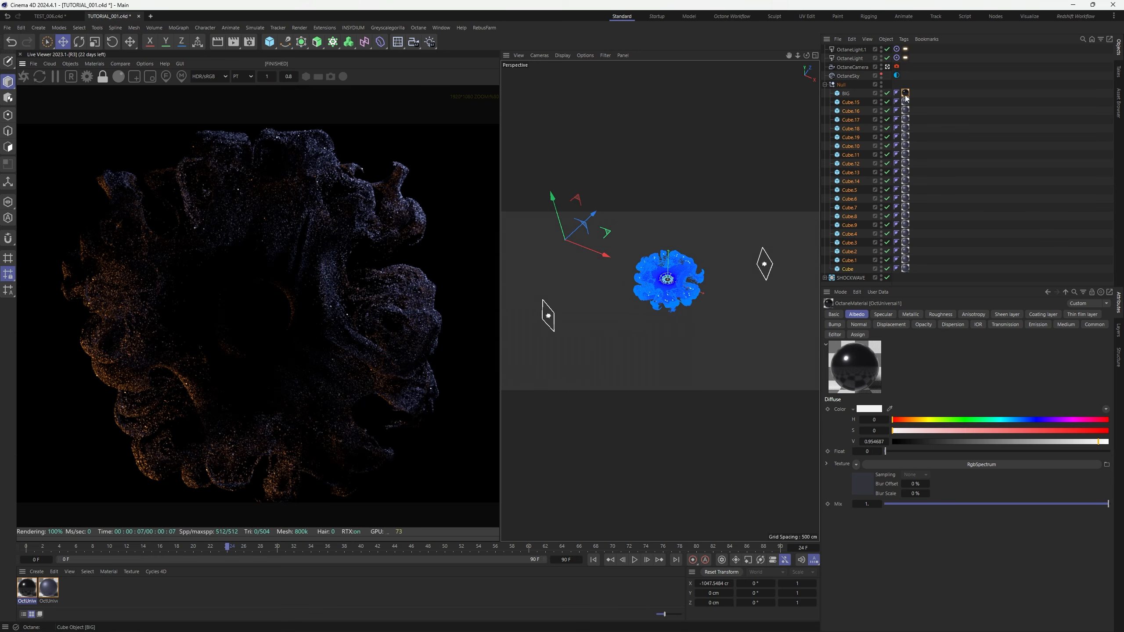
click(846, 93)
double_click(896, 336)
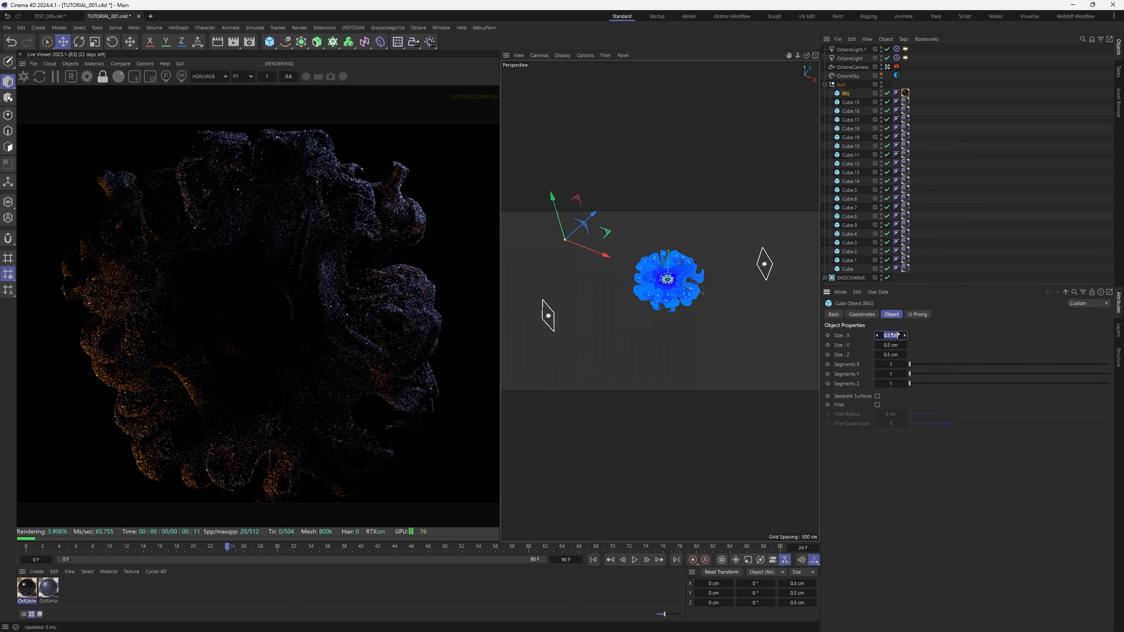
text(0.8)
key(Tab)
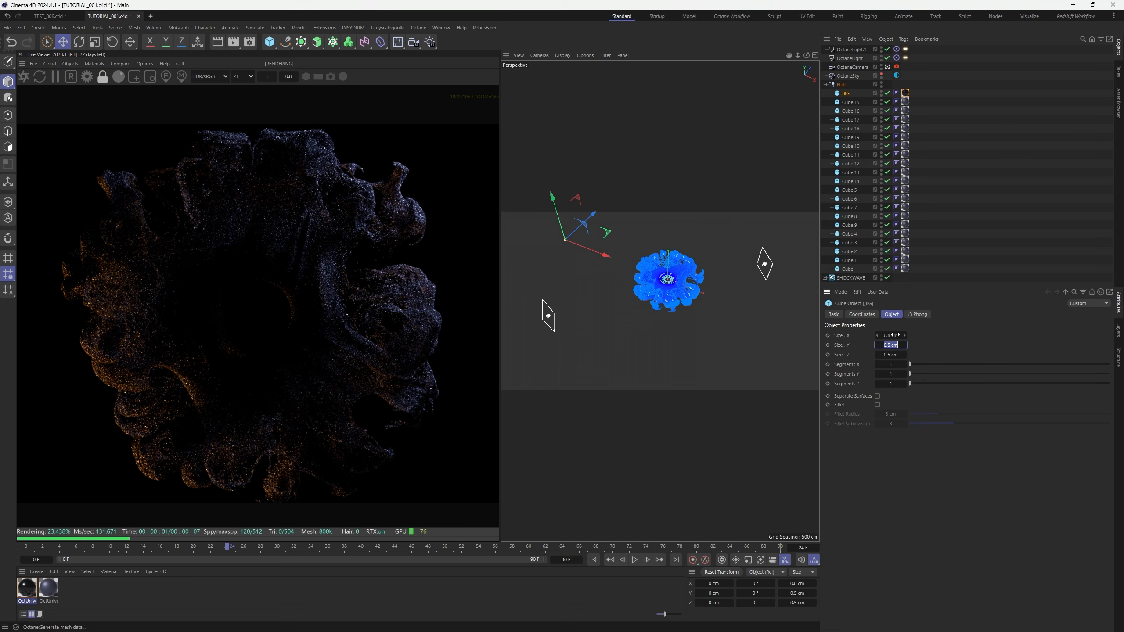
text(0.8)
key(Tab)
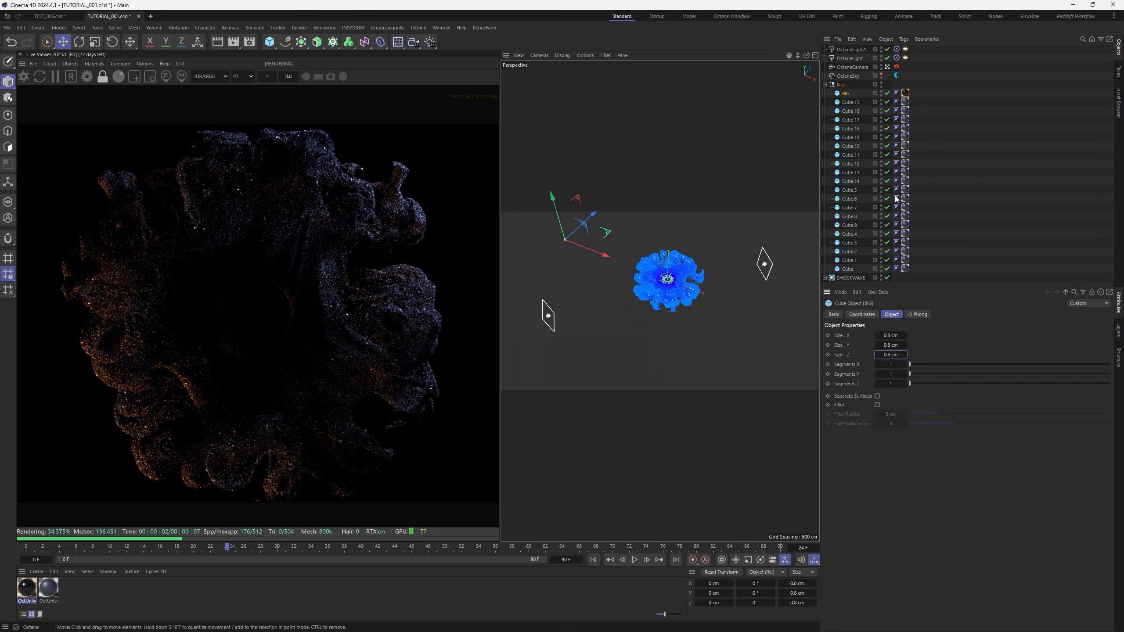
click(948, 165)
Delete Cube.15–Cube.11 and then Cube.12, .13, .14 and .5, leaving nine small cubes
click(847, 94)
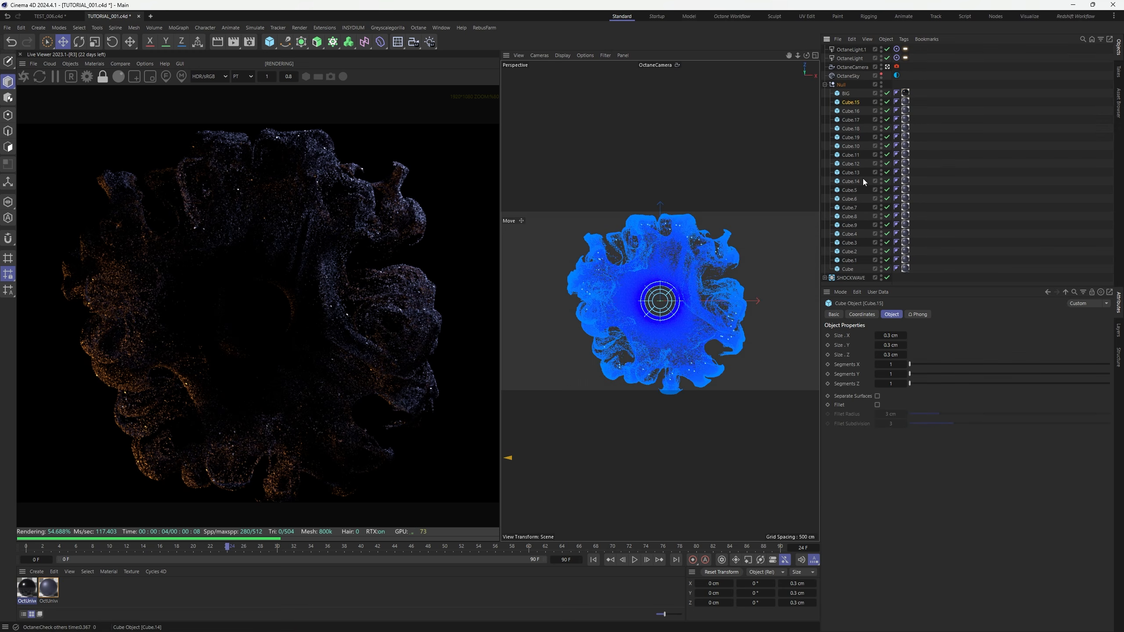
shift+click(852, 156)
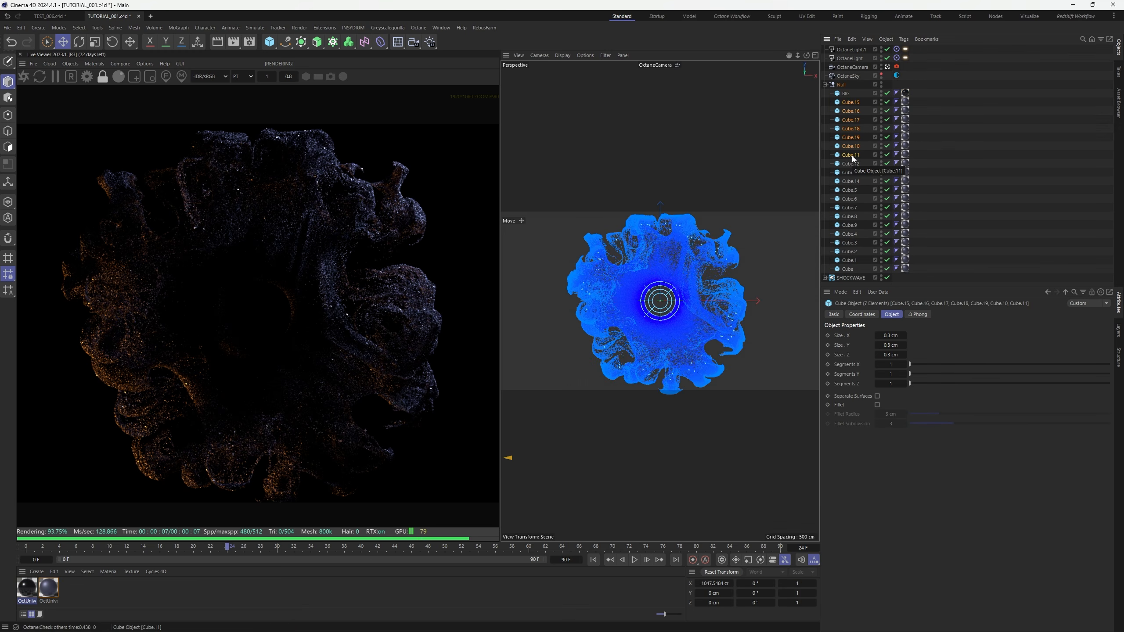
key(Delete)
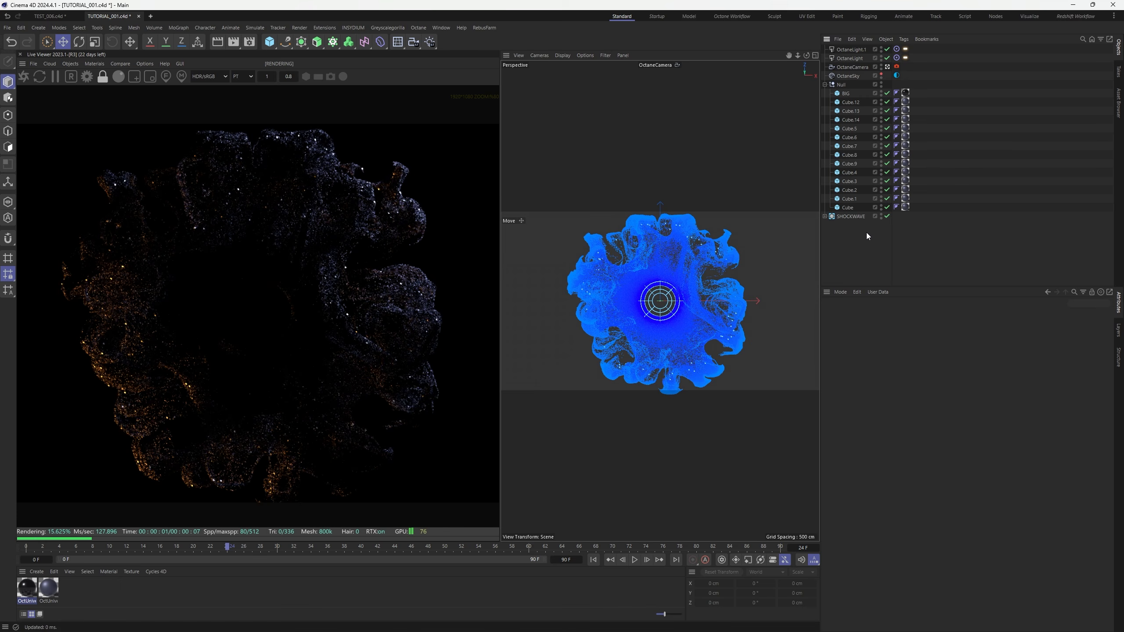
click(851, 102)
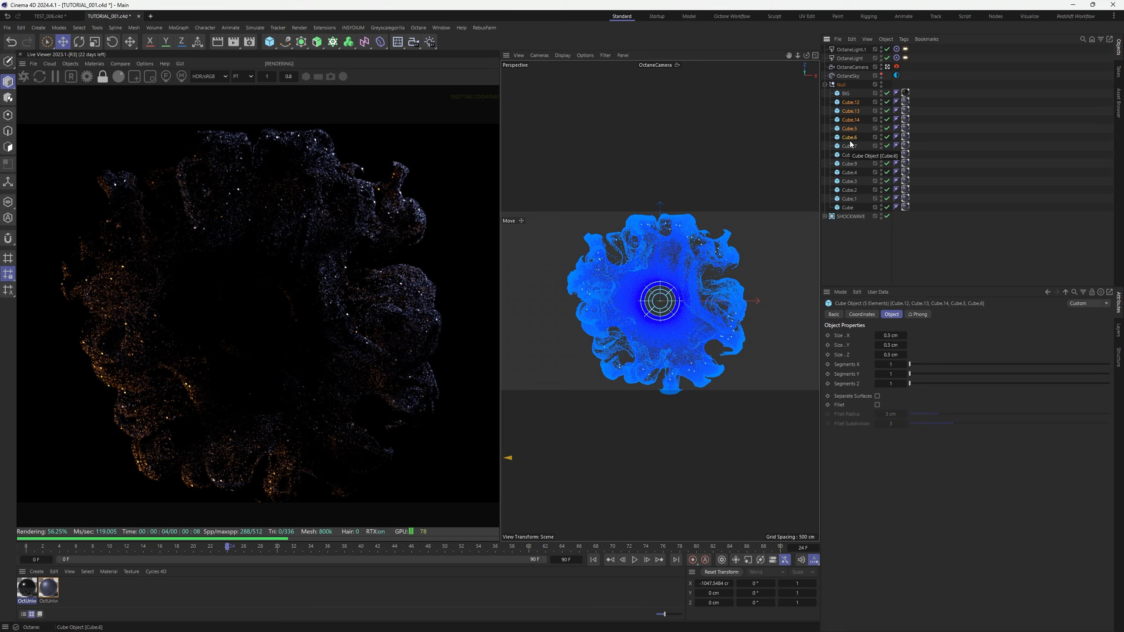
ctrl+click(855, 141)
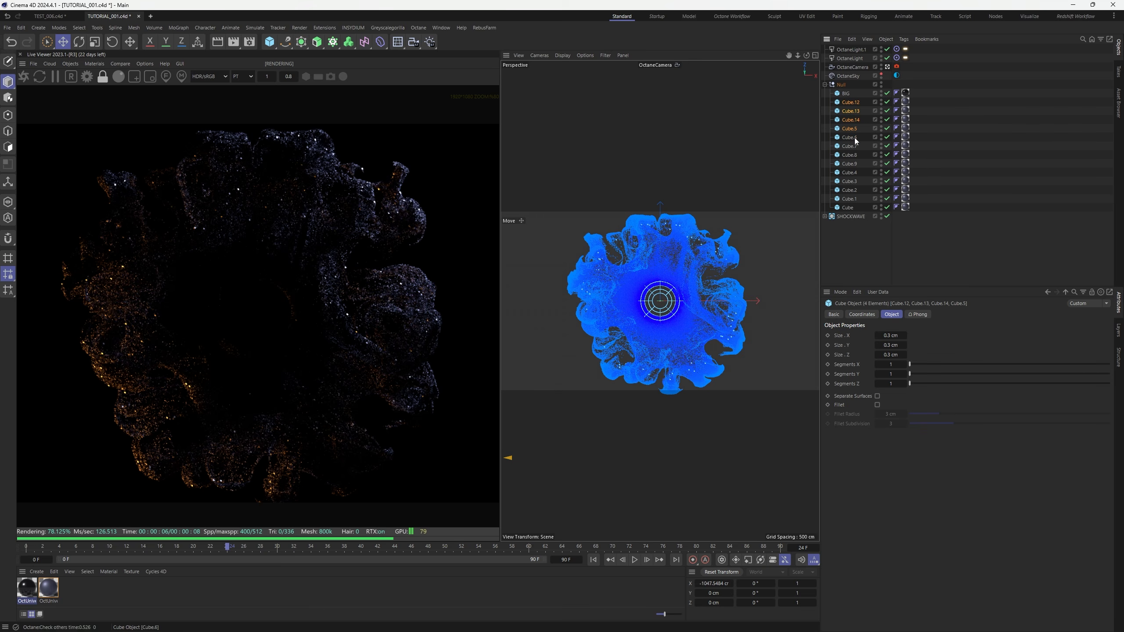
key(Delete)
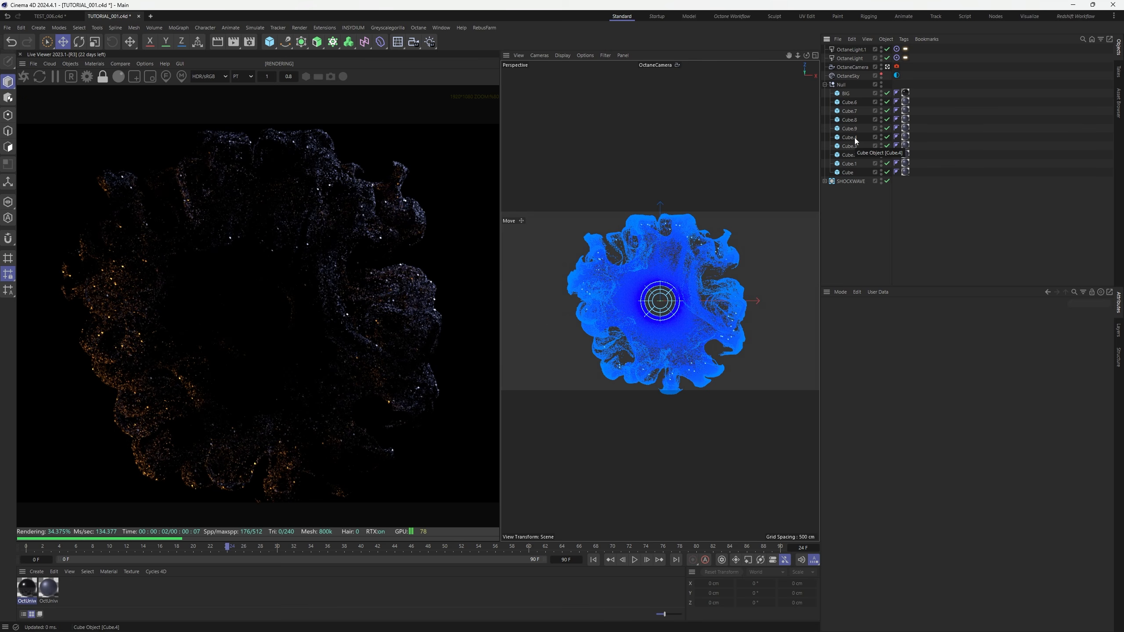
Set the BIG cube's Size X to 1
click(846, 93)
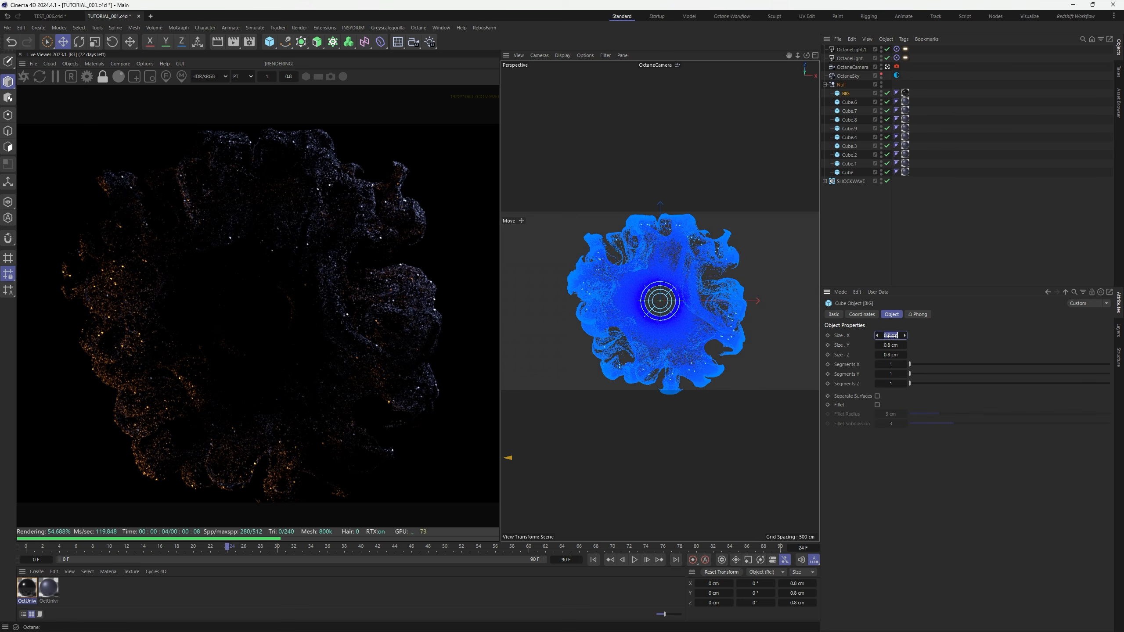
text(1)
key(Tab)
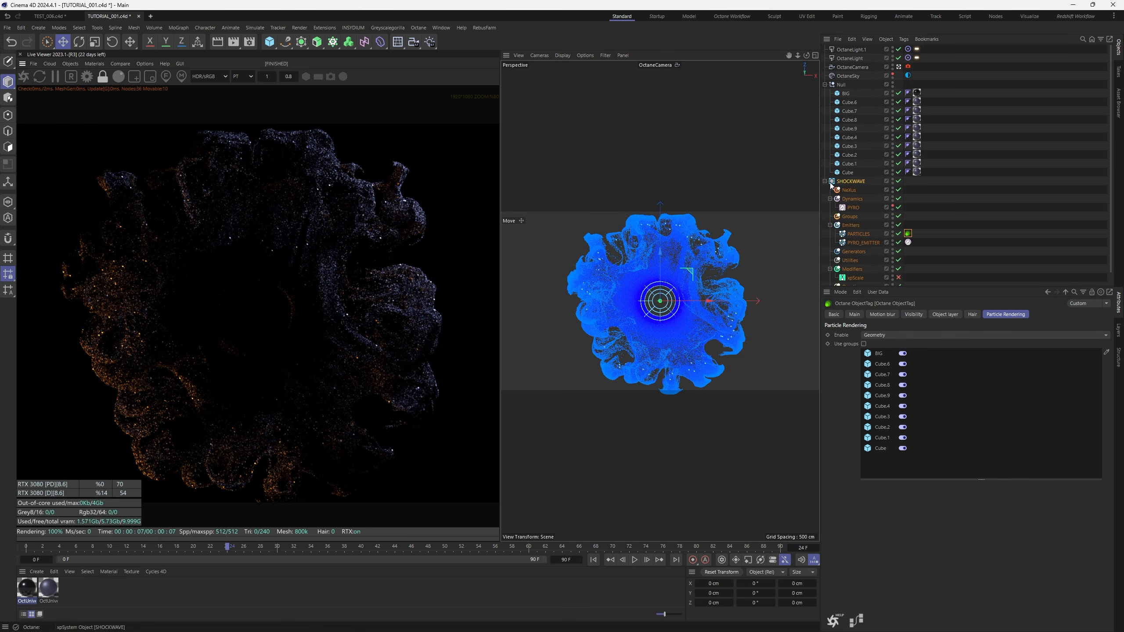
Check SHOCKWAVE's instanced cubes and switch the viewport to the default perspective
click(825, 181)
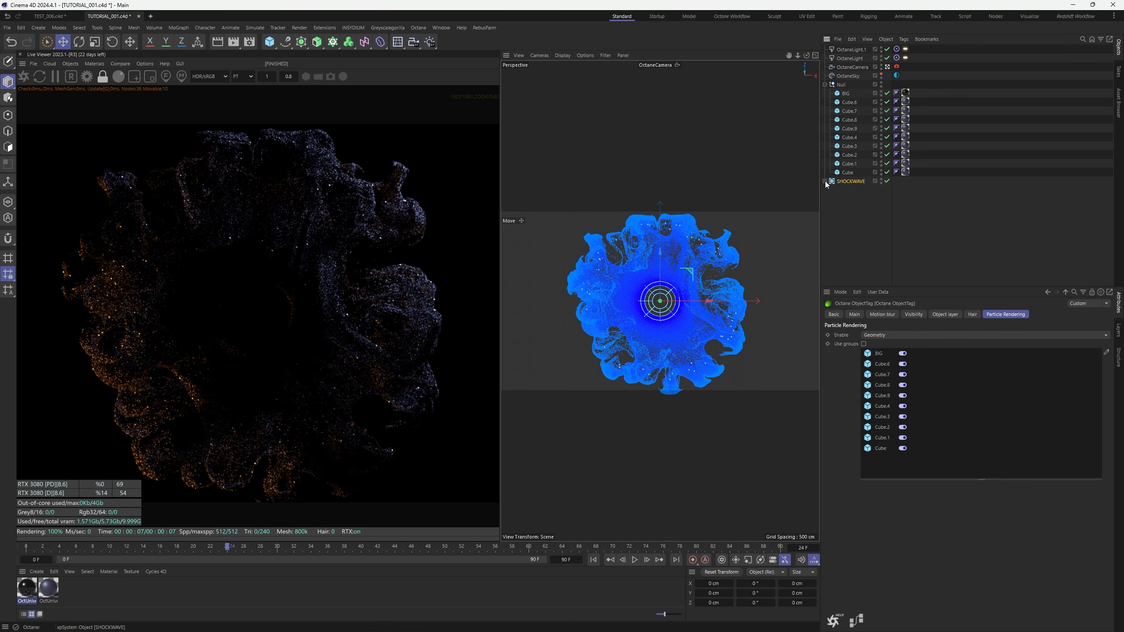
click(965, 125)
click(888, 67)
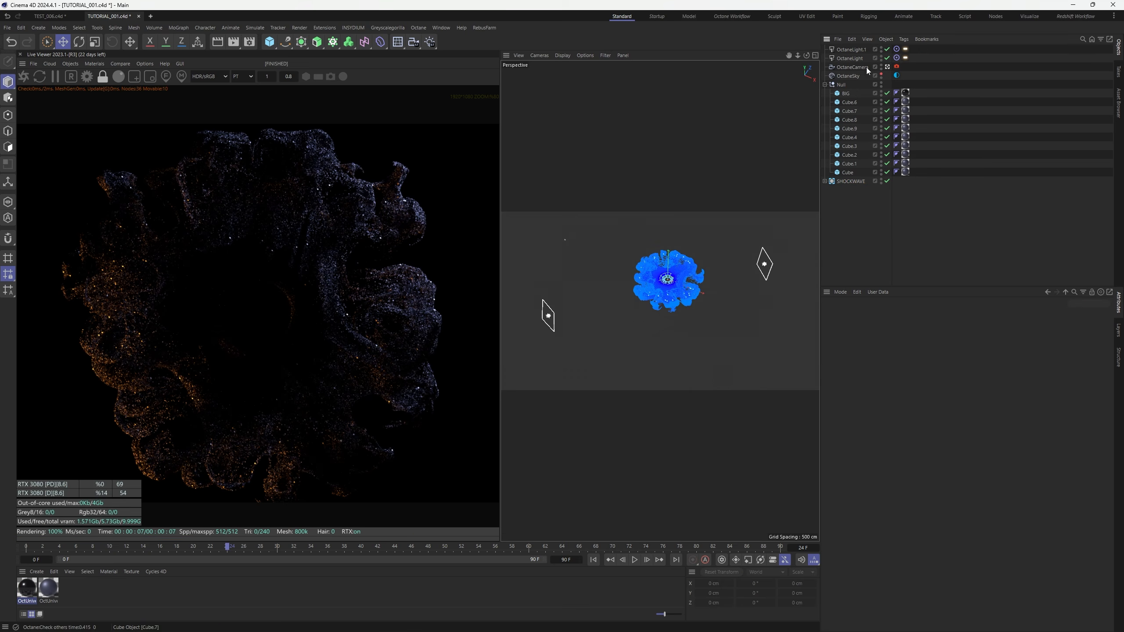
Move OctaneLight in toward the shockwave, settling it at about Y 138 cm
click(852, 49)
click(765, 264)
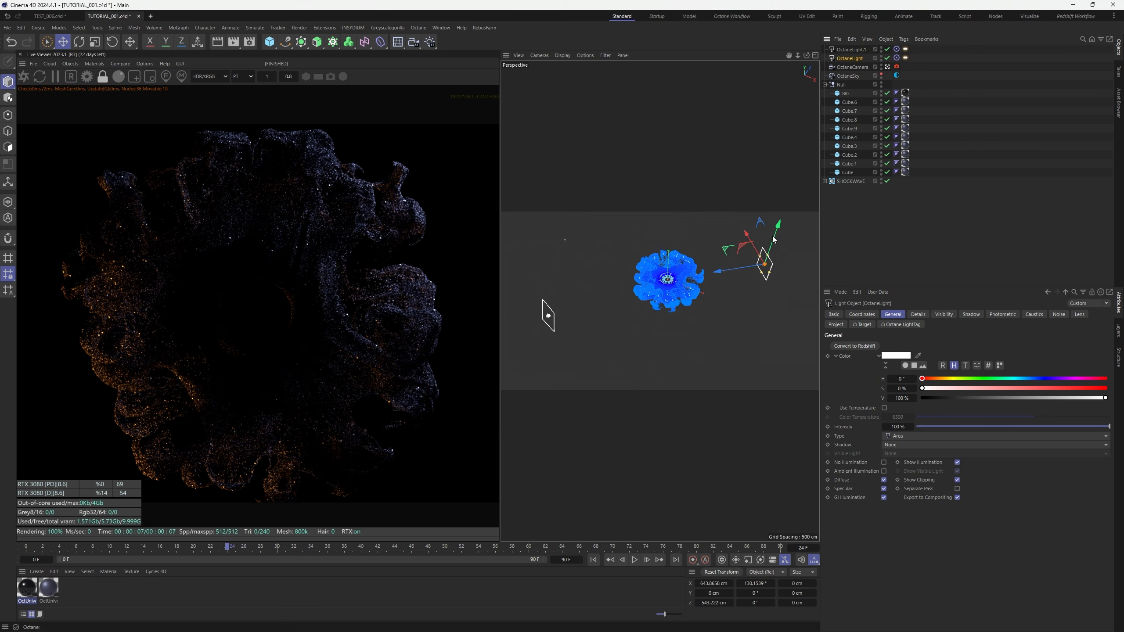
drag(776, 236, 777, 224)
drag(744, 259, 756, 218)
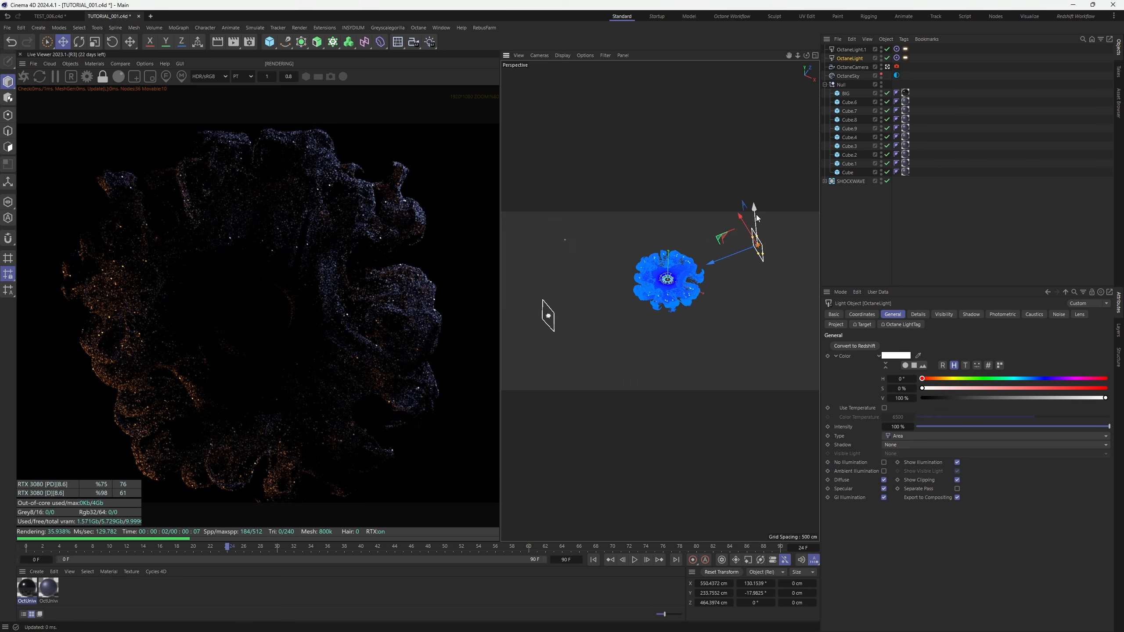
drag(756, 214, 758, 228)
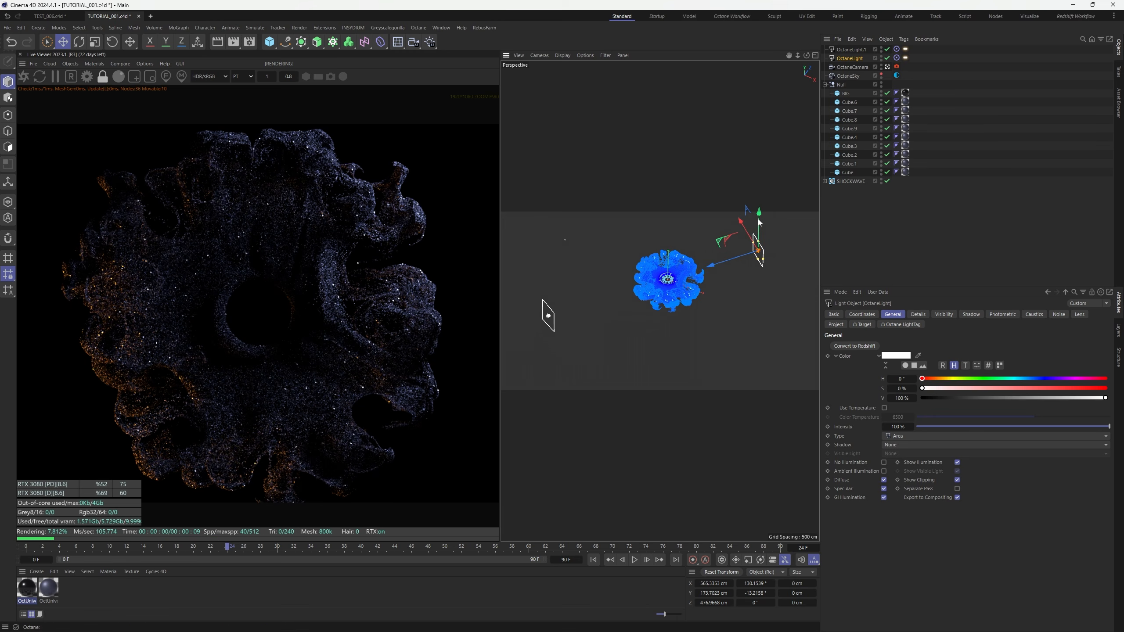
drag(758, 219, 758, 223)
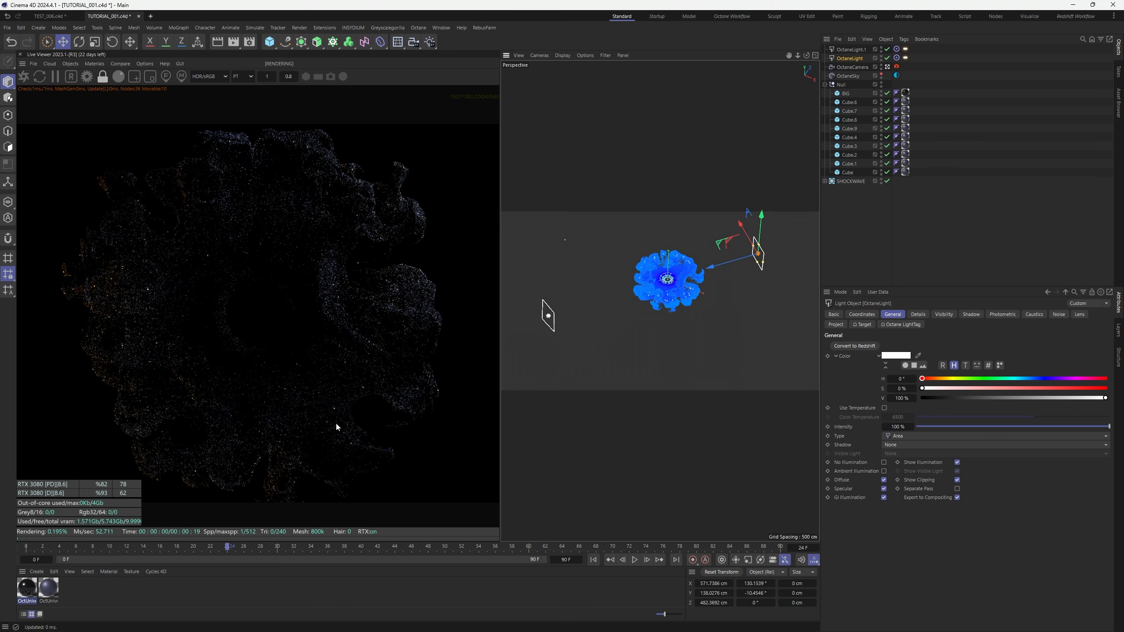
Open OctUniversal1 in the node editor and shift the RgbSpectrum colour to a darker, duller blue
click(54, 596)
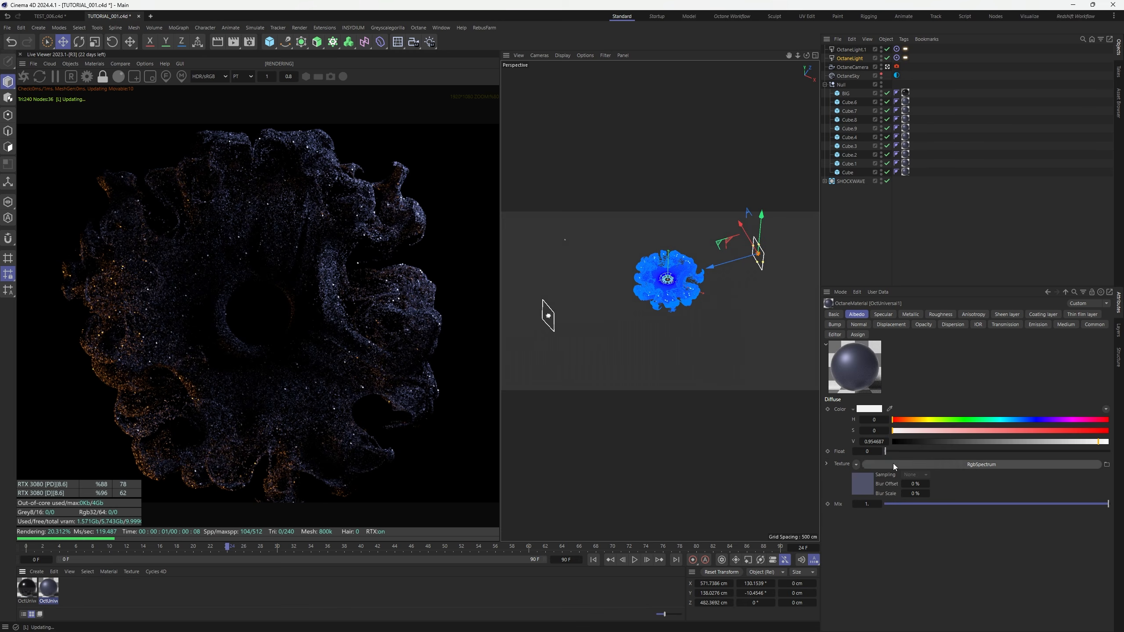
click(94, 65)
click(129, 101)
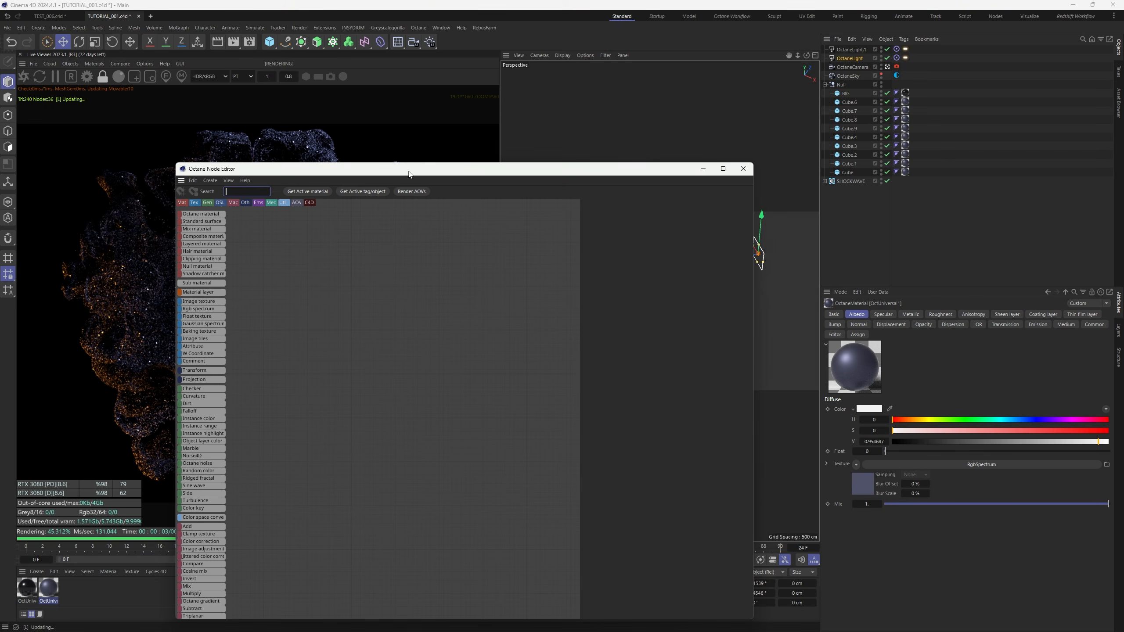
drag(408, 172, 699, 128)
click(594, 273)
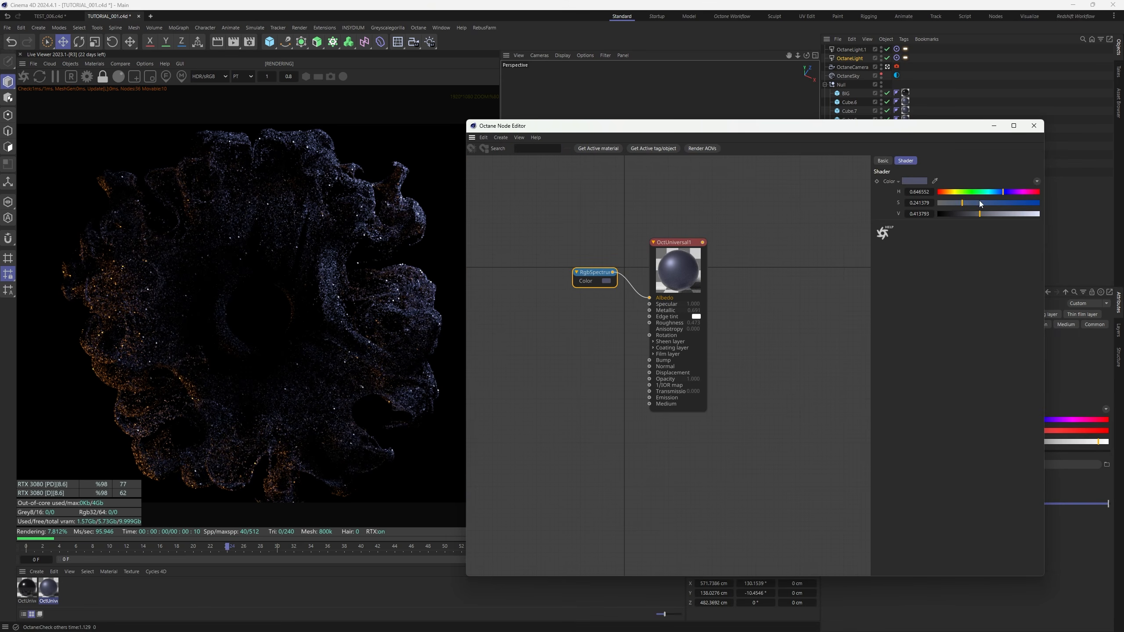
mouse_move(1005, 193)
mouse_down()
mouse_move(957, 202)
mouse_move(971, 213)
mouse_up()
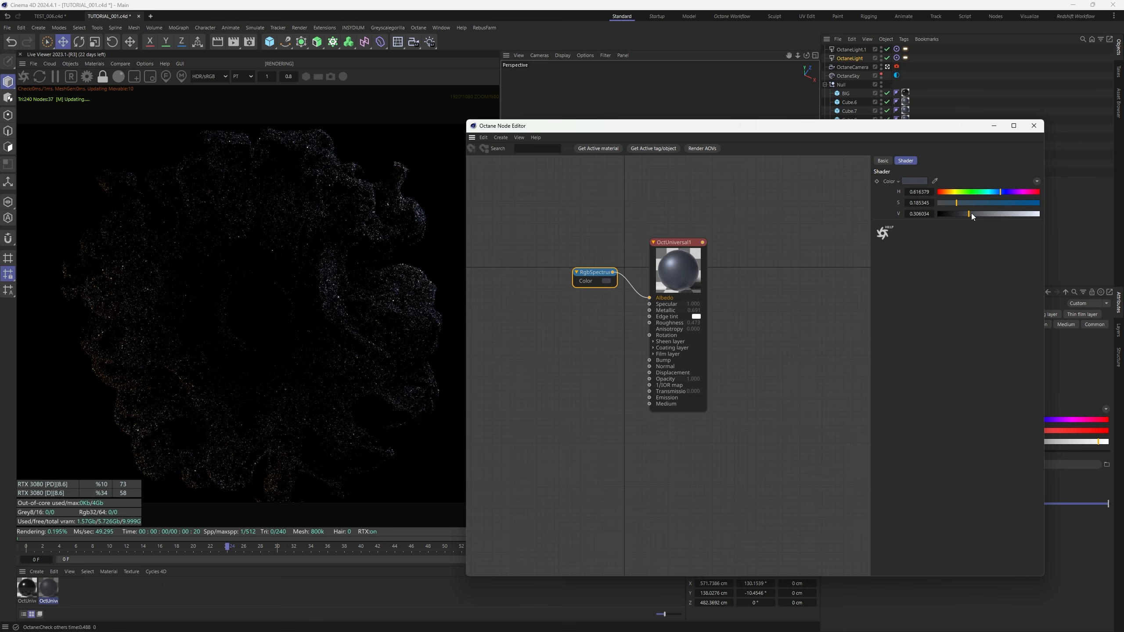
Lower the material's roughness from 0.473 to 0.243
click(684, 271)
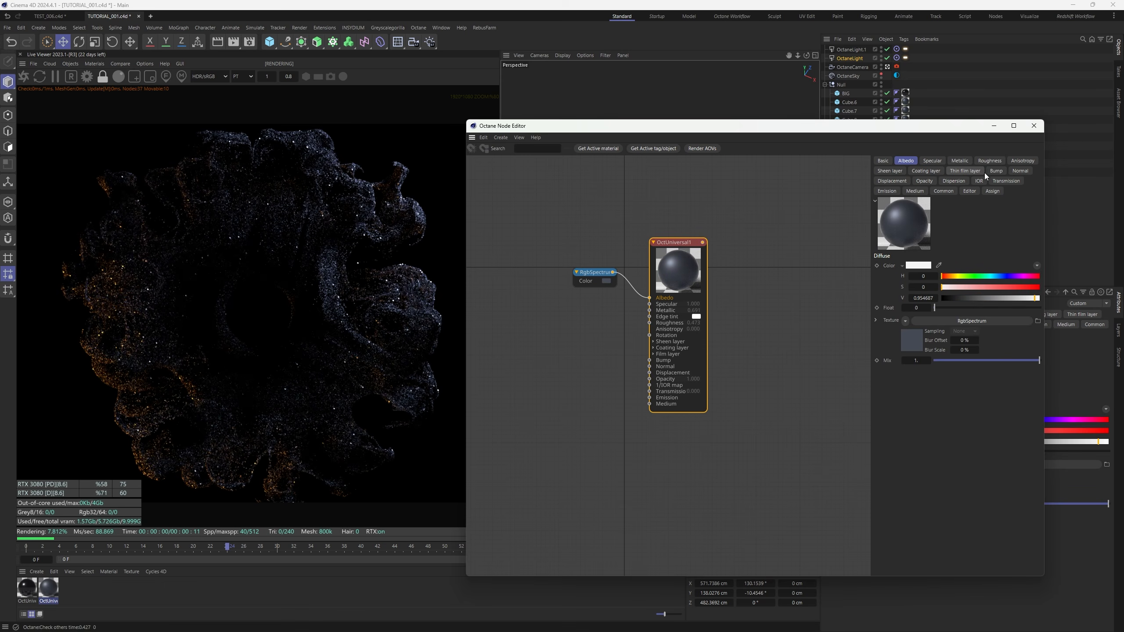
click(990, 160)
drag(985, 308, 961, 309)
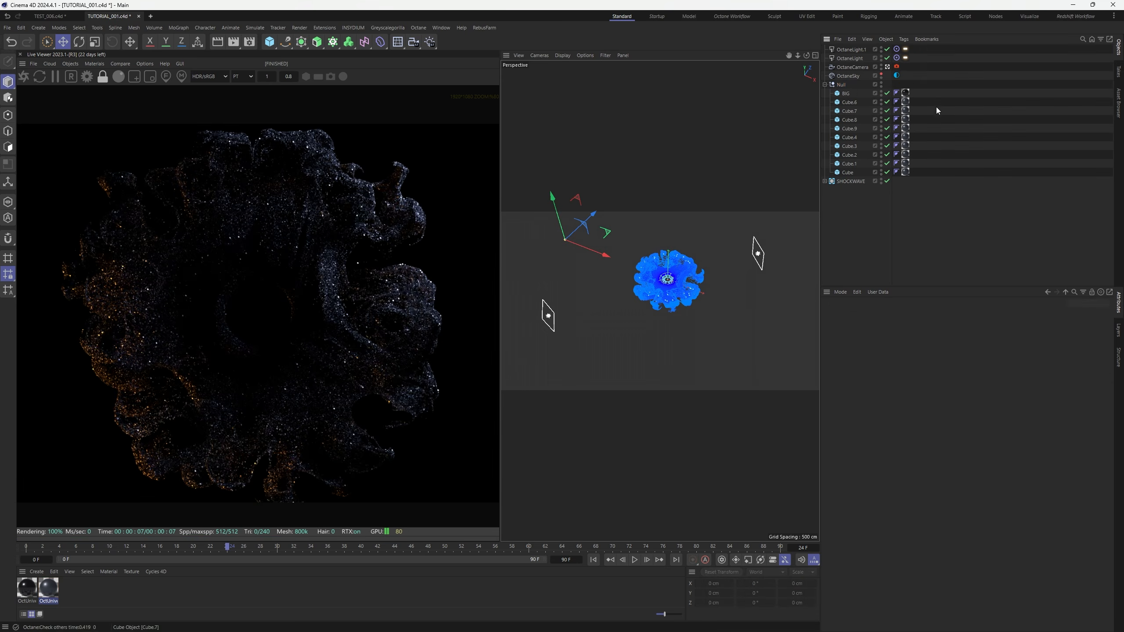
Enable the OctaneCamera's Camera Imager and load the SV-PRODUCT-002.cube custom LUT
click(897, 67)
click(887, 345)
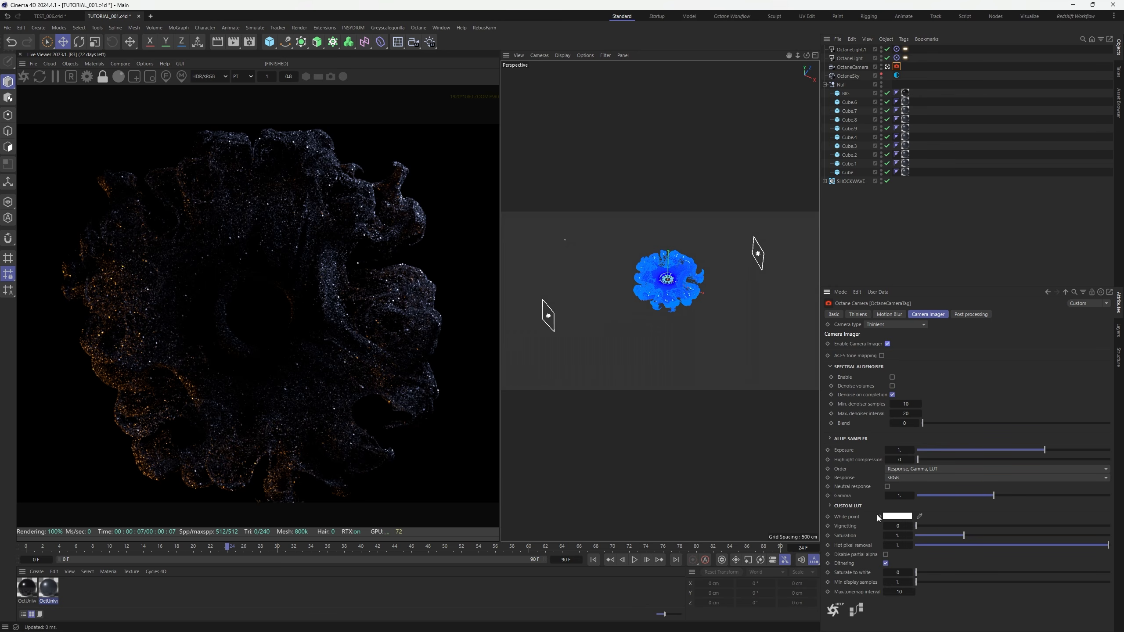
click(849, 506)
click(1101, 530)
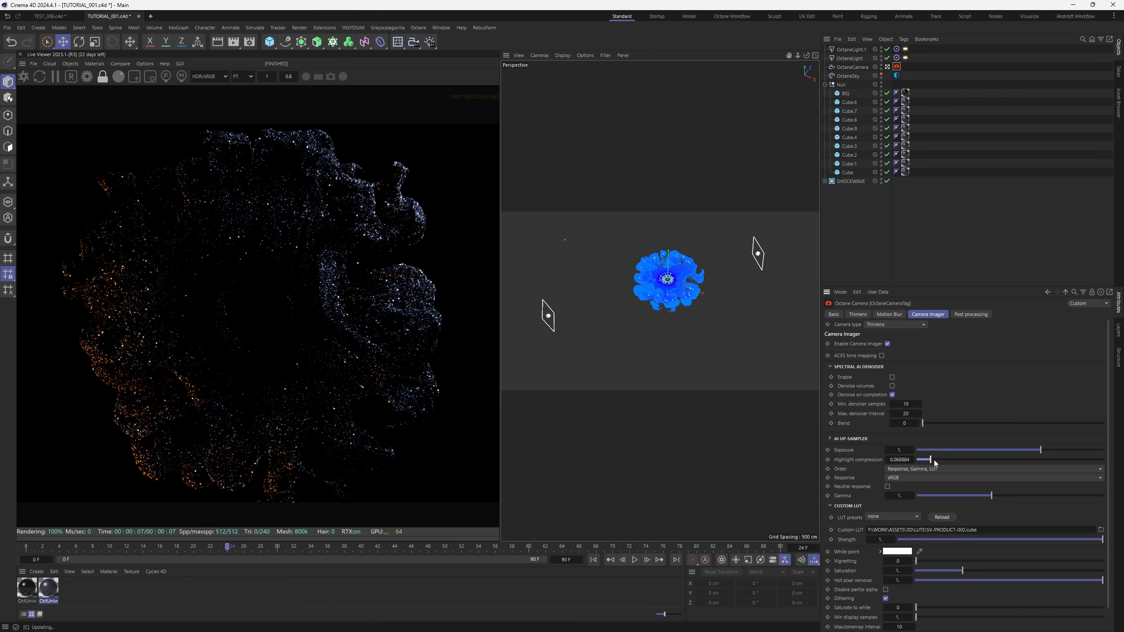
Set highlight compression to 1, gamma about 1.16, exposure about 1.31 and vignetting about 0.35
drag(935, 461, 1104, 460)
drag(992, 496, 998, 496)
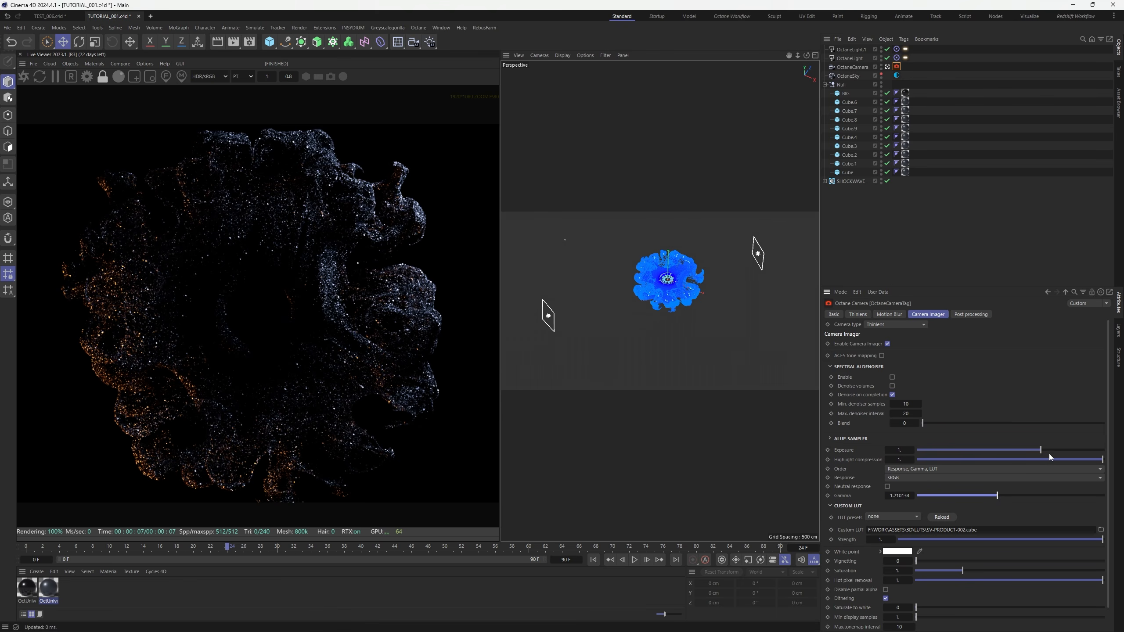
drag(1040, 451, 1048, 452)
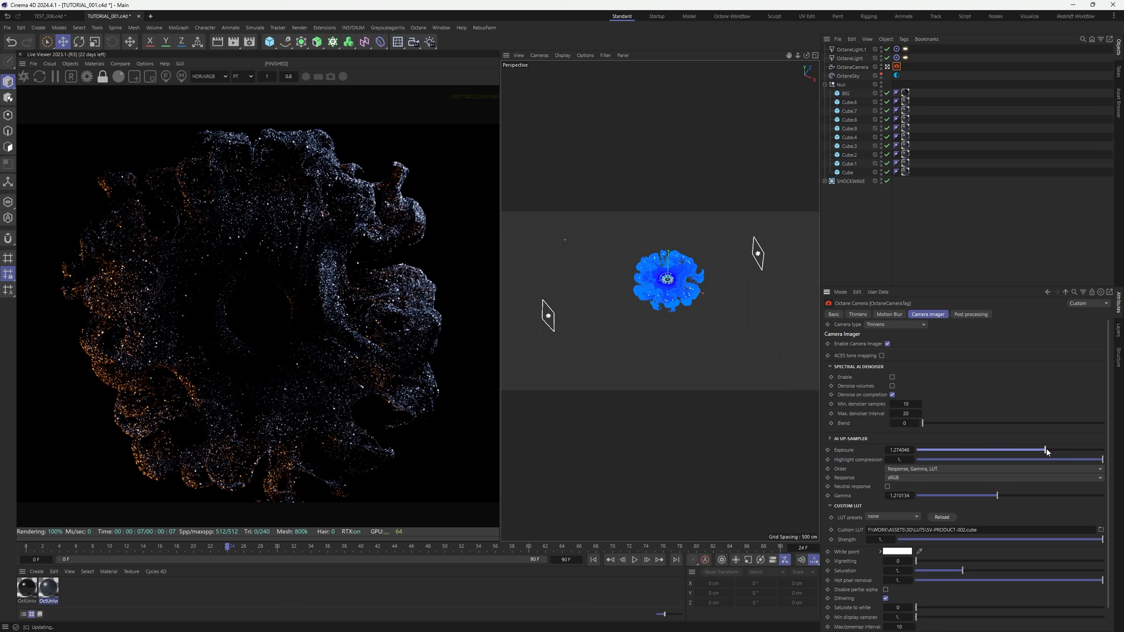
drag(991, 497, 993, 496)
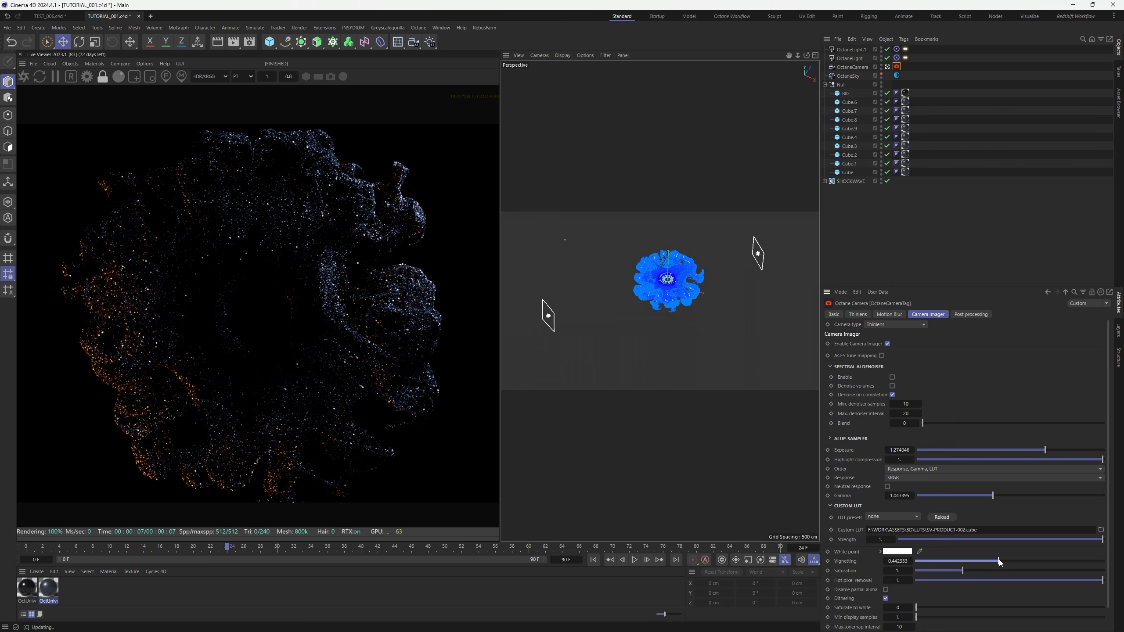
drag(949, 562, 981, 562)
drag(1048, 457, 1048, 455)
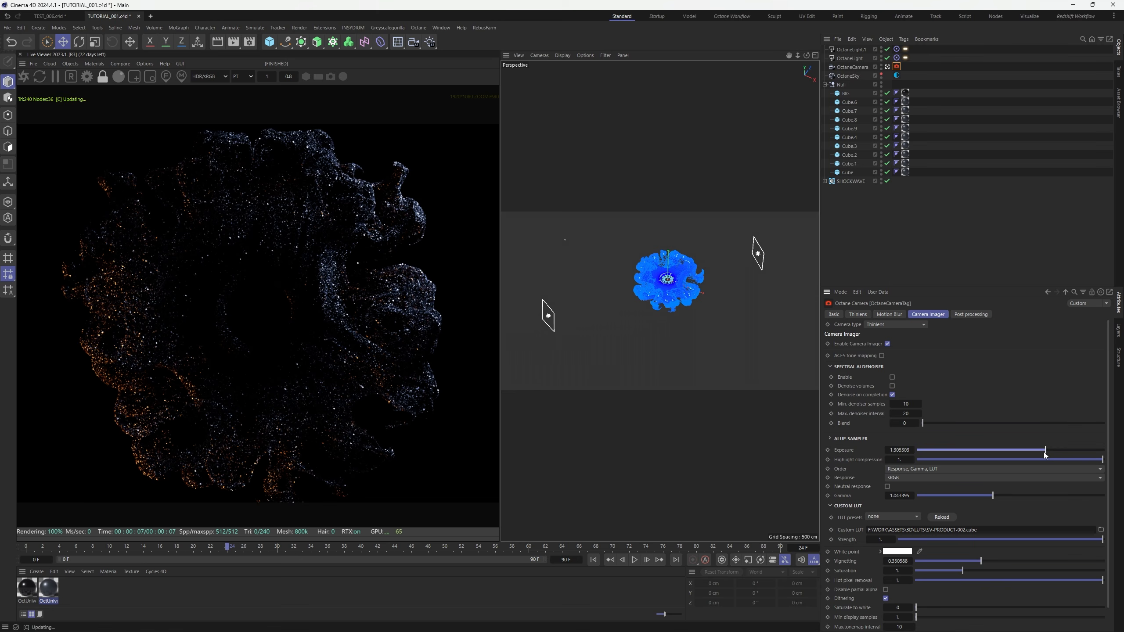
drag(994, 497, 997, 498)
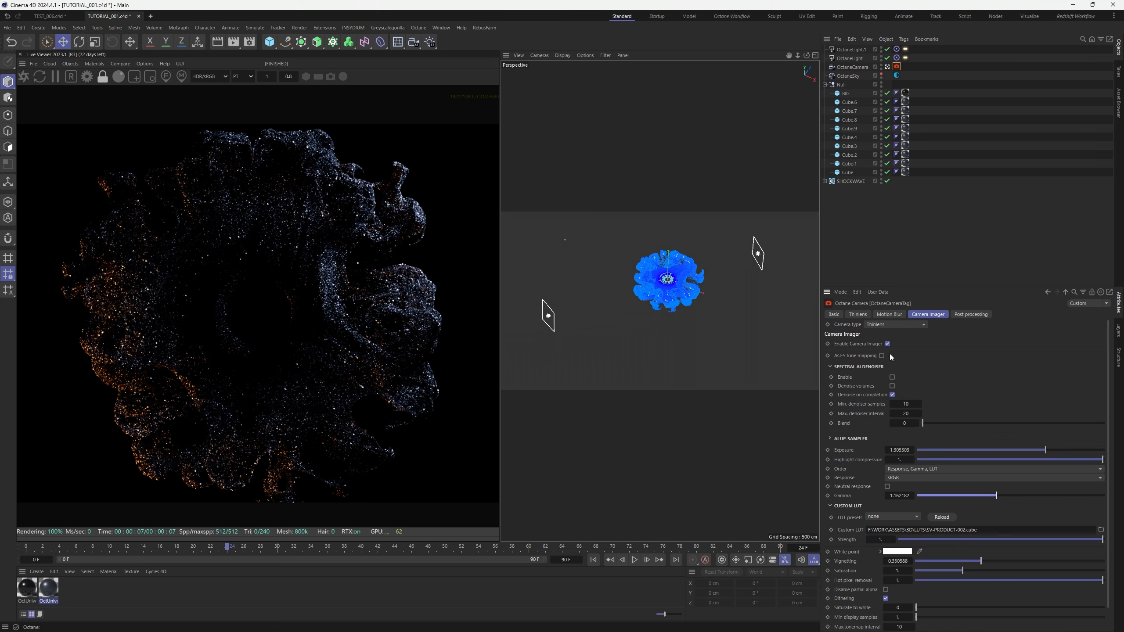
Enable ACES tone mapping, retune exposure to about 4.13 and reduce vignetting to about 0.21
click(882, 356)
drag(1046, 450, 1071, 449)
click(871, 460)
click(847, 507)
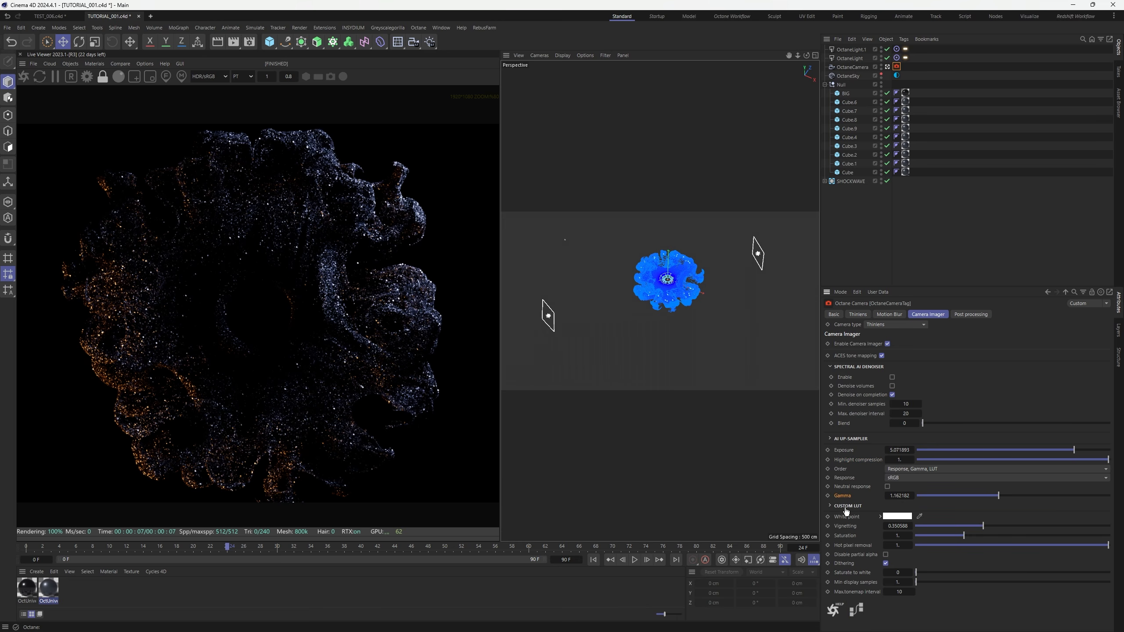
click(959, 525)
drag(1071, 452, 1073, 452)
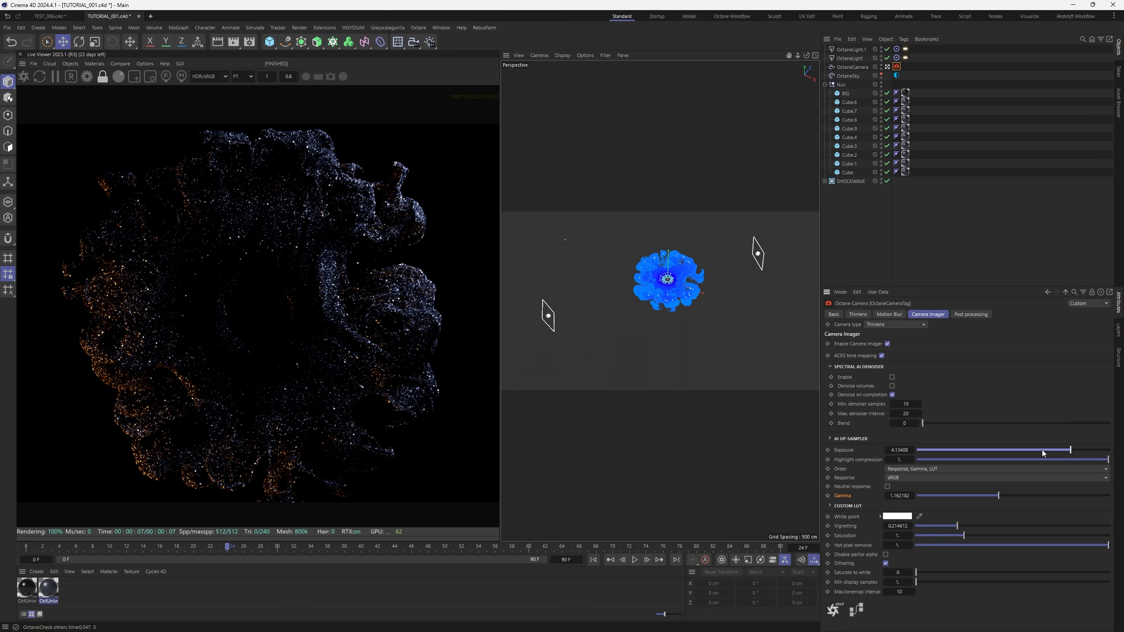
Set the OctUniversal1 material's roughness float to about 0.56 and view through the OctaneCamera
click(55, 591)
click(941, 314)
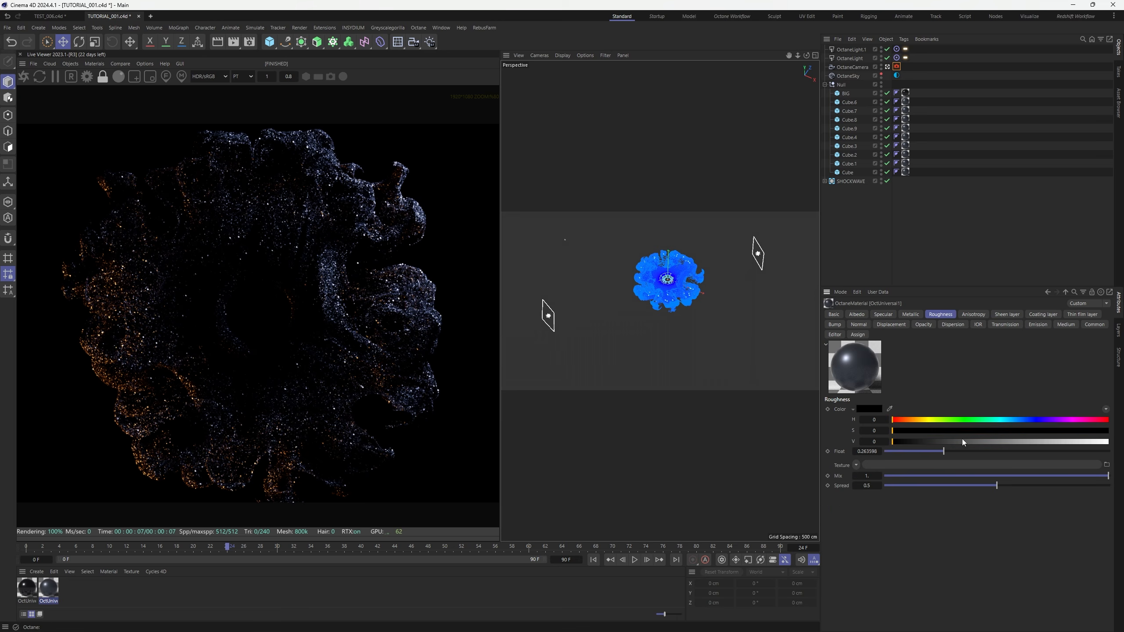
click(1010, 451)
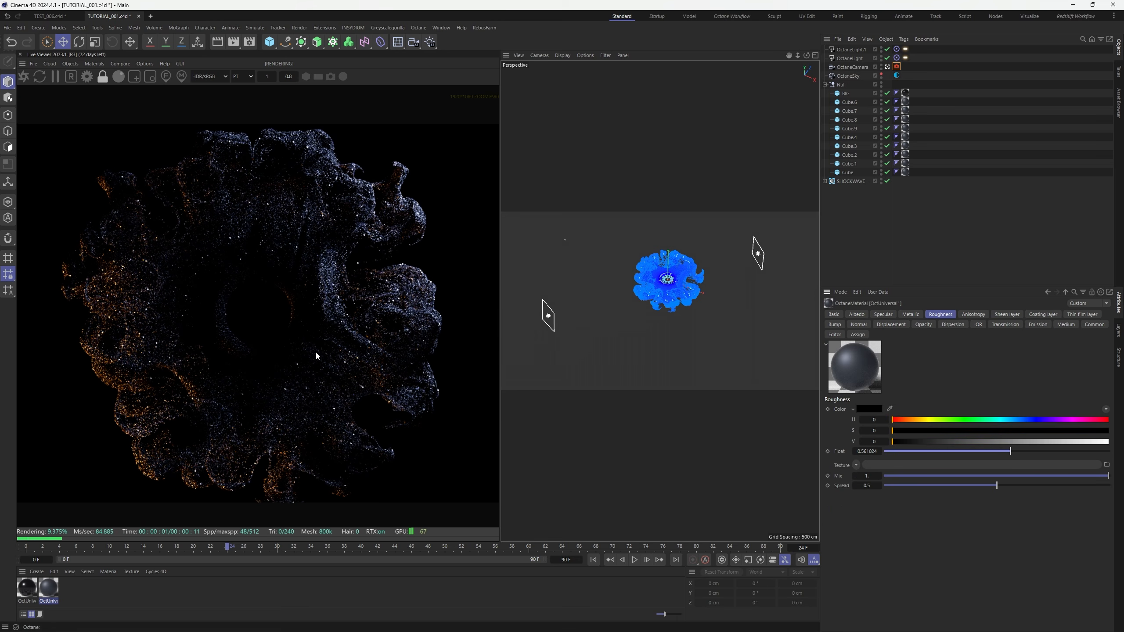
scroll(317, 354, down, 2)
click(887, 66)
click(924, 132)
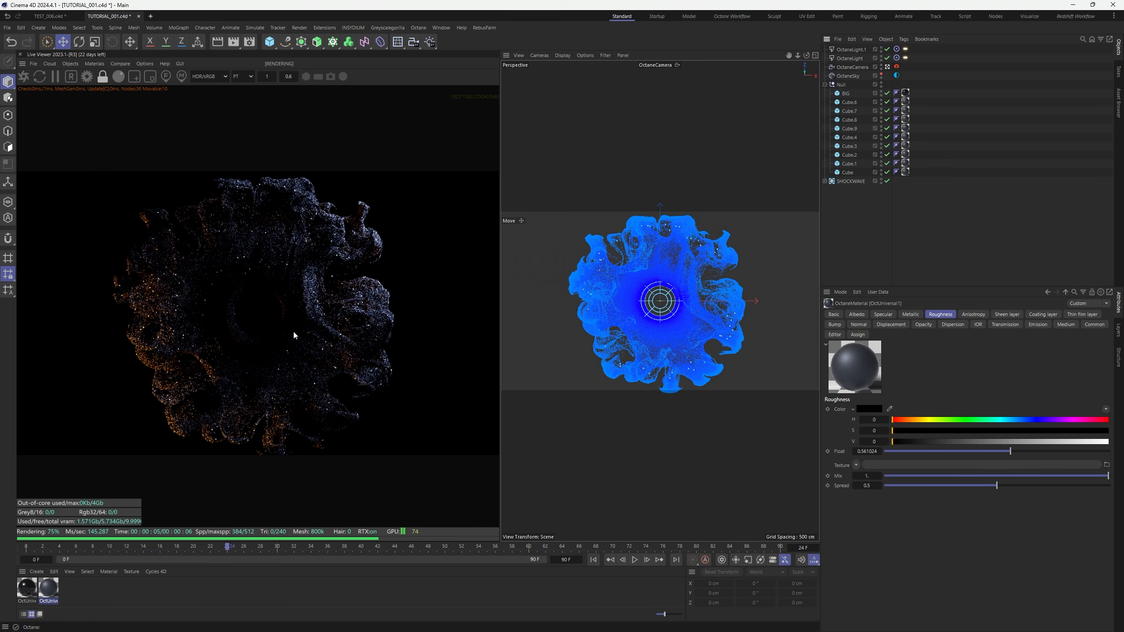
scroll(294, 330, up, 4)
scroll(286, 333, down, 1)
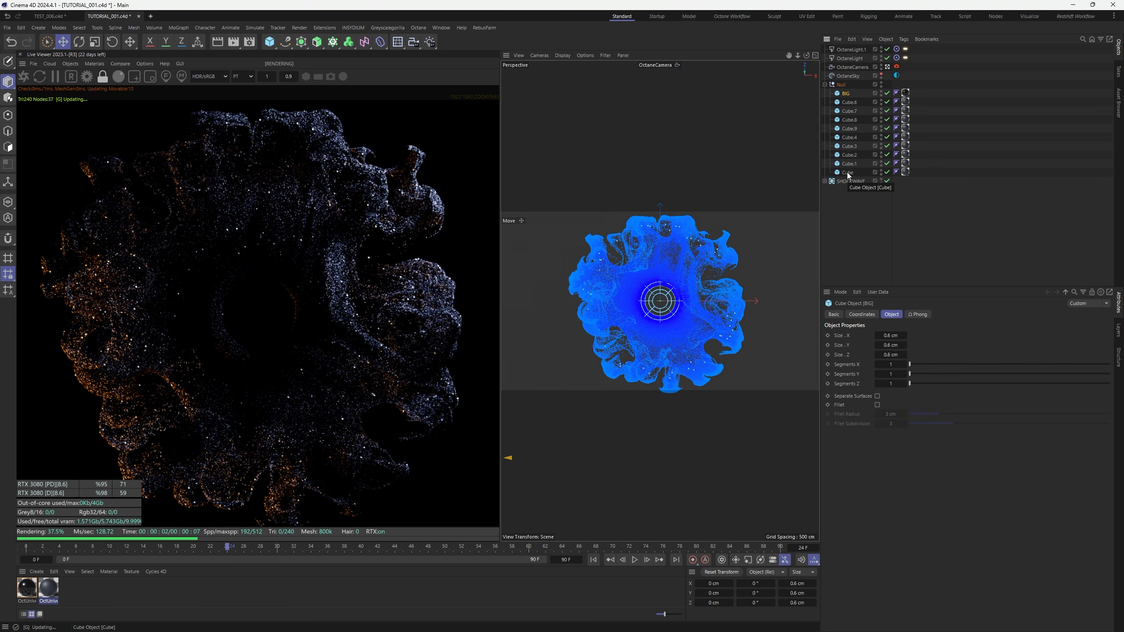
Turn on Fillet for BIG and the other nine cubes with a 0.01 cm fillet radius
shift+click(848, 173)
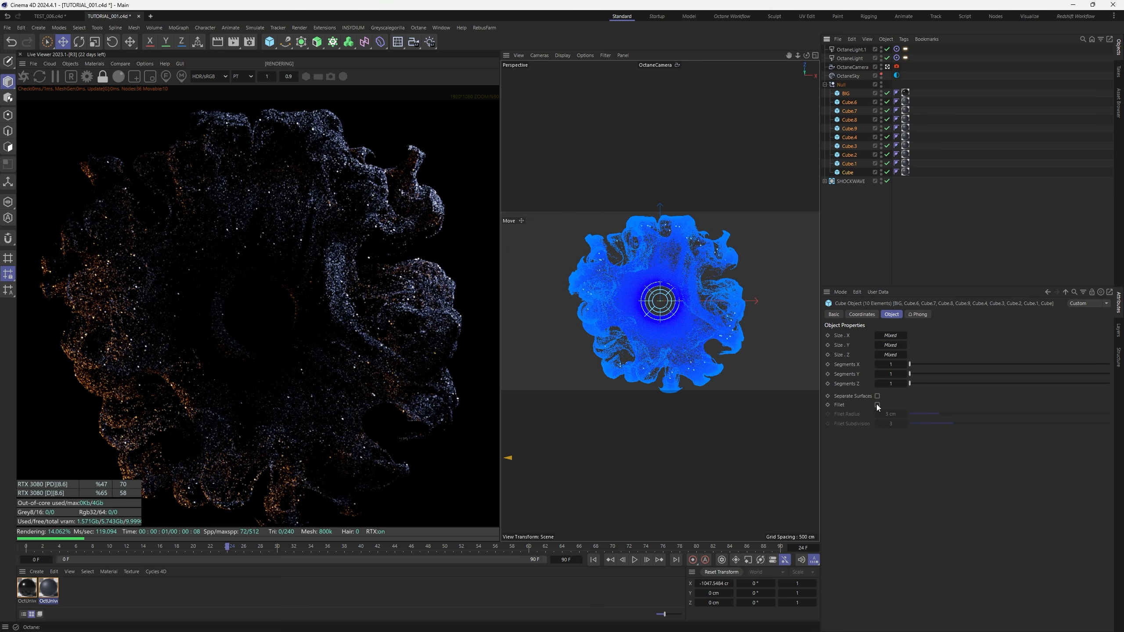
click(877, 405)
click(890, 414)
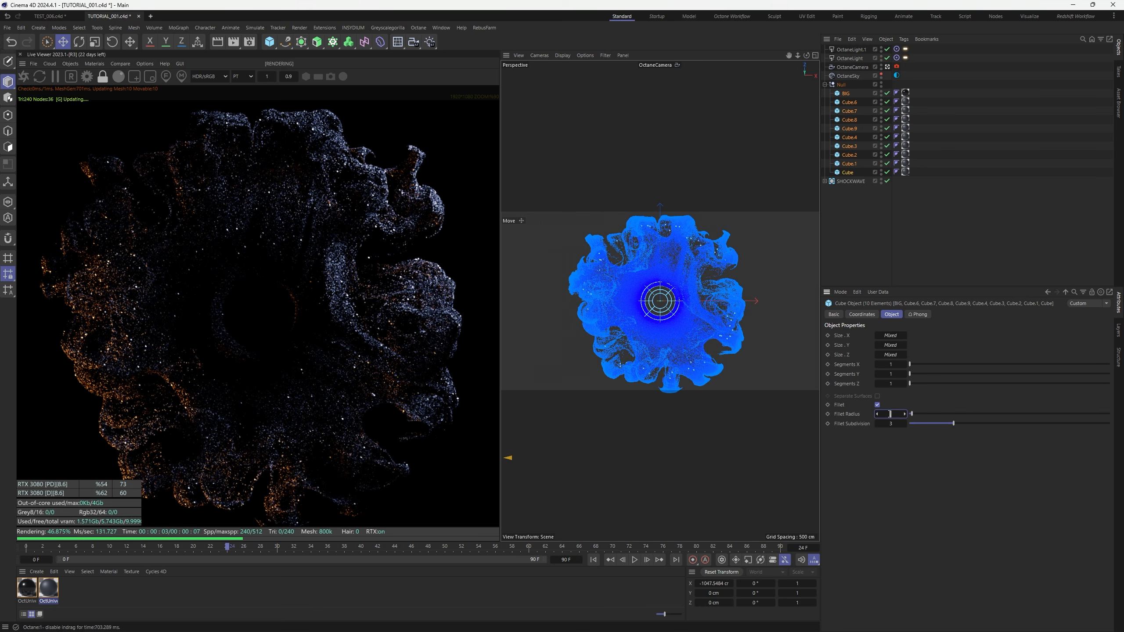
text(0.01)
key(Return)
scroll(319, 325, up, 5)
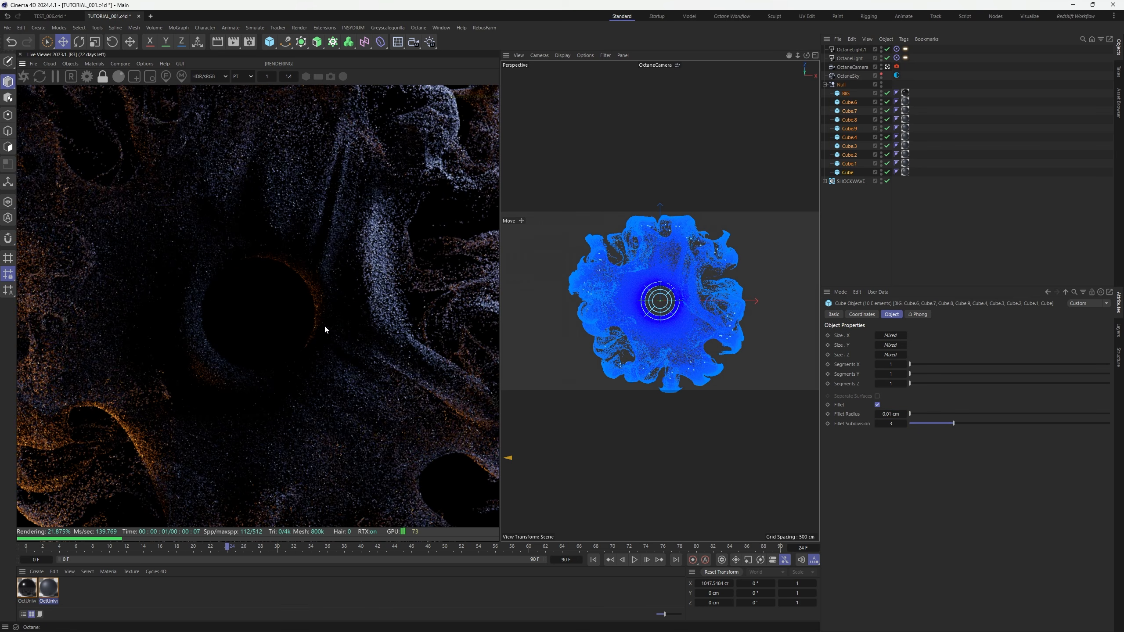
scroll(326, 328, down, 5)
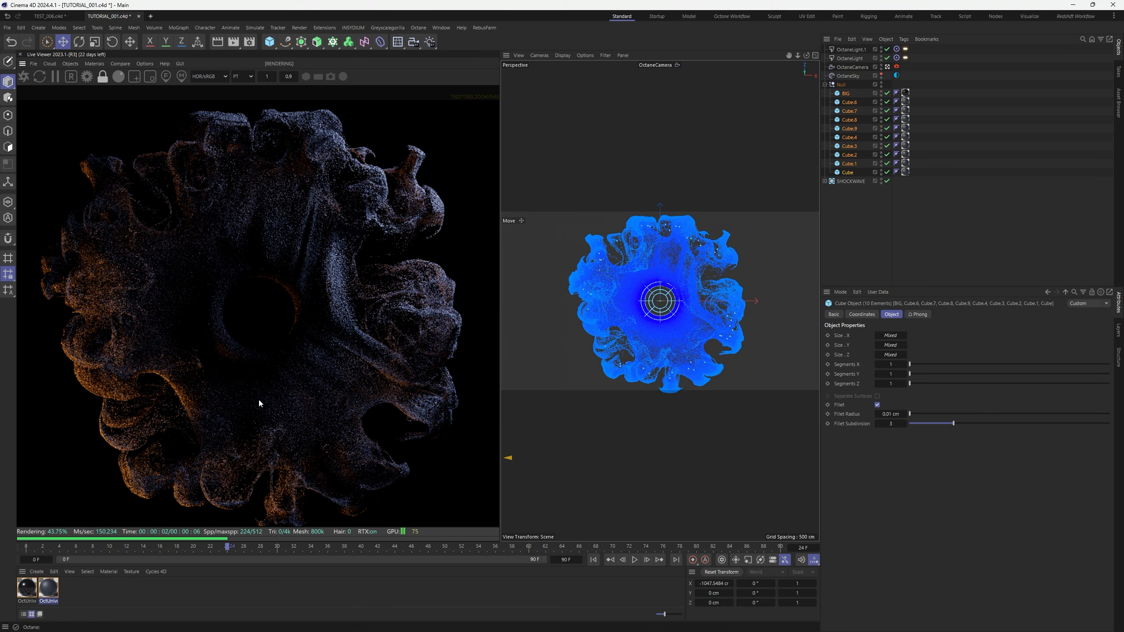
scroll(297, 277, up, 1)
scroll(308, 293, down, 2)
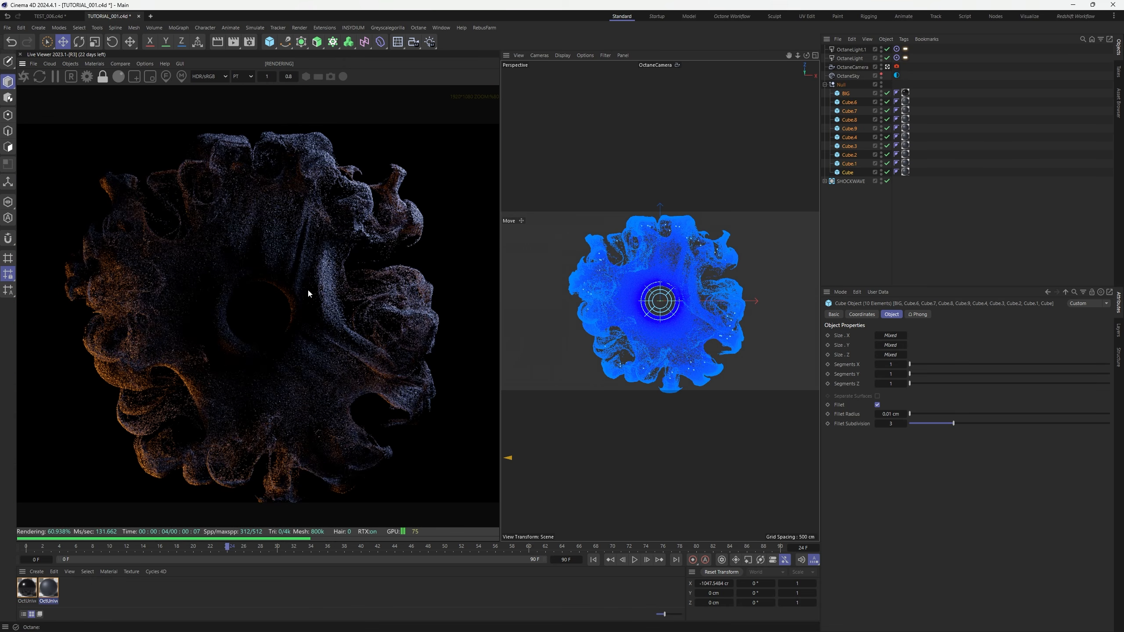
scroll(305, 295, down, 2)
scroll(301, 294, up, 1)
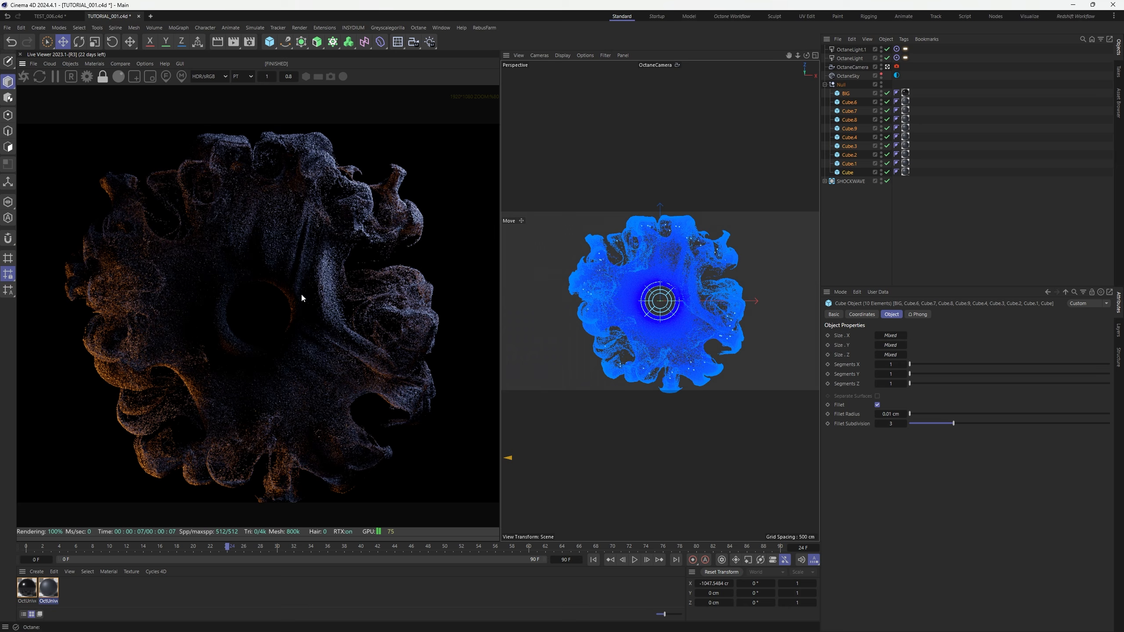
Resize the BIG cube to 1 cm, then 0.8 cm per side, with a 0.1 cm fillet radius
click(862, 93)
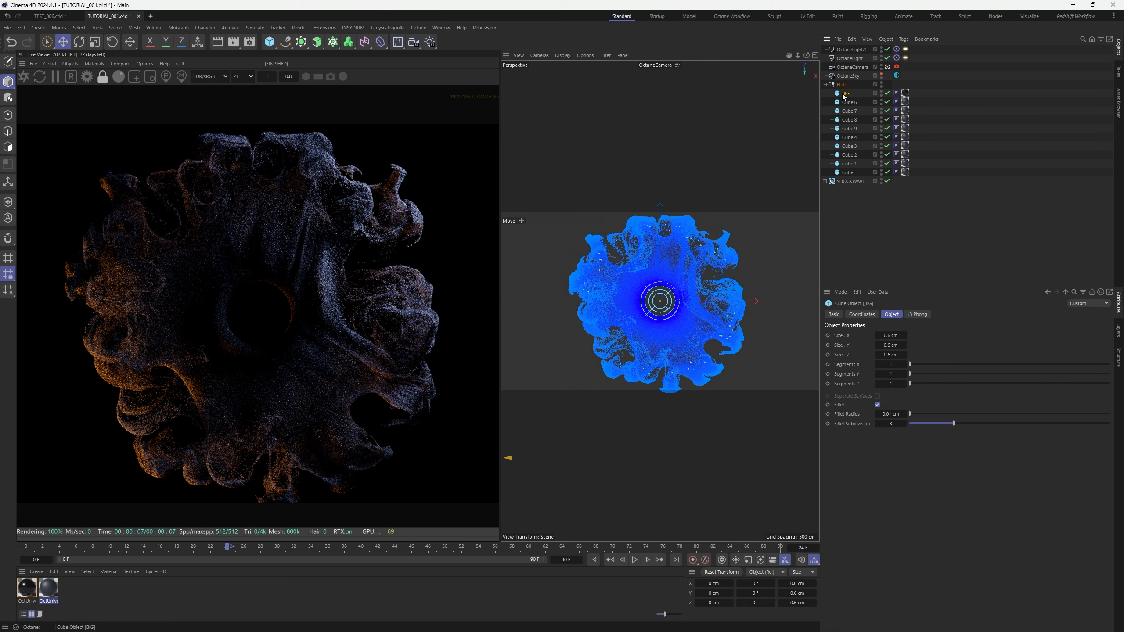
double_click(891, 336)
text(1)
key(Tab)
text(1)
key(Tab)
text(1)
key(Return)
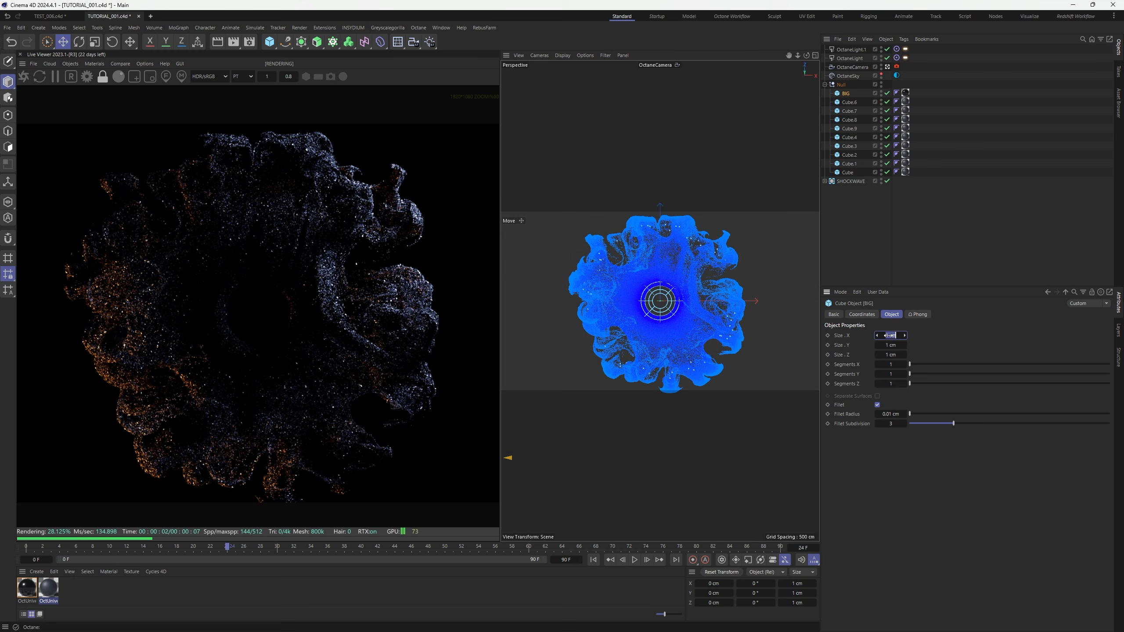
text(.8)
key(Tab)
text(.8)
key(Tab)
text(.8)
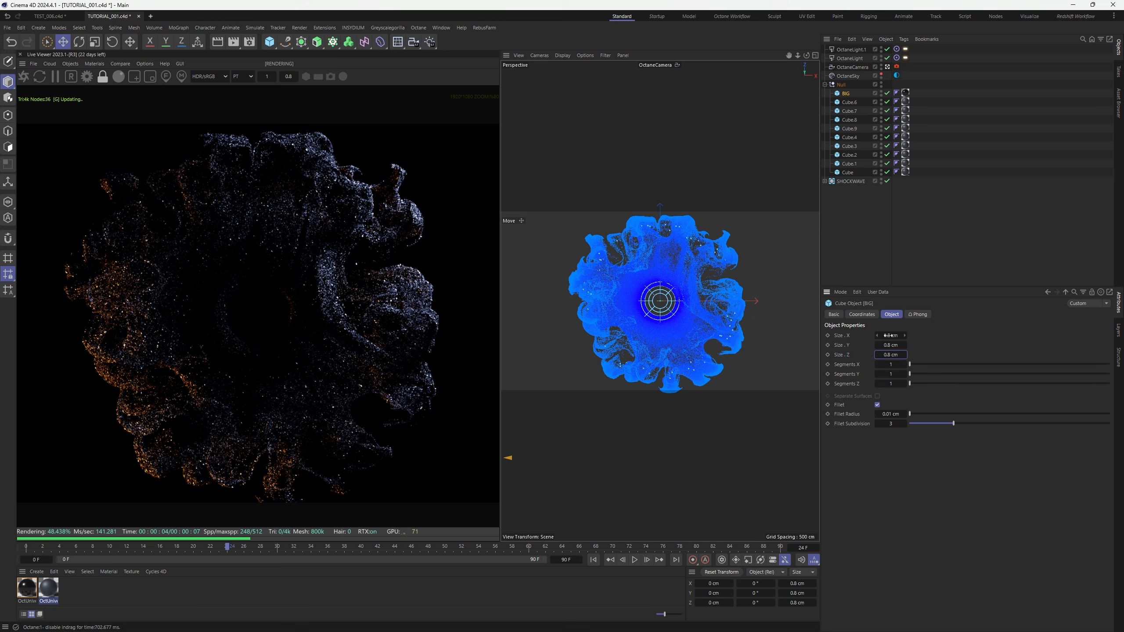
click(892, 415)
text(.1)
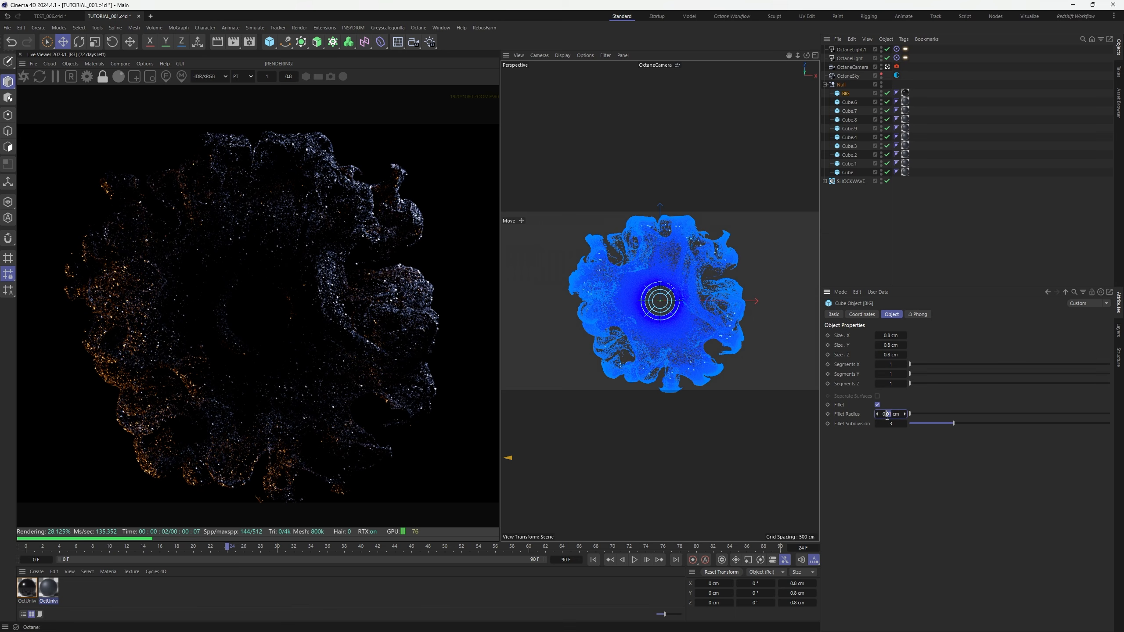
key(Return)
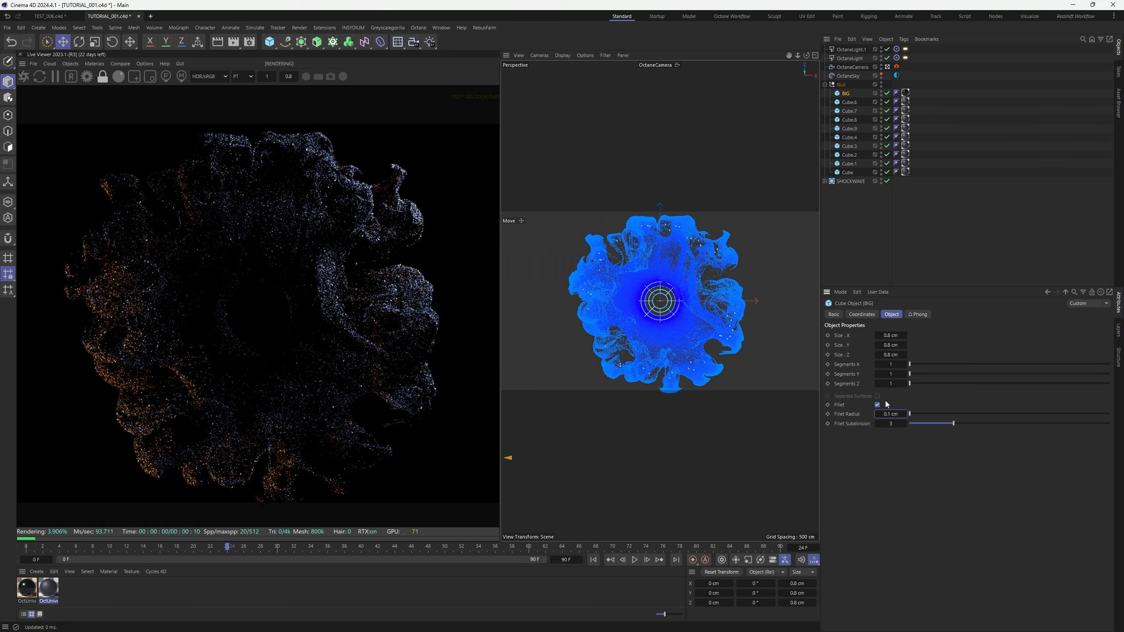
Shrink the BIG cube to 0.6 cm, then to 0.5 cm on every side
click(892, 336)
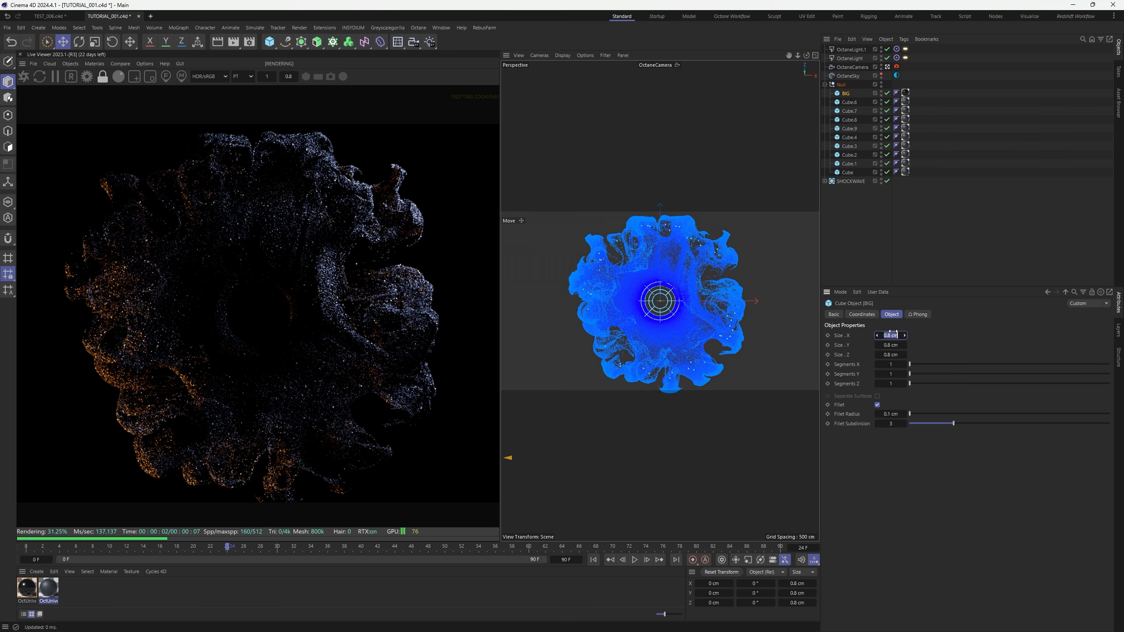
text(0.6)
key(Return)
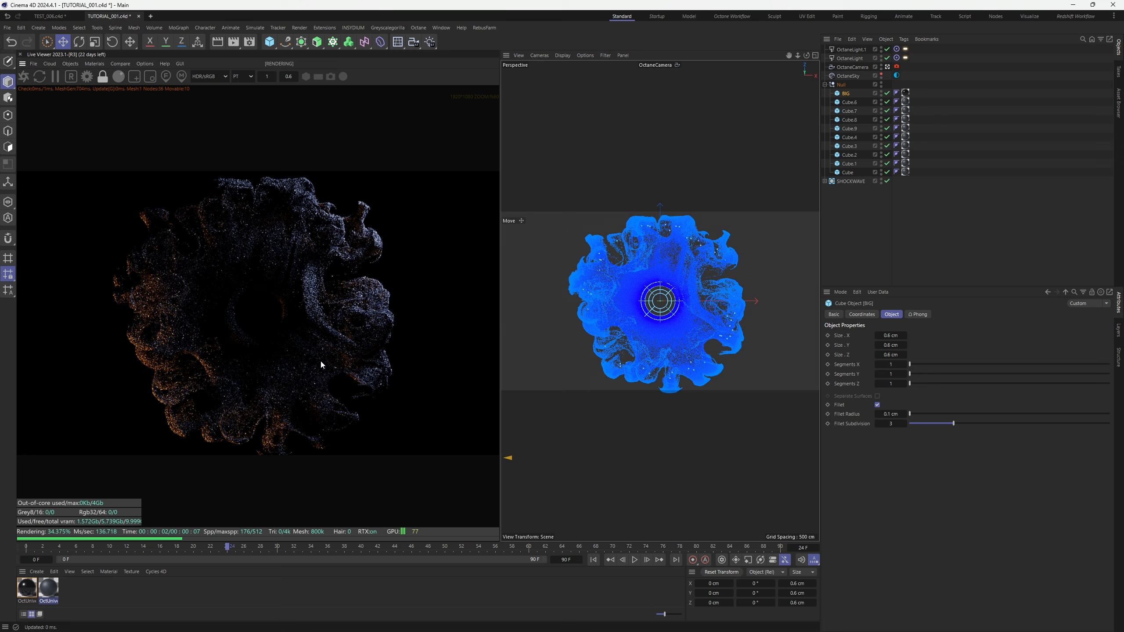
scroll(321, 364, up, 2)
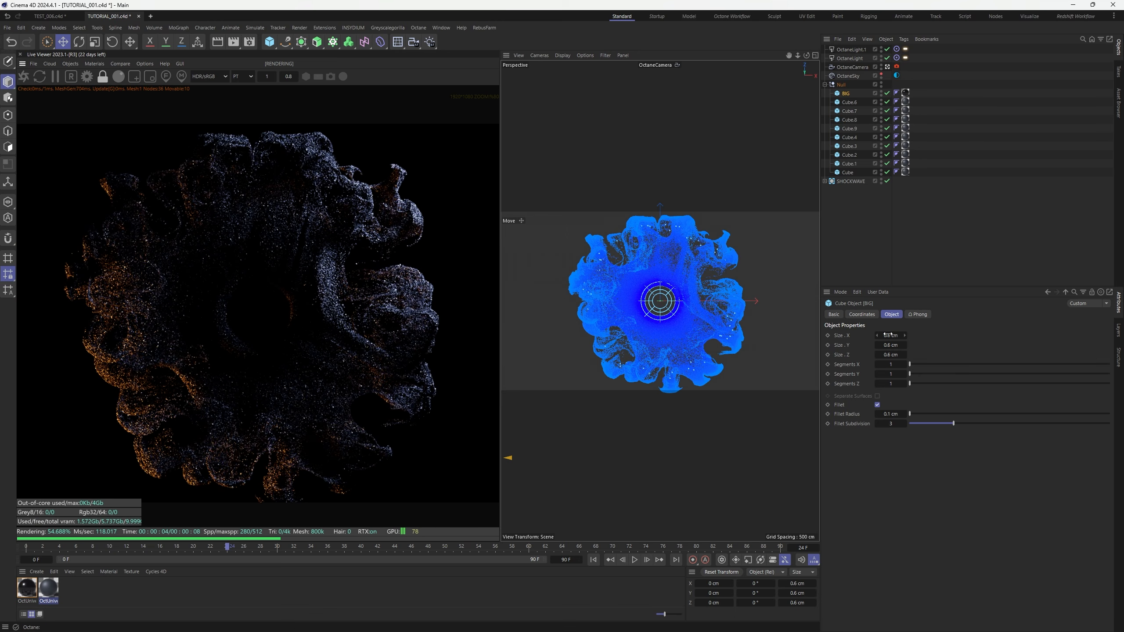
click(891, 413)
click(892, 335)
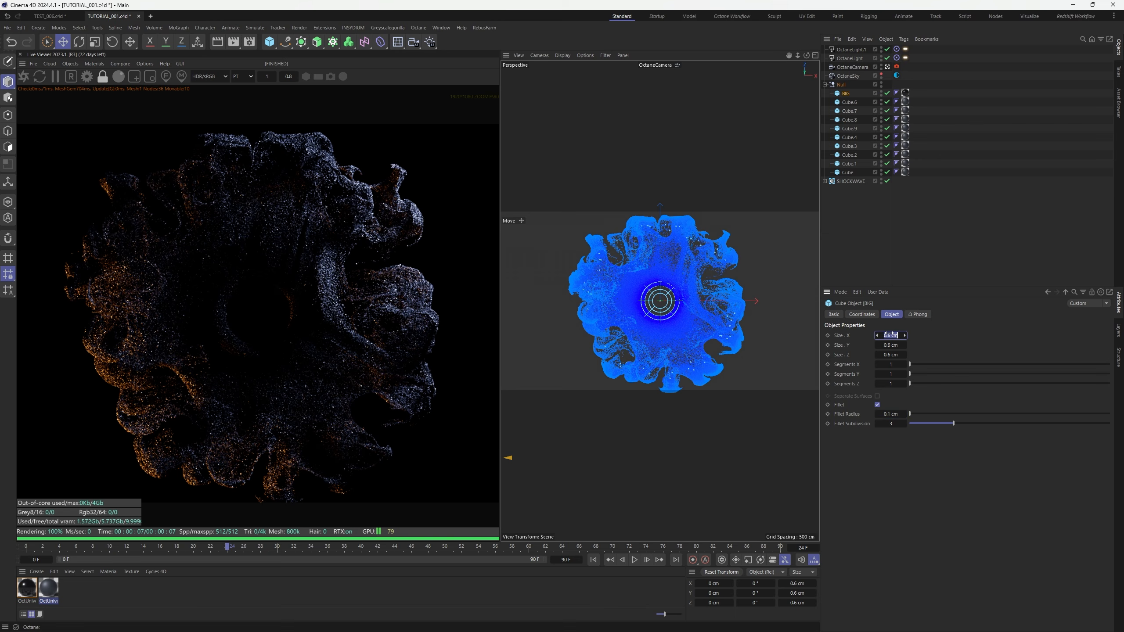
text(0.5)
key(Return)
scroll(288, 366, up, 5)
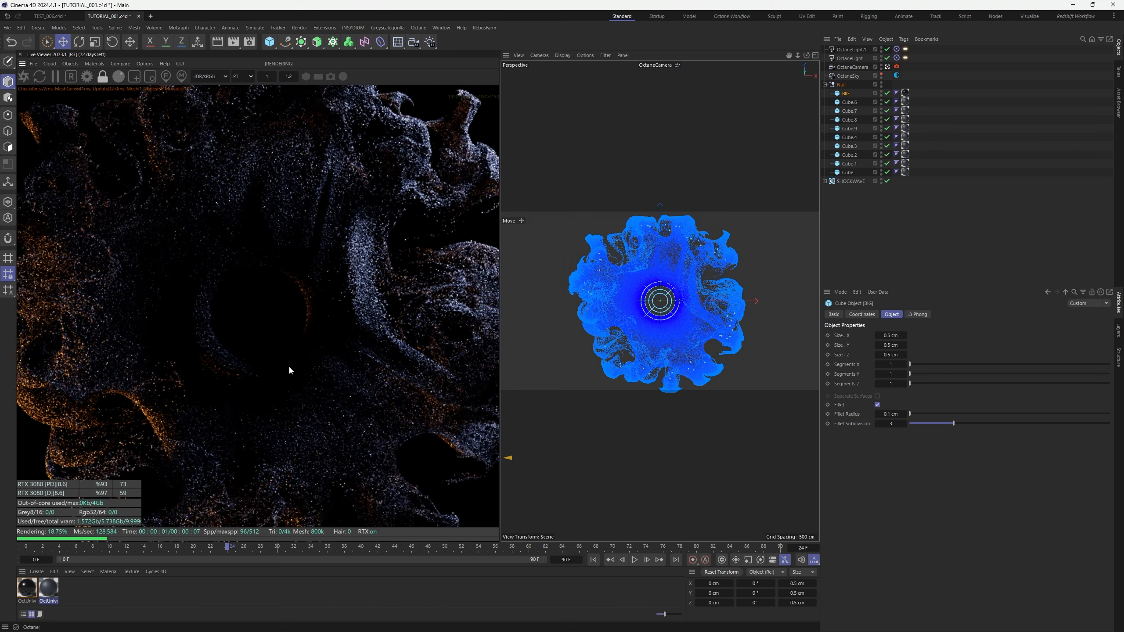
scroll(288, 366, down, 2)
Pause the live render and clear every entry from the PARTICLES tag's instance list
click(971, 141)
drag(931, 175, 854, 101)
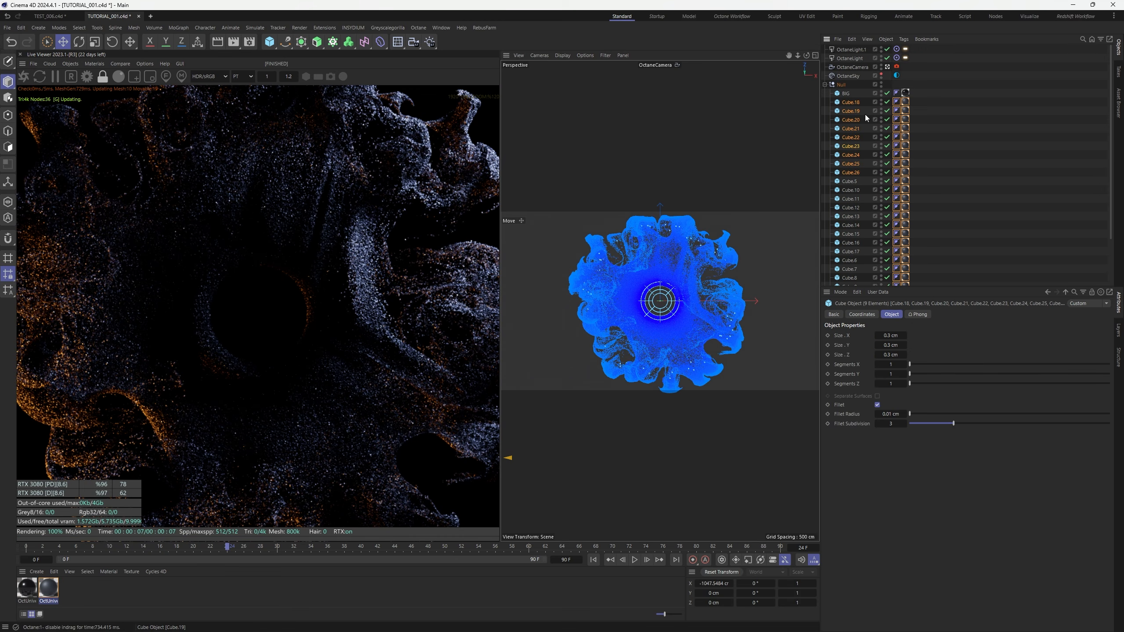
click(967, 218)
scroll(912, 230, down, 5)
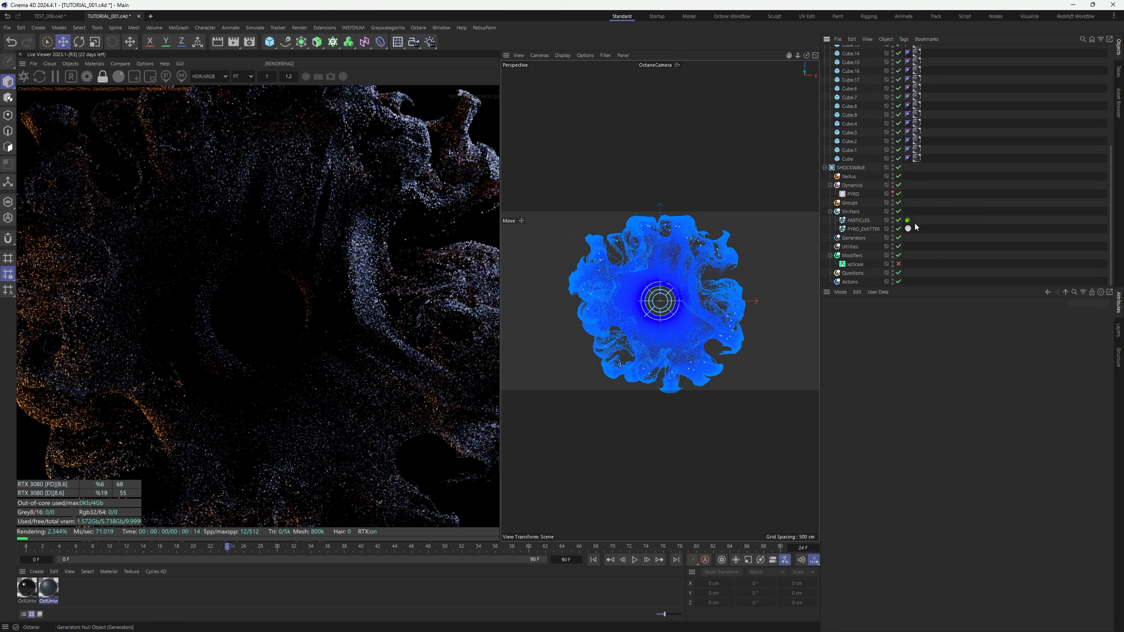
click(908, 219)
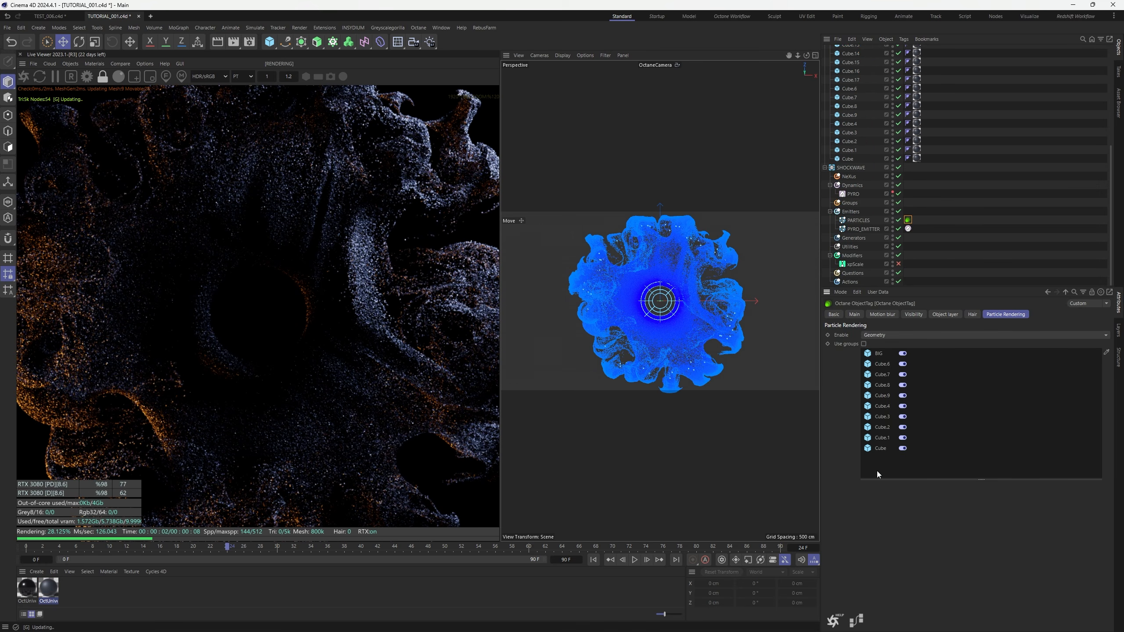
drag(877, 471, 882, 367)
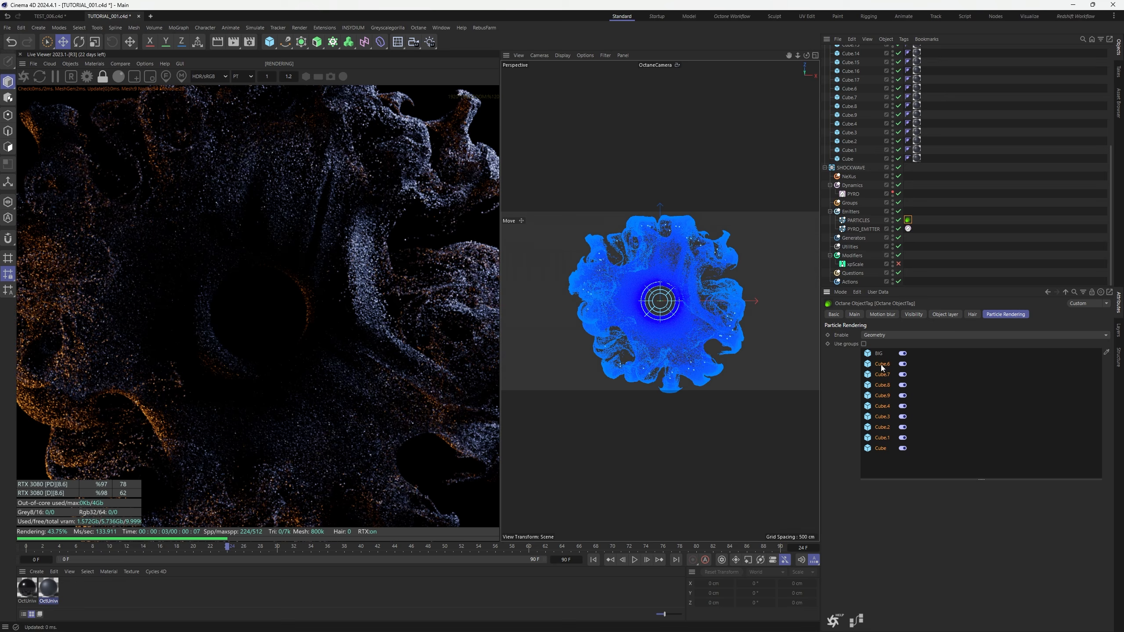
click(58, 80)
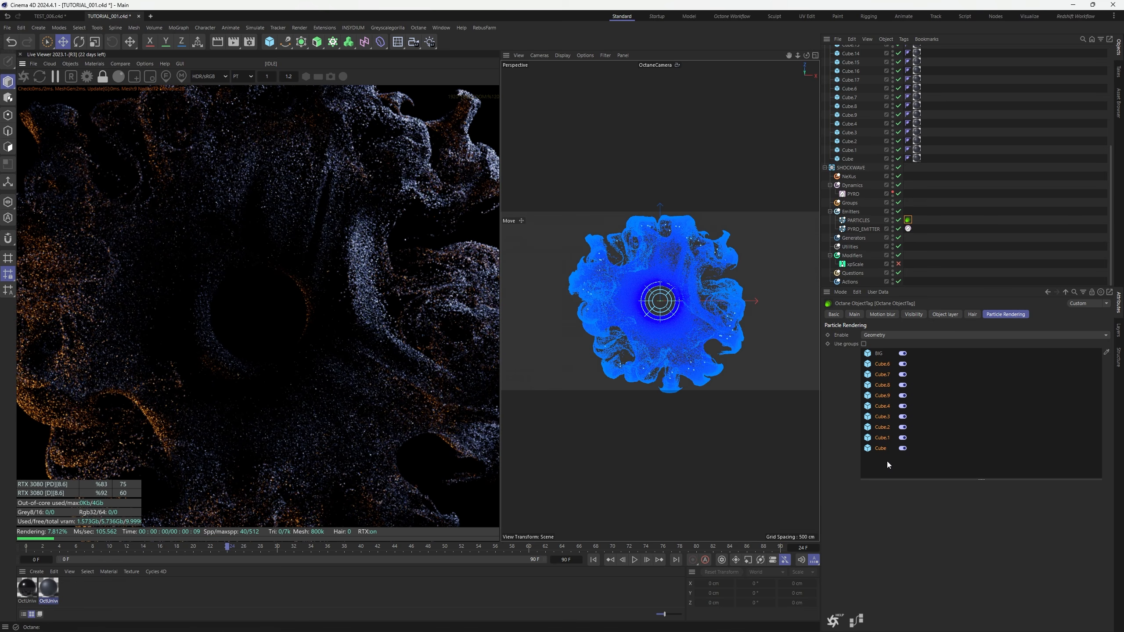
drag(905, 462, 869, 347)
key(Delete)
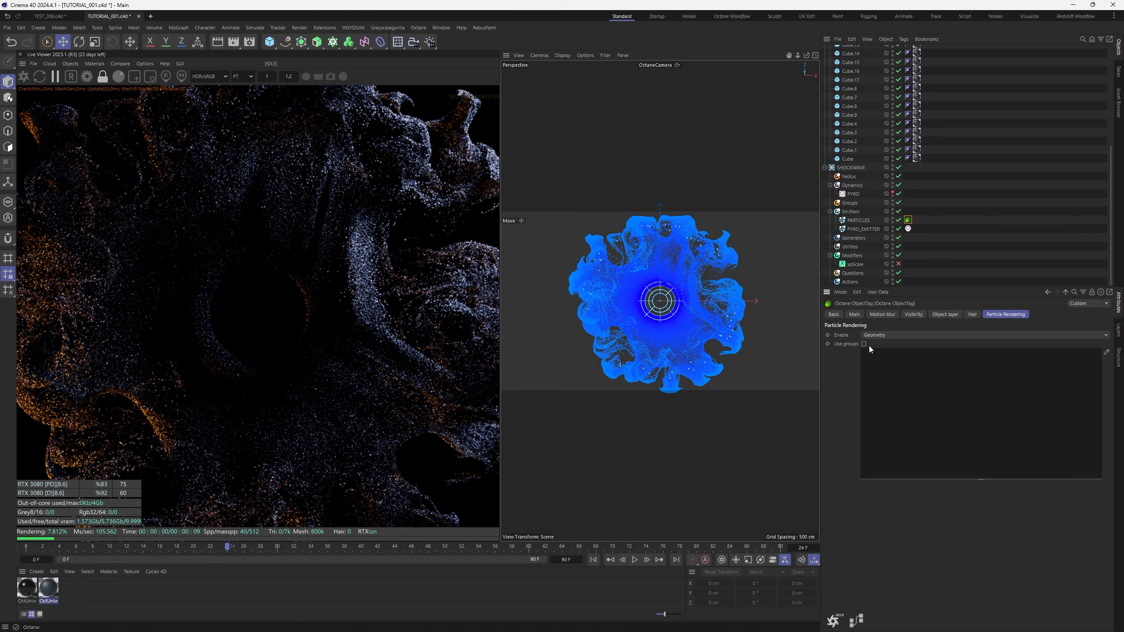
Add all 28 cube objects to the particle instance list and restart the live render
click(849, 162)
scroll(849, 161, up, 7)
shift+click(844, 103)
scroll(889, 160, down, 7)
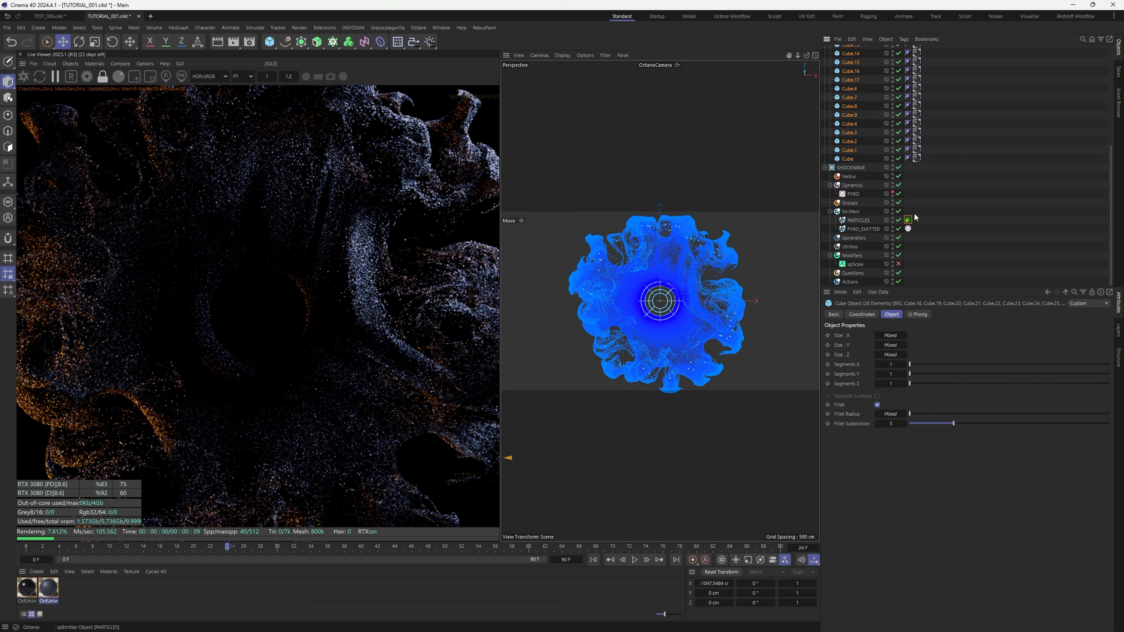
click(908, 220)
drag(849, 158, 910, 370)
click(971, 193)
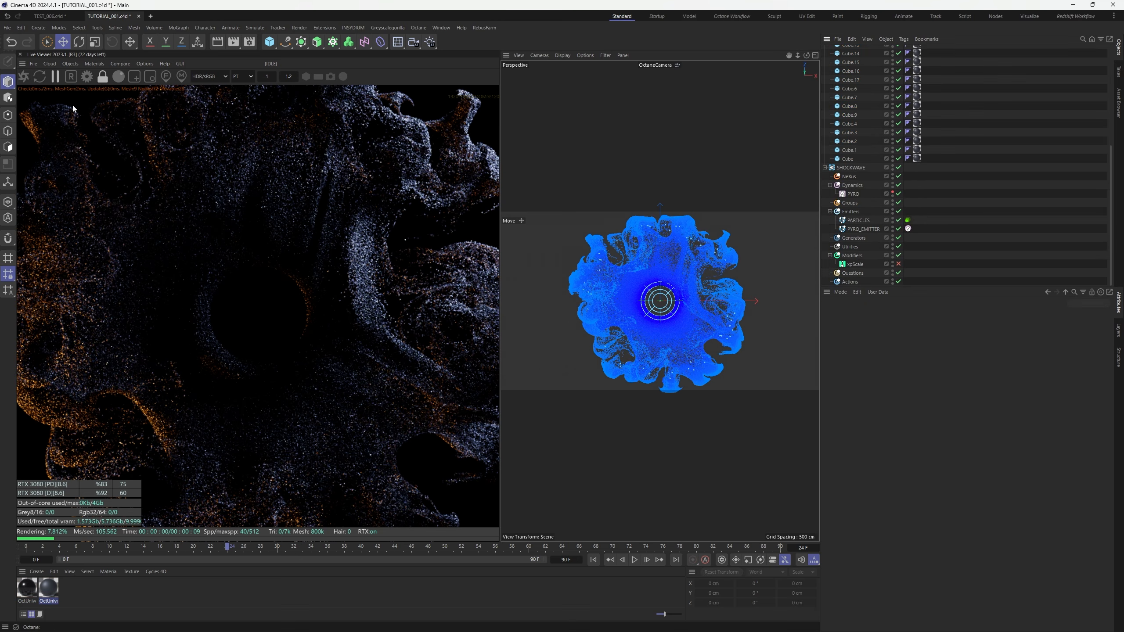
click(24, 76)
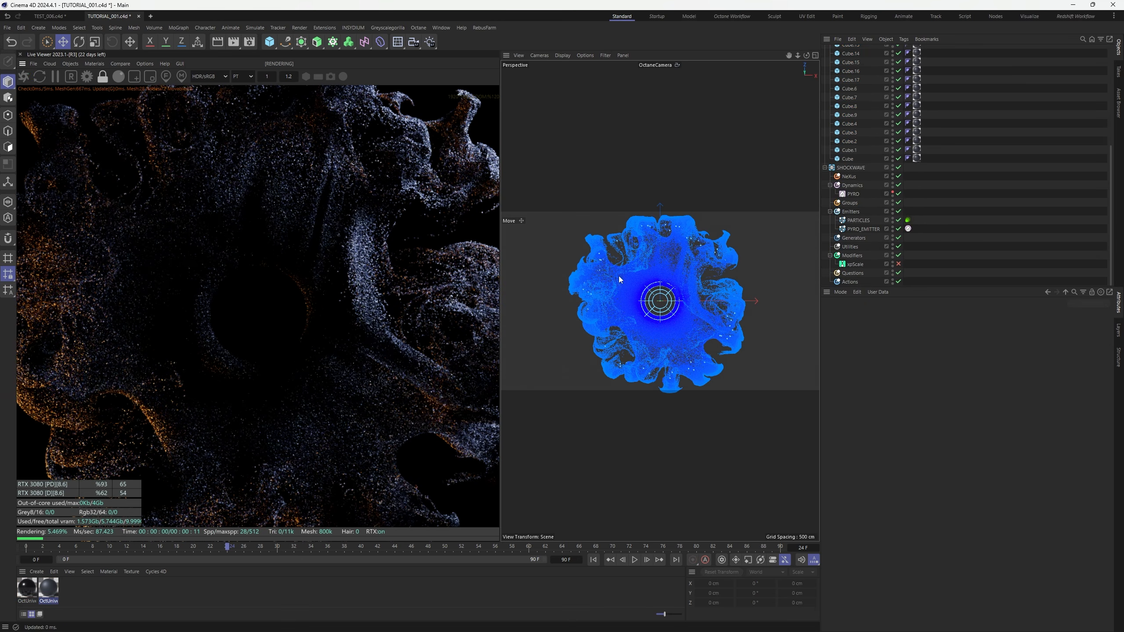
scroll(919, 136, up, 7)
Enter 0.8 cm for the BIG cube's Size X, Y and Z and refresh the live render
click(846, 93)
click(890, 335)
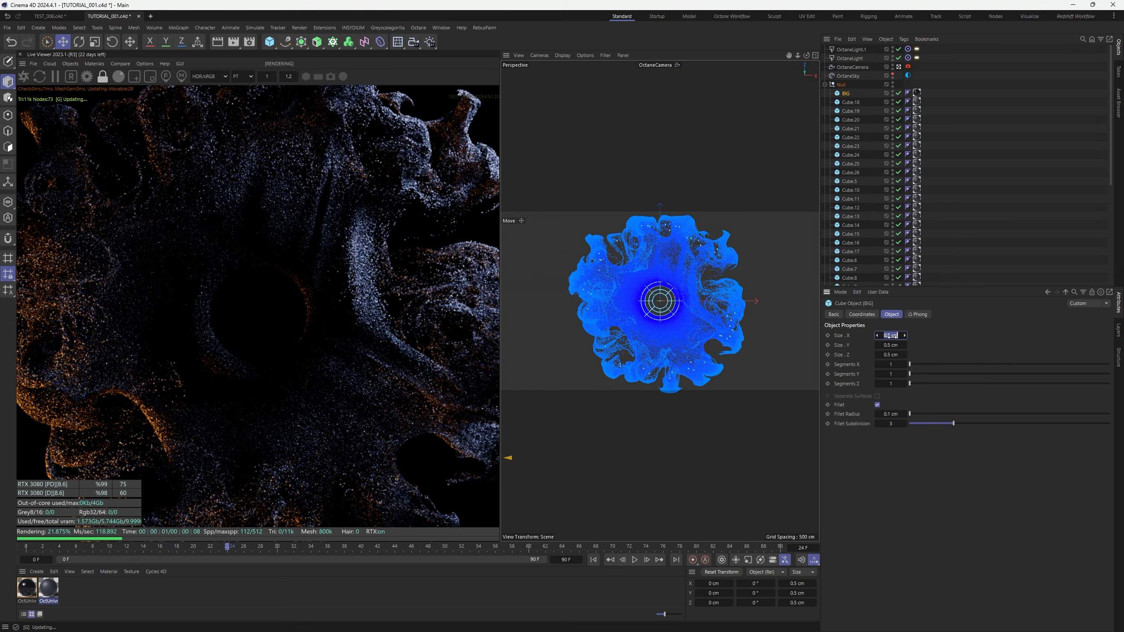
text(0.8)
key(Tab)
text(0.8)
key(Tab)
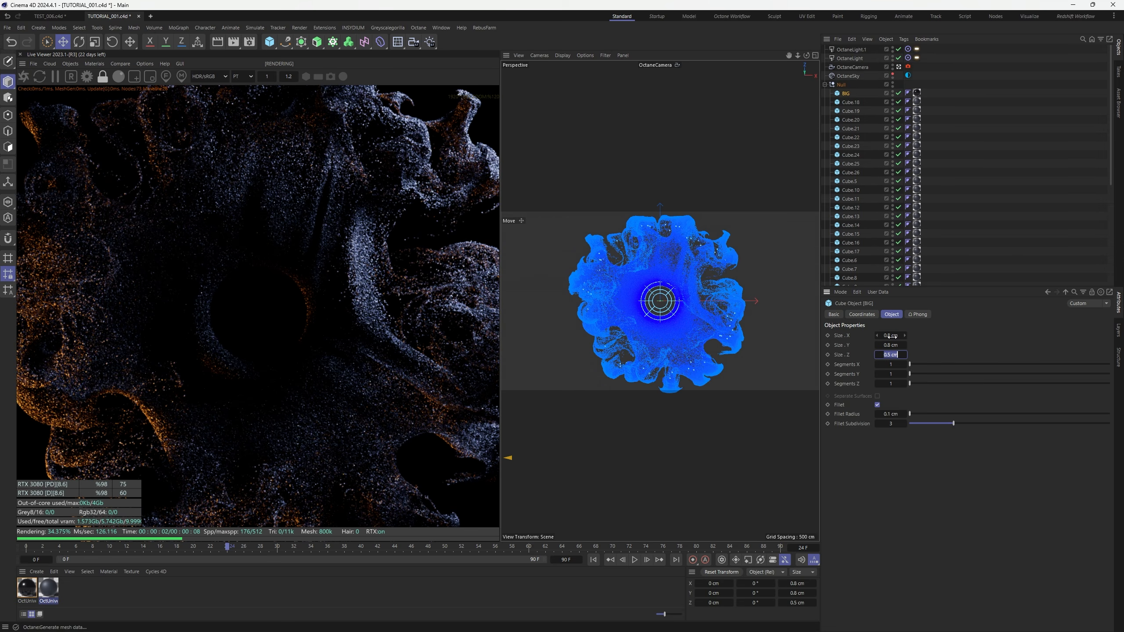
text(0.8)
key(Return)
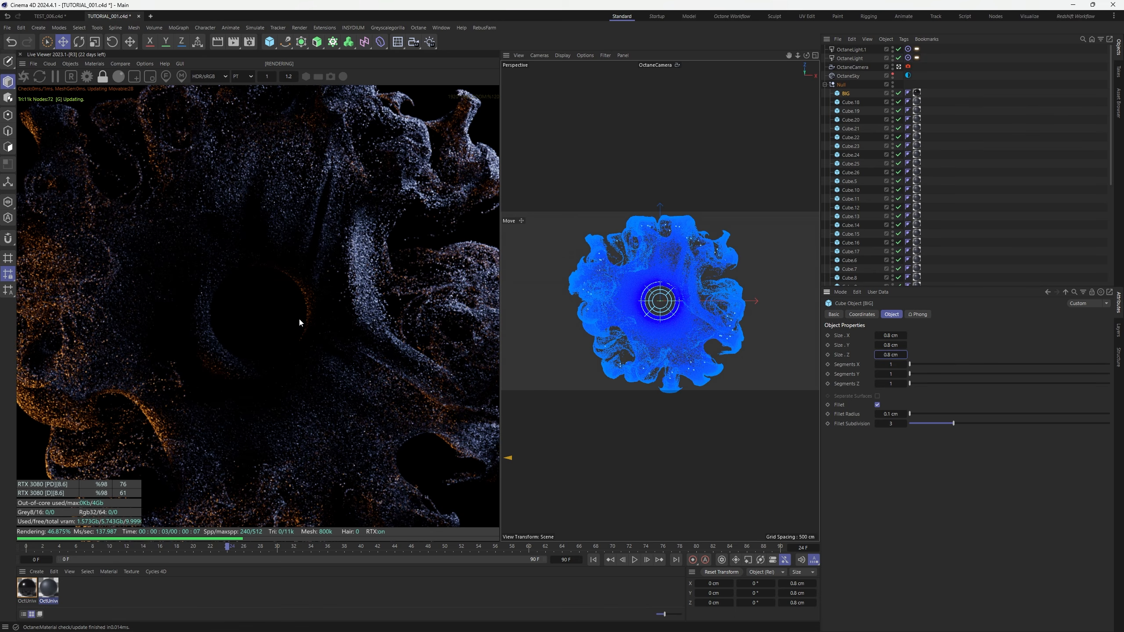
click(299, 320)
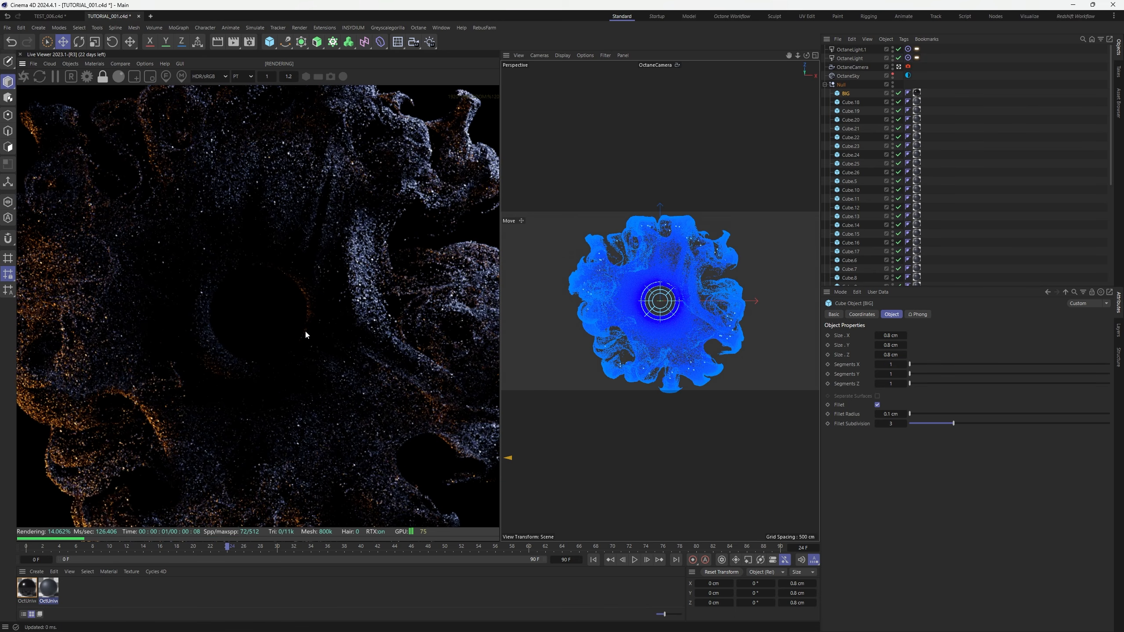
scroll(306, 334, down, 2)
scroll(305, 332, up, 2)
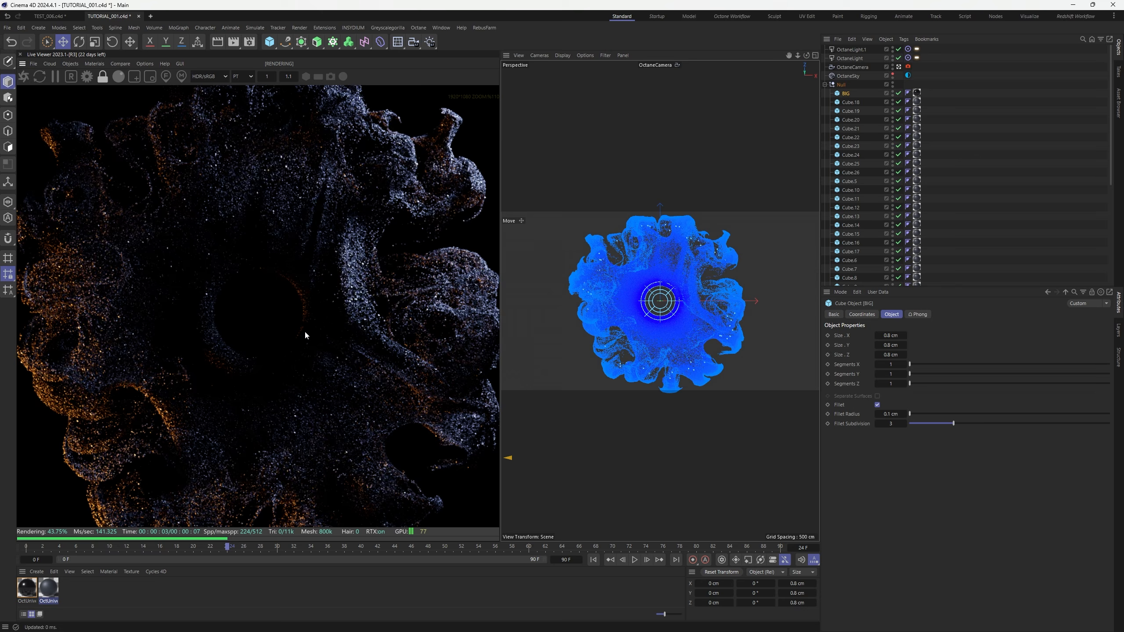
scroll(334, 333, down, 3)
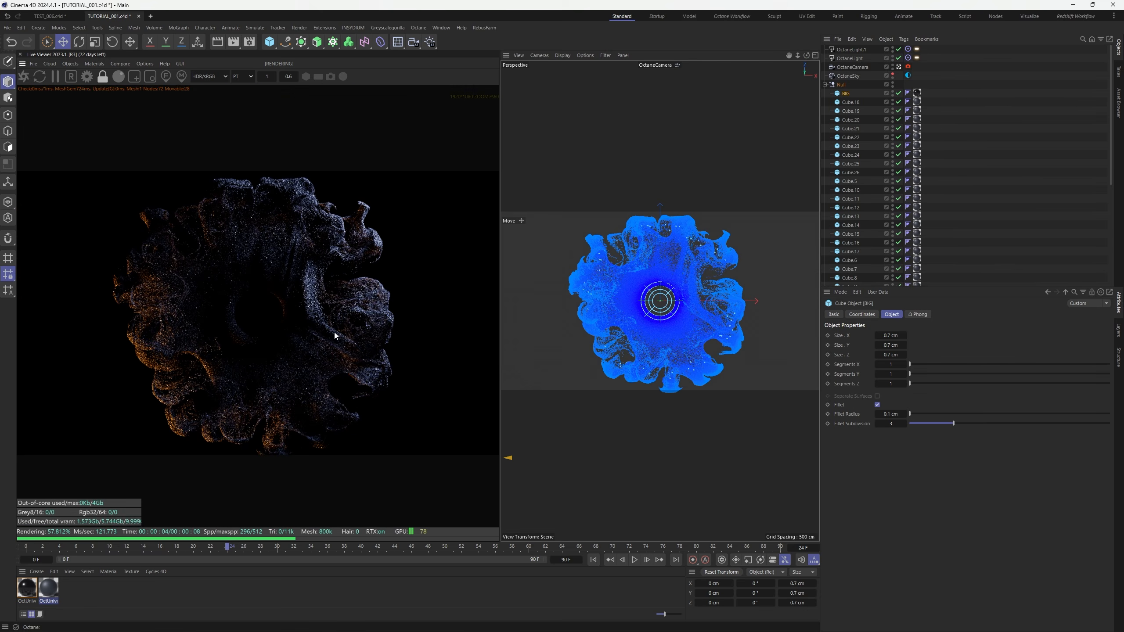
scroll(334, 335, down, 1)
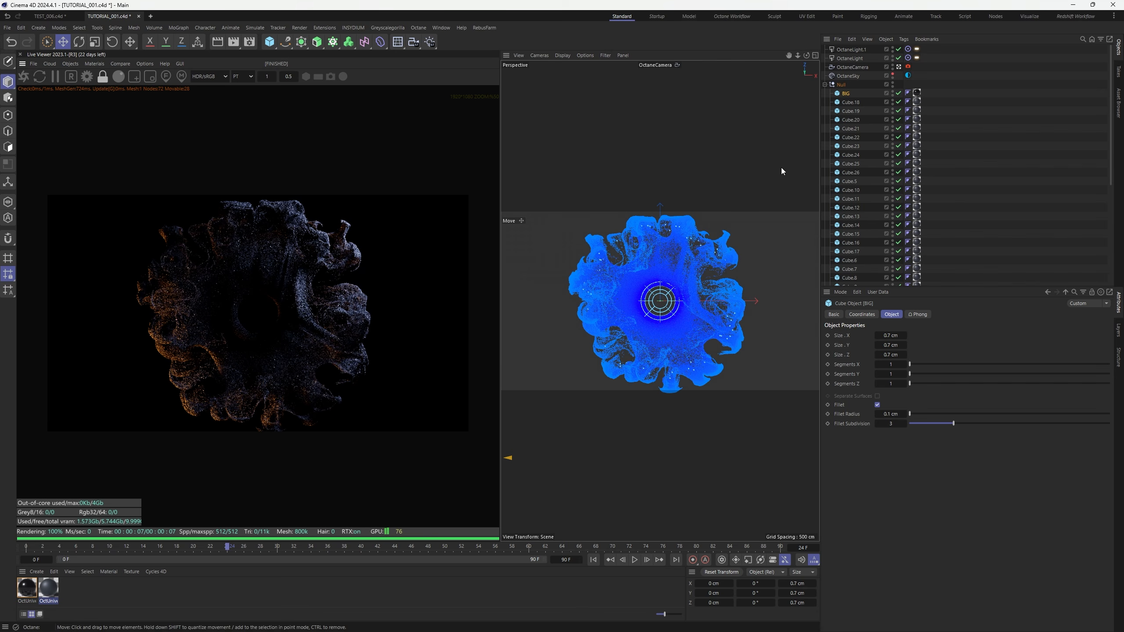
Turn off ACES tone mapping, bring gamma near 1 and set exposure to about 2.09
click(825, 84)
click(928, 98)
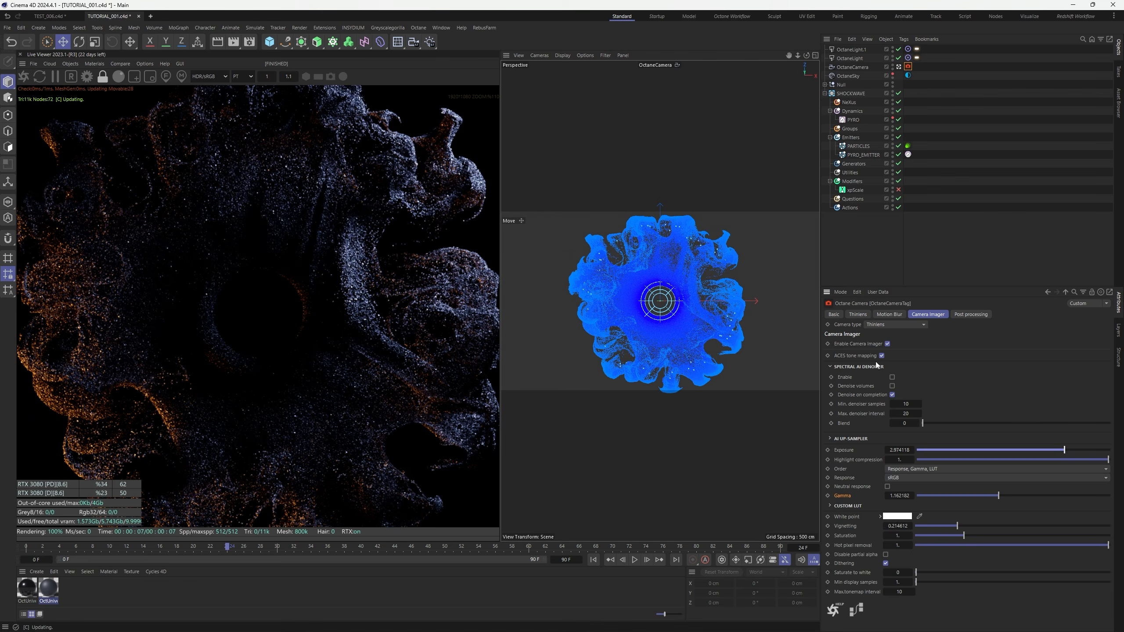
click(881, 356)
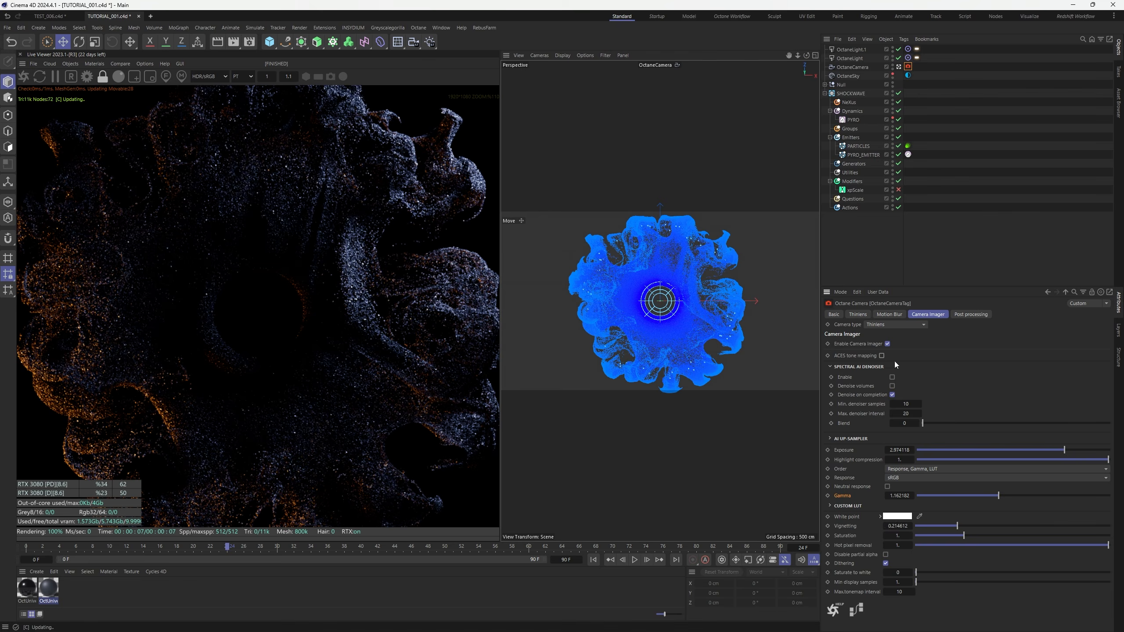
drag(1064, 450, 1054, 452)
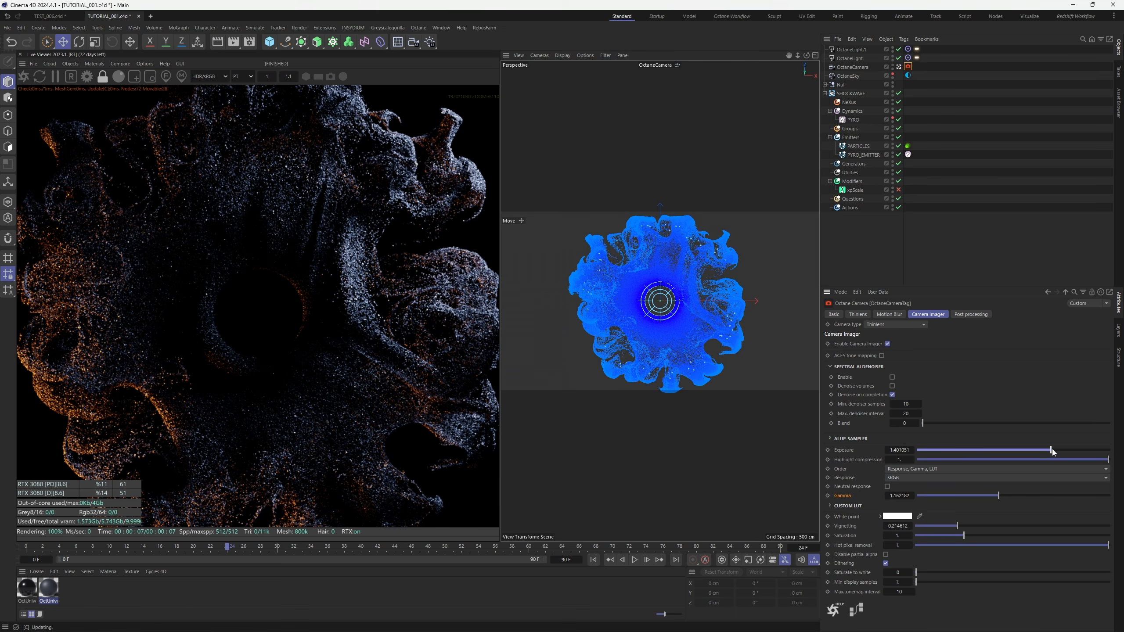
drag(999, 496, 994, 499)
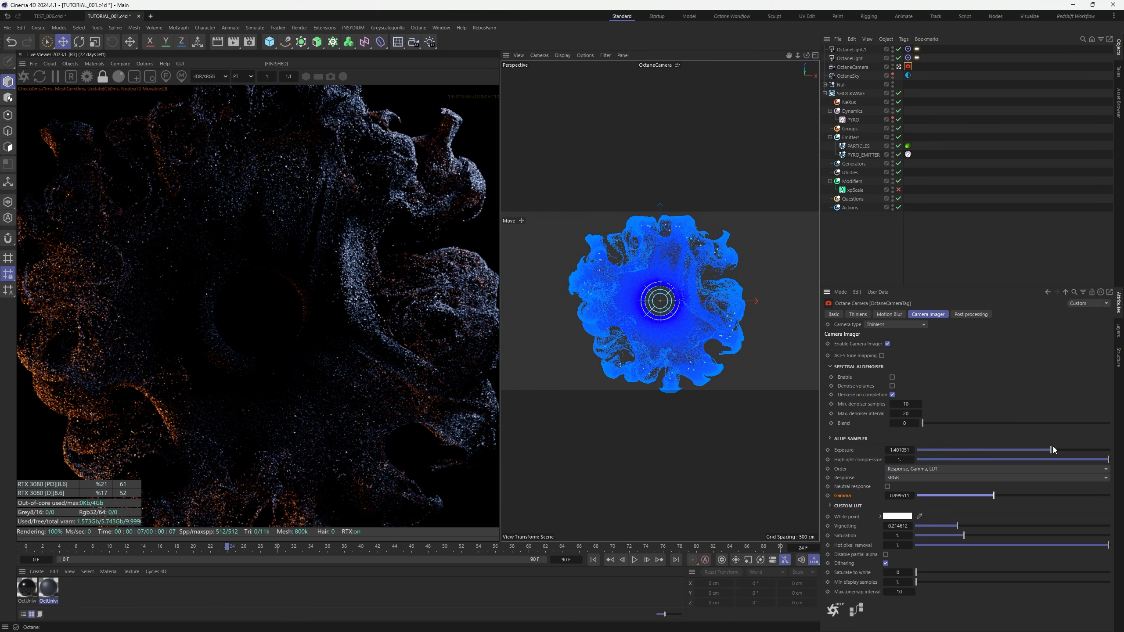
drag(1056, 450, 1059, 450)
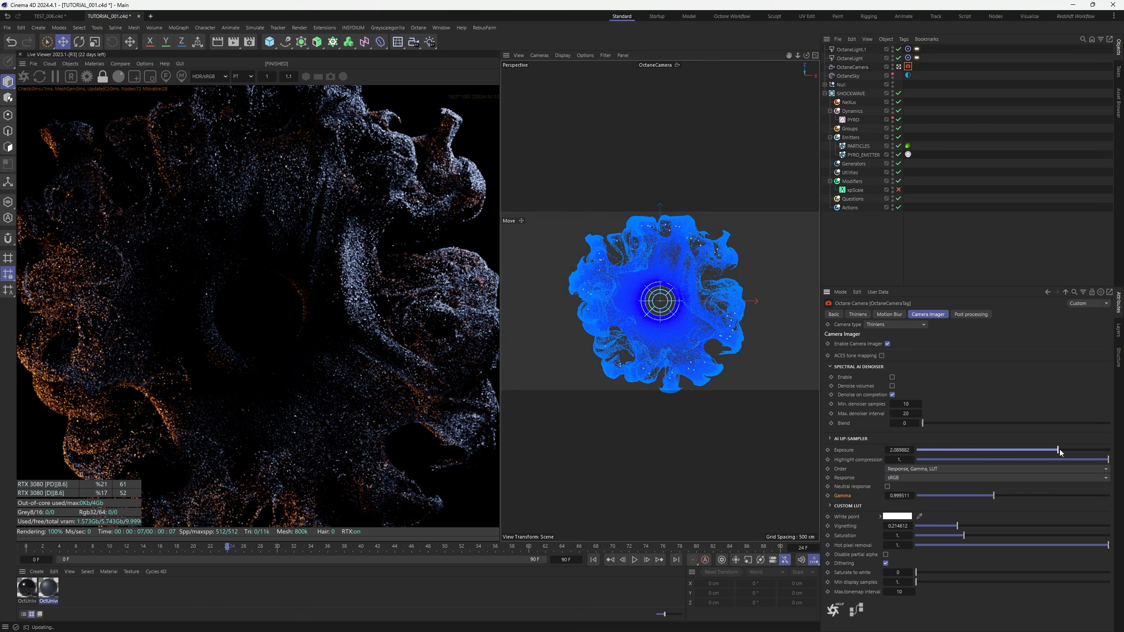
Enable post processing with bloom power about 20.15 and raise saturation to about 1.36
click(974, 315)
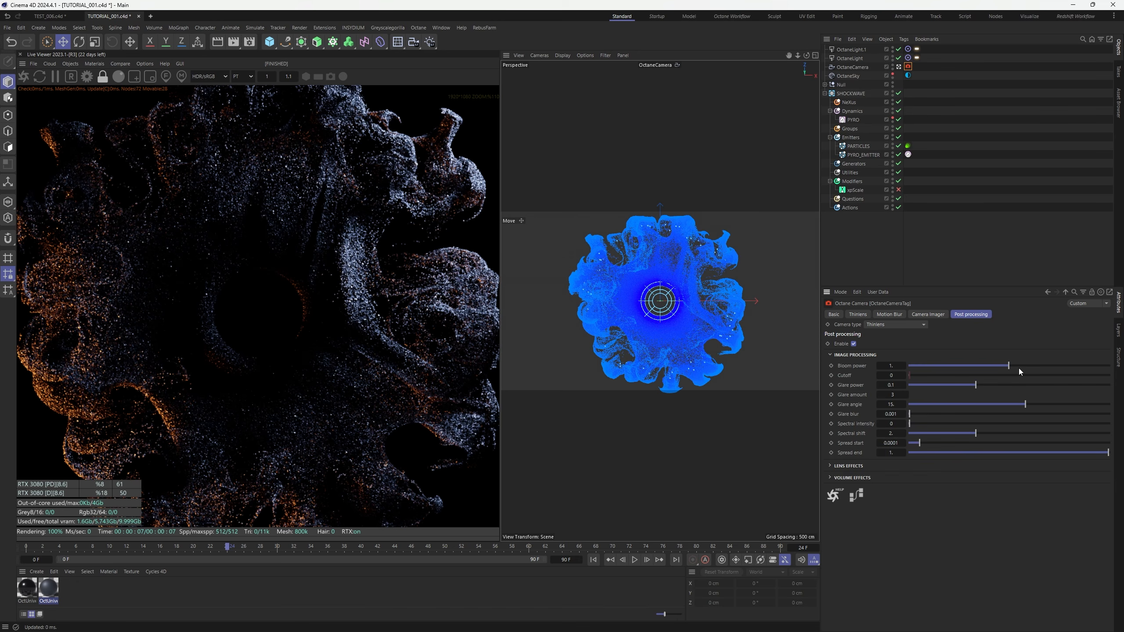
drag(1019, 368, 1049, 367)
click(929, 315)
drag(964, 535, 986, 526)
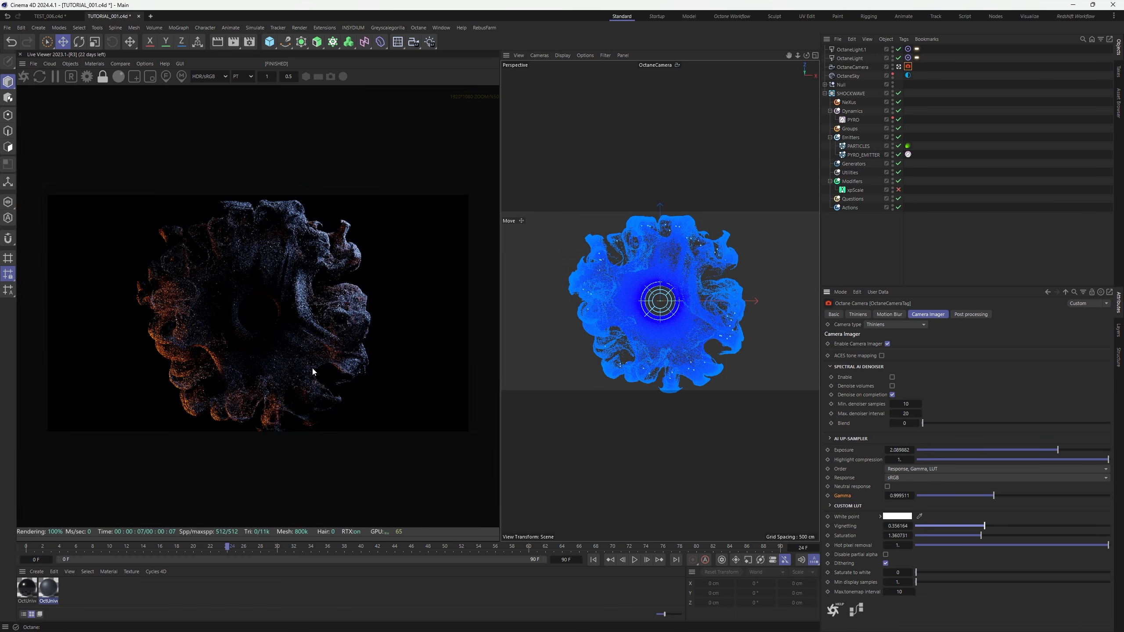
scroll(272, 350, up, 4)
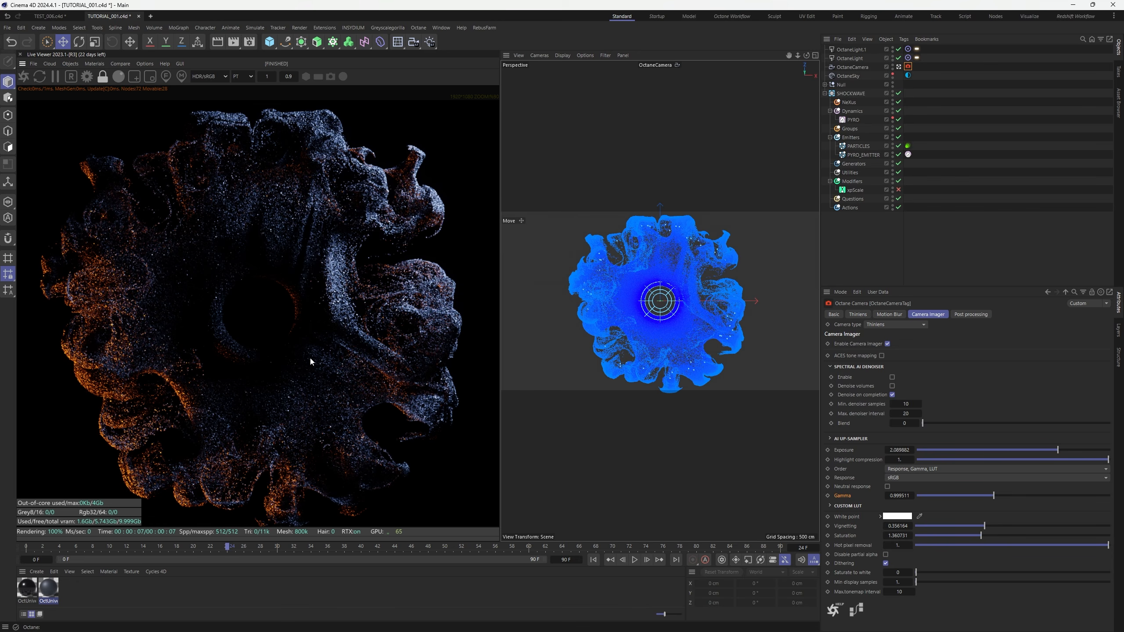
Enable motion blur in the OctaneCamera tag
click(888, 315)
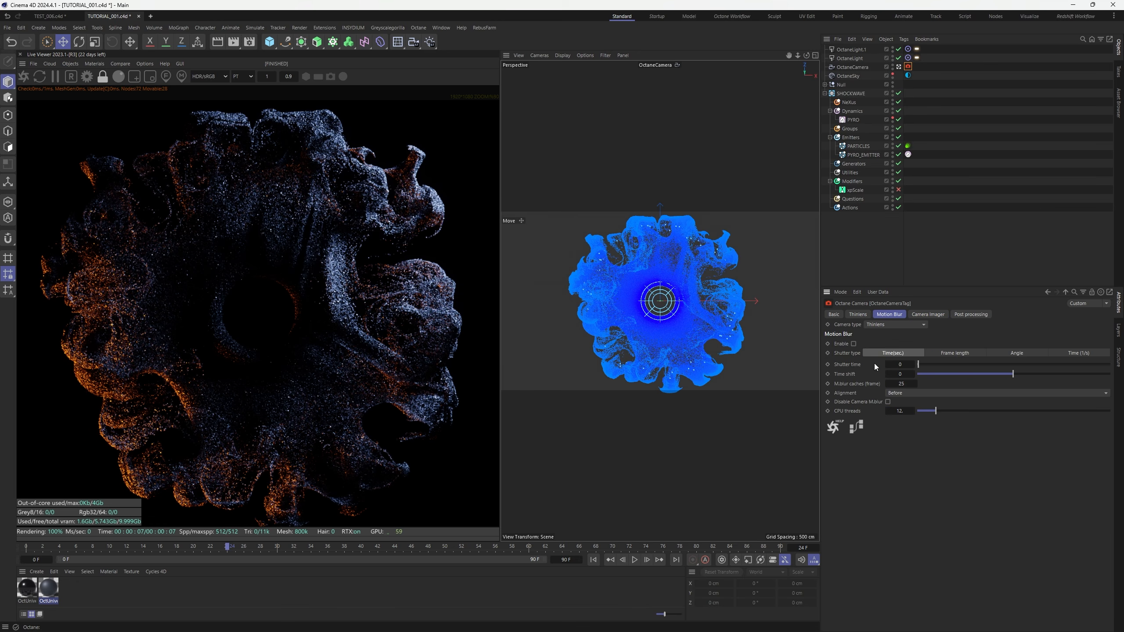
click(854, 345)
click(995, 259)
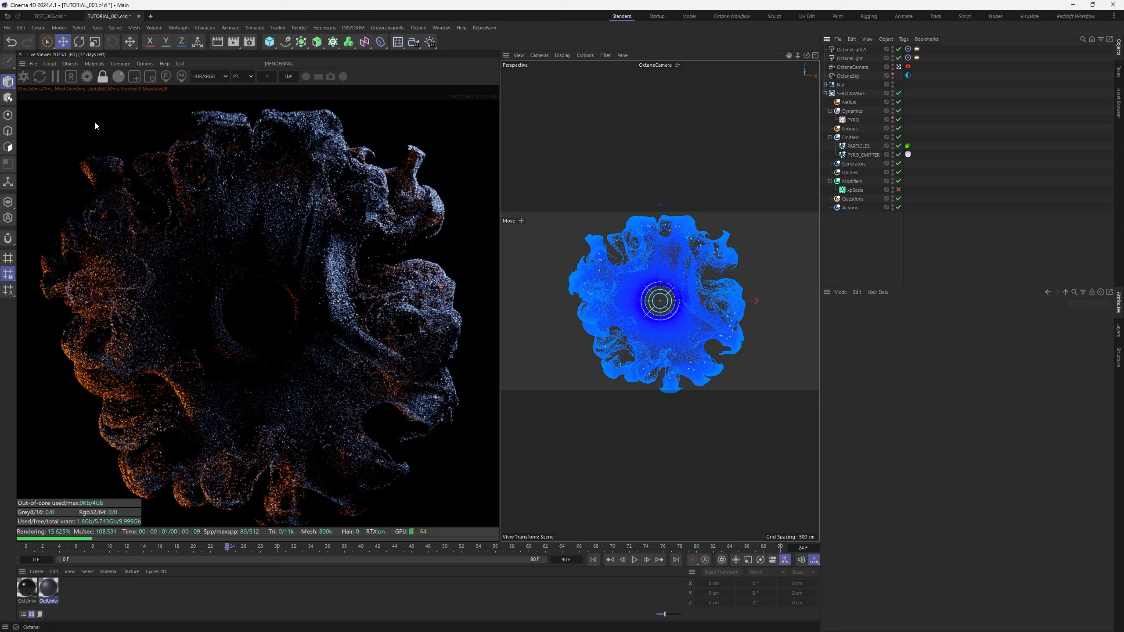
Play the shockwave animation and stop it at frame 21
click(635, 560)
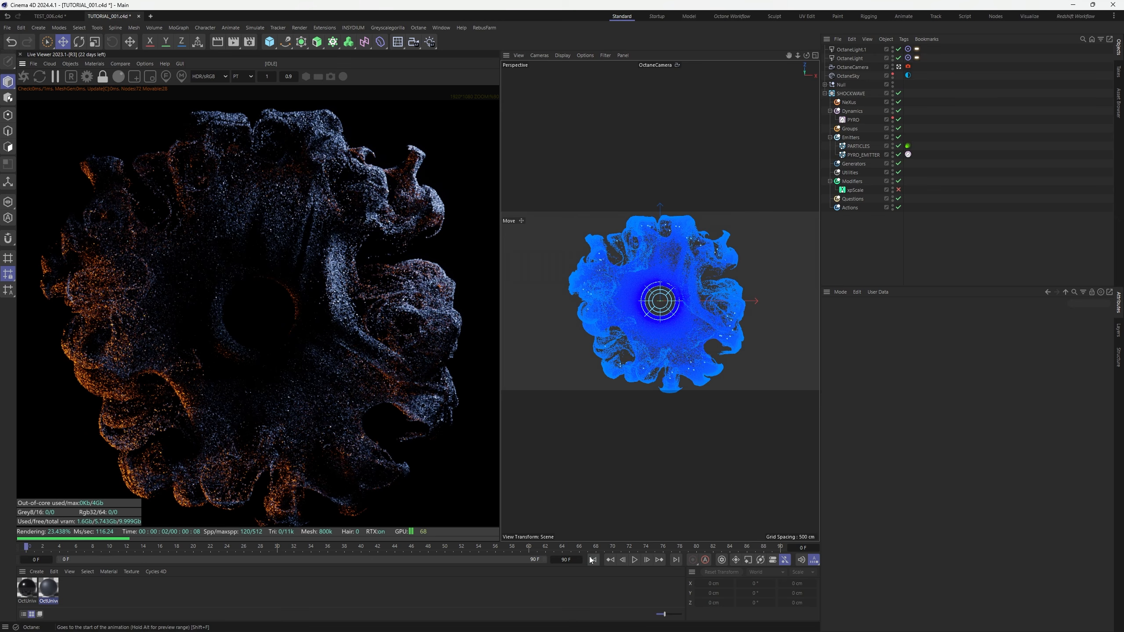
click(636, 560)
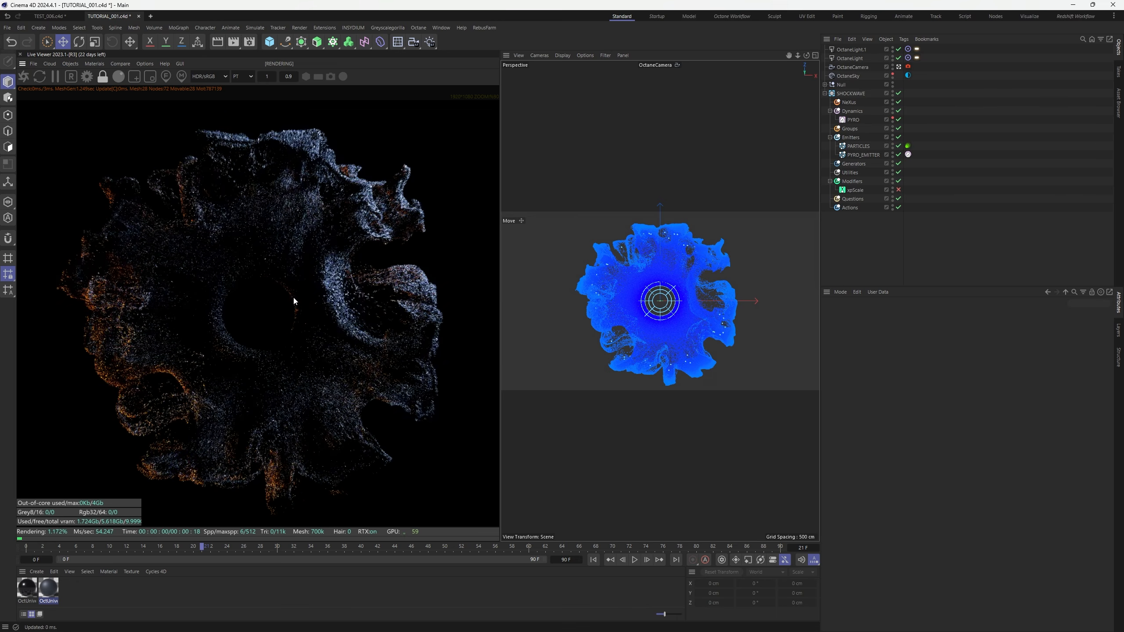
scroll(302, 296, up, 3)
scroll(304, 303, down, 5)
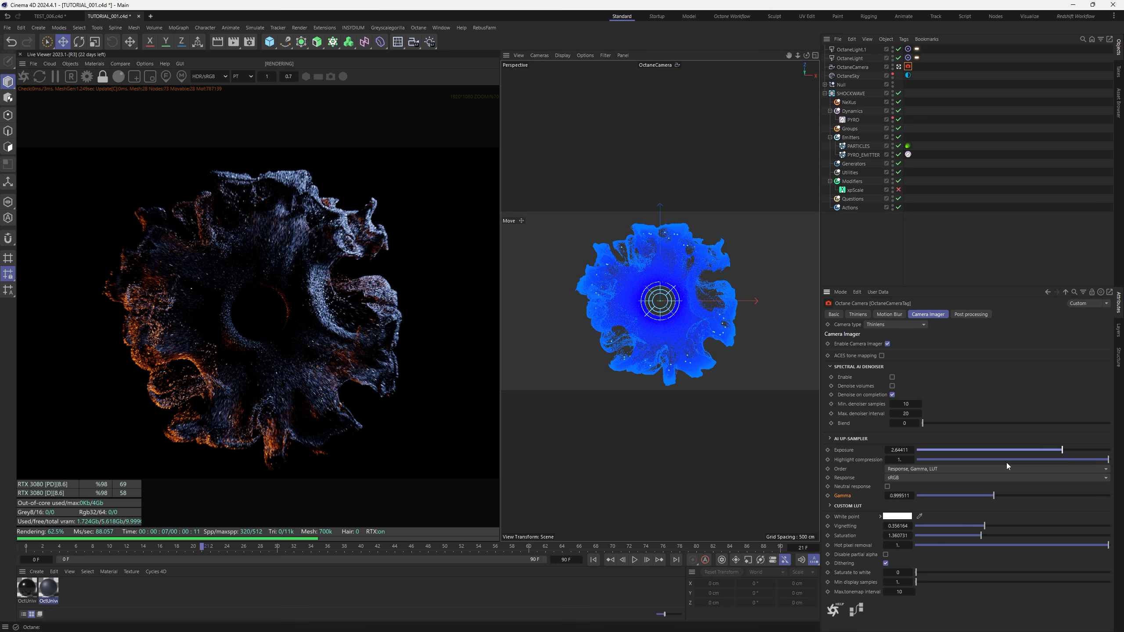
scroll(290, 361, up, 5)
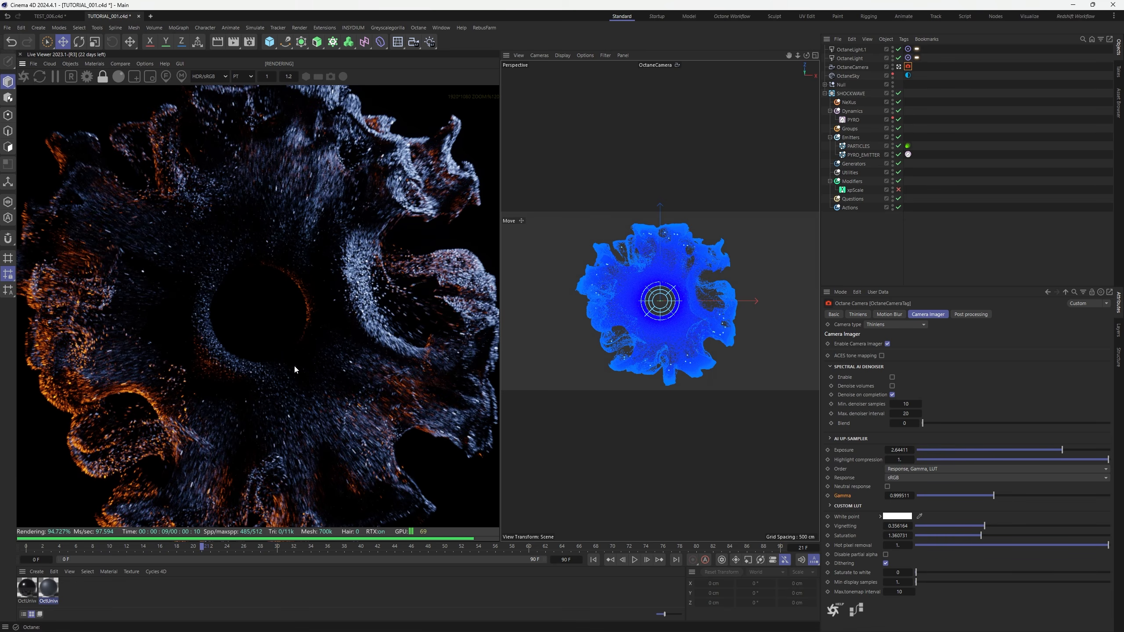
scroll(295, 361, down, 3)
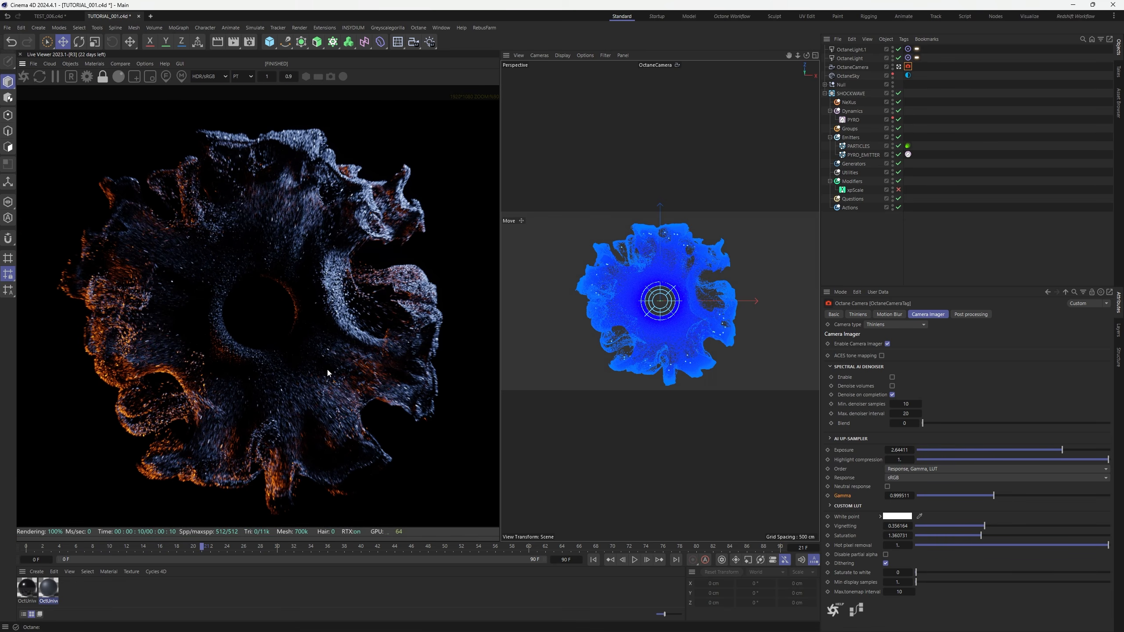
Raise OctaneLight.1's colour temperature to about 9250 K, then show OctUniversal1's albedo settings
click(944, 140)
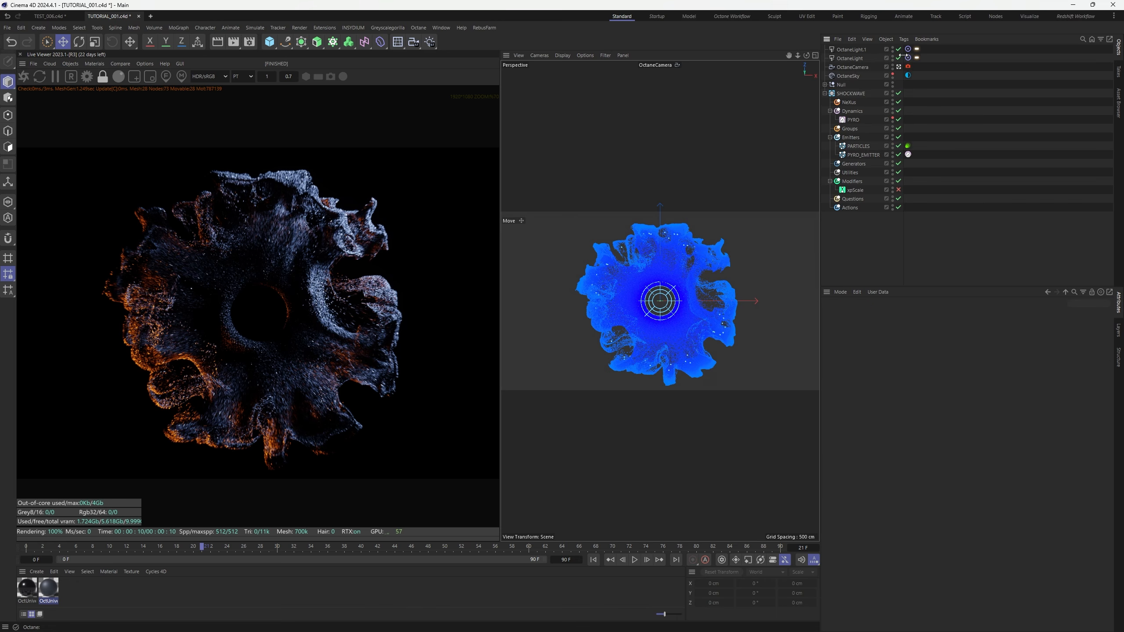
click(917, 58)
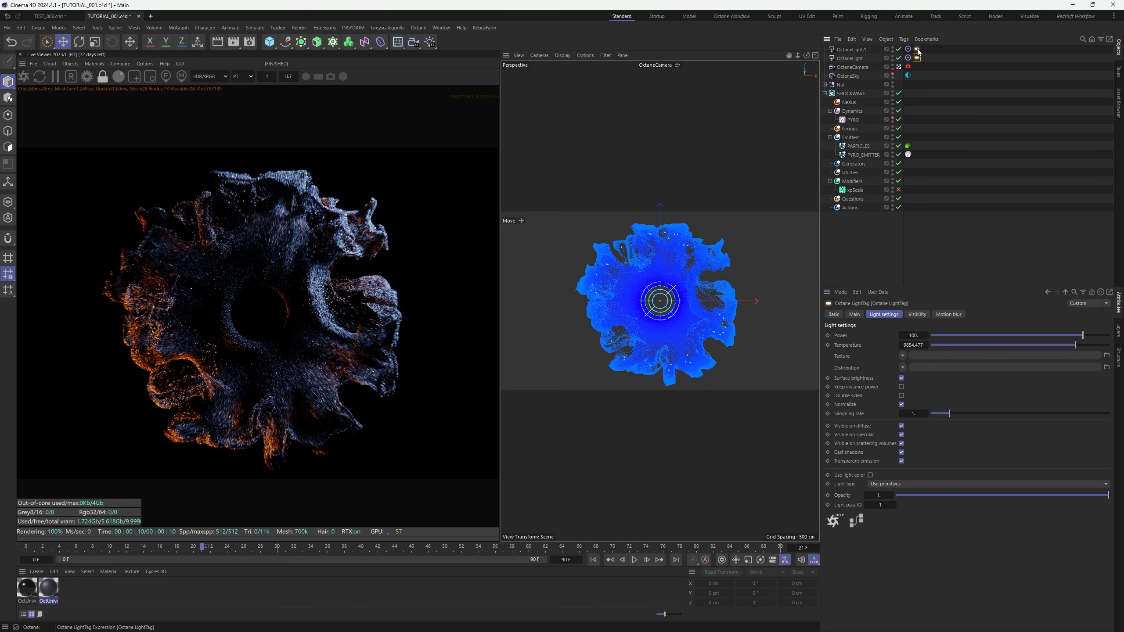
drag(966, 340, 973, 346)
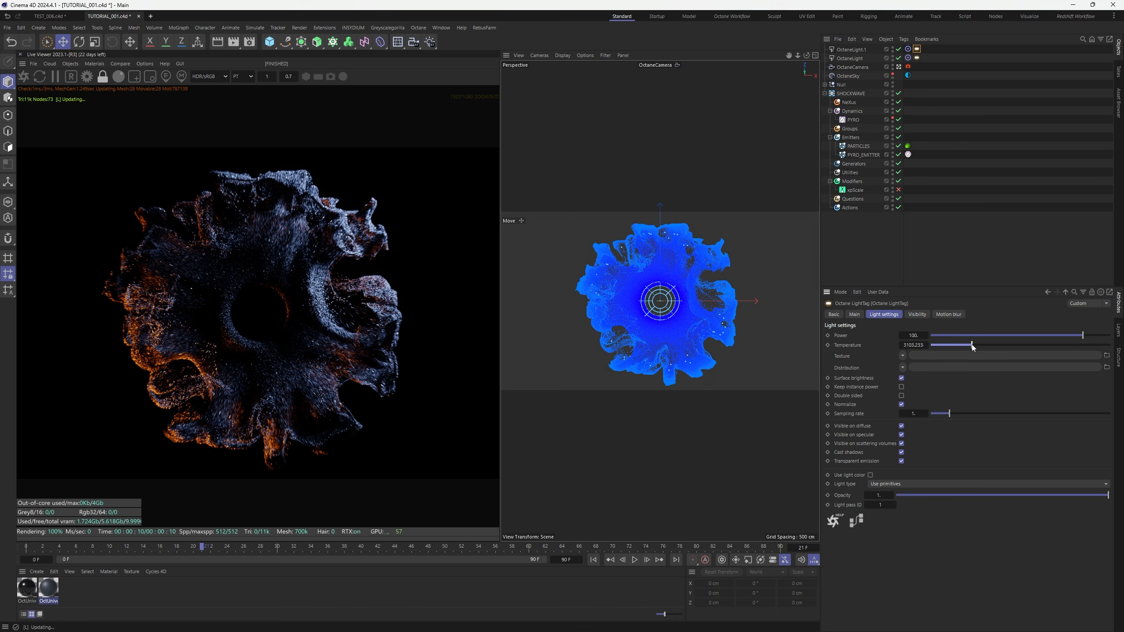
drag(972, 347, 1091, 346)
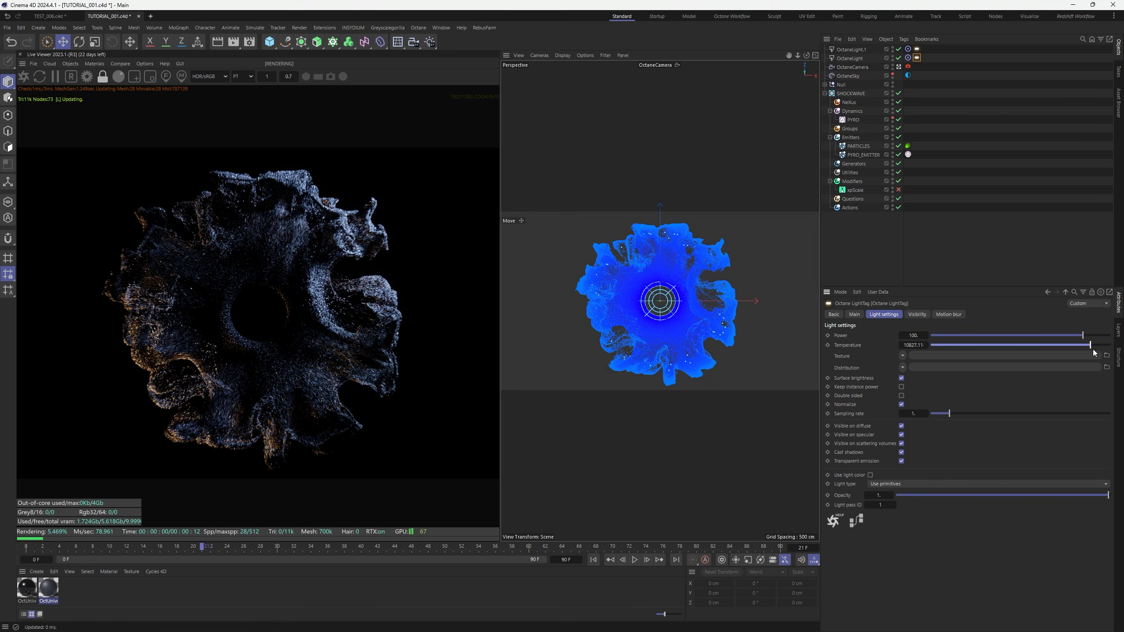
click(1066, 345)
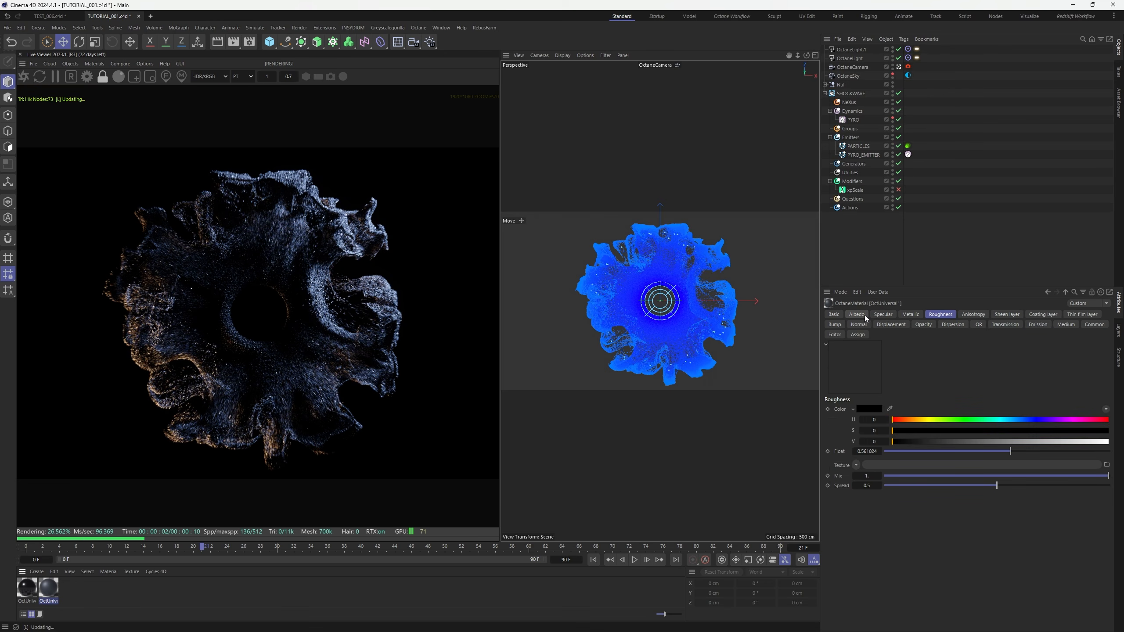
click(866, 315)
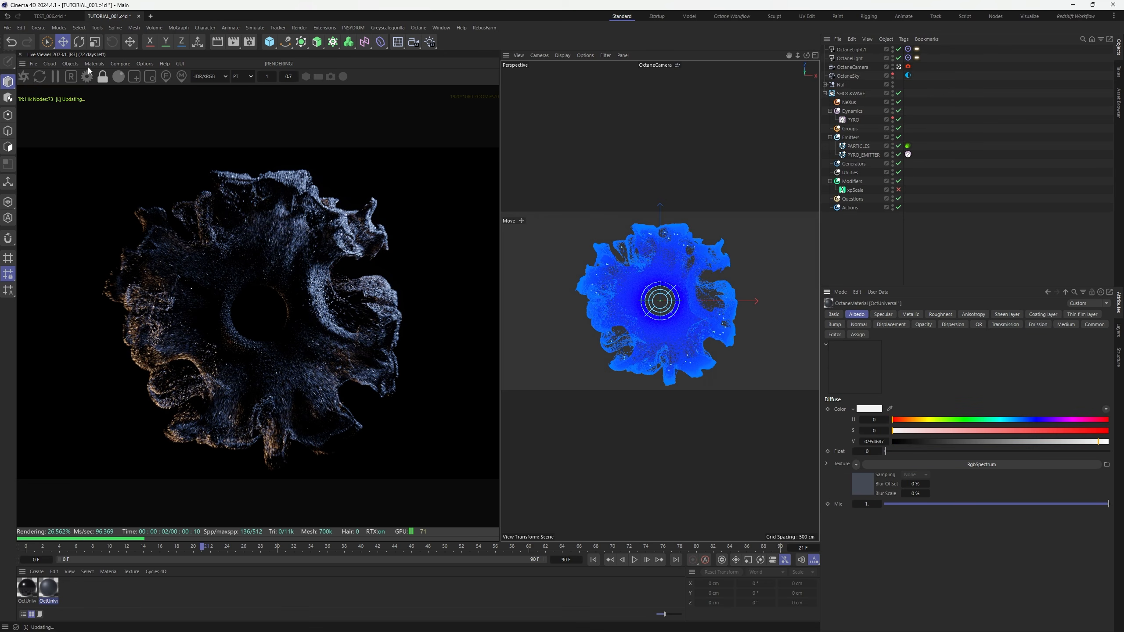
In the Octane Node Editor, make the RgbSpectrum albedo dark blue (saturation ~0.47, value ~0.26)
click(88, 65)
click(108, 83)
drag(470, 178, 732, 117)
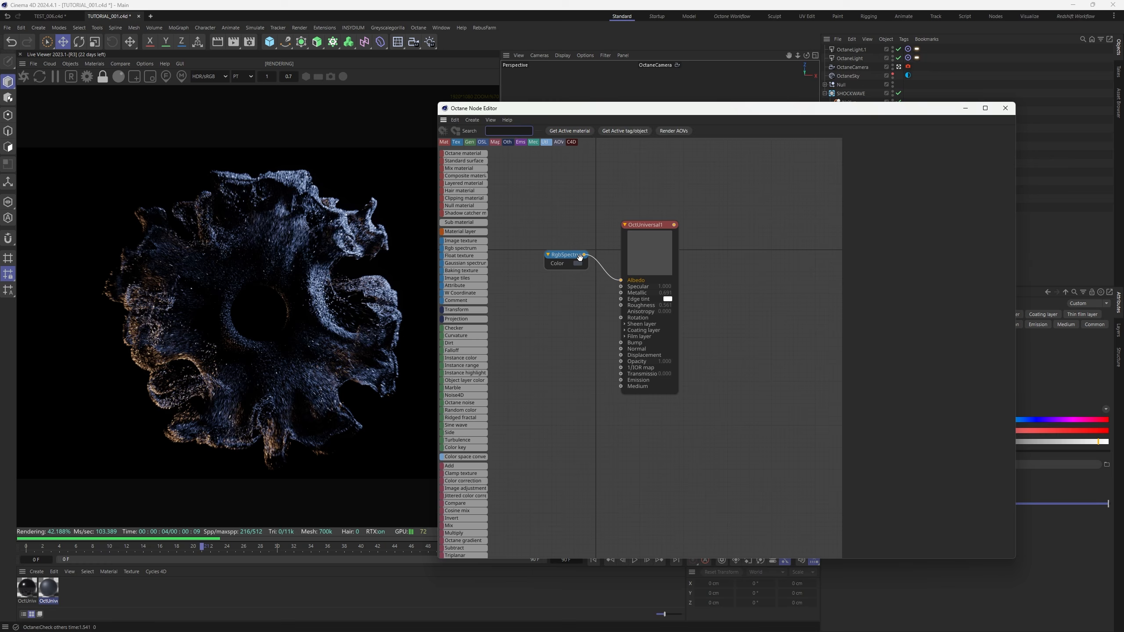
click(567, 255)
drag(945, 186, 967, 186)
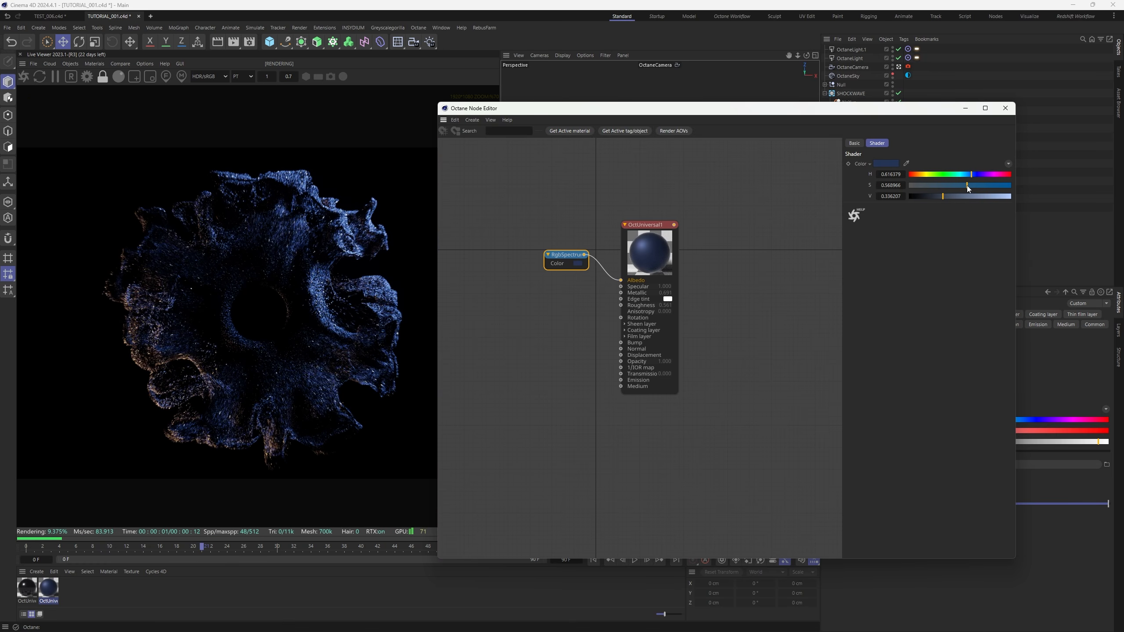
drag(967, 186, 936, 195)
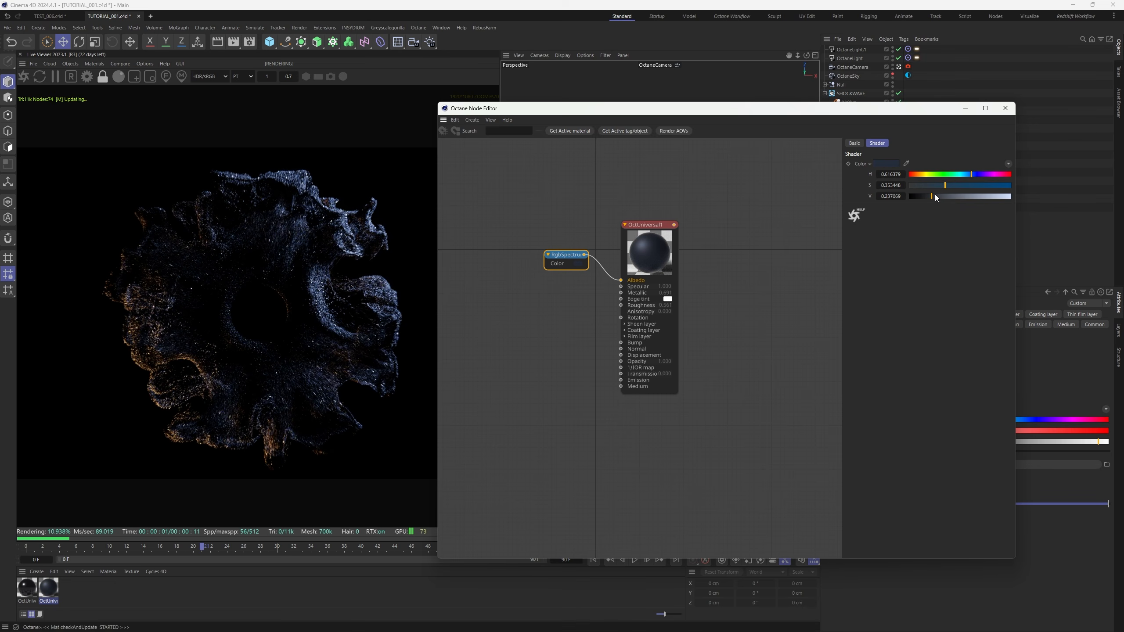
click(956, 186)
scroll(309, 327, up, 2)
scroll(309, 326, down, 3)
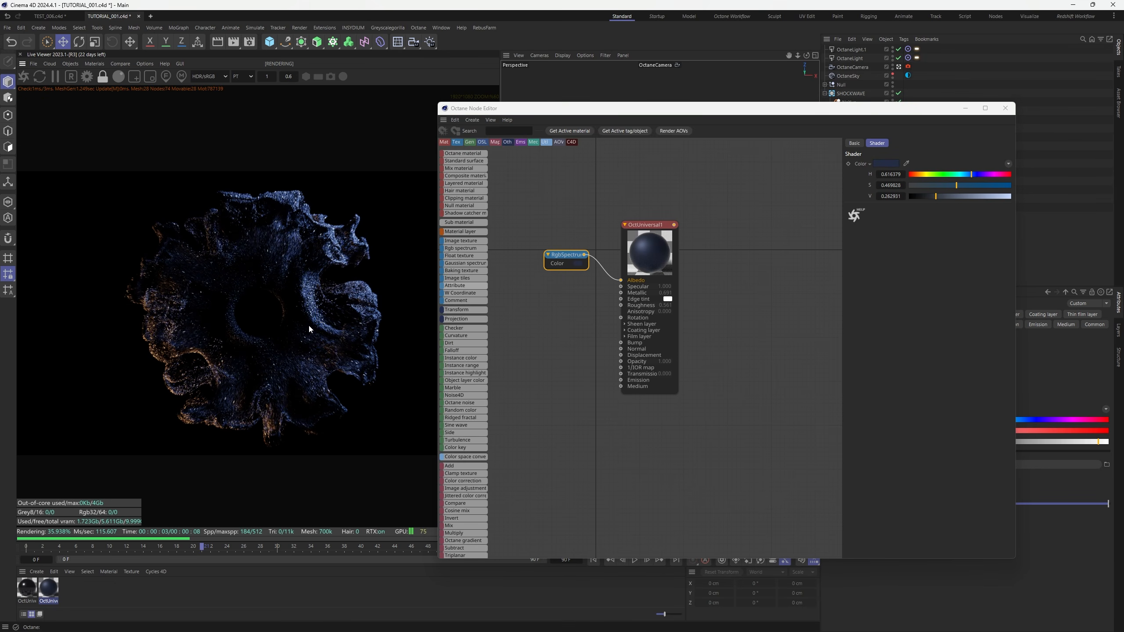
scroll(309, 327, up, 3)
scroll(309, 329, up, 1)
click(1006, 108)
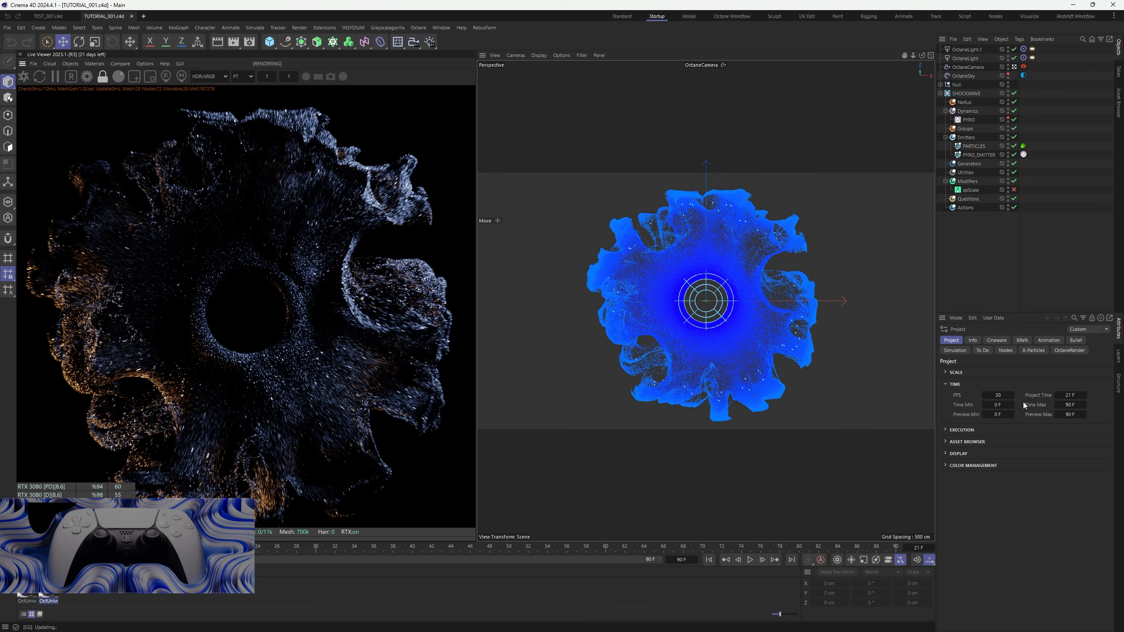
Uncheck Enable under the OctaneCamera tag's Motion Blur settings so the shockwave renders sharp
click(1024, 67)
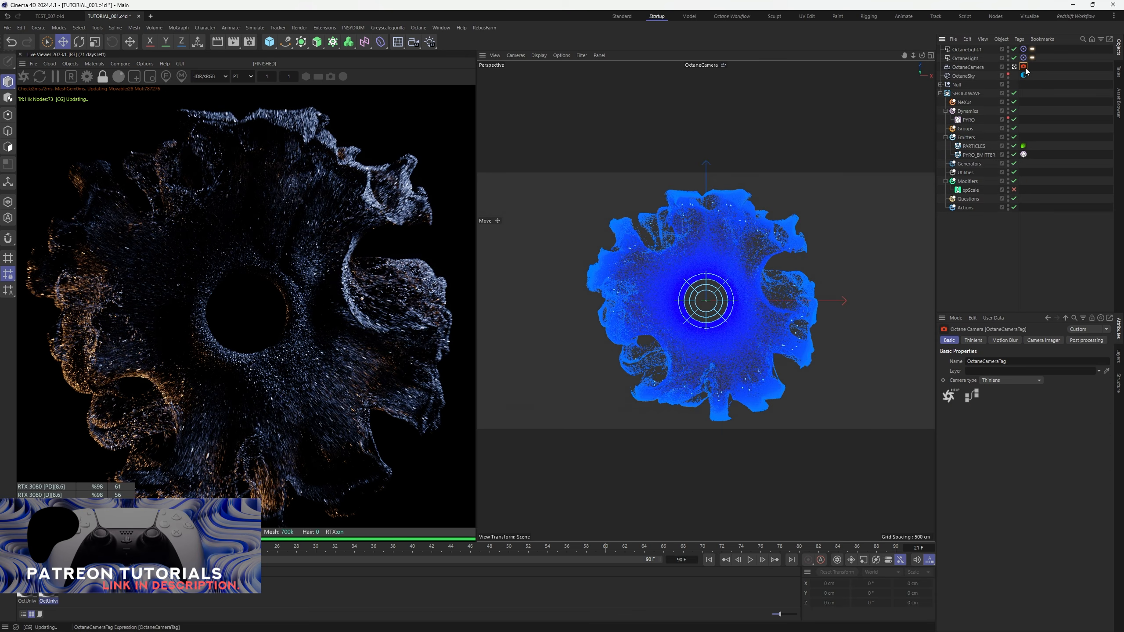
click(1004, 340)
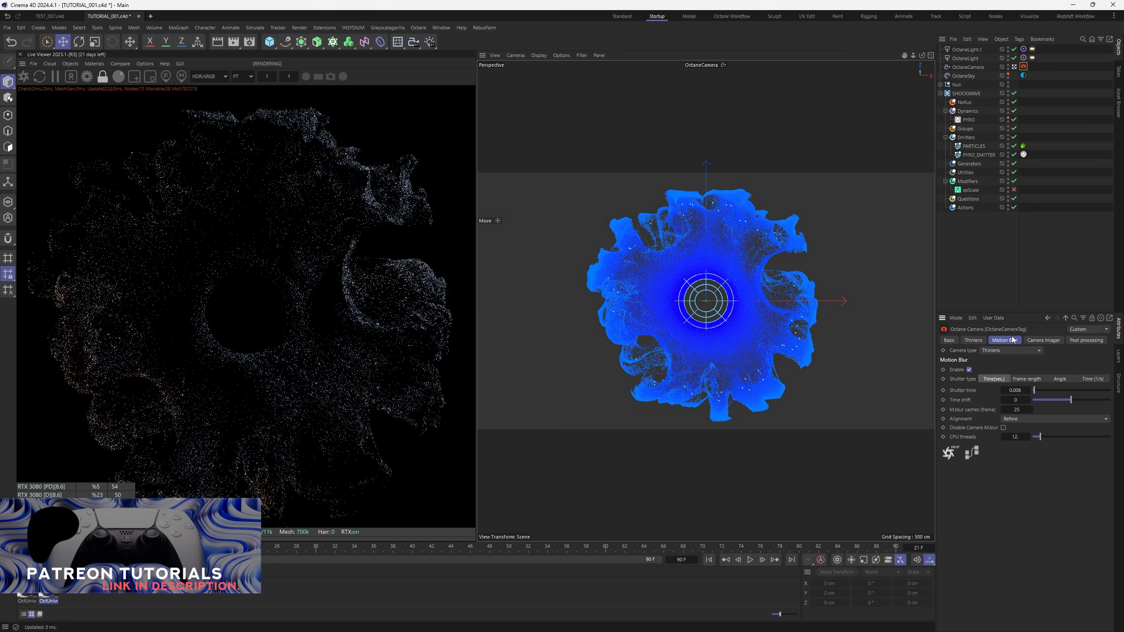
click(969, 369)
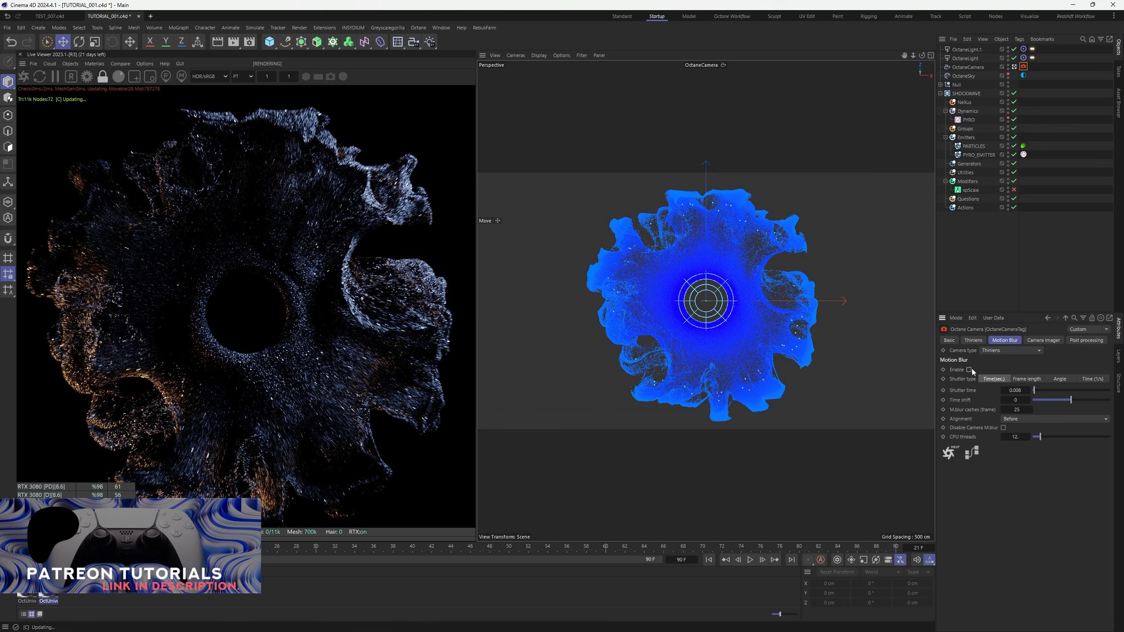
click(957, 280)
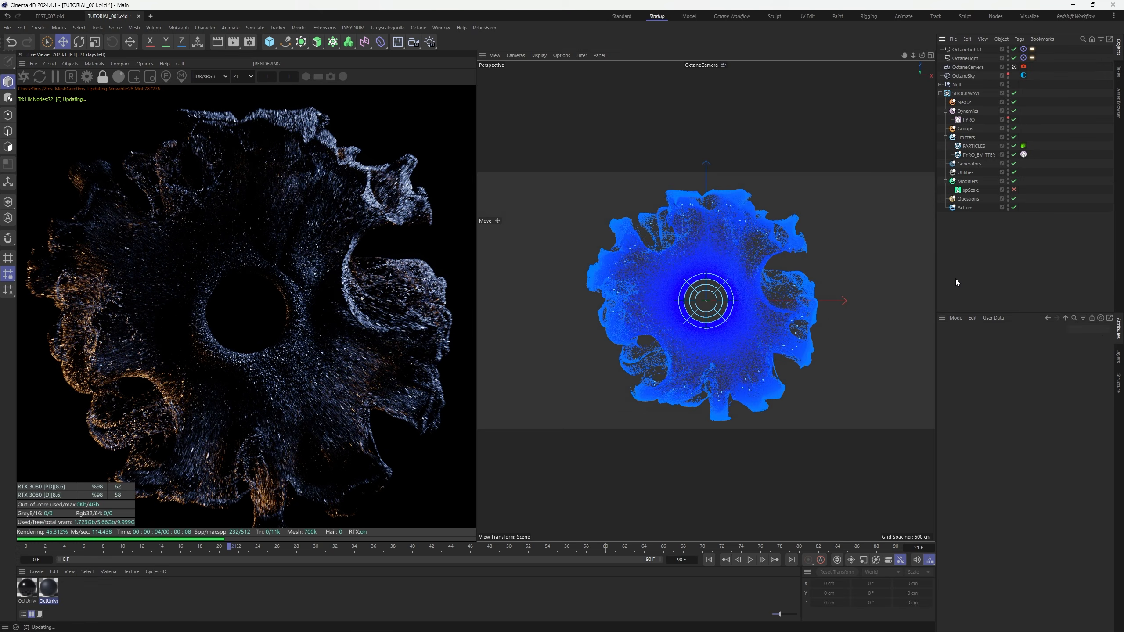
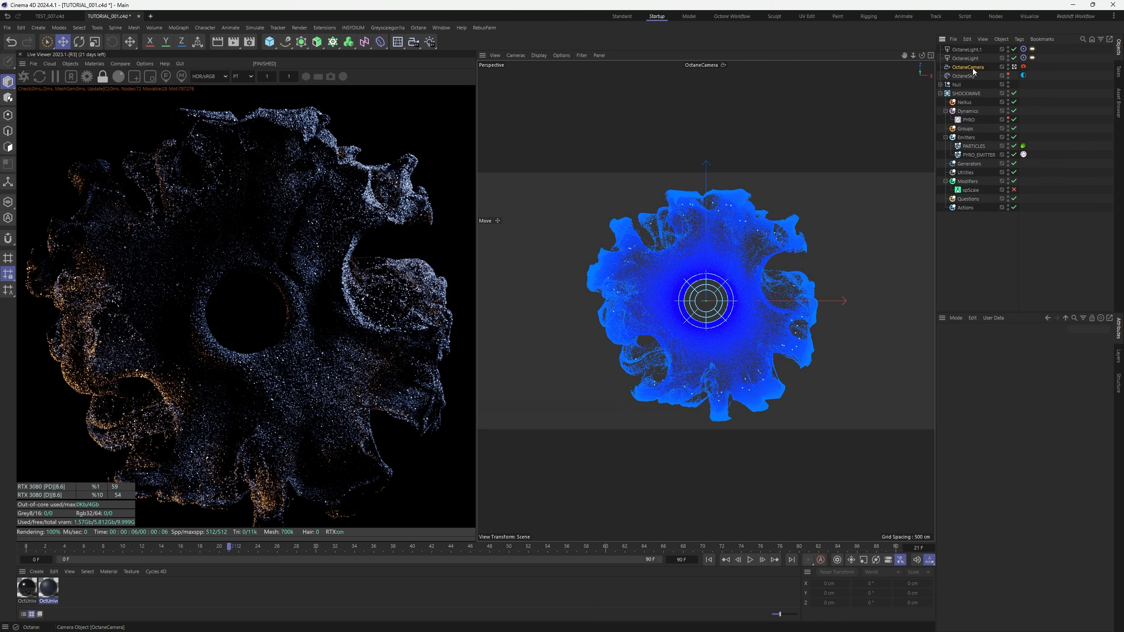
Copy OctaneCamera to OctaneCamera.1, look through it, and dolly in close to the particles
drag(974, 71, 976, 76)
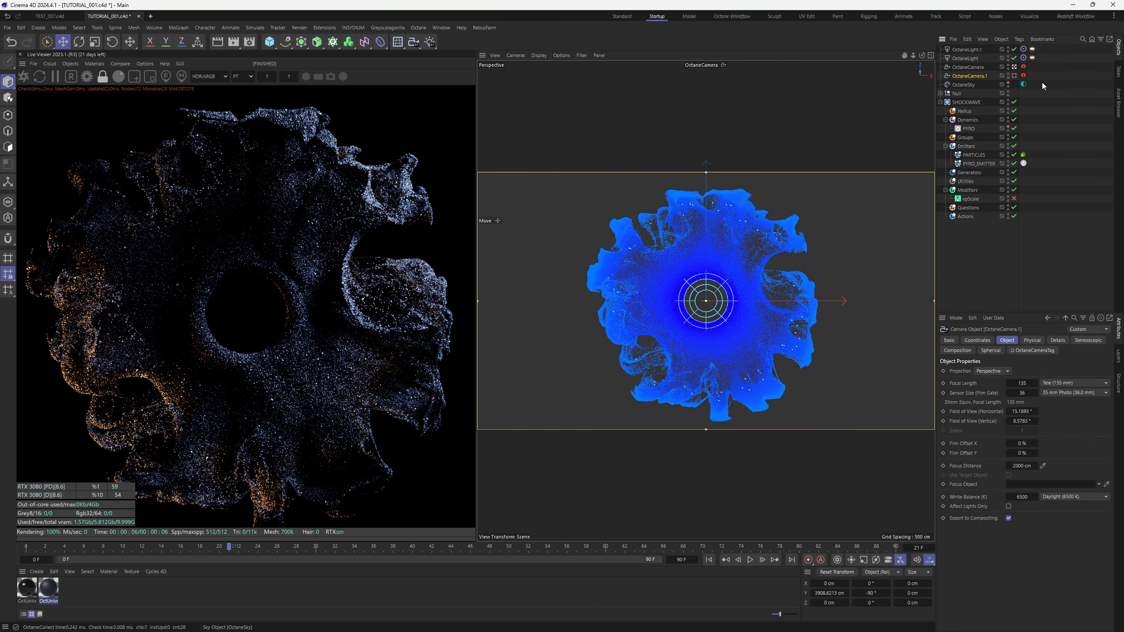
double_click(1008, 65)
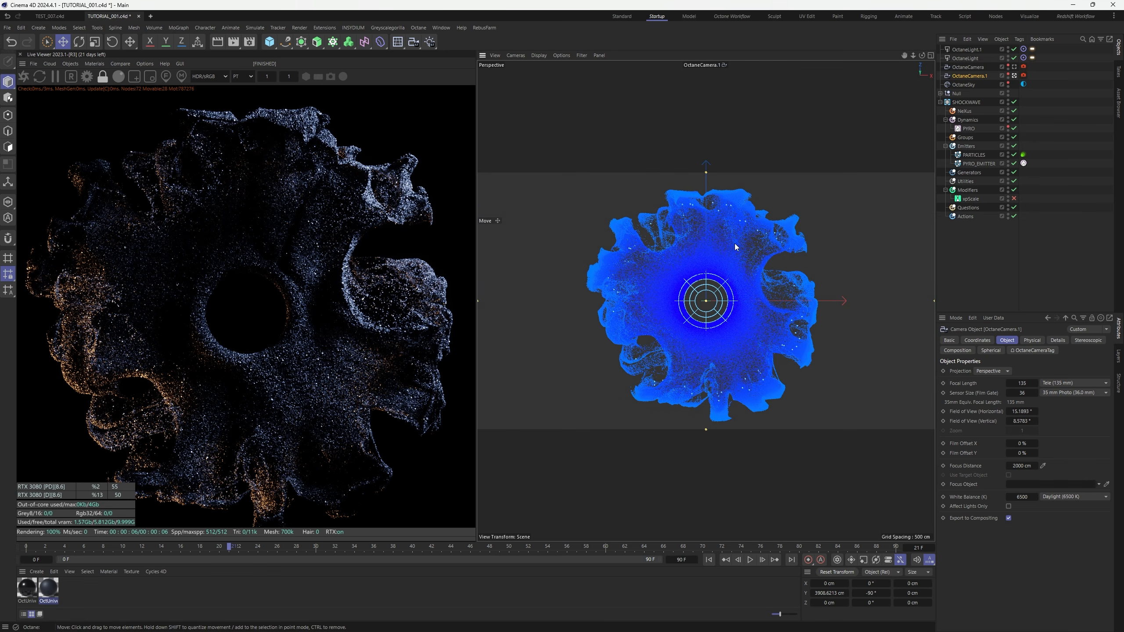
alt+middle_drag(733, 258, 680, 291)
alt+right_drag(770, 227, 940, 153)
Set OctaneCamera.1's focal length to 300 mm
click(1022, 383)
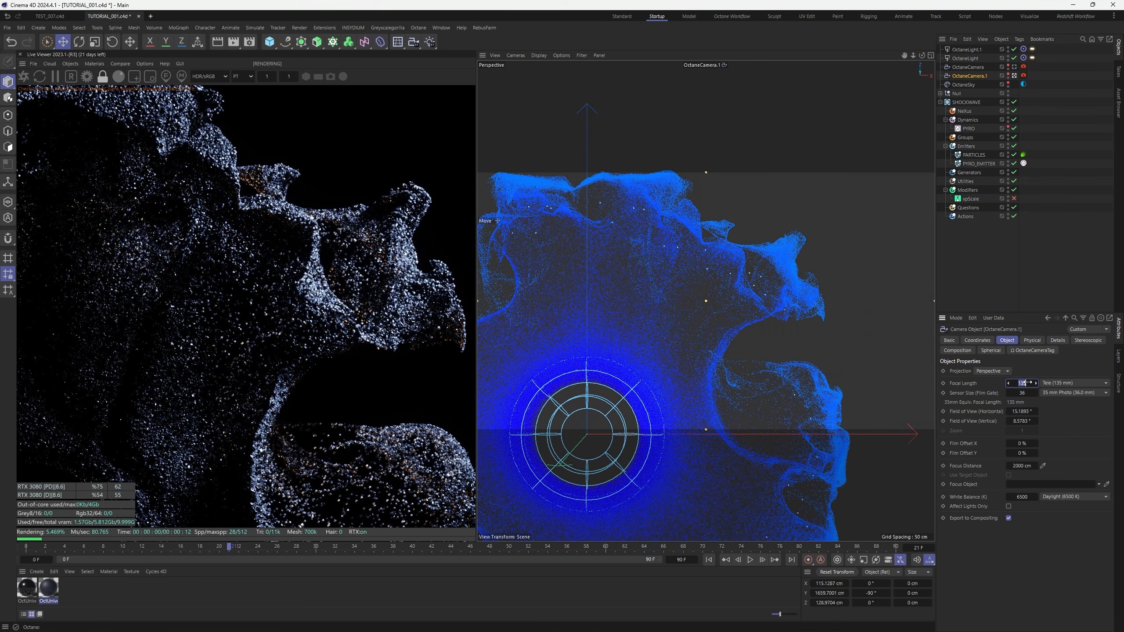
text(300)
key(Return)
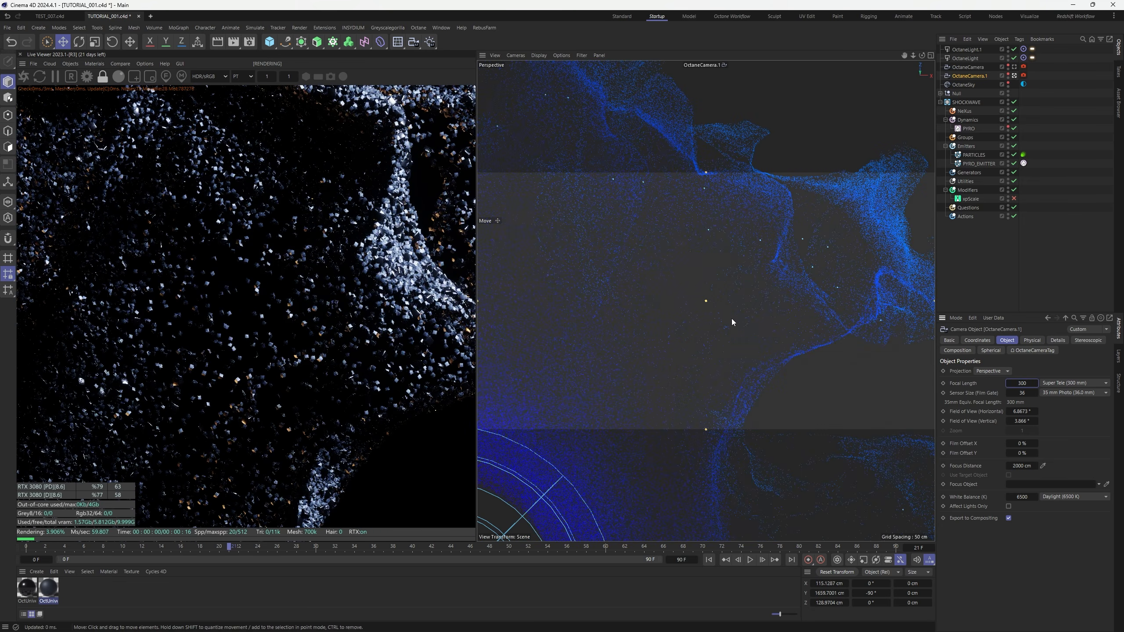
Orbit and pan OctaneCamera.1 to a low, angled view across the particle folds
alt+right_drag(704, 351, 680, 352)
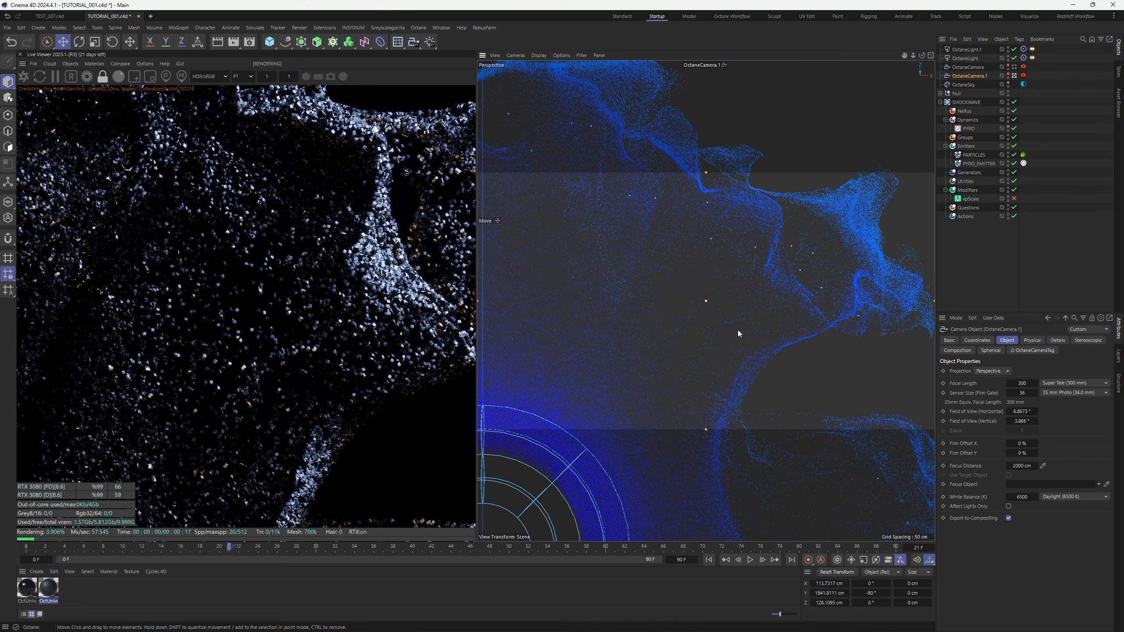
alt+middle_drag(756, 277, 733, 319)
alt+drag(730, 311, 698, 287)
scroll(310, 338, down, 5)
alt+right_drag(698, 331, 668, 384)
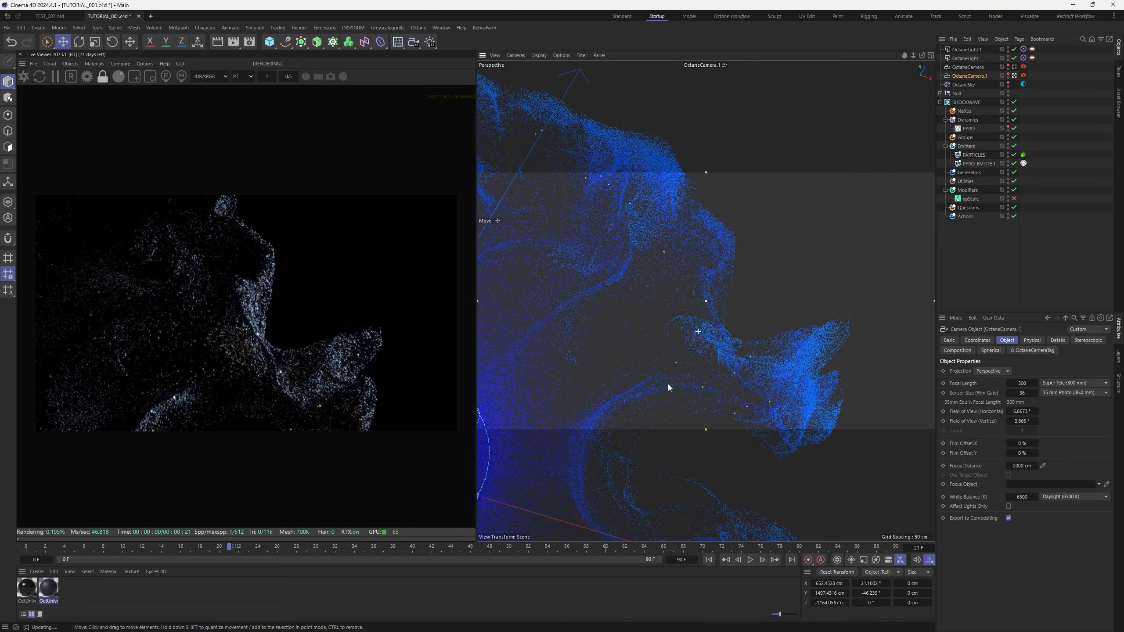
alt+drag(667, 383, 722, 350)
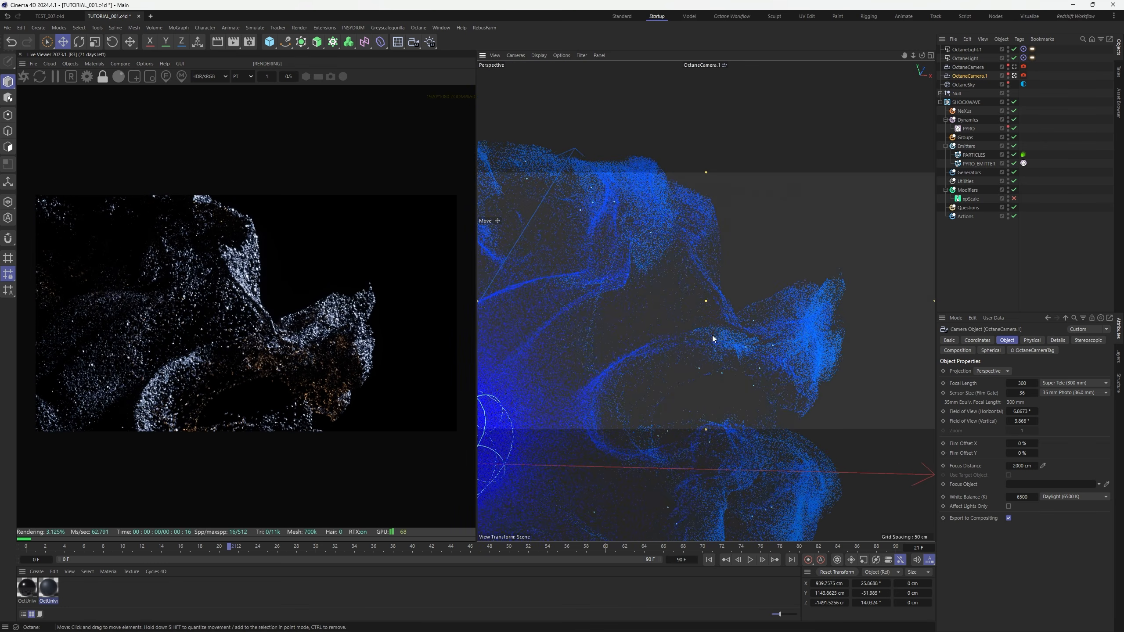
alt+middle_drag(720, 343, 725, 348)
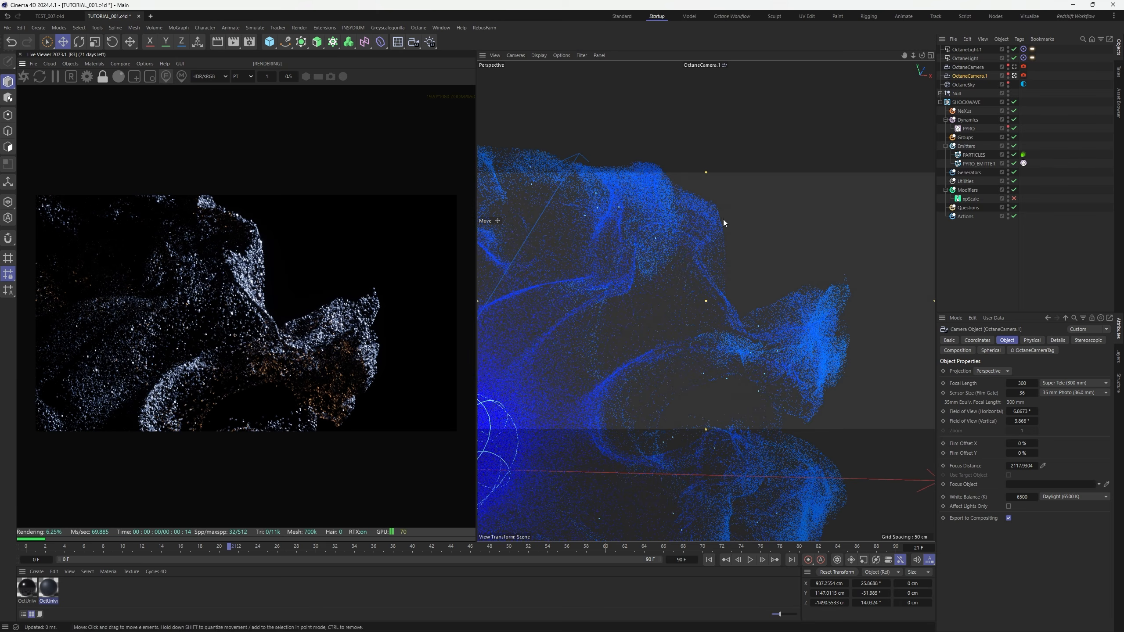
Enable thin-lens depth of field on the camera tag with a 45 cm aperture
click(1024, 76)
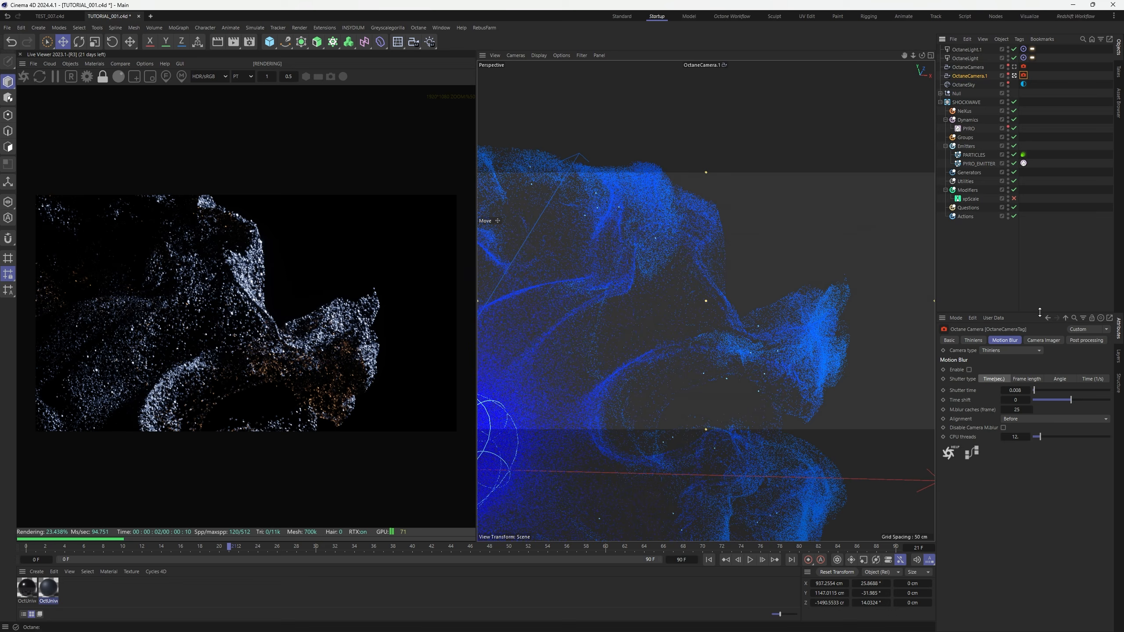
click(973, 340)
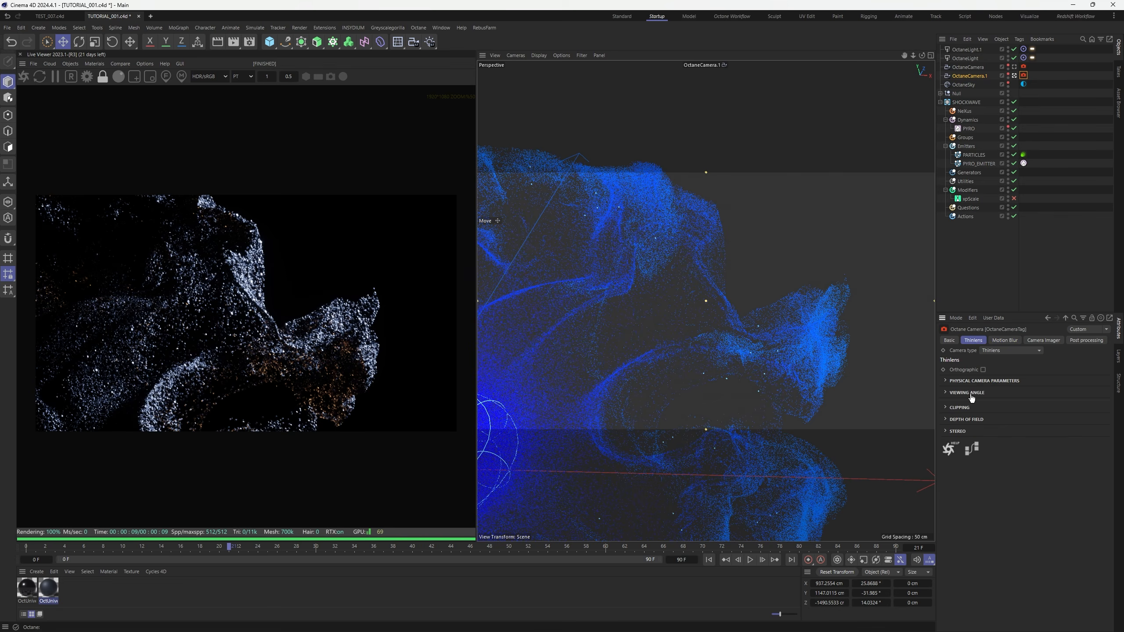
click(969, 419)
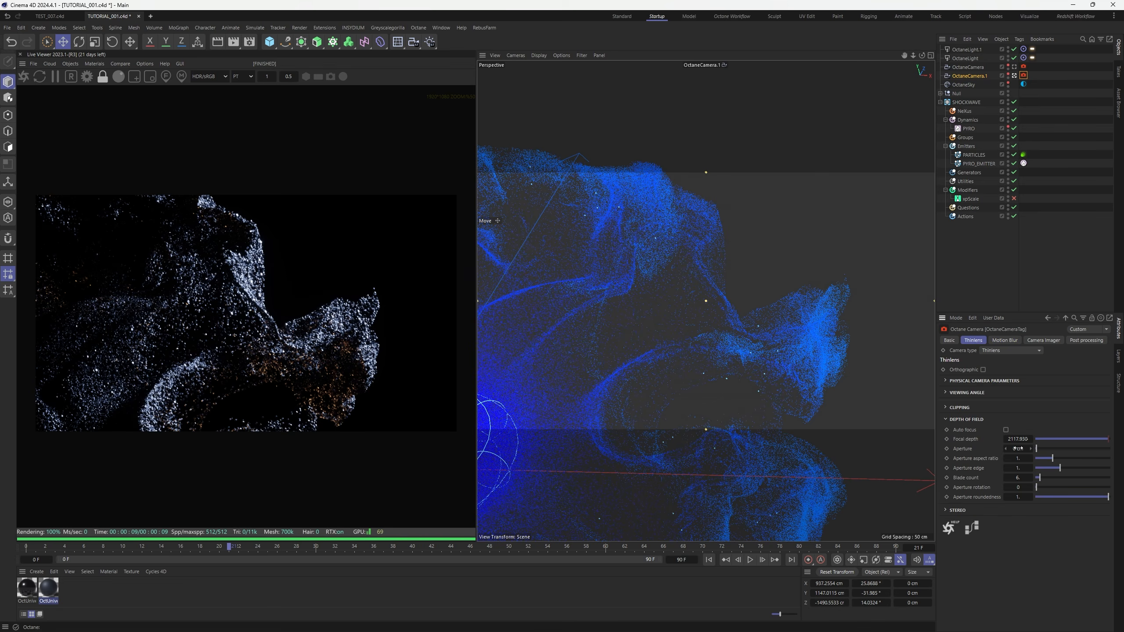
key(Return)
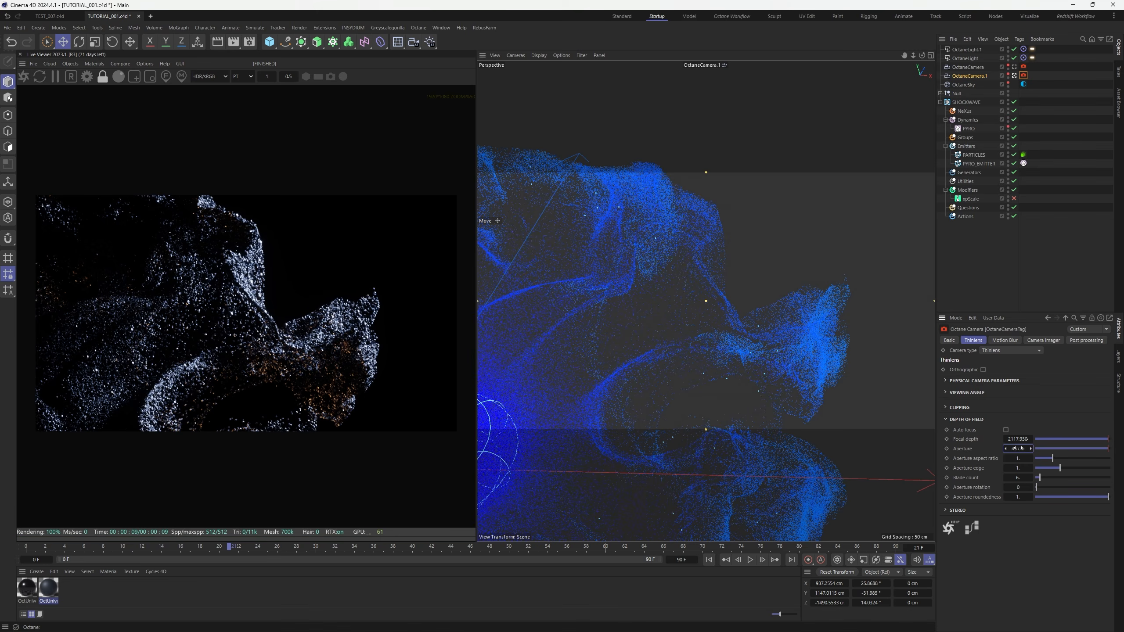
Set aperture aspect ratio 2, edge 3 and roundedness 0.1 for hexagonal bokeh
click(1019, 460)
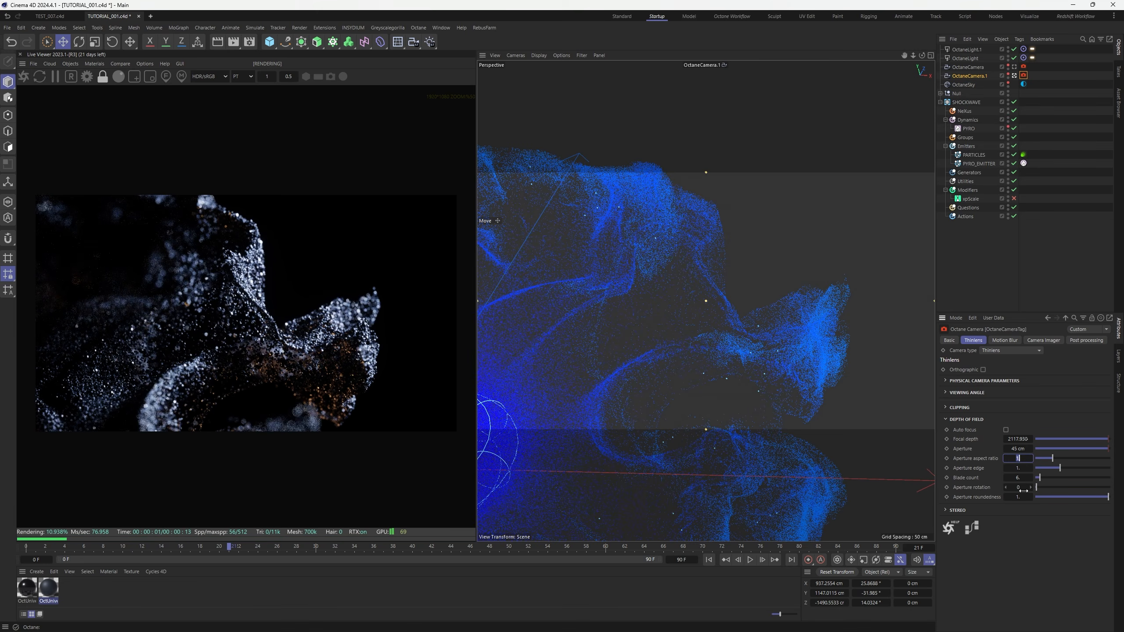
click(1021, 467)
text(3)
click(1023, 497)
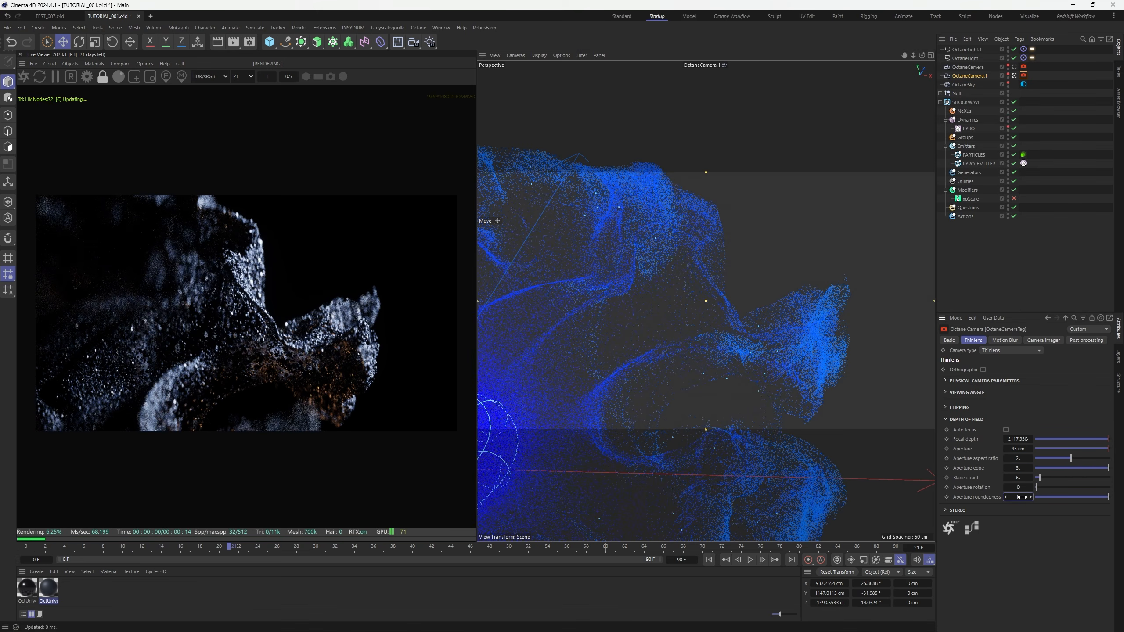
text(.)
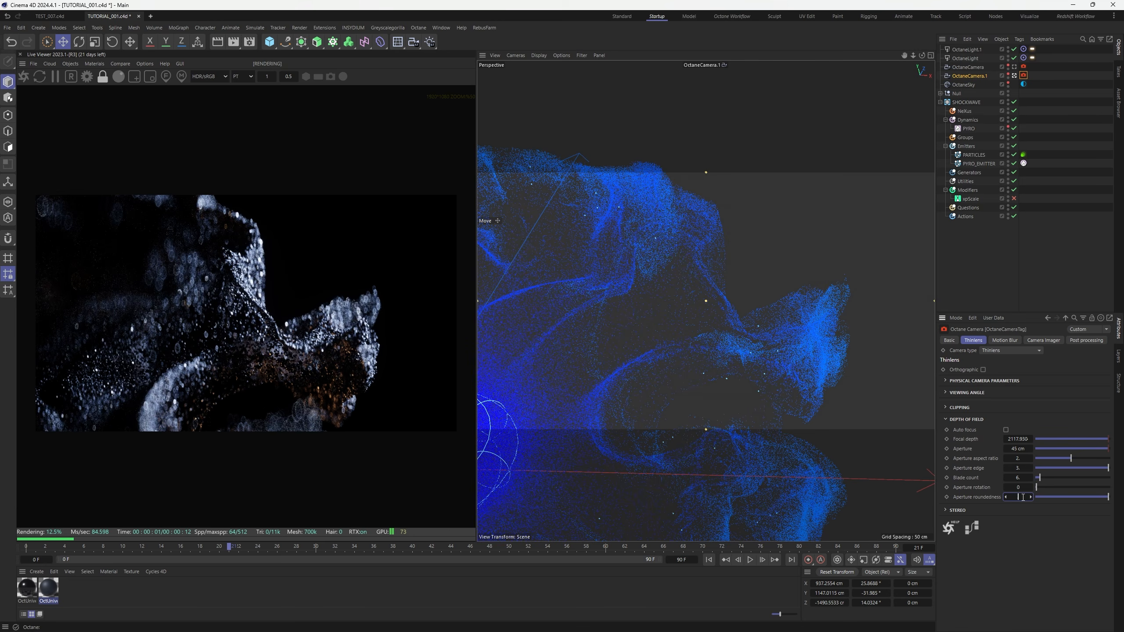
text(1)
key(Return)
scroll(231, 331, up, 3)
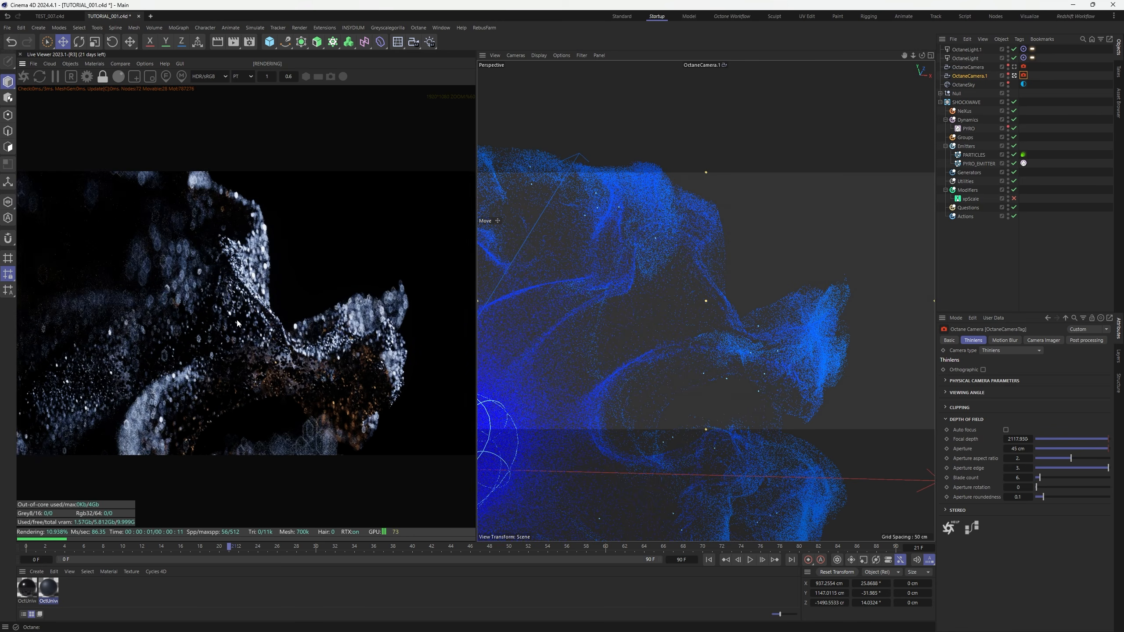
scroll(230, 329, down, 5)
scroll(230, 330, up, 3)
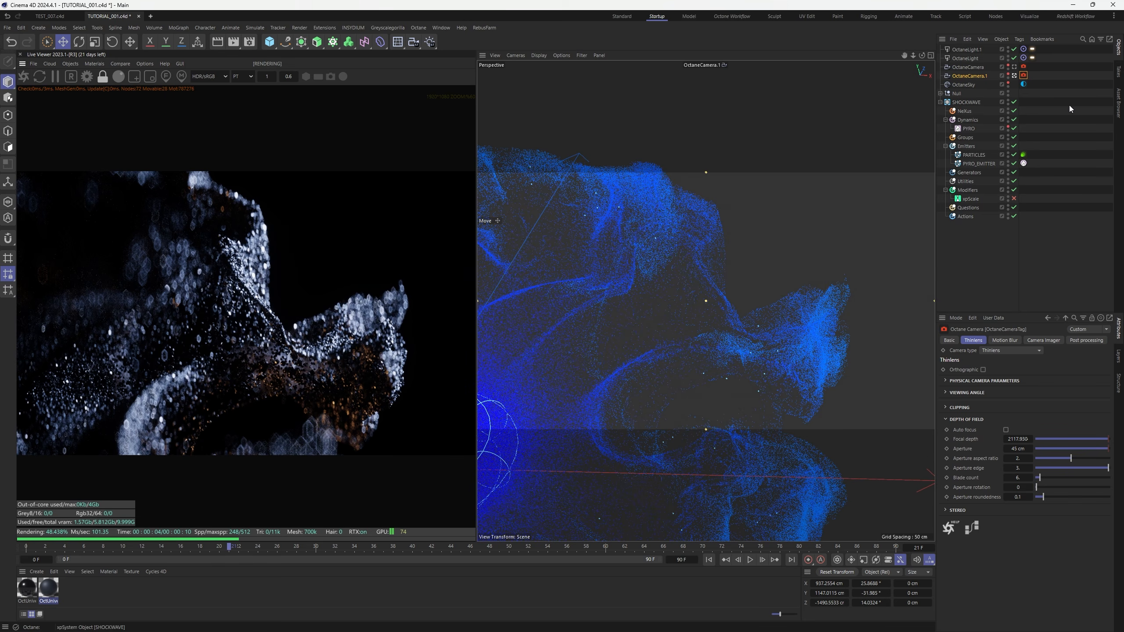
Duplicate the second camera into OctaneCamera.2, look through it and select it
ctrl+drag(979, 78, 982, 81)
click(1015, 85)
ctrl+click(975, 84)
click(975, 85)
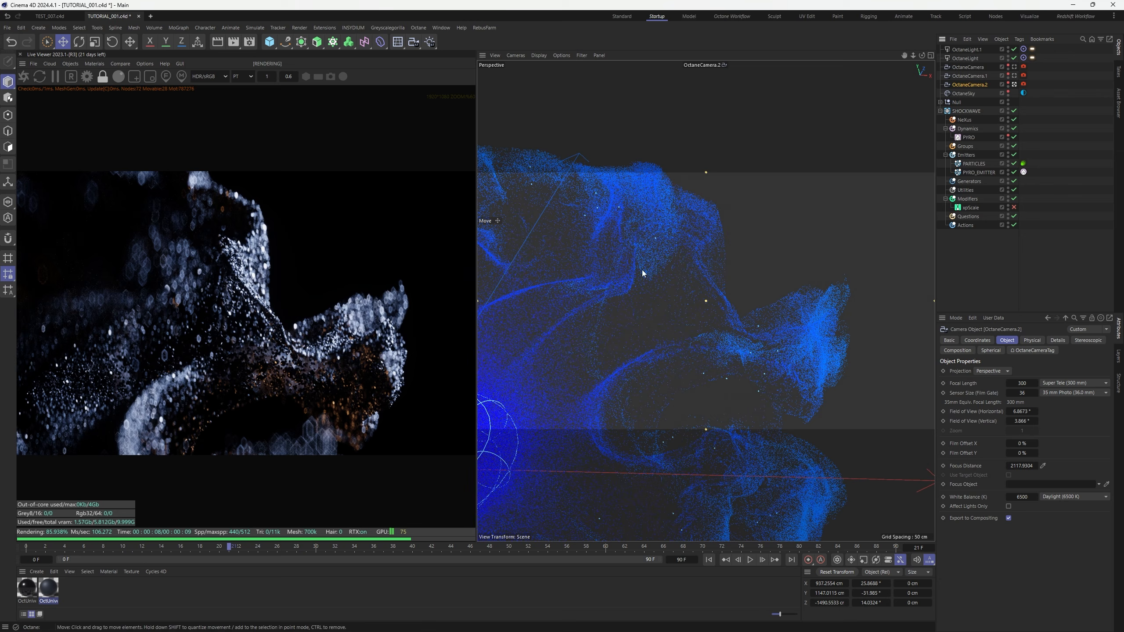
scroll(323, 445, up, 3)
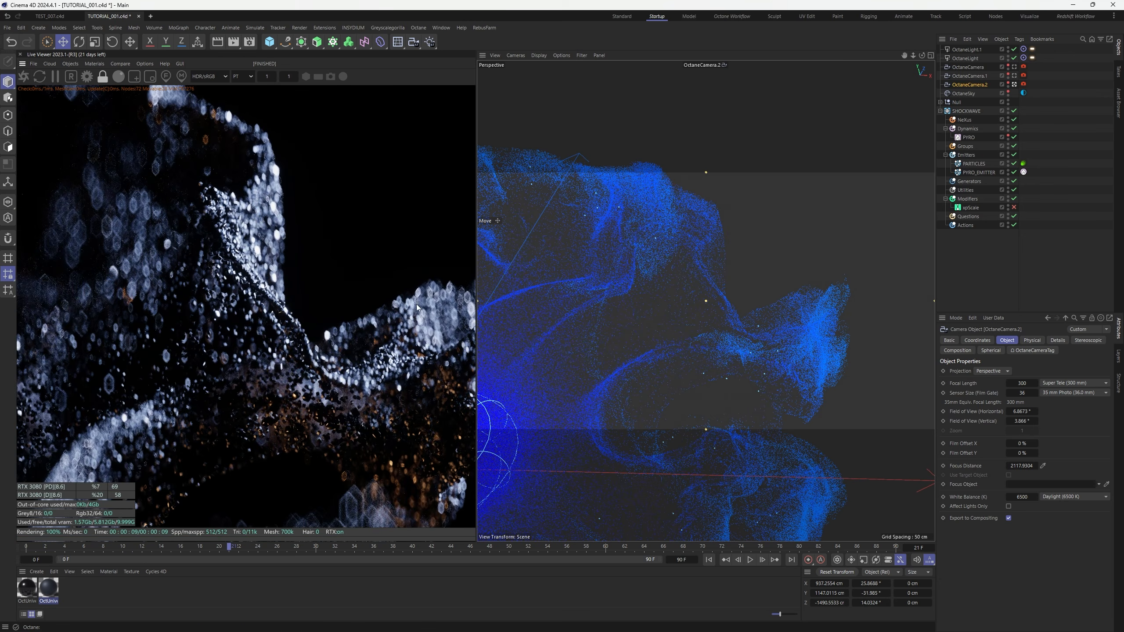
scroll(430, 309, down, 3)
Orbit OctaneCamera.2 around to a side view and pick focus on the particles
alt+drag(692, 351, 766, 367)
scroll(443, 359, down, 2)
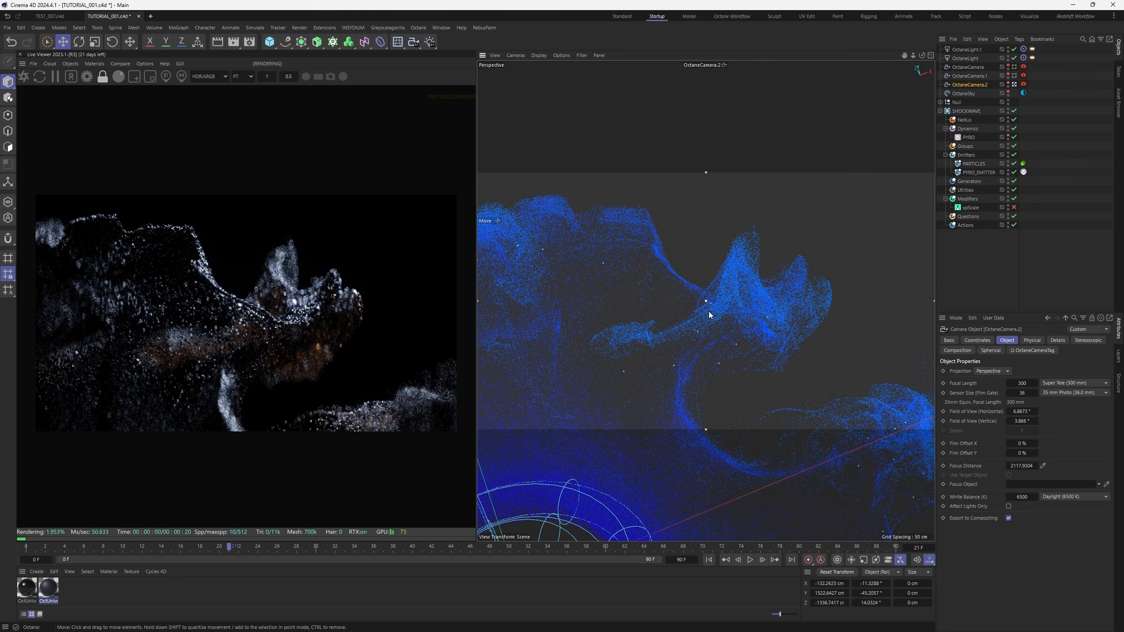
alt+drag(711, 316, 613, 277)
alt+middle_drag(613, 276, 678, 316)
alt+drag(630, 304, 555, 296)
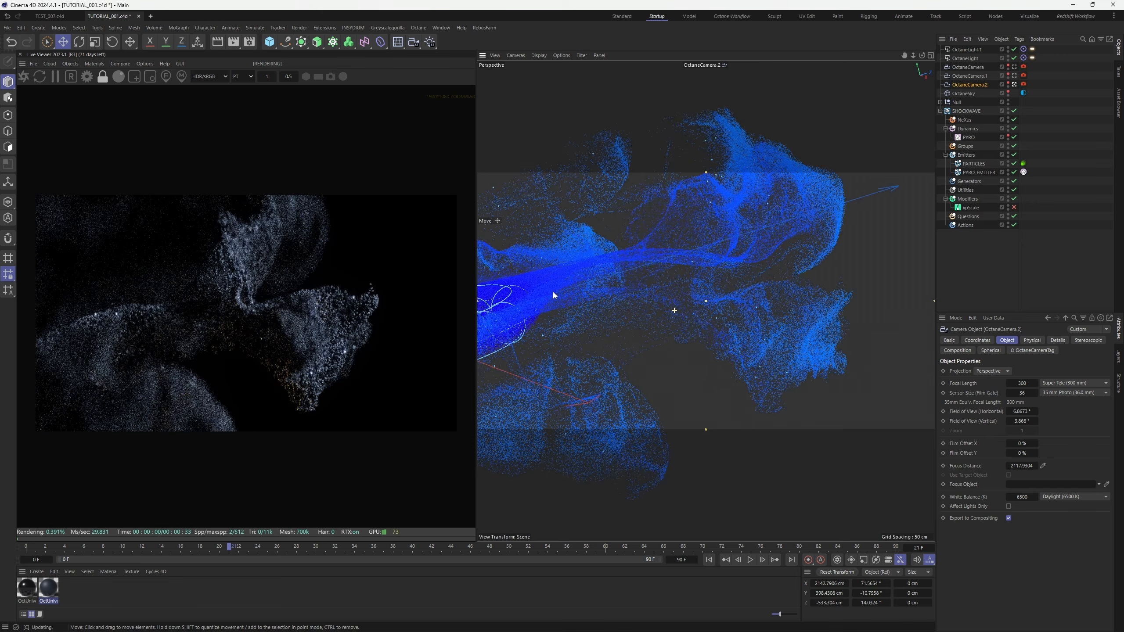
alt+drag(735, 321, 798, 327)
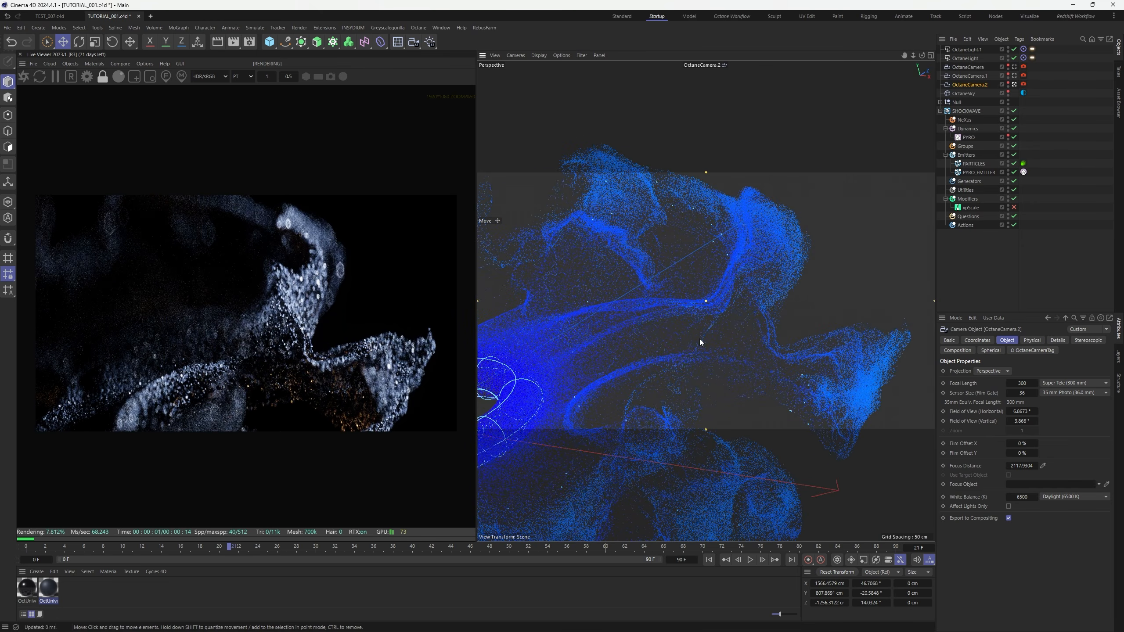
alt+drag(700, 342, 766, 274)
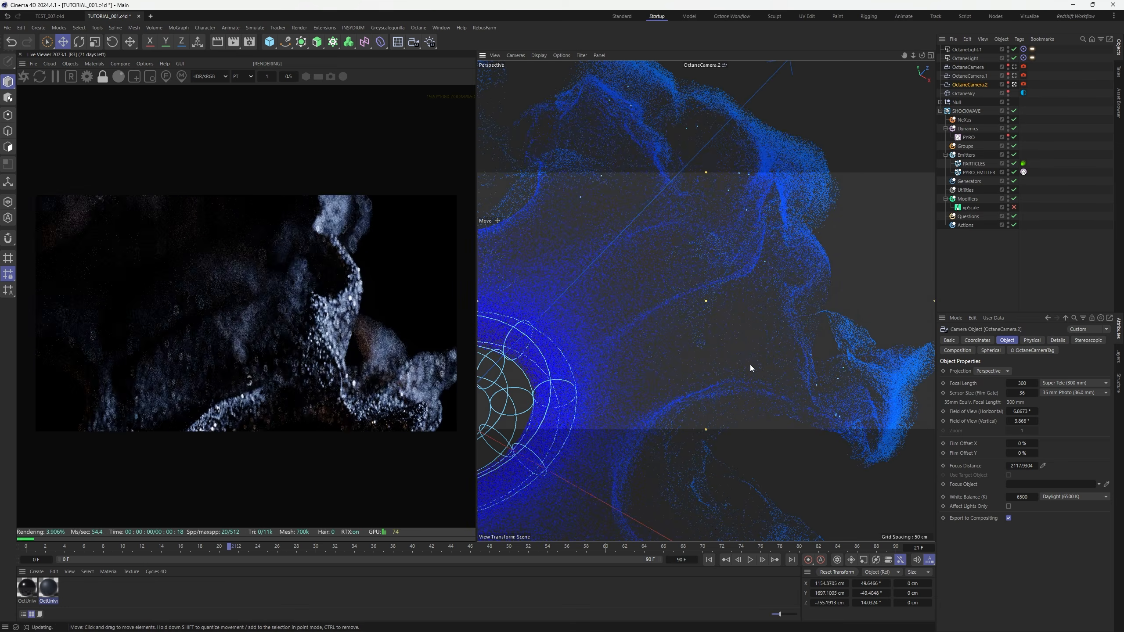
alt+middle_drag(750, 366, 748, 370)
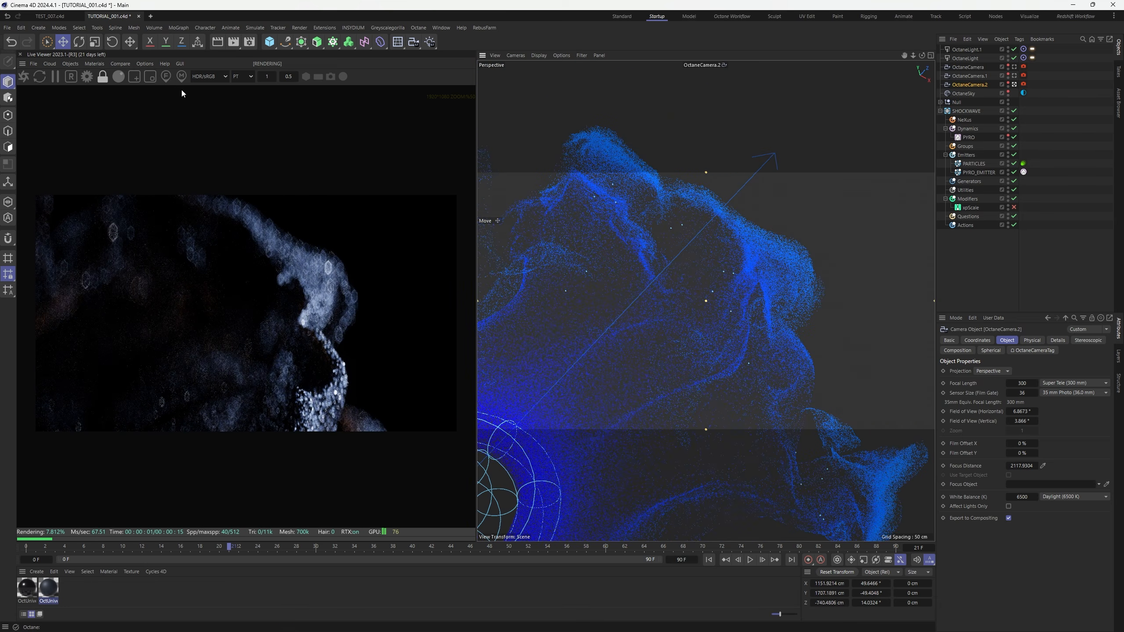
click(166, 76)
click(272, 334)
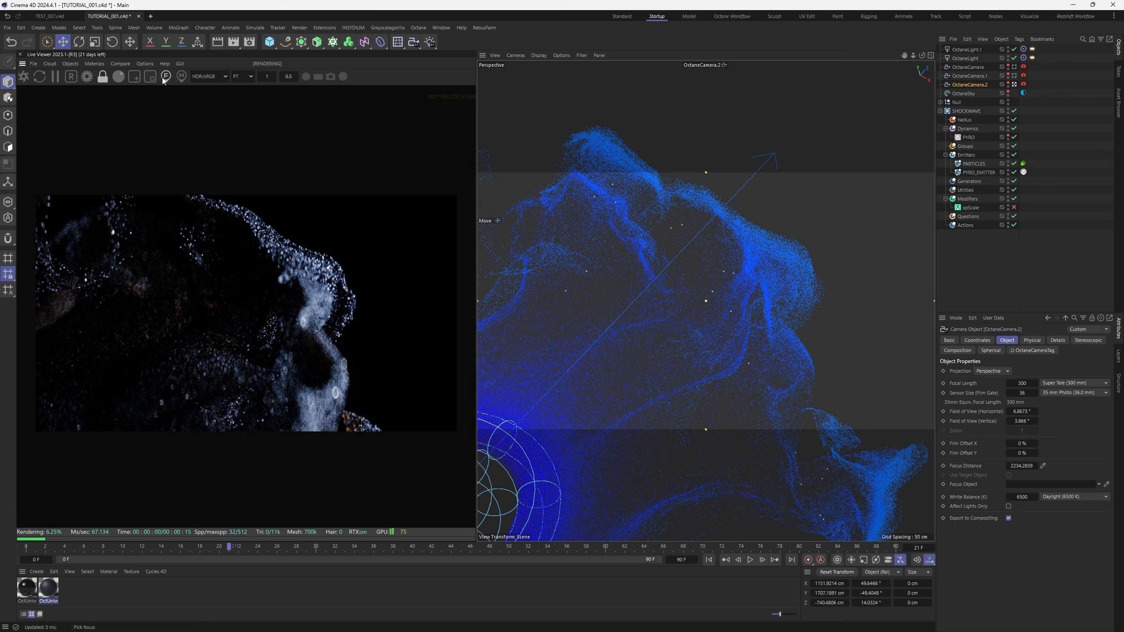
Refine the side framing and refocus on the particles at about 2148 cm
alt+drag(758, 436, 756, 321)
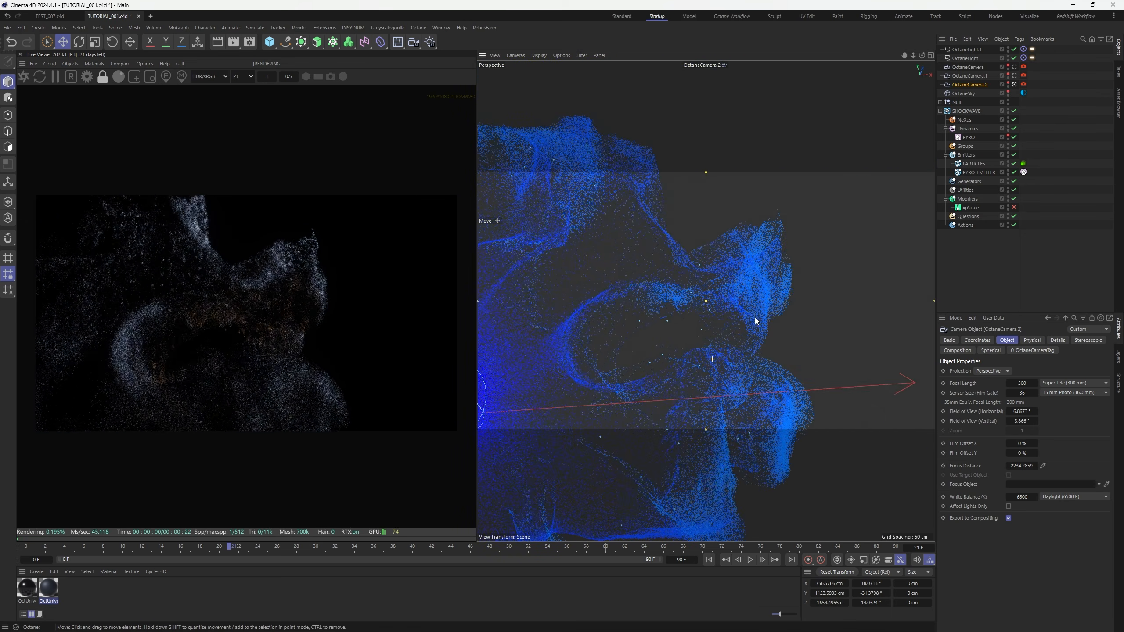
alt+middle_drag(682, 343, 678, 334)
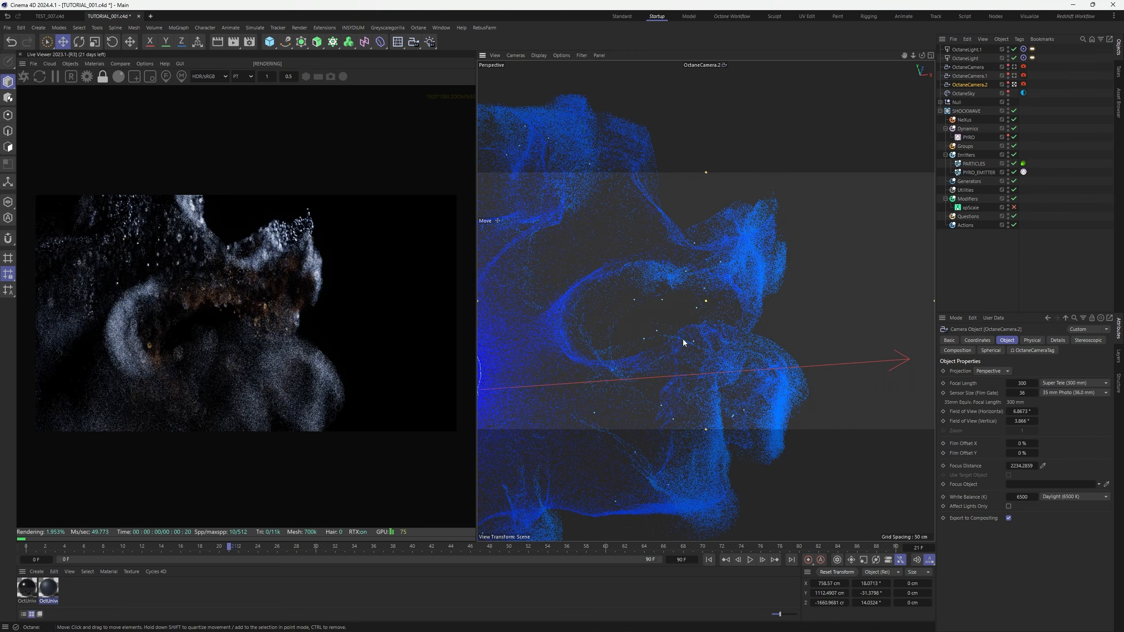
alt+middle_drag(687, 288, 689, 281)
alt+drag(692, 347, 728, 326)
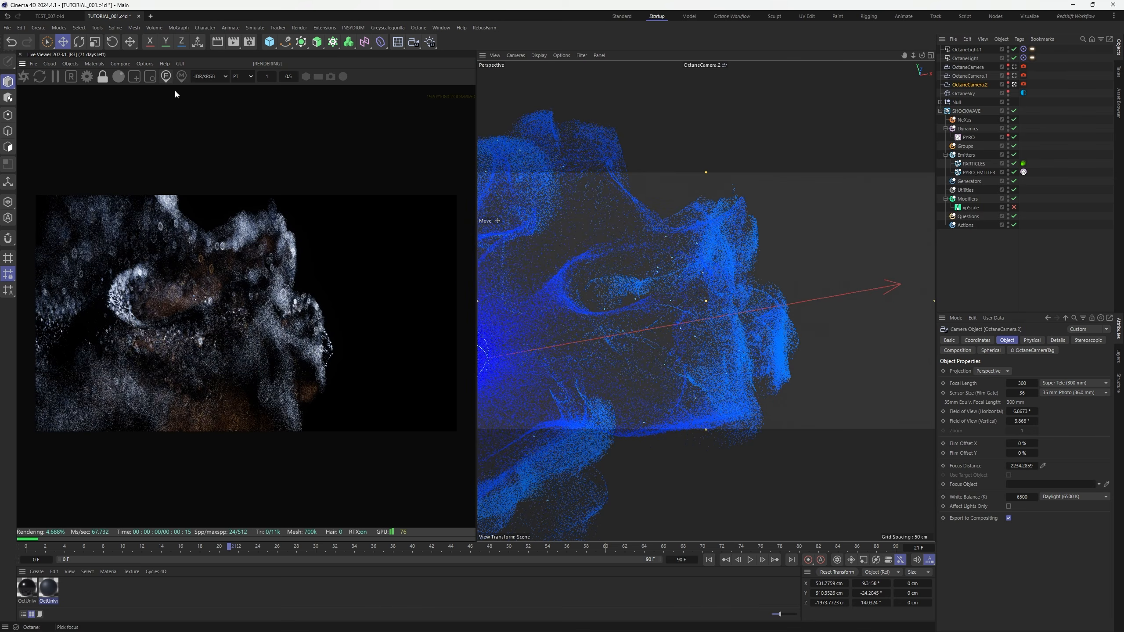
click(246, 319)
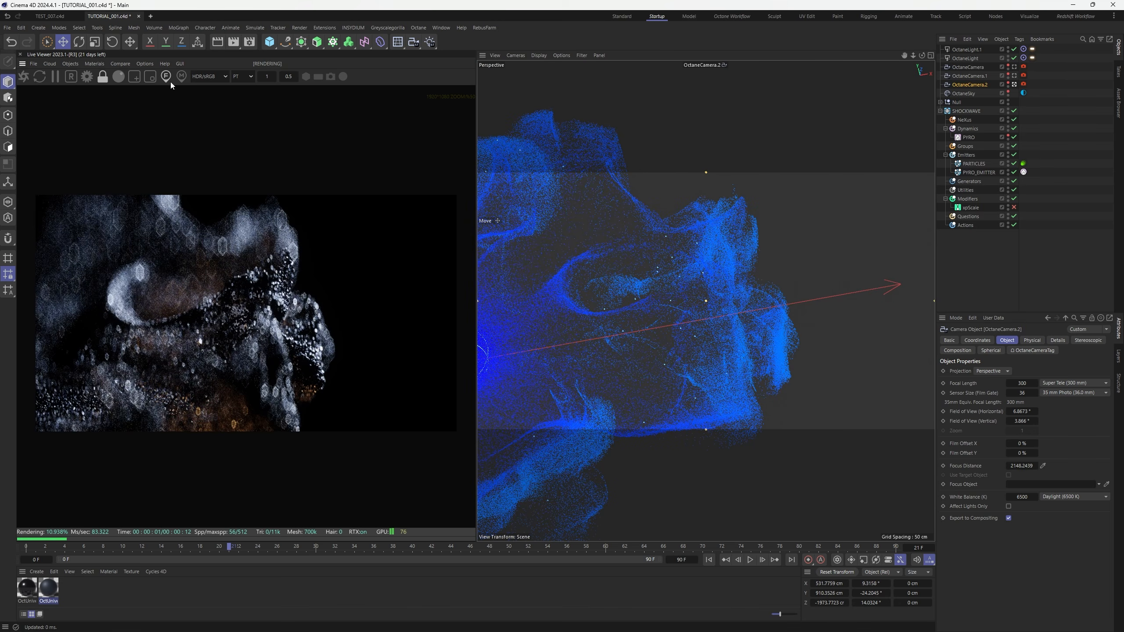
alt+drag(685, 322, 715, 322)
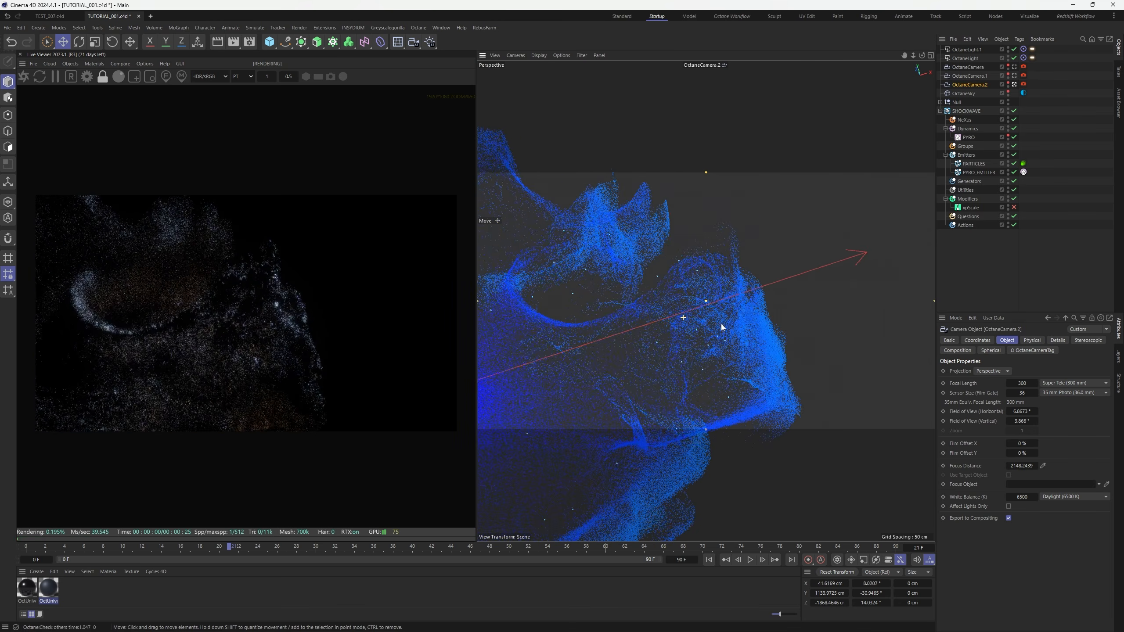
alt+drag(682, 356, 726, 309)
alt+middle_drag(726, 308, 736, 306)
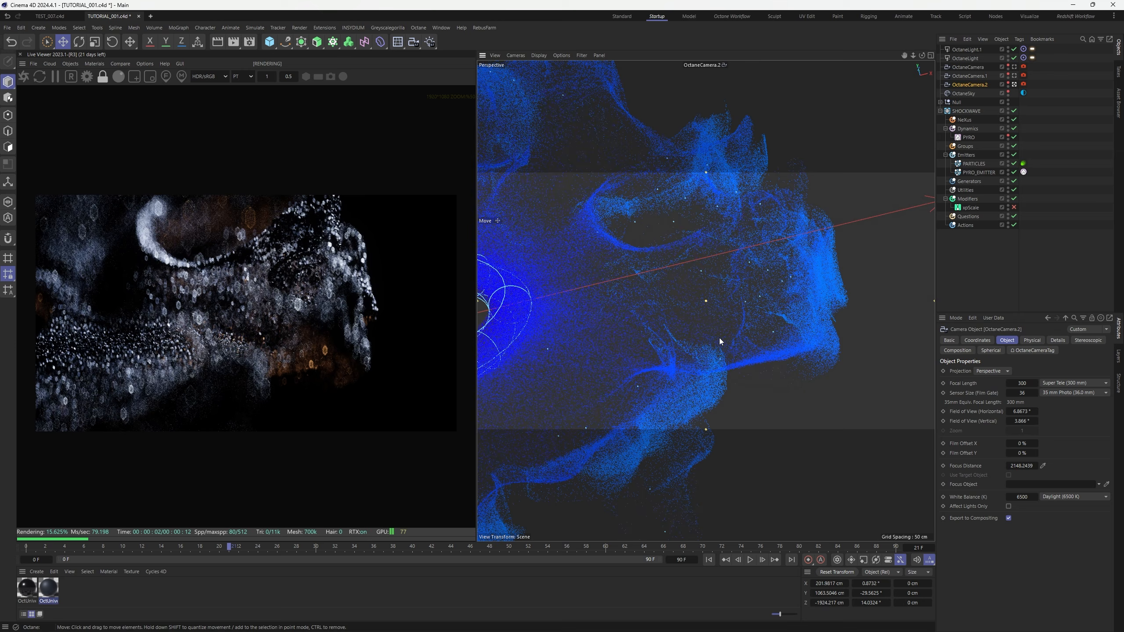
alt+drag(714, 341, 779, 324)
Duplicate the camera into OctaneCamera.3, pan to include the emitter rings, and focus the cloud
click(1048, 108)
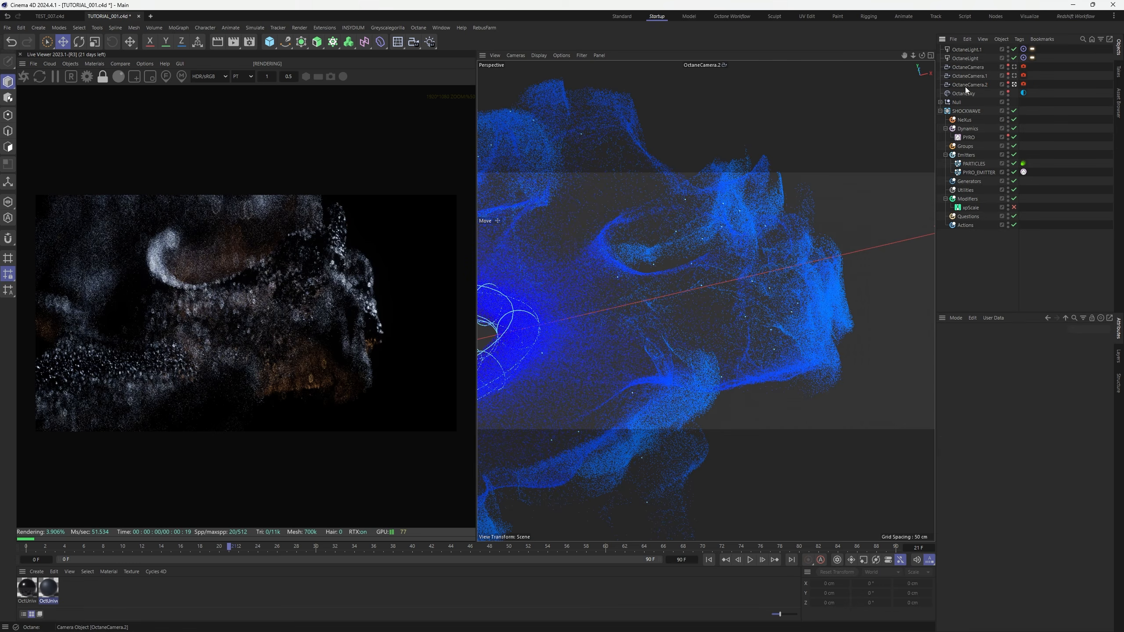
ctrl+drag(975, 90, 975, 90)
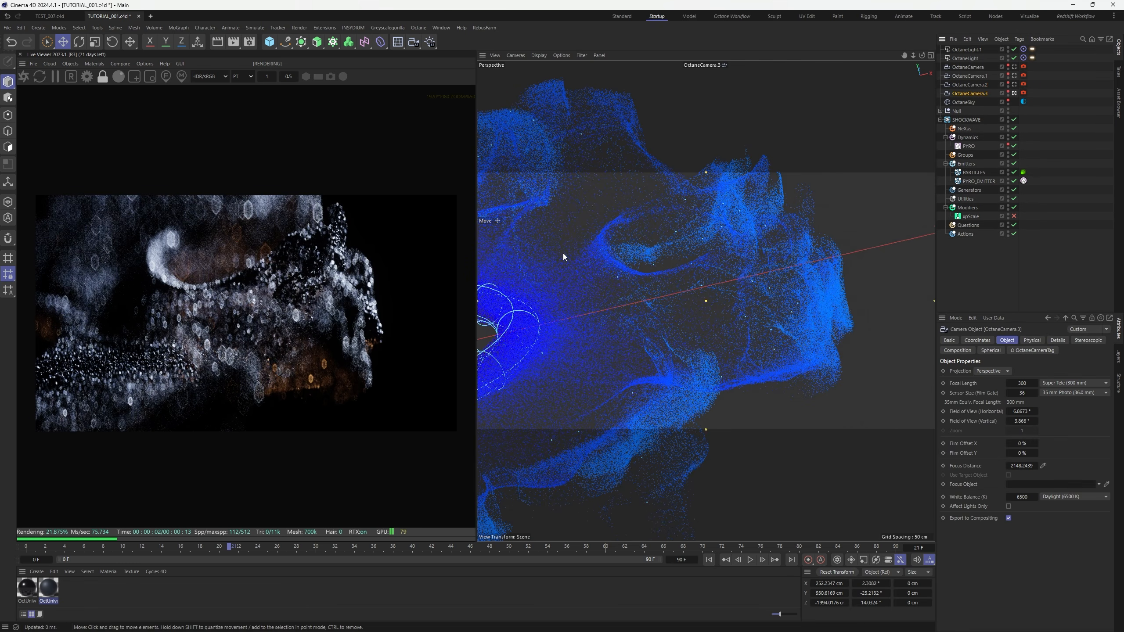
alt+middle_drag(647, 247, 935, 245)
alt+middle_drag(509, 332, 726, 317)
alt+drag(724, 316, 708, 343)
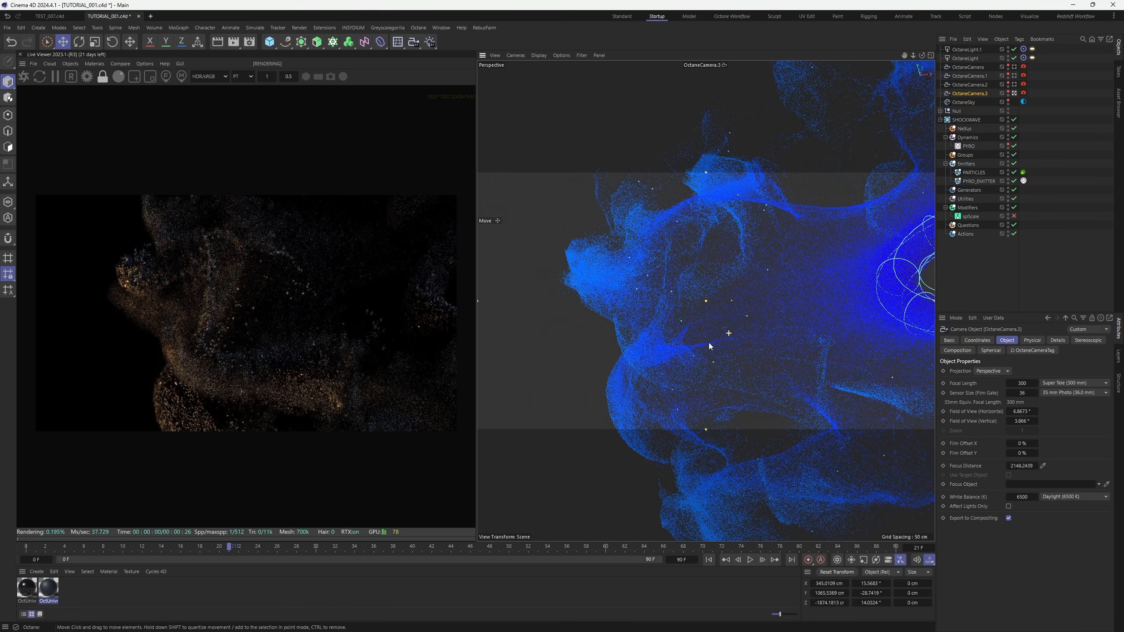
alt+middle_drag(713, 313, 699, 318)
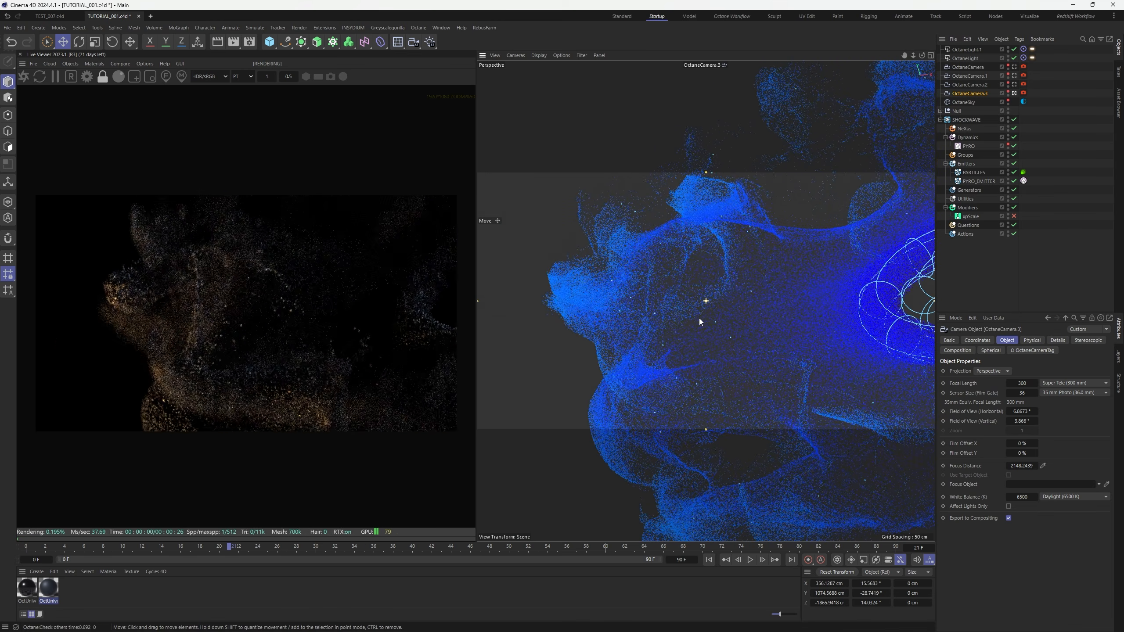
click(266, 332)
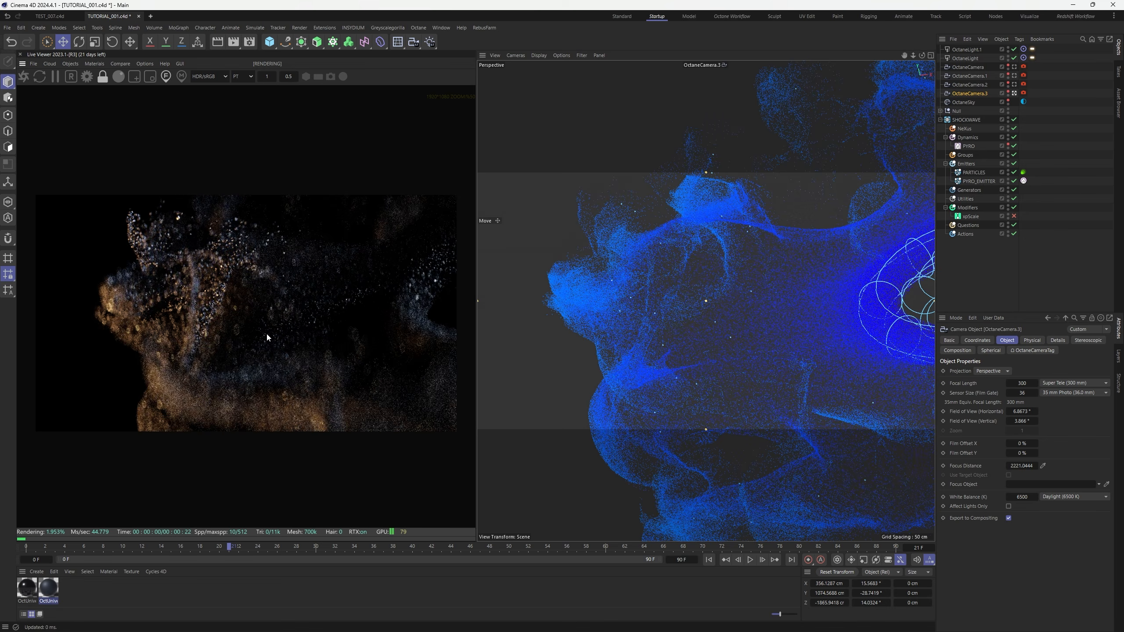
Refine OctaneCamera.3's angle, refocus at 2053.4573 cm, and duplicate it into OctaneCamera.4
alt+drag(730, 265, 718, 203)
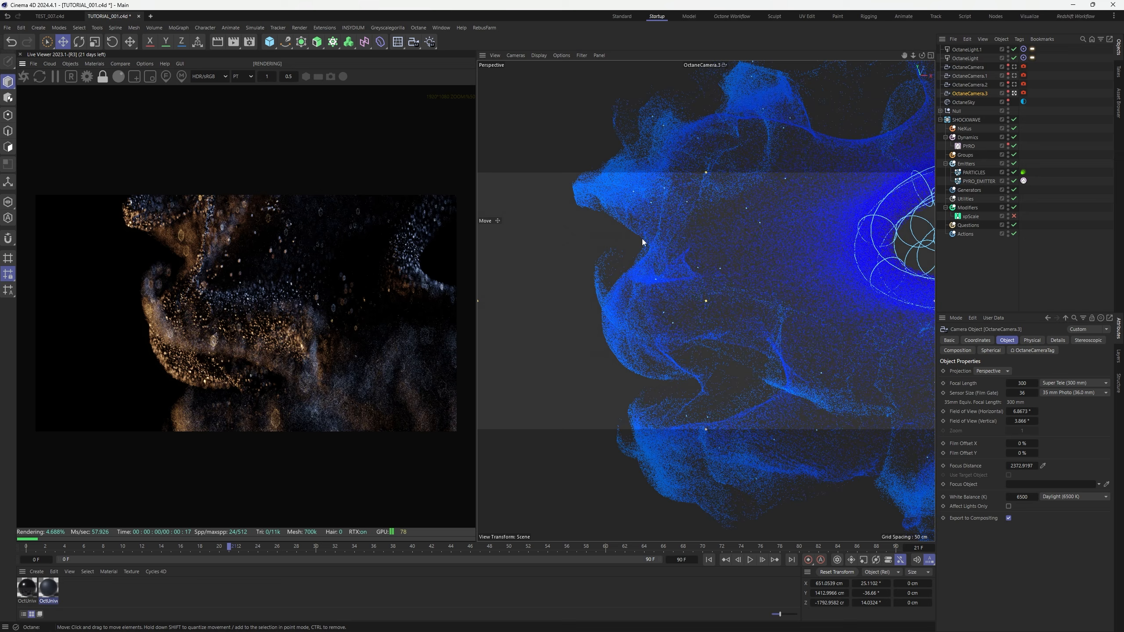
scroll(615, 271, up, 3)
mouse_move(652, 235)
alt+mouse_down()
mouse_move(690, 190)
mouse_move(660, 225)
mouse_move(663, 213)
mouse_move(657, 244)
alt+mouse_up()
alt+middle_drag(657, 244, 665, 282)
click(166, 76)
click(264, 328)
click(291, 345)
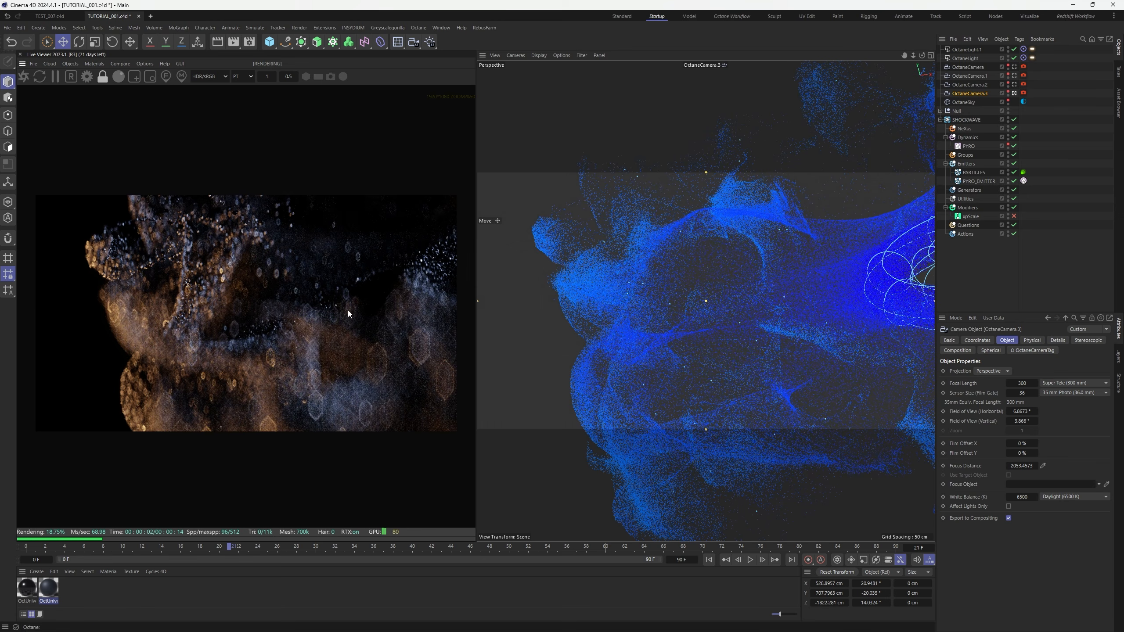
ctrl+drag(979, 94, 984, 98)
Look through OctaneCamera.4 and orbit down over the cloud's upper edge
click(1015, 102)
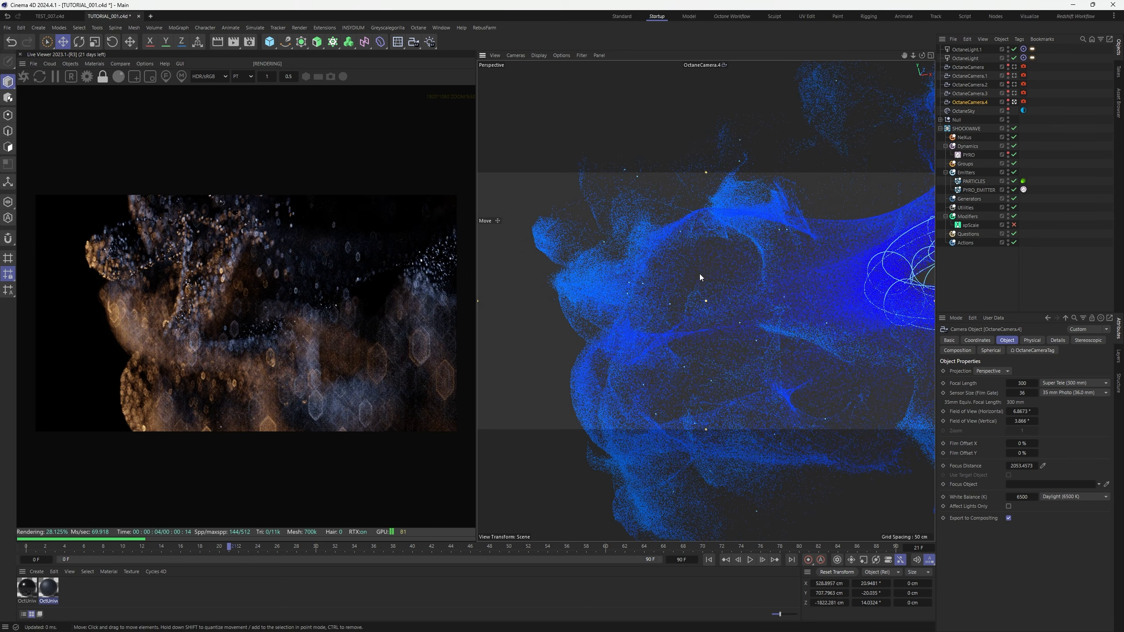
alt+drag(700, 274, 702, 349)
alt+middle_drag(712, 323, 698, 333)
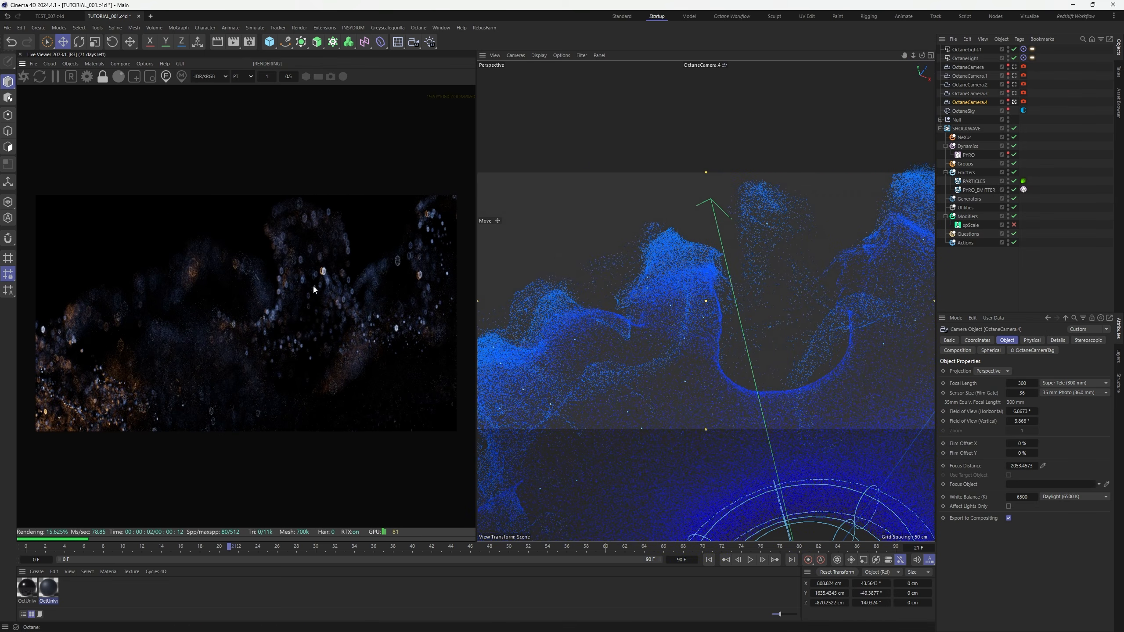
click(292, 286)
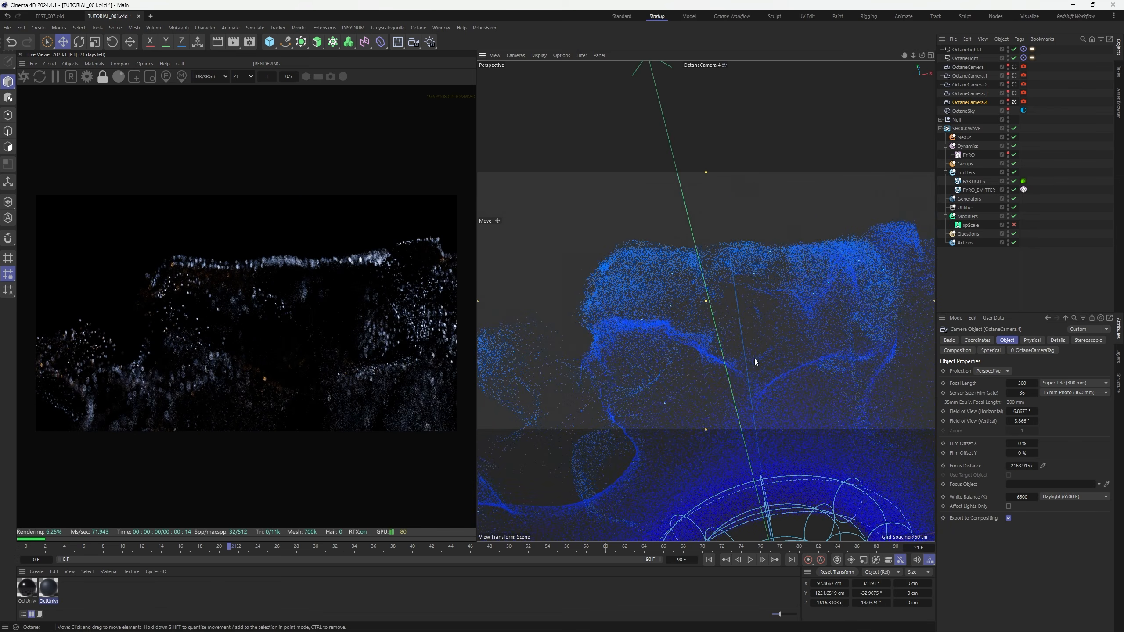
alt+drag(754, 363, 671, 374)
mouse_move(695, 372)
alt+middle_down()
mouse_move(685, 367)
mouse_move(688, 376)
alt+middle_up()
Pull the view back slightly and pick focus on the cloud's edge at about 3105 cm
click(163, 76)
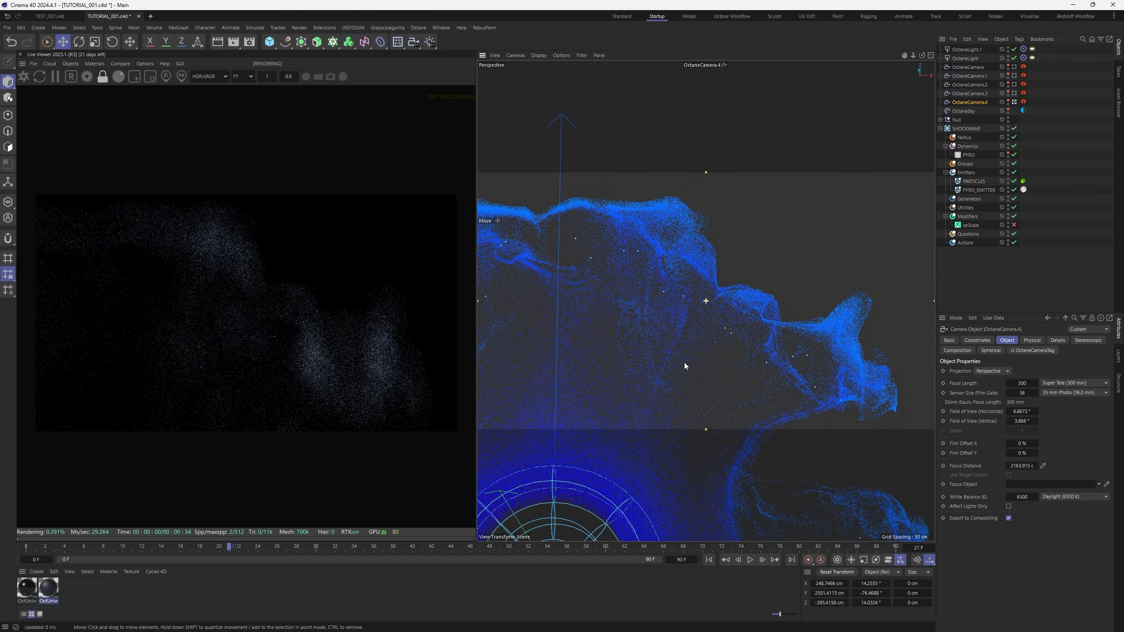
click(245, 301)
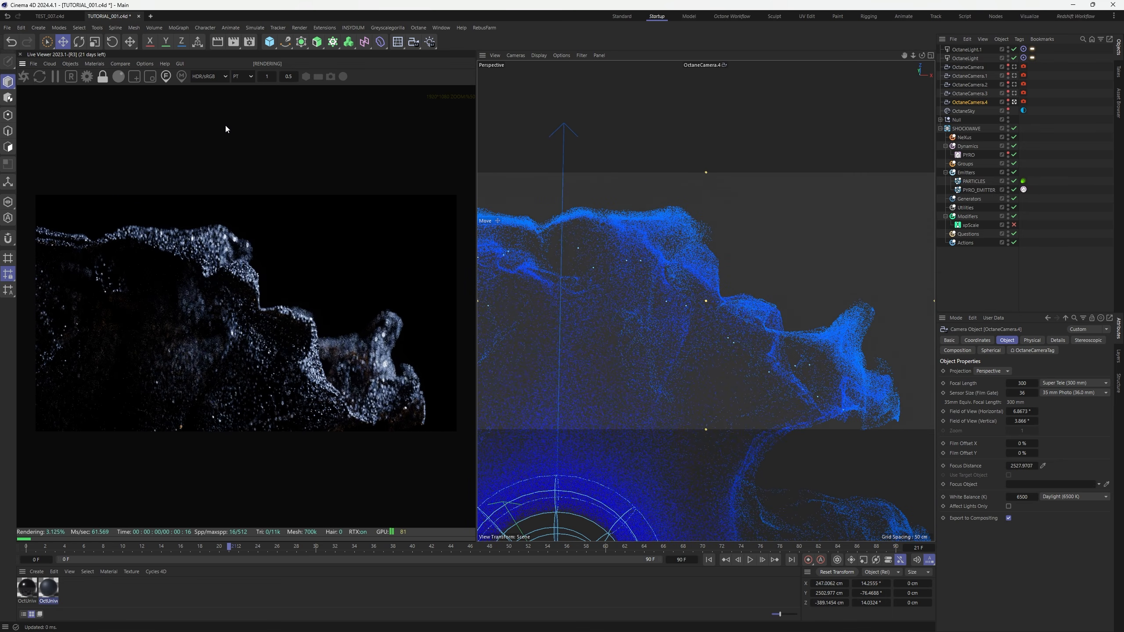
alt+right_drag(637, 318, 632, 371)
alt+middle_drag(507, 304, 527, 310)
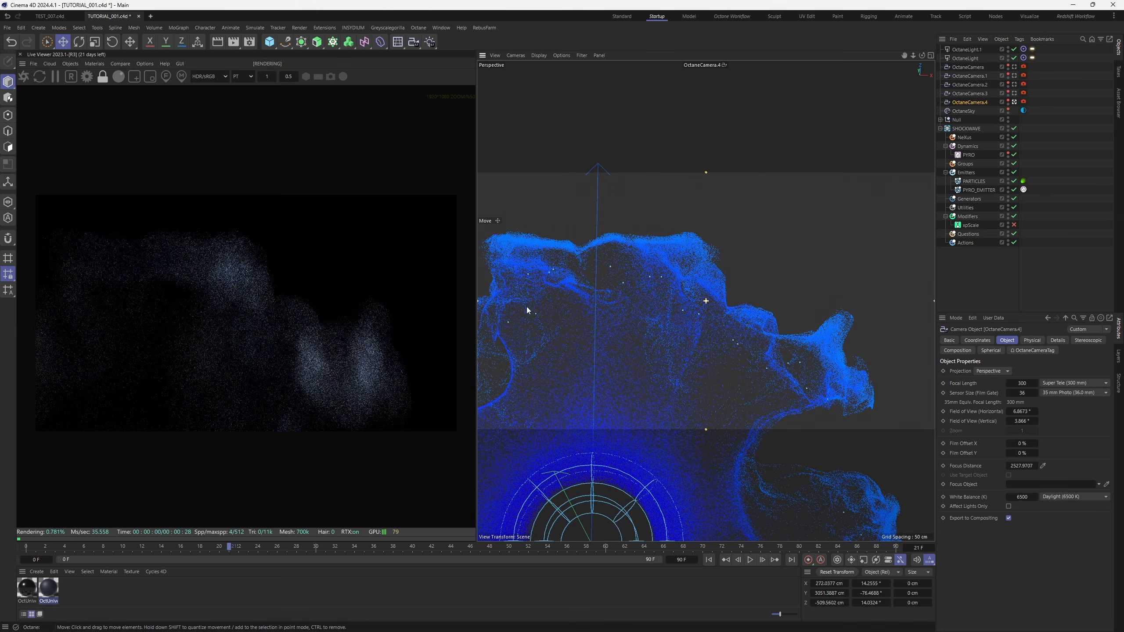
click(166, 77)
click(239, 261)
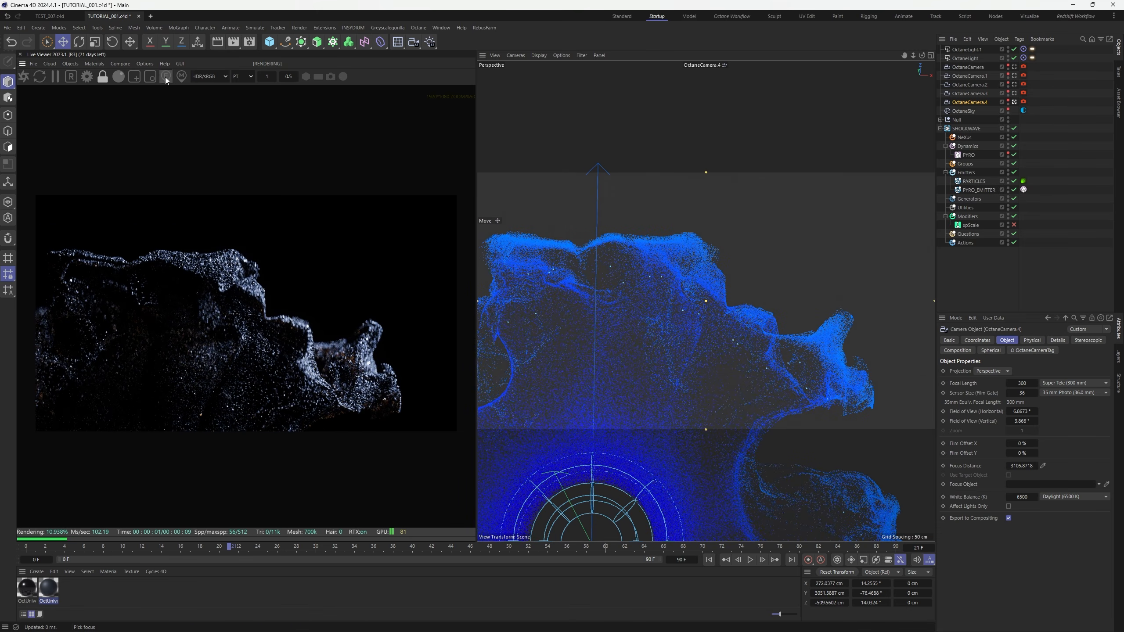
Set OctaneCamera.4's depth-of-field aperture to 75 cm and tilt the framing slightly
click(1024, 101)
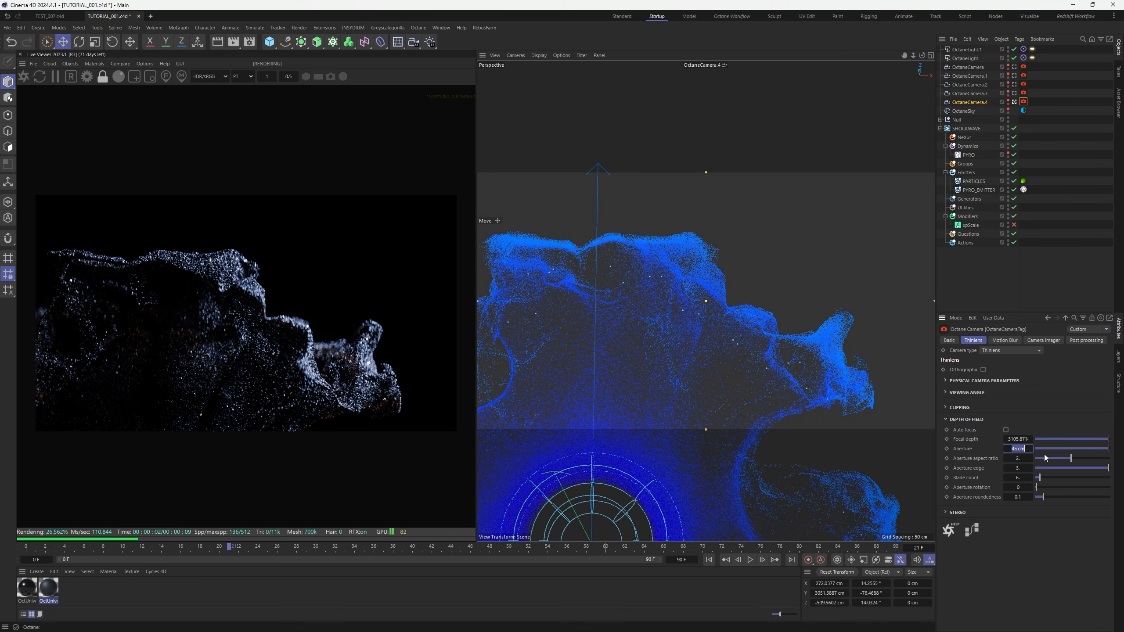
key(Return)
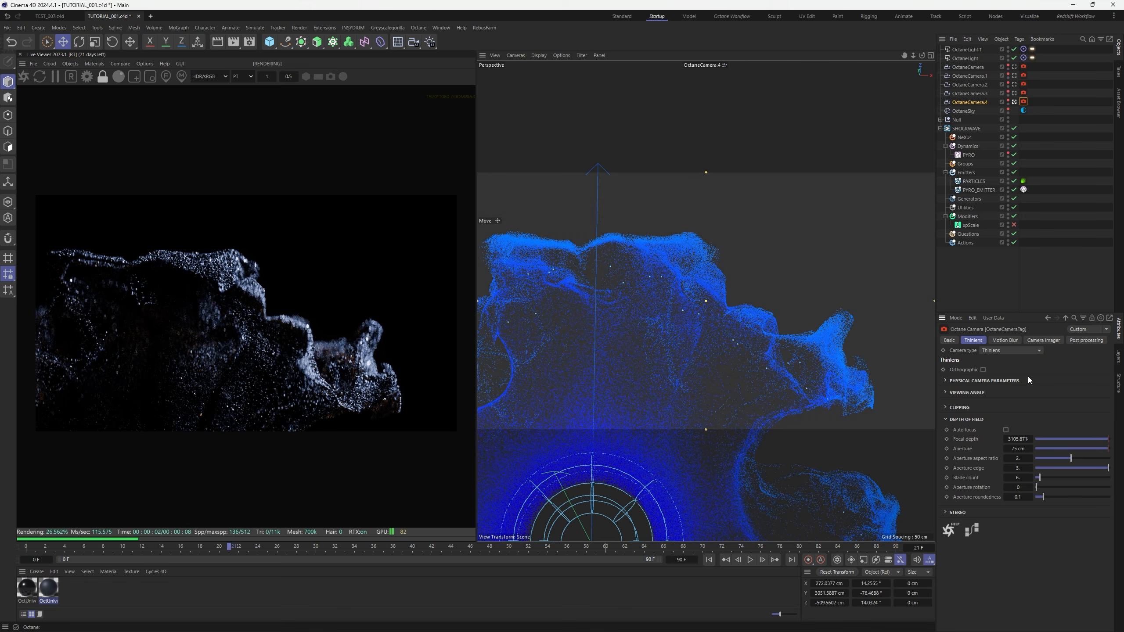
mouse_move(689, 369)
alt+mouse_down()
mouse_move(714, 370)
mouse_move(705, 376)
alt+mouse_up()
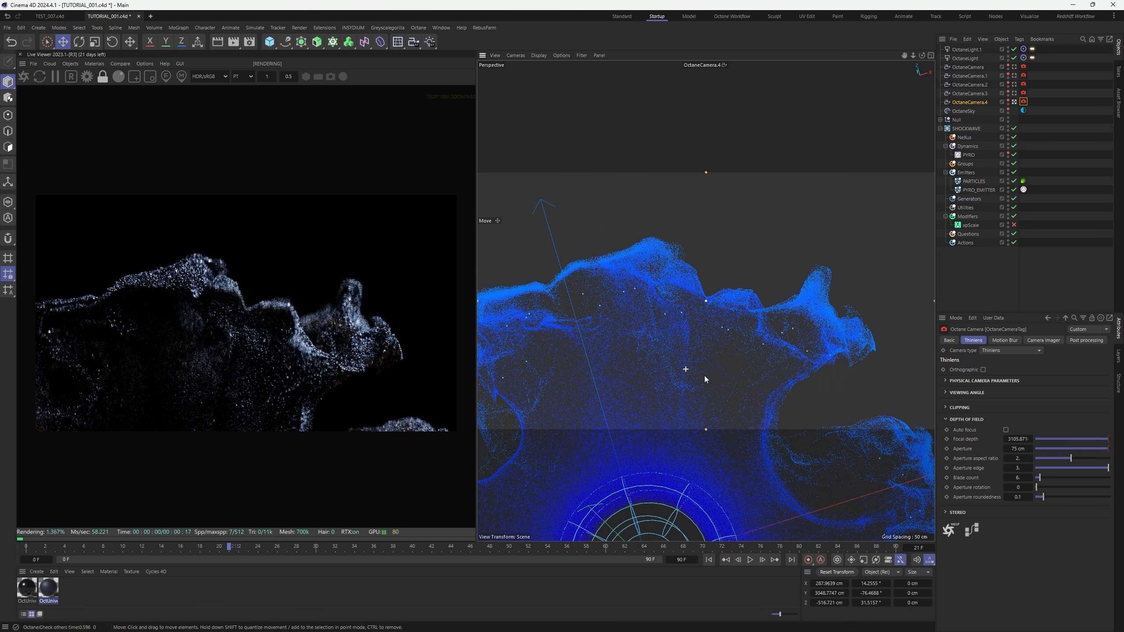
alt+middle_drag(725, 369, 740, 369)
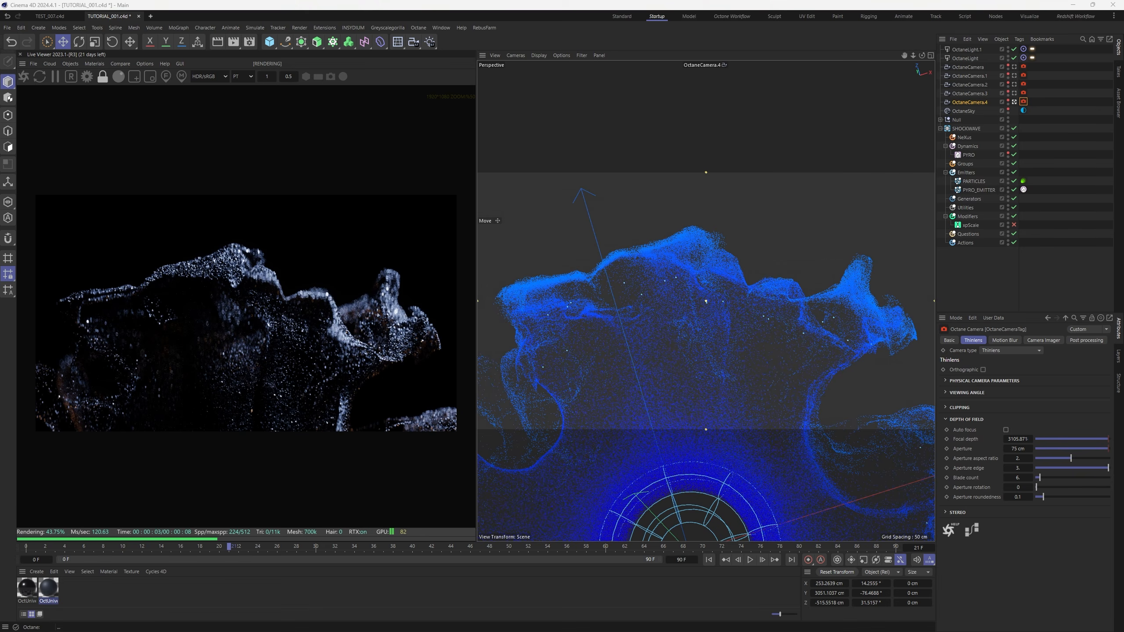
Group cubes Cube.18 through Cube.15 under a new Null with Alt+G
click(941, 120)
click(964, 130)
scroll(968, 186, down, 4)
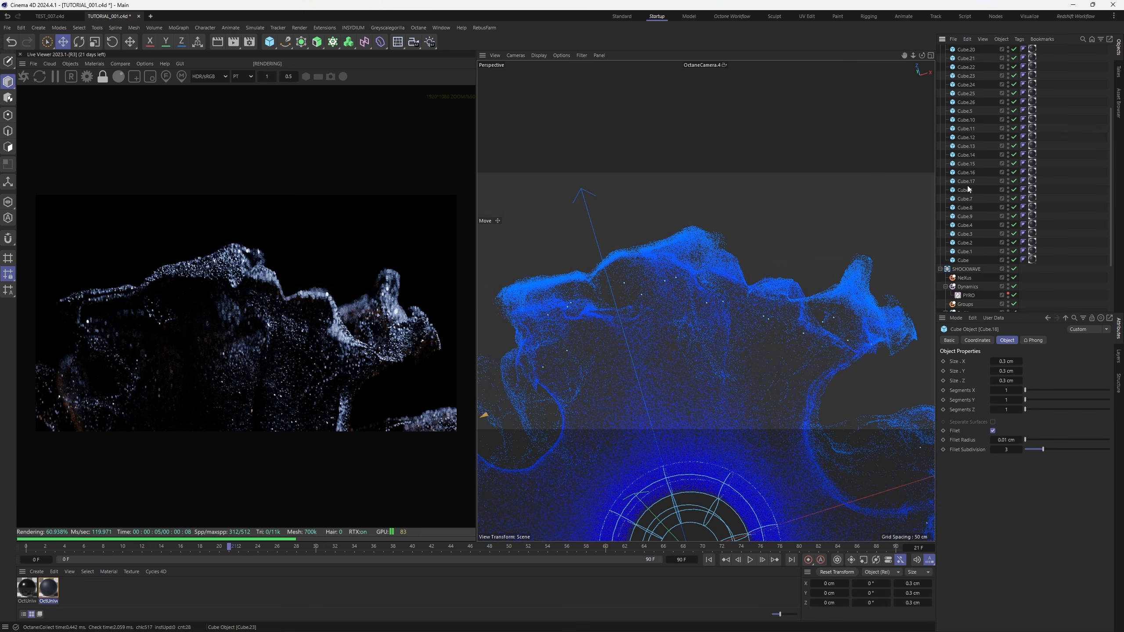
scroll(968, 190, down, 2)
shift+click(964, 208)
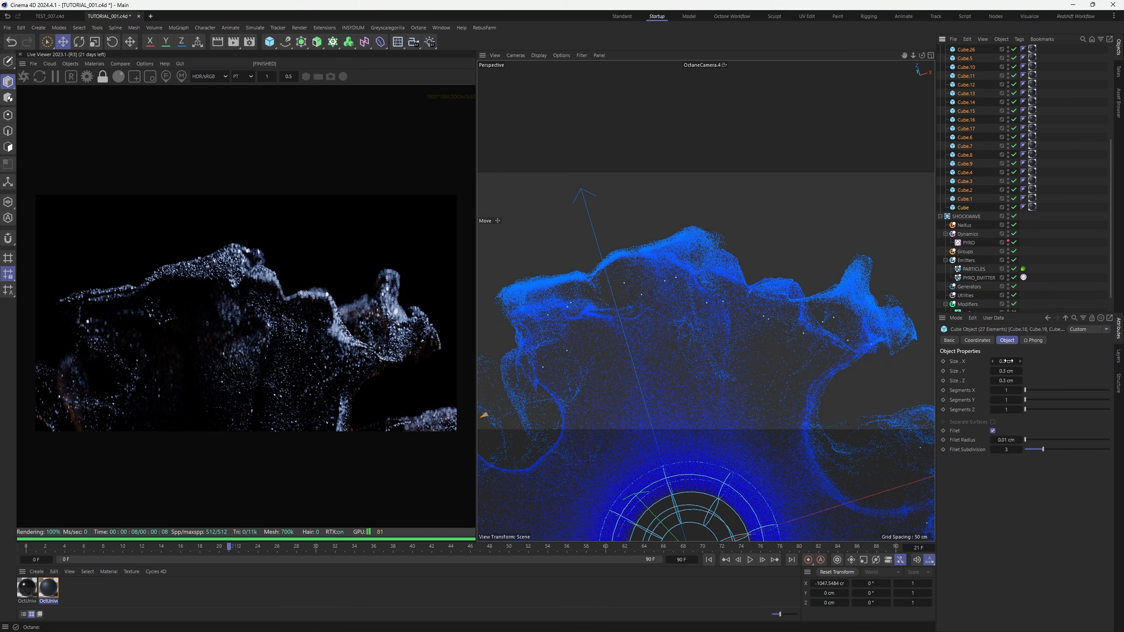
scroll(987, 211, up, 4)
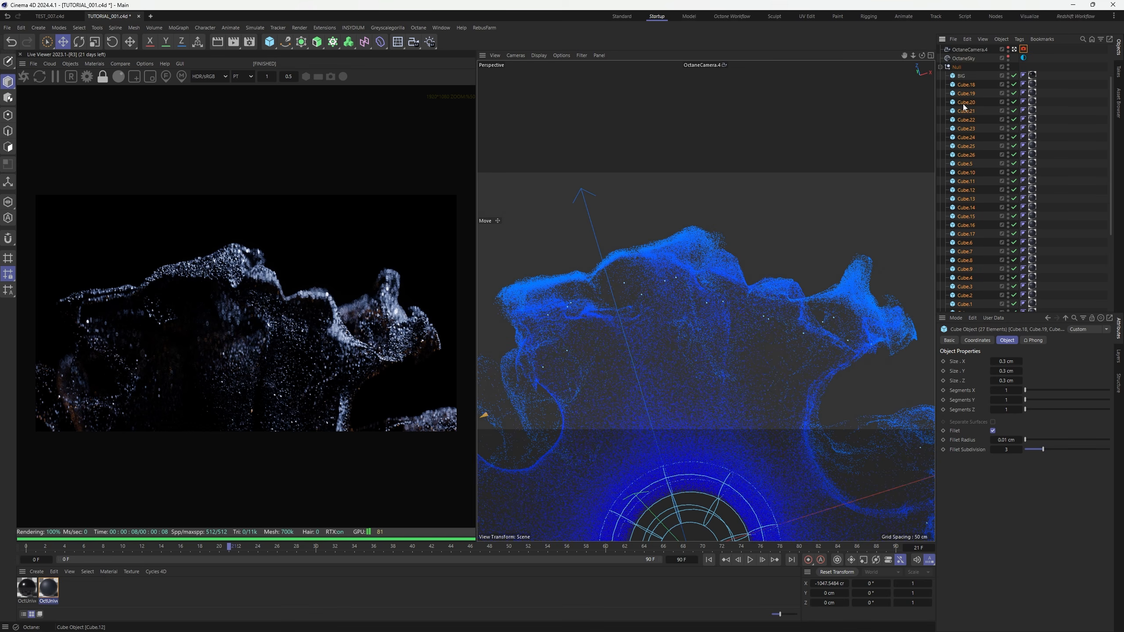
key(ctrl+z)
shift+click(969, 215)
key(alt+g)
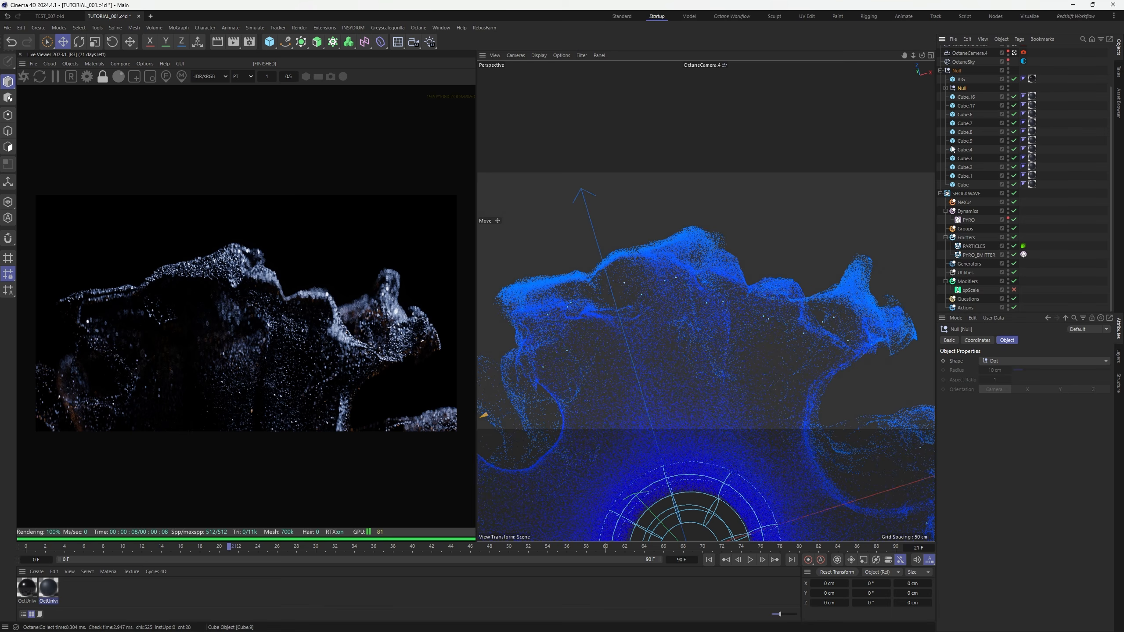
Select the 16 grouped cubes and set their height to 0.15 cm
click(945, 88)
click(971, 97)
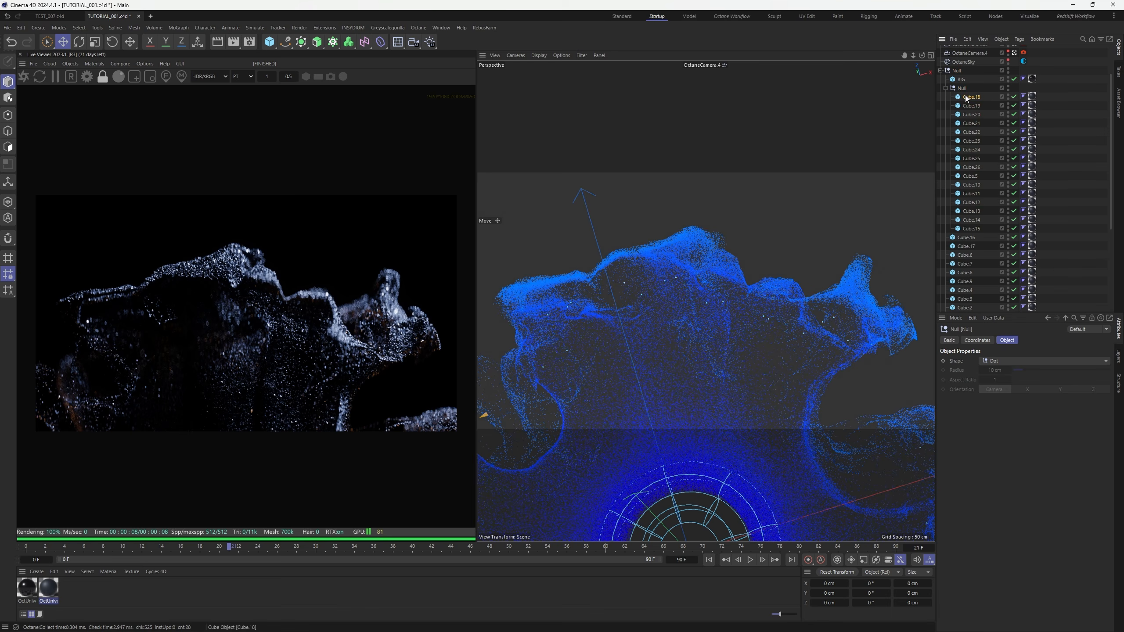
shift+click(969, 229)
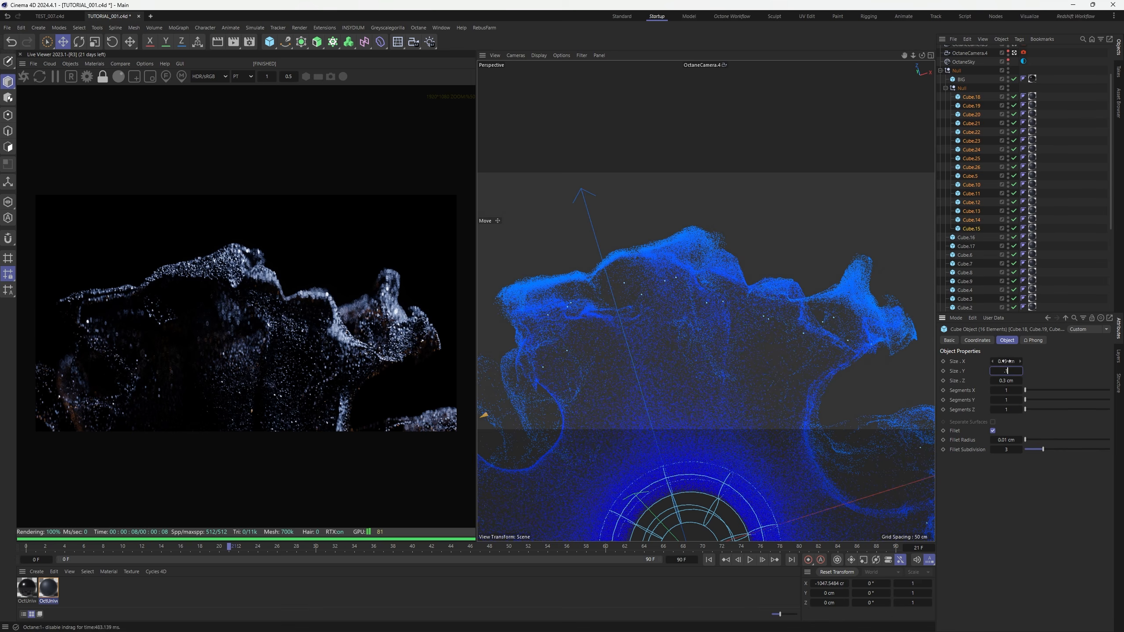
key(Tab)
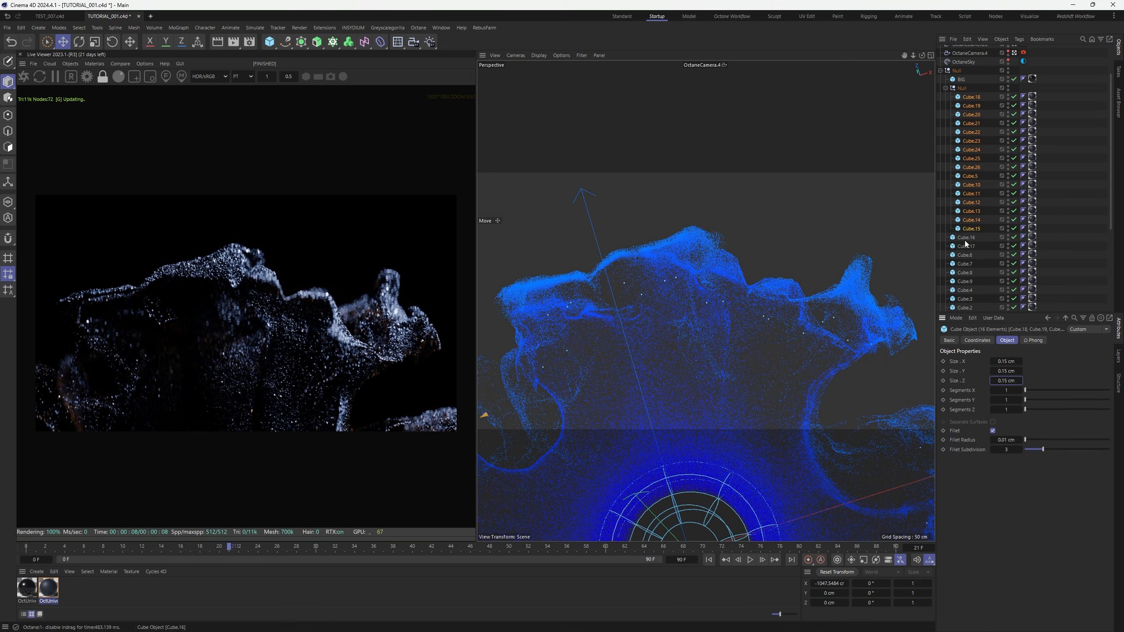
Select the remaining cubes from Cube.16 to Cube and set their size to 0.05 cm
click(965, 239)
scroll(966, 241, down, 3)
shift+click(964, 272)
click(1014, 359)
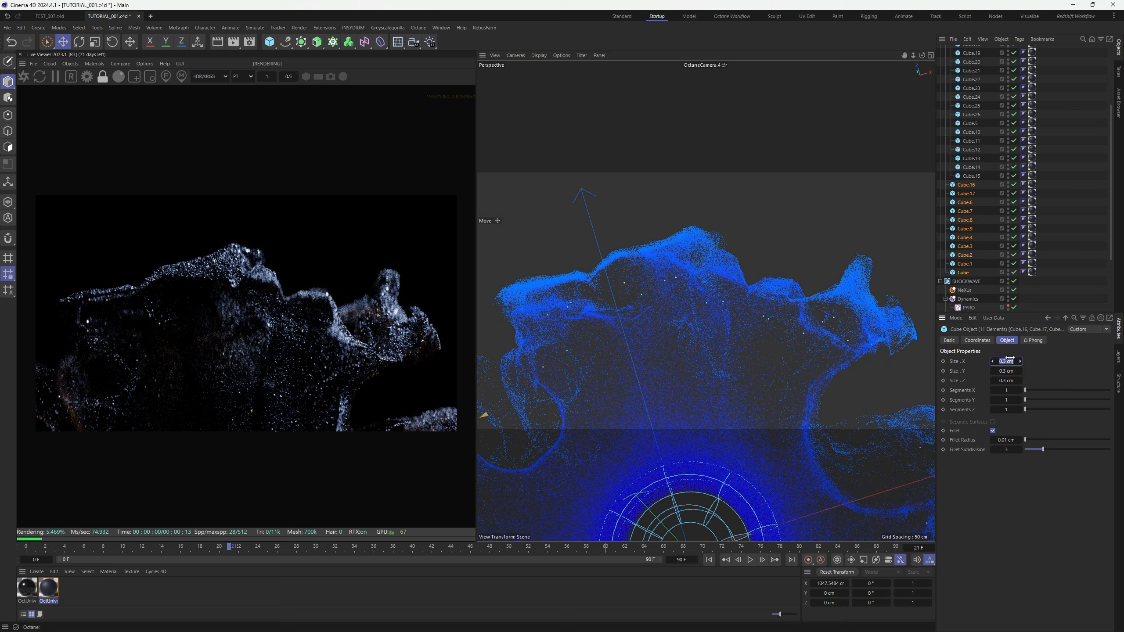
text(0.05)
key(Tab)
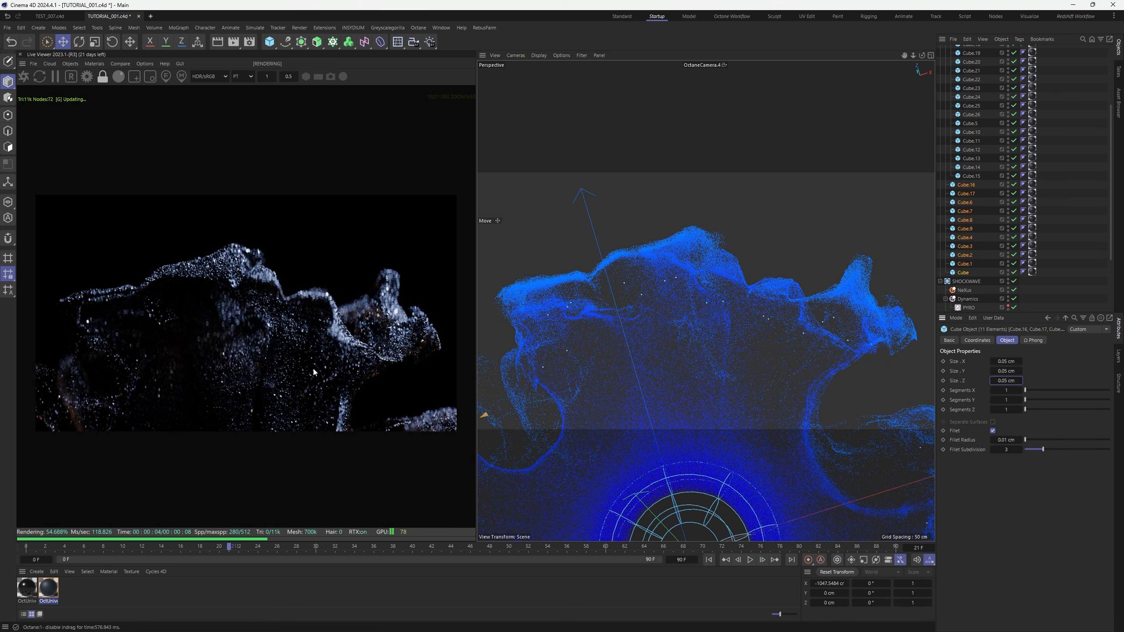
Review the cube settings and restart the Octane render with the finer particles
scroll(271, 343, up, 4)
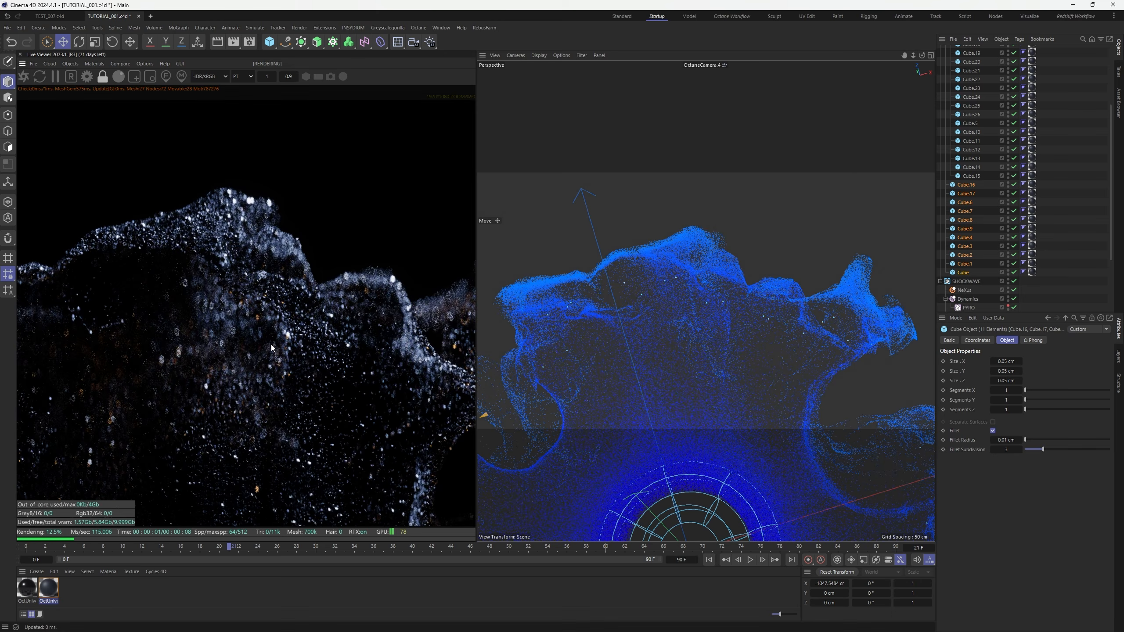
scroll(271, 348, down, 3)
scroll(272, 348, down, 1)
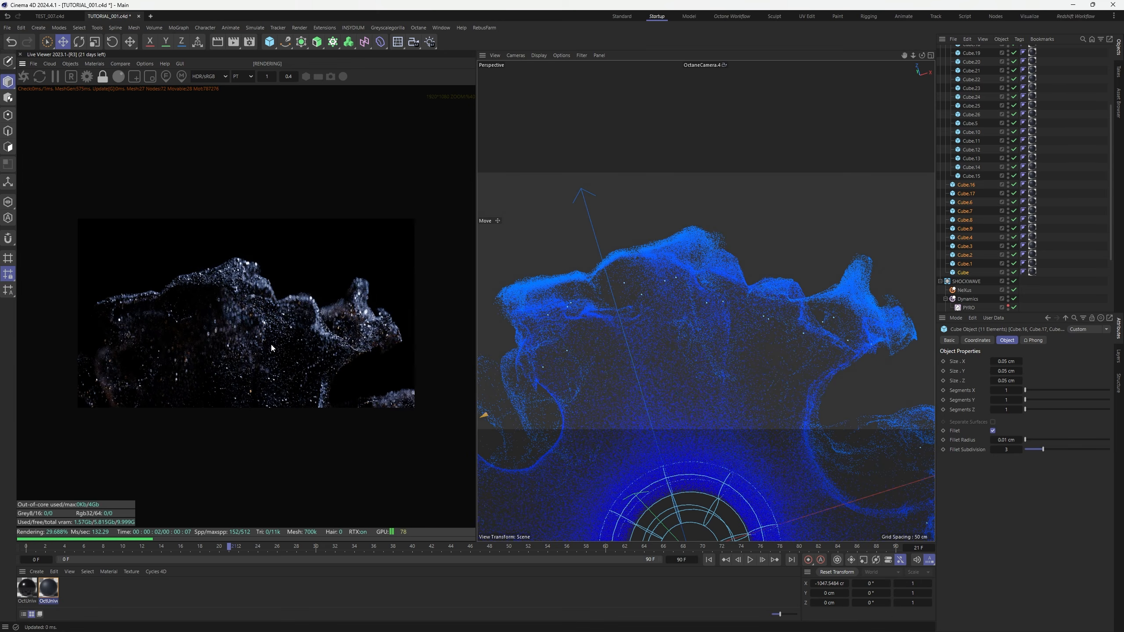
scroll(271, 348, up, 2)
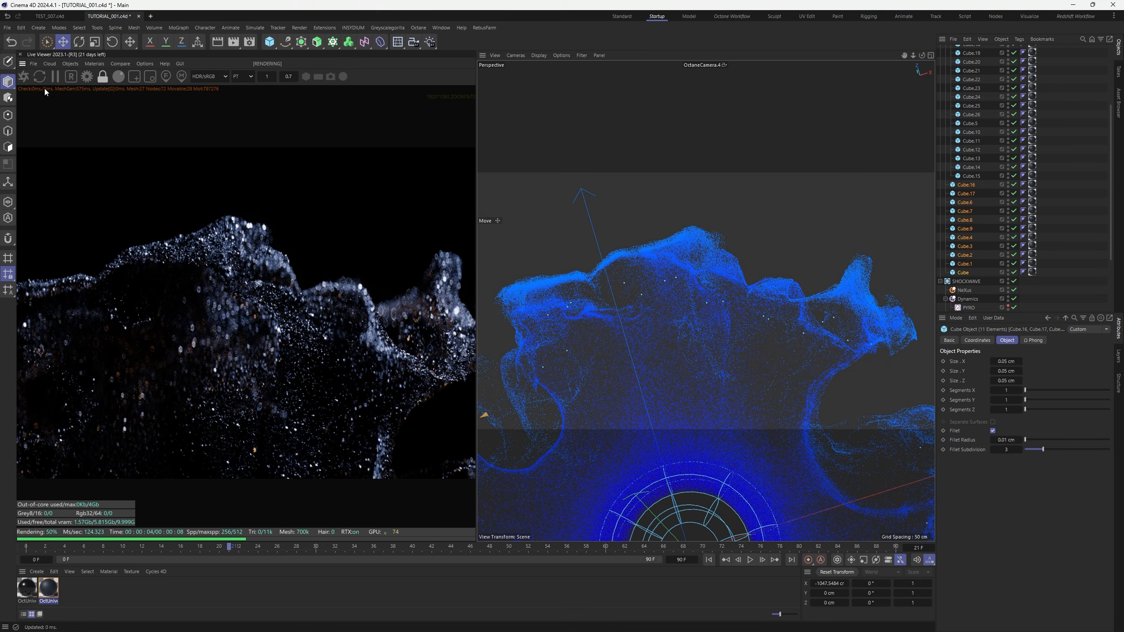
click(23, 76)
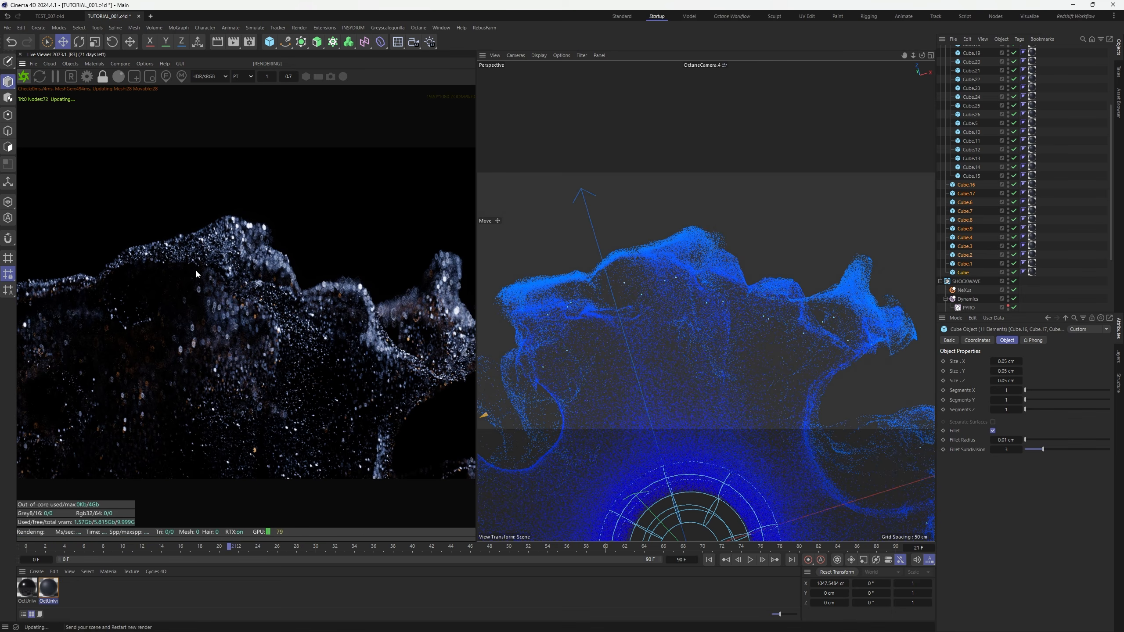
scroll(248, 343, down, 2)
scroll(248, 343, up, 1)
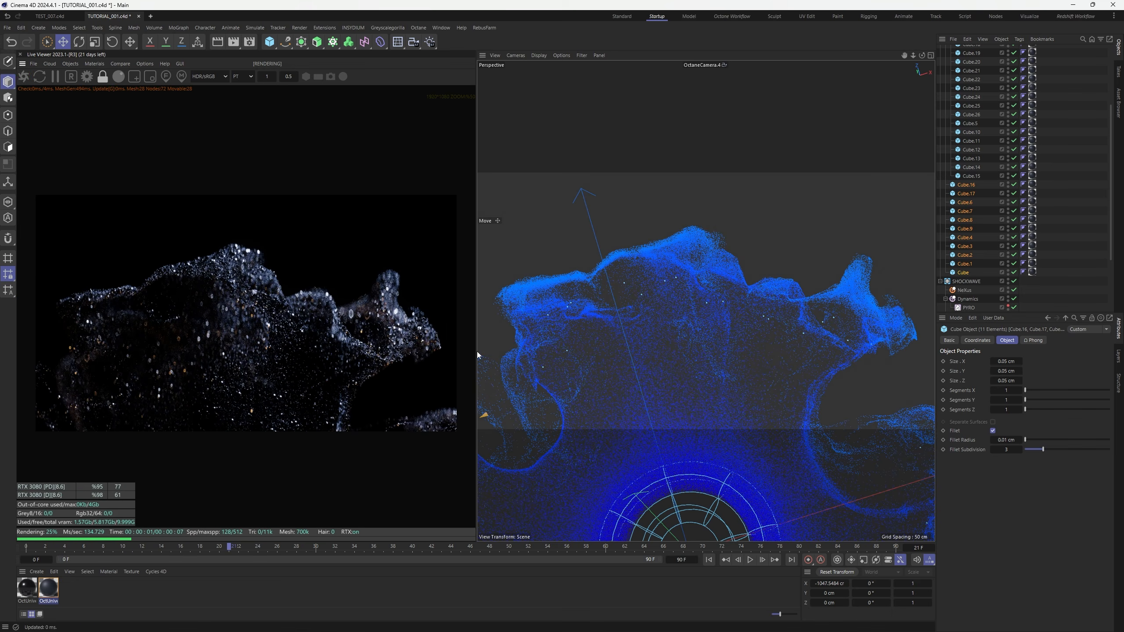
Deselect and collapse the cube group, then preview the shot from OctaneCamera.3, .2 and .1
click(1088, 144)
scroll(1063, 168, up, 4)
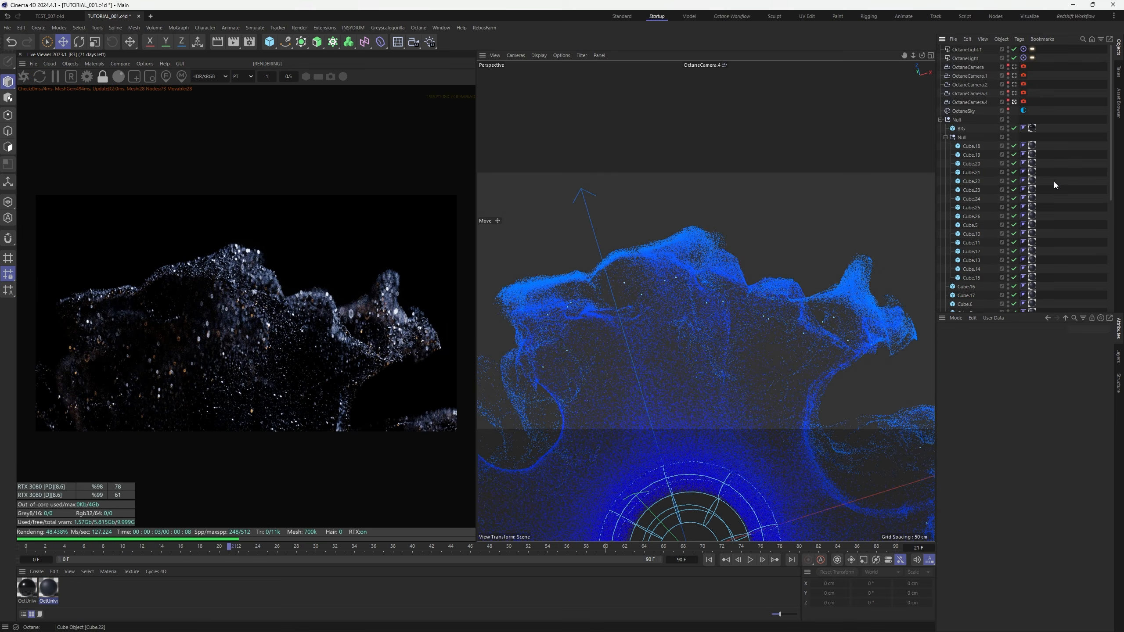
click(946, 137)
click(1015, 93)
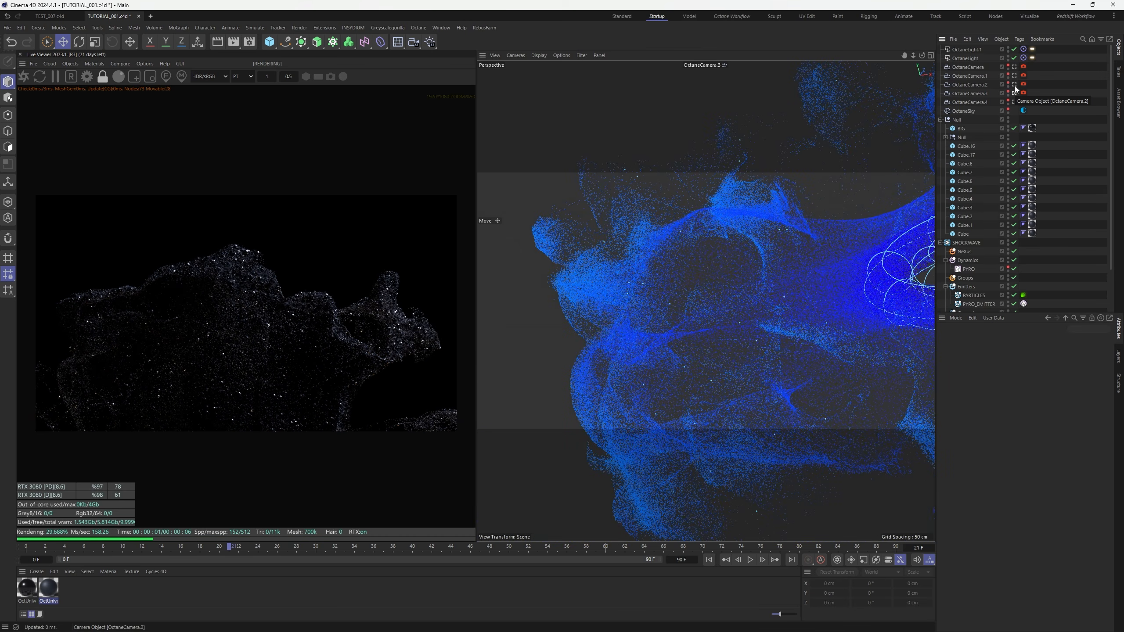
click(1015, 86)
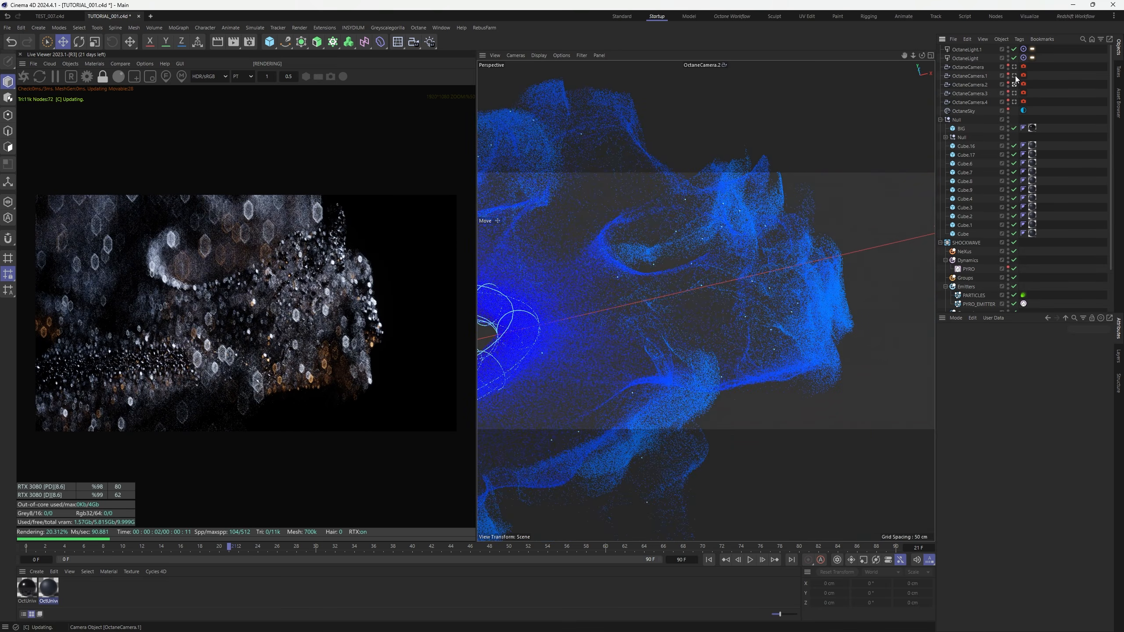
click(1015, 76)
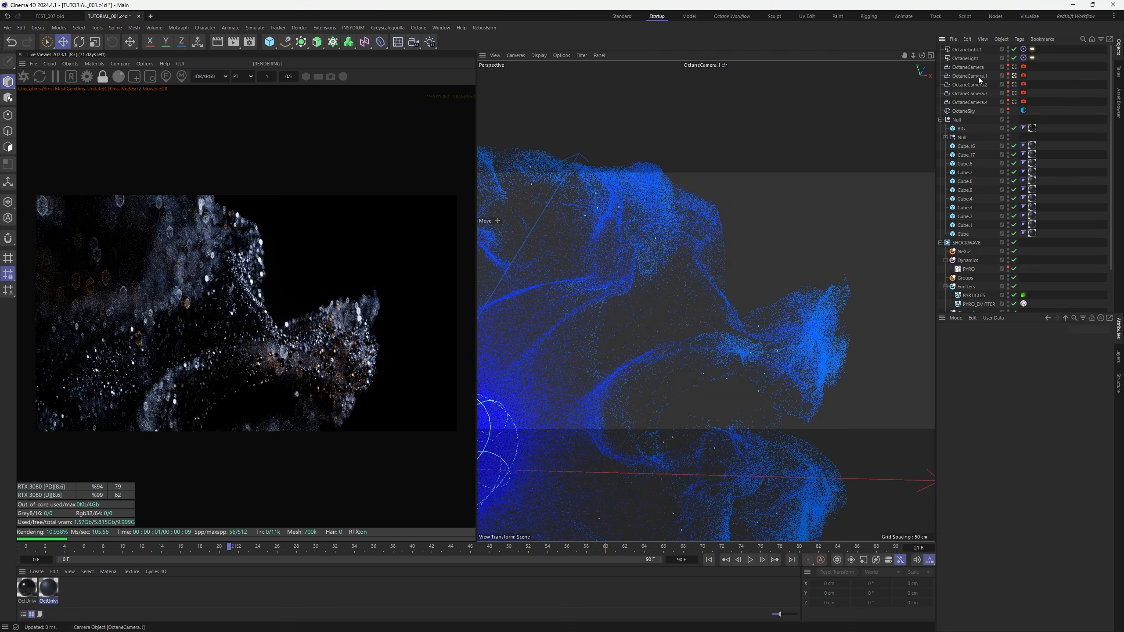
Duplicate OctaneCamera.1 into OctaneCamera.5 and reframe it on a tighter view of the cloud
ctrl+drag(979, 77, 991, 75)
click(1014, 76)
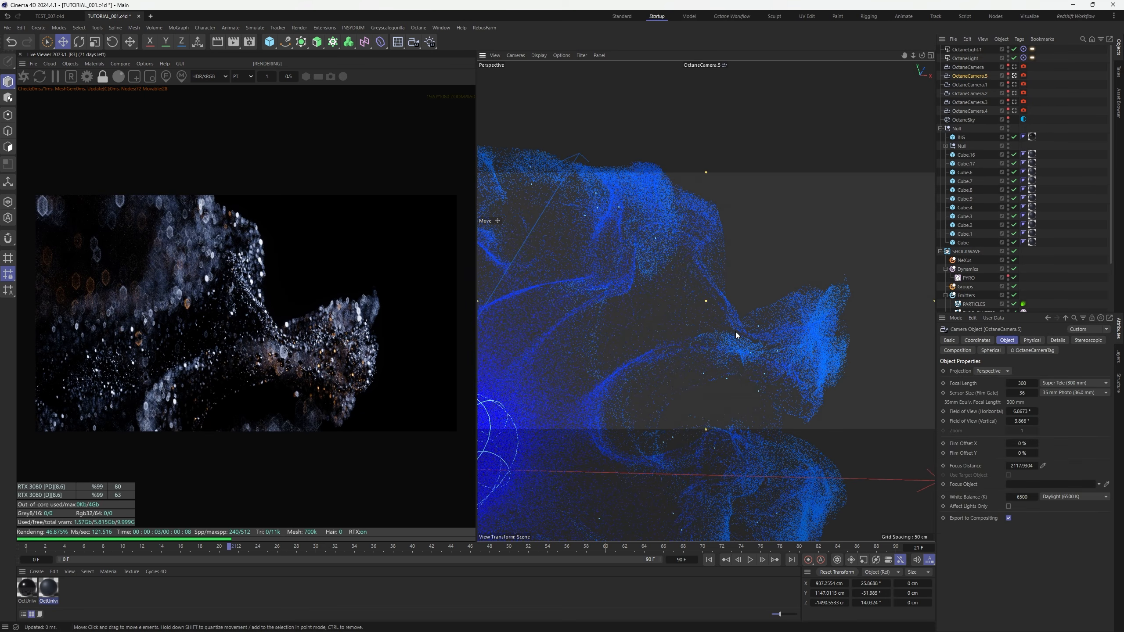
mouse_move(737, 335)
alt+mouse_down()
mouse_move(754, 319)
mouse_move(779, 327)
mouse_move(726, 355)
alt+mouse_up()
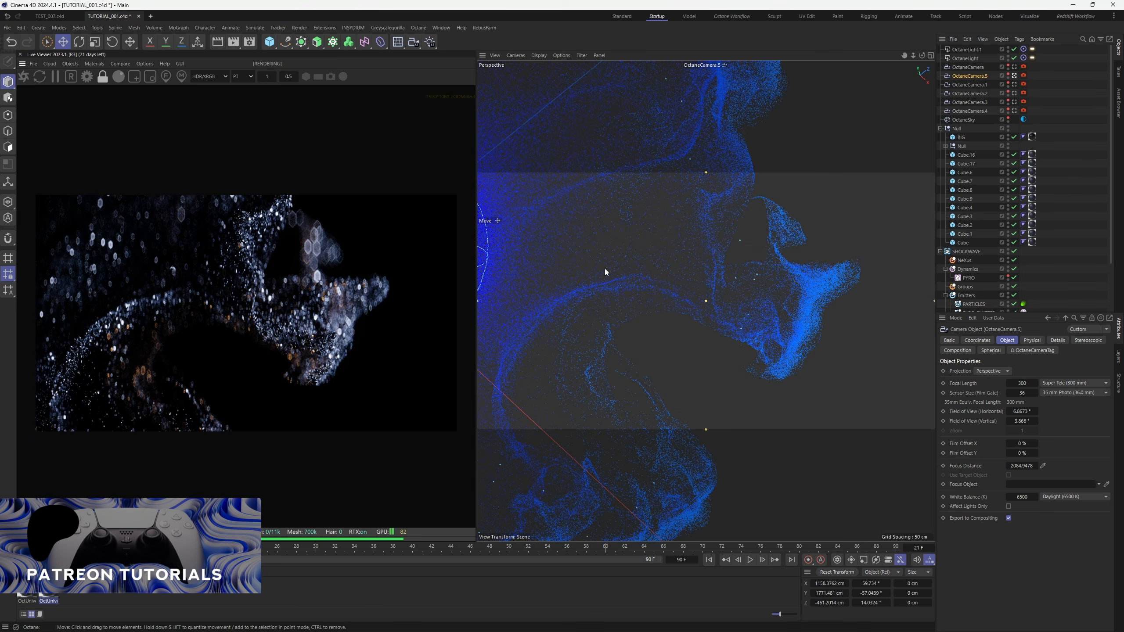
click(1076, 129)
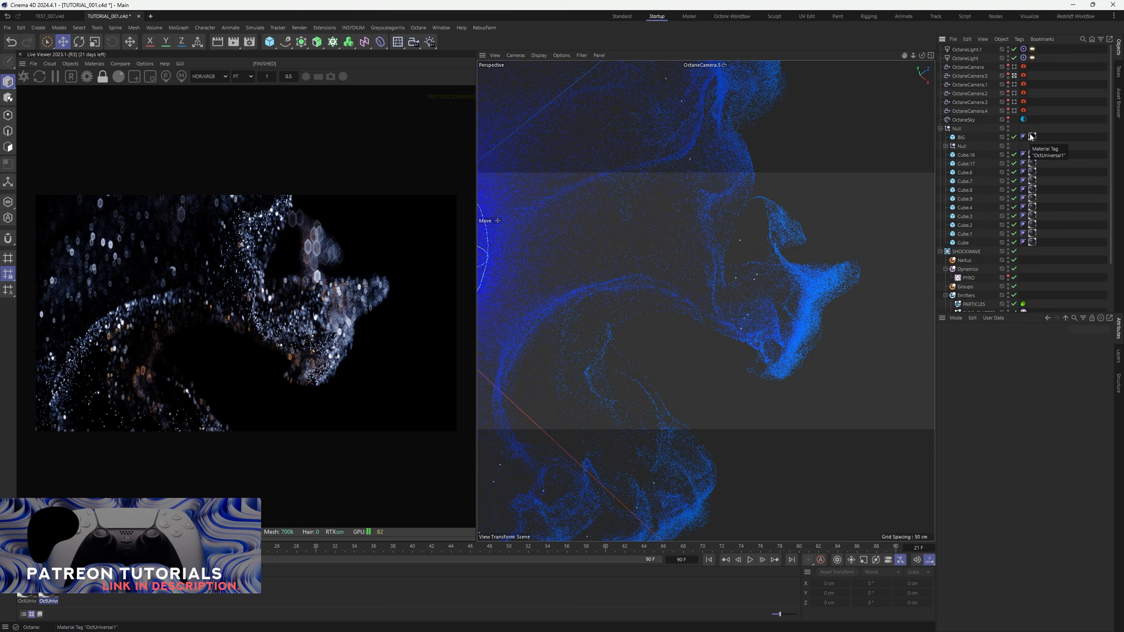
click(941, 129)
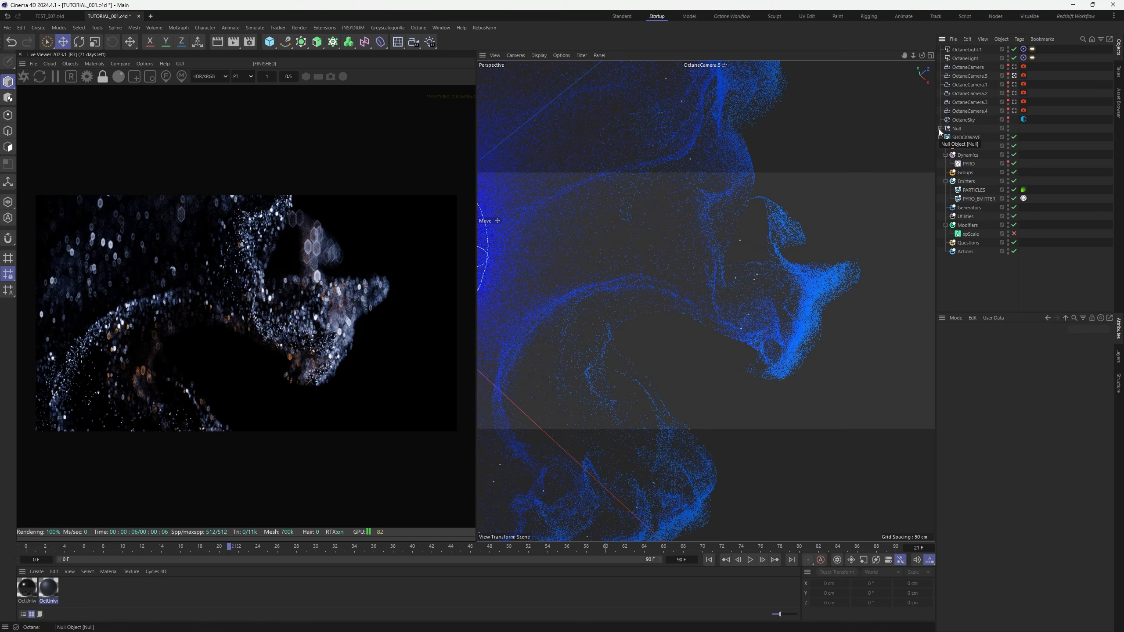
Through the main OctaneCamera, set its imager exposure to about 3.11 and gamma near 0.91
click(1015, 66)
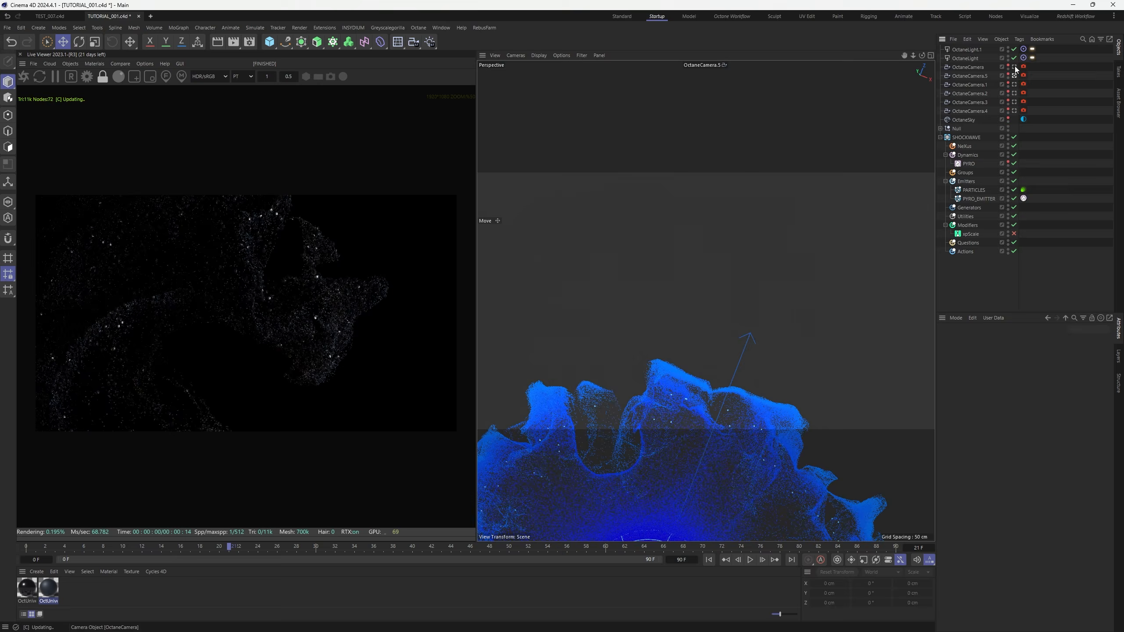
scroll(283, 308, up, 4)
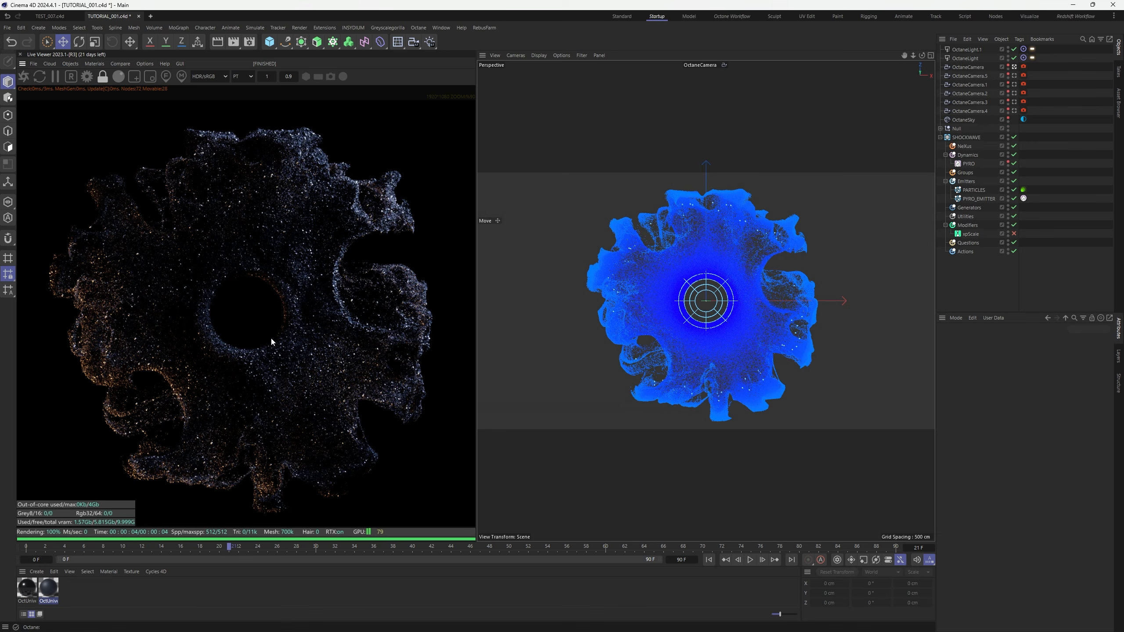
scroll(271, 341, up, 2)
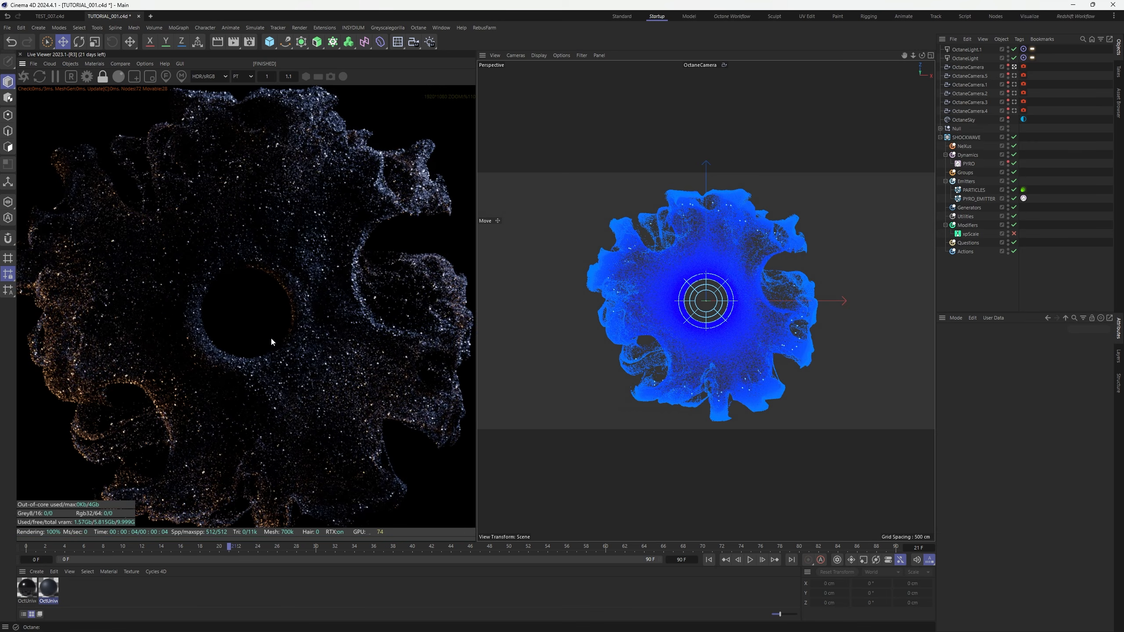
scroll(271, 341, down, 2)
click(1025, 67)
click(1042, 340)
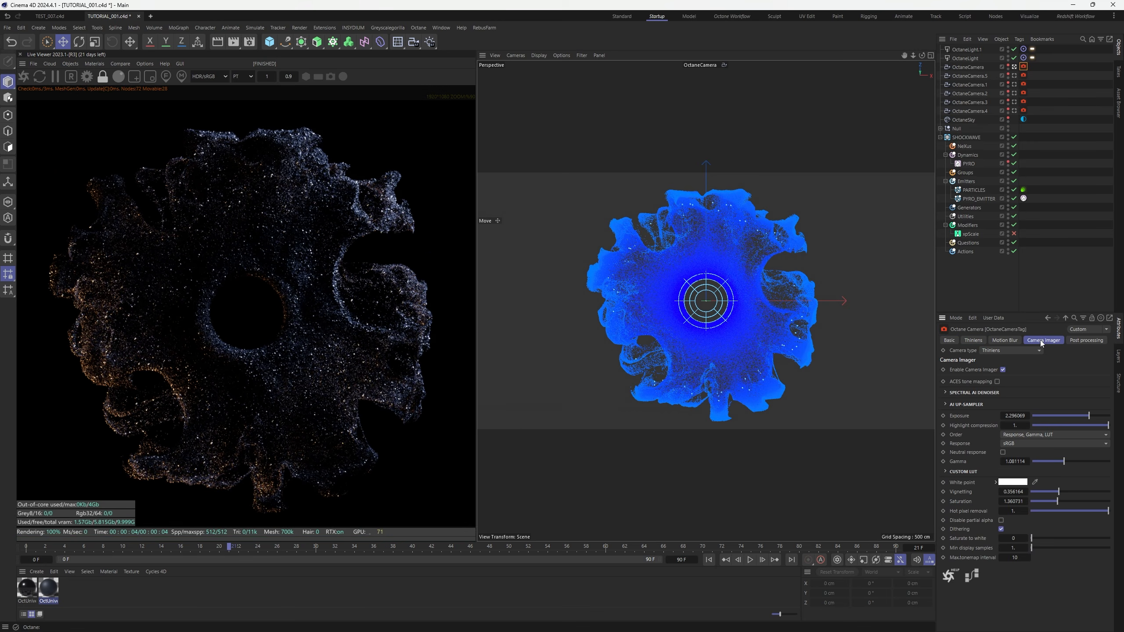
drag(1062, 467, 1063, 453)
drag(1089, 417, 1091, 421)
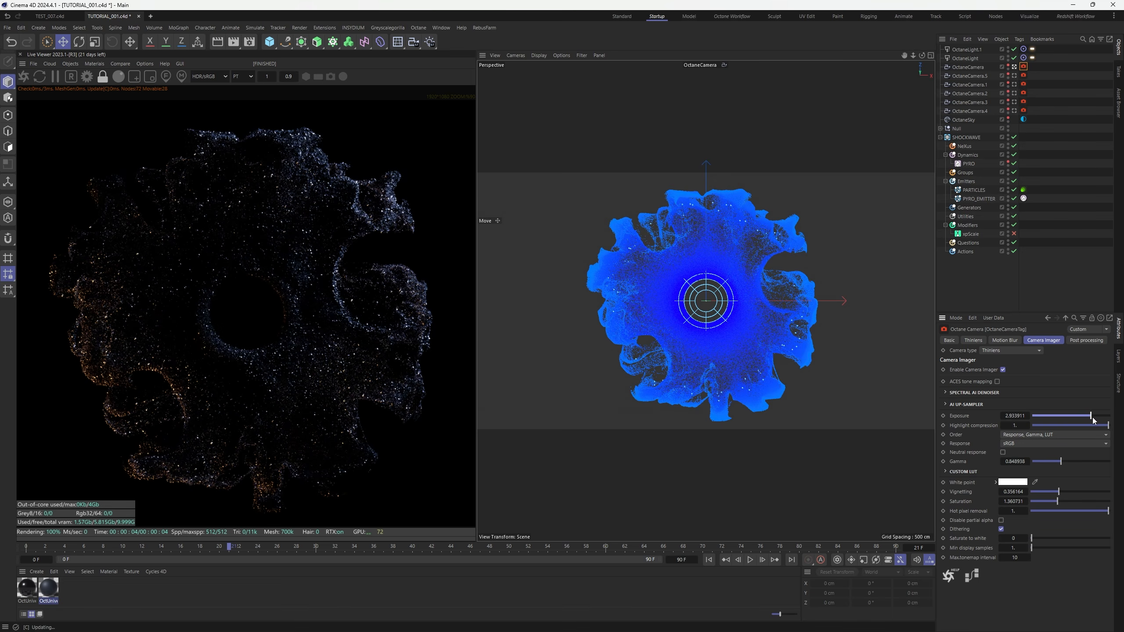
drag(1061, 463, 1065, 465)
click(1078, 296)
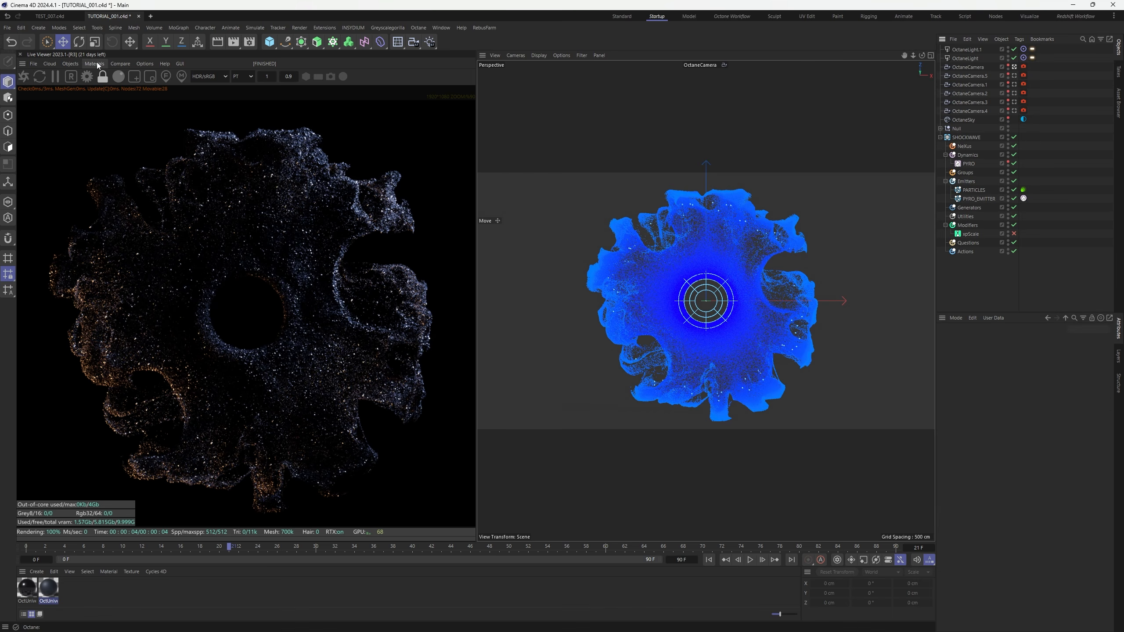
Open the Octane Node Editor from the Live Viewer's material menu and enlarge it
click(99, 65)
click(111, 84)
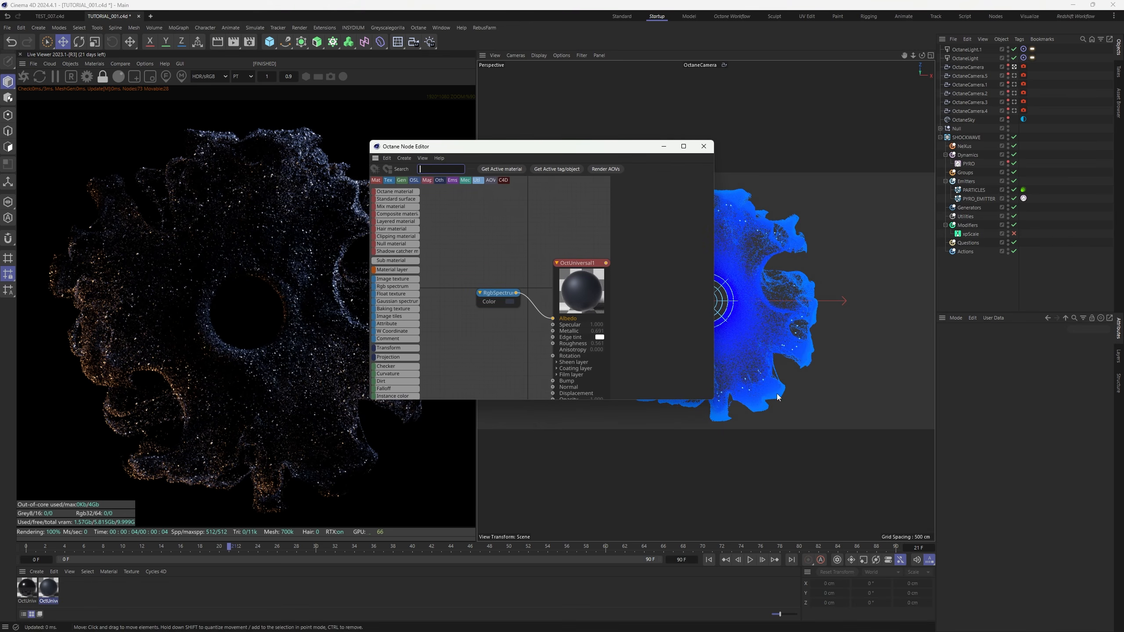
drag(714, 401, 852, 542)
drag(632, 148, 698, 133)
Add an Instance Color node sourced from PARTICLES and wire it into the material's Albedo
drag(472, 382, 562, 322)
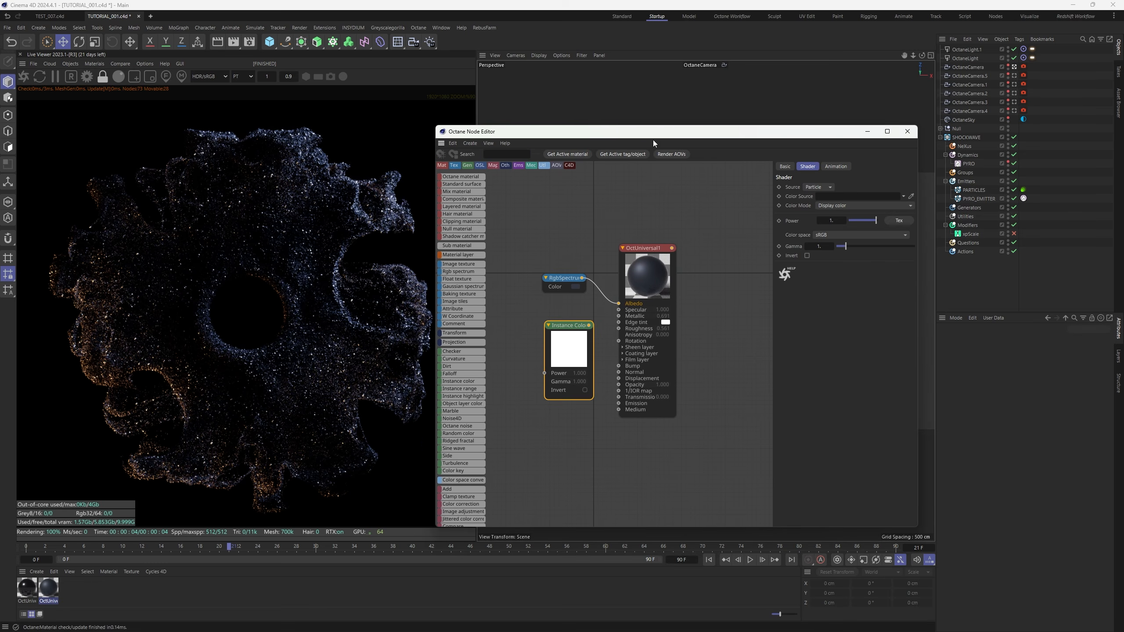
drag(654, 135, 564, 147)
click(974, 191)
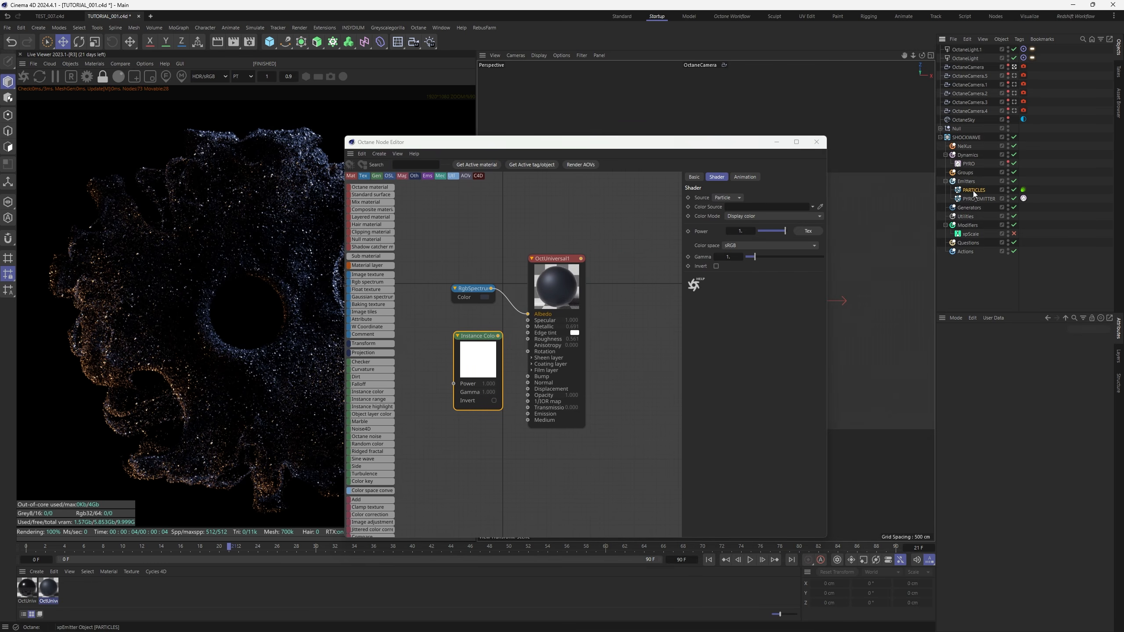
drag(498, 336, 430, 336)
drag(558, 144, 717, 136)
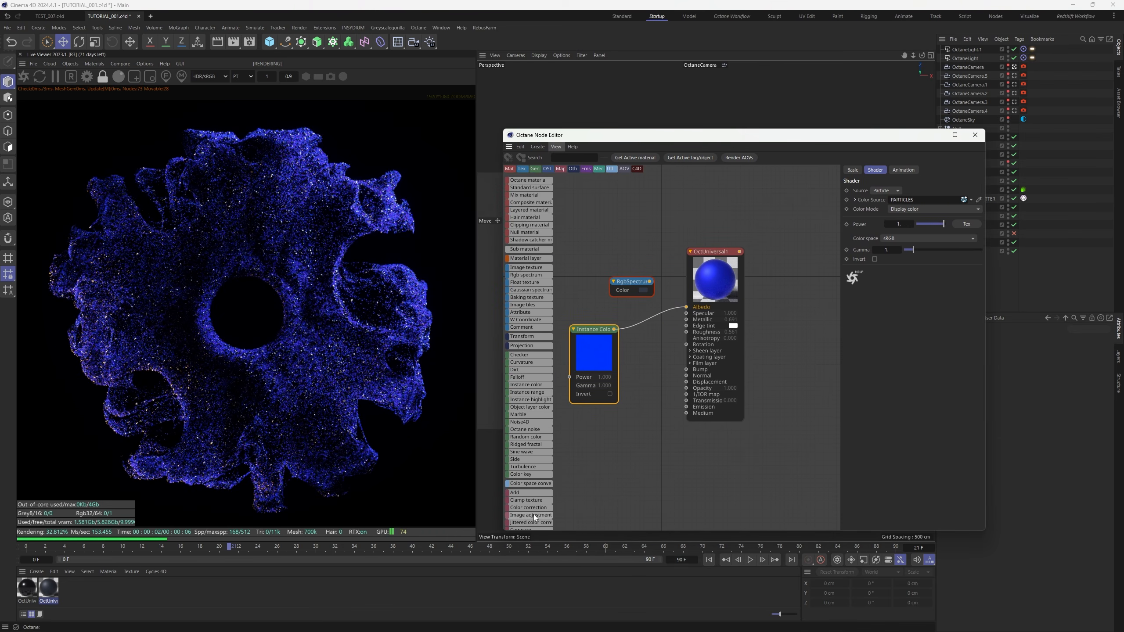
scroll(535, 517, down, 2)
Insert a Gradient between Instance Color and Albedo and colour its left knot blue
drag(642, 325, 643, 328)
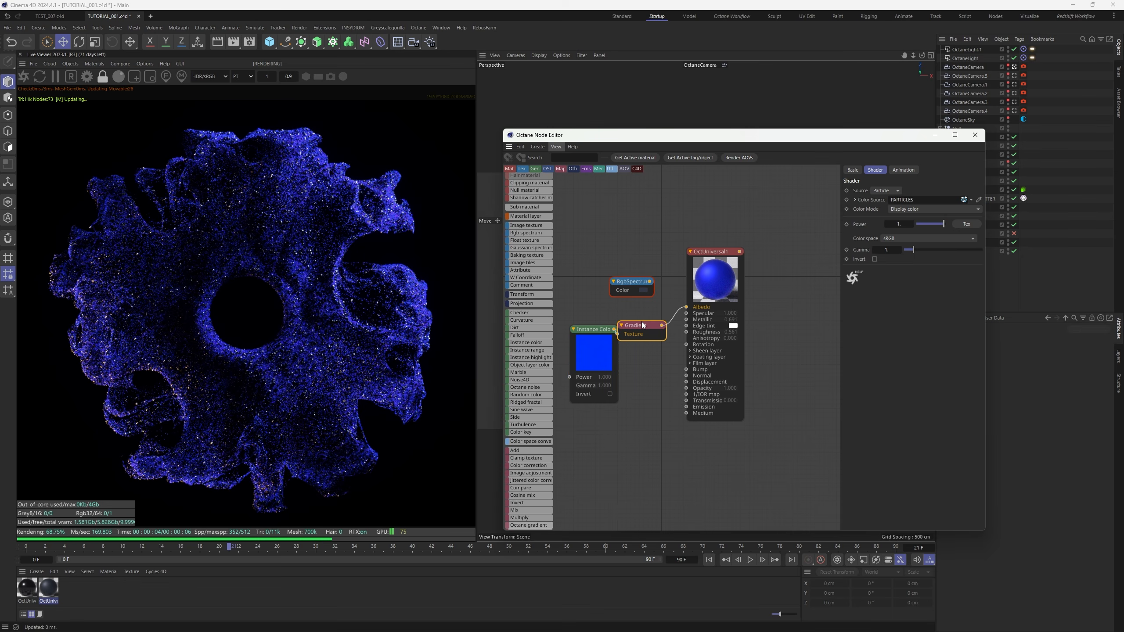
double_click(905, 298)
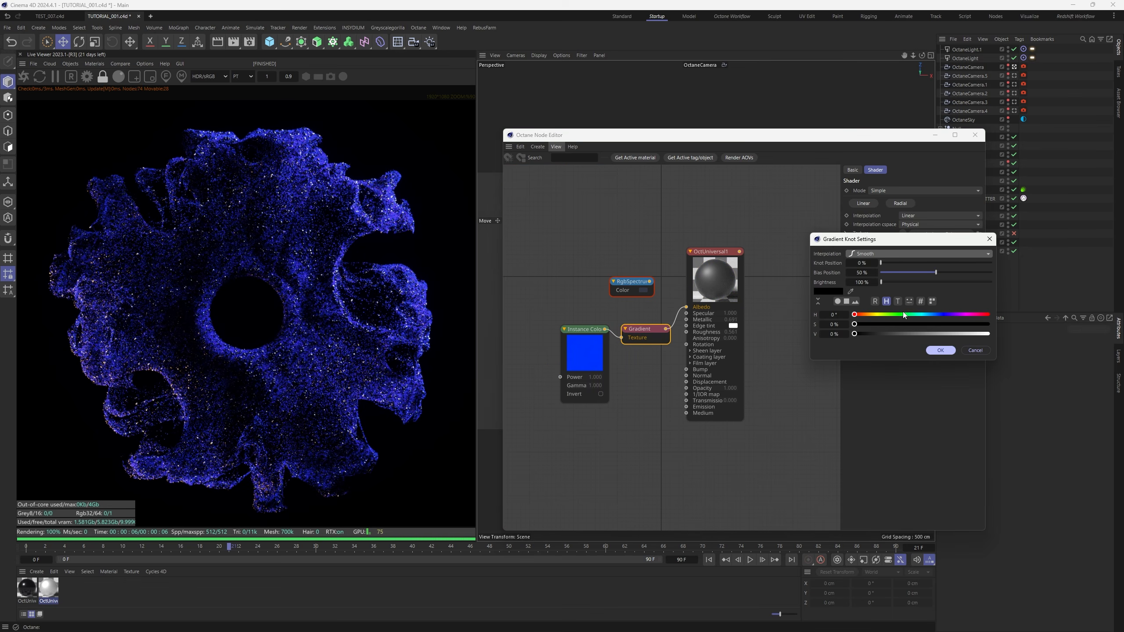
click(932, 314)
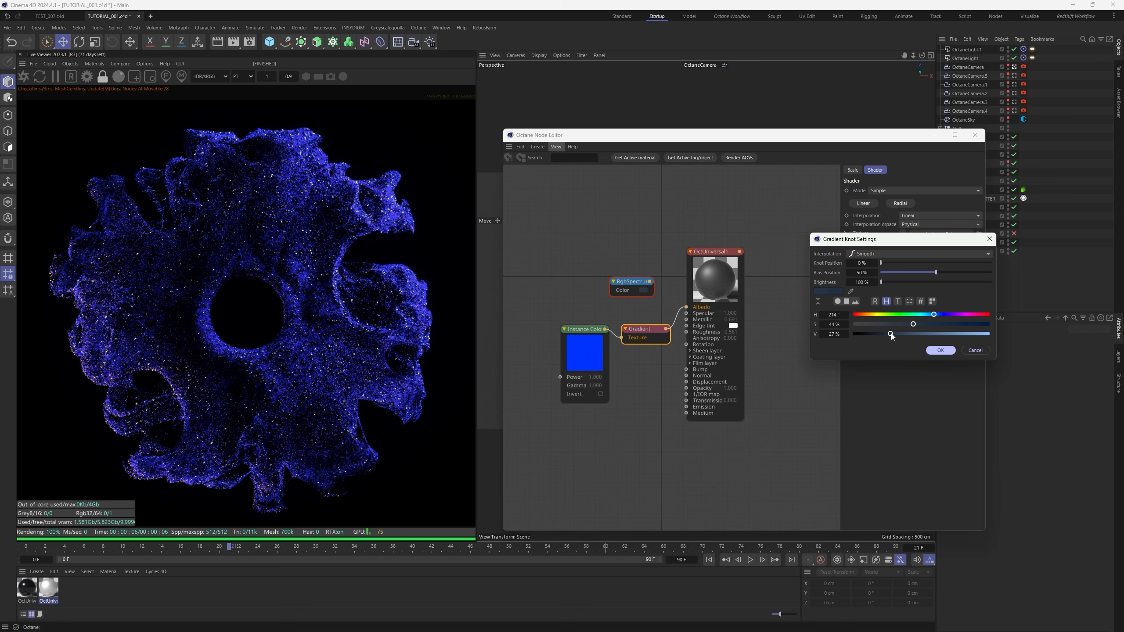
click(939, 351)
Recolour the gradient's right white knot a pale pinkish orange
double_click(980, 299)
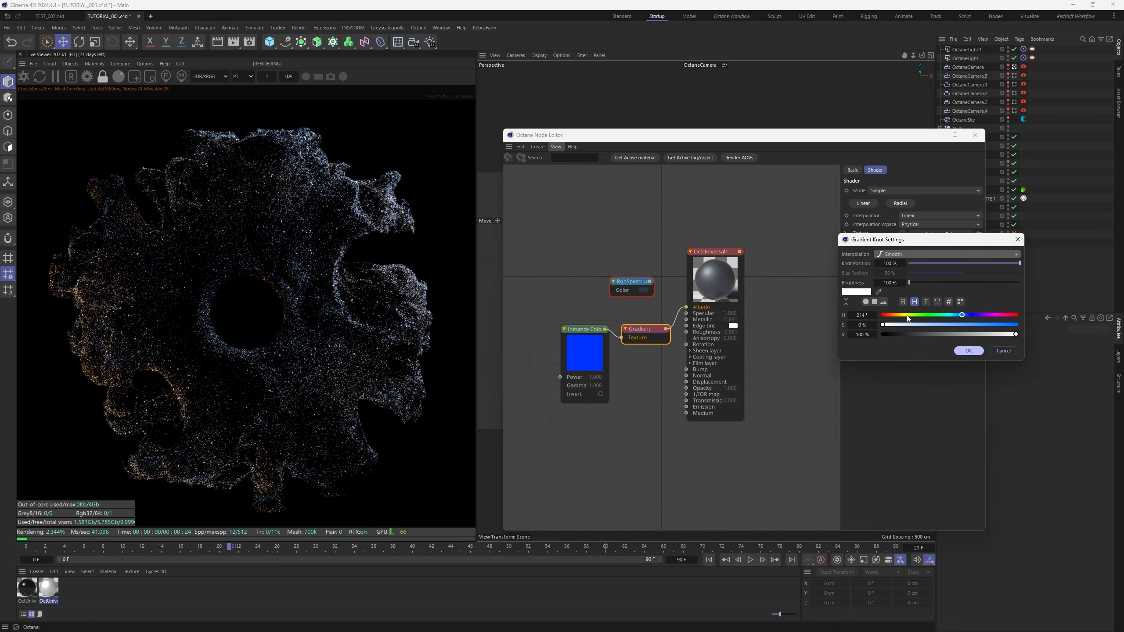
click(888, 315)
click(903, 324)
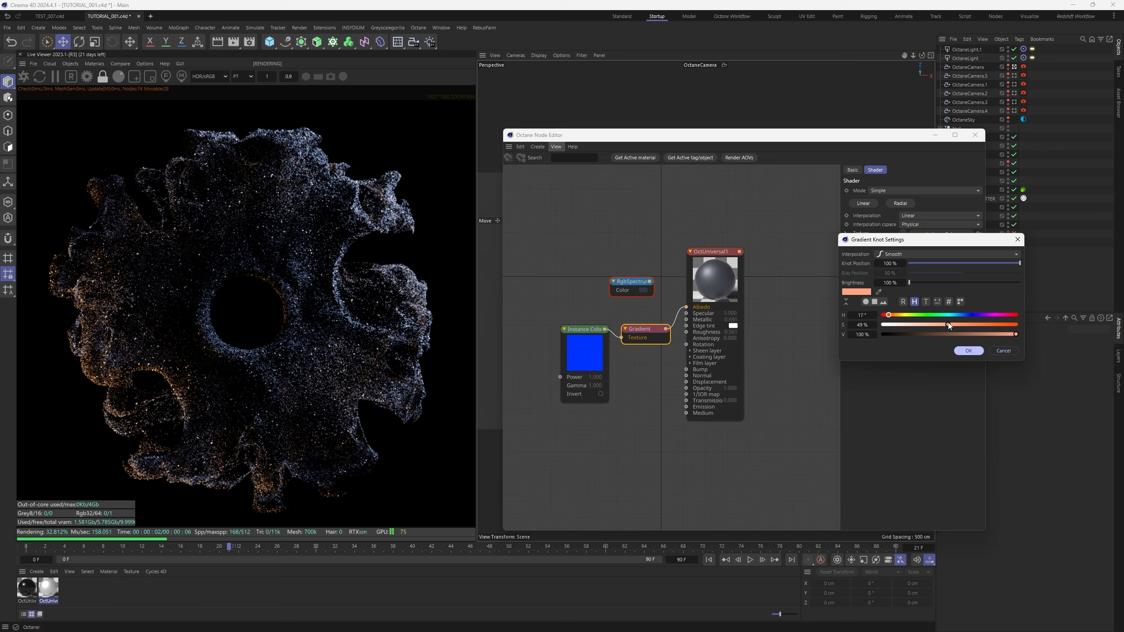
click(967, 351)
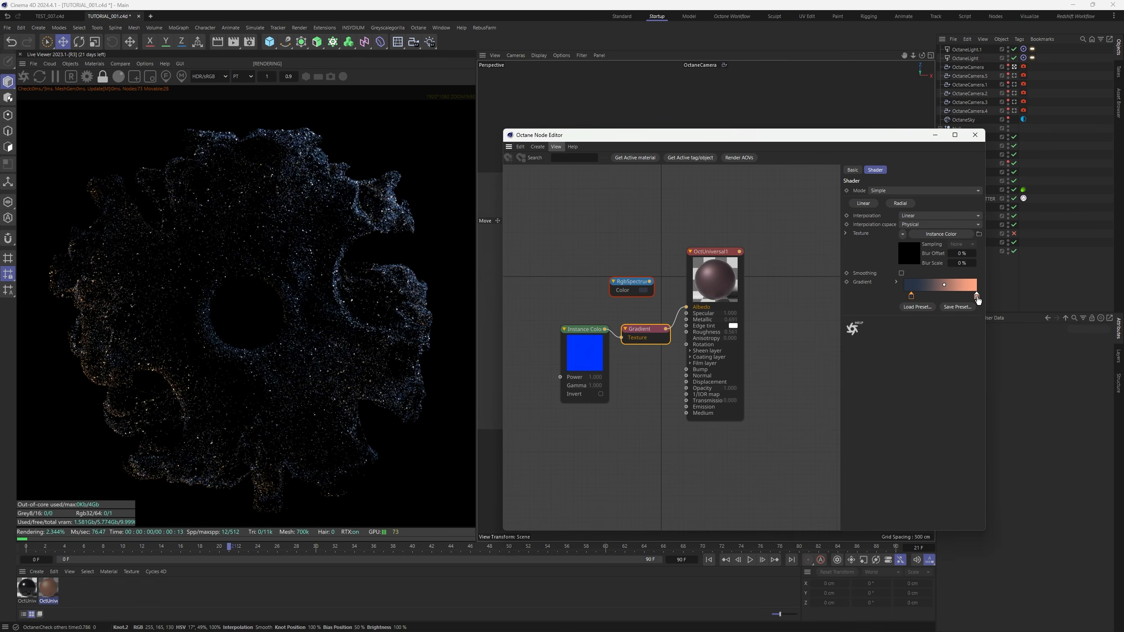
Move the pink knot to about 21% and saturate it toward orange
drag(977, 297, 921, 297)
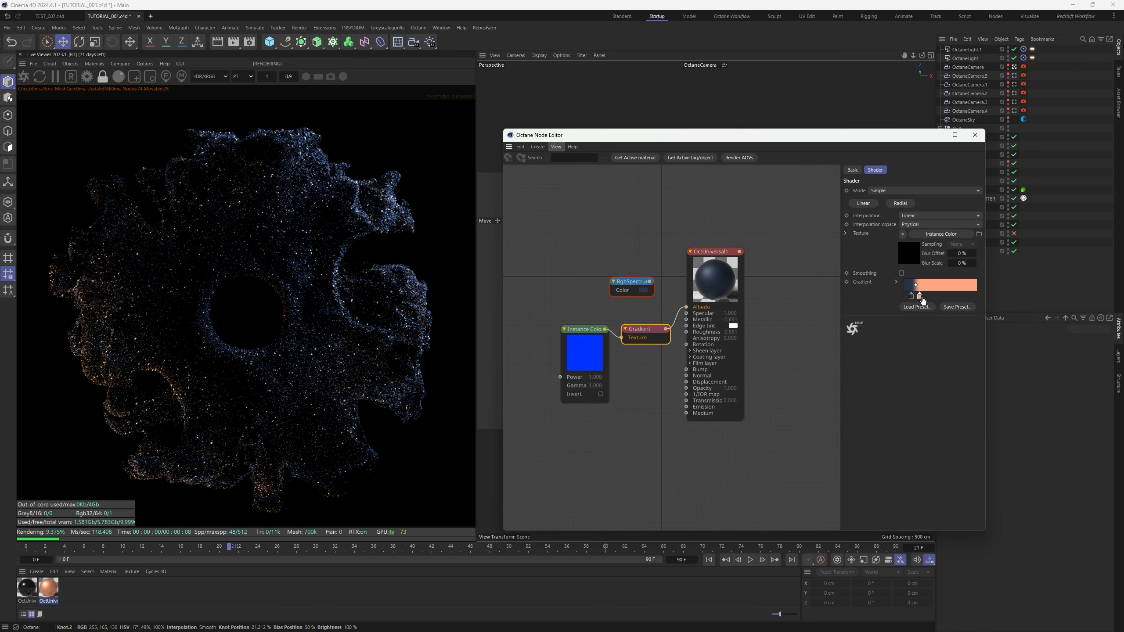
double_click(921, 297)
click(957, 325)
click(967, 350)
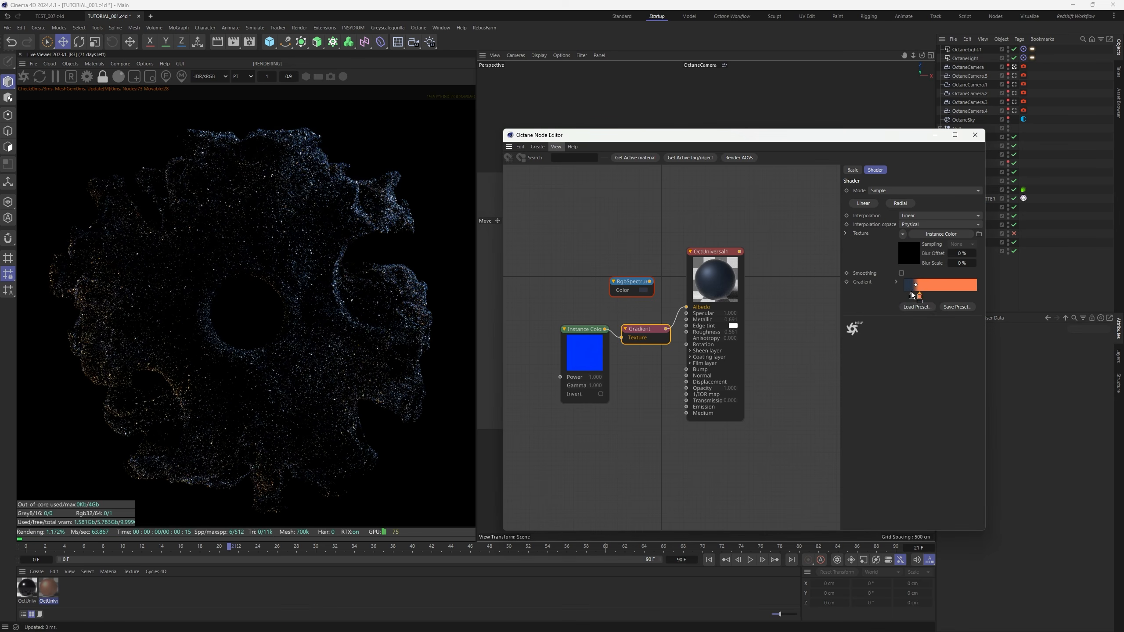
click(909, 296)
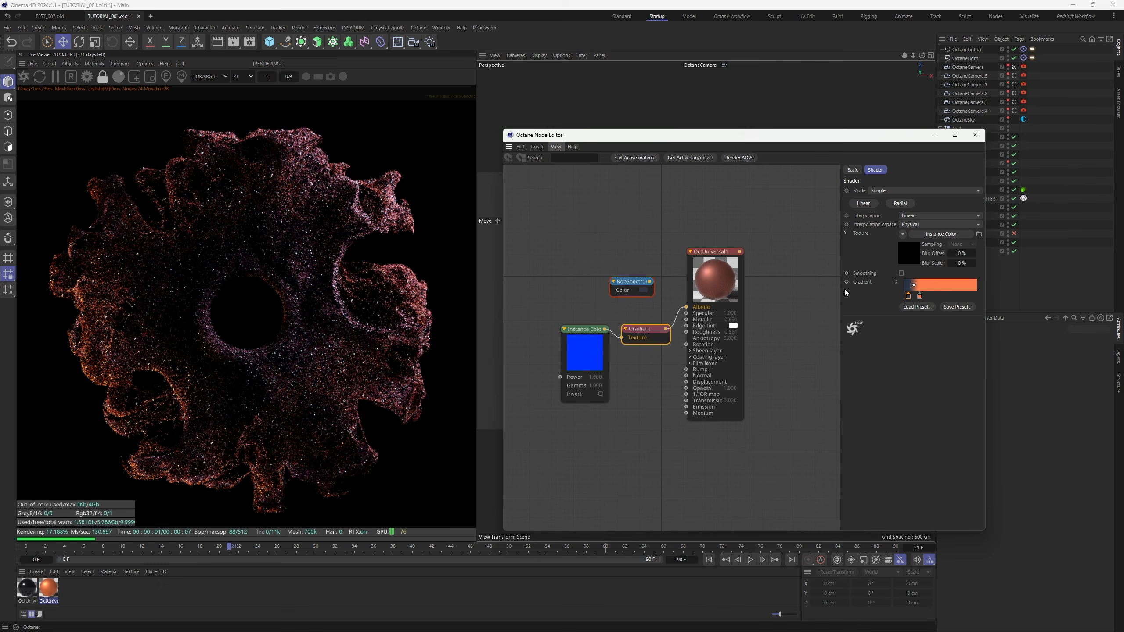
Rearrange the panels and show the PARTICLES emitter's particle display settings
drag(840, 254, 786, 251)
drag(800, 138, 715, 133)
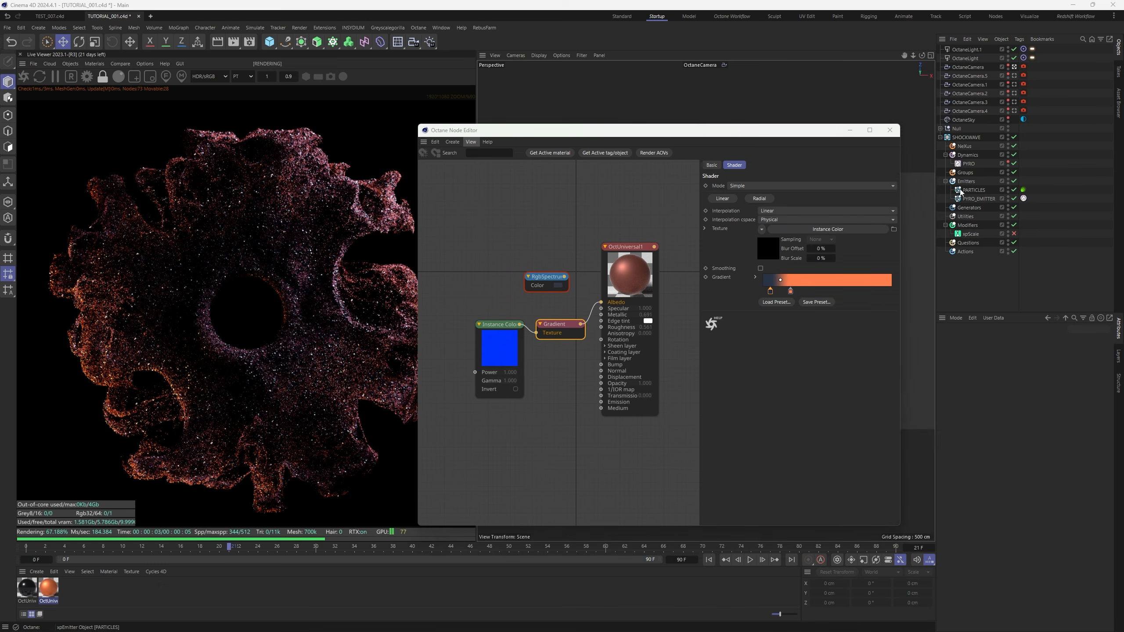
click(963, 191)
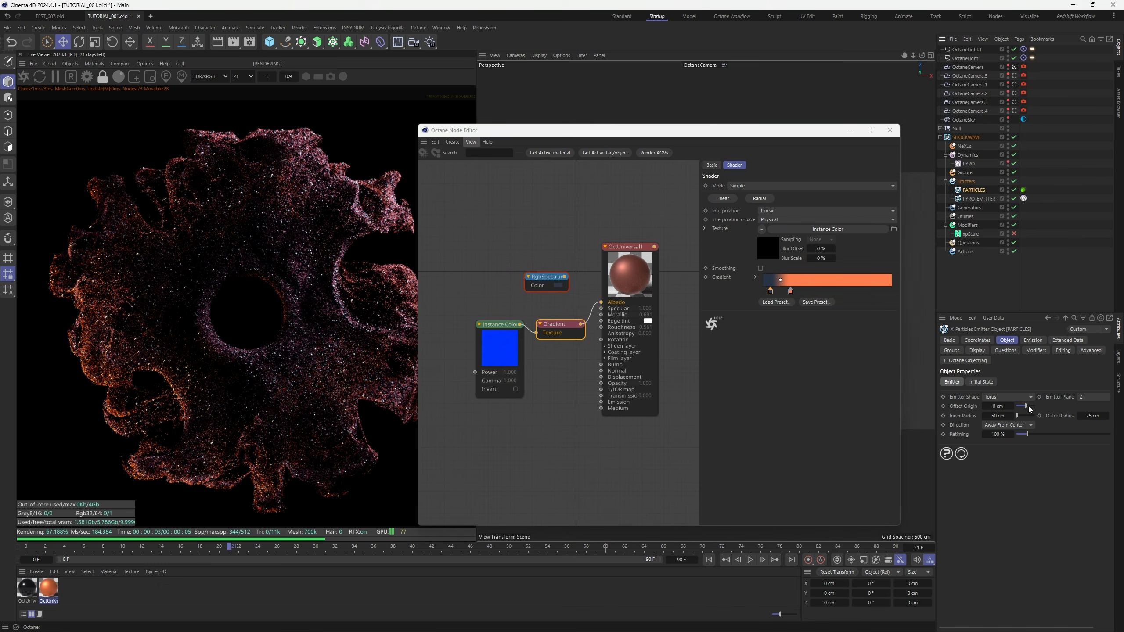
click(972, 351)
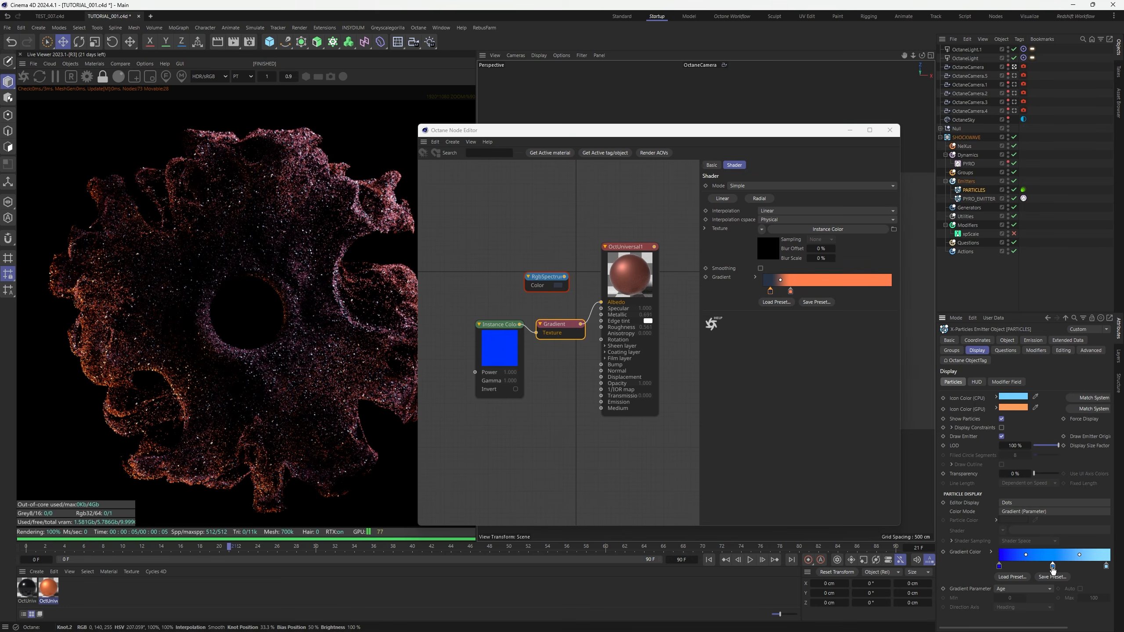
Shift the particle display gradient's knots slightly and check a knot's colour
drag(1056, 567, 1025, 568)
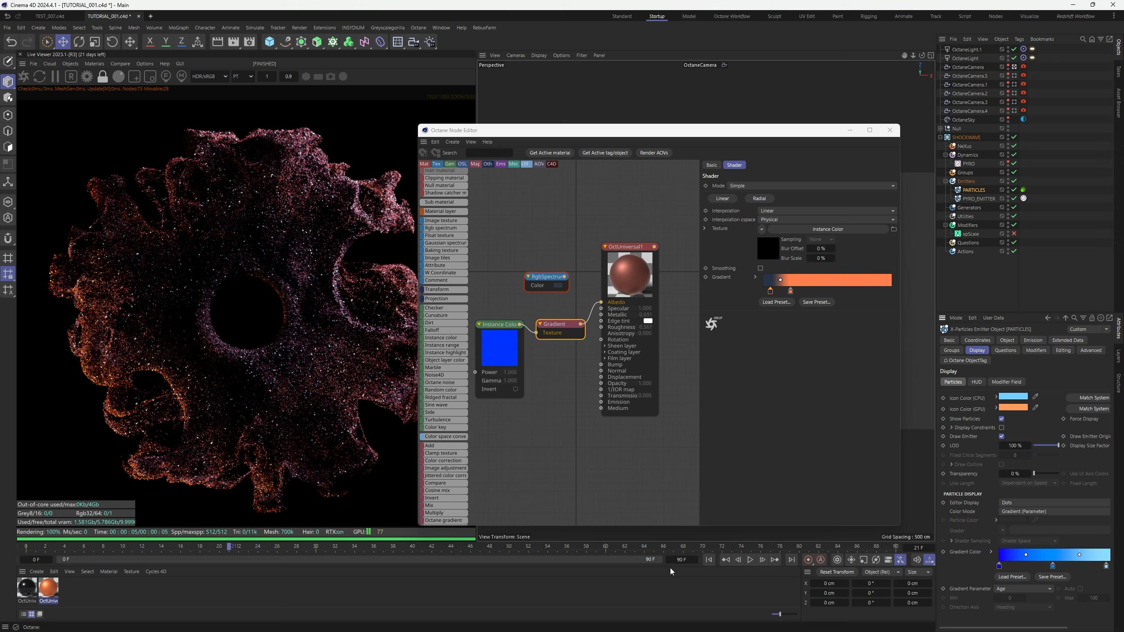
drag(935, 473, 906, 473)
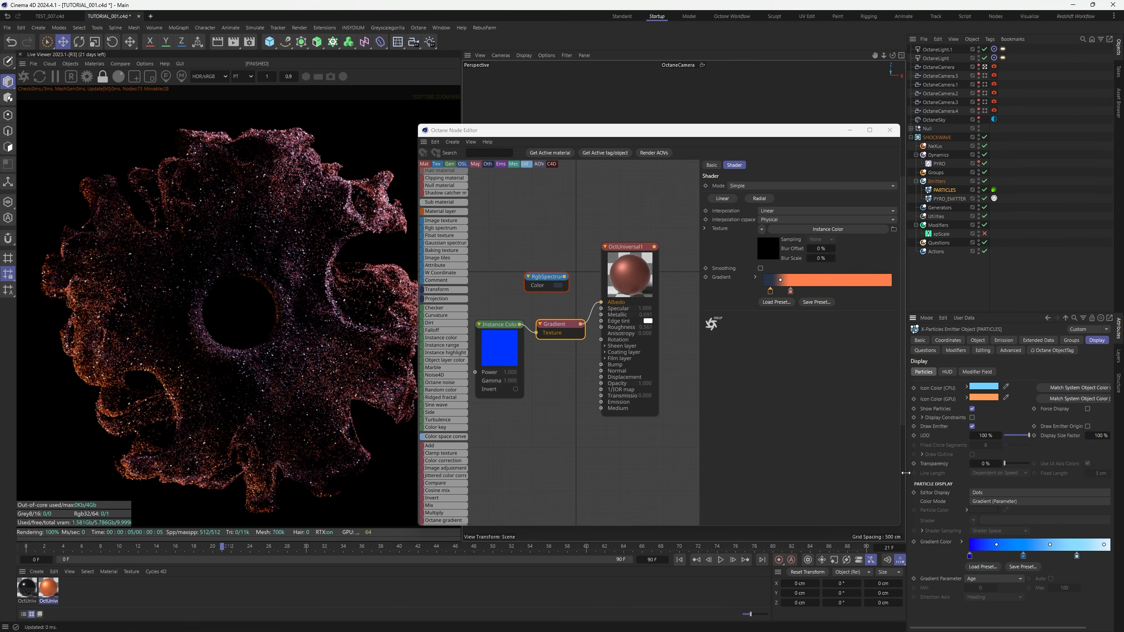
drag(771, 291, 773, 291)
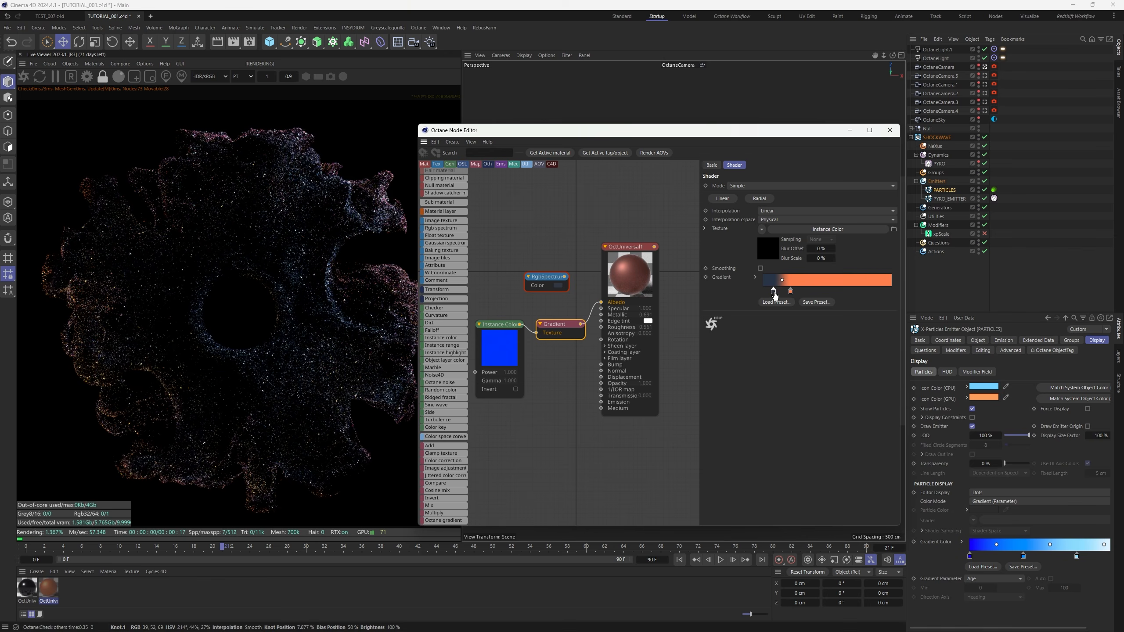
click(791, 292)
drag(791, 293, 790, 293)
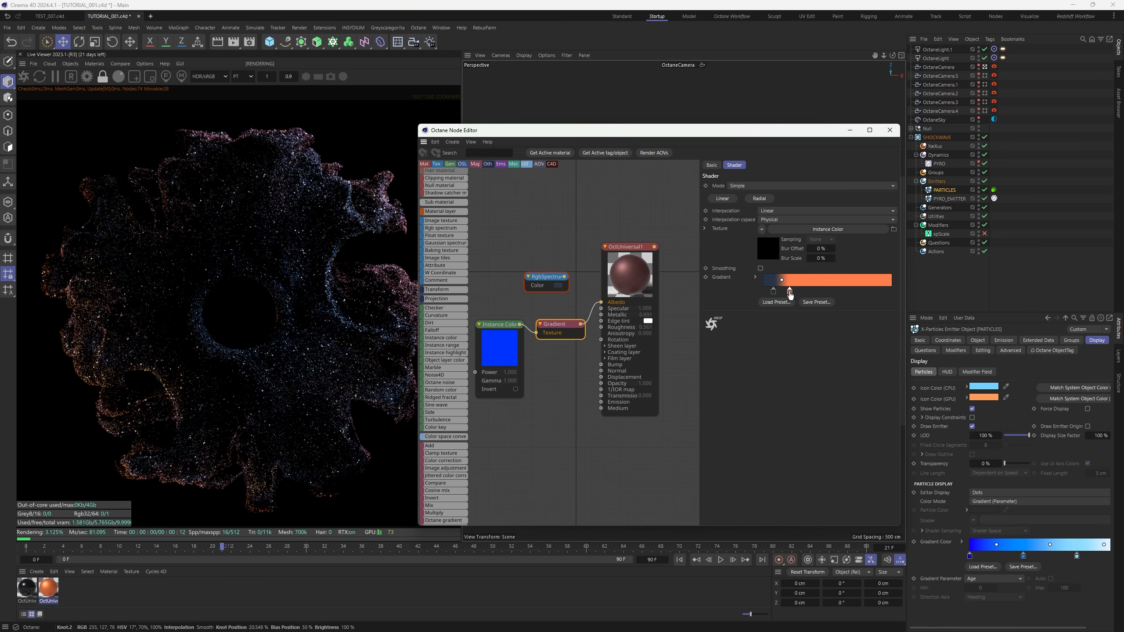
double_click(789, 294)
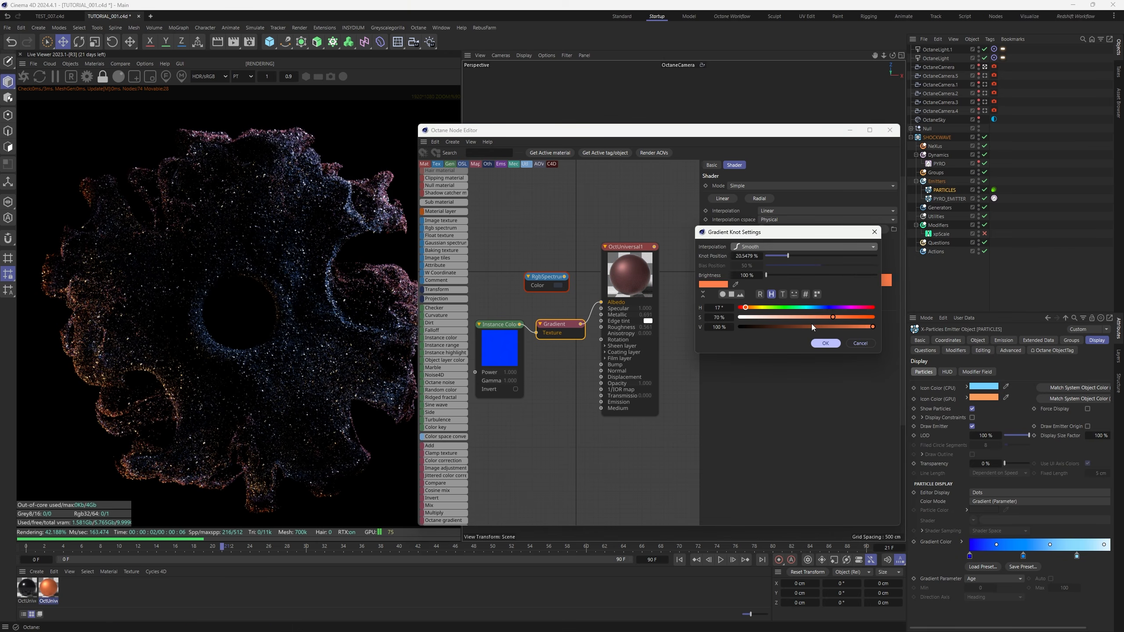
drag(616, 132, 626, 223)
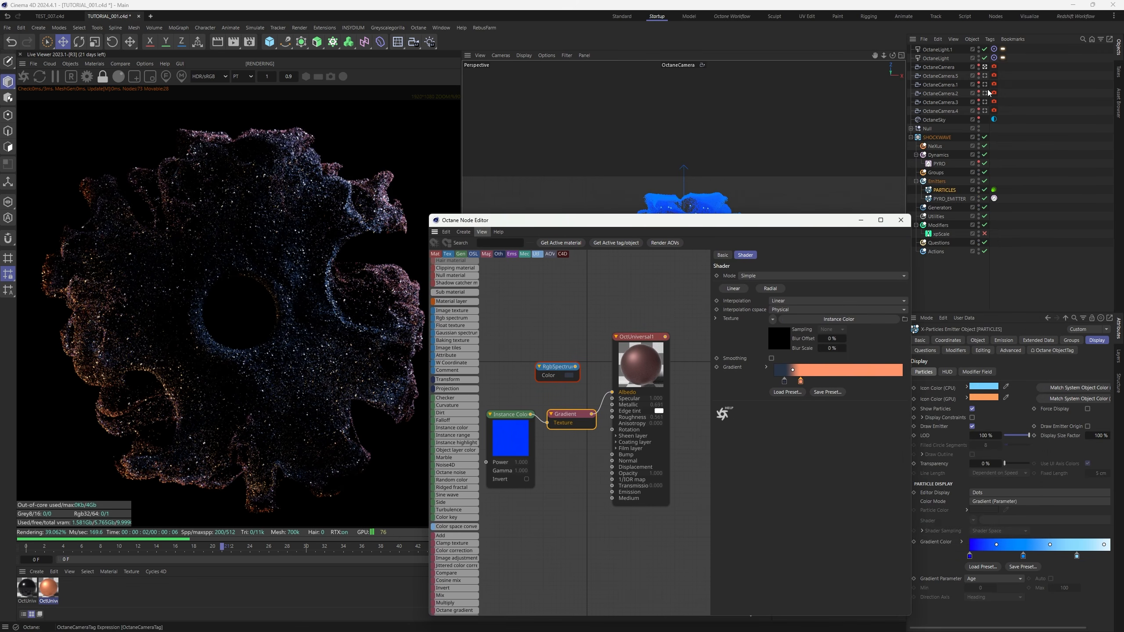
Preview OctaneCamera.5 and OctaneCamera.1, and shift the orange and dark gradient knots slightly left
click(986, 76)
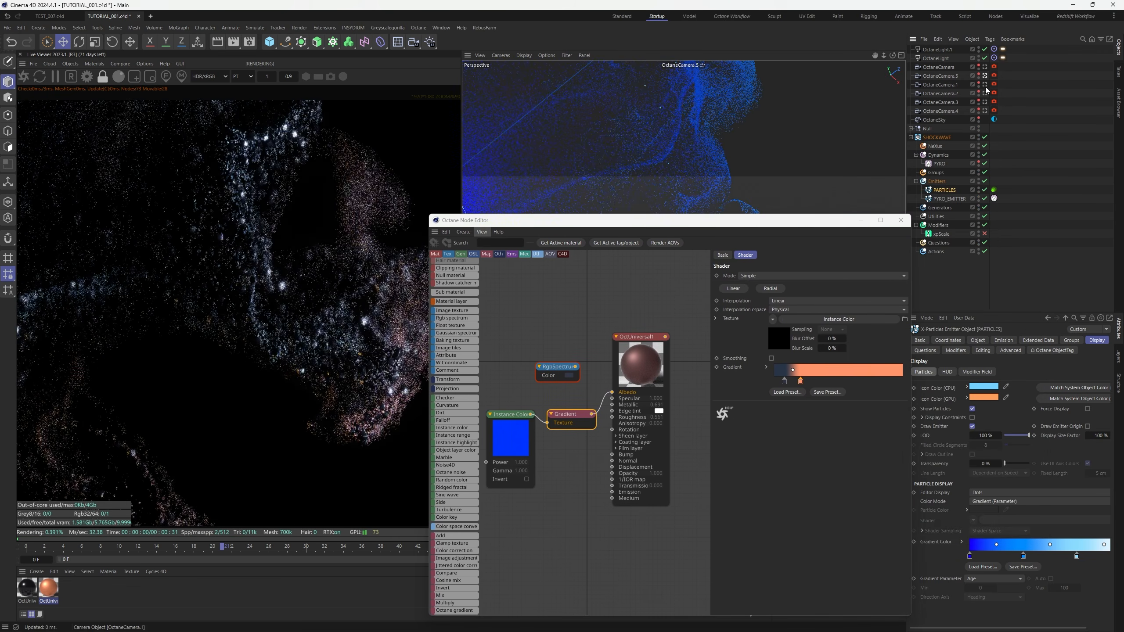
click(985, 84)
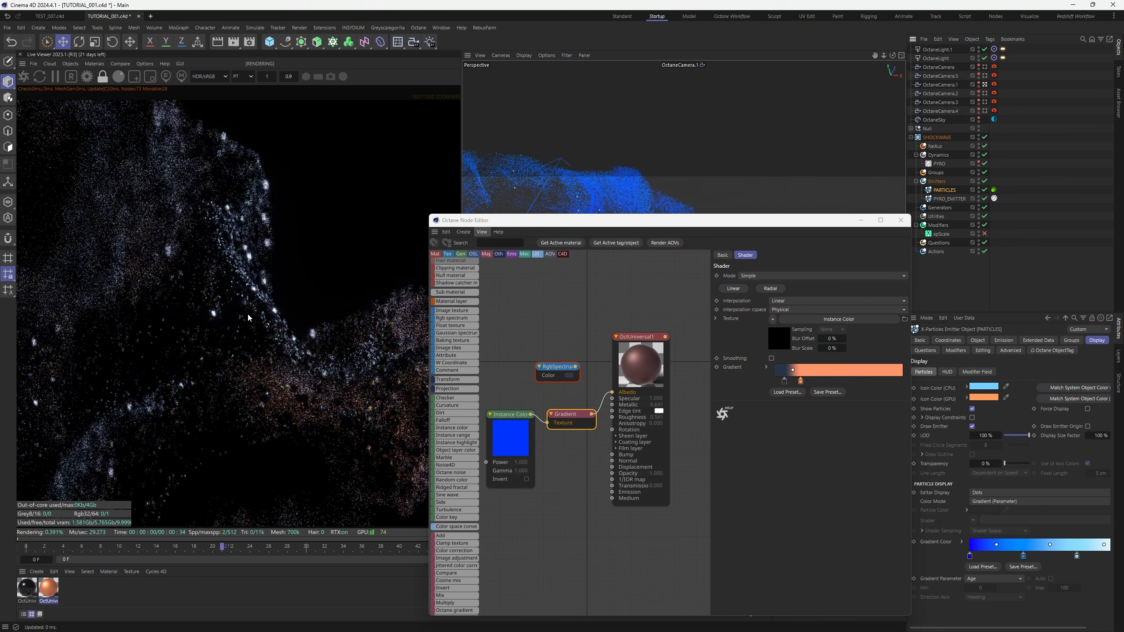
scroll(238, 351, down, 2)
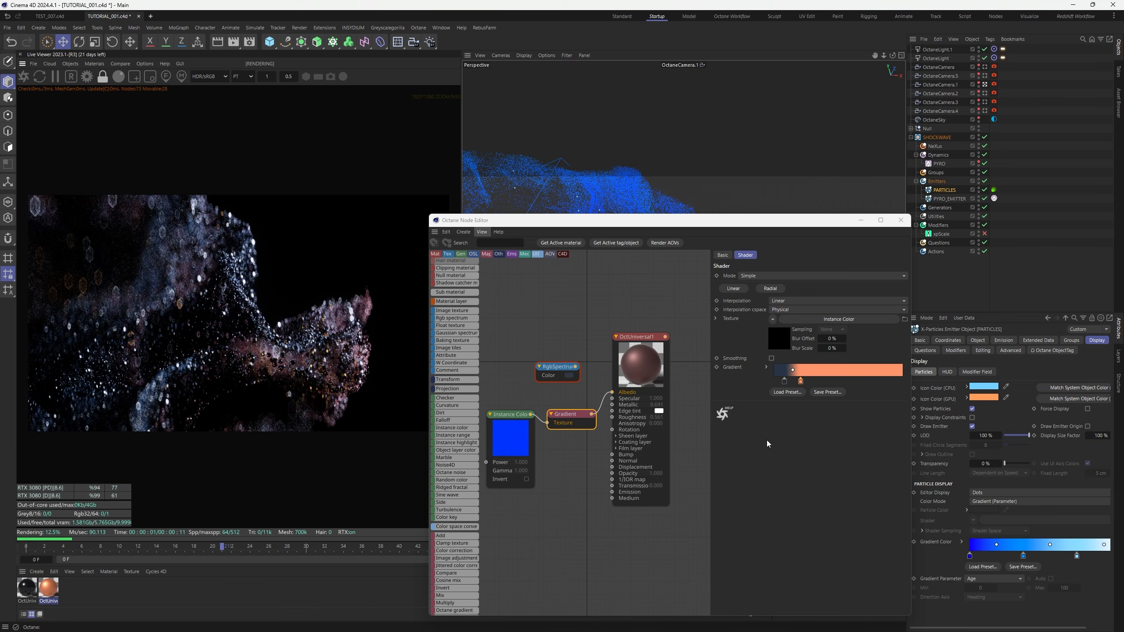
drag(801, 381, 783, 382)
Look through OctaneCamera.4, close the Node Editor, and begin renaming OctaneSky
click(985, 111)
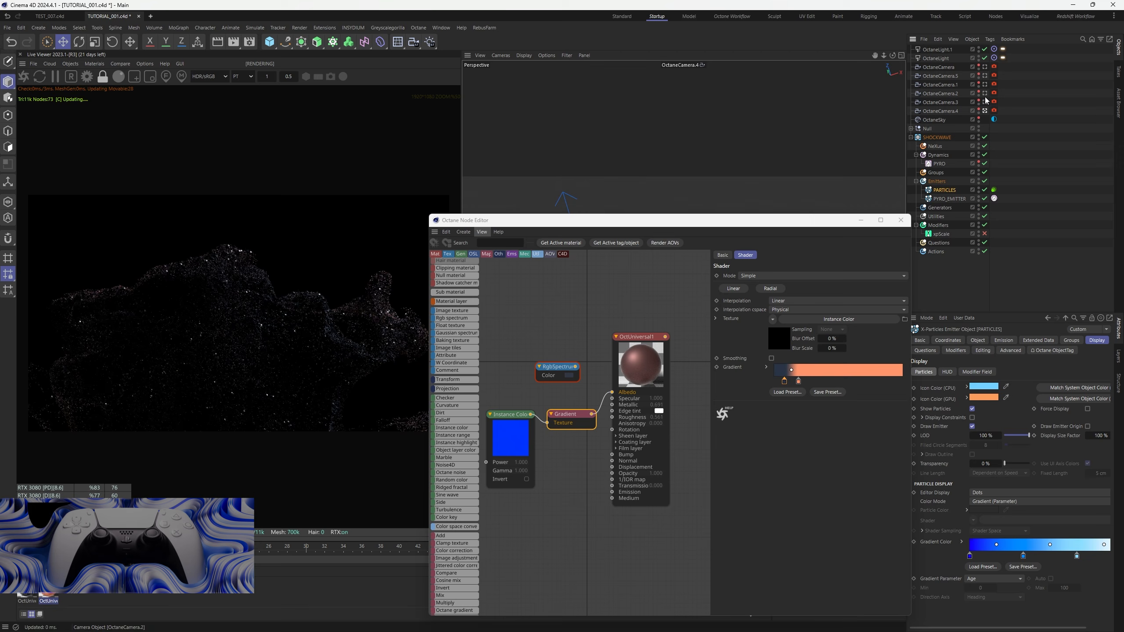
drag(586, 222, 483, 182)
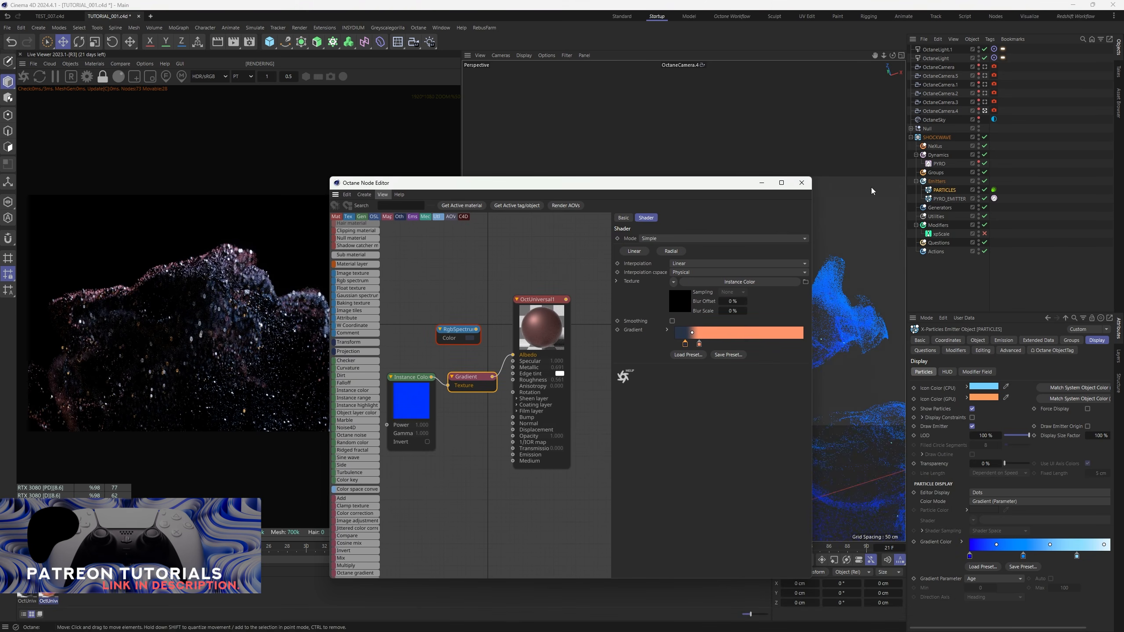
click(803, 181)
click(1066, 174)
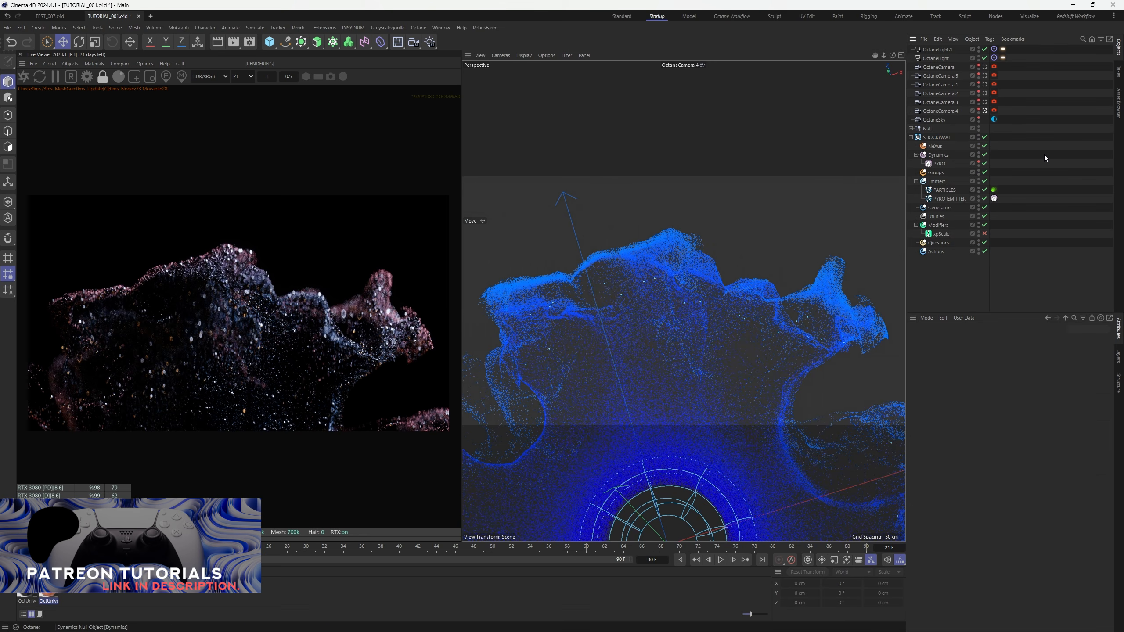
double_click(936, 119)
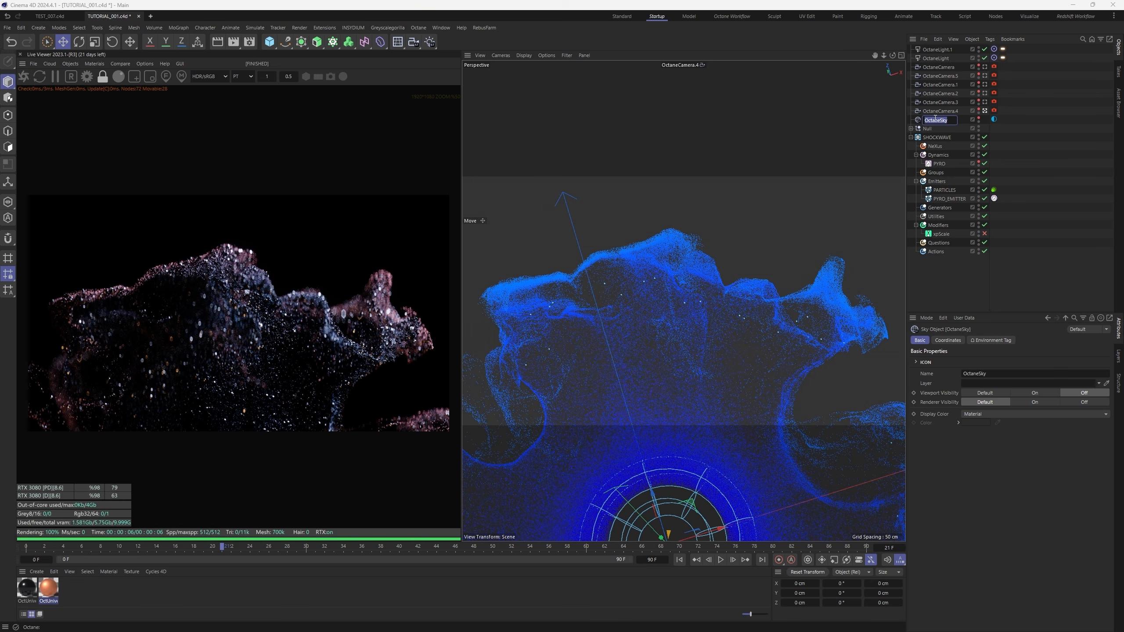
Rename the sky to BG, duplicate it, and hide the original BG from rendering
text(BG)
key(Return)
ctrl+drag(925, 121, 928, 124)
click(979, 122)
click(993, 129)
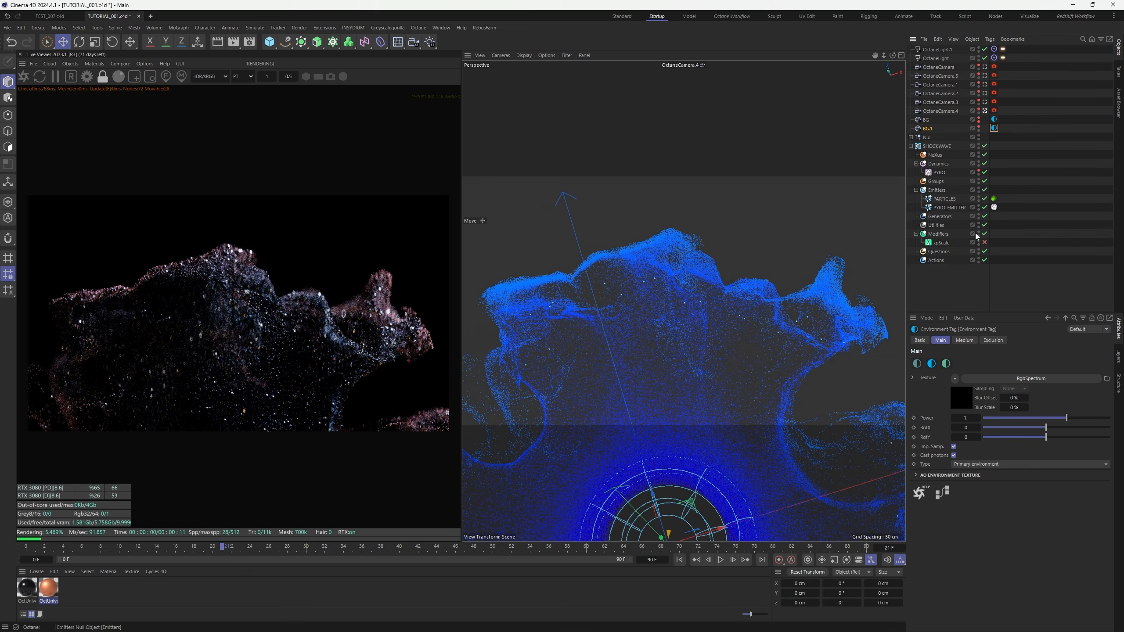
click(974, 344)
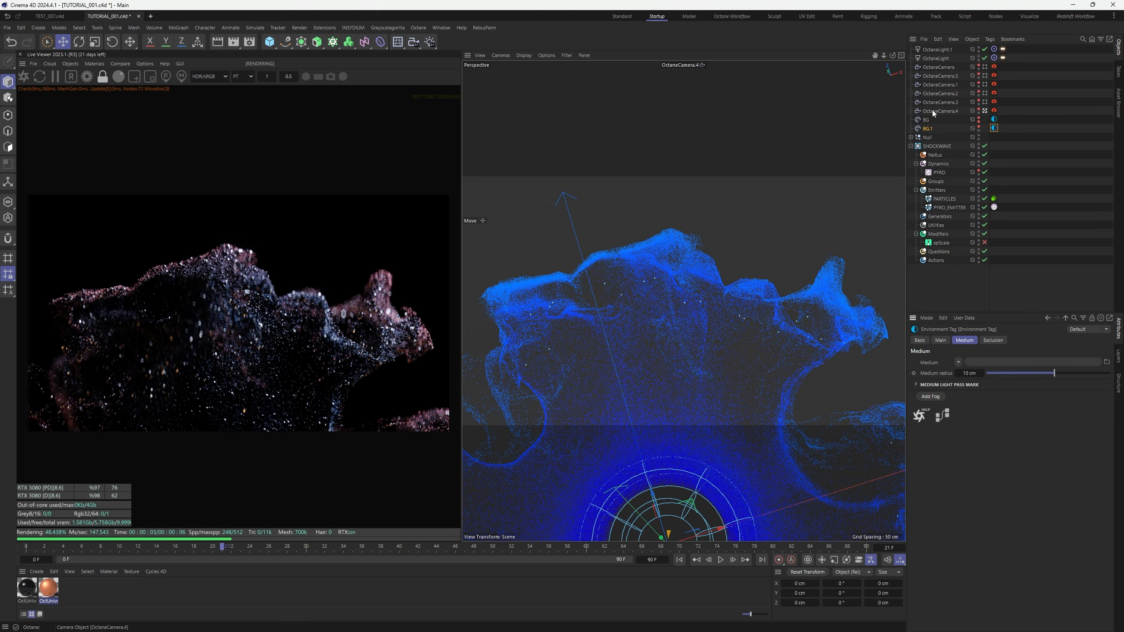
Rename the copy to ENV and add fog to its environment tag's medium
double_click(928, 129)
text(ENV)
key(Return)
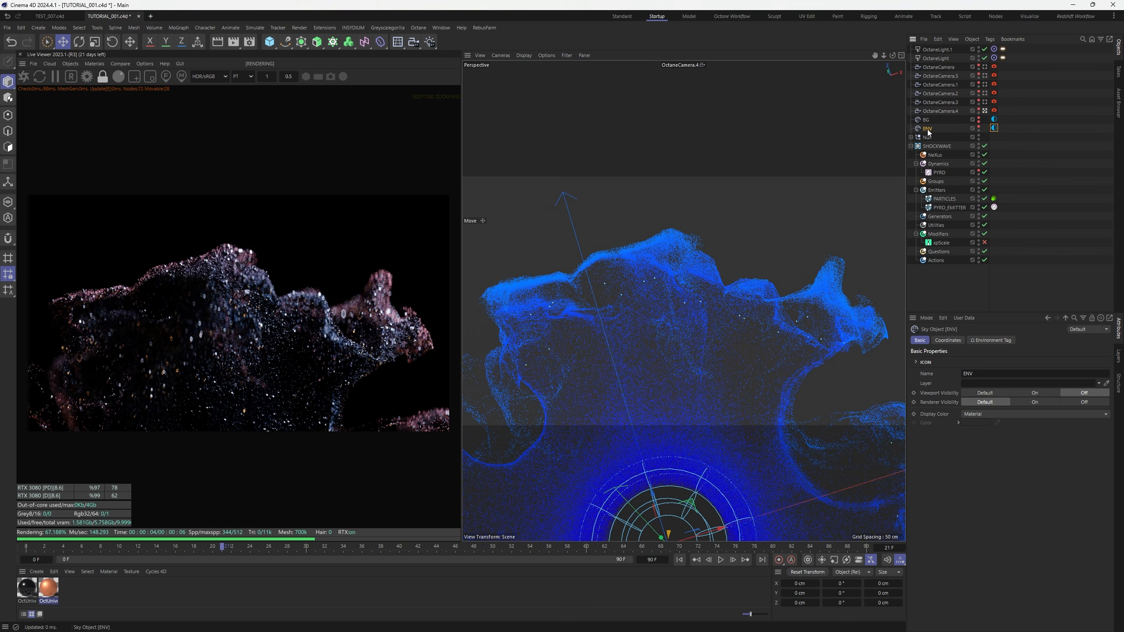
click(995, 128)
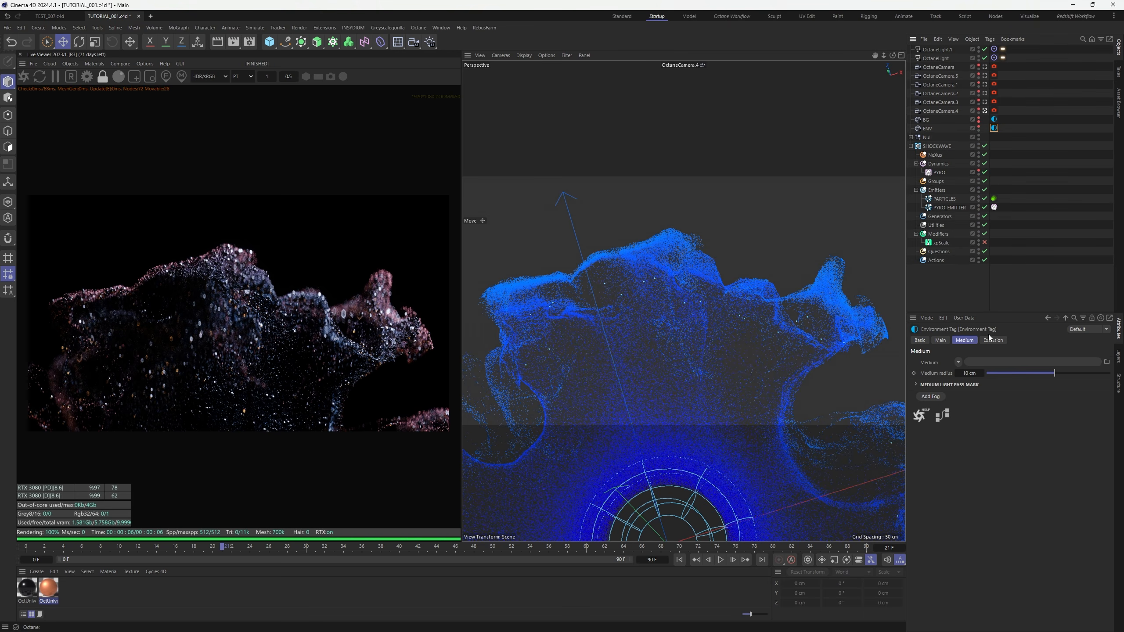
click(937, 397)
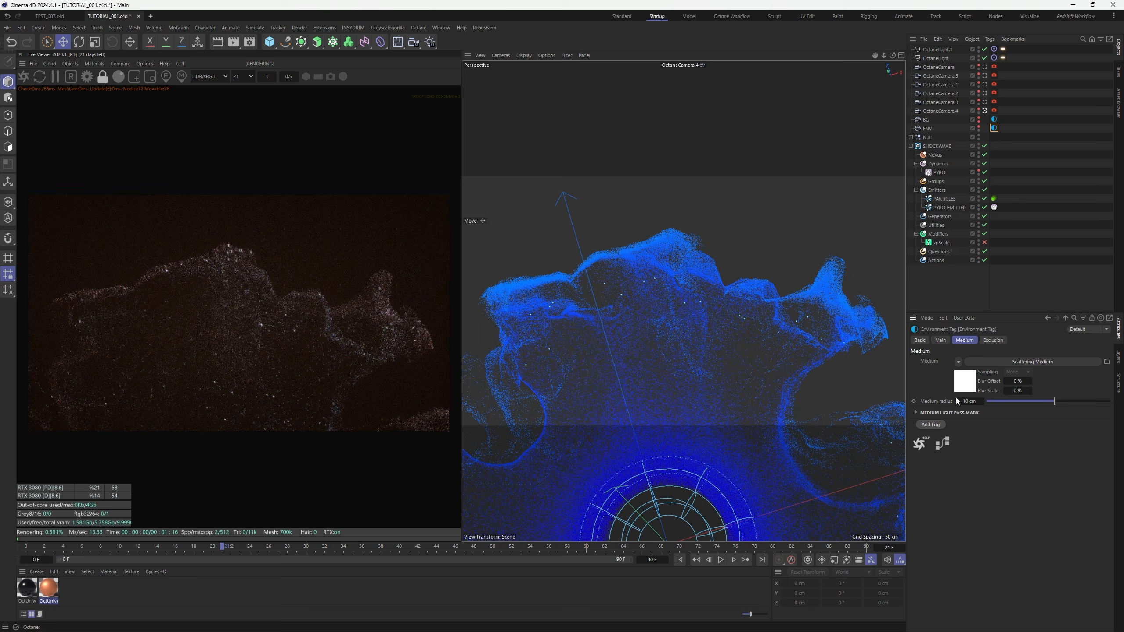
click(964, 383)
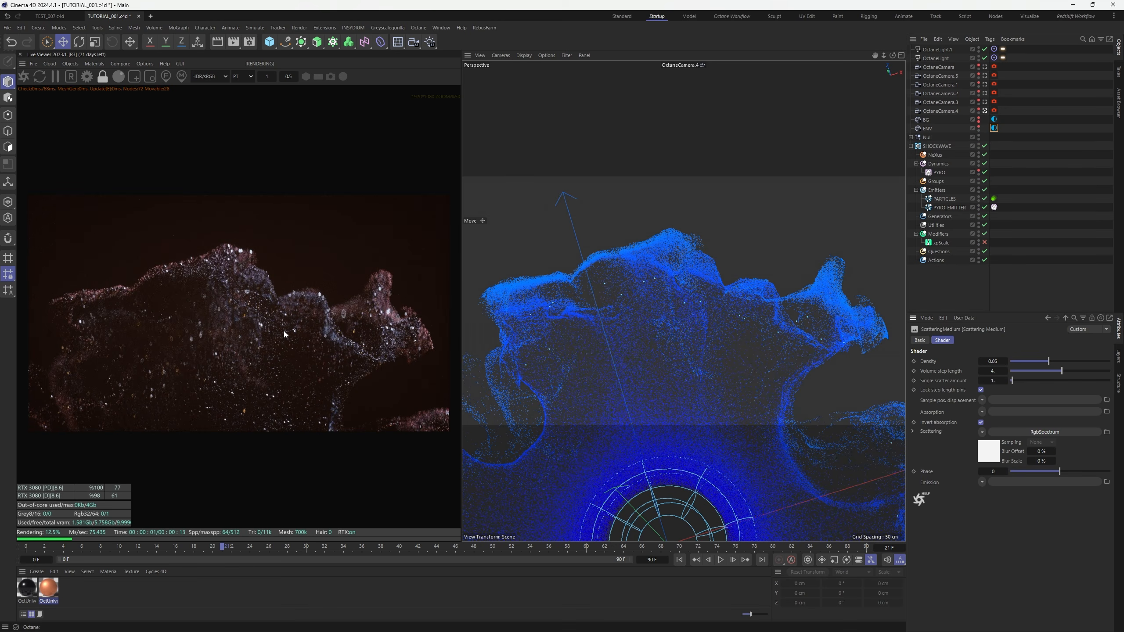
Tint the fog's scattering colour light blue and set a 15 cm medium radius
click(987, 451)
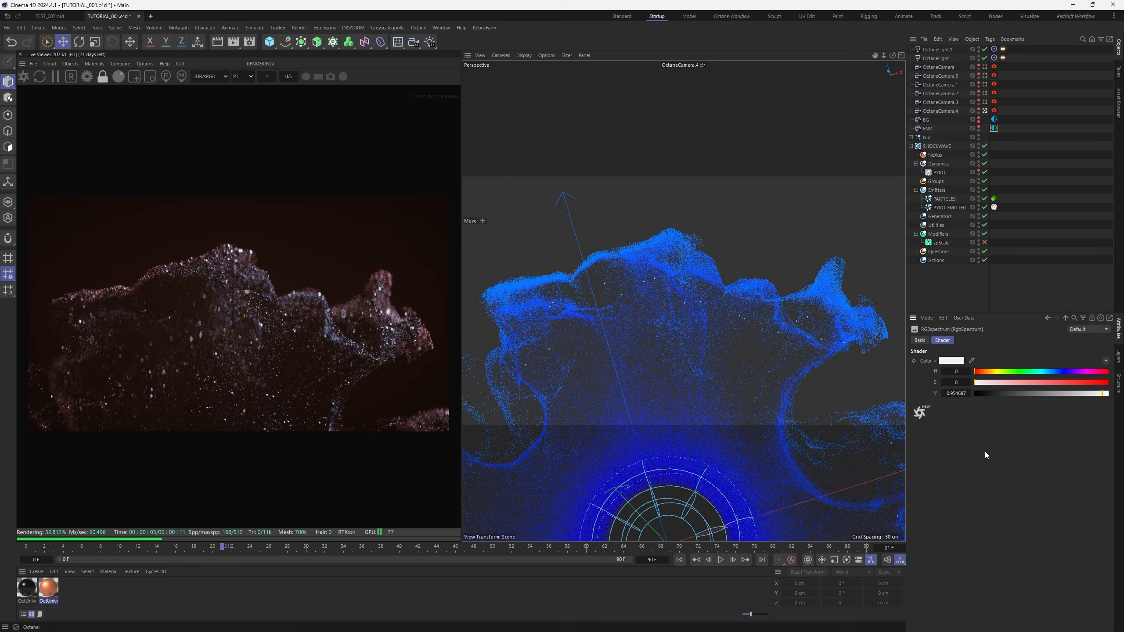
click(1057, 372)
click(1044, 383)
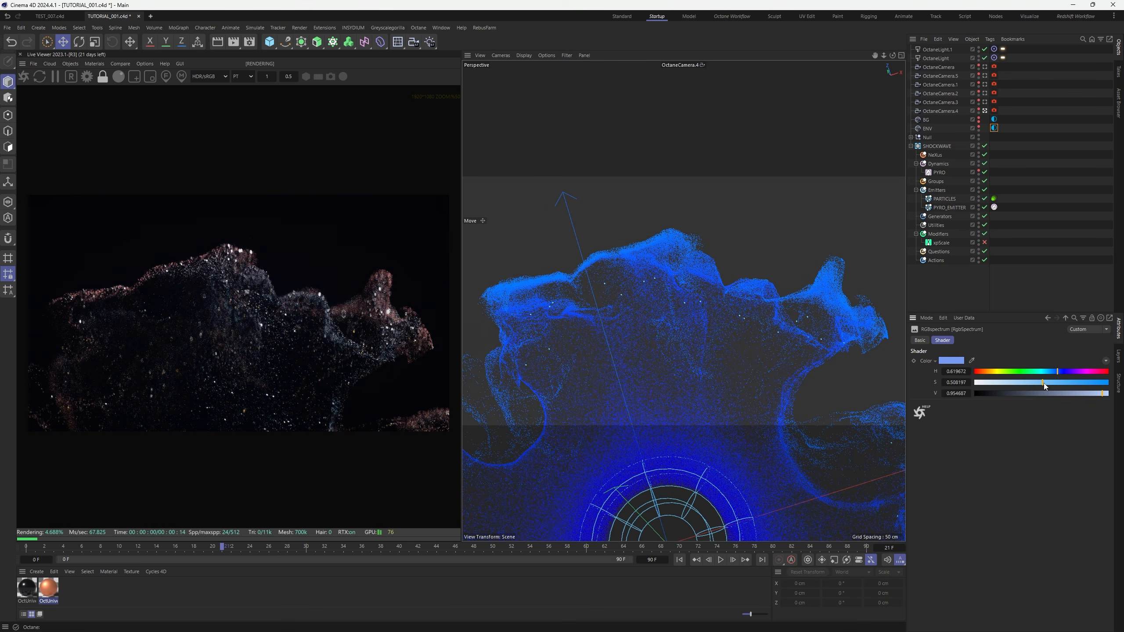
click(1049, 382)
click(1066, 317)
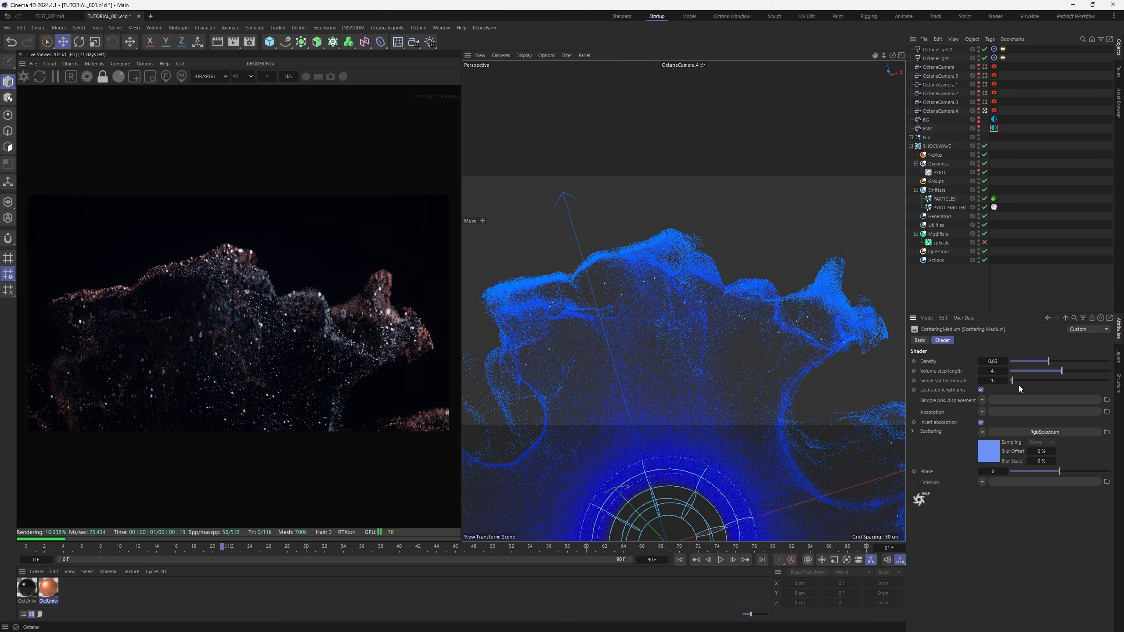
click(1067, 318)
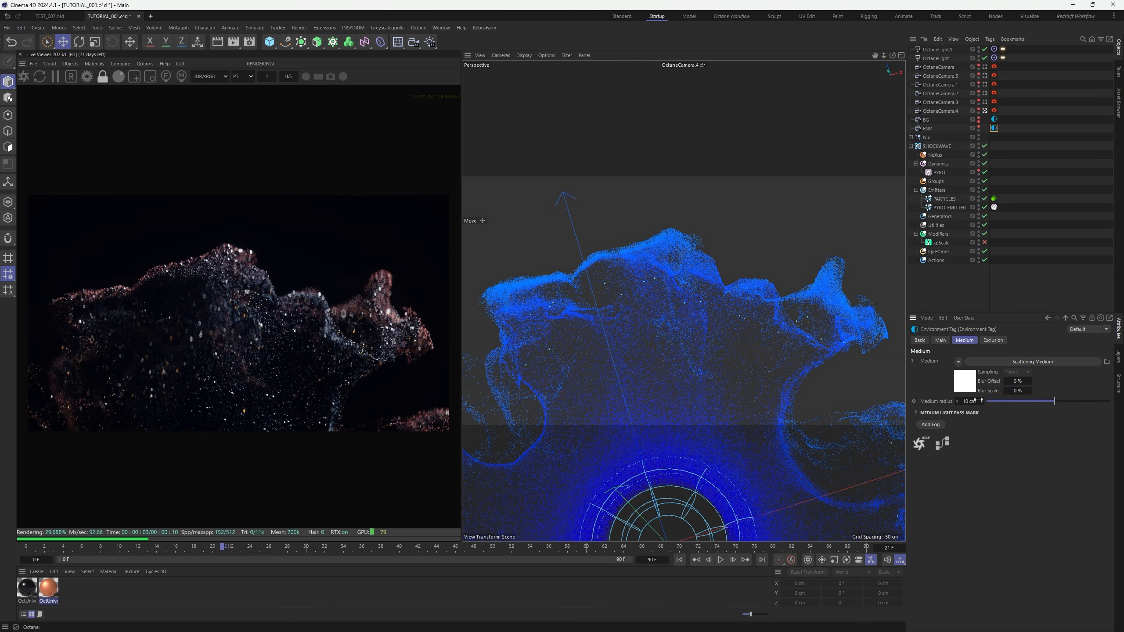
text(15)
key(Return)
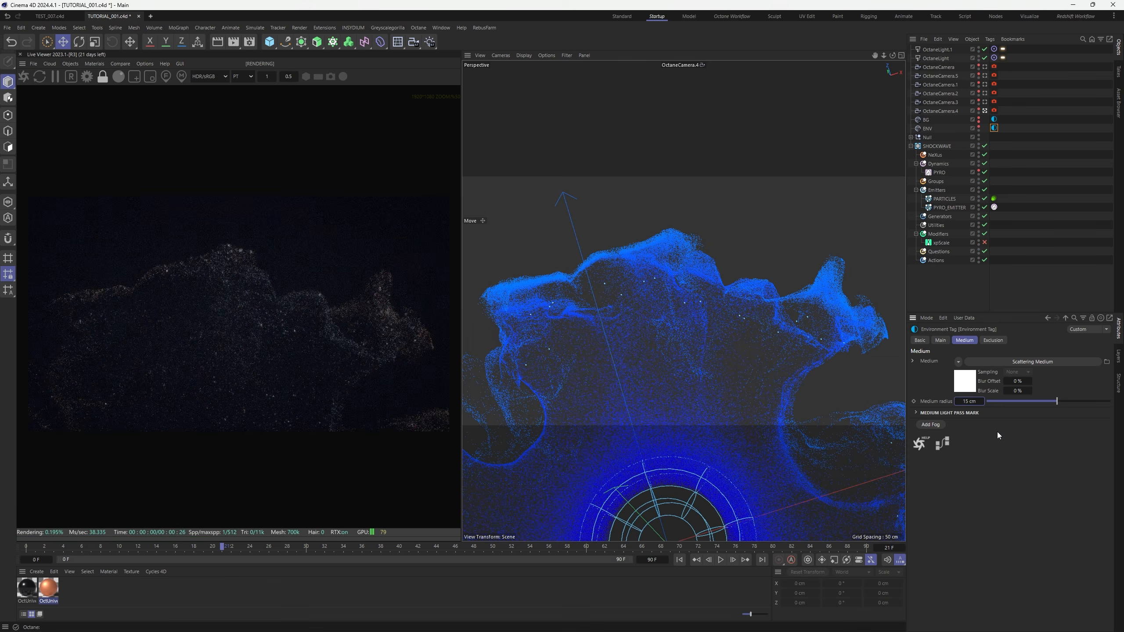
click(964, 376)
Try fog densities around 0.033–0.038 with a phase of about -0.34
drag(1052, 363, 1048, 363)
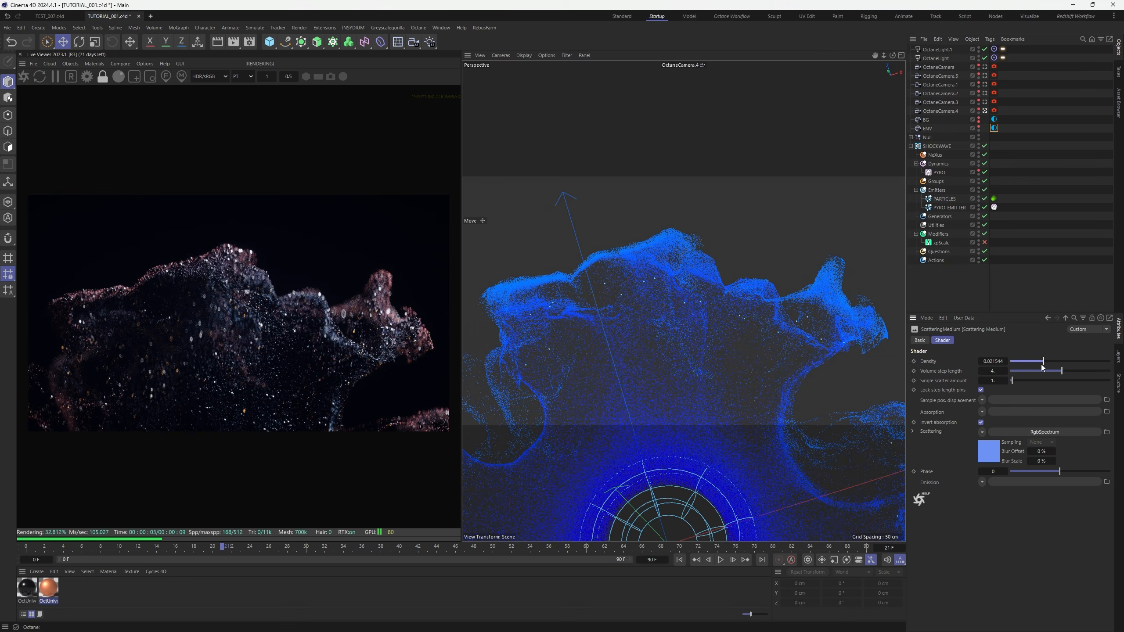
drag(1046, 362, 1049, 362)
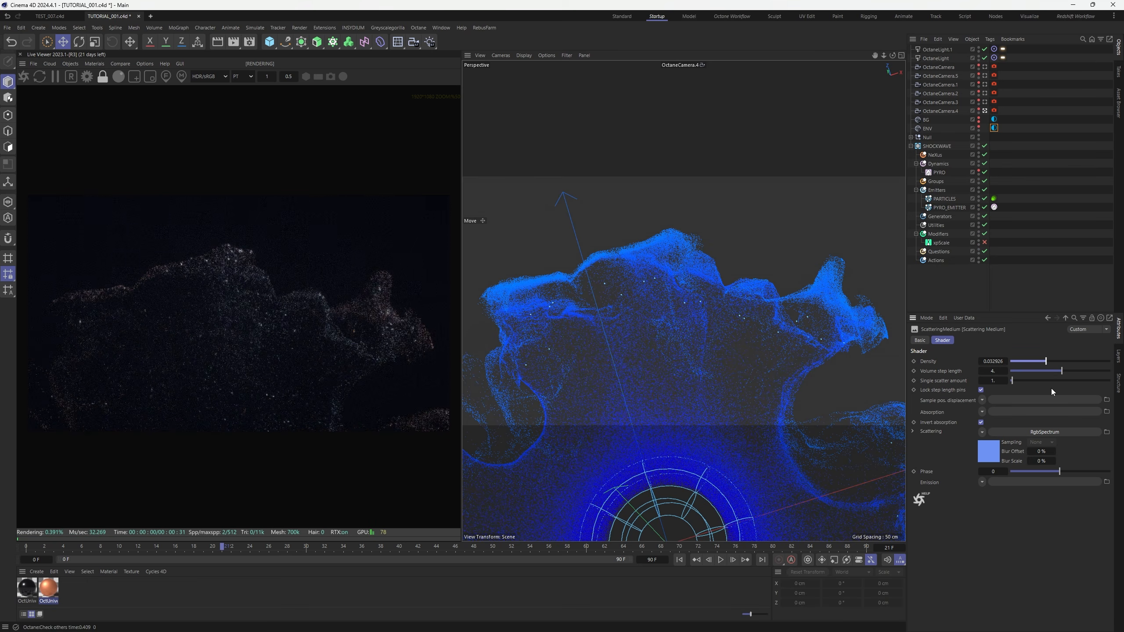
mouse_move(1061, 473)
mouse_down()
mouse_move(1044, 473)
mouse_move(1114, 474)
mouse_move(1061, 477)
mouse_up()
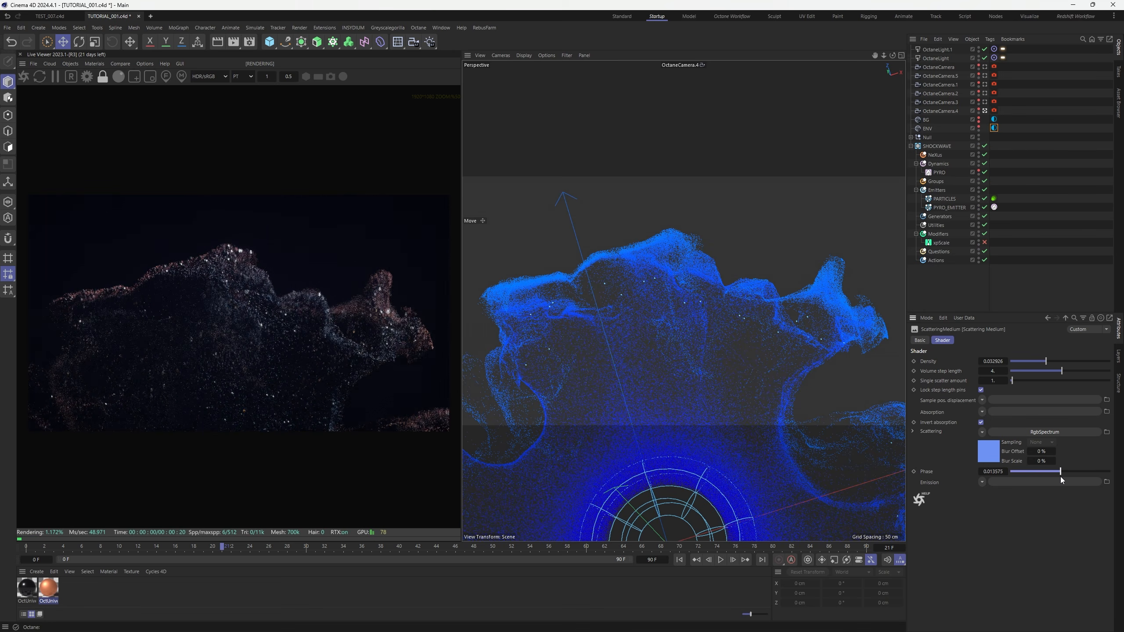
drag(1047, 364, 1048, 367)
scroll(256, 364, down, 2)
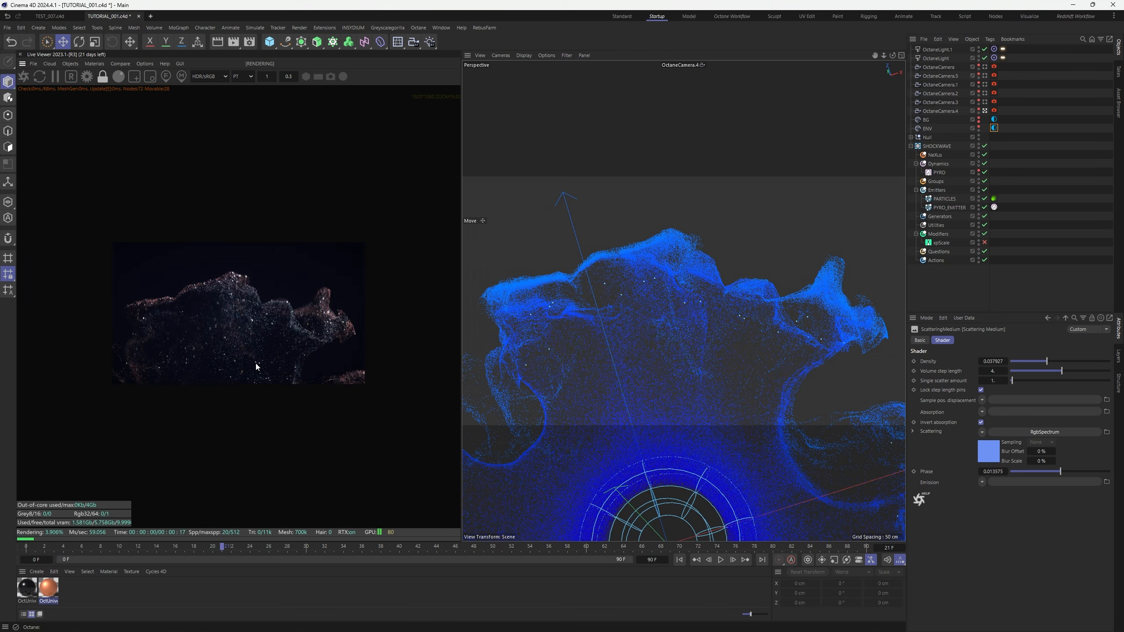
scroll(255, 364, up, 3)
scroll(256, 365, down, 1)
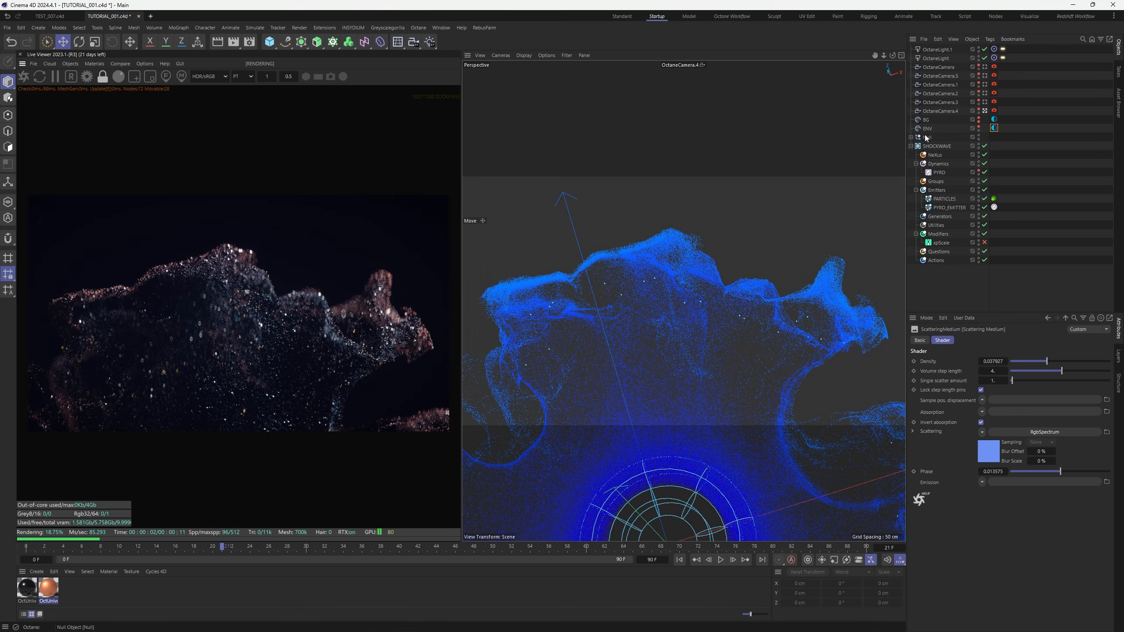
Check OctaneCamera.3 and OctaneCamera.2, thin fog density to about 0.006, and set phase near 0.11
click(986, 103)
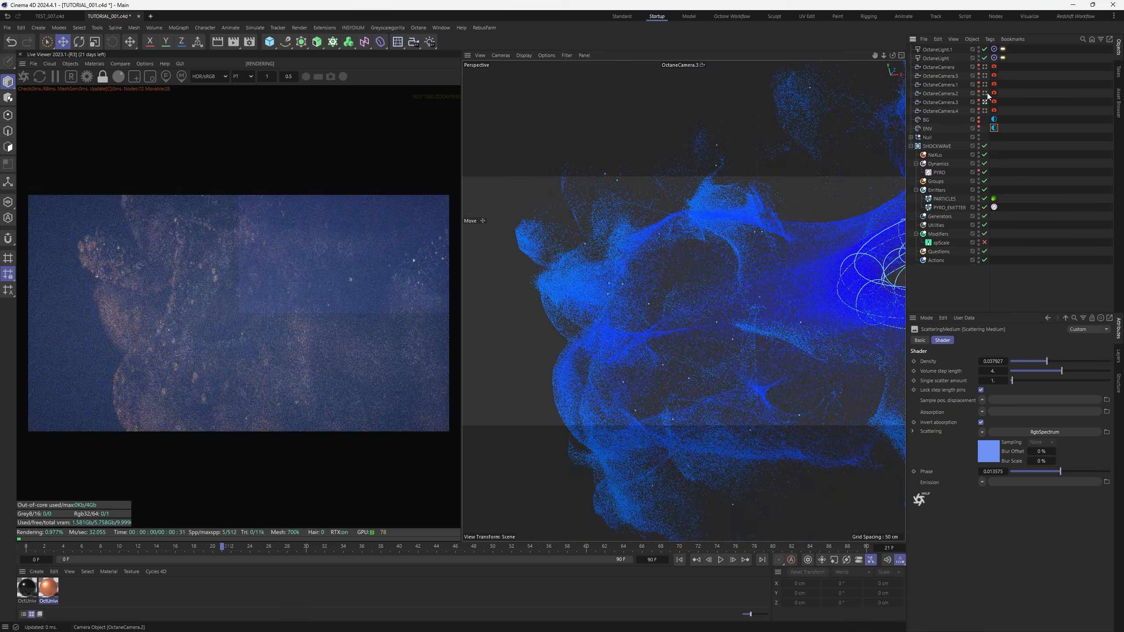
click(986, 93)
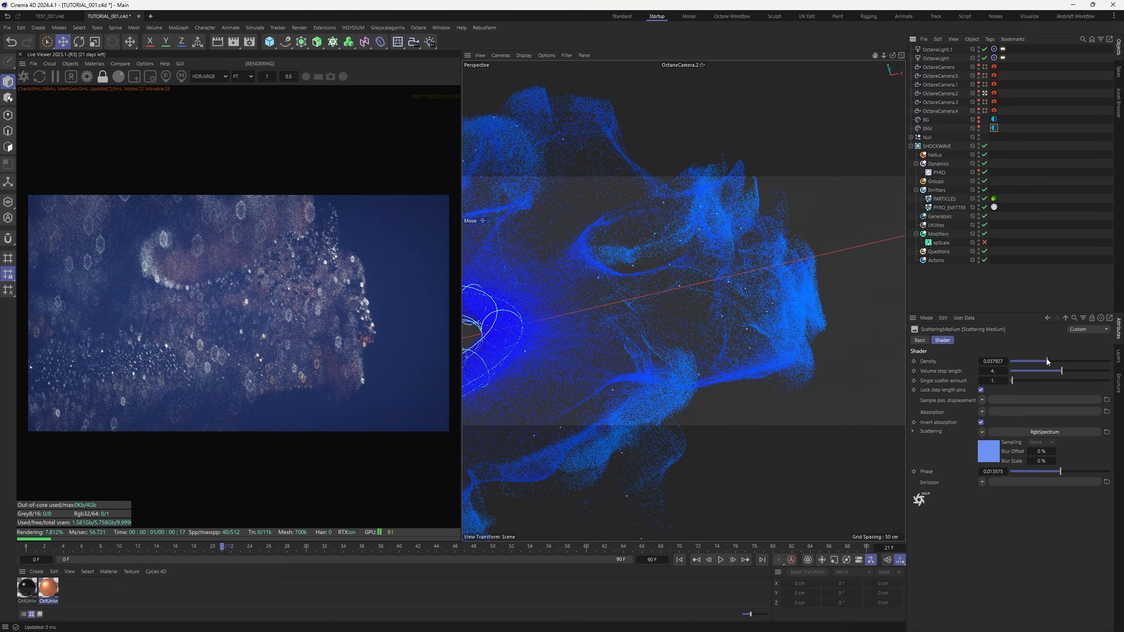
drag(1047, 361, 1037, 363)
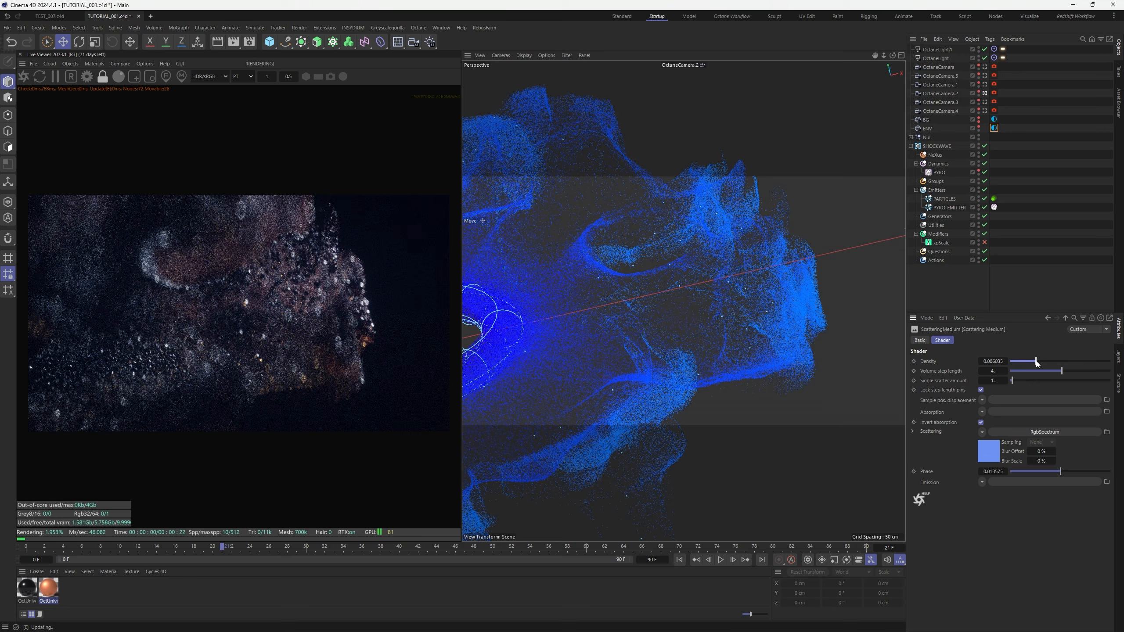
click(1077, 472)
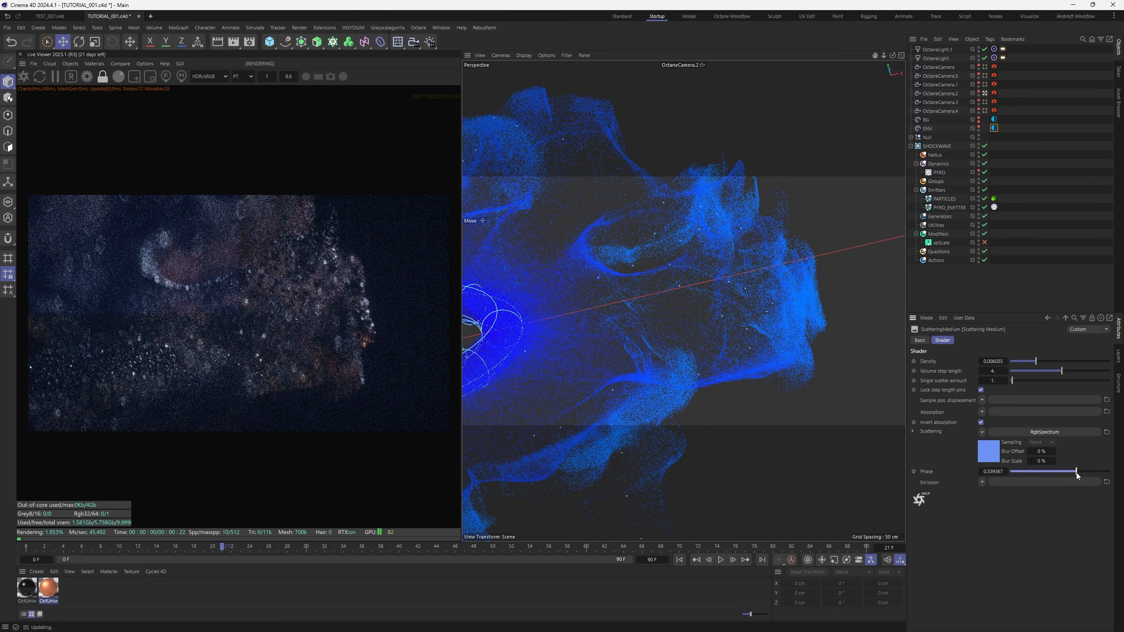
drag(1077, 473, 1065, 473)
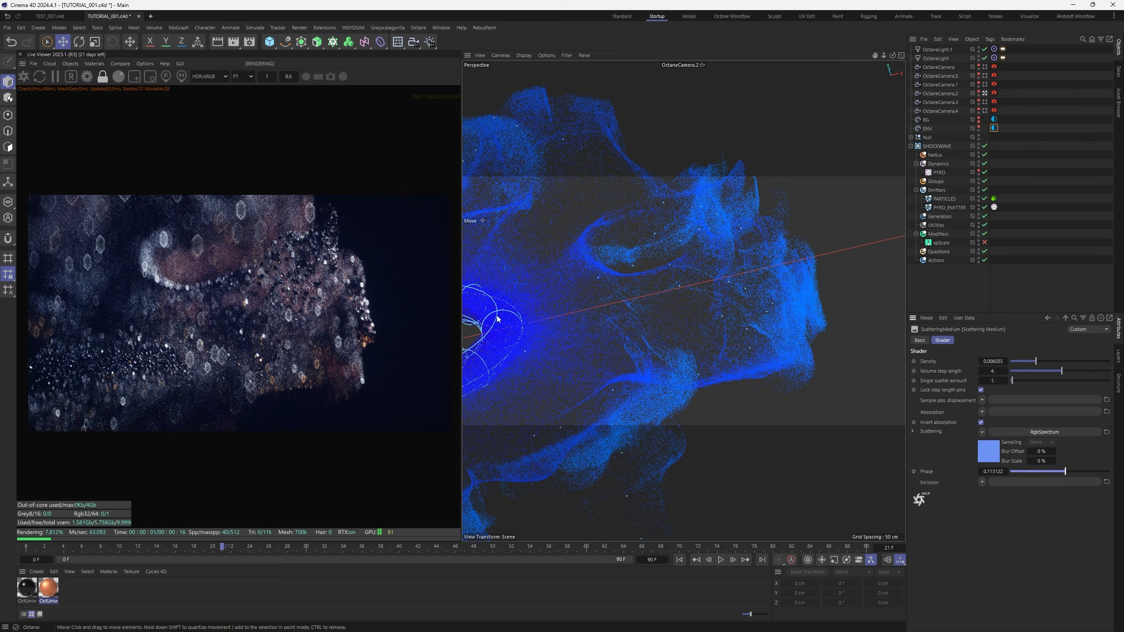
Lower OctaneCamera.2's exposure and raise its gamma and vignetting
click(994, 93)
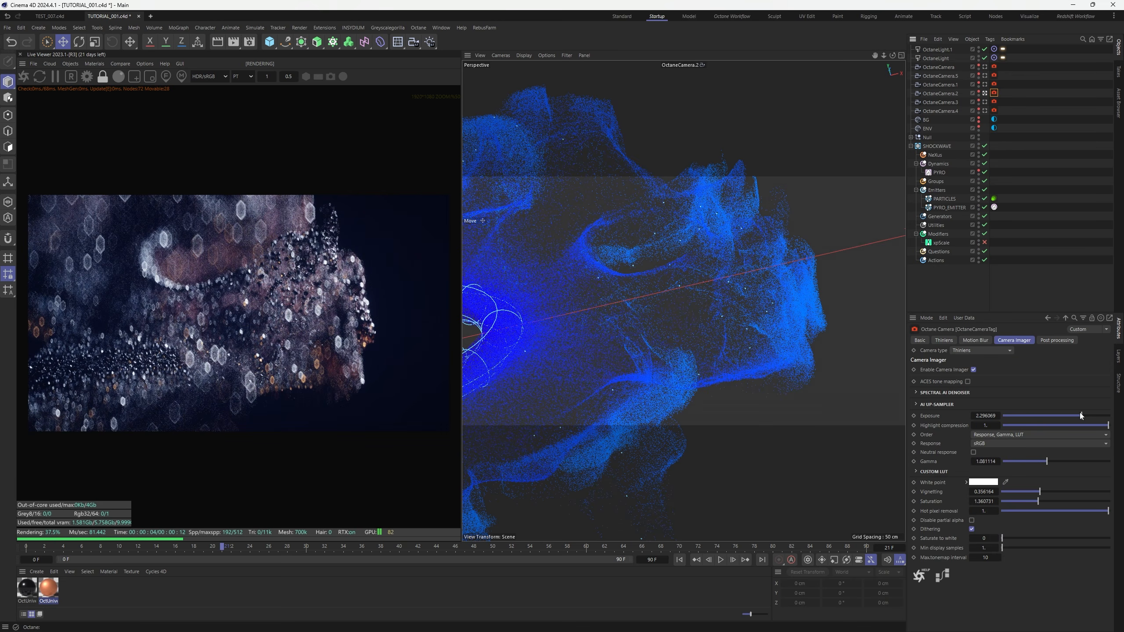
drag(1080, 414, 1080, 416)
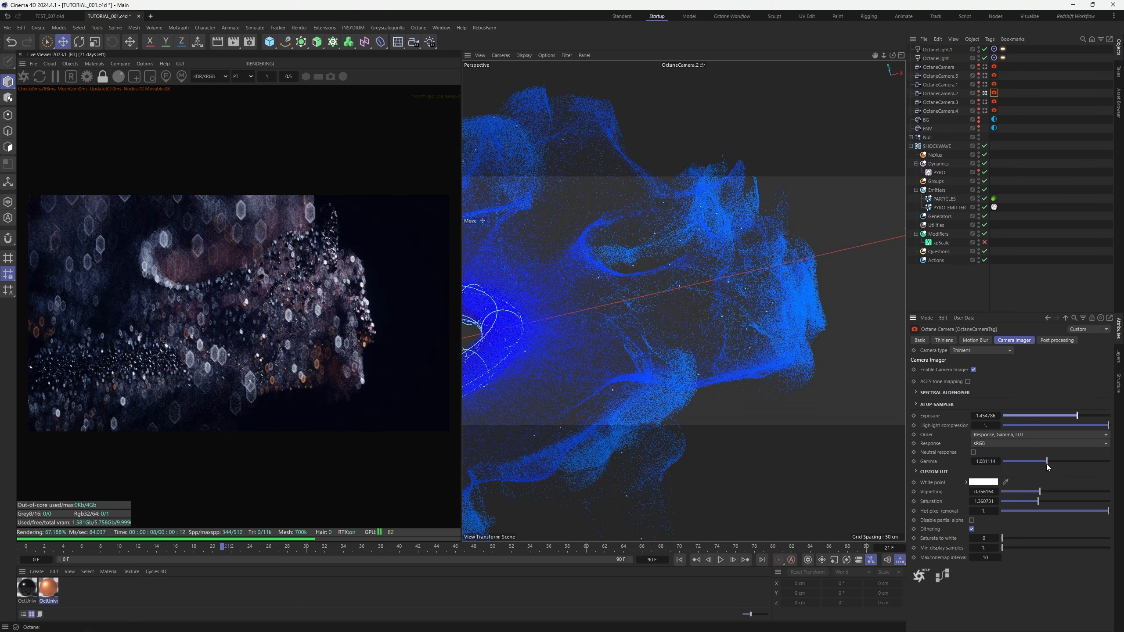
mouse_move(1047, 464)
mouse_down()
mouse_move(1035, 501)
mouse_move(1072, 494)
mouse_move(1050, 462)
mouse_up()
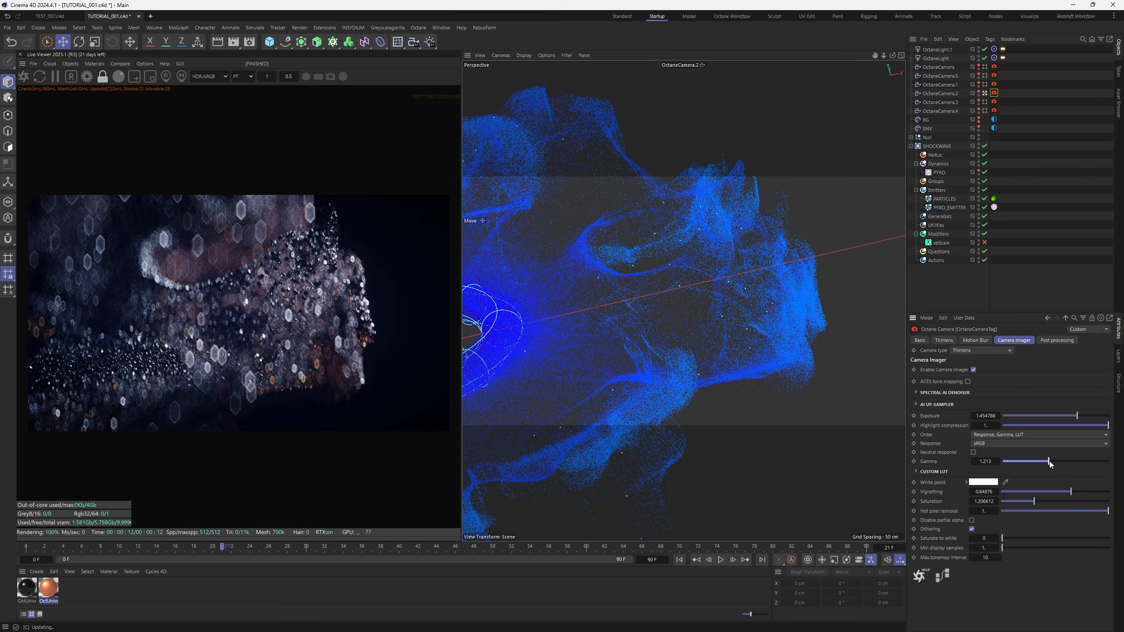
drag(1037, 504, 1041, 503)
Open the particle material in the Node Editor and edit a Gradient knot's colour
click(49, 588)
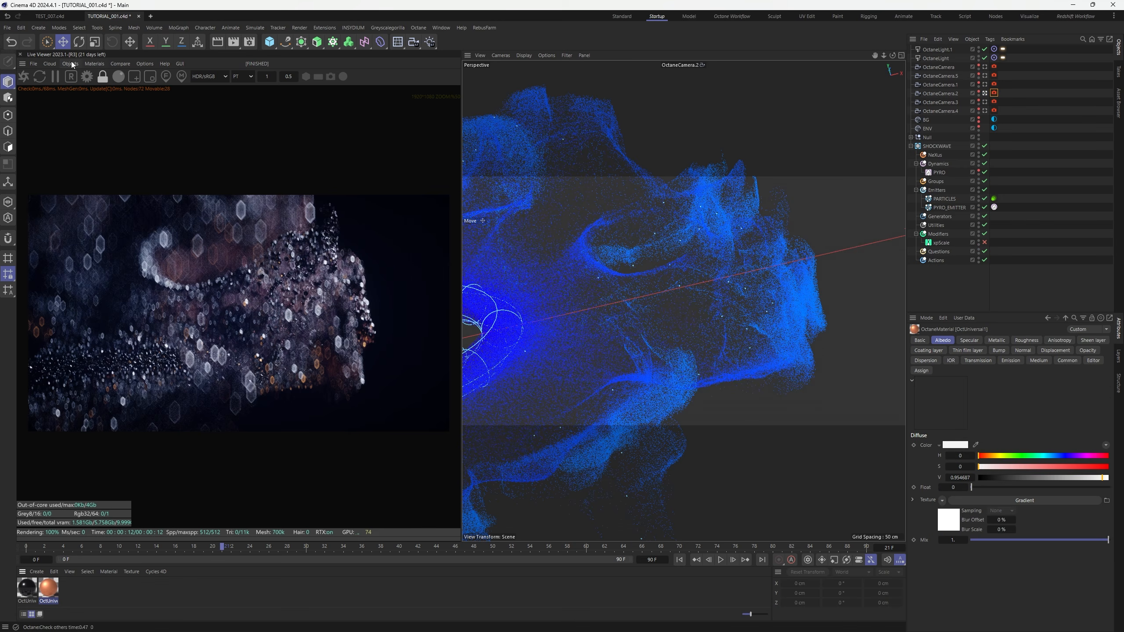
click(95, 64)
click(105, 87)
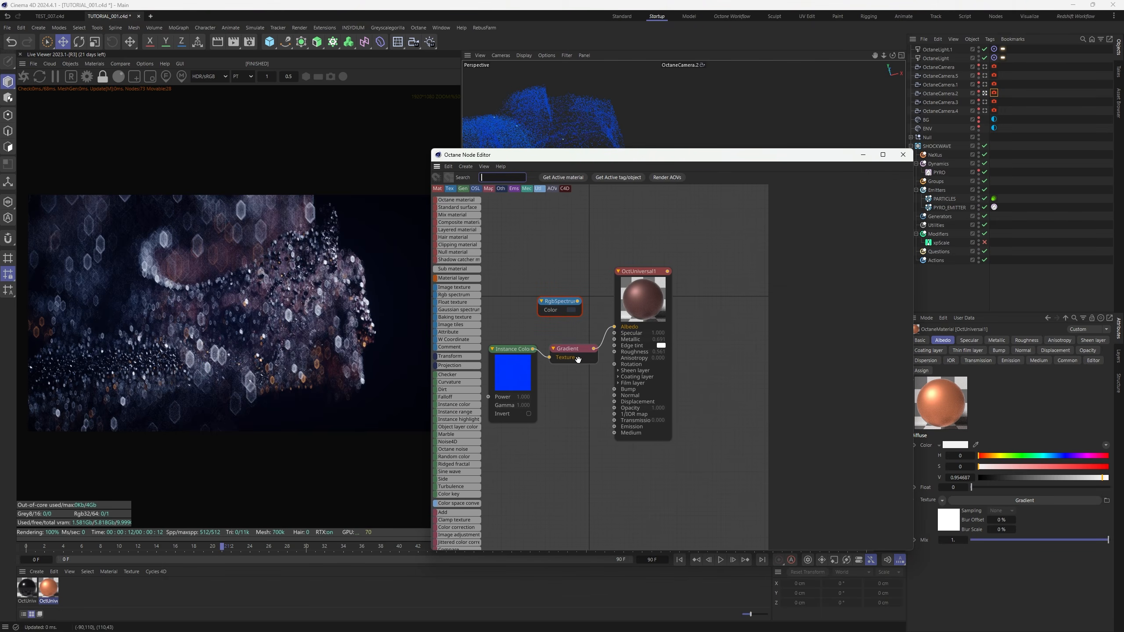
click(573, 348)
double_click(837, 323)
Raise the gradient knot's saturation to 52%, apply it, and close the Node Editor
drag(848, 343, 860, 346)
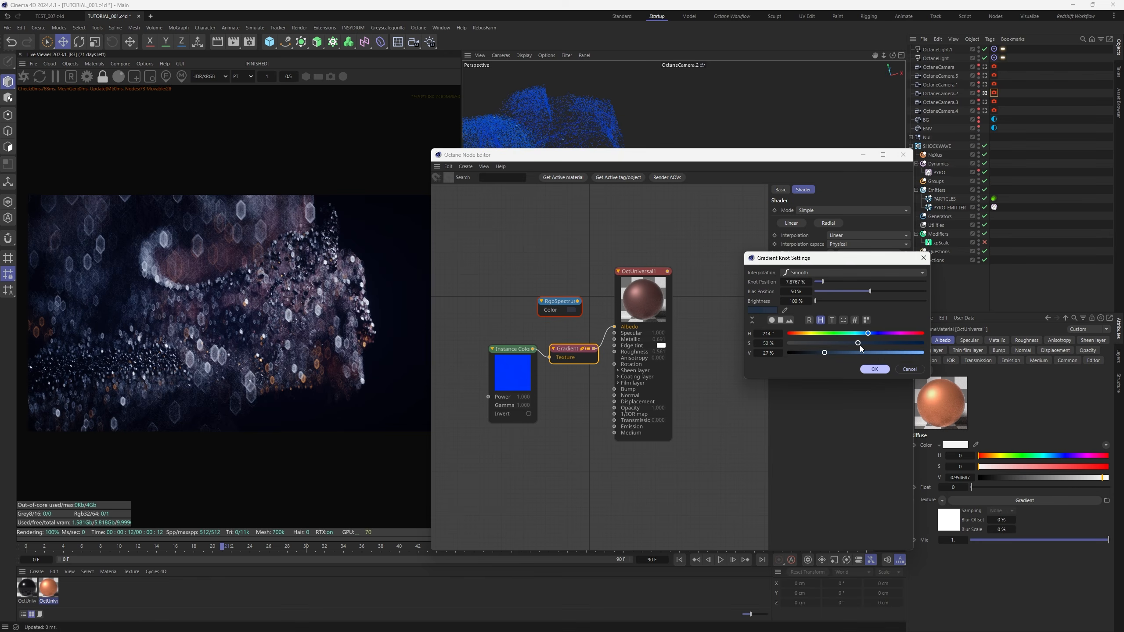
click(875, 370)
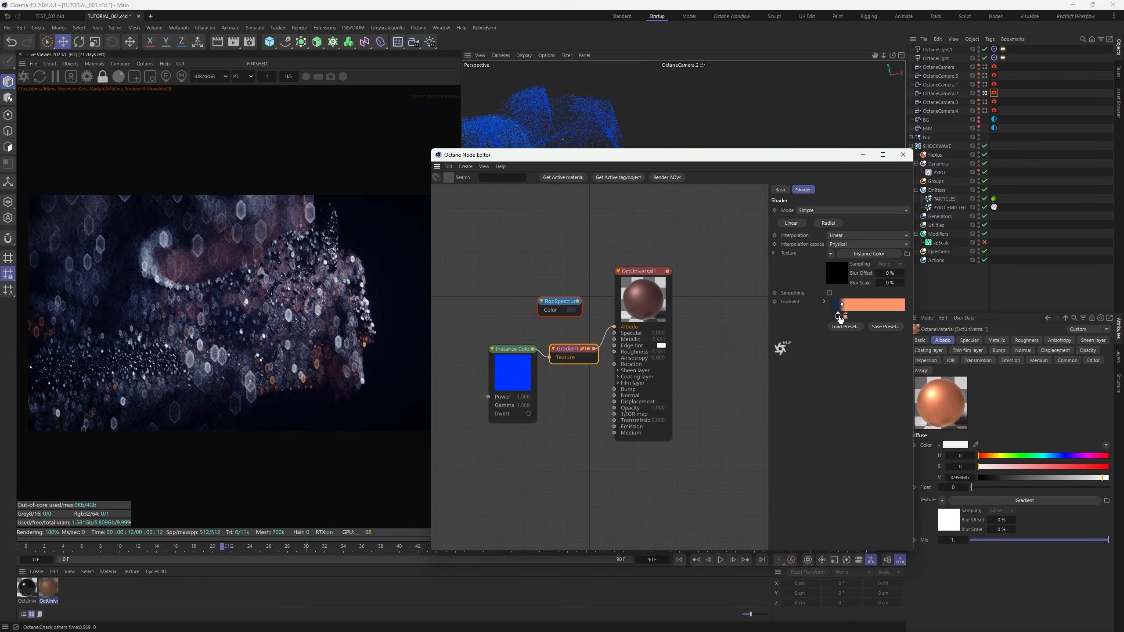
double_click(838, 316)
click(876, 370)
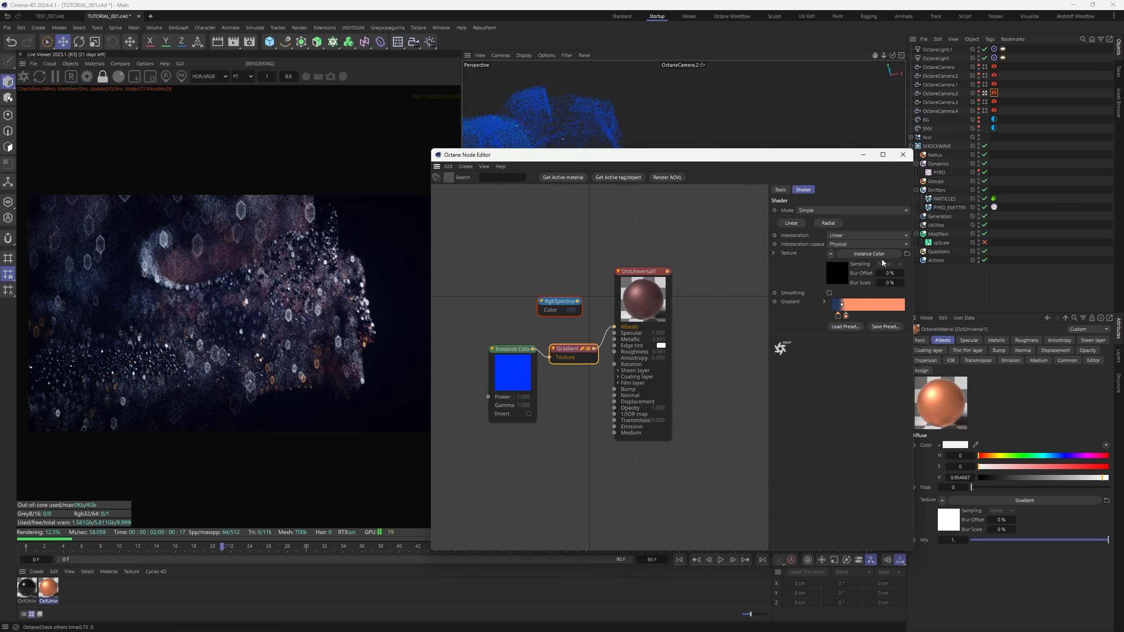
click(903, 155)
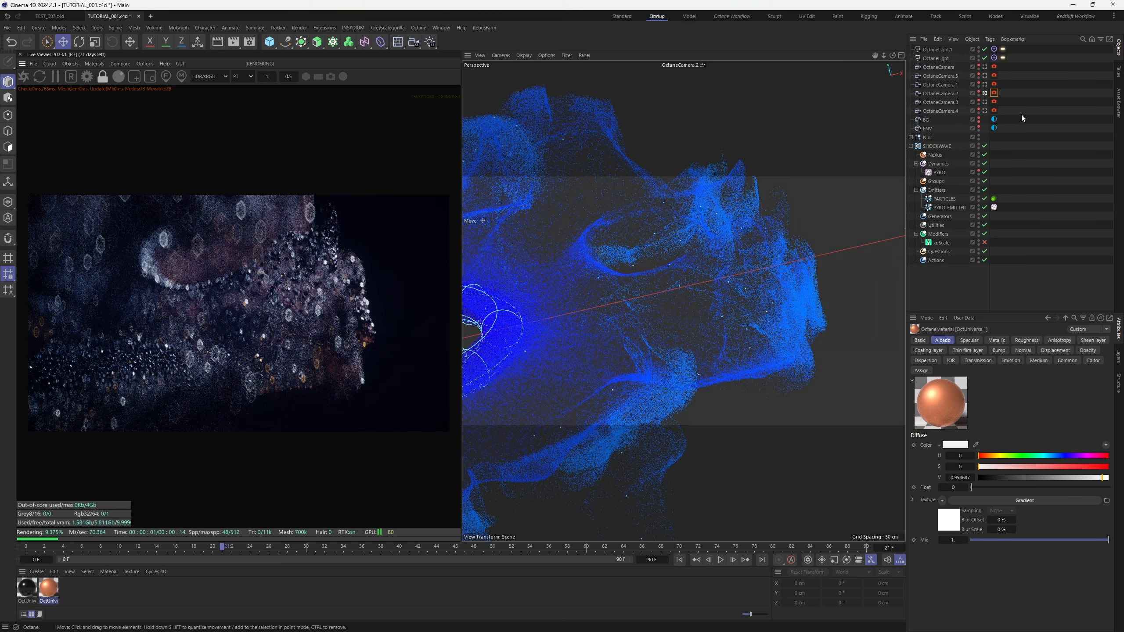
Give OctaneCamera.1 exposure about 1.45, gamma about 1.10 and saturation about 1.27
click(985, 85)
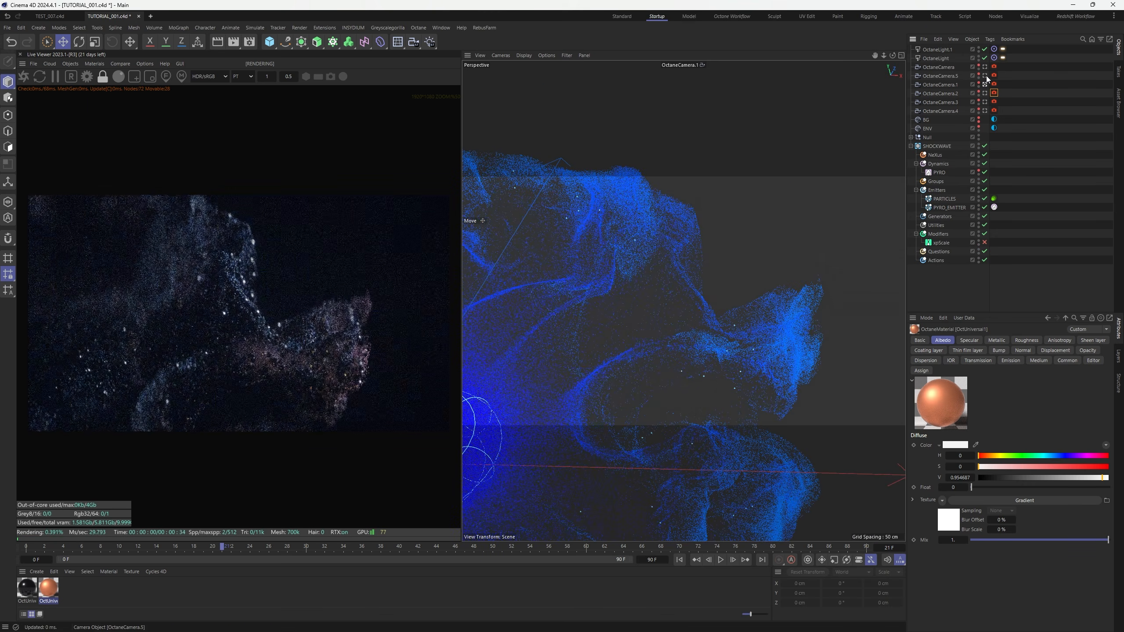
click(995, 85)
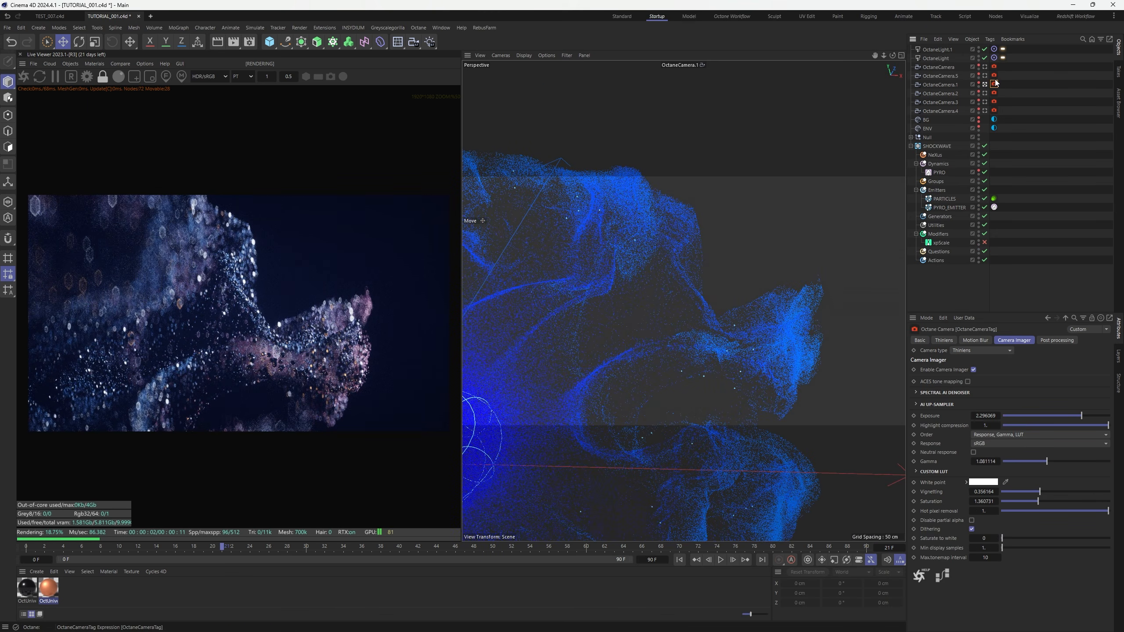
drag(1081, 415, 1080, 416)
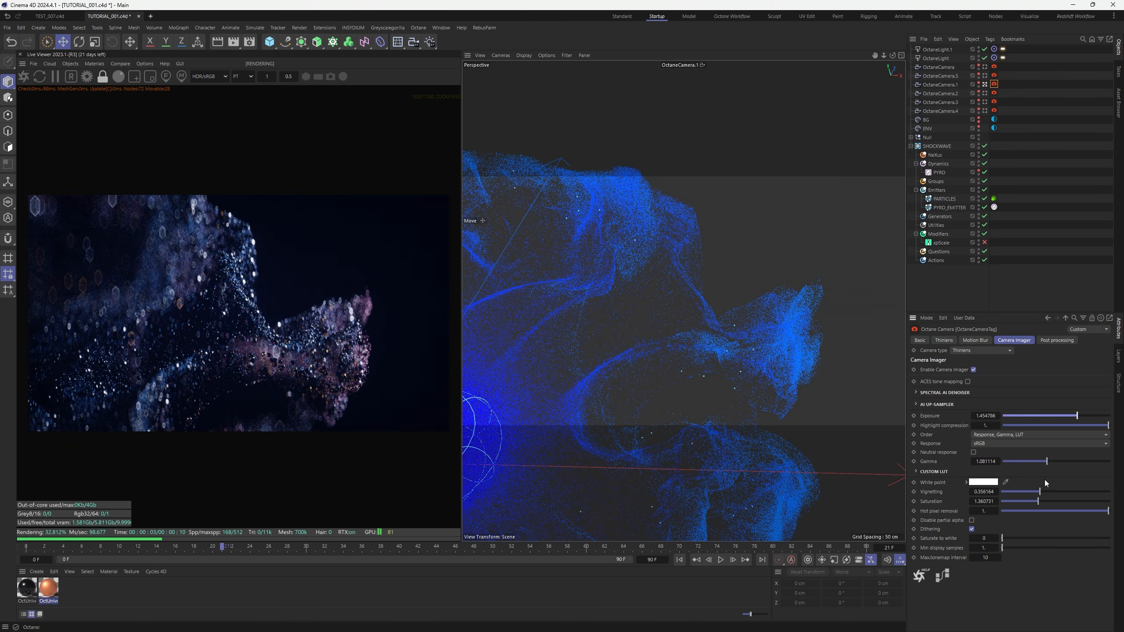
drag(1047, 462, 1048, 463)
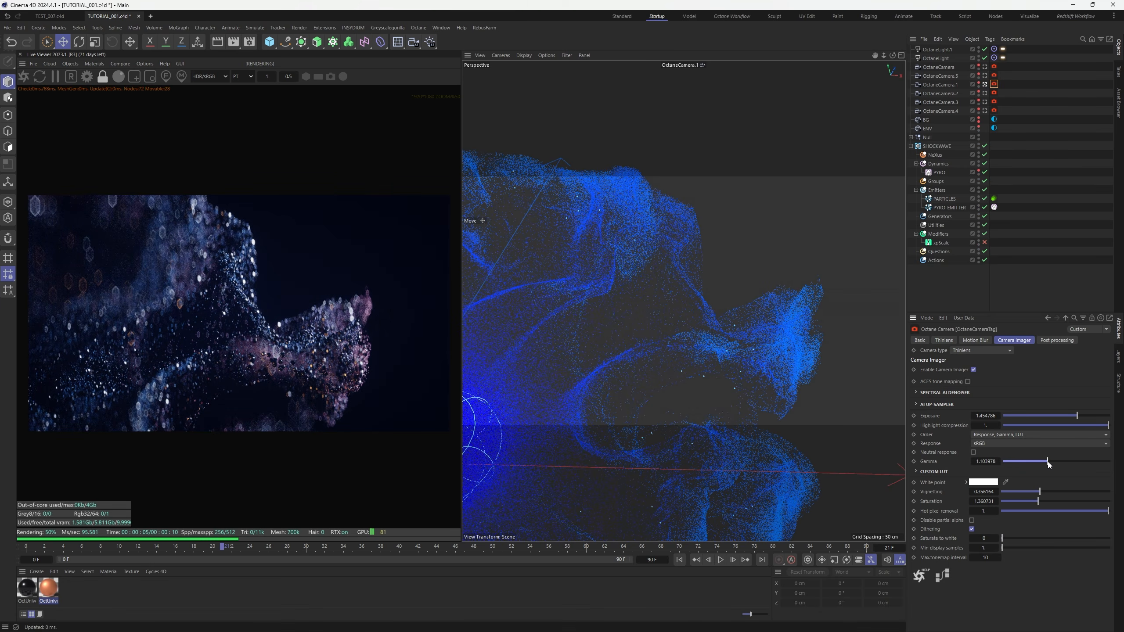
drag(1039, 502, 1050, 492)
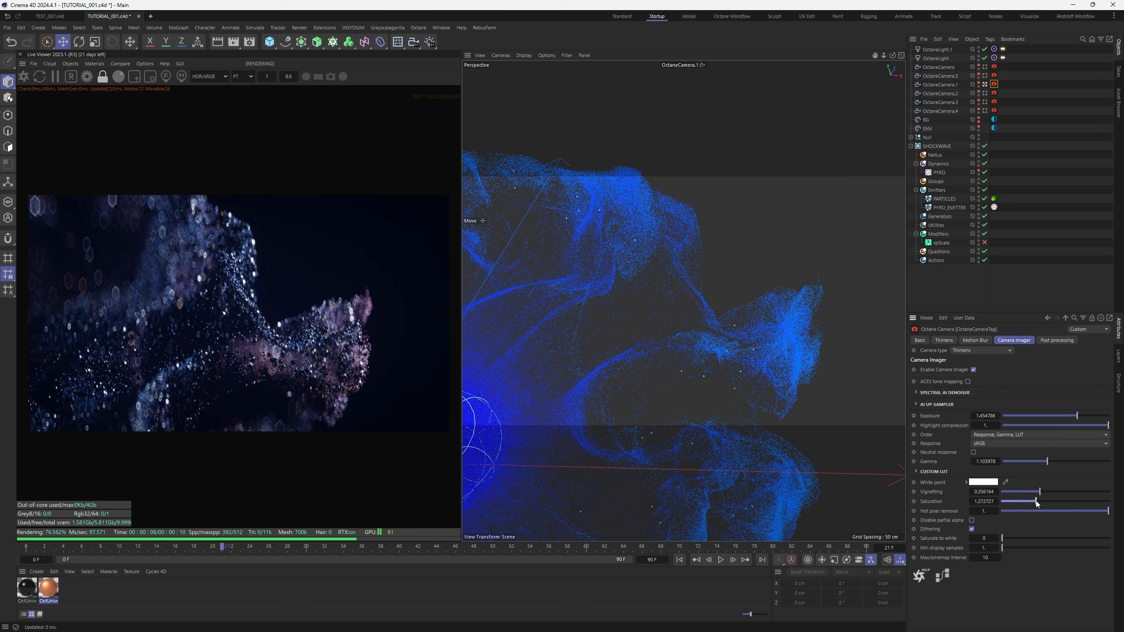
Switch to OctaneCamera.5, reframe the particle cloud, and pick a focus point on the particles
click(1033, 138)
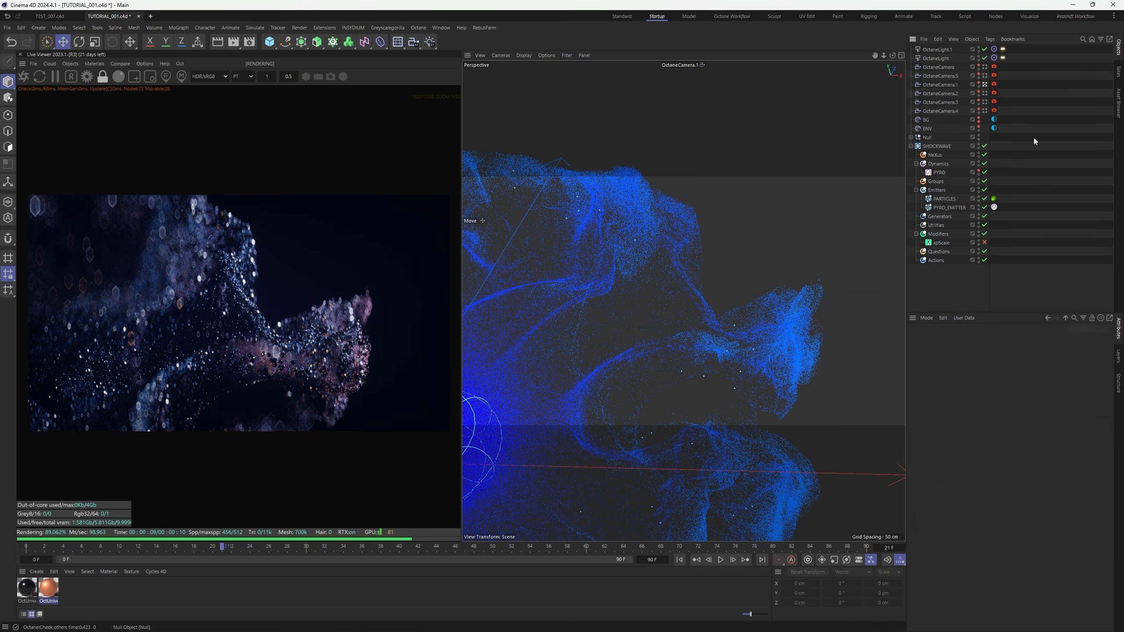
click(985, 76)
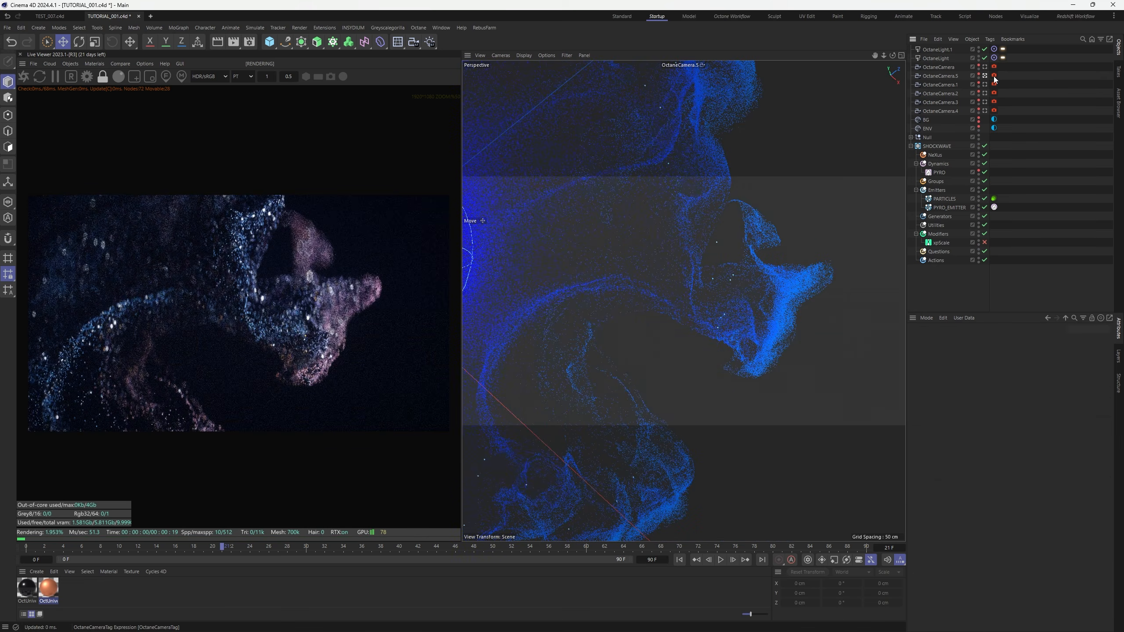
click(995, 77)
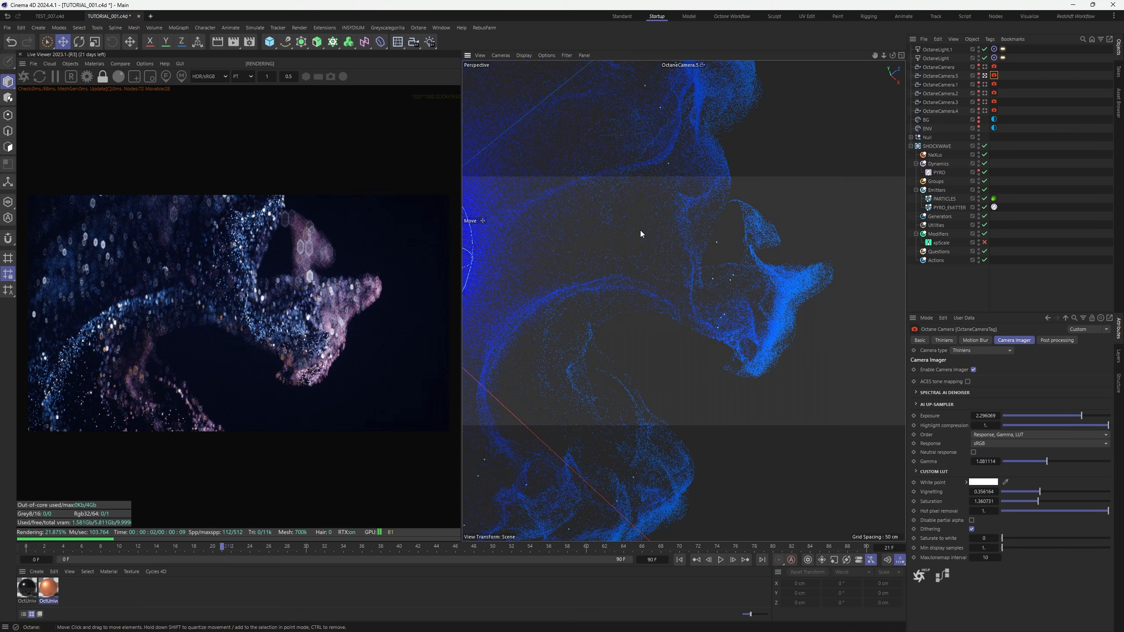
alt+middle_drag(654, 288, 661, 364)
alt+drag(661, 366, 719, 188)
alt+drag(700, 228, 734, 328)
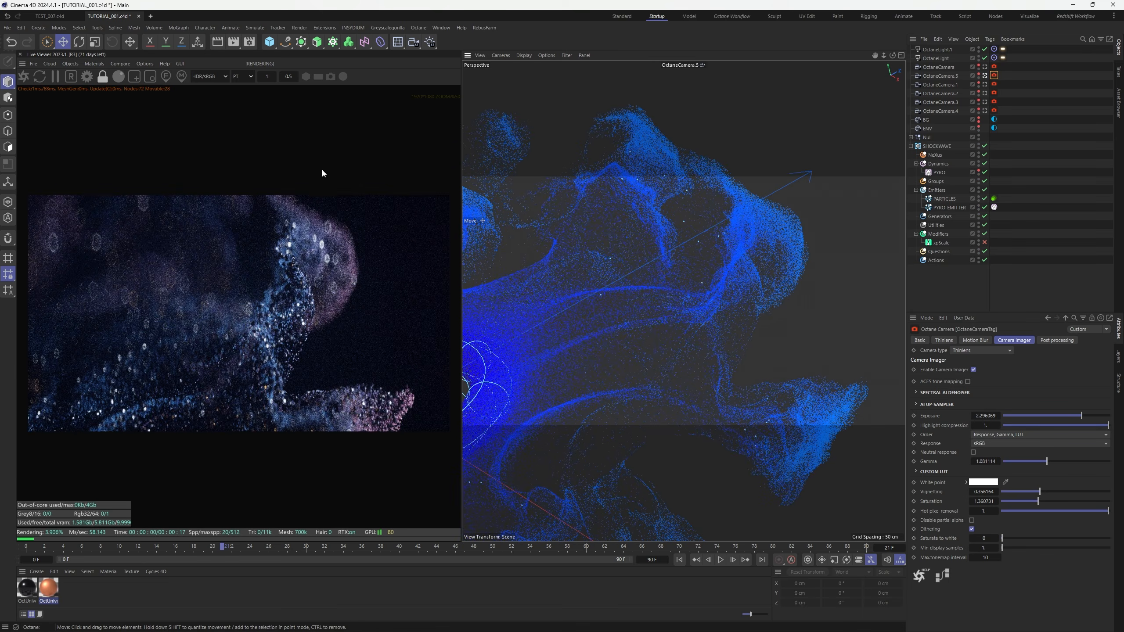
click(167, 76)
click(257, 286)
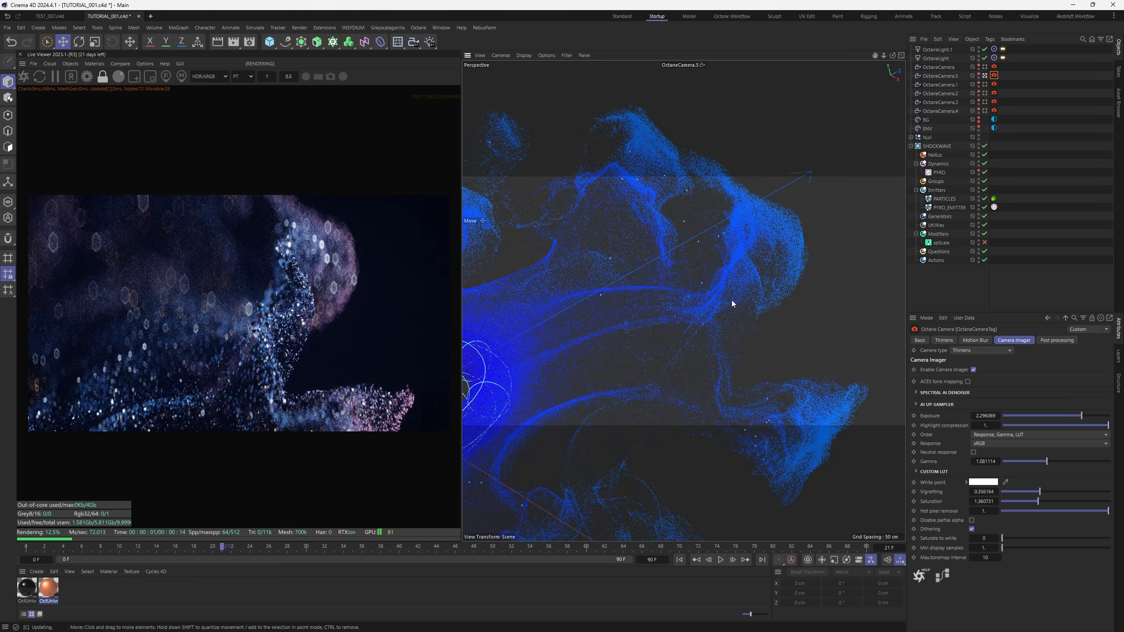
Orbit OctaneCamera.5 to a new angle and re-pick the depth-of-field focus on the particles
alt+drag(731, 302, 736, 306)
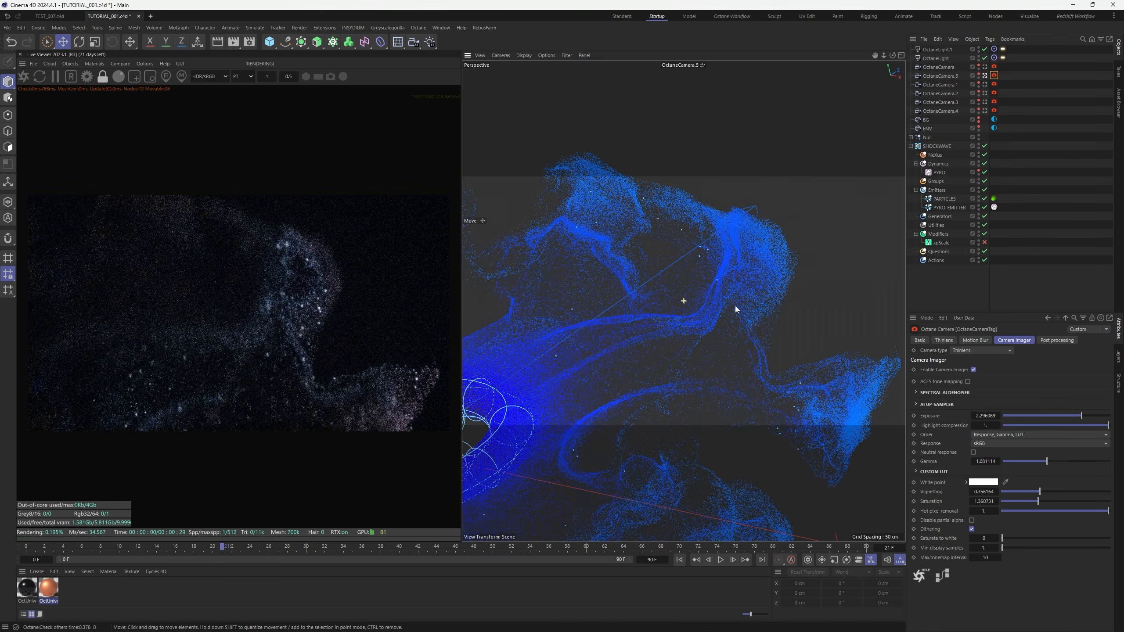
scroll(318, 335, down, 1)
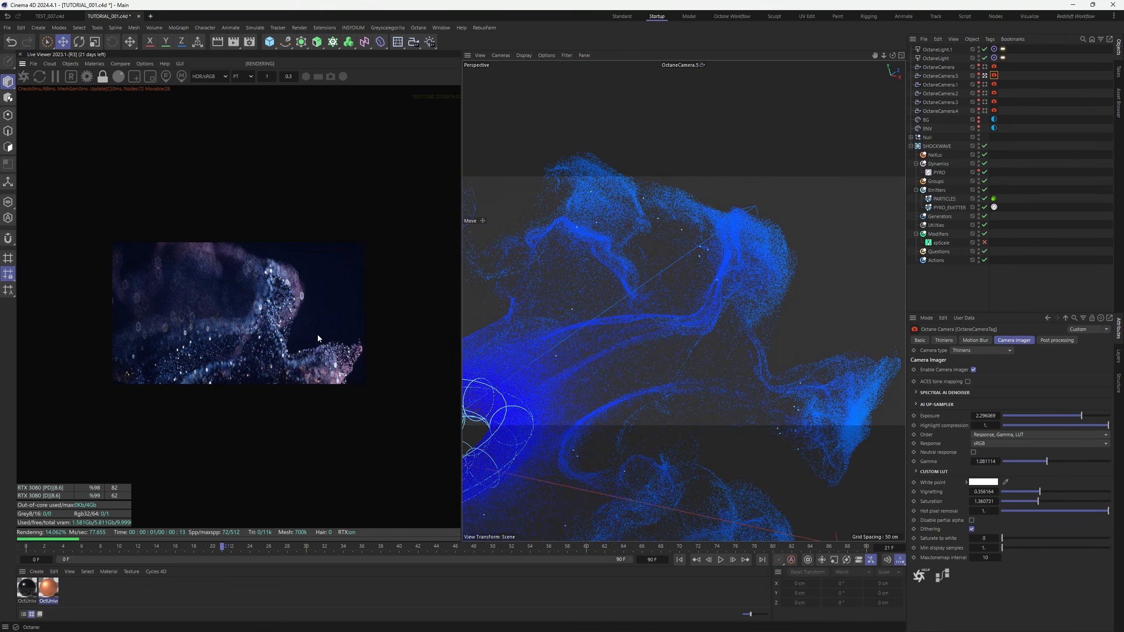
mouse_move(759, 336)
alt+mouse_down()
mouse_move(782, 343)
mouse_move(757, 347)
alt+mouse_up()
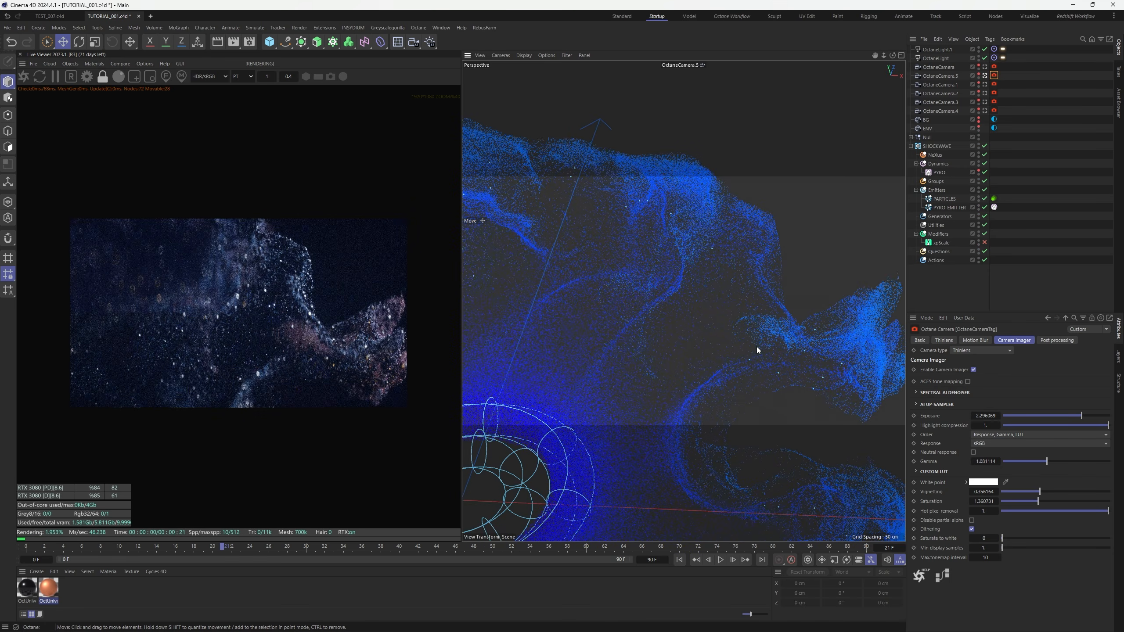
scroll(291, 358, up, 3)
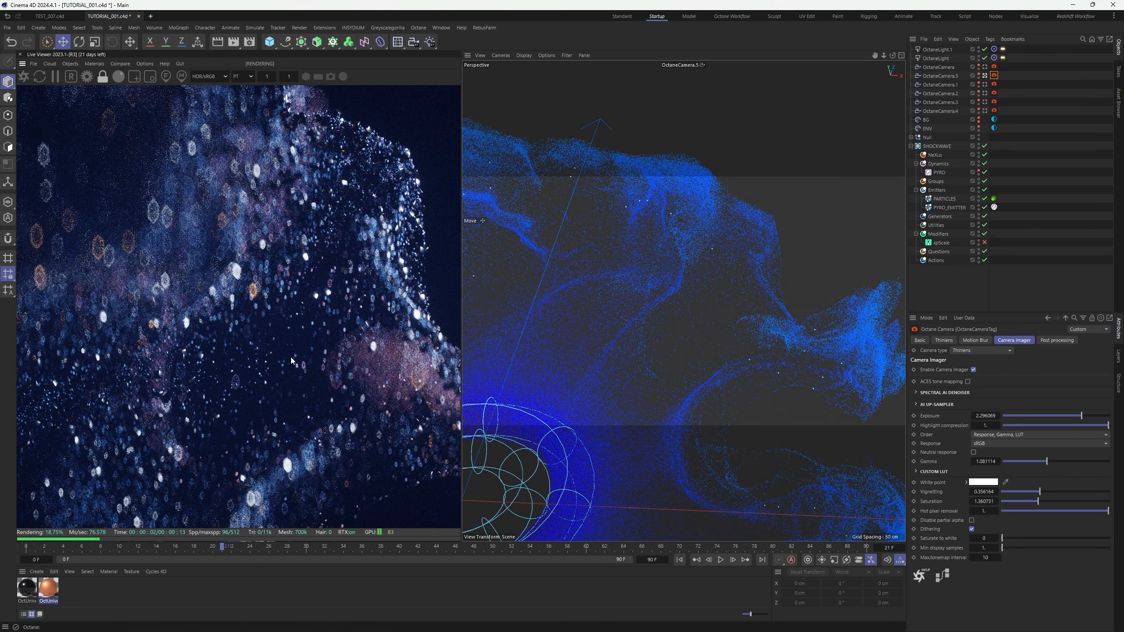
scroll(291, 361, down, 2)
scroll(291, 361, down, 1)
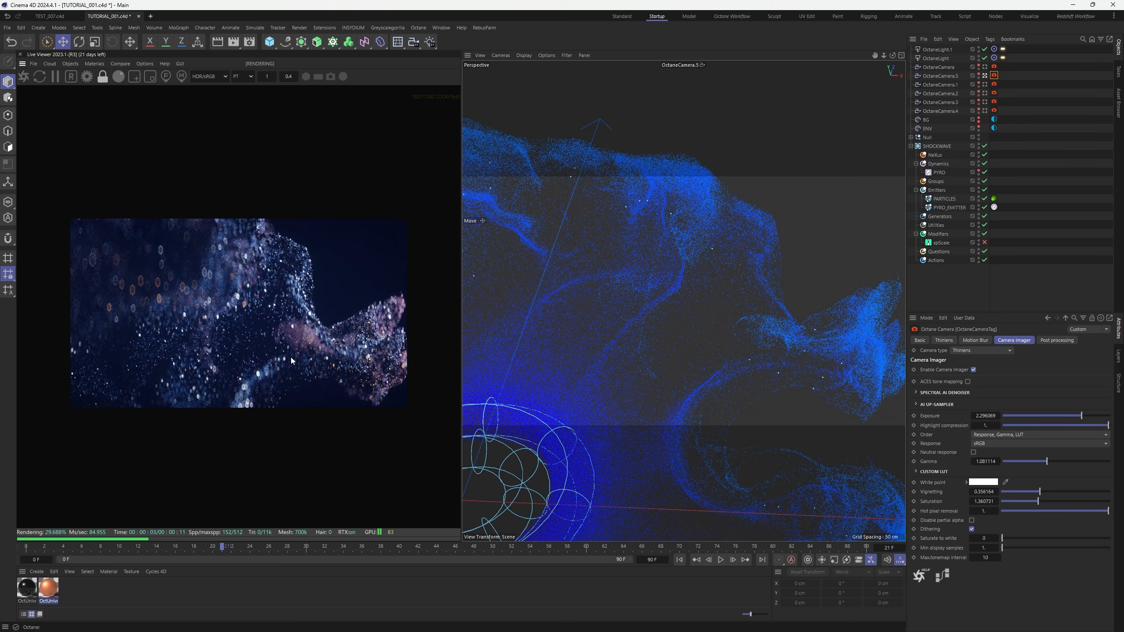
click(166, 76)
click(223, 288)
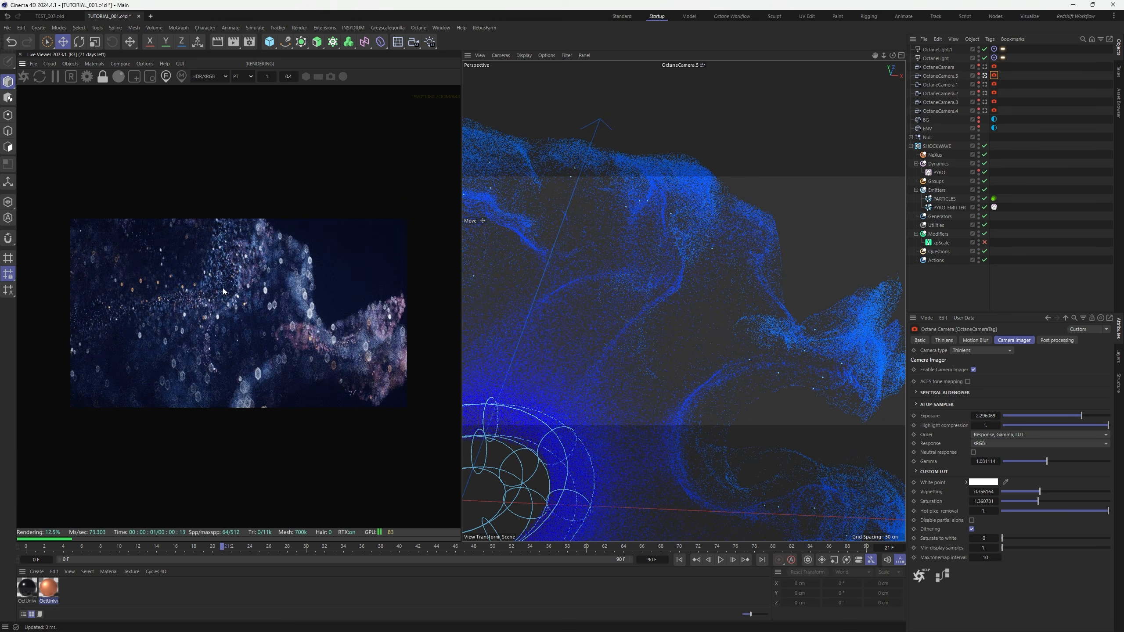
Fine-tune OctaneCamera.5's framing, then switch to the main OctaneCamera
alt+drag(652, 294, 789, 340)
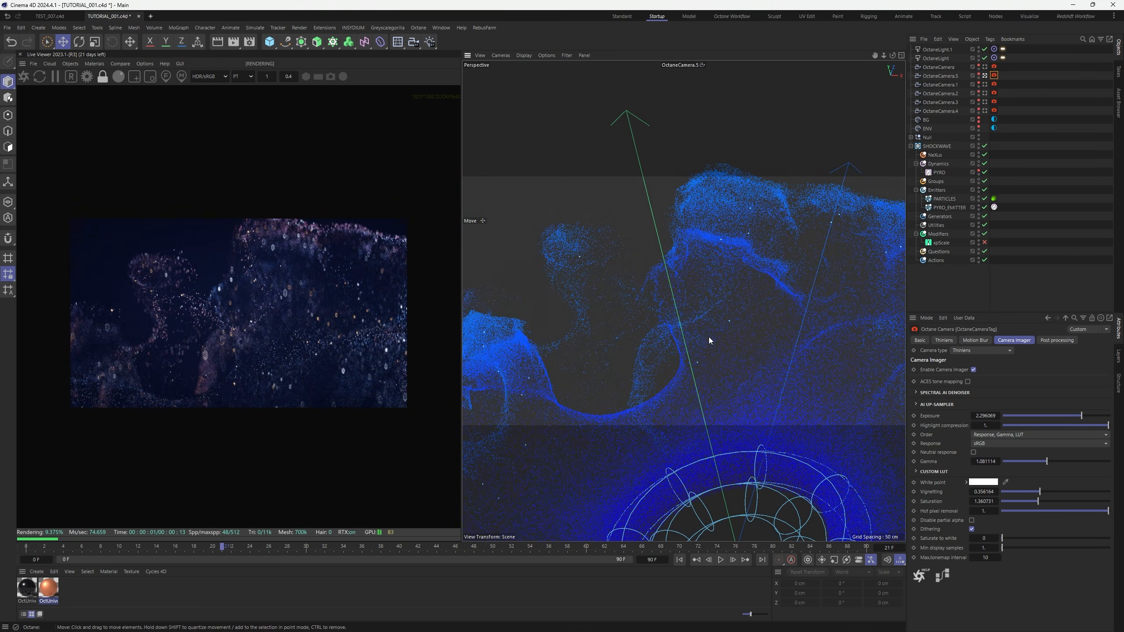
alt+drag(798, 332, 764, 379)
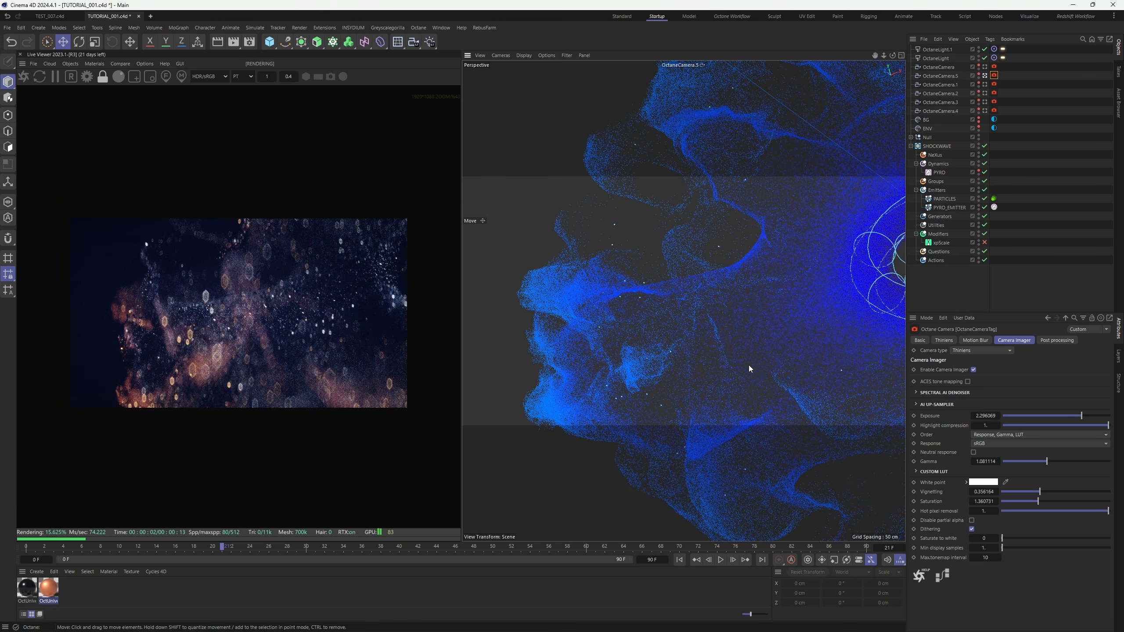
alt+drag(724, 356, 764, 332)
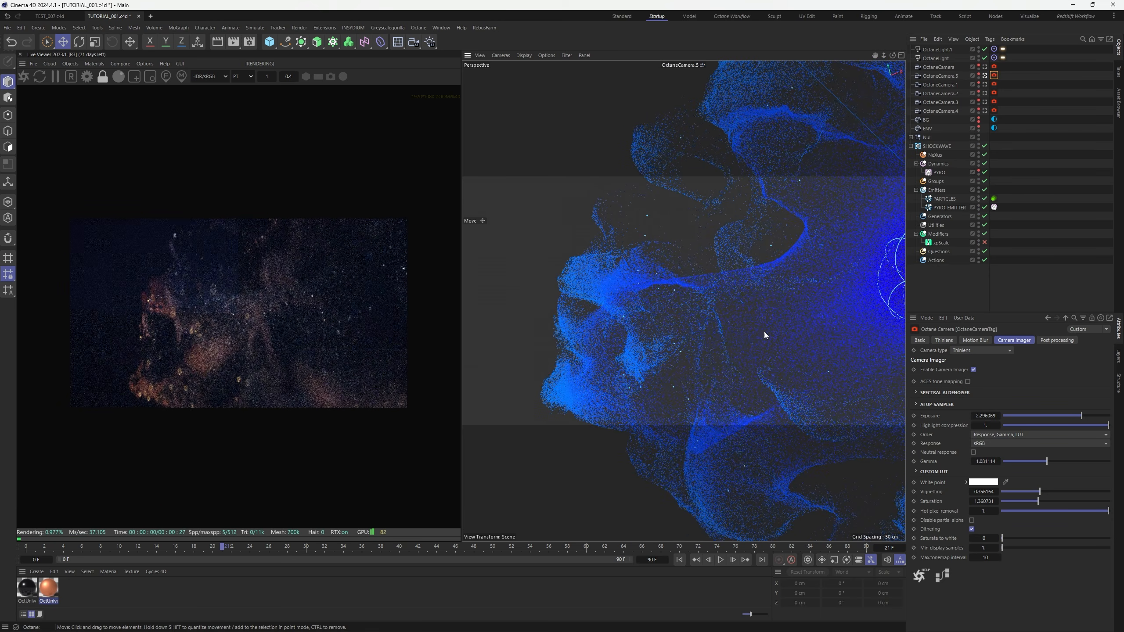
click(1016, 127)
click(985, 67)
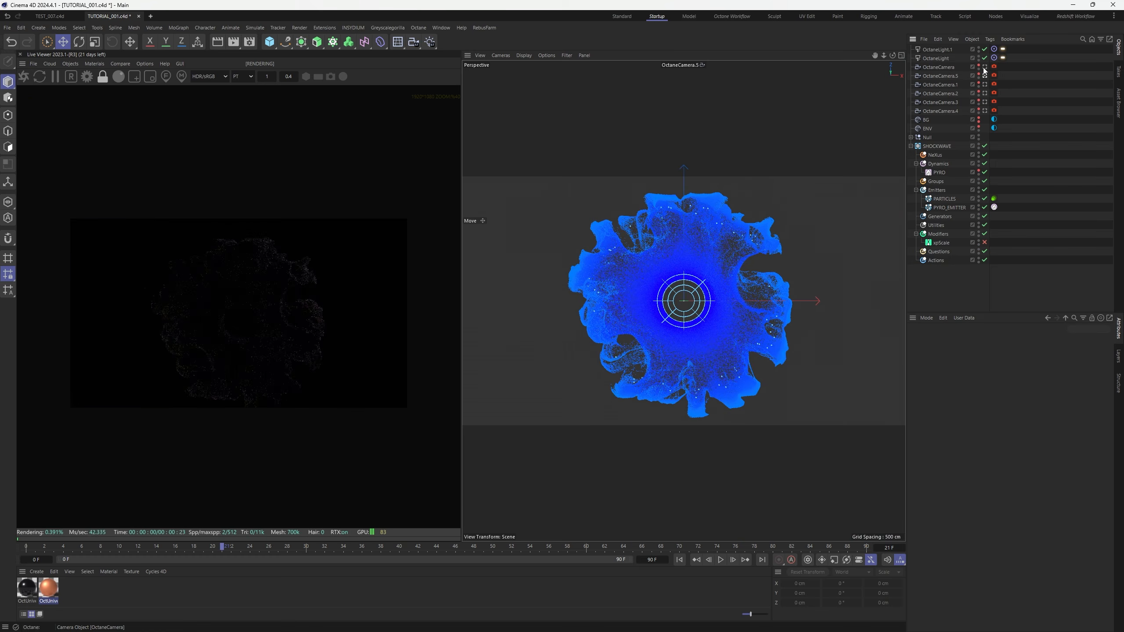
Copy ENV as ENV.1 and raise its scattering medium's Phase to about 0.61
click(994, 127)
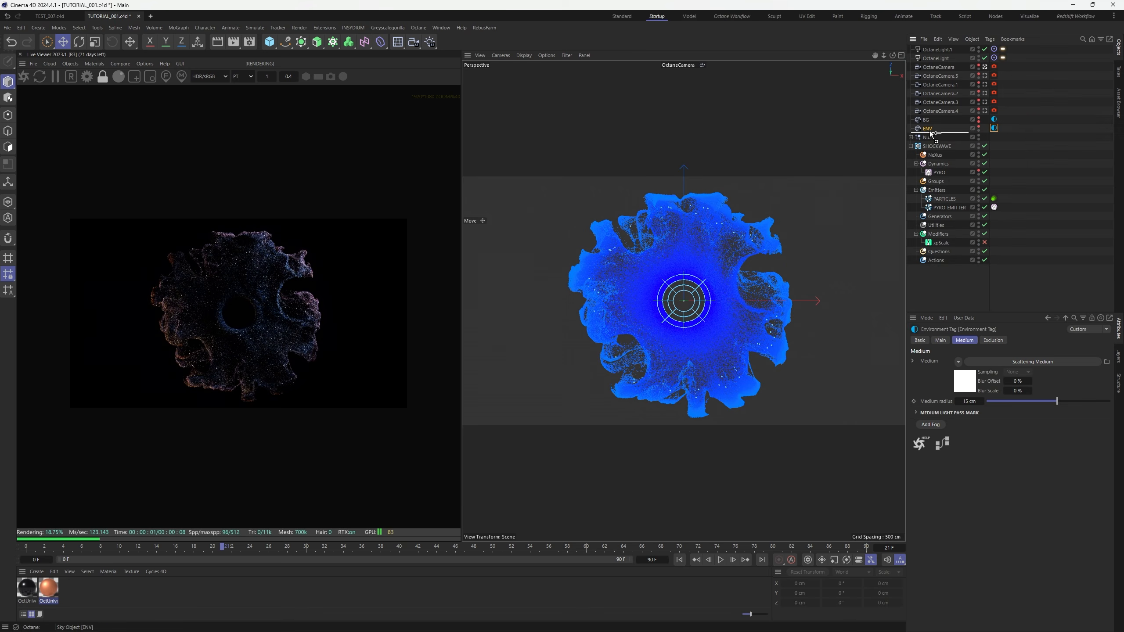
ctrl+drag(929, 130, 929, 133)
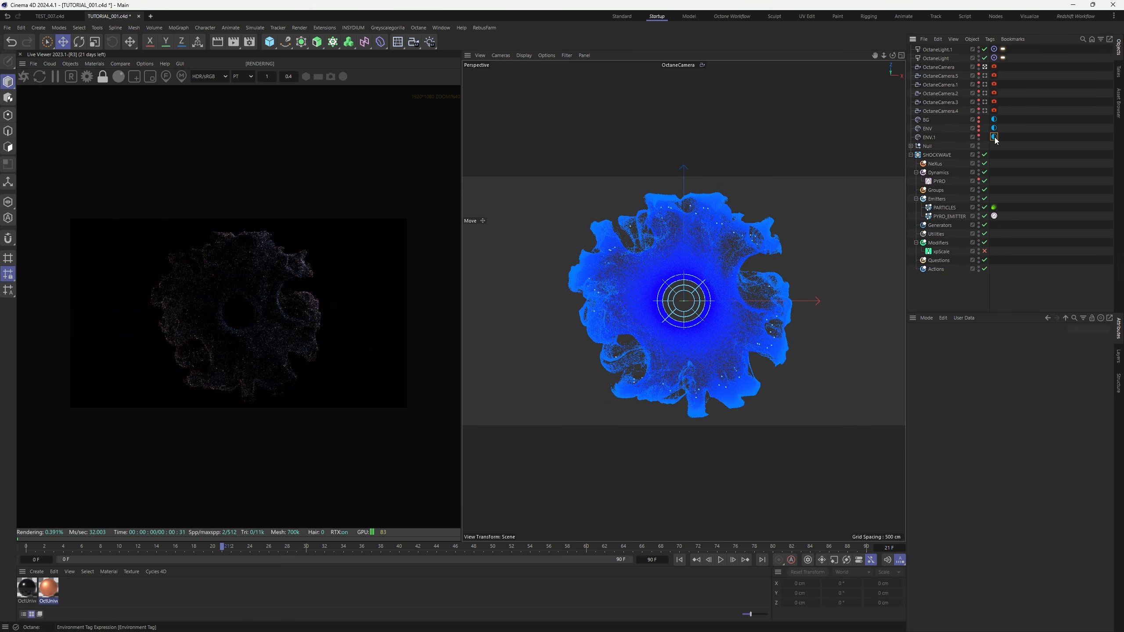
click(995, 137)
click(1033, 361)
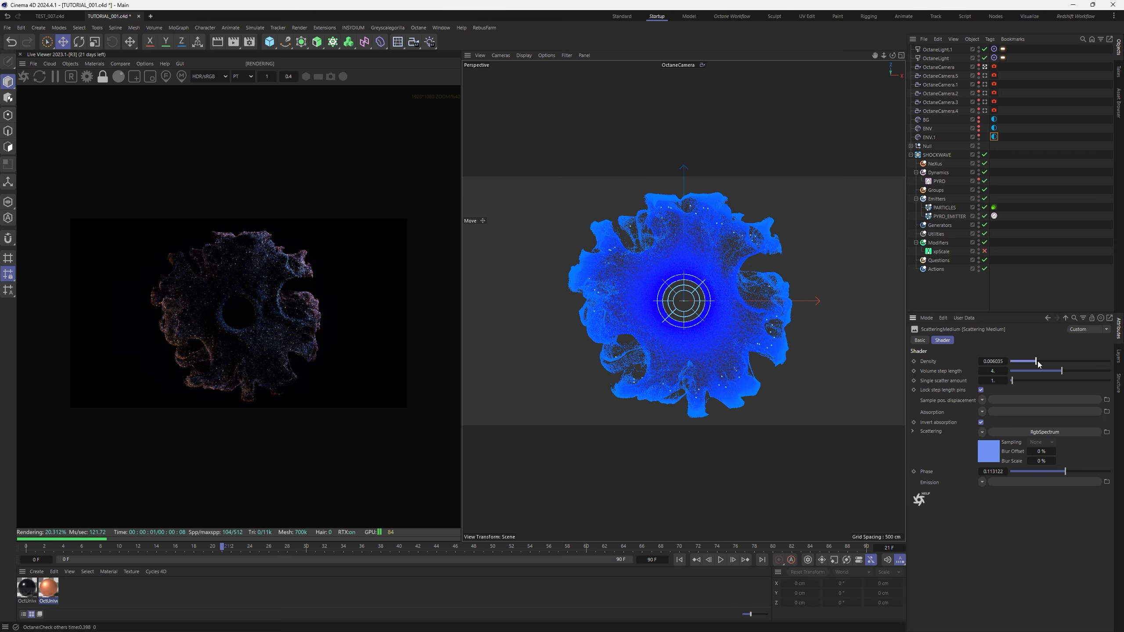
drag(1065, 472, 1089, 473)
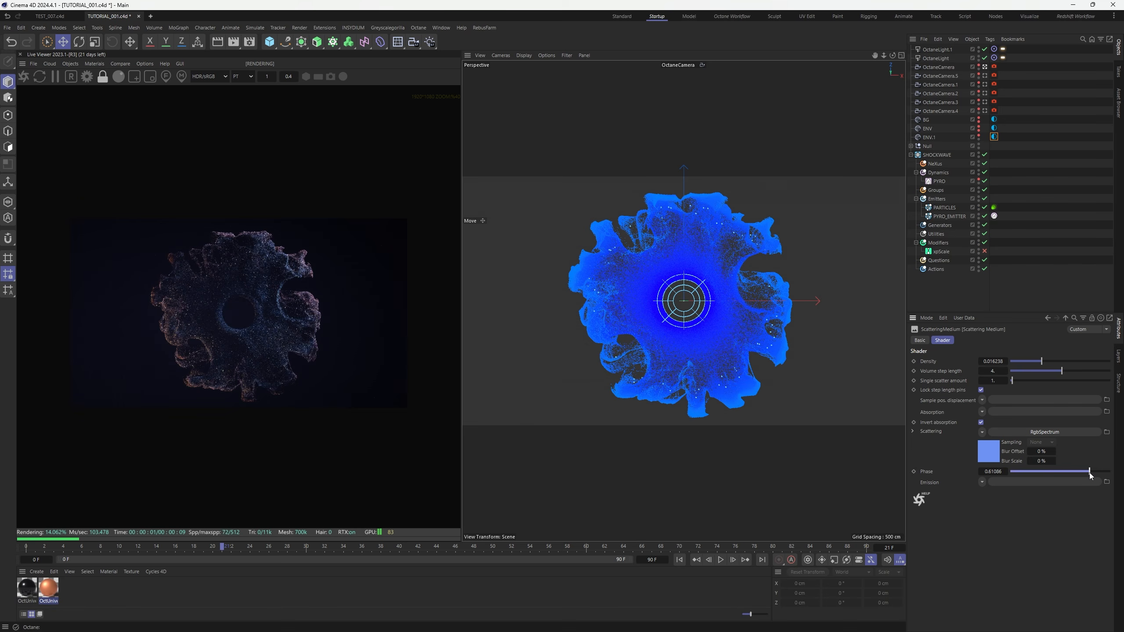
scroll(251, 325, up, 3)
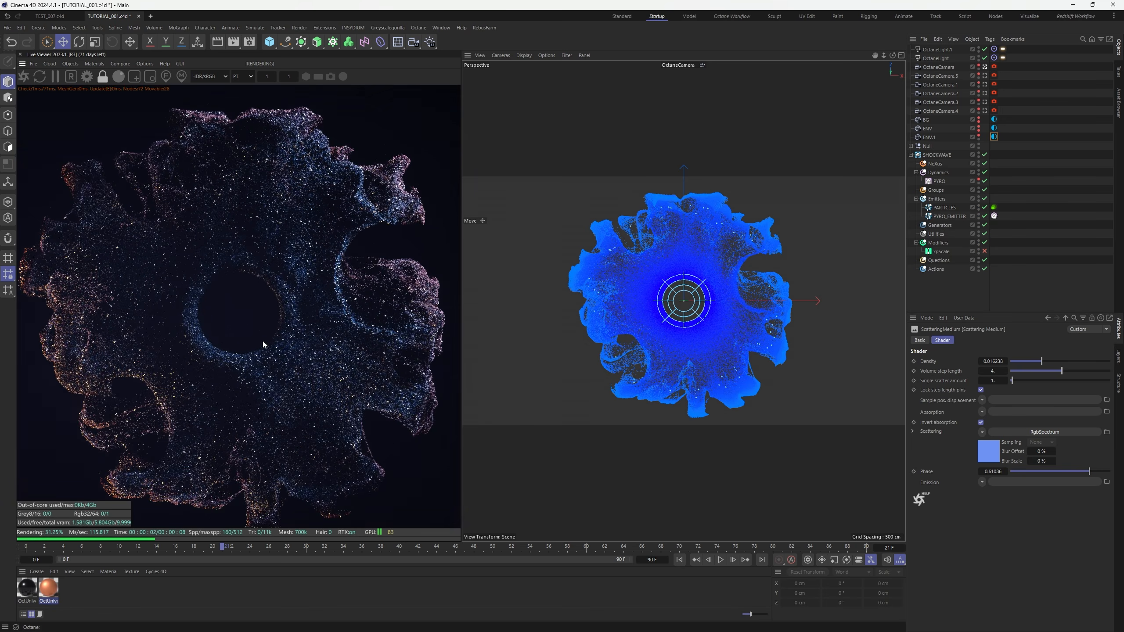
scroll(262, 341, down, 4)
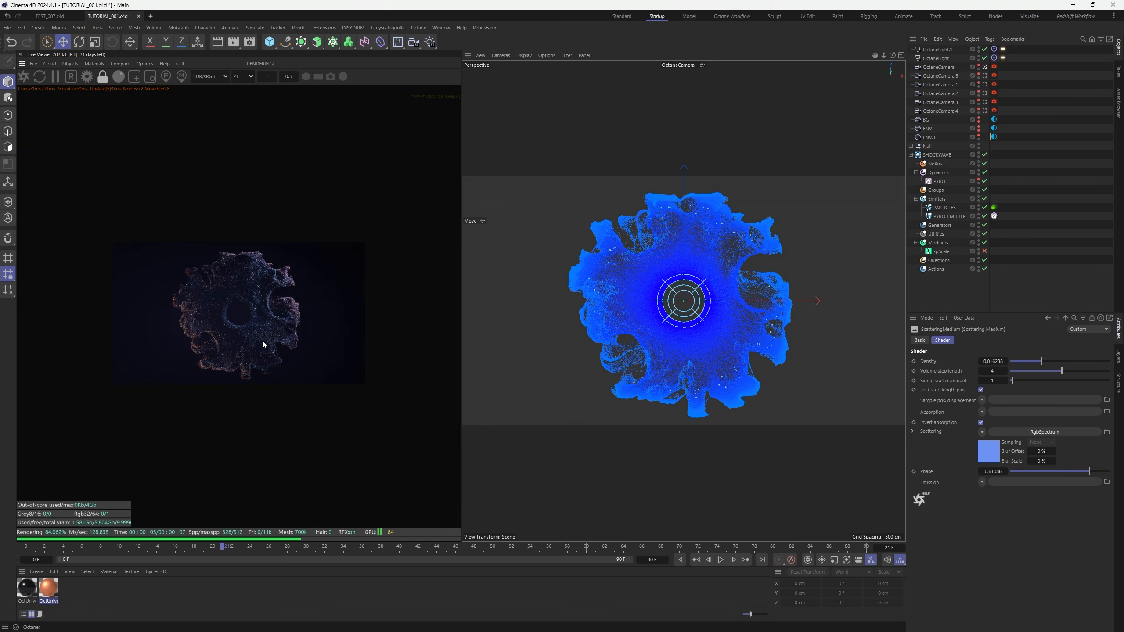
scroll(263, 341, up, 1)
scroll(262, 337, up, 1)
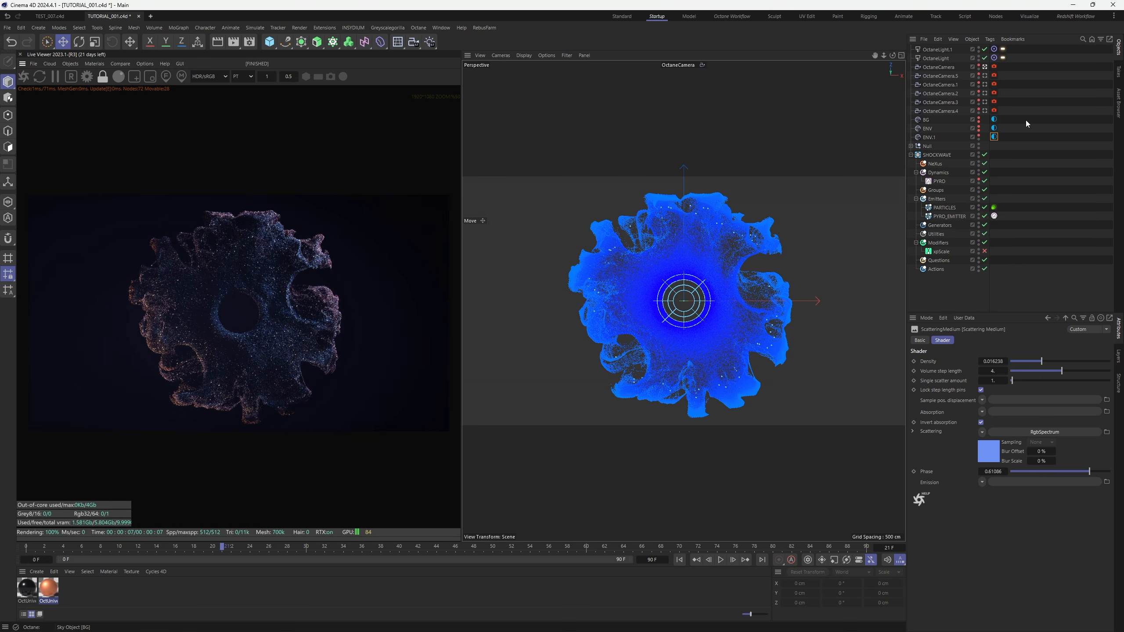
Hide ENV.1 from render and lower OctaneCamera.3's gamma slightly
click(986, 102)
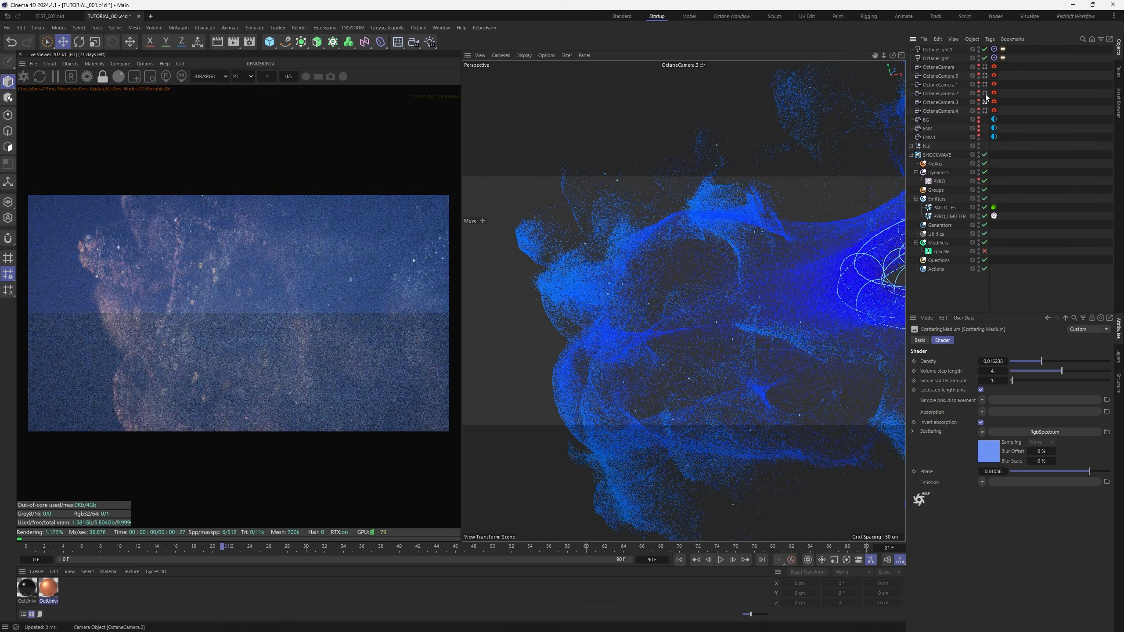
click(995, 102)
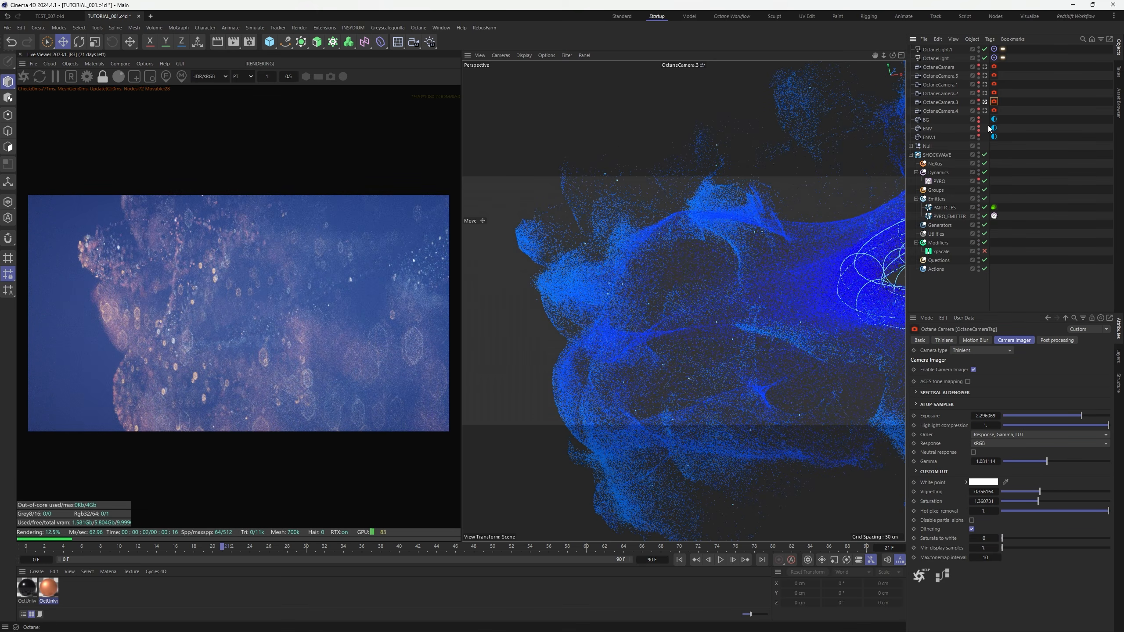
double_click(979, 139)
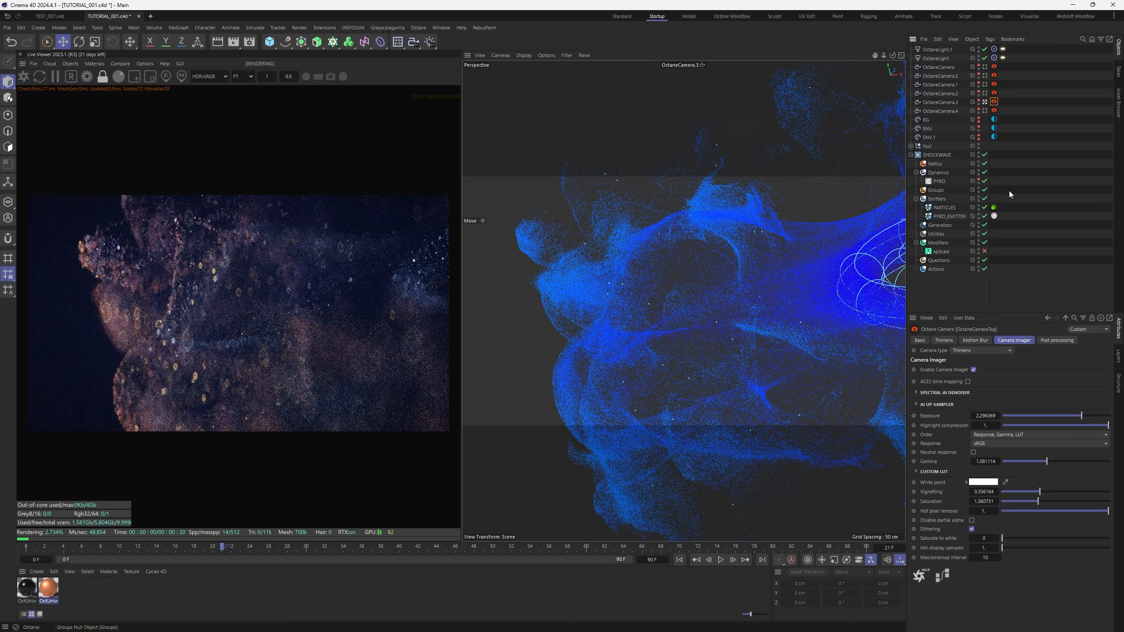
drag(1048, 462, 1047, 462)
Raise OctaneCamera.4's exposure to about 2.42 and increase the ENV fog density
click(985, 111)
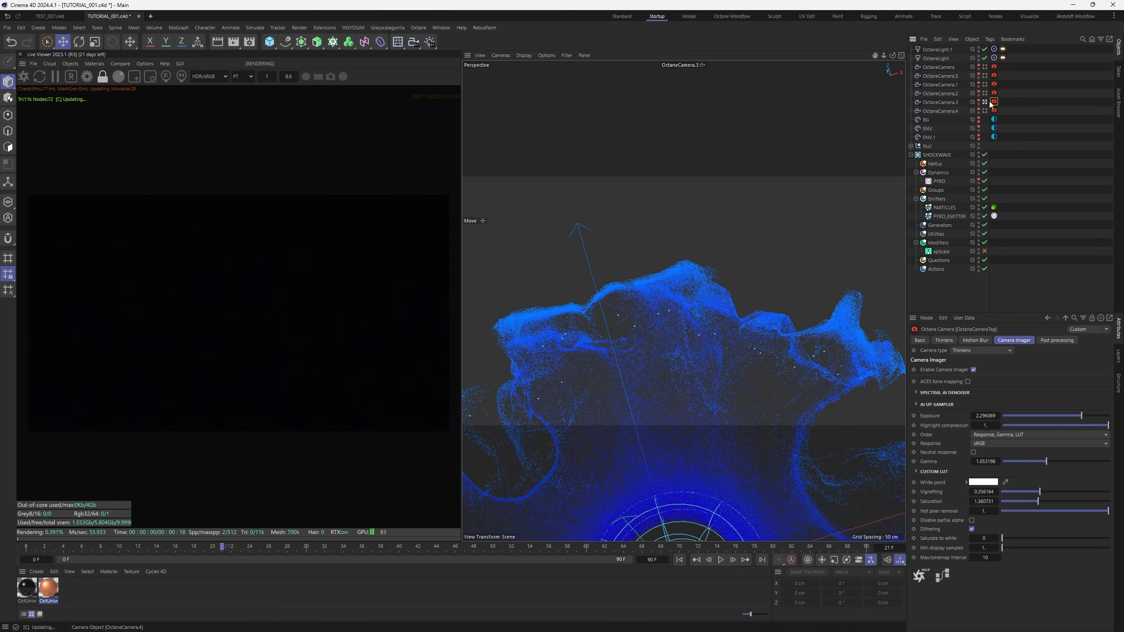
click(995, 112)
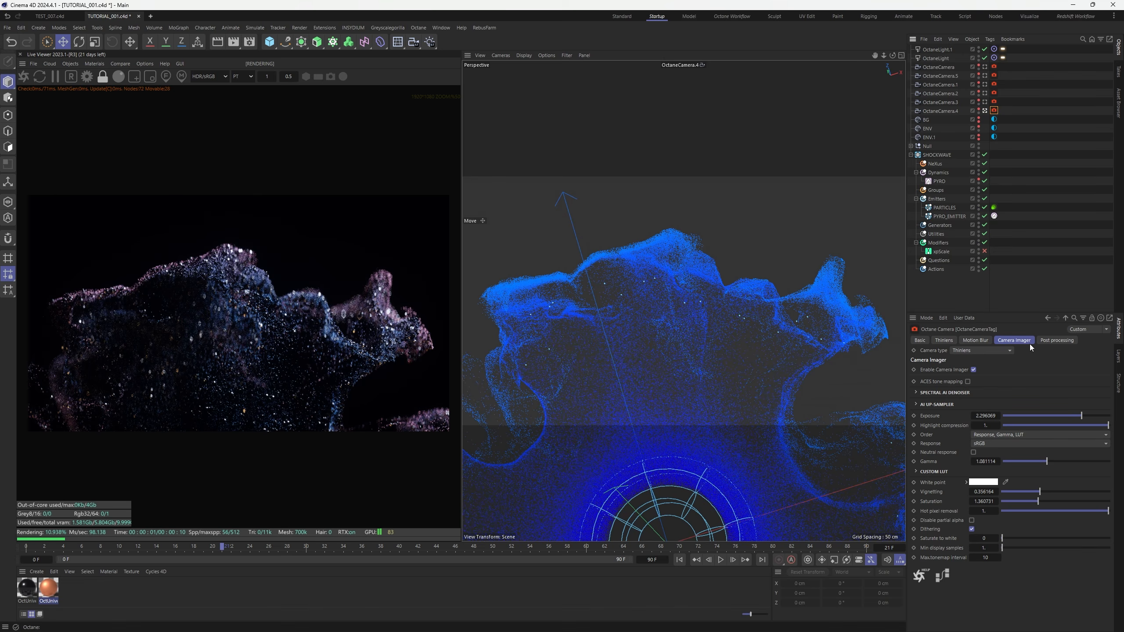
drag(1084, 416, 1085, 417)
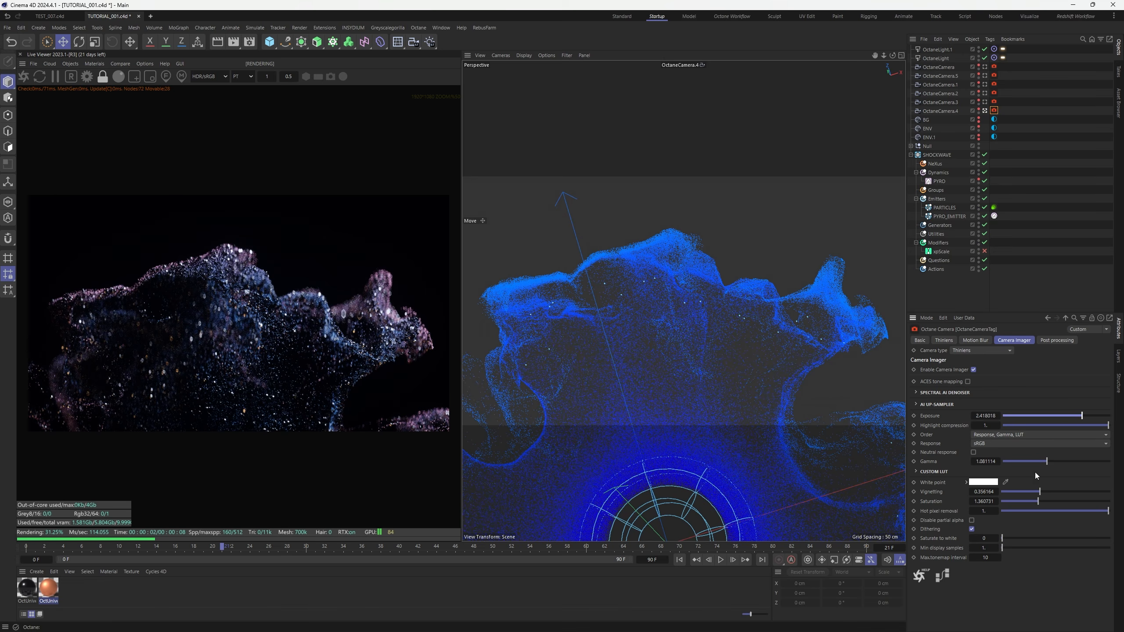
click(994, 127)
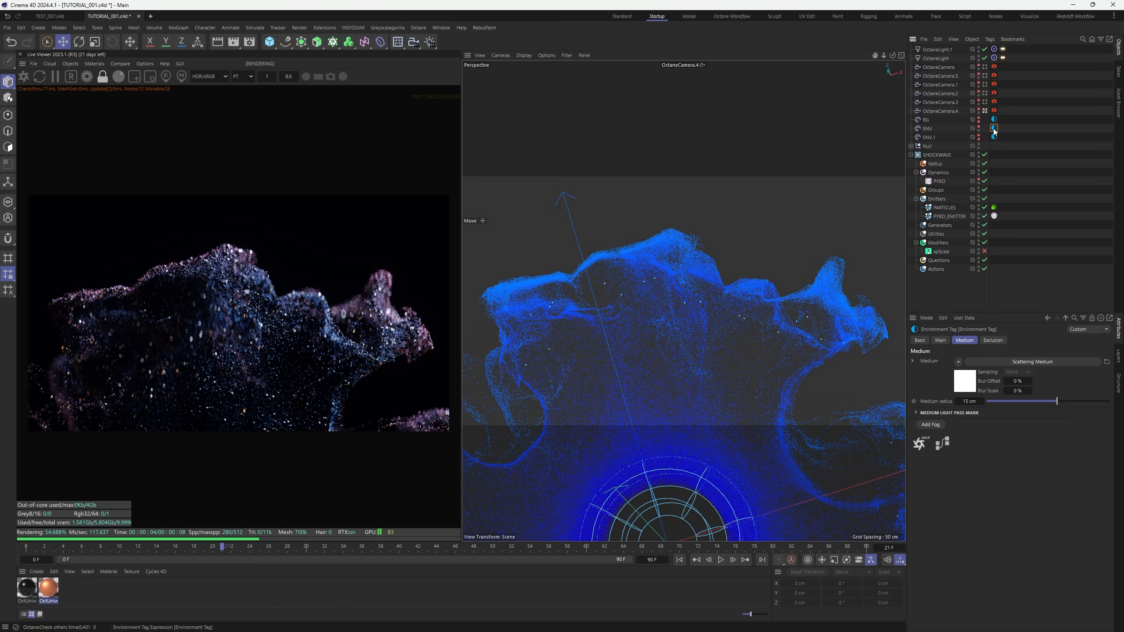
click(1032, 361)
drag(1038, 363, 1051, 362)
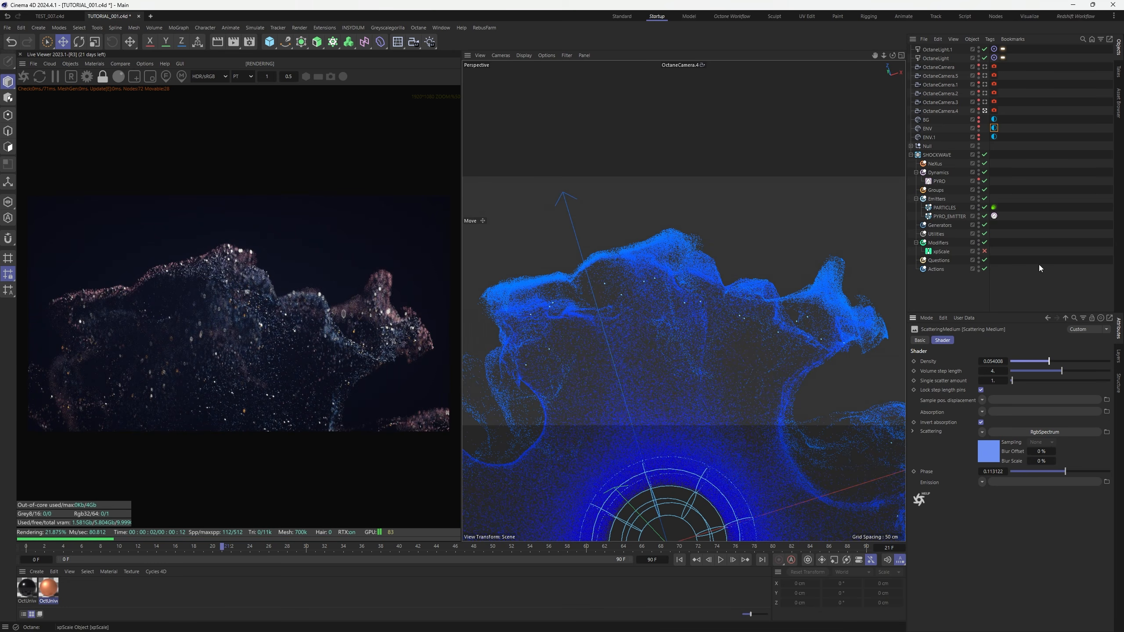
scroll(235, 357, up, 2)
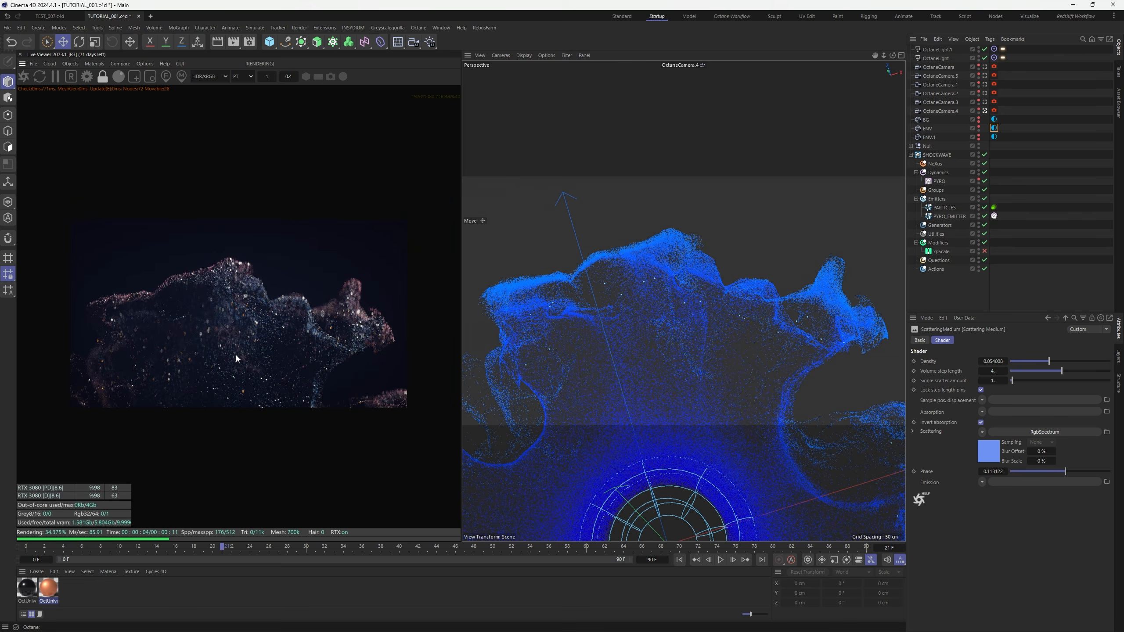
scroll(236, 359, up, 1)
Set camera 4's gamma 1.05, vignetting 0.44, saturation 1.47, and refocus on the cloud
click(994, 111)
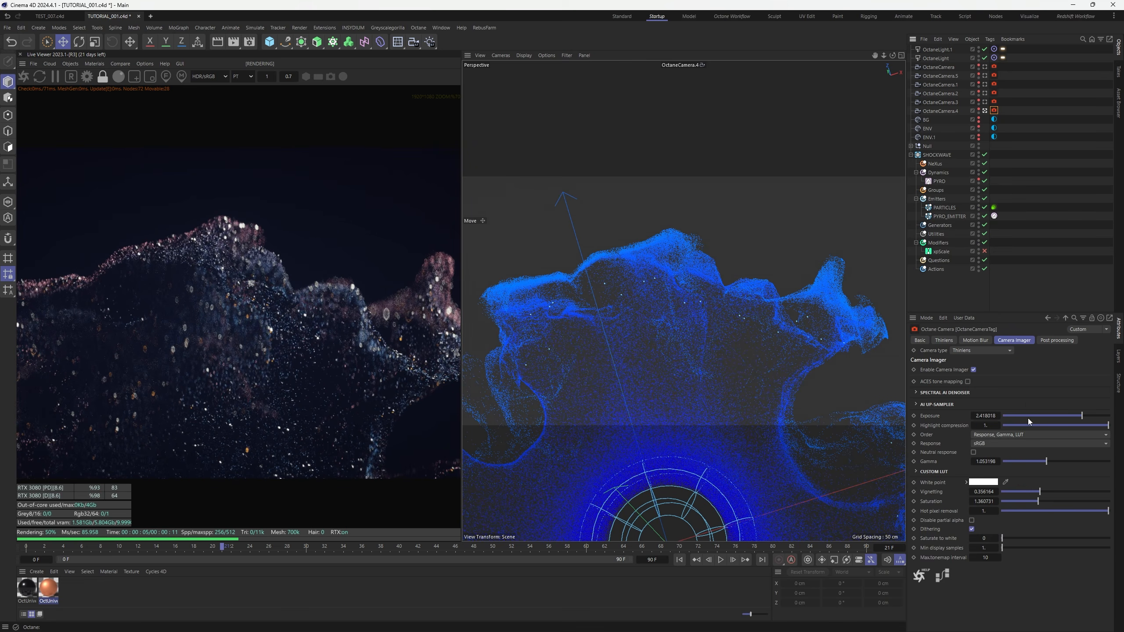
drag(1048, 463, 1047, 463)
drag(1037, 501, 1047, 492)
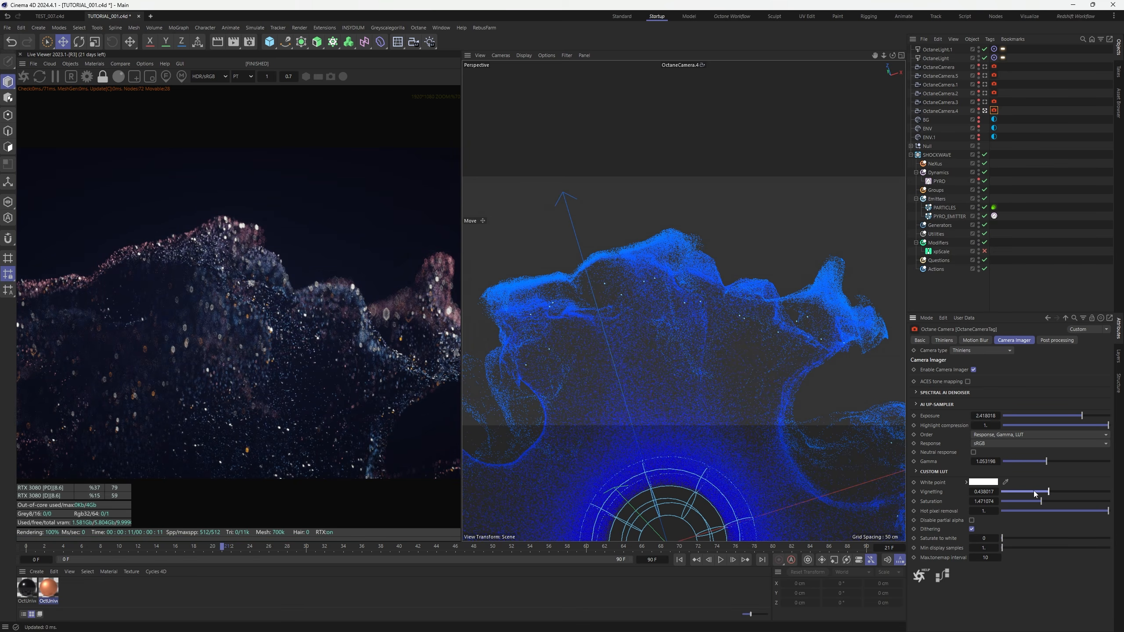
scroll(330, 372, down, 3)
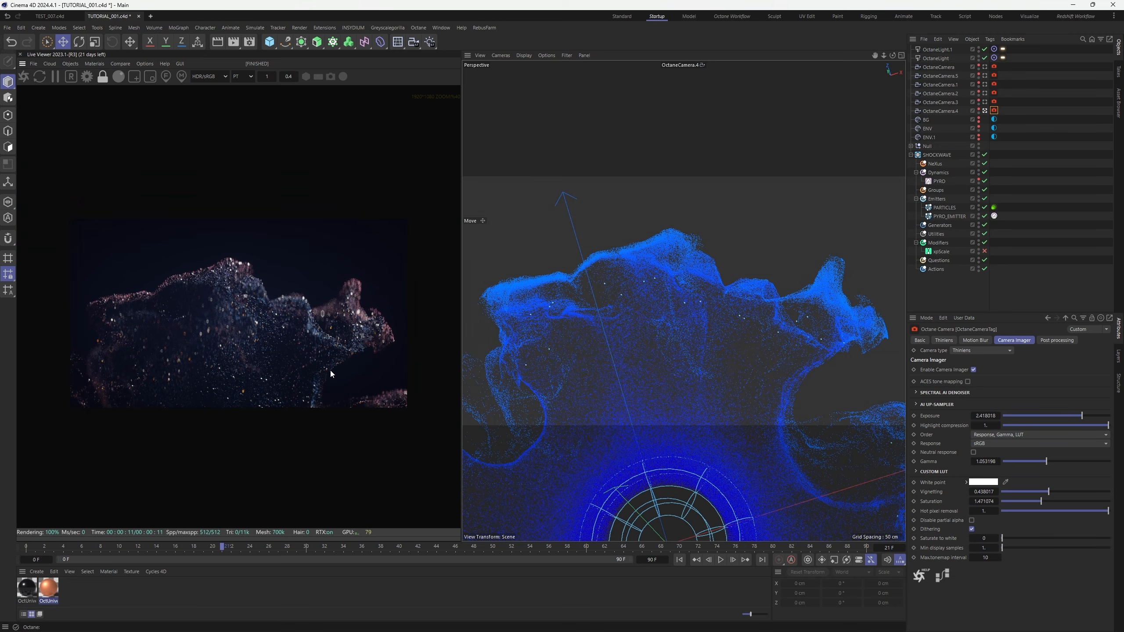
alt+middle_drag(687, 329, 709, 338)
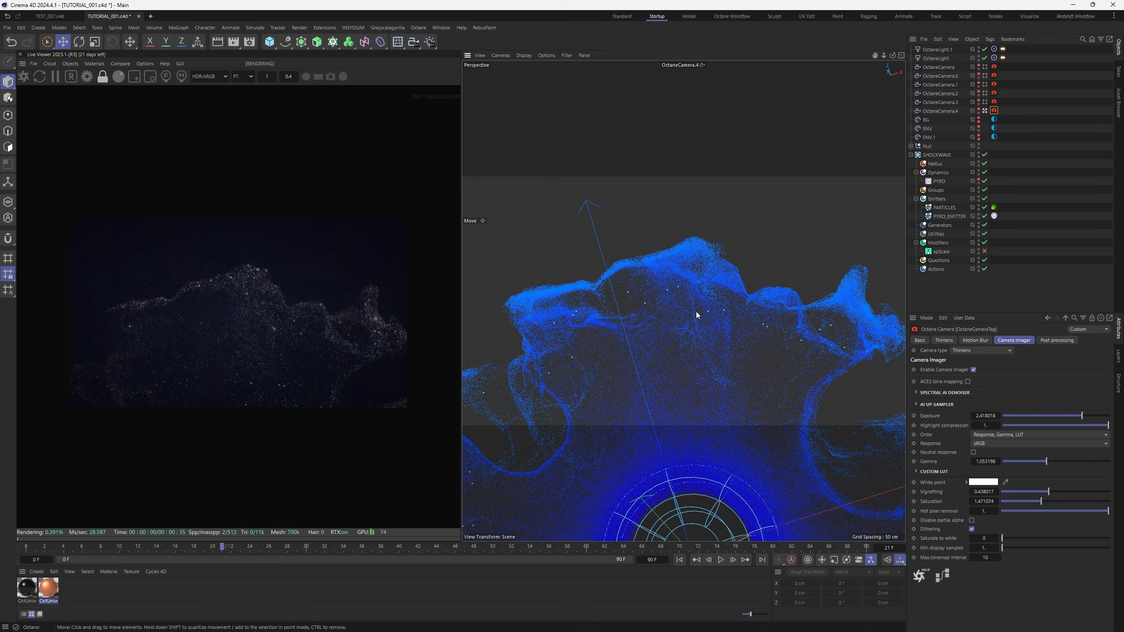
alt+right_drag(695, 311, 735, 260)
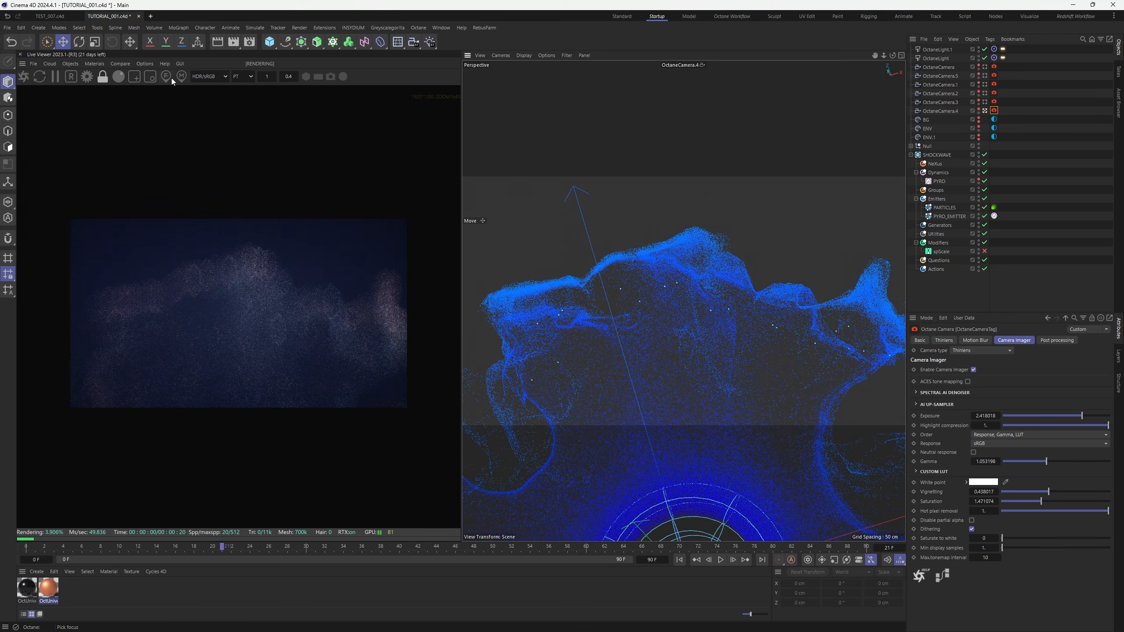
click(256, 316)
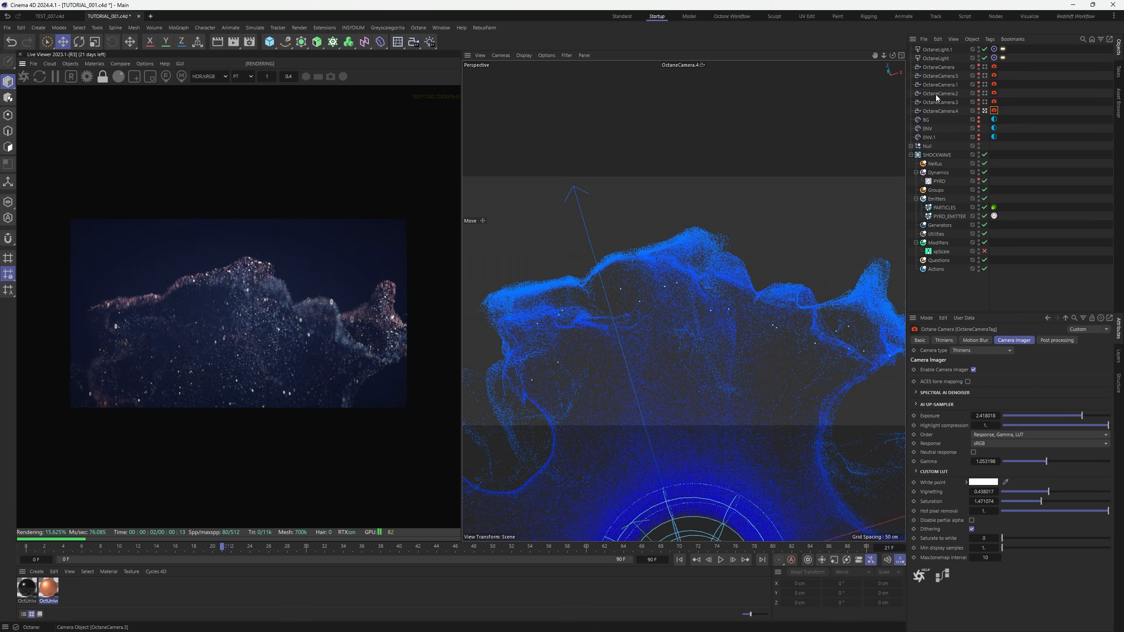
Duplicate OctaneCamera.4 as OctaneCamera.6, look through it, and orbit and pan toward the cloud
ctrl+drag(948, 112, 949, 115)
click(985, 120)
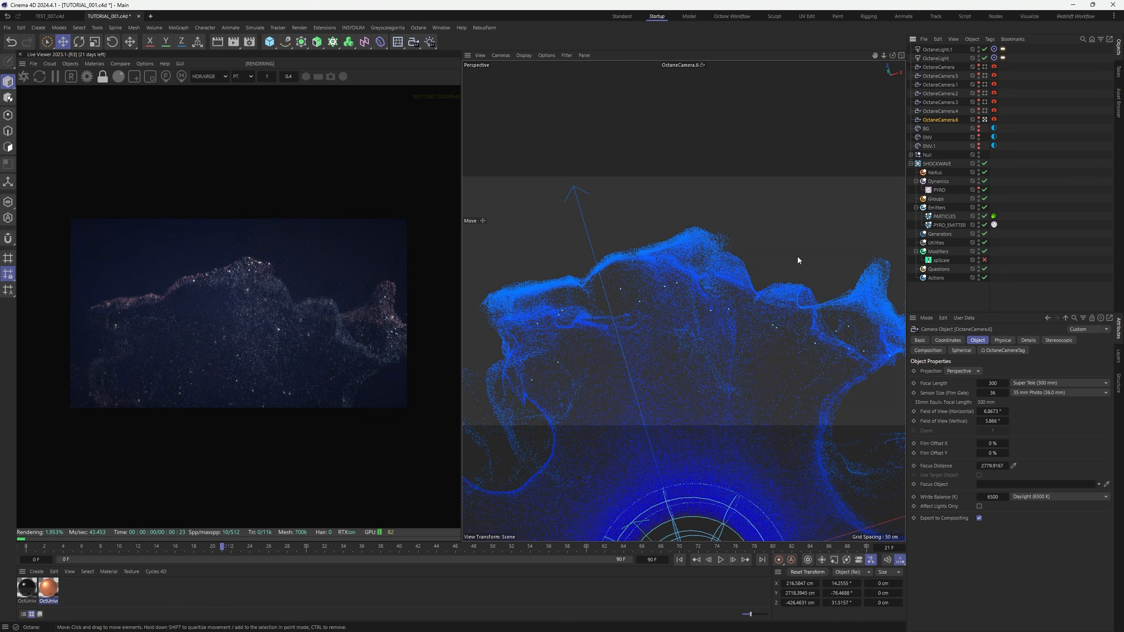
alt+drag(692, 312, 718, 252)
alt+middle_drag(711, 276, 735, 284)
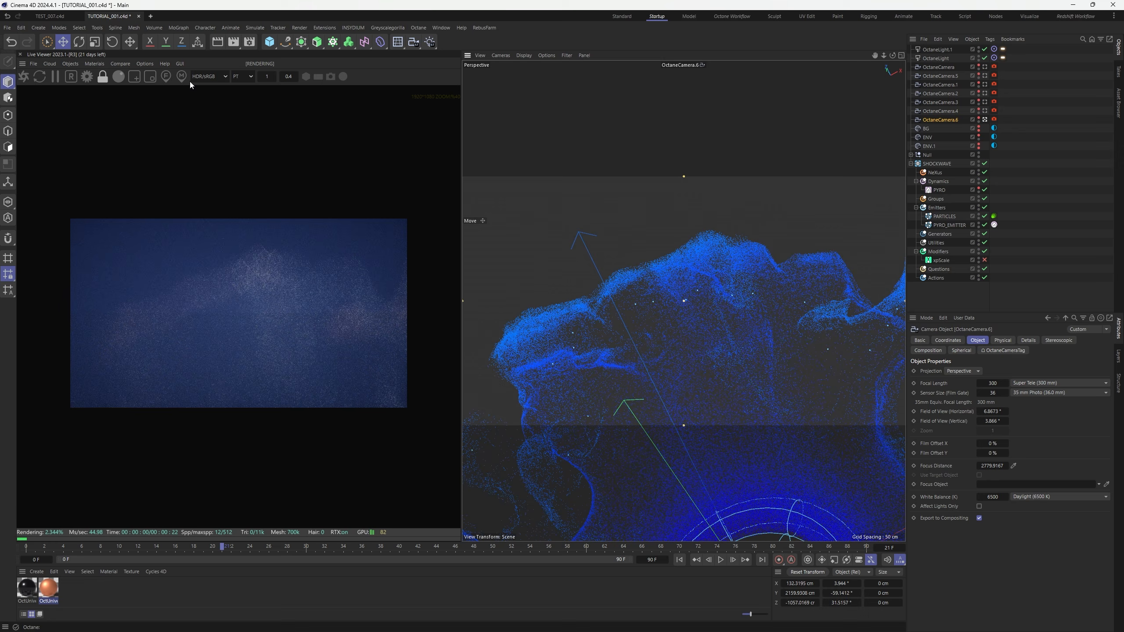
Reframe the cloud's edge and pick the focus on it at 2805.4021 cm
click(263, 289)
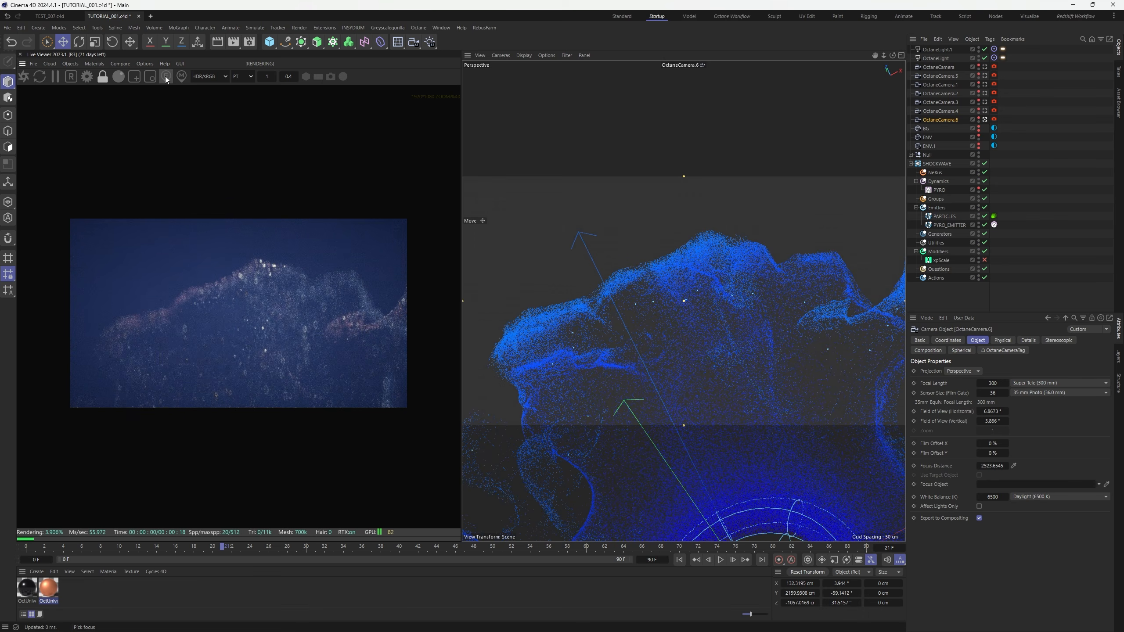
alt+drag(729, 315, 722, 328)
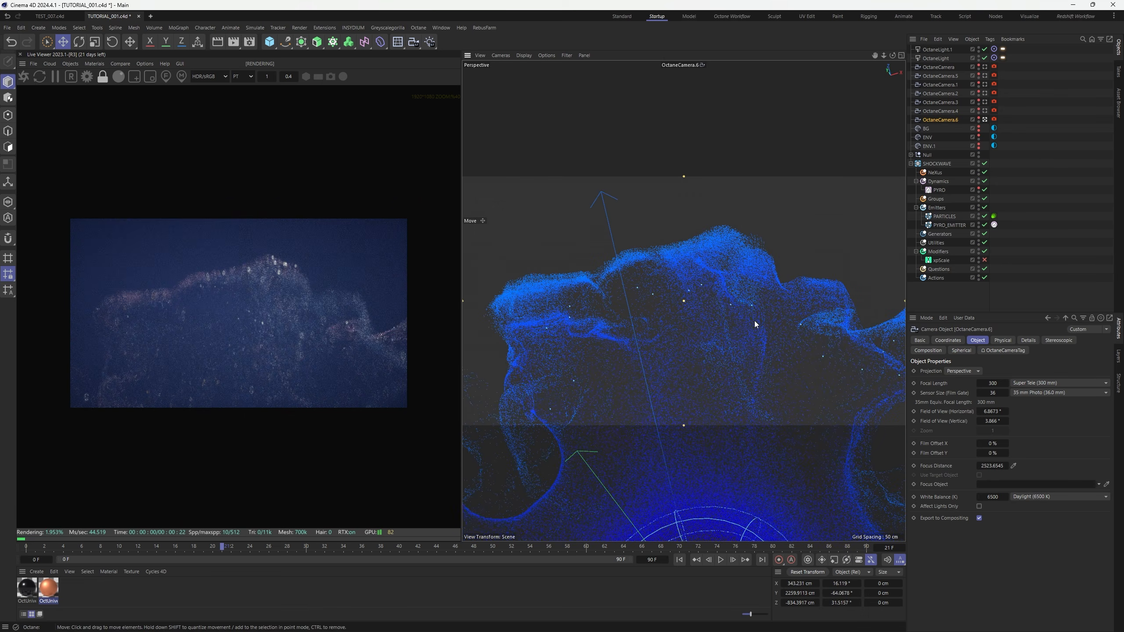
alt+right_drag(724, 301, 706, 301)
alt+middle_drag(706, 301, 680, 282)
click(167, 76)
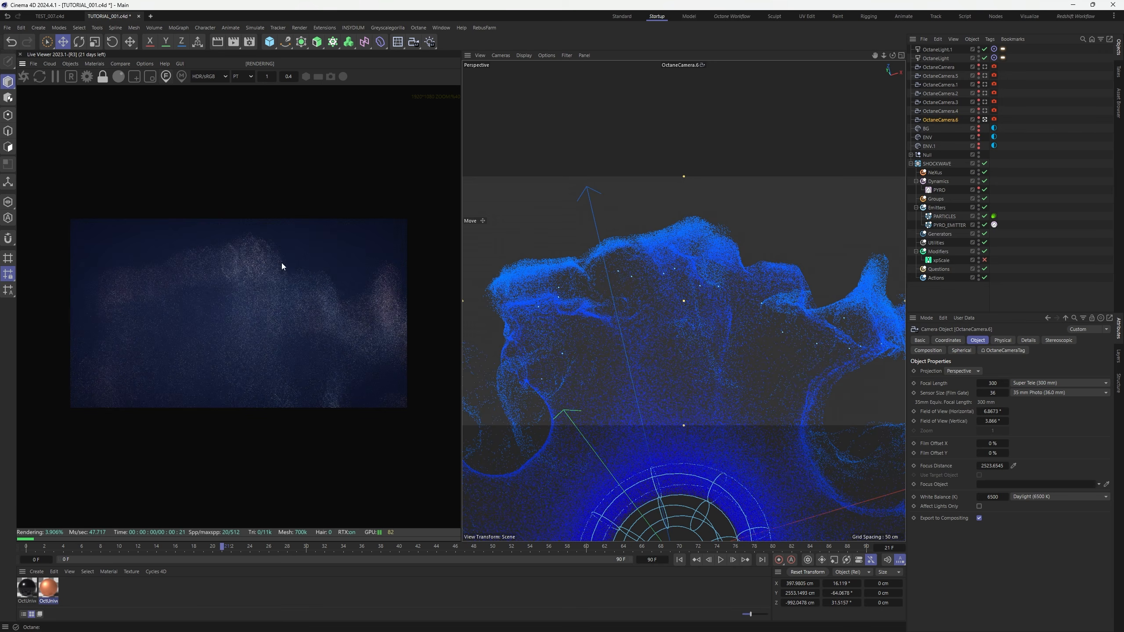
click(266, 287)
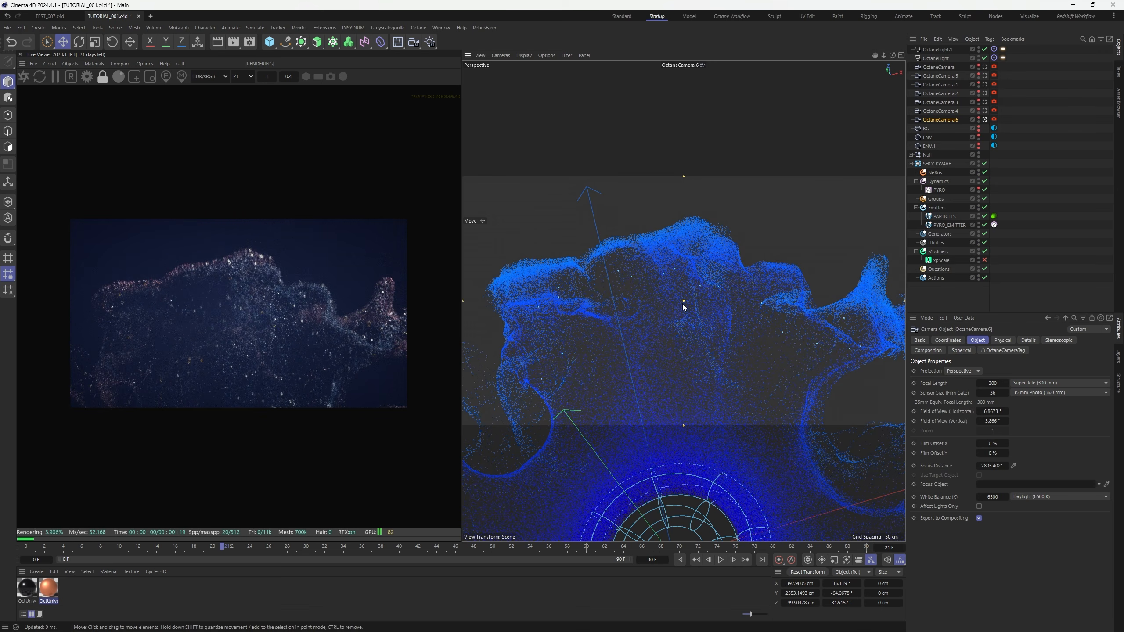
Nudge the new camera to a higher angle, then view through OctaneCamera.4 again
alt+middle_drag(682, 304, 664, 297)
alt+drag(663, 297, 659, 311)
scroll(336, 331, up, 3)
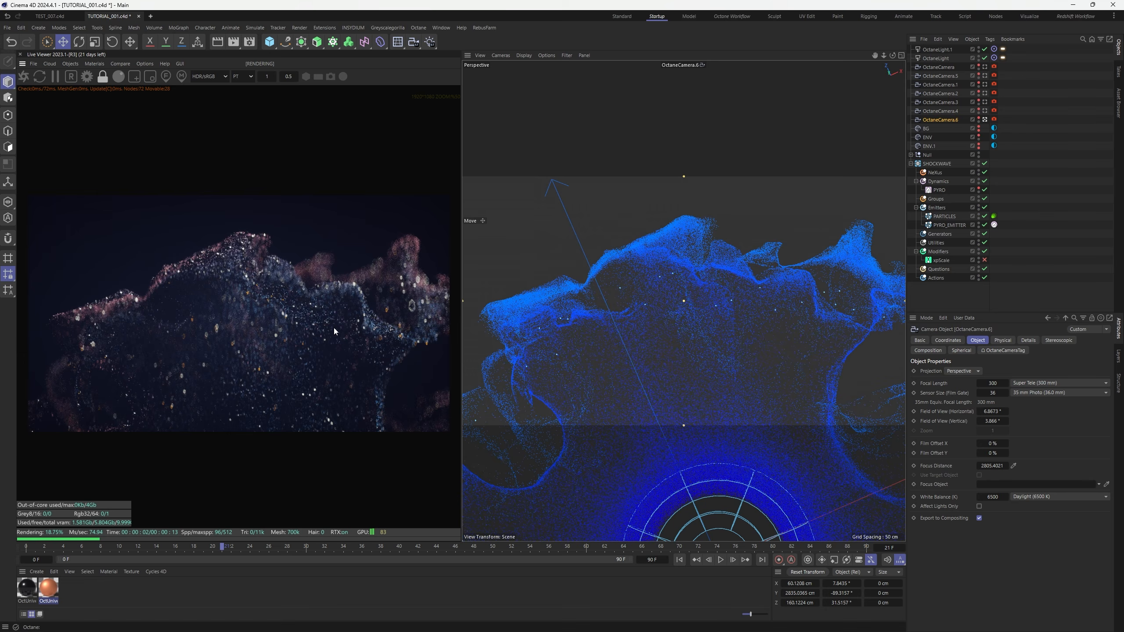
scroll(327, 309, down, 2)
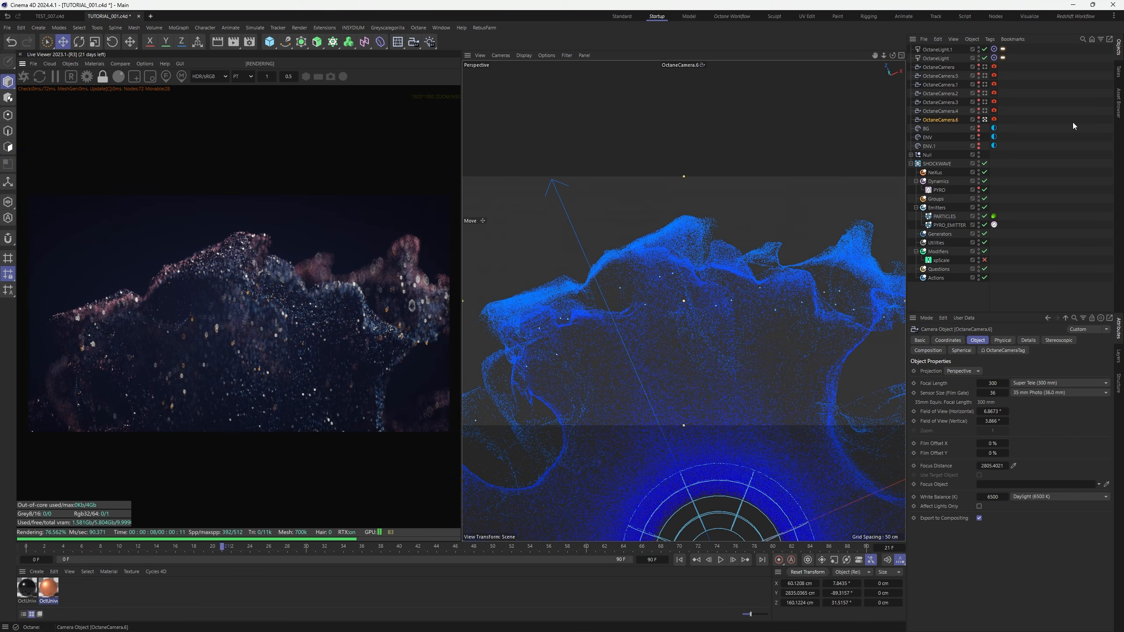
click(1073, 126)
click(986, 111)
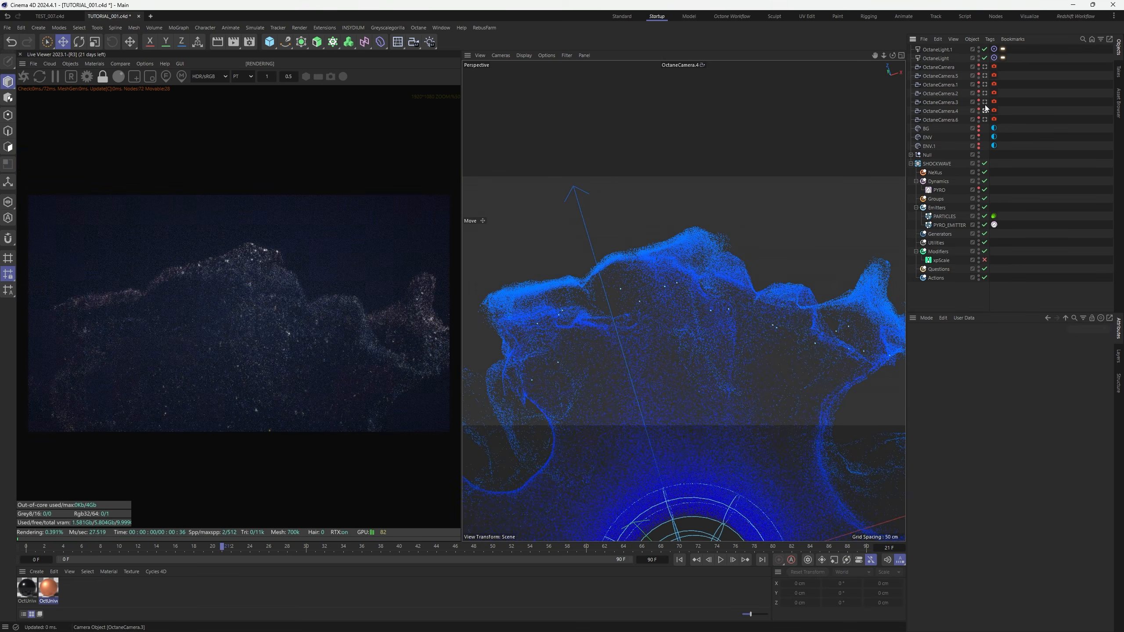
Compare renders through OctaneCamera.3, .2 and .1, then show OctaneCamera.1's Octane tag Motion Blur settings
click(986, 102)
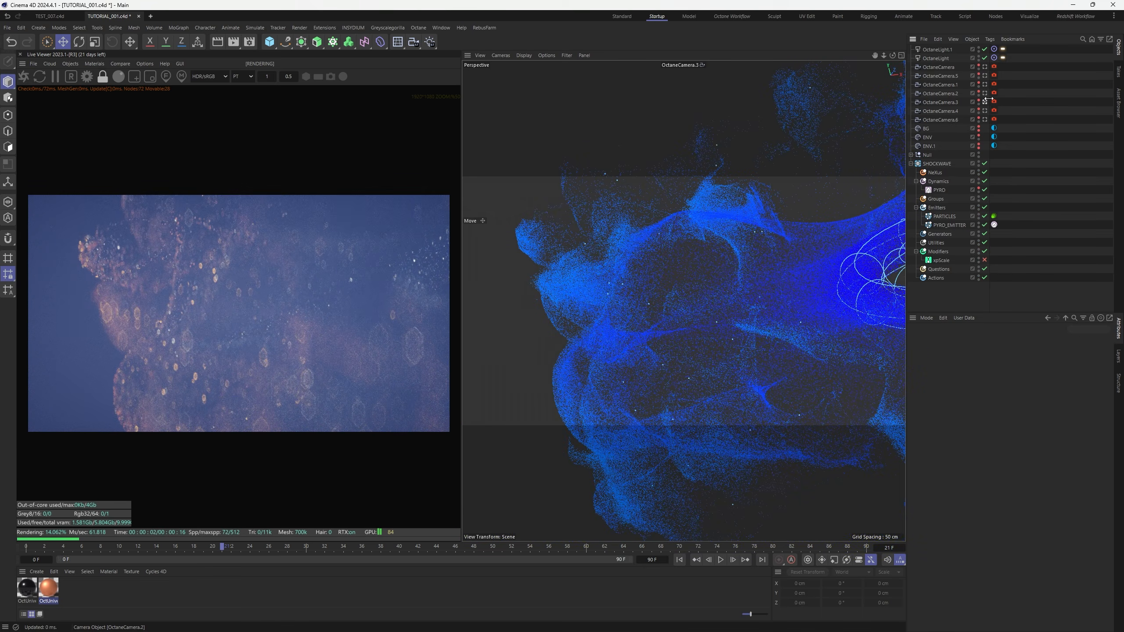
click(986, 93)
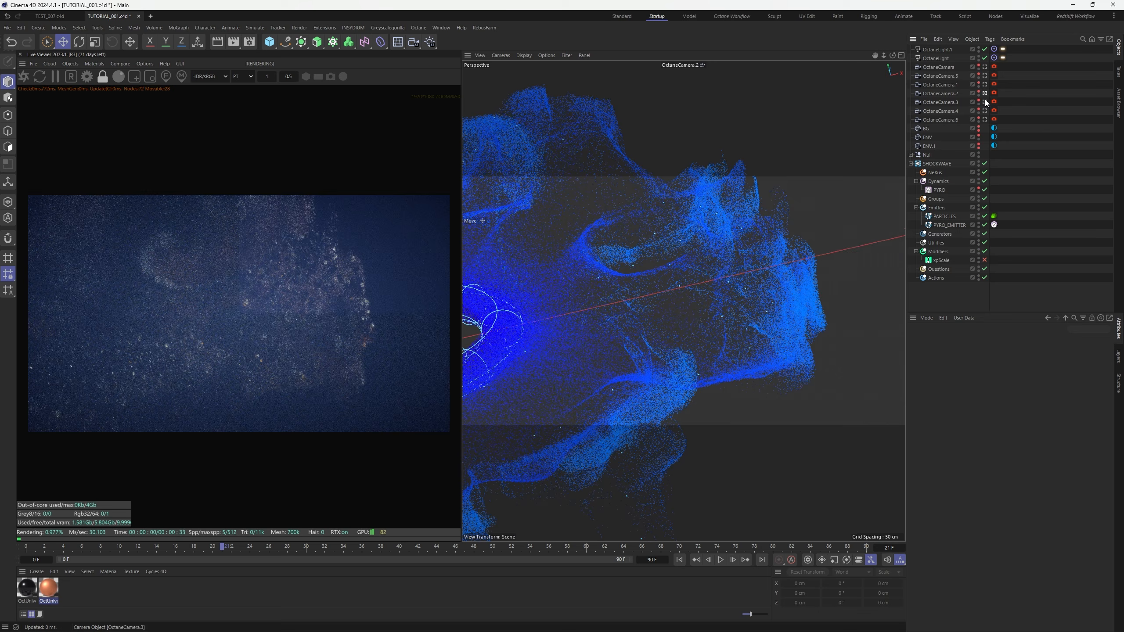
click(985, 84)
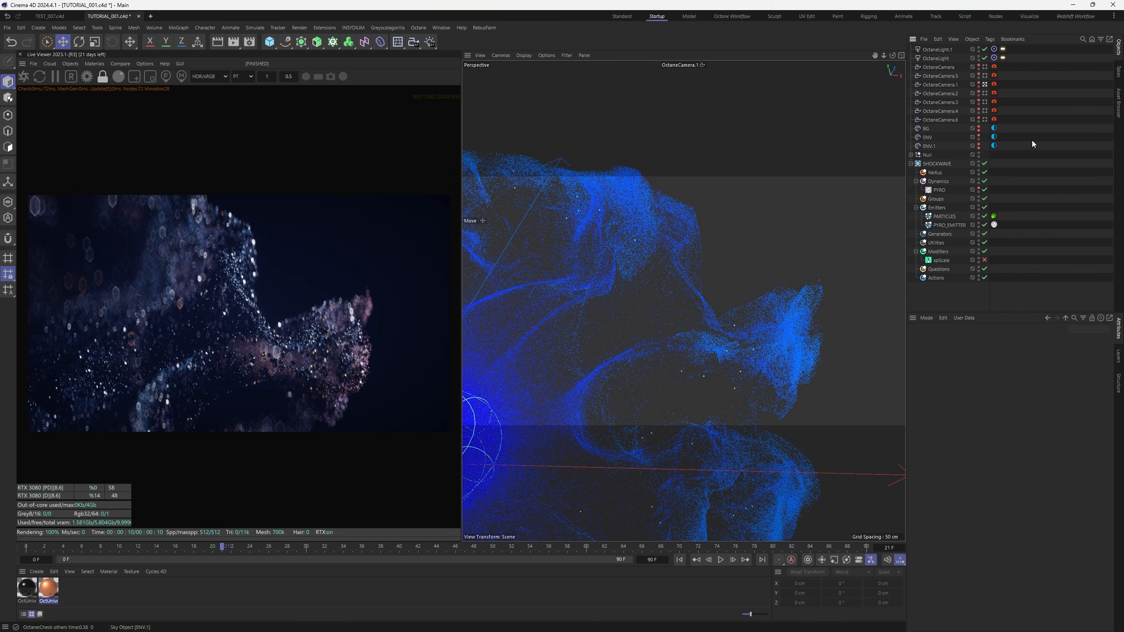
click(995, 84)
click(975, 339)
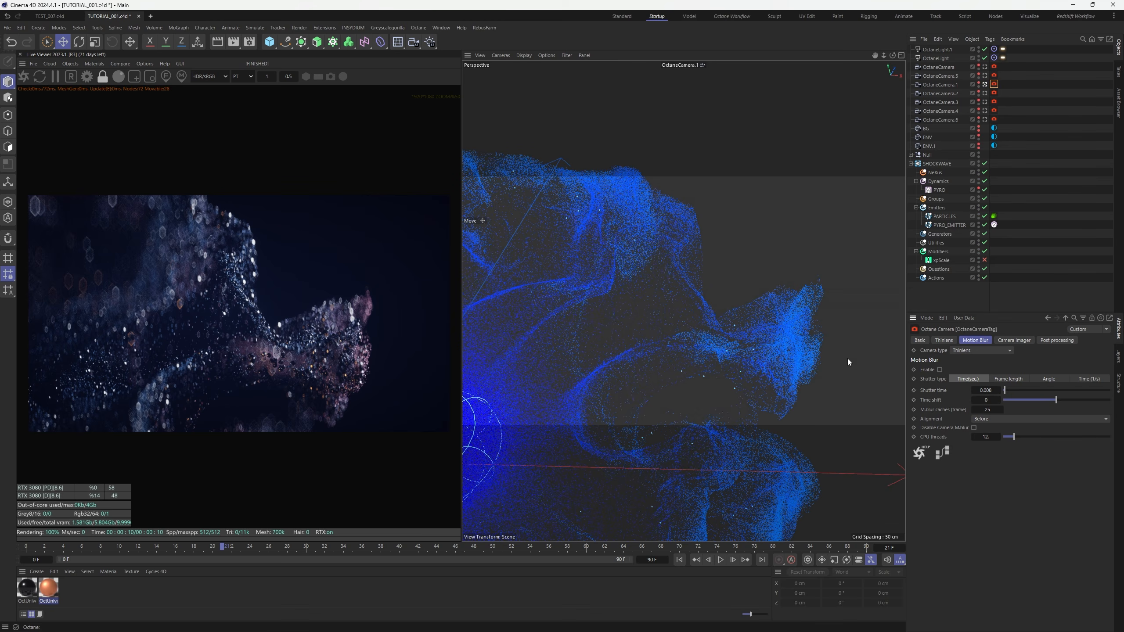
Enable motion blur on OctaneCamera.1 and replay the timeline from the start to frame 21
click(56, 75)
click(940, 370)
click(680, 559)
click(721, 561)
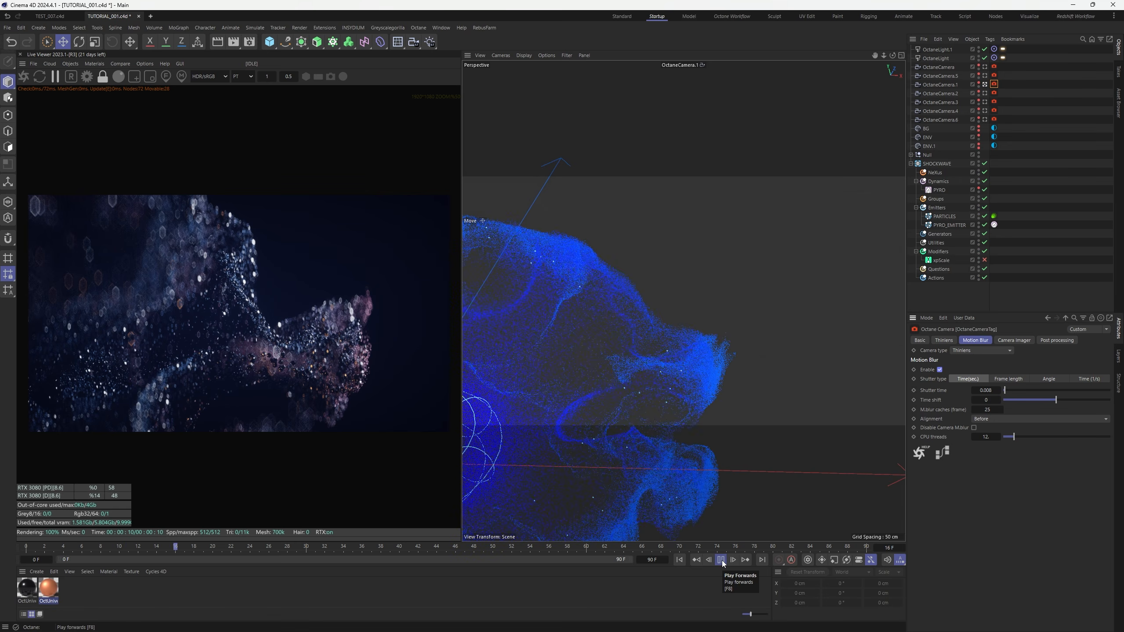
click(721, 562)
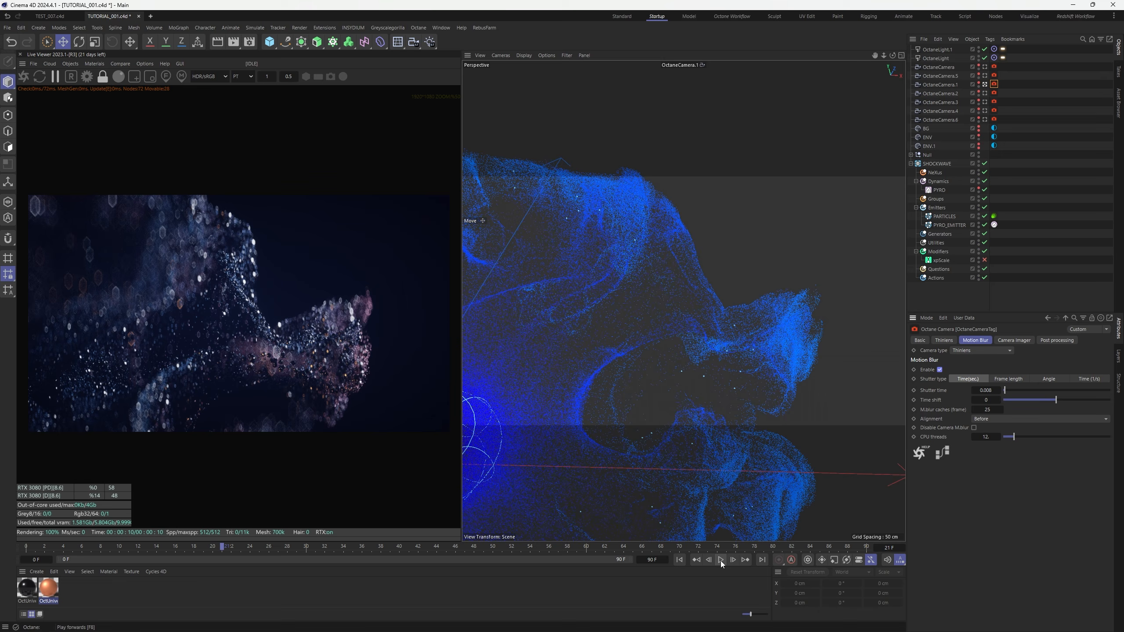
Restart the Live Viewer render to show the motion-blurred shockwave particles
click(24, 78)
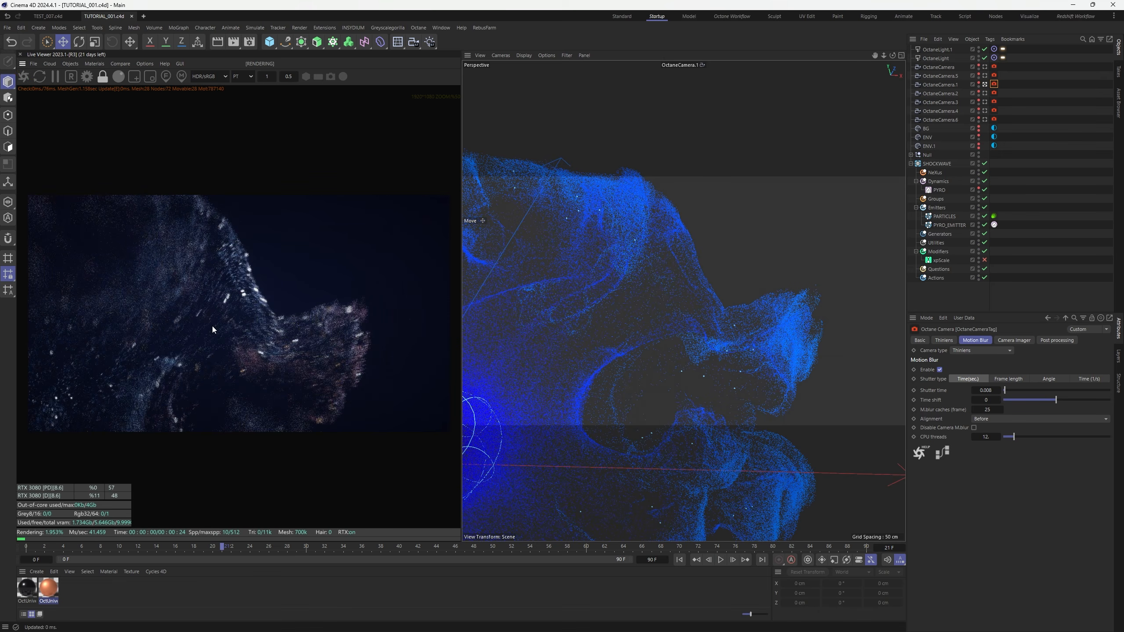
scroll(256, 334, up, 3)
scroll(256, 334, down, 3)
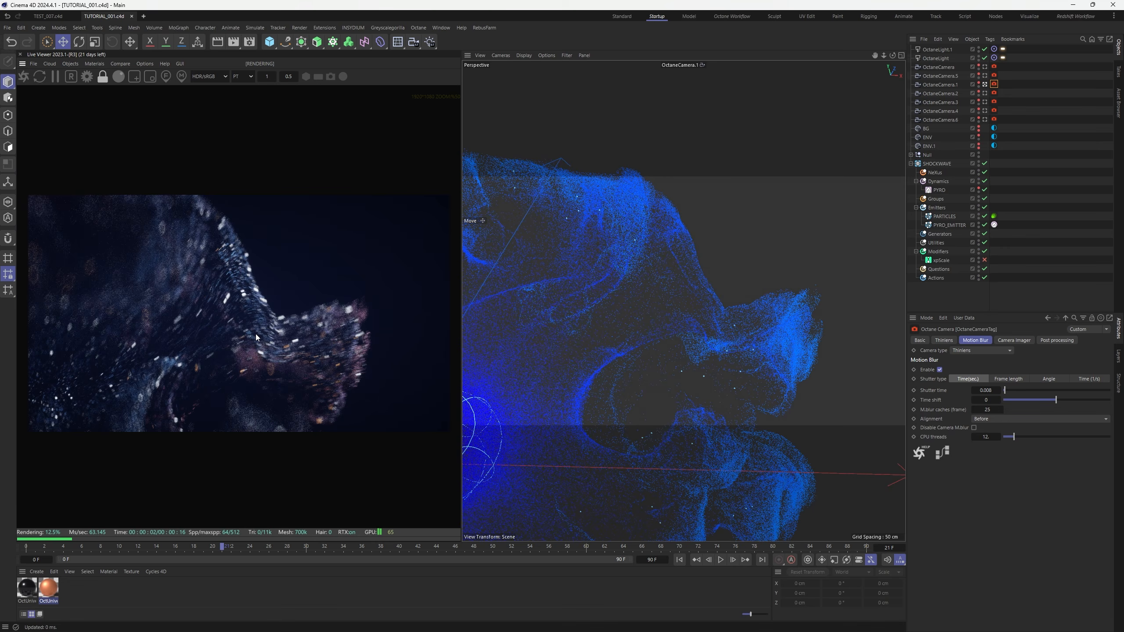
scroll(208, 340, up, 3)
scroll(207, 340, down, 3)
scroll(208, 340, down, 1)
scroll(207, 340, up, 1)
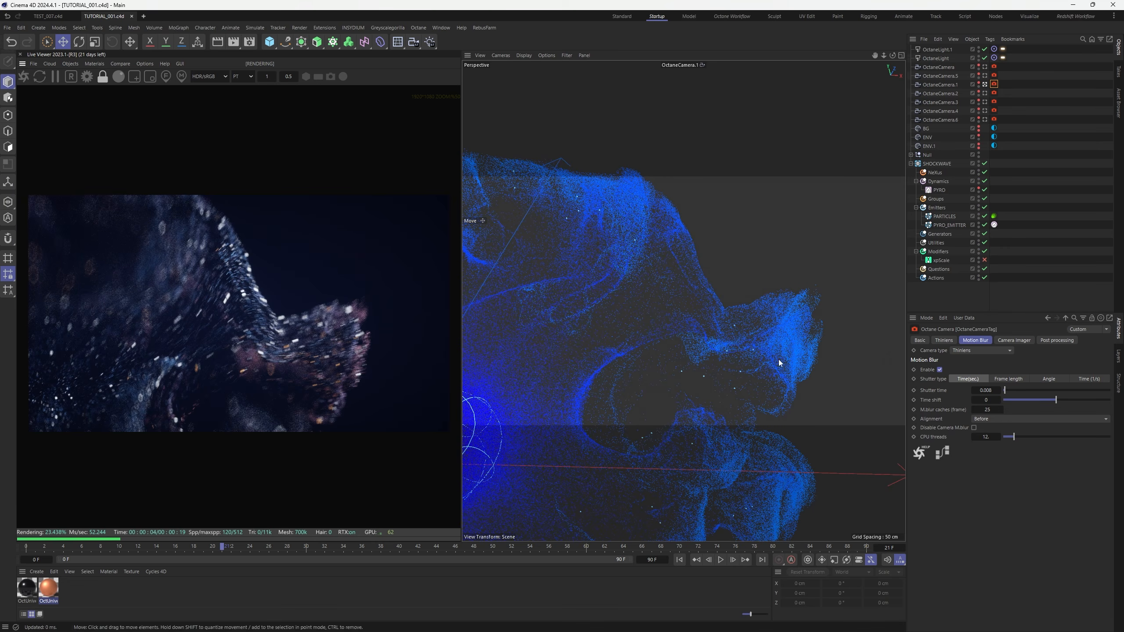
Select all seven OctaneCamera tags together and tick Motion Blur Enable on them
click(1014, 340)
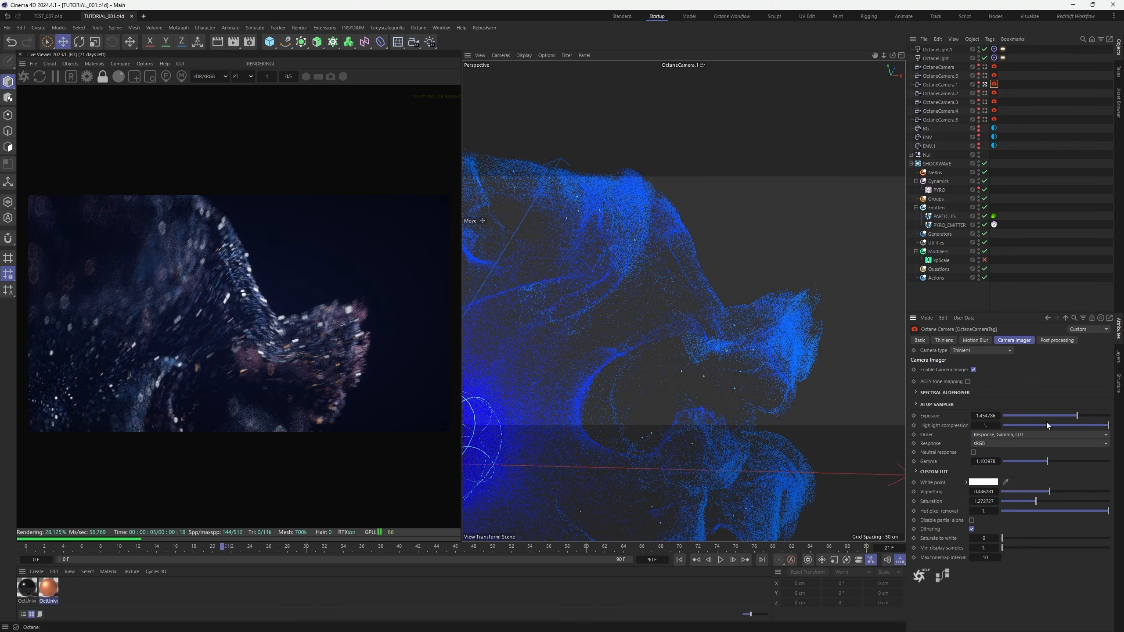
click(1078, 415)
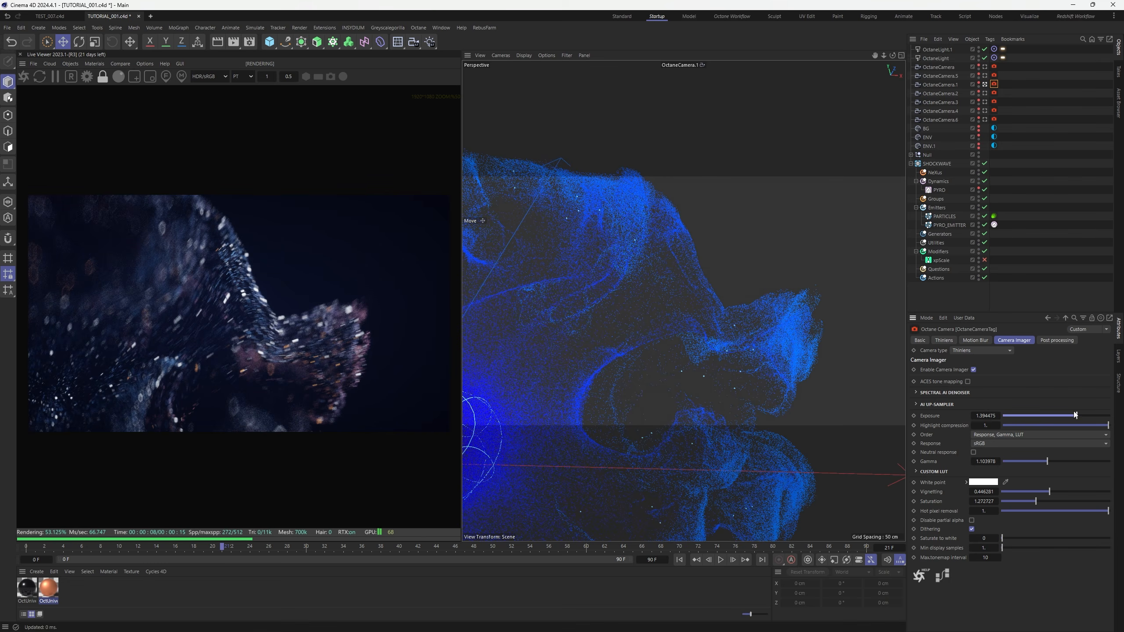
click(1003, 116)
drag(1003, 116, 991, 63)
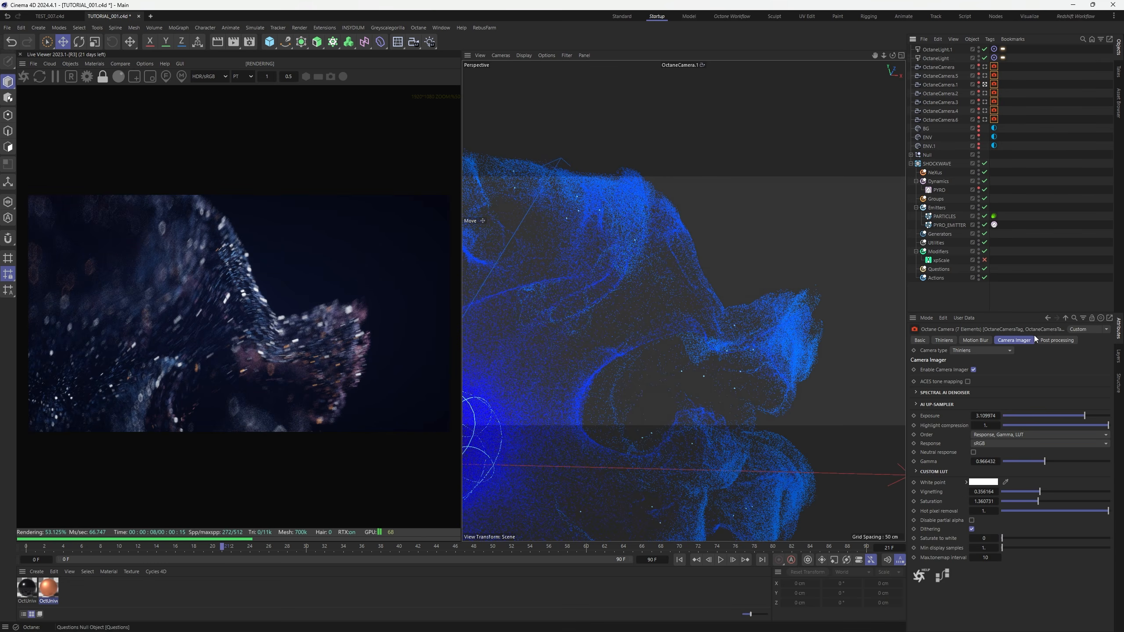
click(965, 340)
click(940, 371)
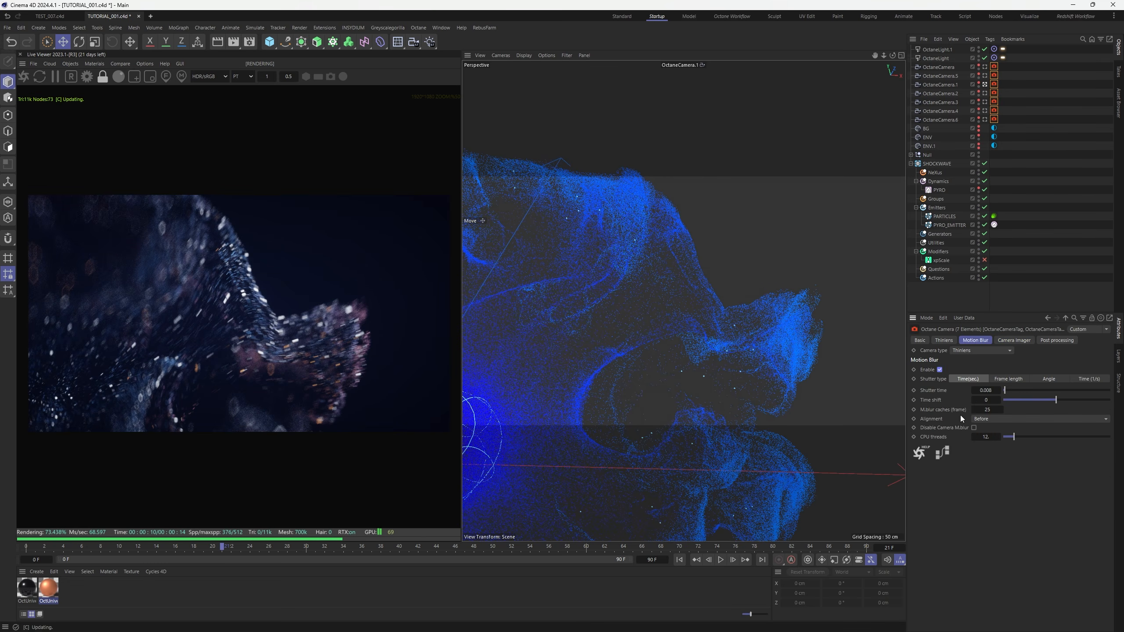
click(1023, 207)
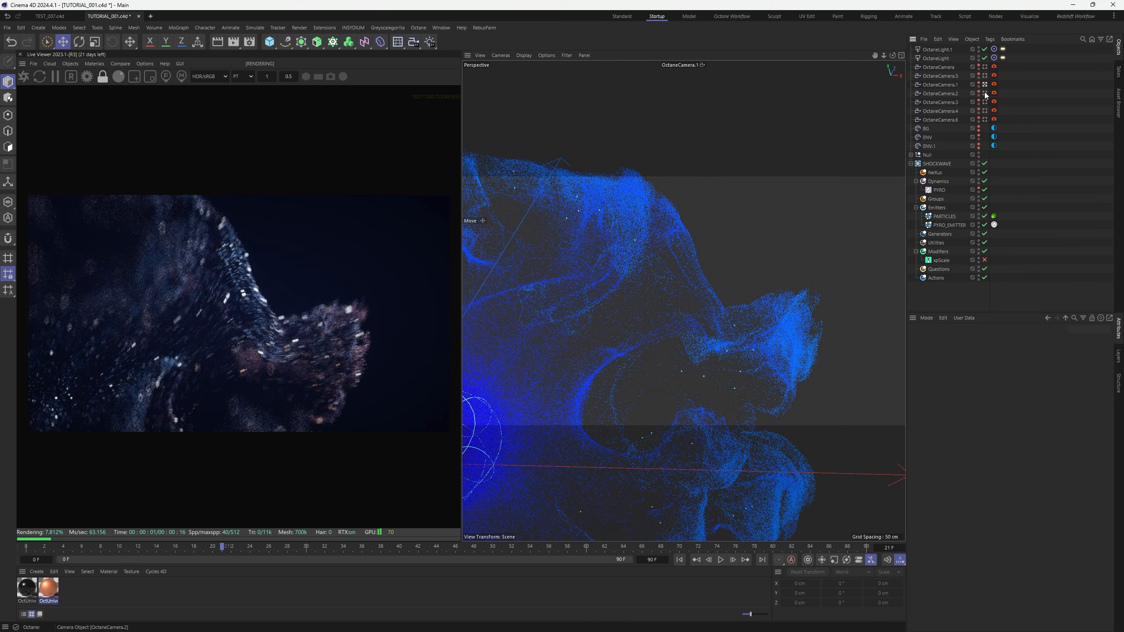
Save the scene and check OctaneCamera.2's camera imager settings
key(ctrl+s)
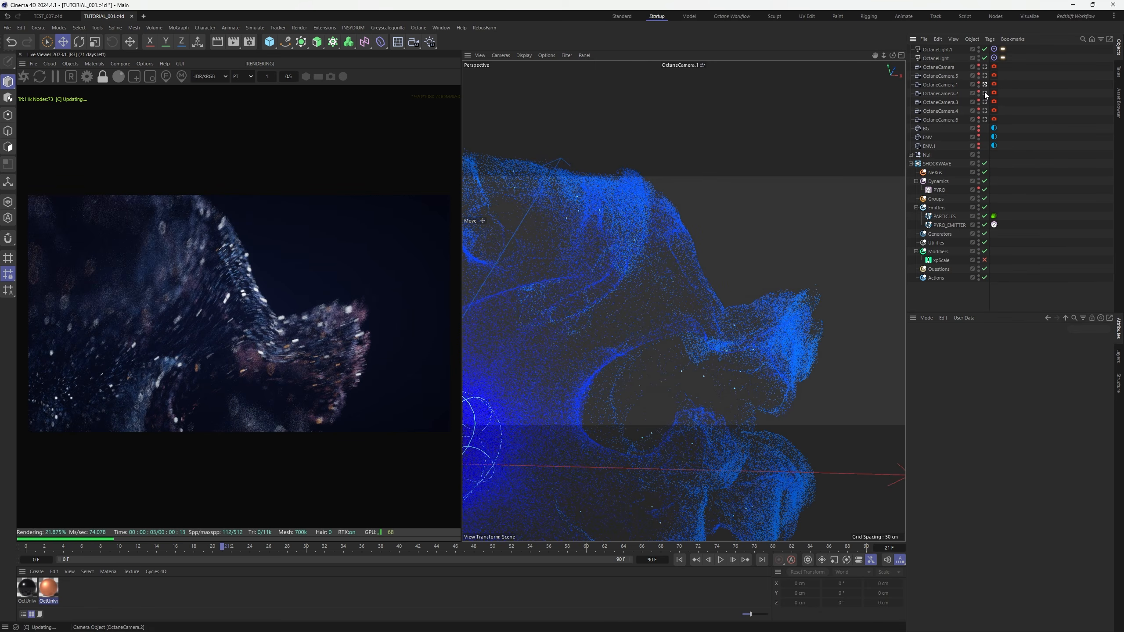
click(985, 93)
click(994, 93)
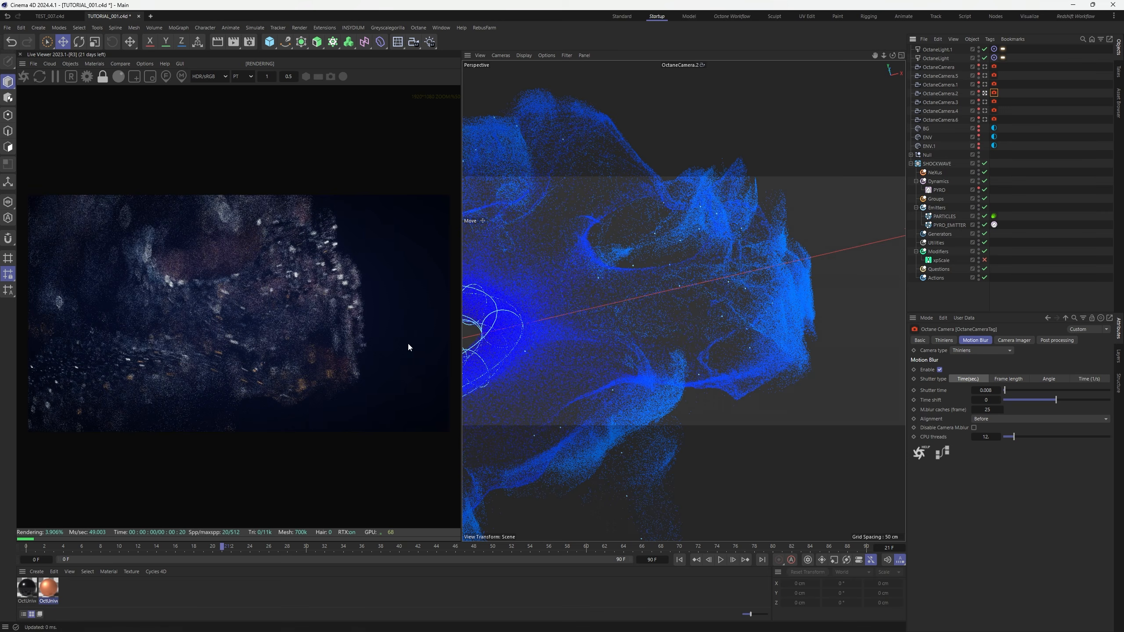
click(1014, 340)
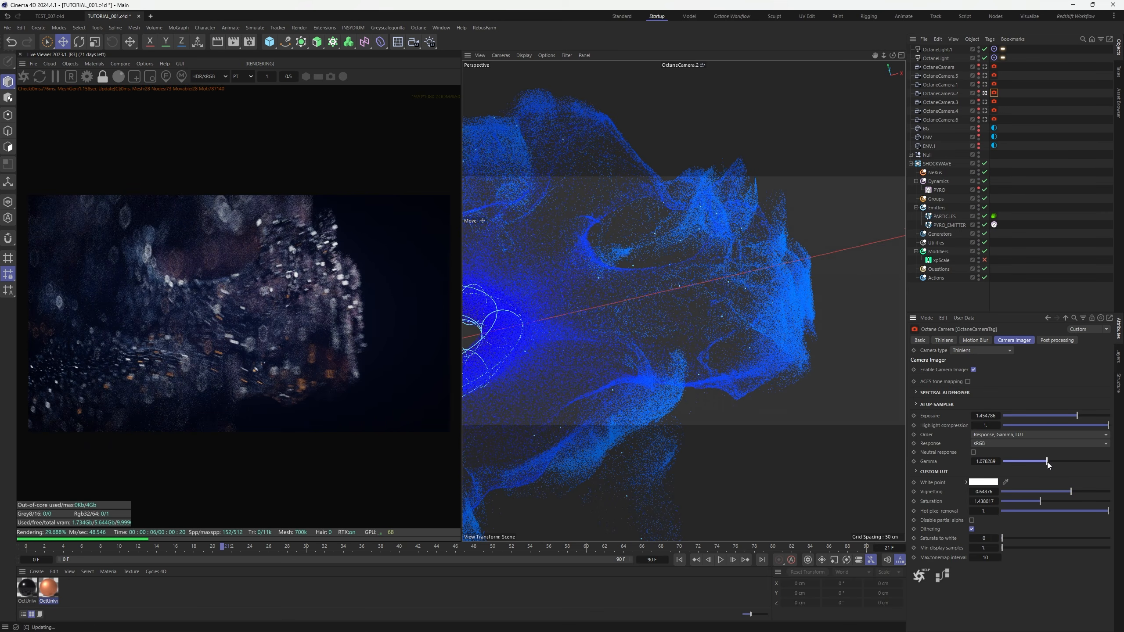
Give OctaneCamera.3 gamma 0.958539 and exposure 1.723267, save, then select OctaneCamera.4's tag
click(956, 103)
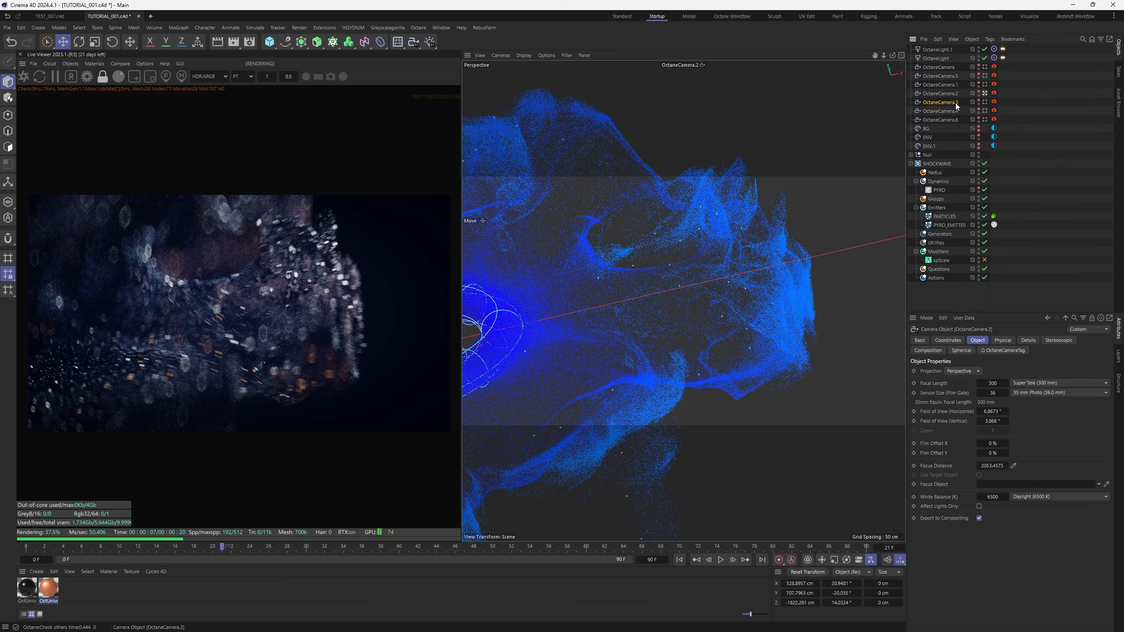
click(986, 102)
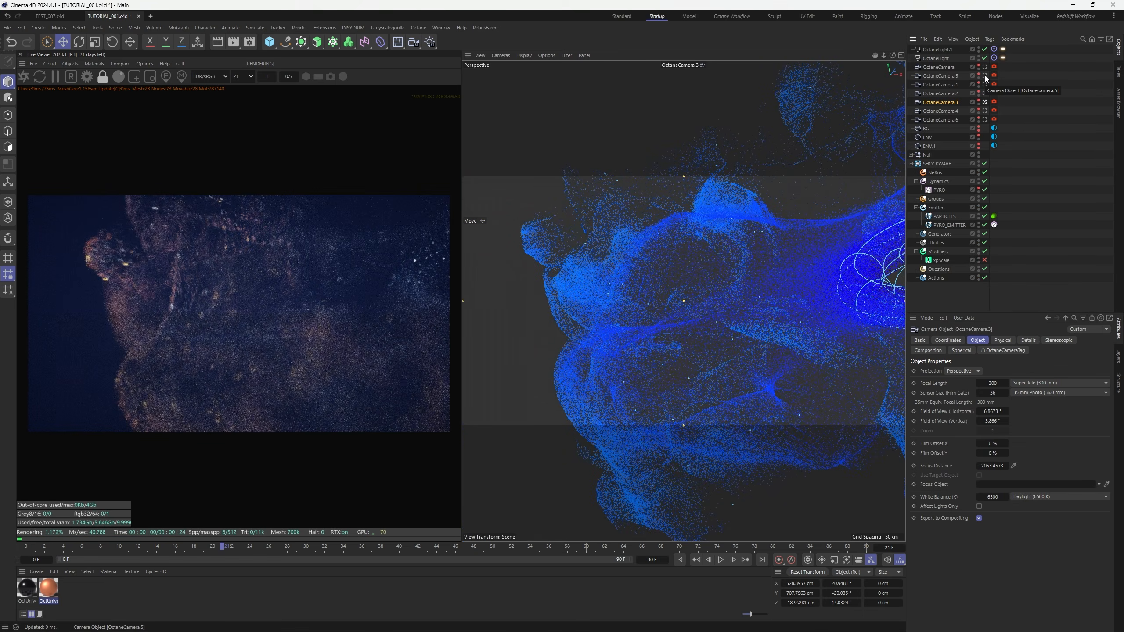
click(994, 102)
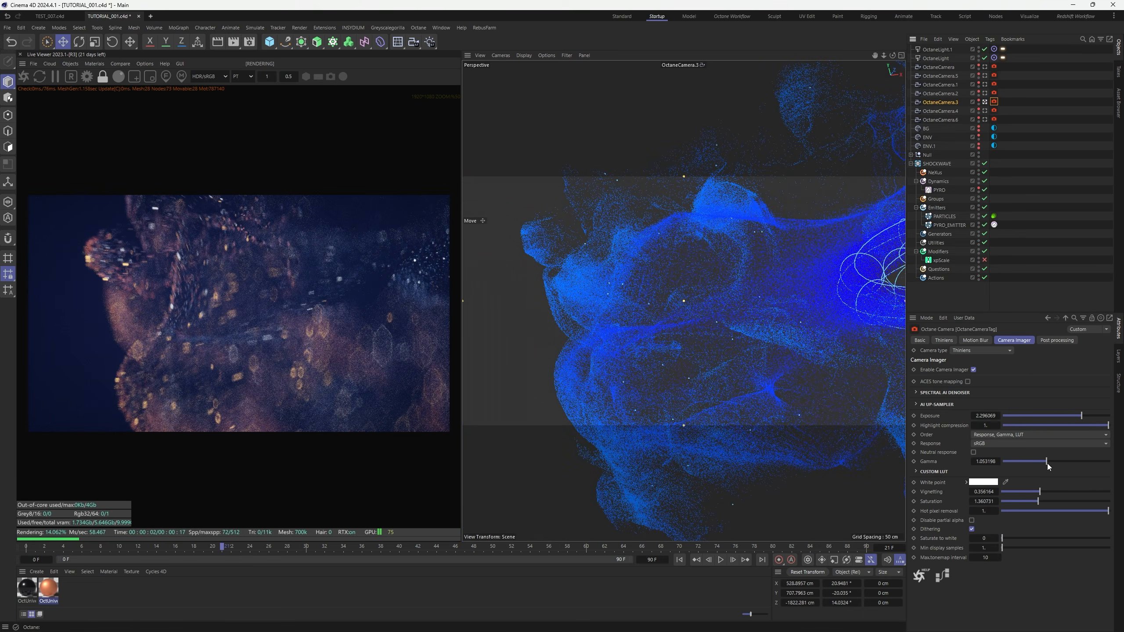
drag(1038, 462, 1044, 462)
drag(1043, 464, 1045, 464)
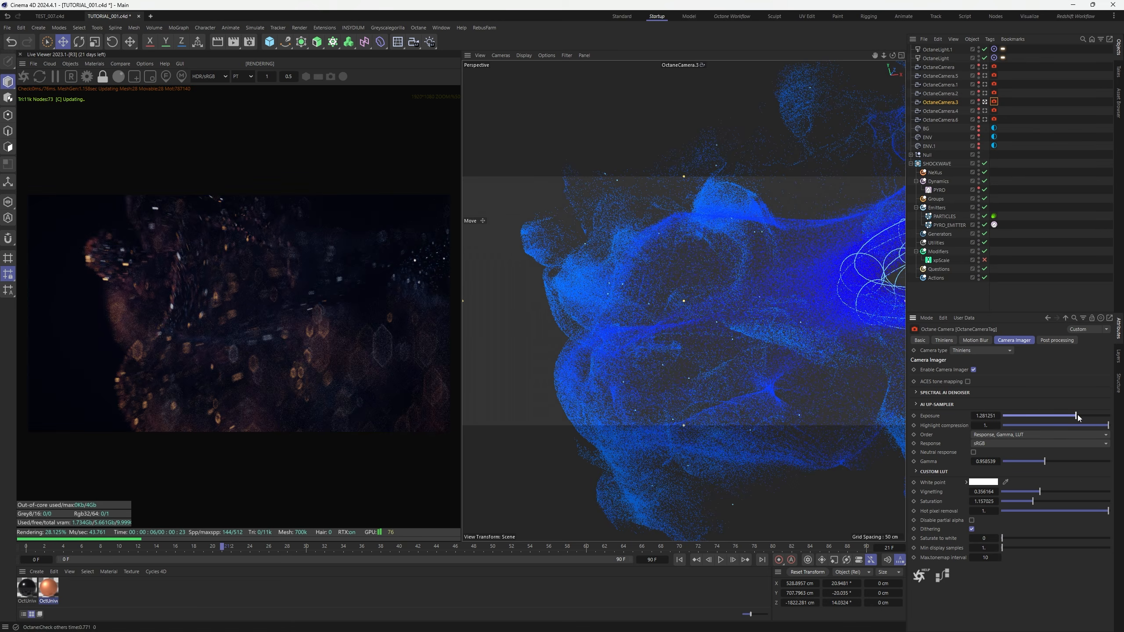
drag(1076, 416, 1080, 415)
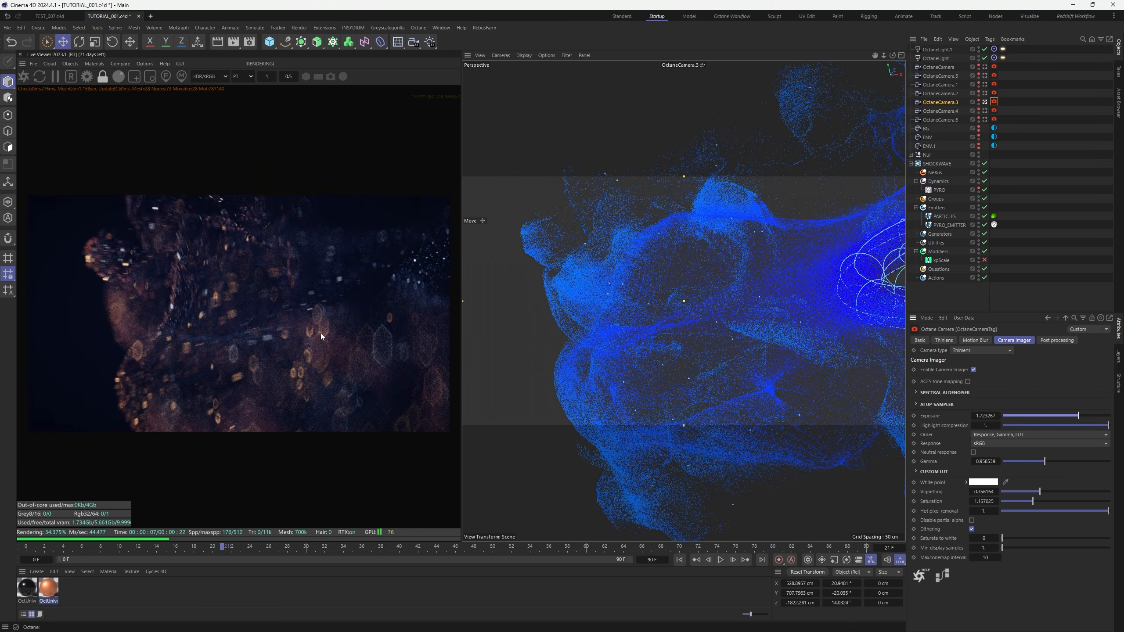
scroll(321, 333, down, 2)
scroll(321, 333, up, 1)
key(ctrl+s)
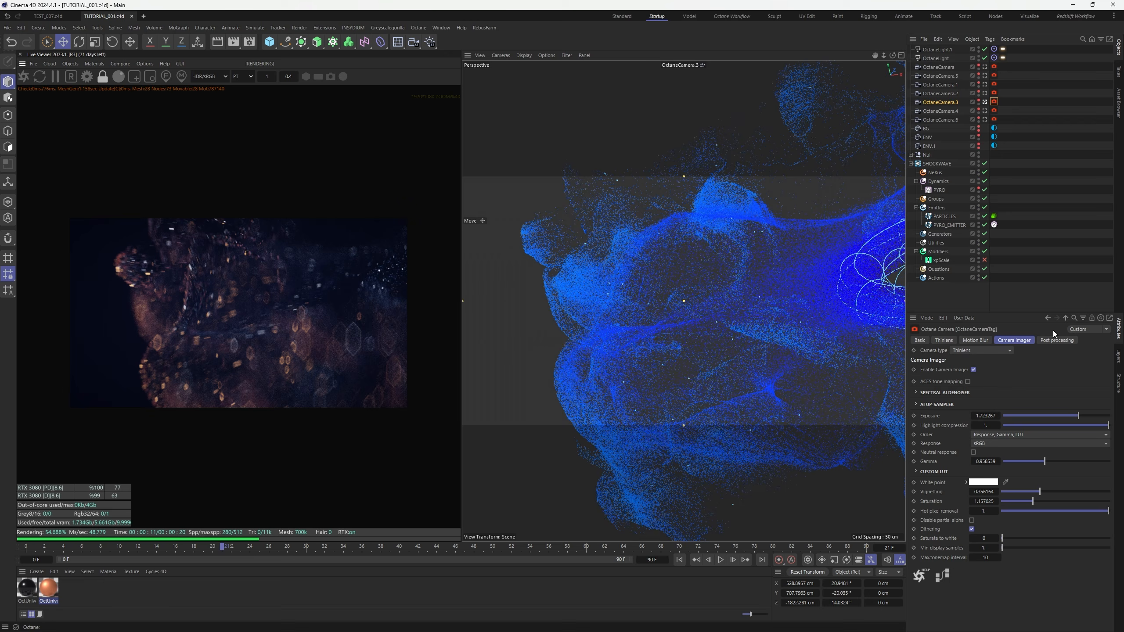
click(986, 111)
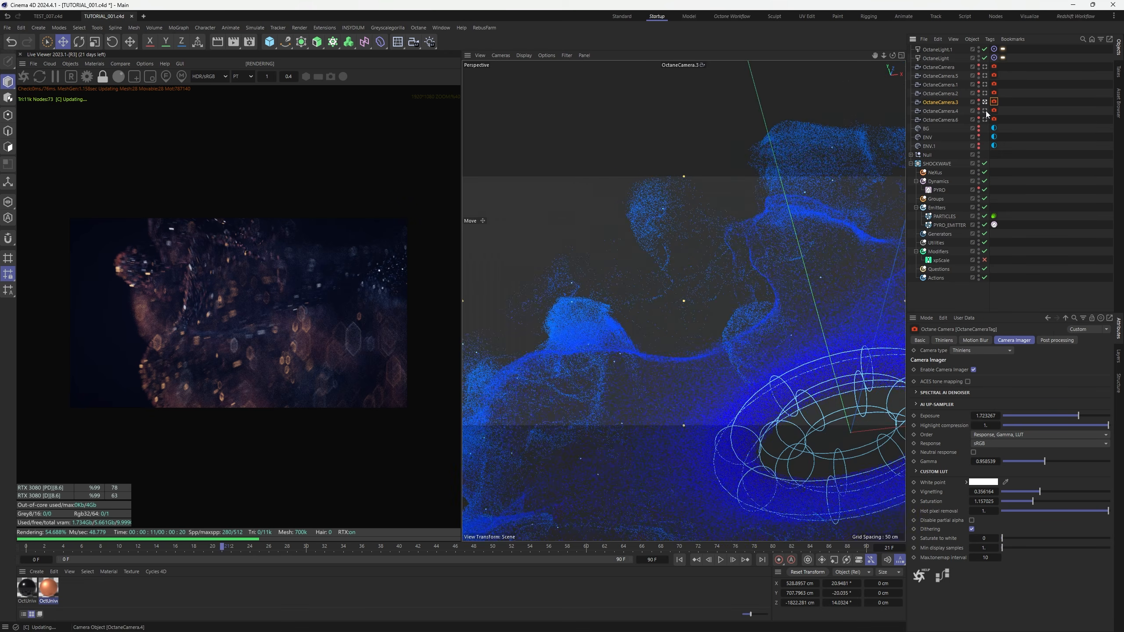
click(995, 112)
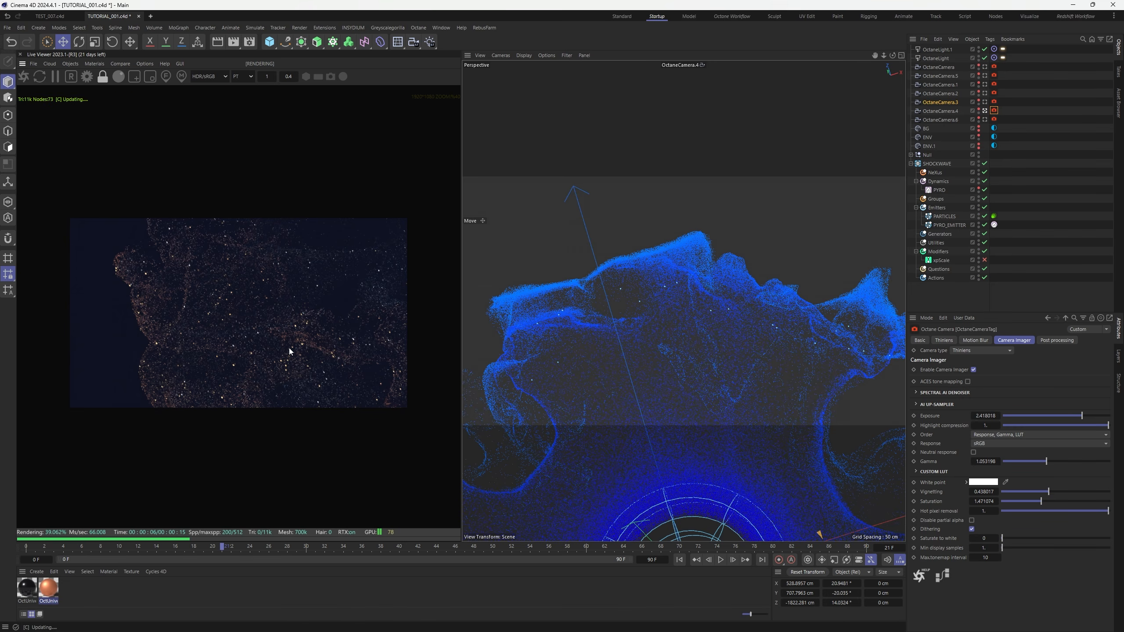
Review OctaneCamera.4's brightened render, deselect its tag, and look through OctaneCamera.3 again
scroll(319, 345, down, 1)
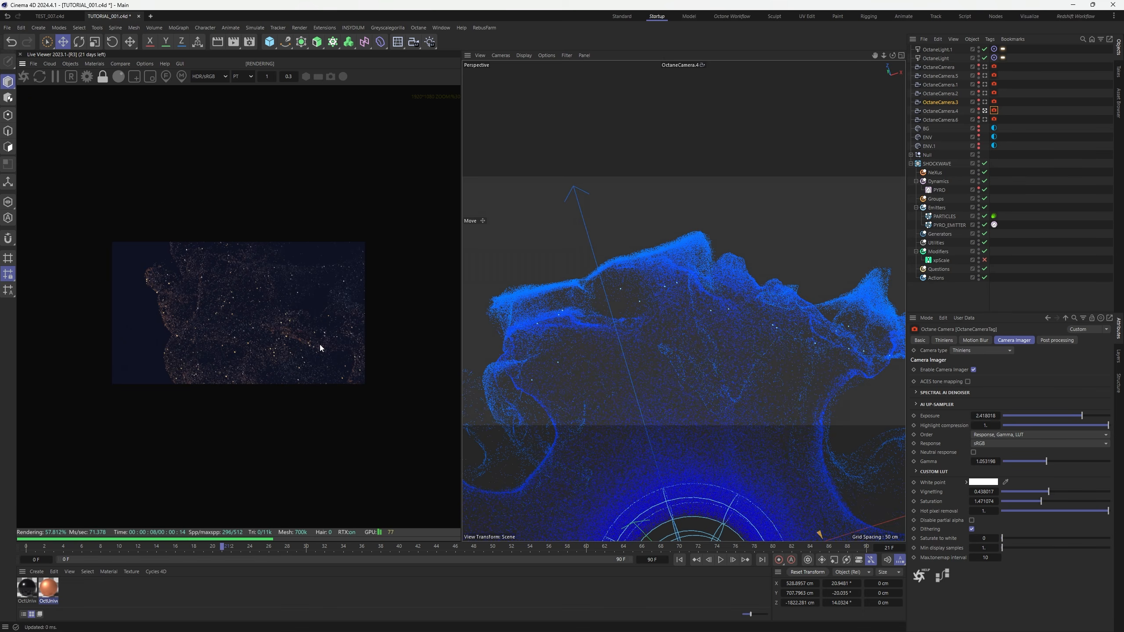
scroll(319, 350, up, 2)
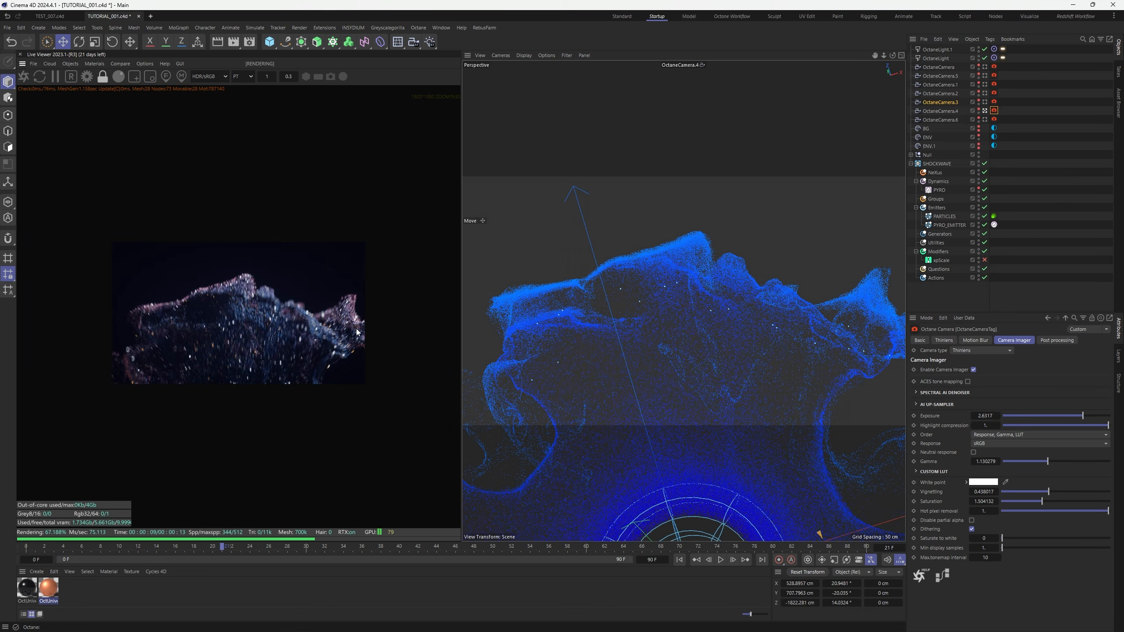
click(1019, 114)
click(985, 102)
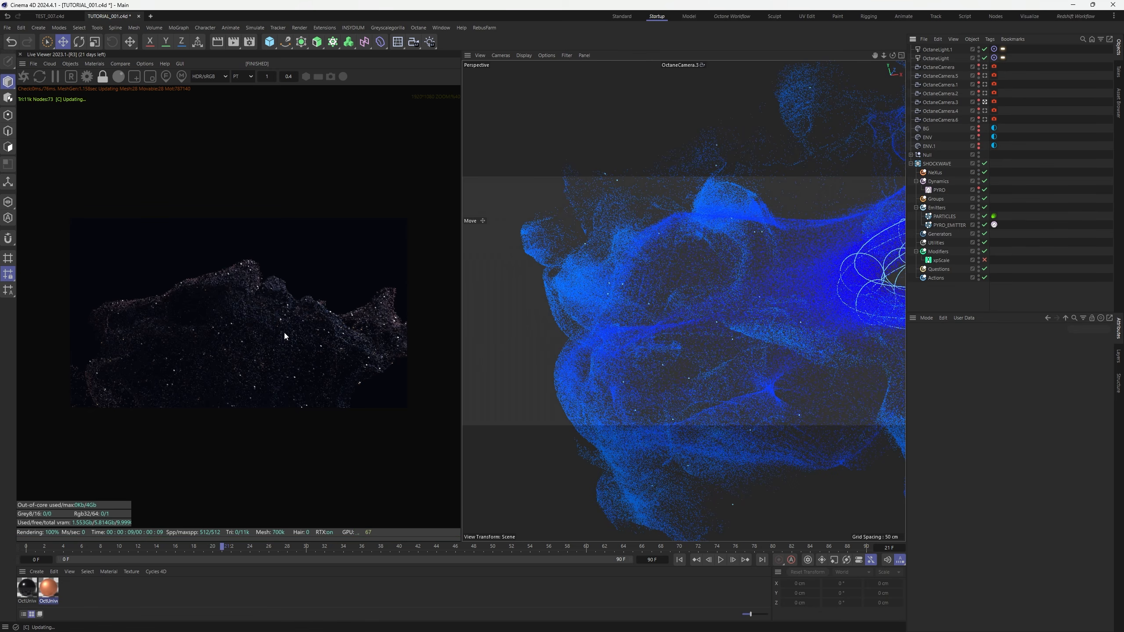
Zoom the Live Viewer in on the render and back out
scroll(278, 347, up, 1)
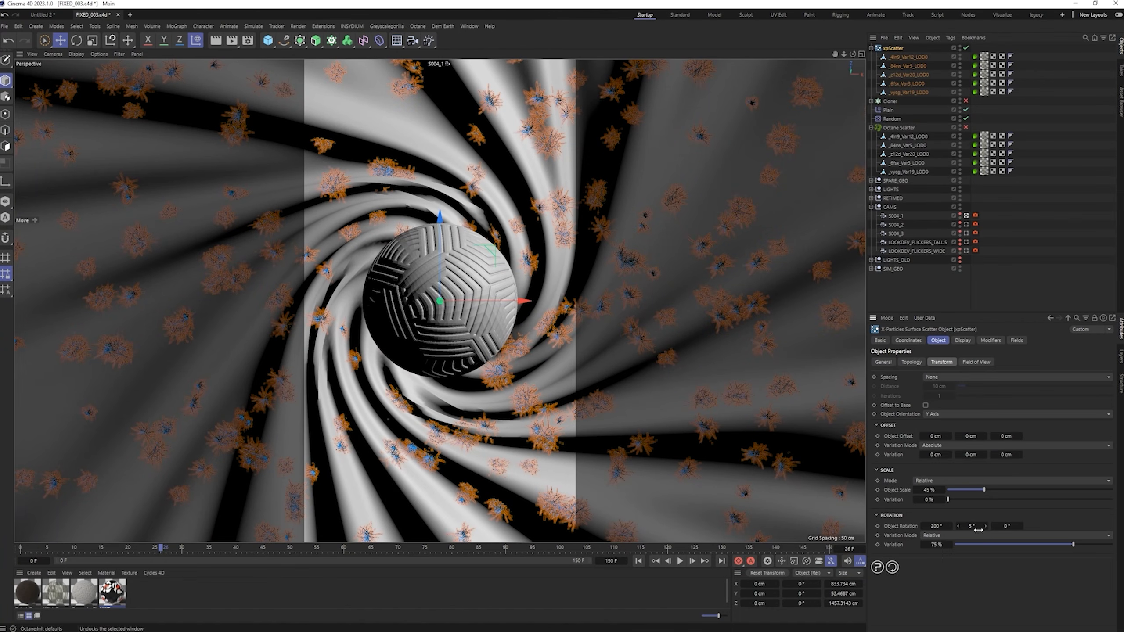
scroll(1112, 438, down, 2)
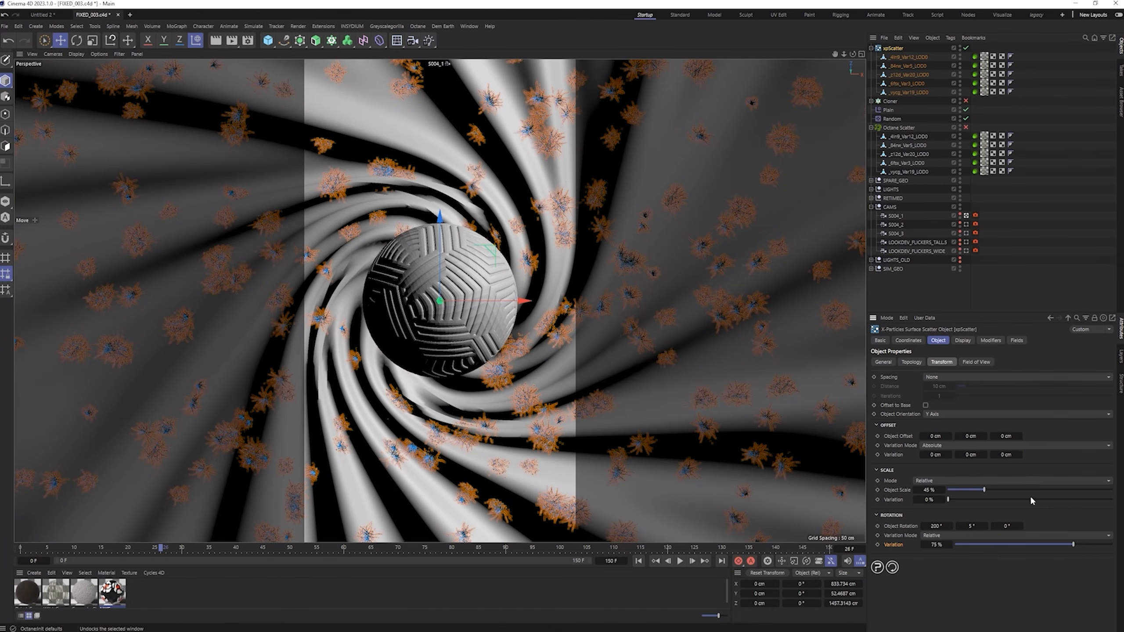